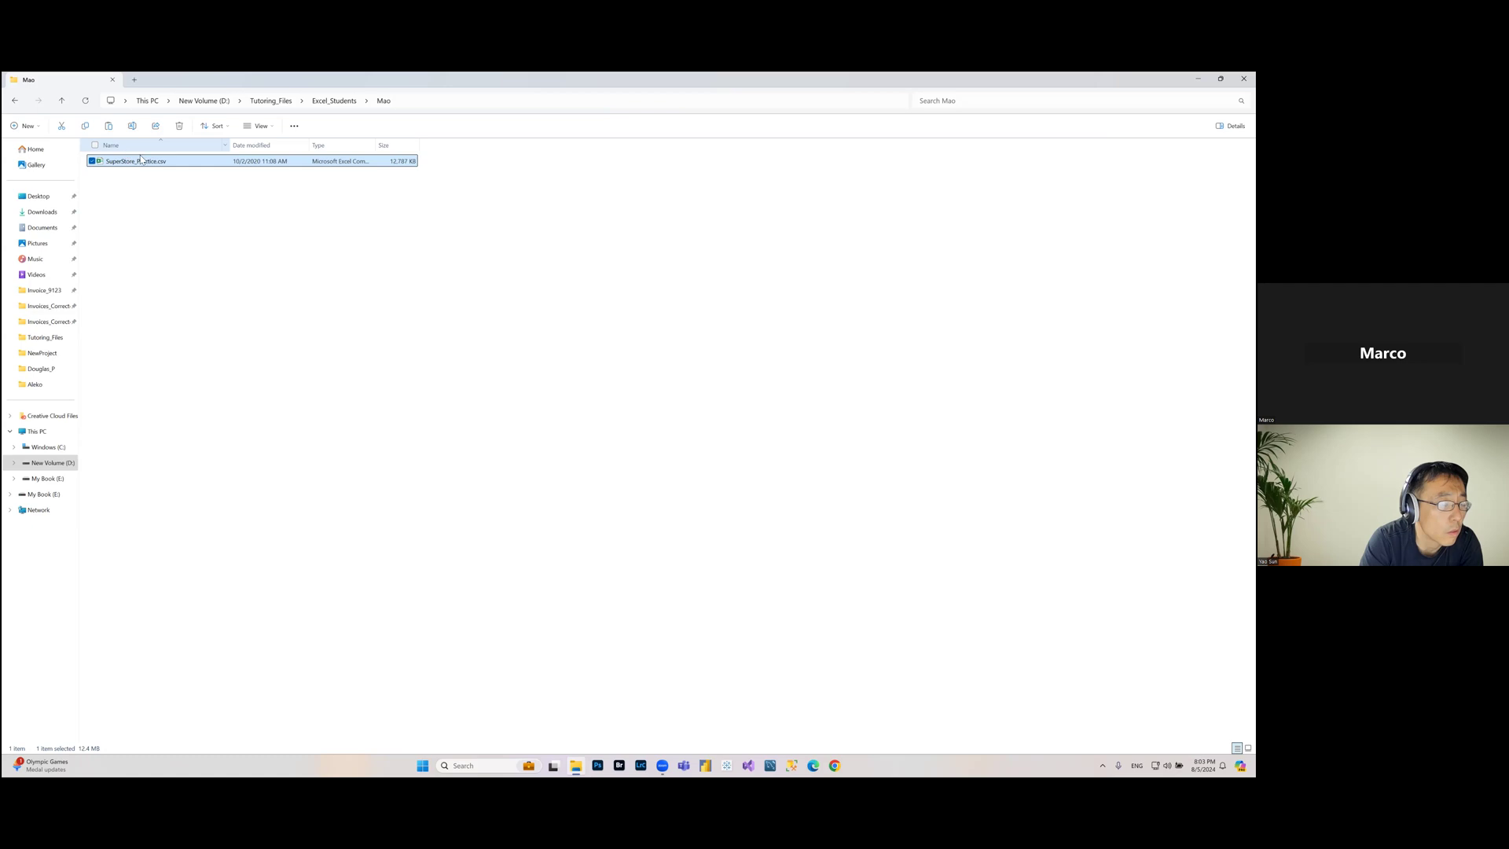
Step: Open SuperStore_Practice.csv and save it as an Excel Workbook (*.xlsx) in the same Mao folder
{"action": "double_click", "coordinate": [148, 162]}
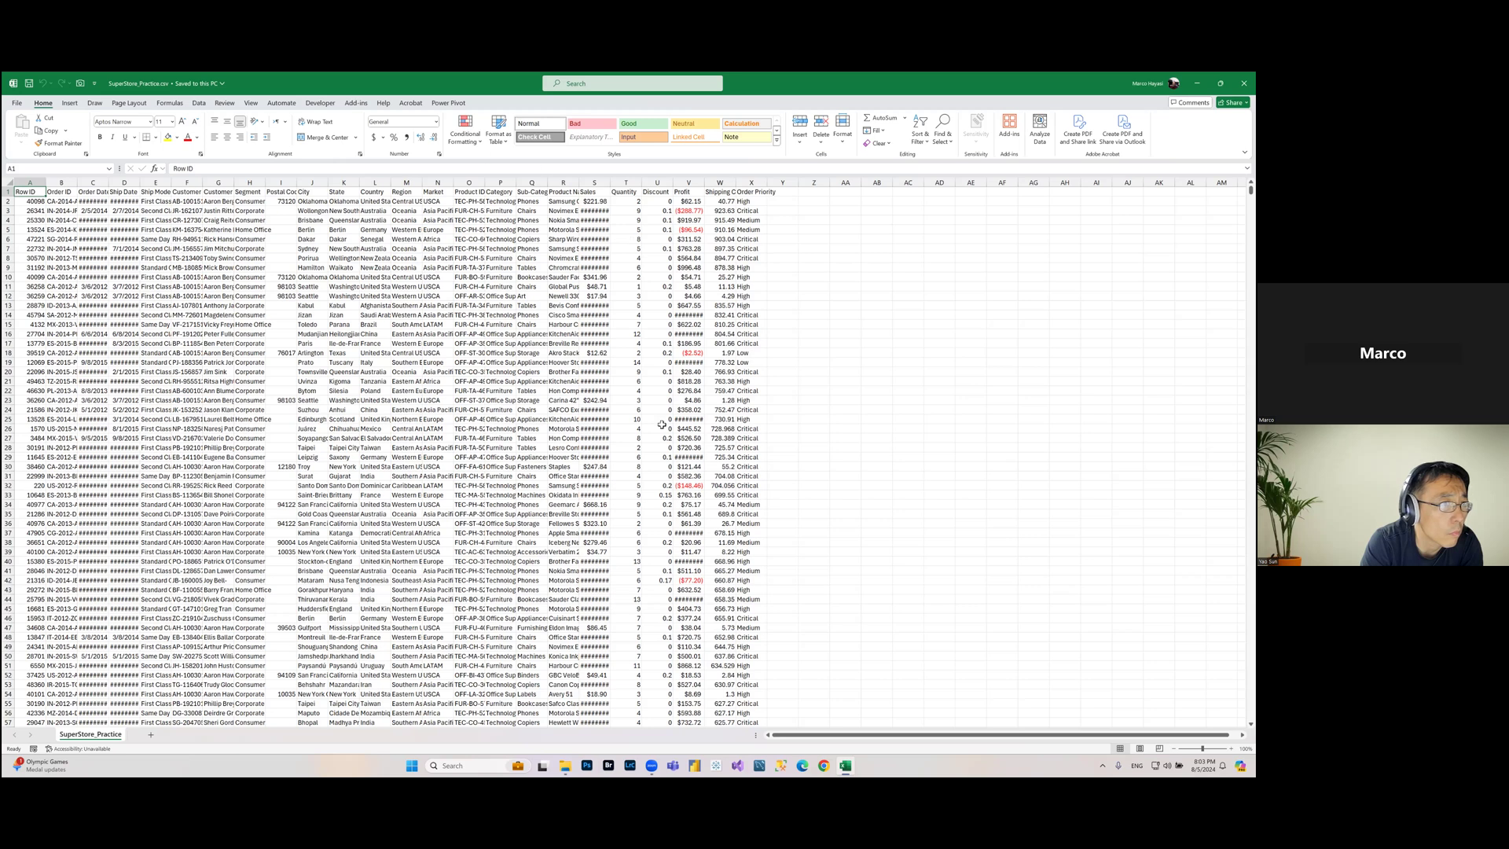
{"action": "left_click", "coordinate": [15, 104]}
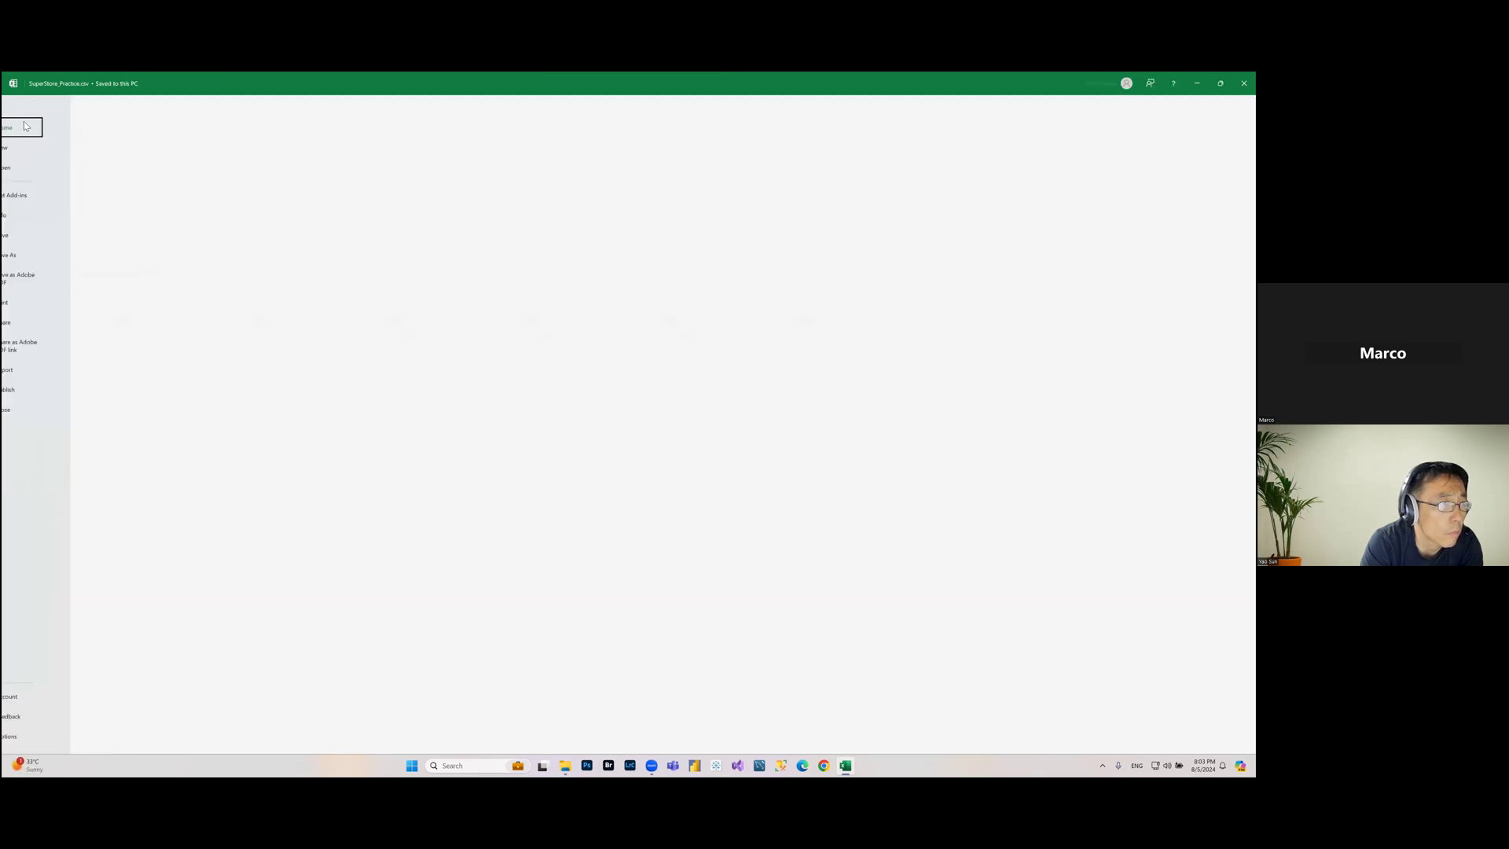
{"action": "left_click", "coordinate": [33, 255]}
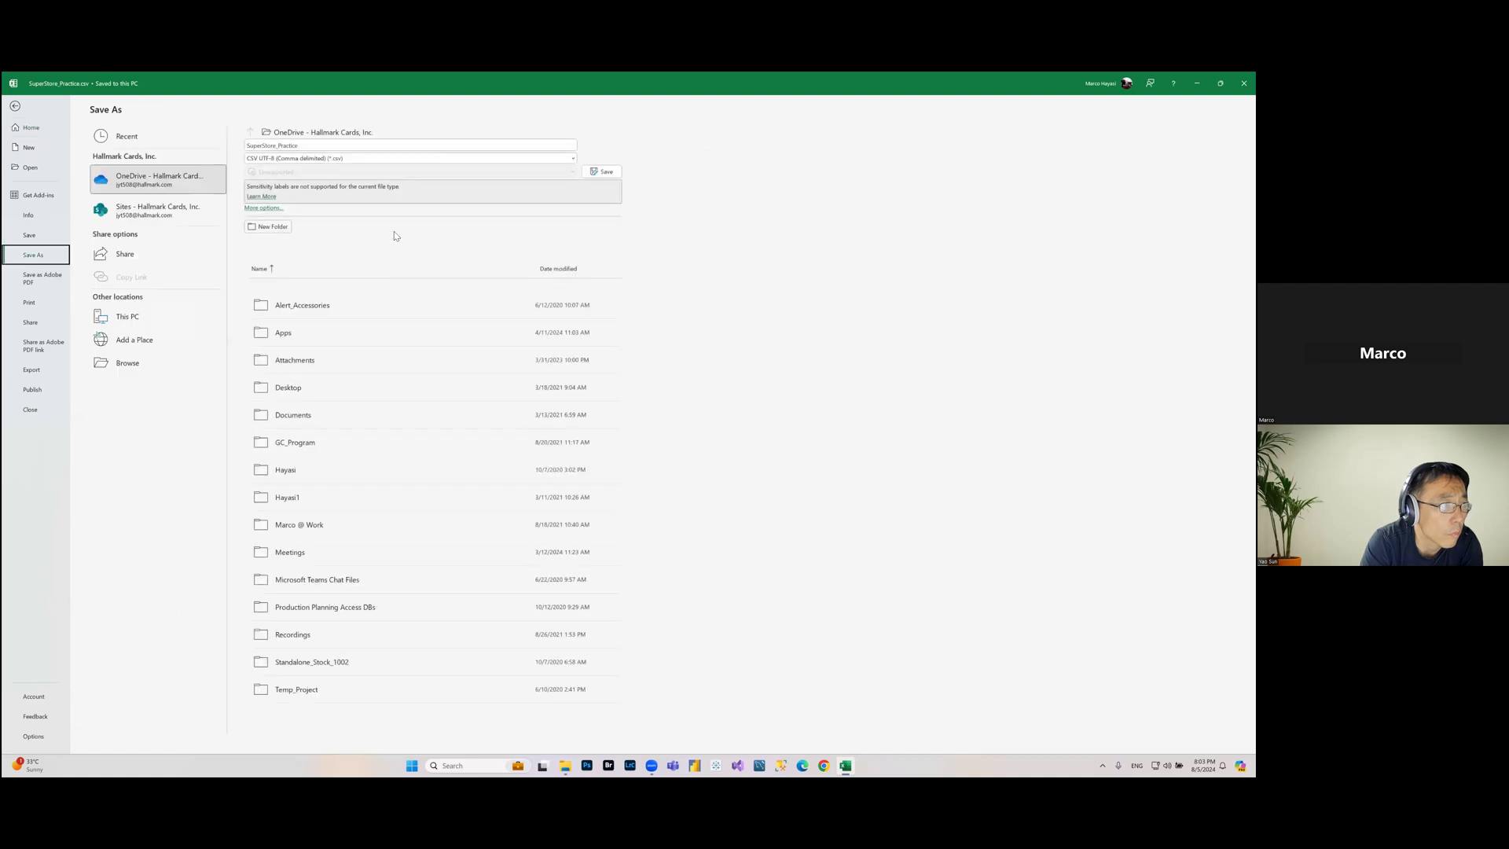
{"action": "left_click", "coordinate": [369, 157]}
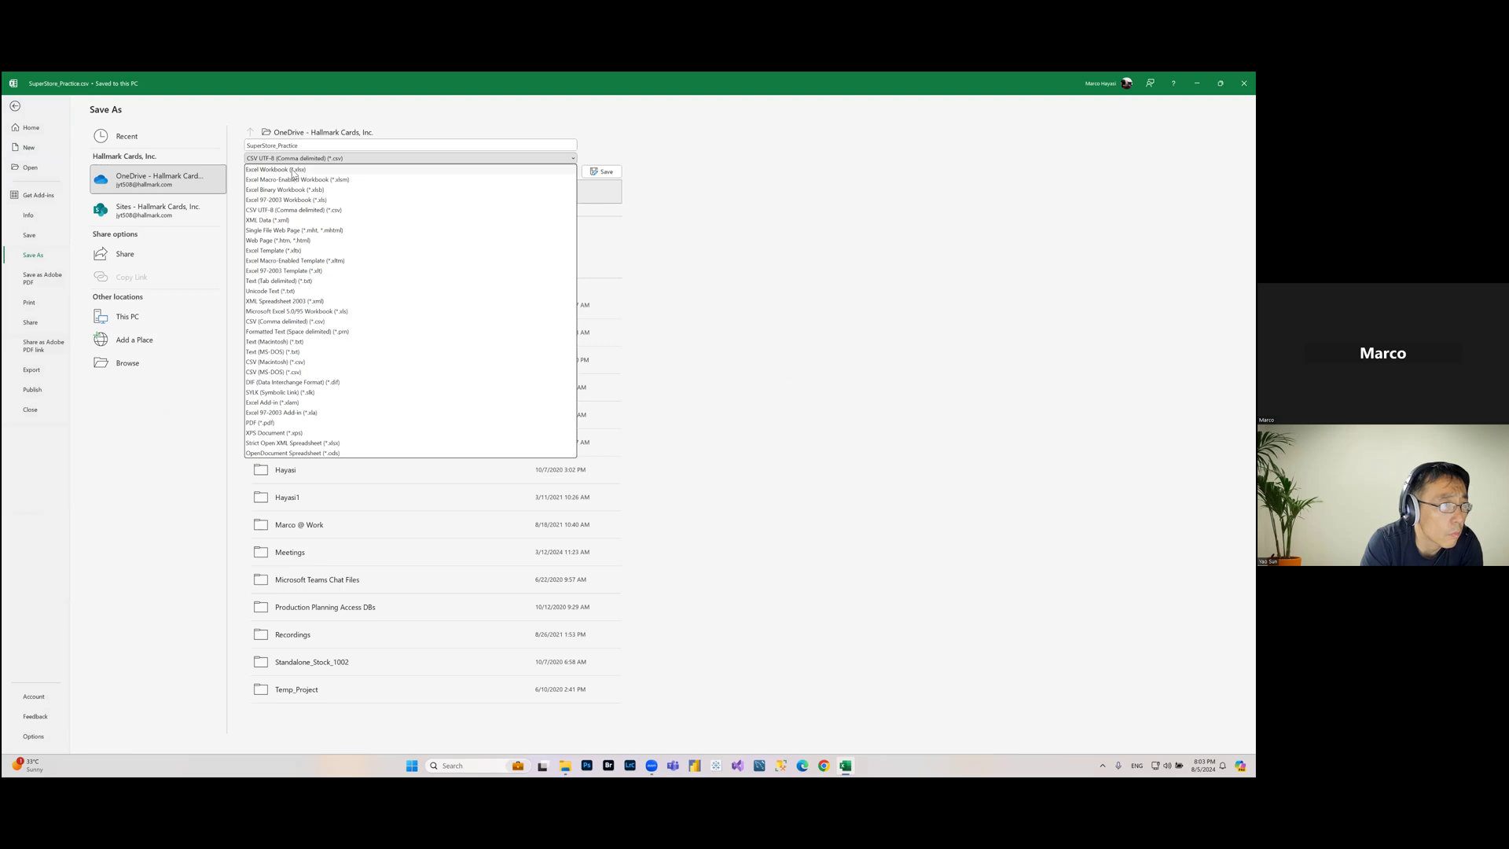
{"action": "left_click", "coordinate": [338, 171]}
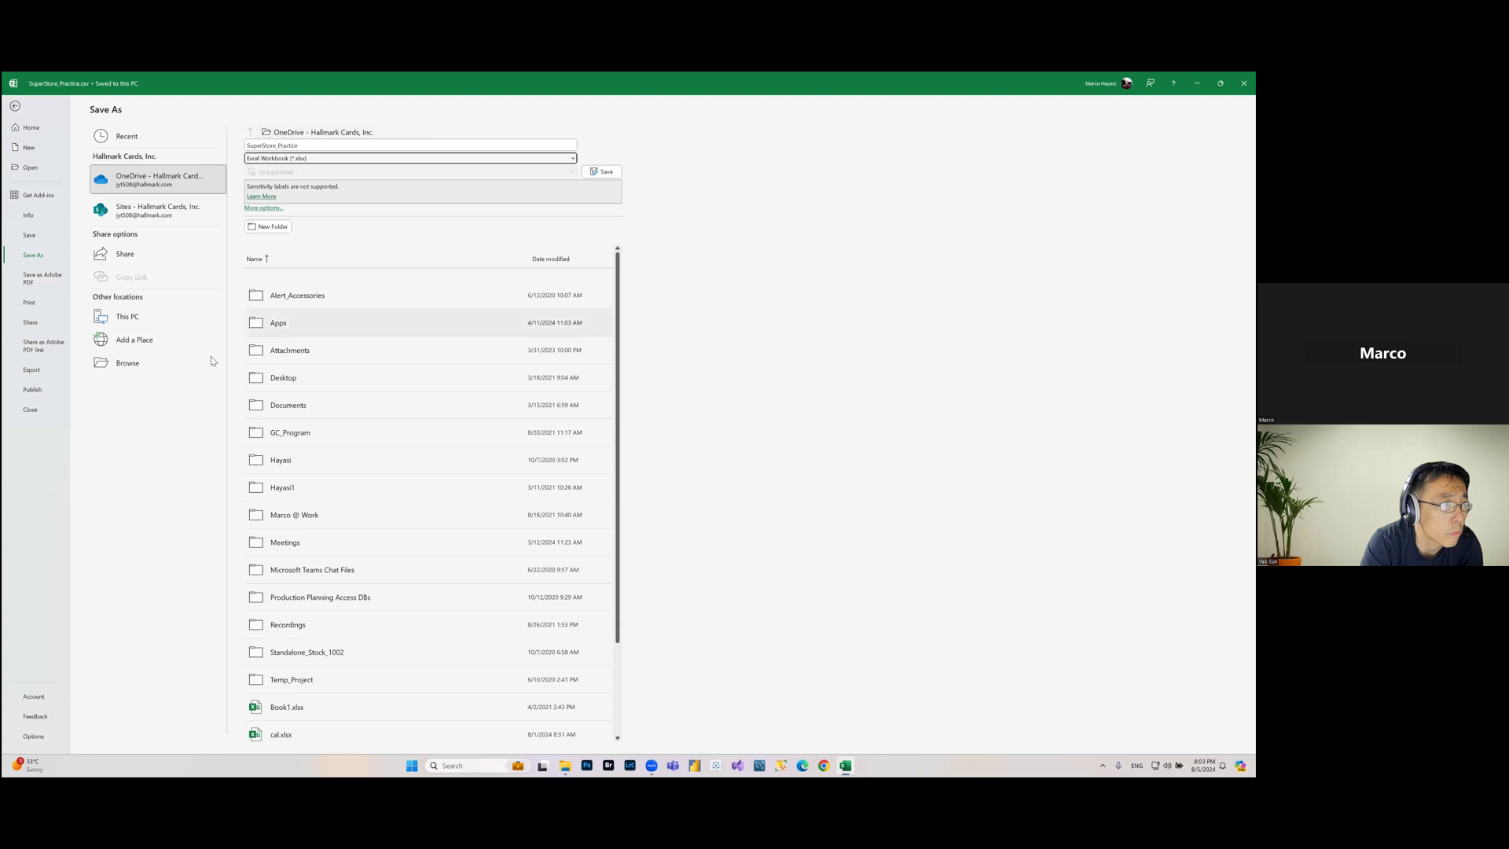
{"action": "left_click", "coordinate": [157, 362]}
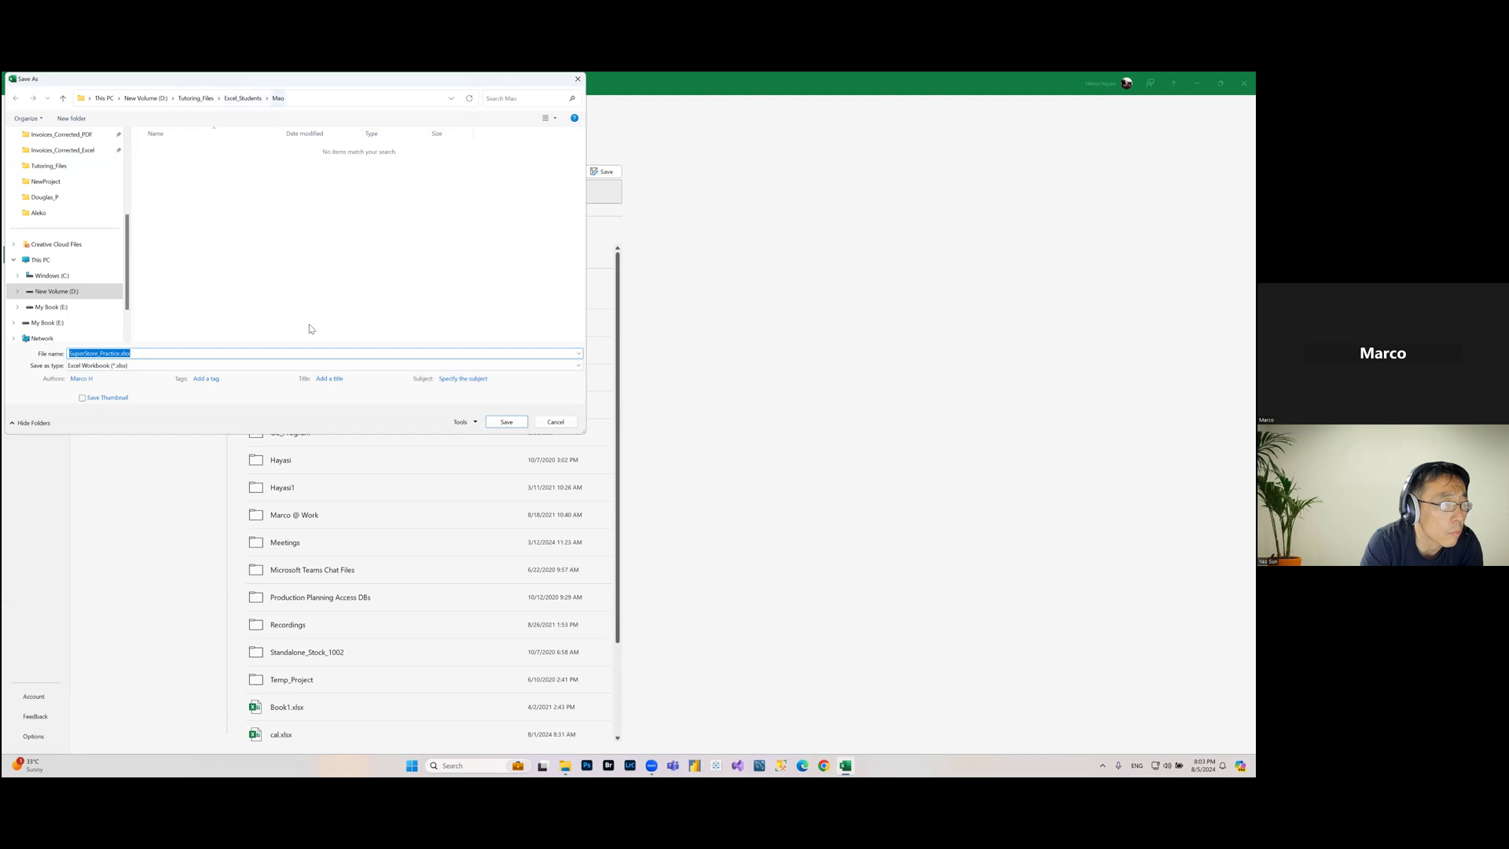
{"action": "left_click", "coordinate": [505, 422]}
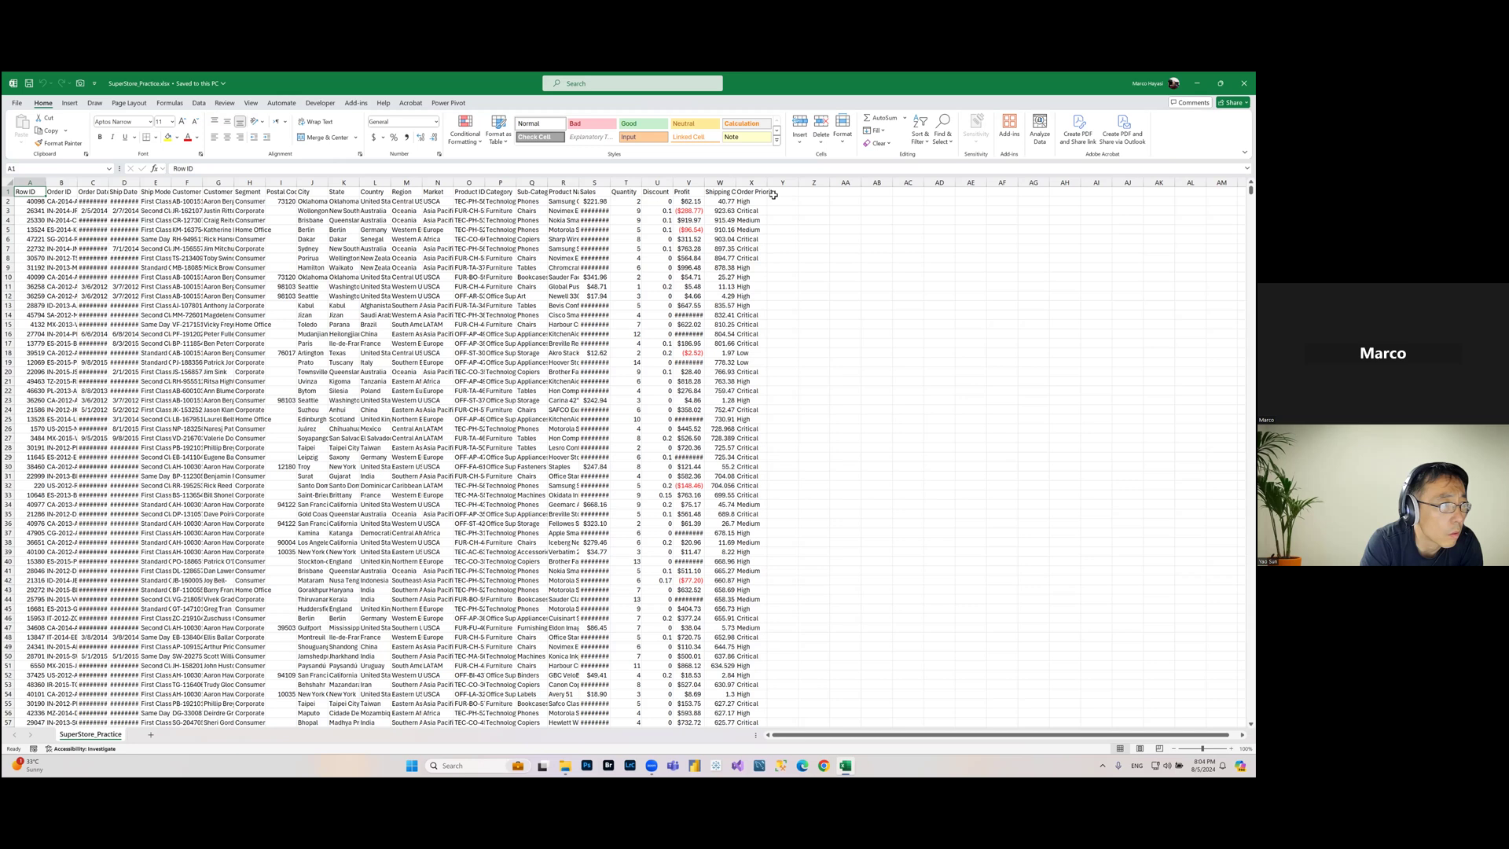
Step: Select columns A through X and AutoFit their column widths
{"action": "left_click", "coordinate": [37, 183]}
{"action": "left_click_drag", "start_coordinate": [37, 183], "coordinate": [376, 183]}
{"action": "left_click_drag", "start_coordinate": [752, 208], "coordinate": [752, 206]}
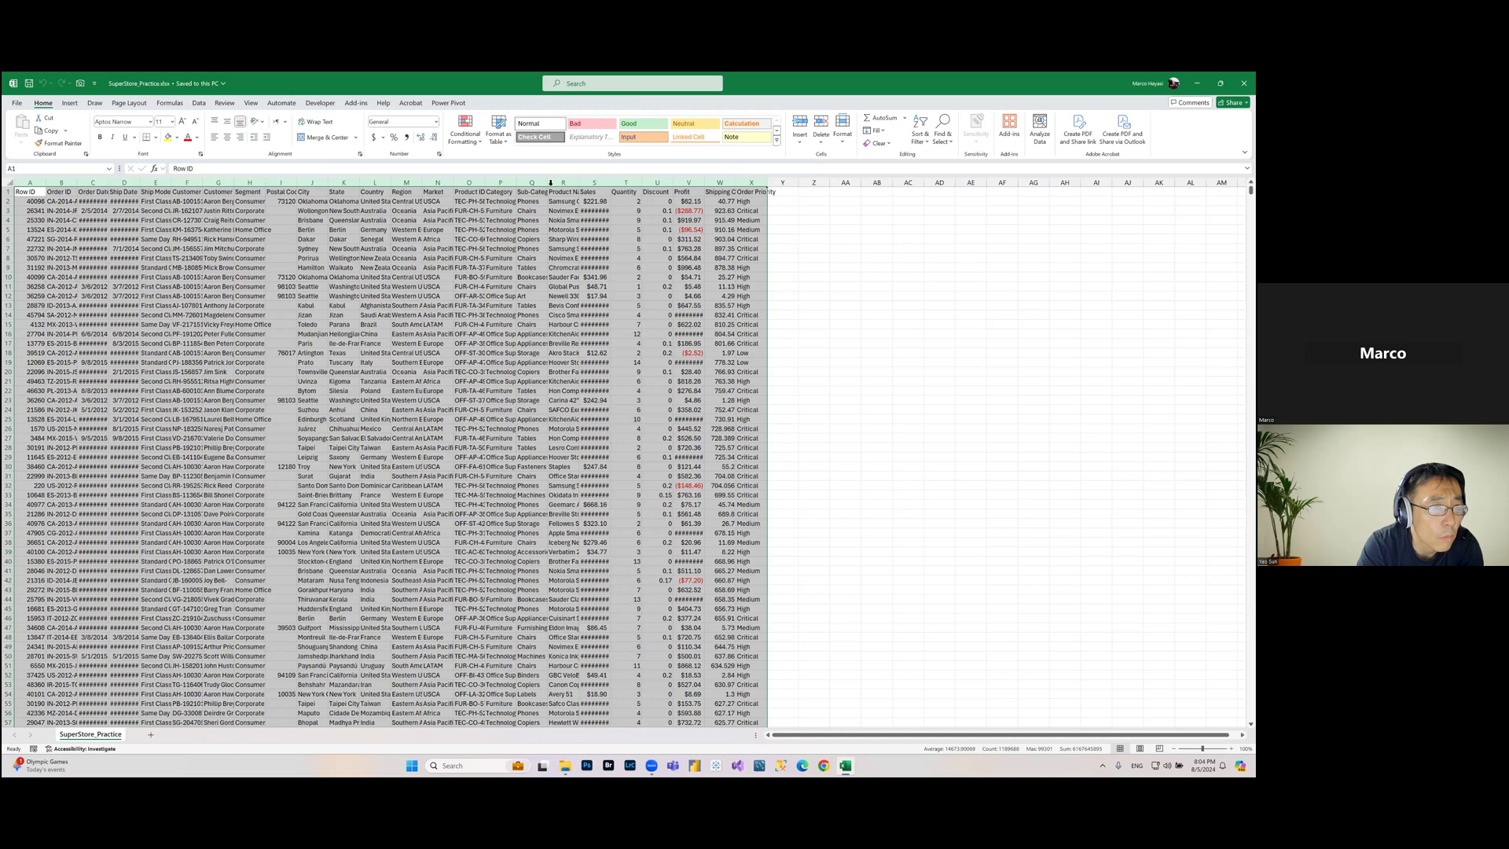
{"action": "key", "text": "alt+h"}
{"action": "key", "text": "o"}
{"action": "key", "text": "i"}
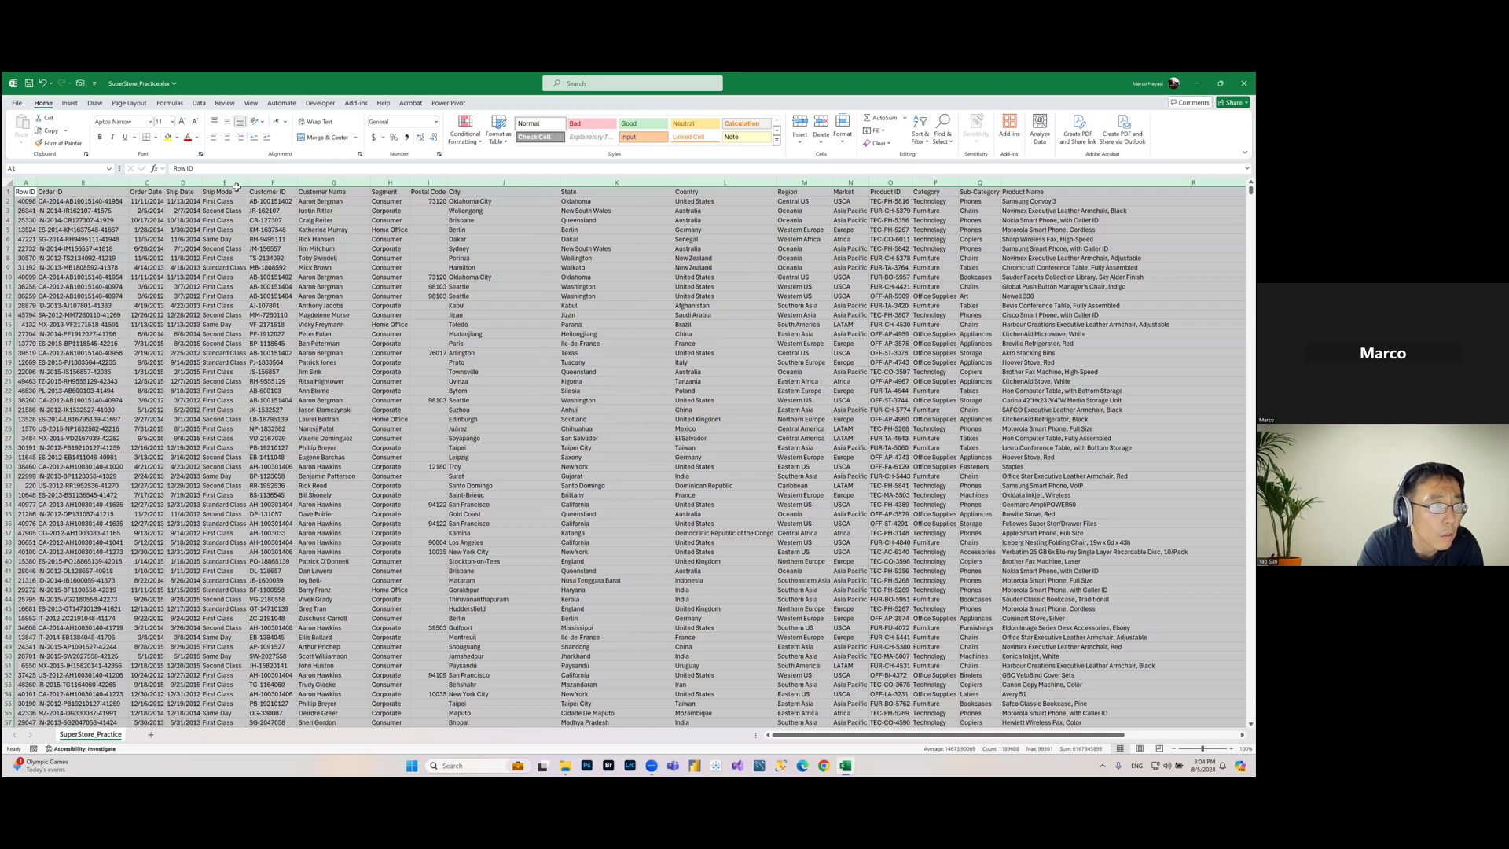
Step: Examine the values in the Ship Mode, Order ID, date, Customer ID, Category and Product Name columns
{"action": "left_click", "coordinate": [233, 221]}
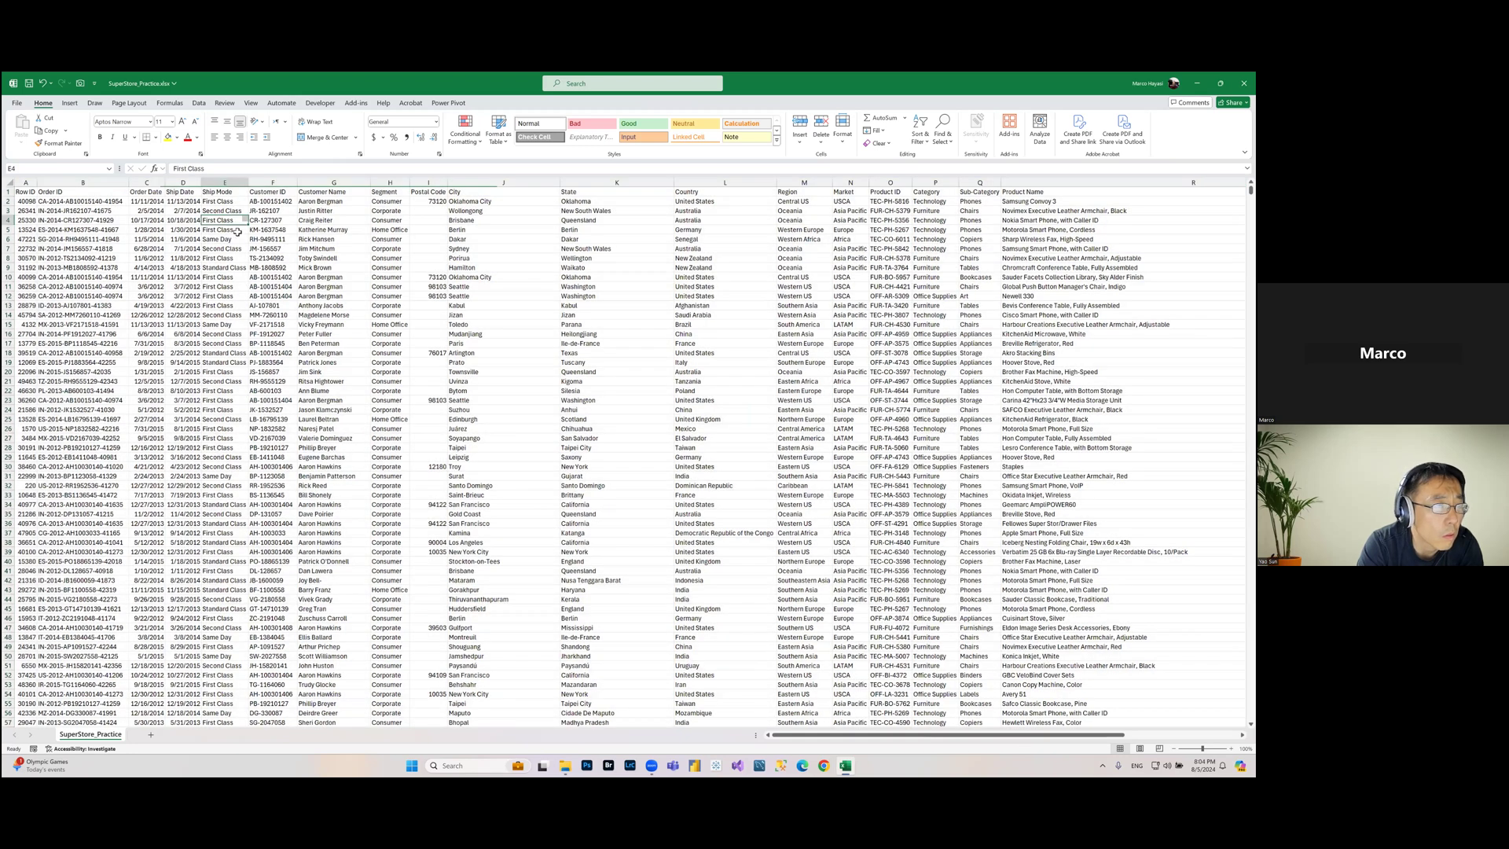
{"action": "left_click", "coordinate": [228, 315]}
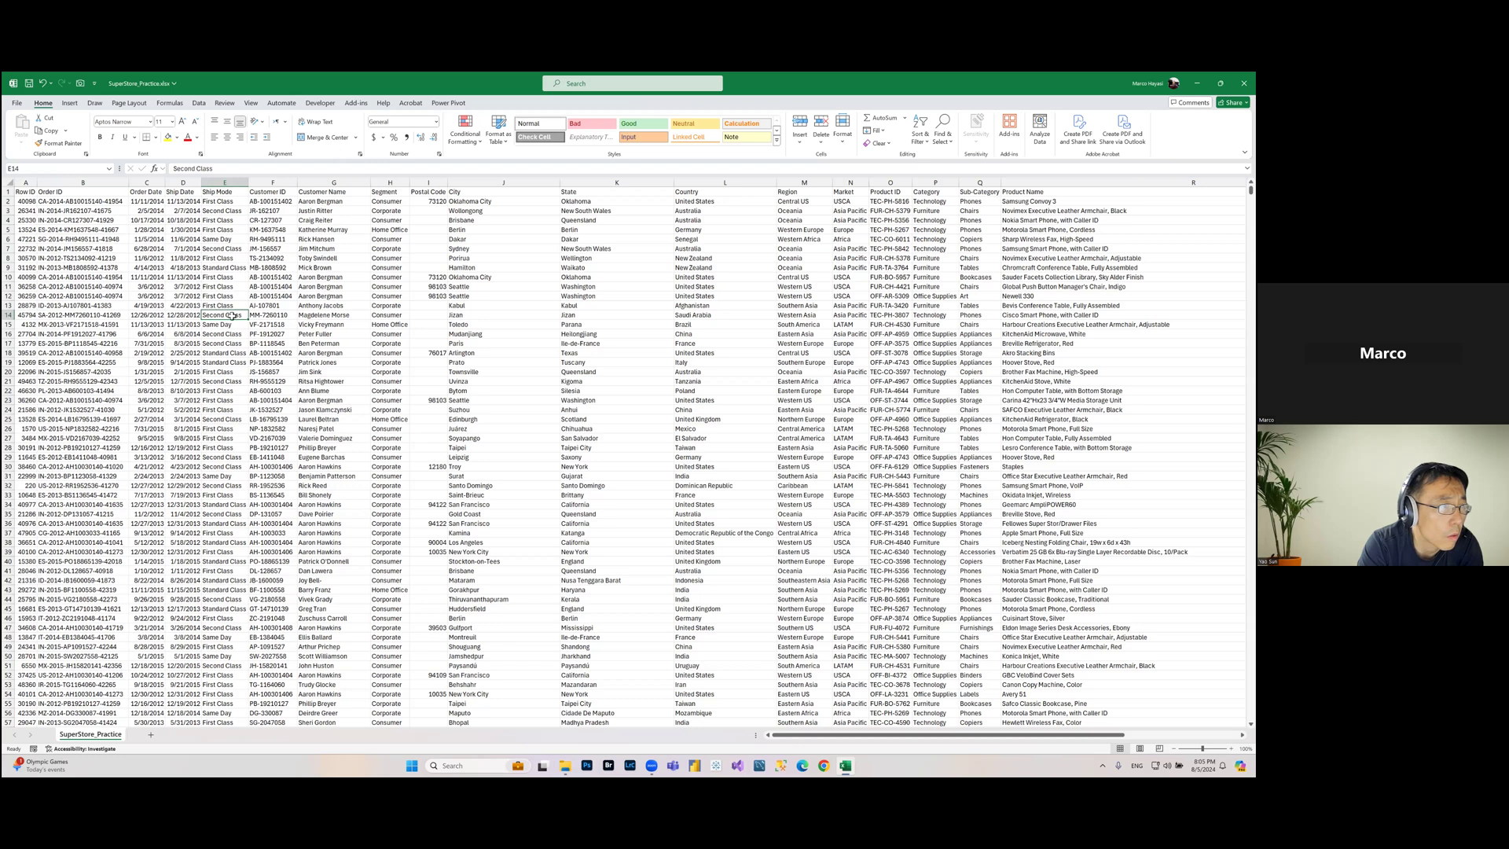
{"action": "left_click", "coordinate": [226, 421]}
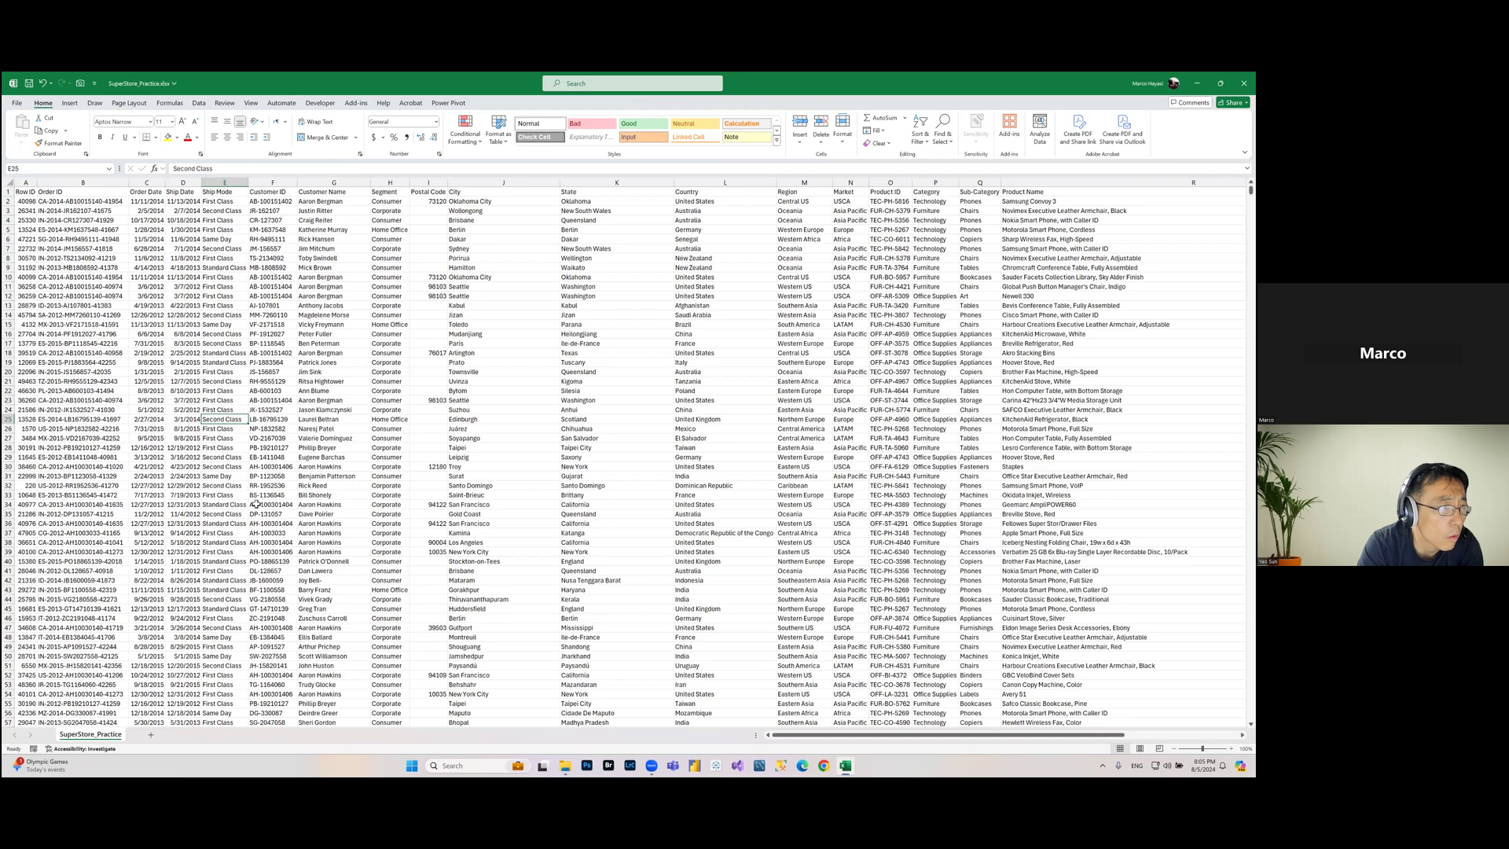
{"action": "left_click", "coordinate": [187, 238]}
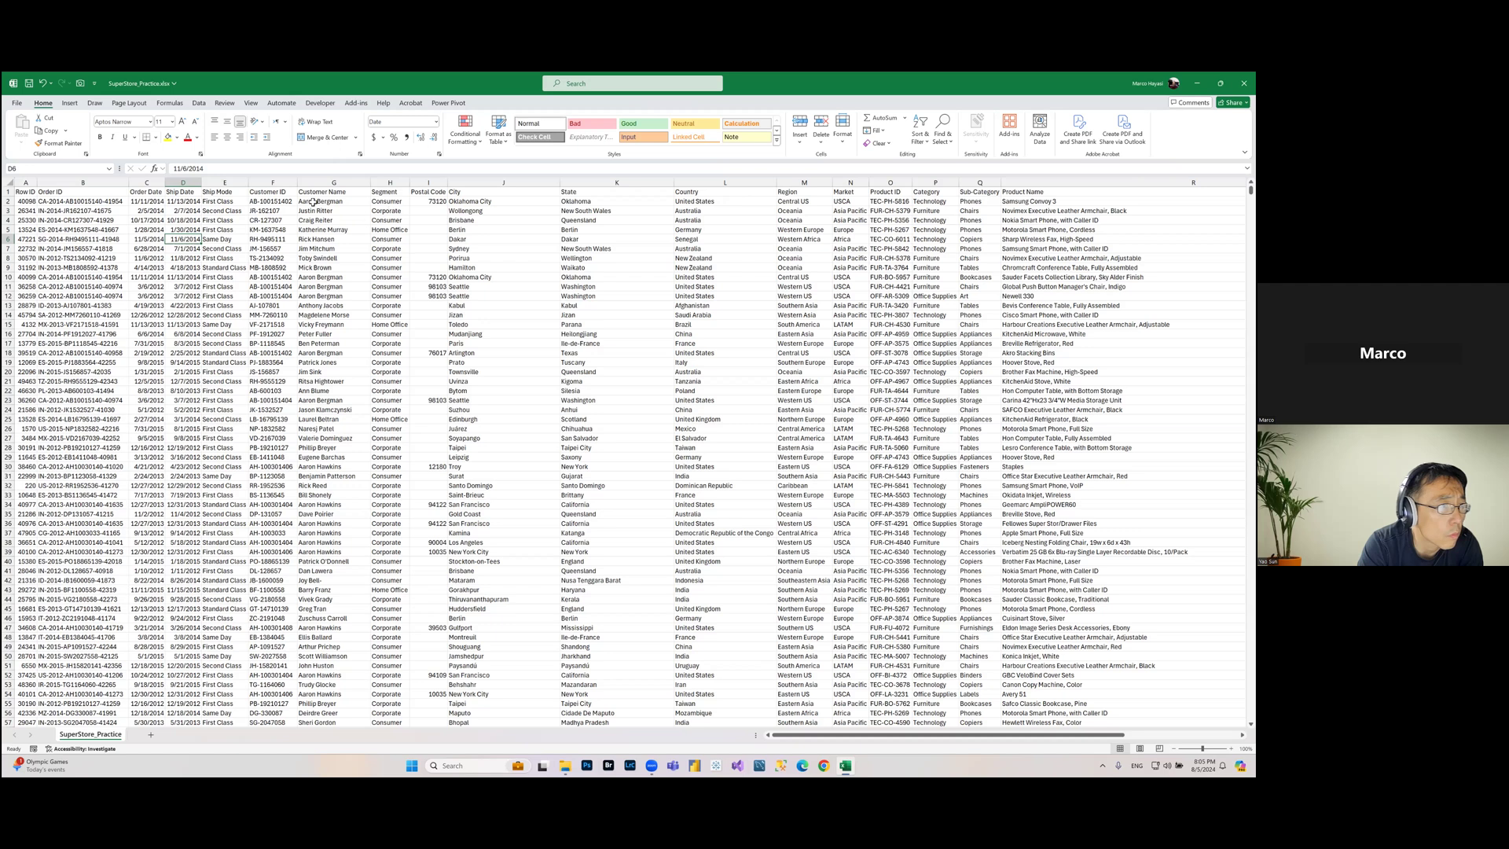
{"action": "left_click", "coordinate": [70, 201]}
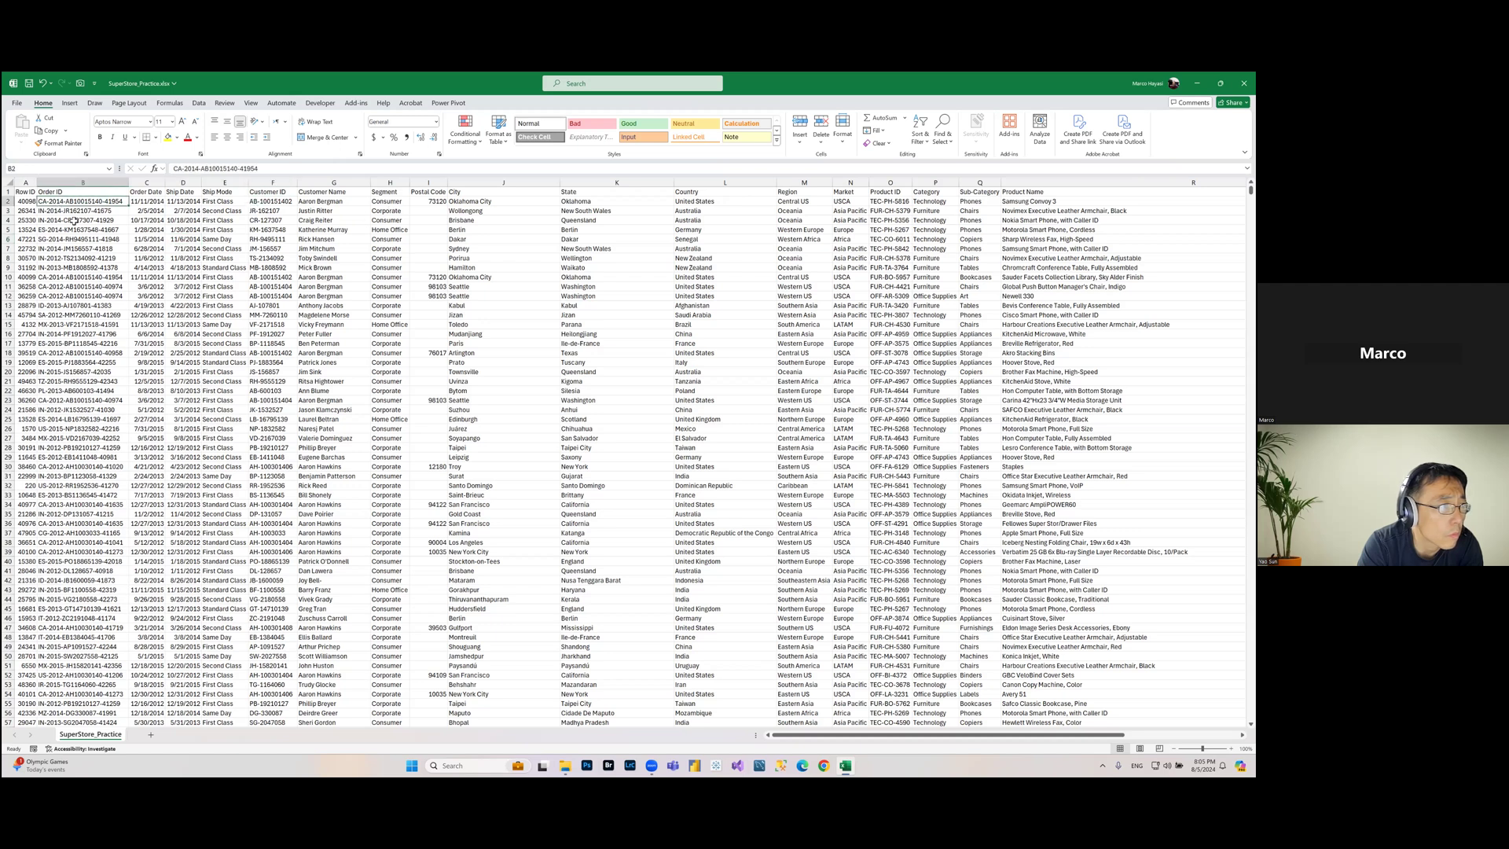
{"action": "left_click", "coordinate": [151, 203]}
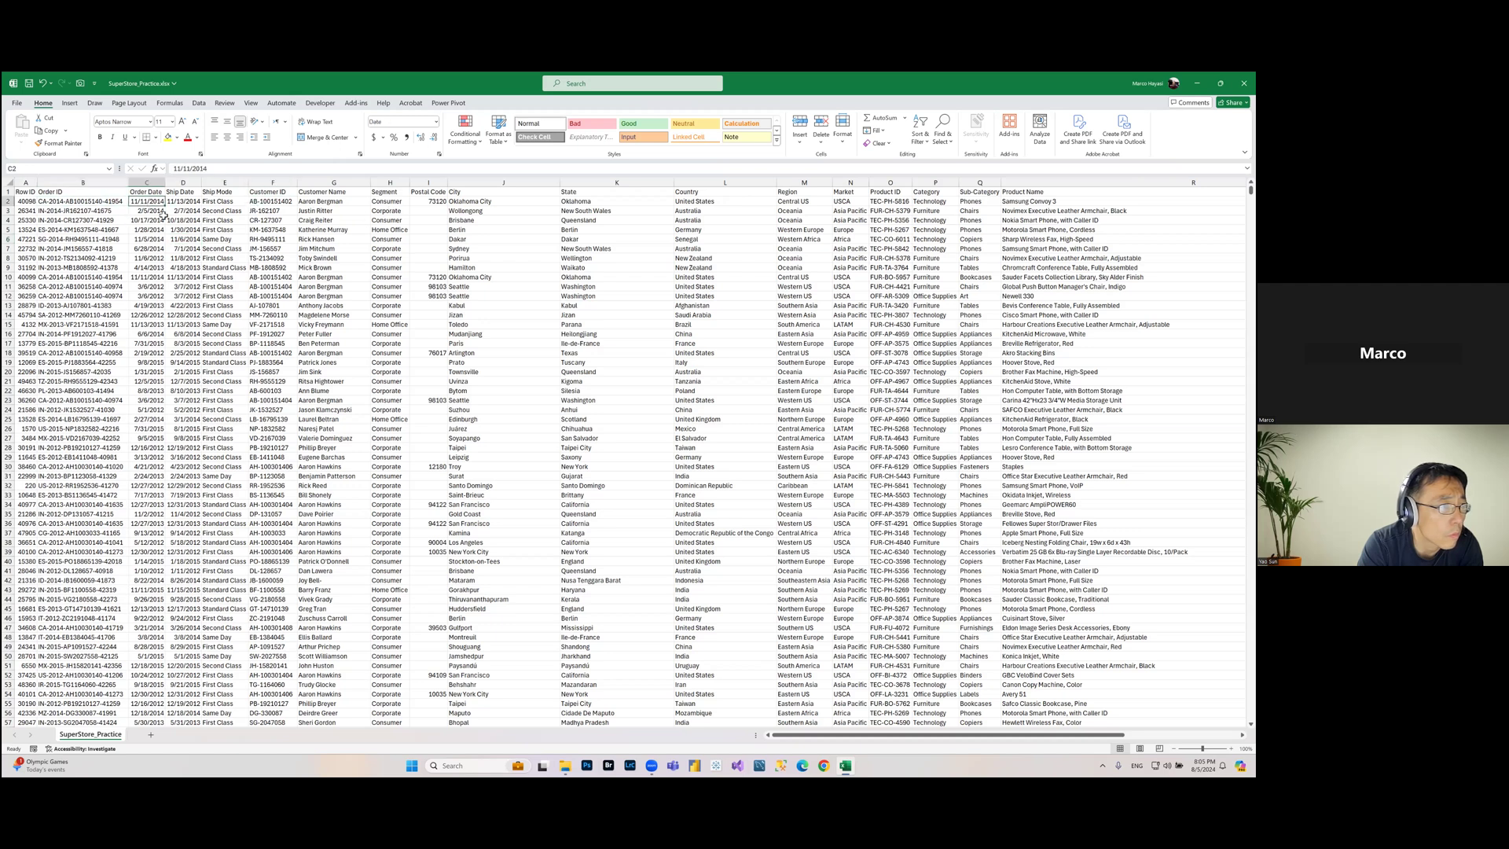
{"action": "left_click", "coordinate": [232, 203]}
{"action": "left_click", "coordinate": [274, 201]}
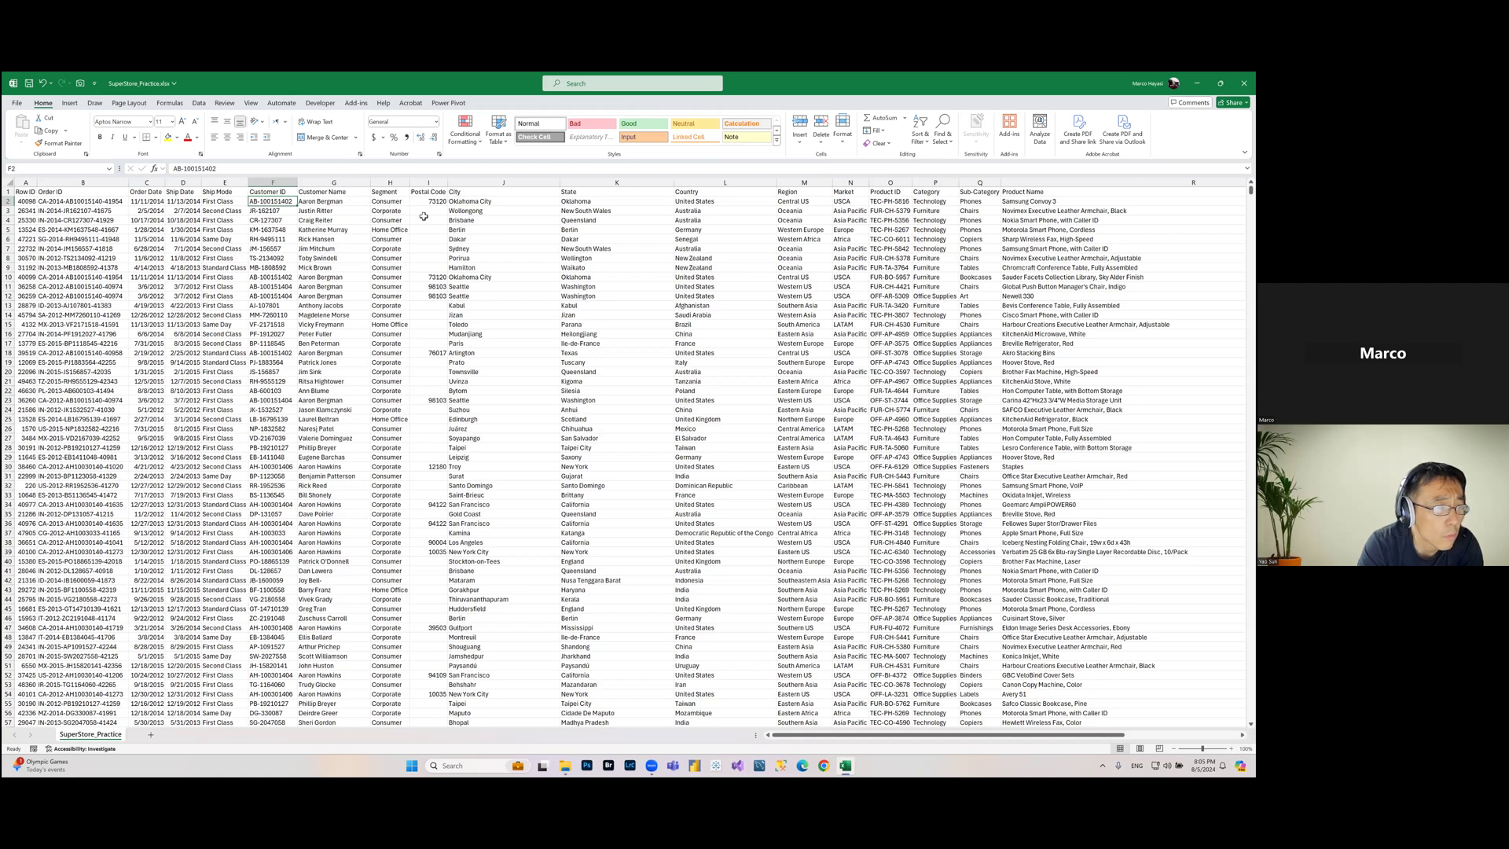
{"action": "left_click_drag", "start_coordinate": [433, 195], "coordinate": [814, 192]}
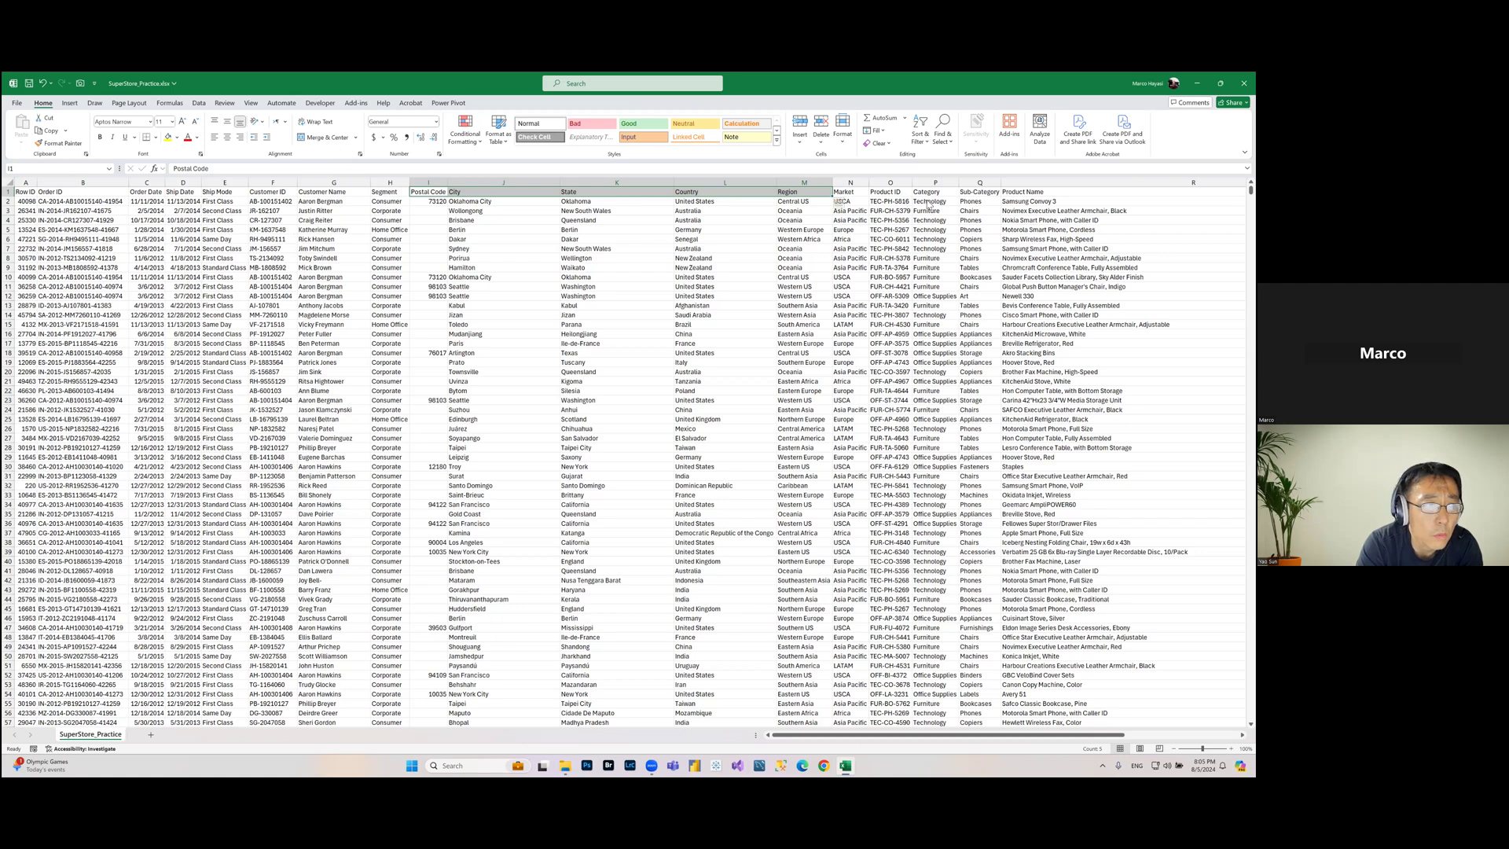
{"action": "left_click", "coordinate": [975, 203]}
{"action": "left_click", "coordinate": [936, 193]}
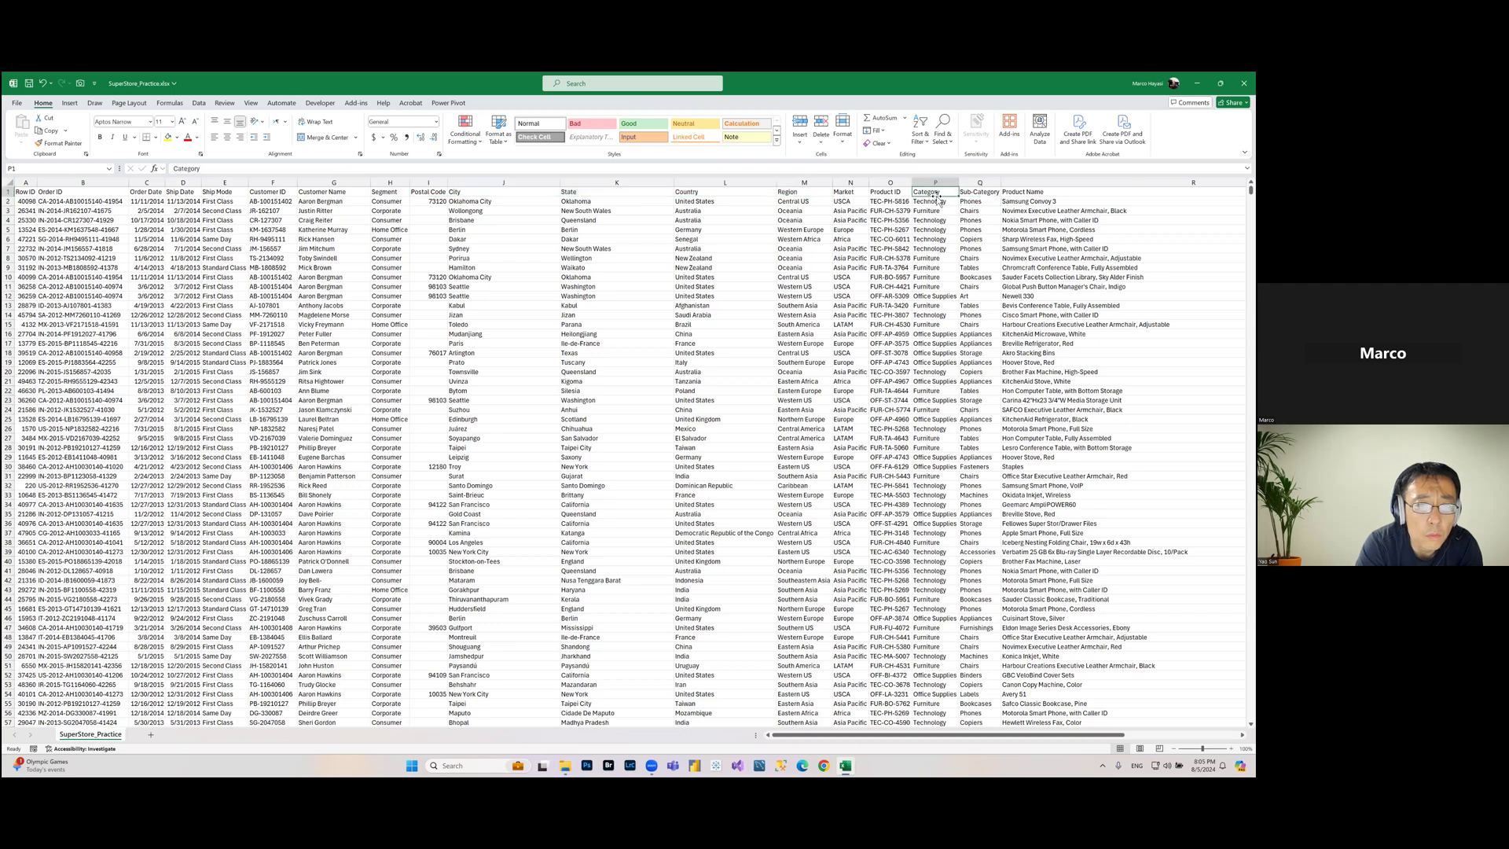
{"action": "left_click", "coordinate": [980, 202]}
{"action": "left_click", "coordinate": [1030, 201]}
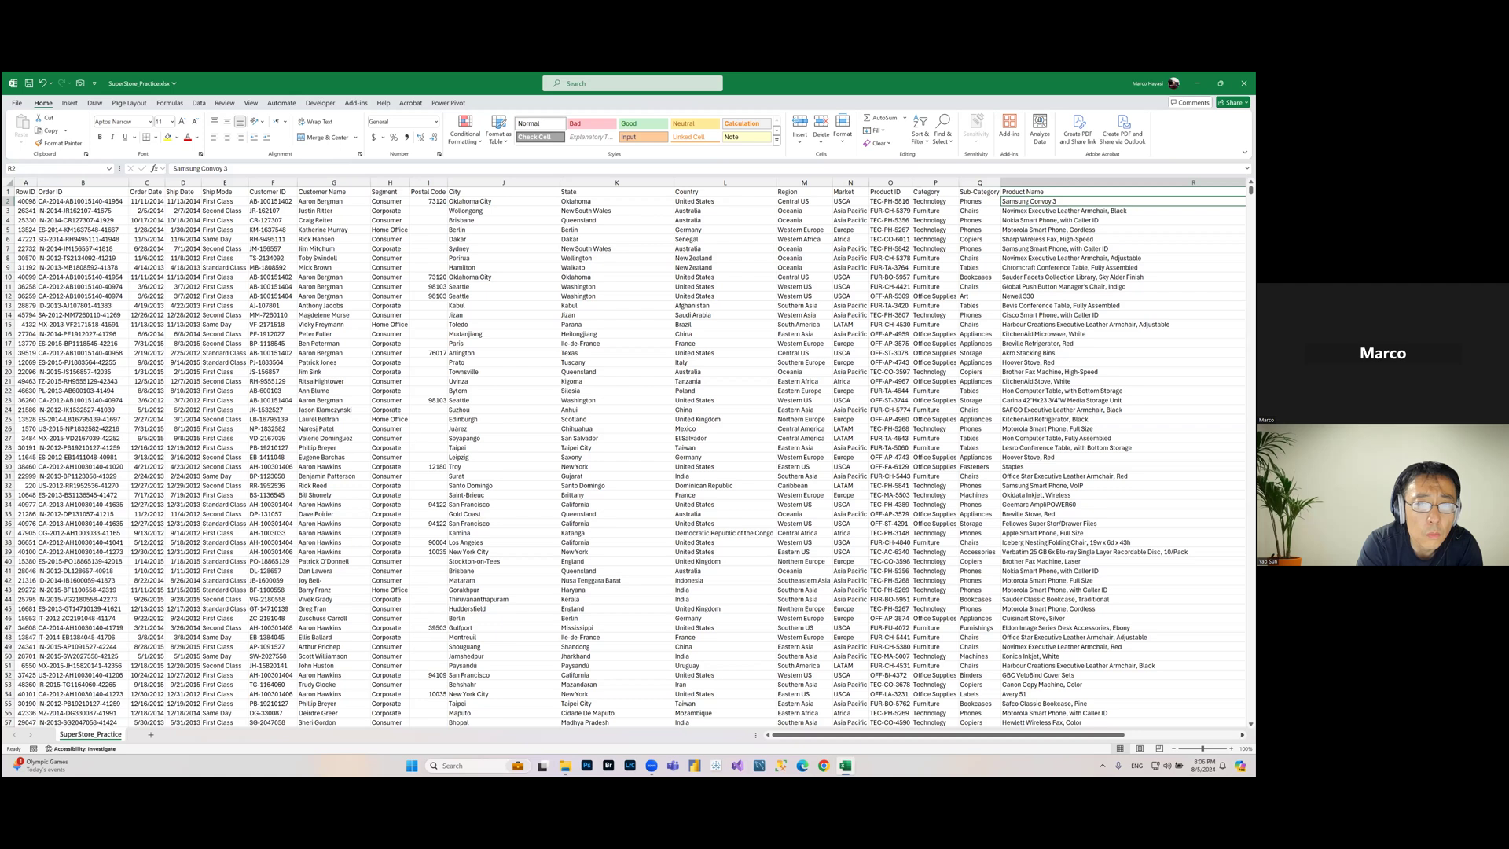
Step: Scroll right and examine the Sales, Quantity, Discount, Profit, Shipping Cost and Order Priority columns
{"action": "scroll", "coordinate": [597, 456], "scroll_direction": "right", "scroll_amount": 1}
{"action": "scroll", "coordinate": [591, 456], "scroll_direction": "right", "scroll_amount": 1}
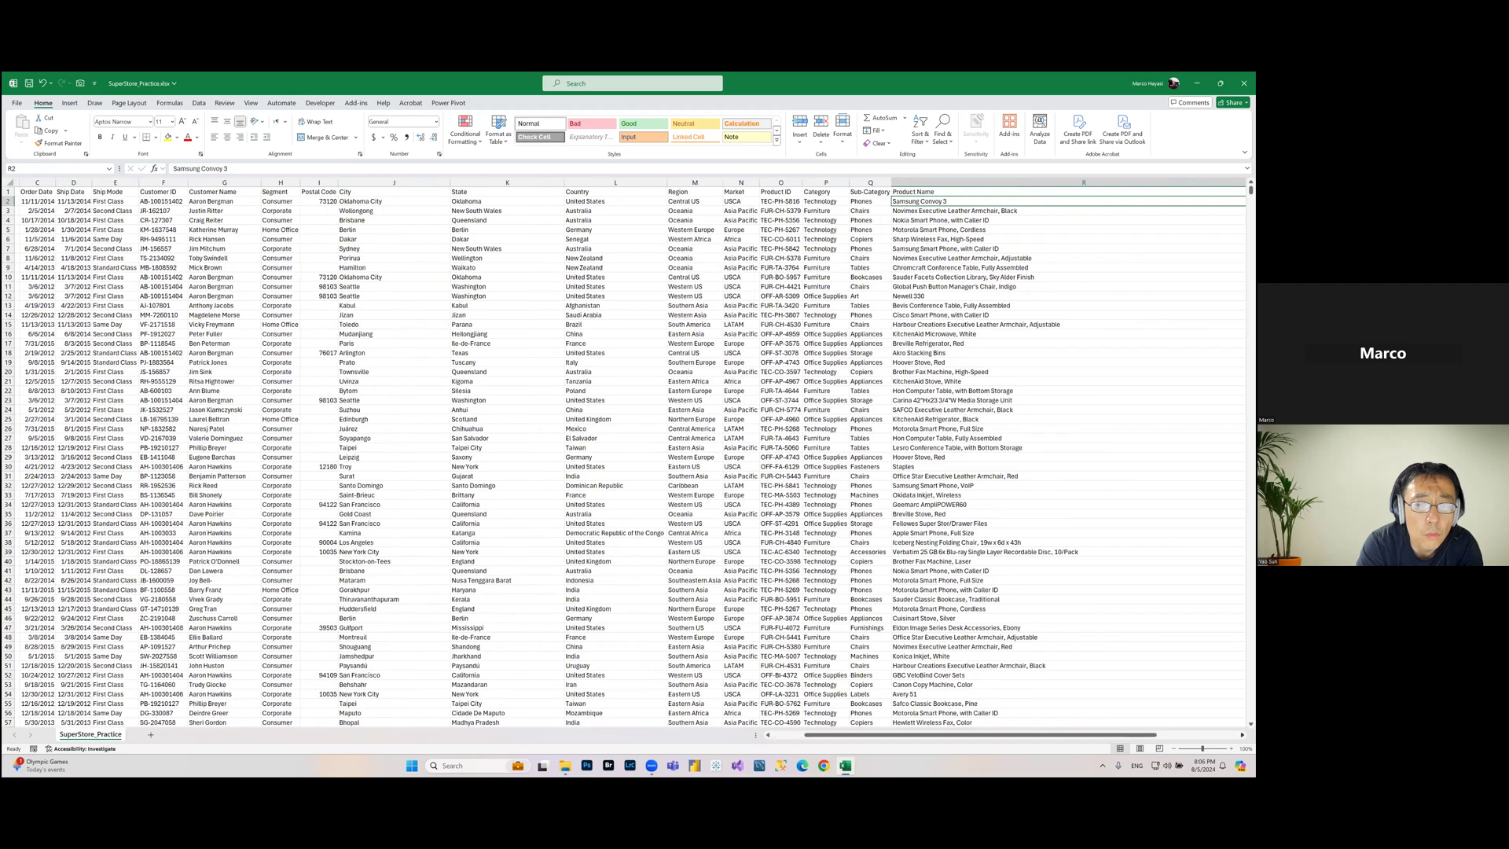
{"action": "scroll", "coordinate": [873, 191], "scroll_direction": "right", "scroll_amount": 7}
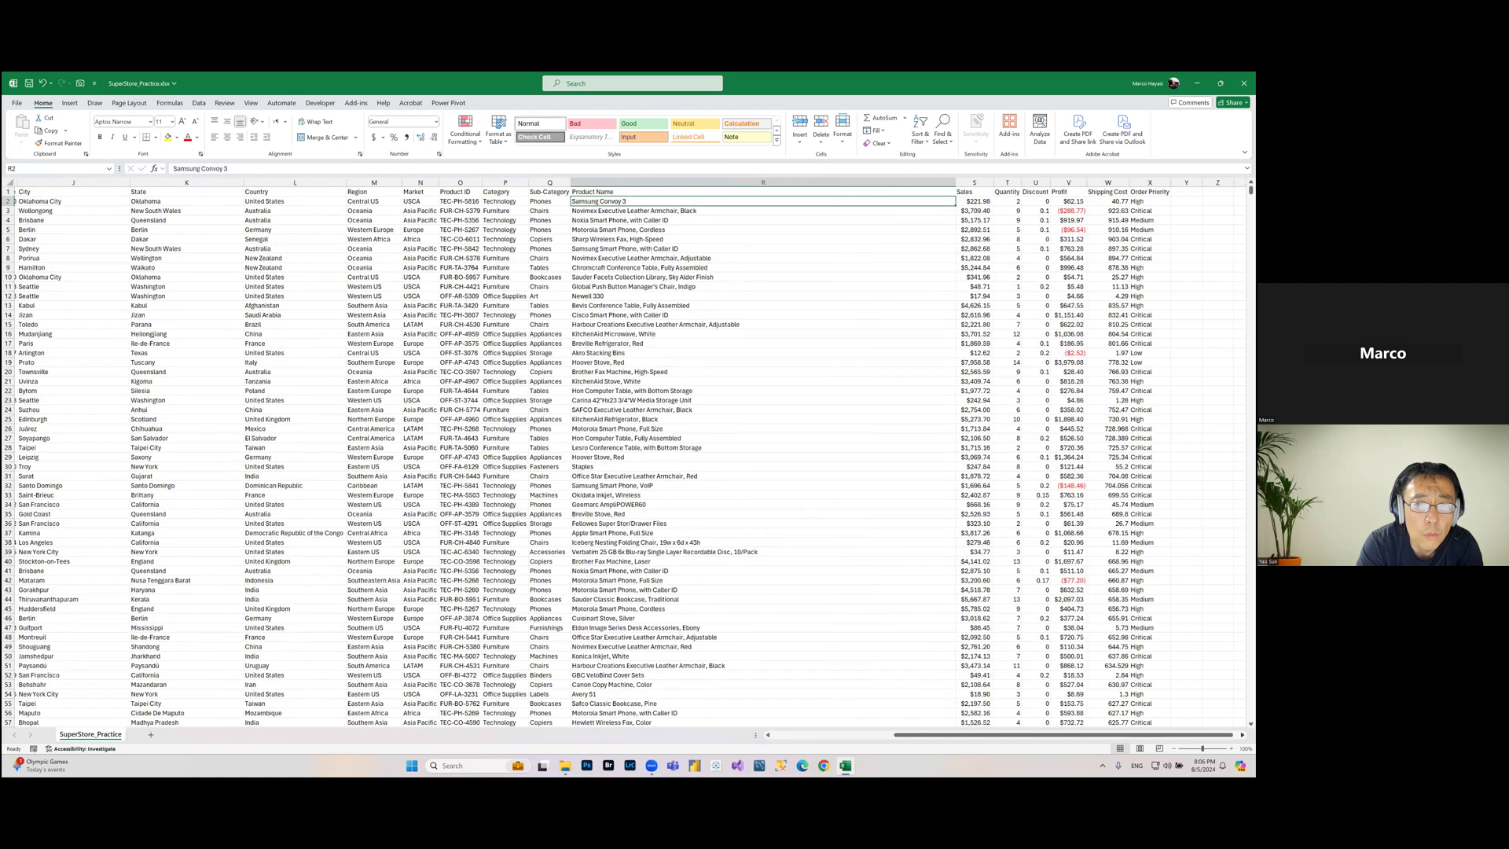
{"action": "scroll", "coordinate": [859, 204], "scroll_direction": "right", "scroll_amount": 1}
{"action": "left_click", "coordinate": [860, 203]}
{"action": "left_click", "coordinate": [899, 202]}
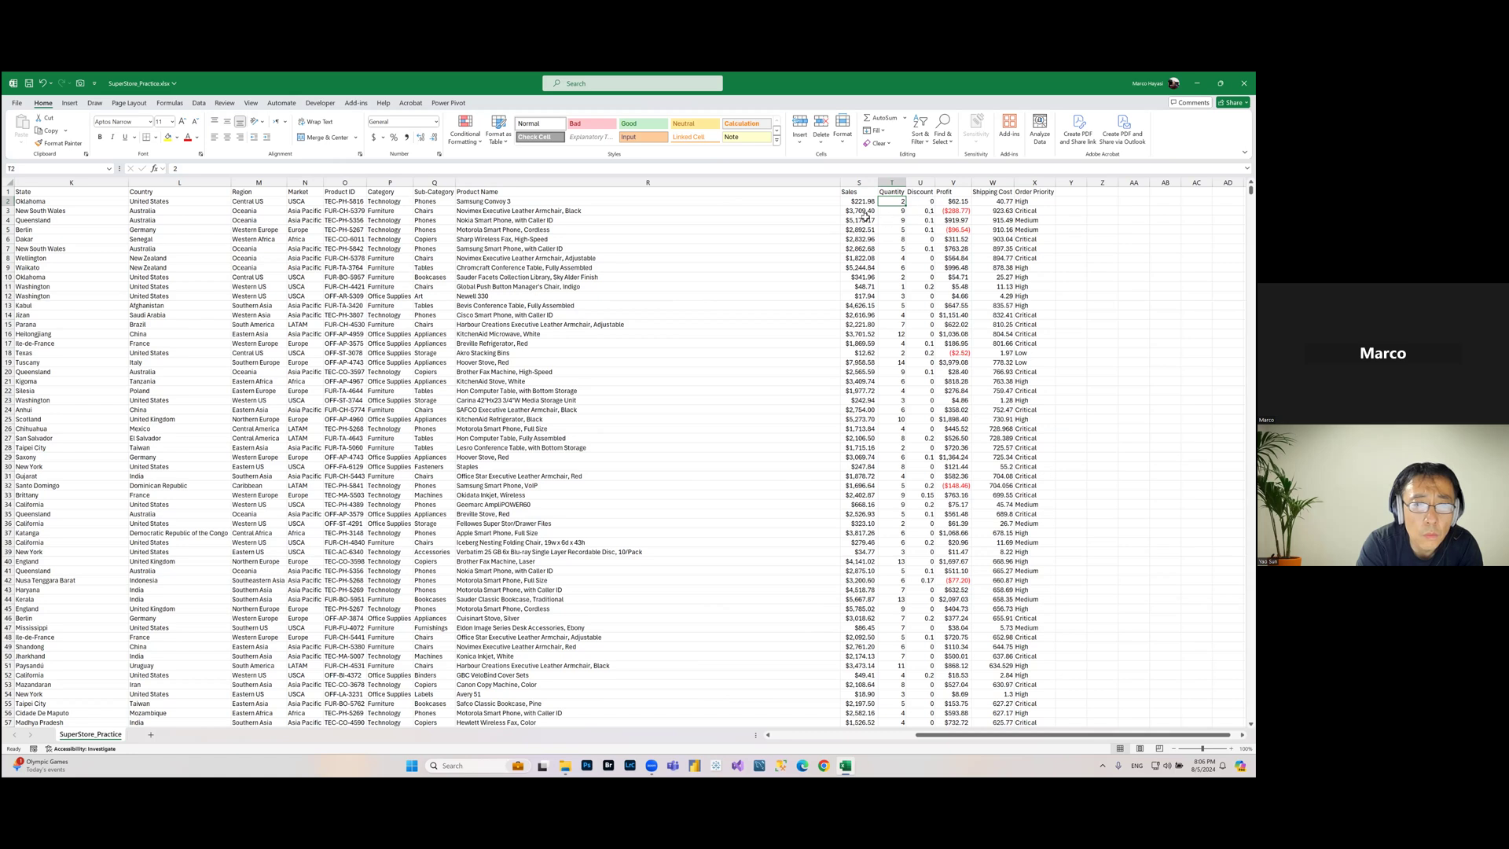
{"action": "left_click", "coordinate": [924, 211]}
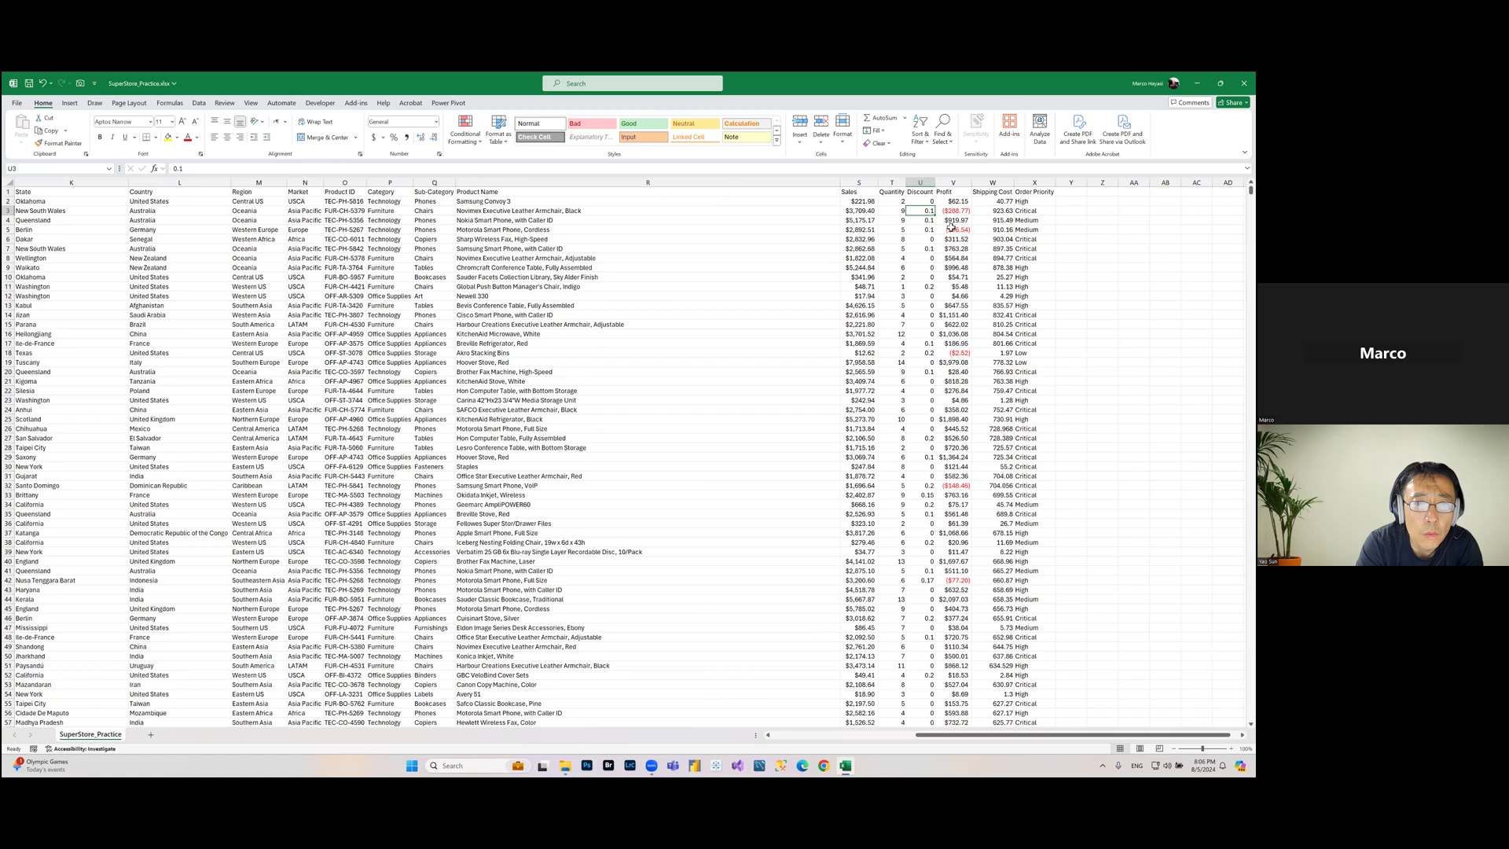
{"action": "left_click", "coordinate": [962, 184]}
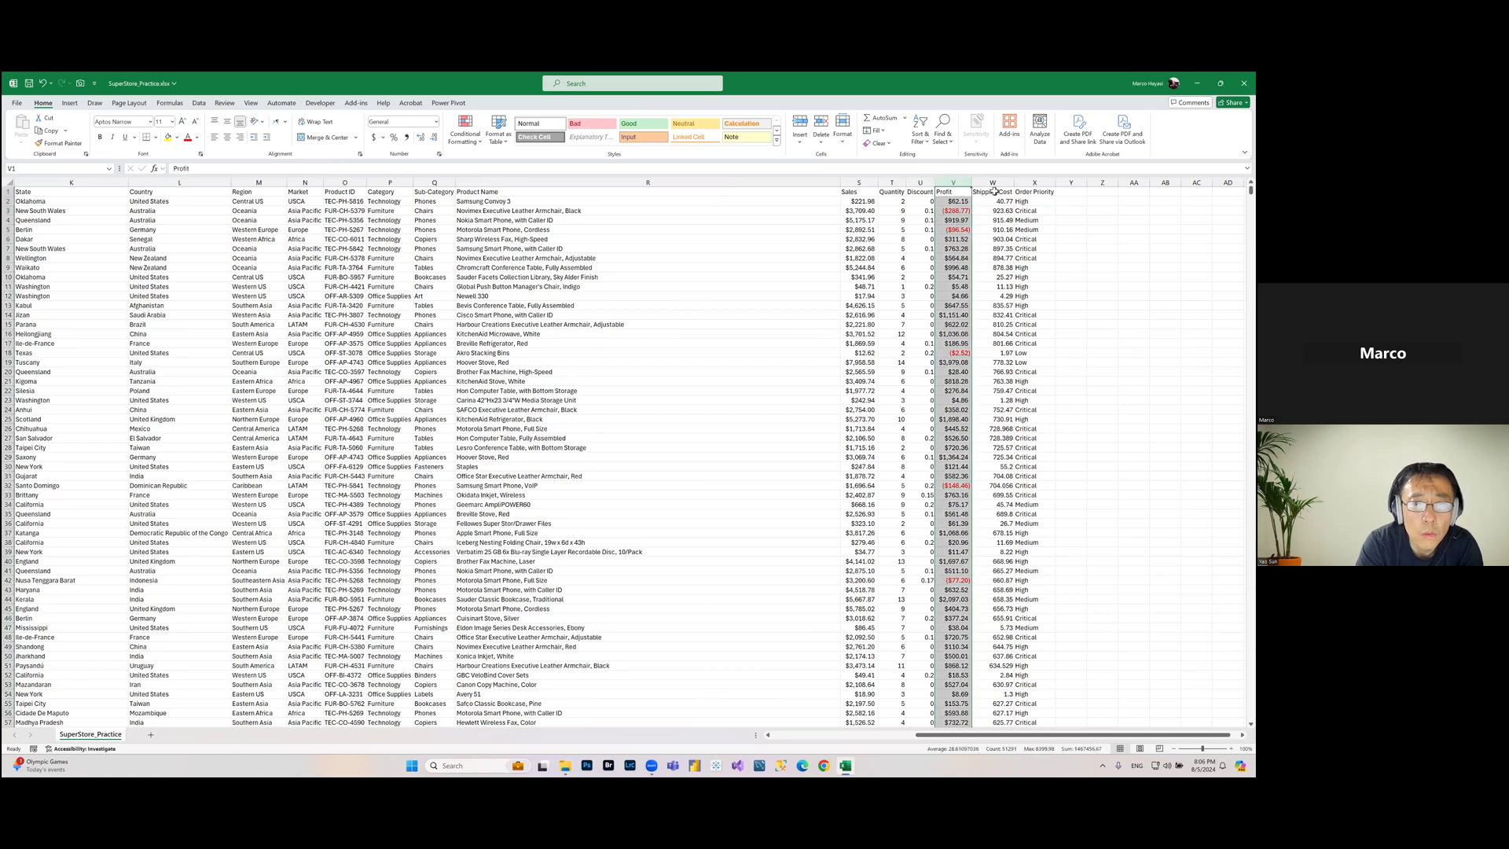
{"action": "left_click", "coordinate": [992, 183]}
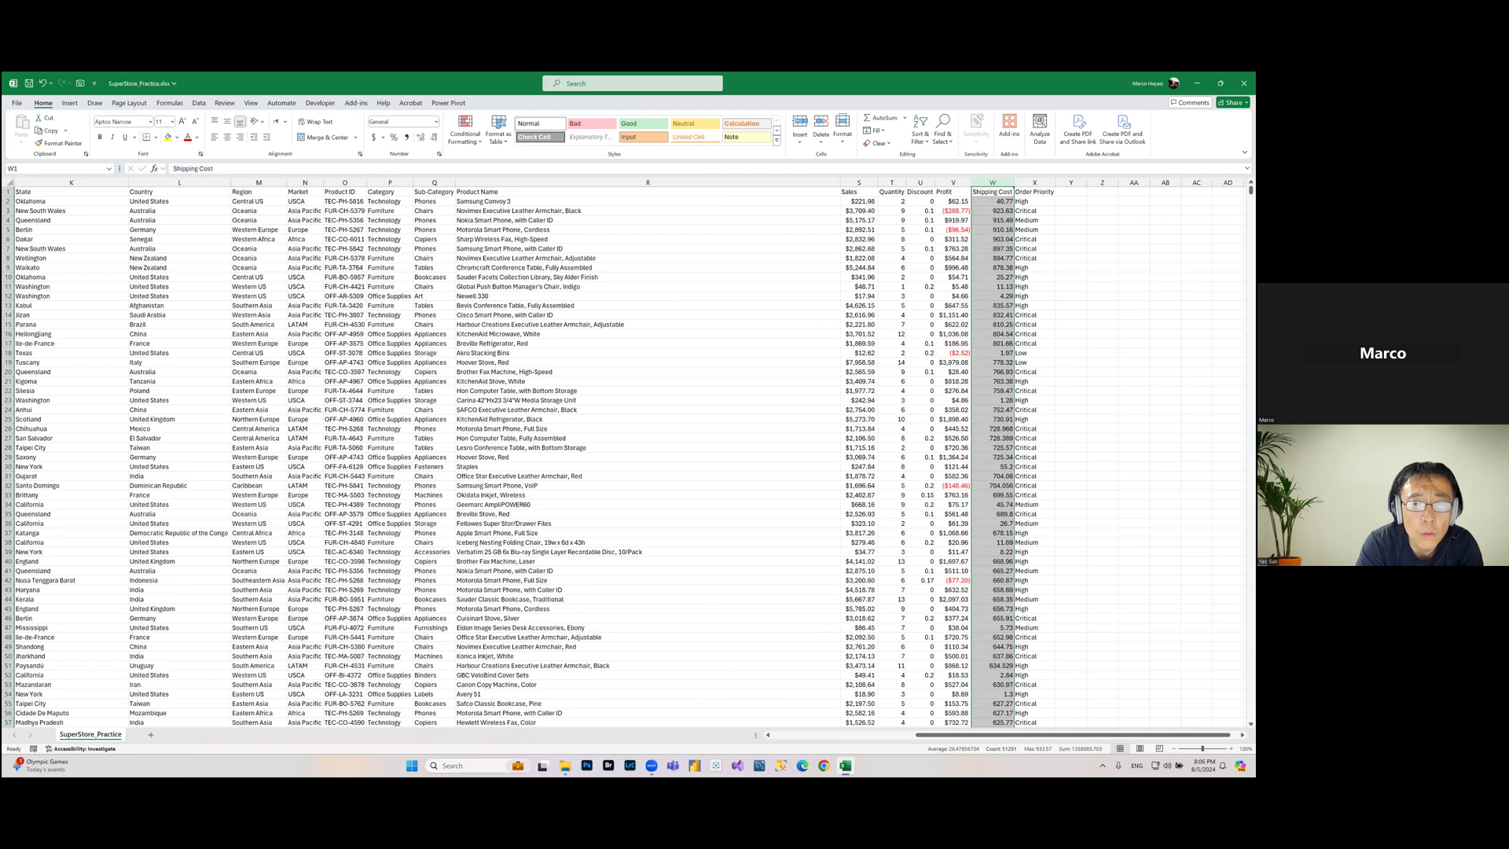
{"action": "left_click", "coordinate": [1034, 183]}
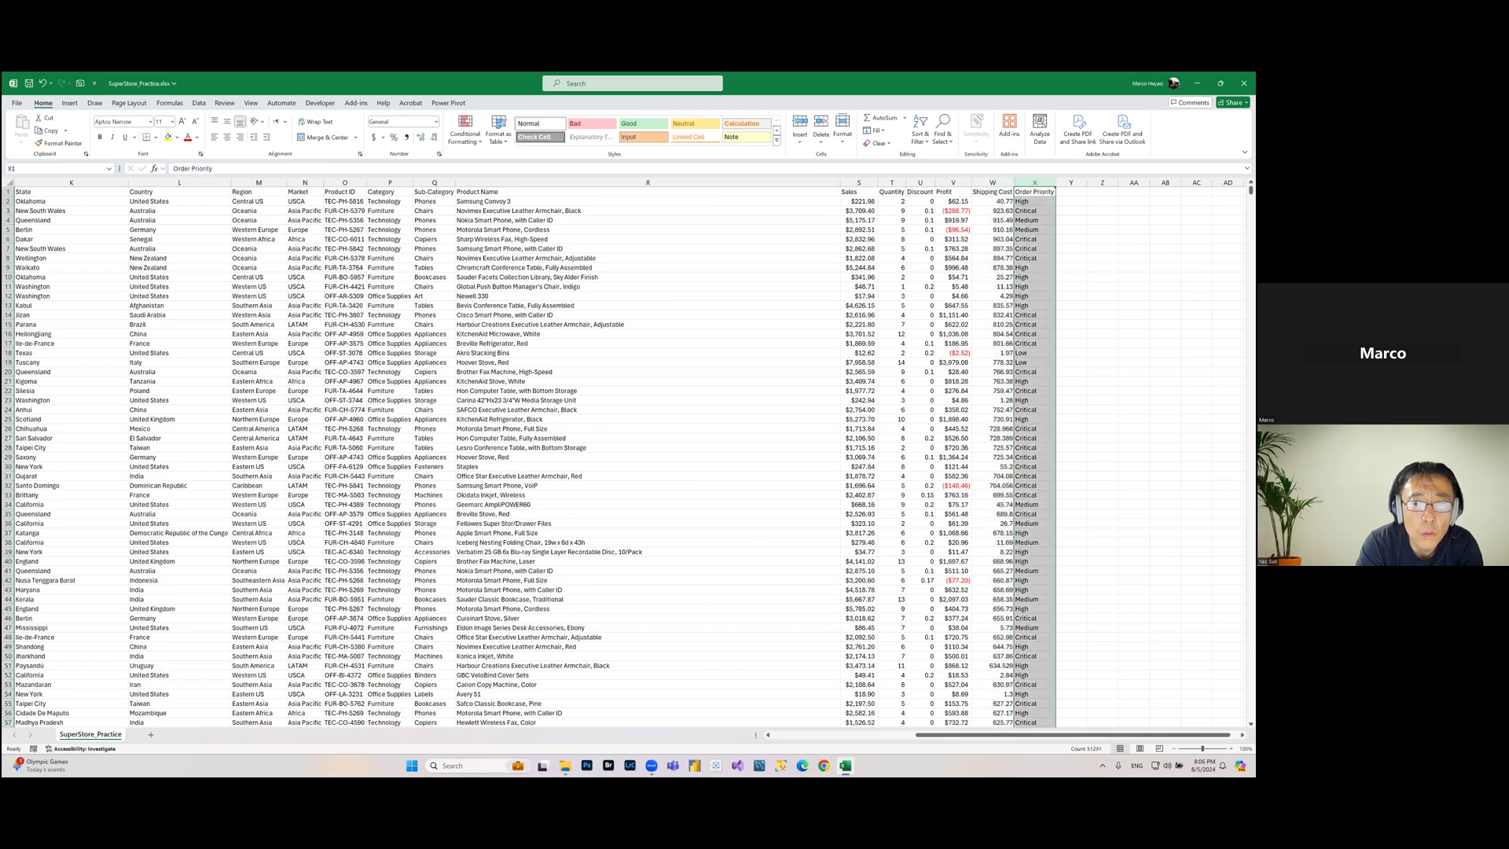
{"action": "left_click", "coordinate": [1034, 201]}
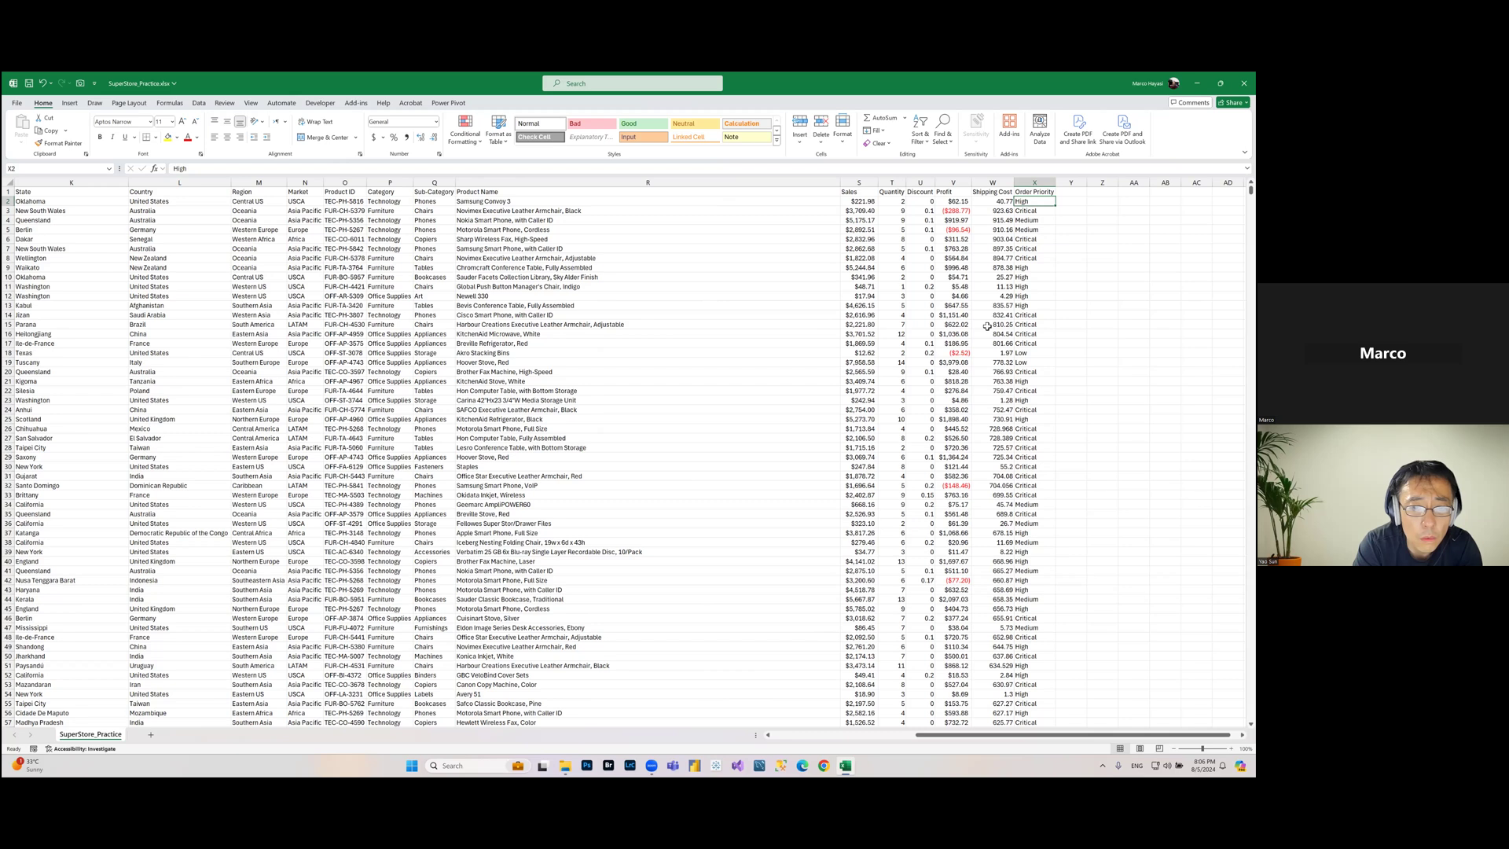
Step: Navigate back to the first column and the top-left cell of the table
{"action": "left_click", "coordinate": [308, 201]}
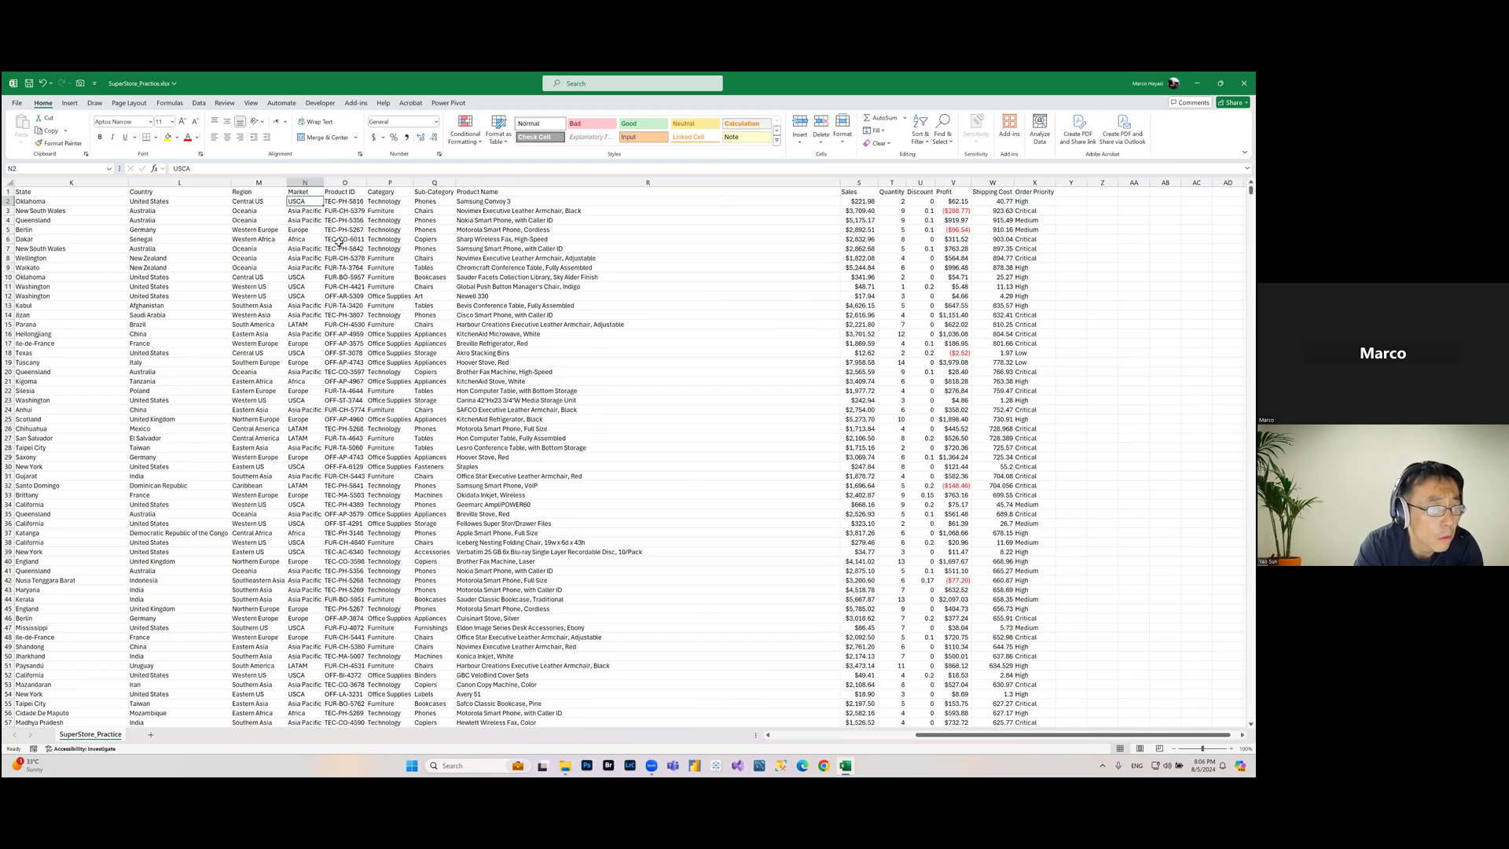
{"action": "key", "text": "ctrl+Left"}
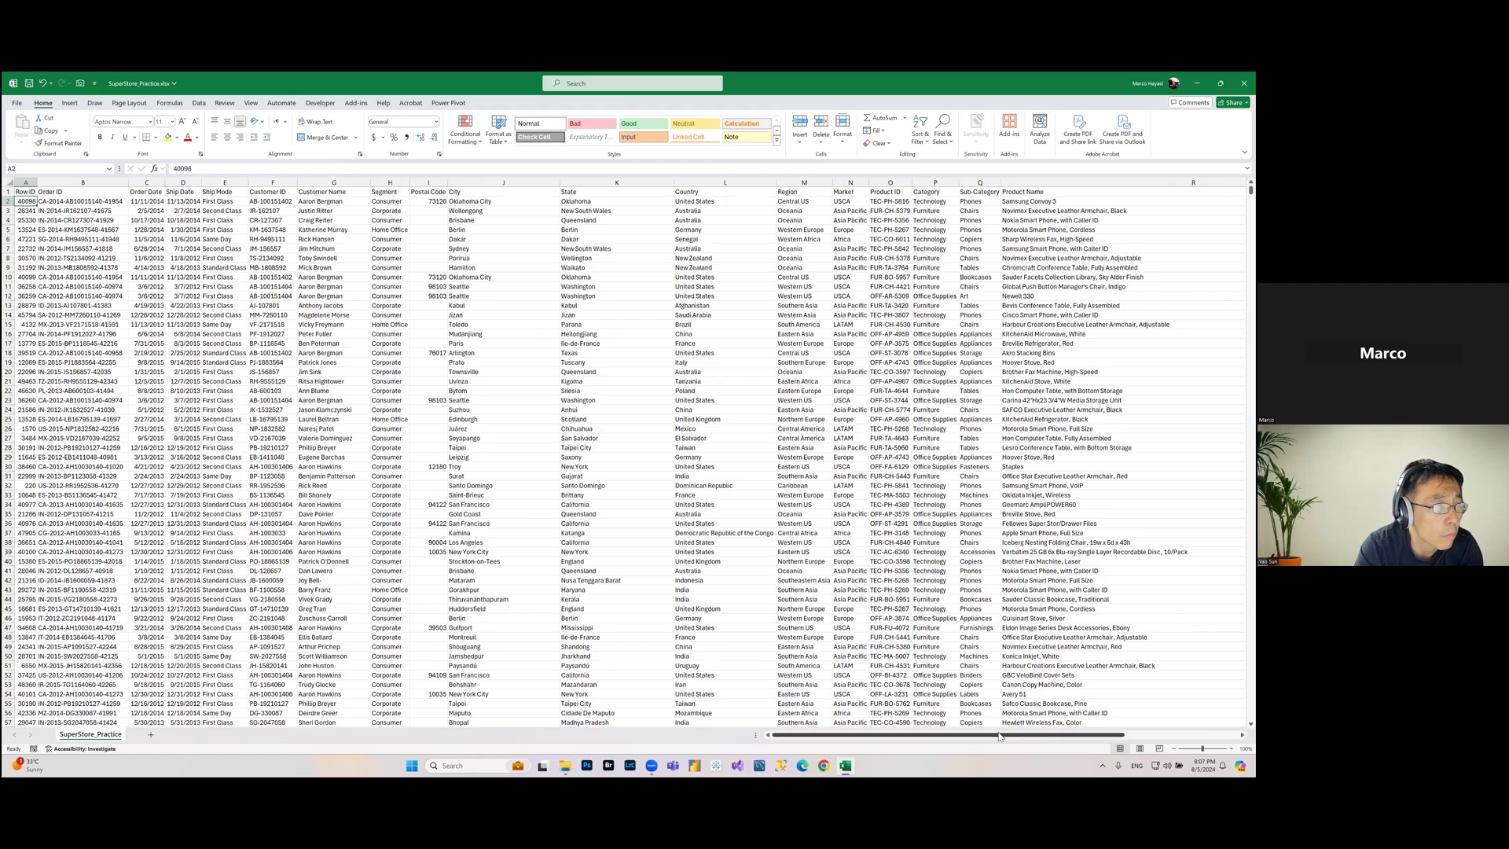
{"action": "left_click_drag", "start_coordinate": [999, 736], "coordinate": [1009, 737]}
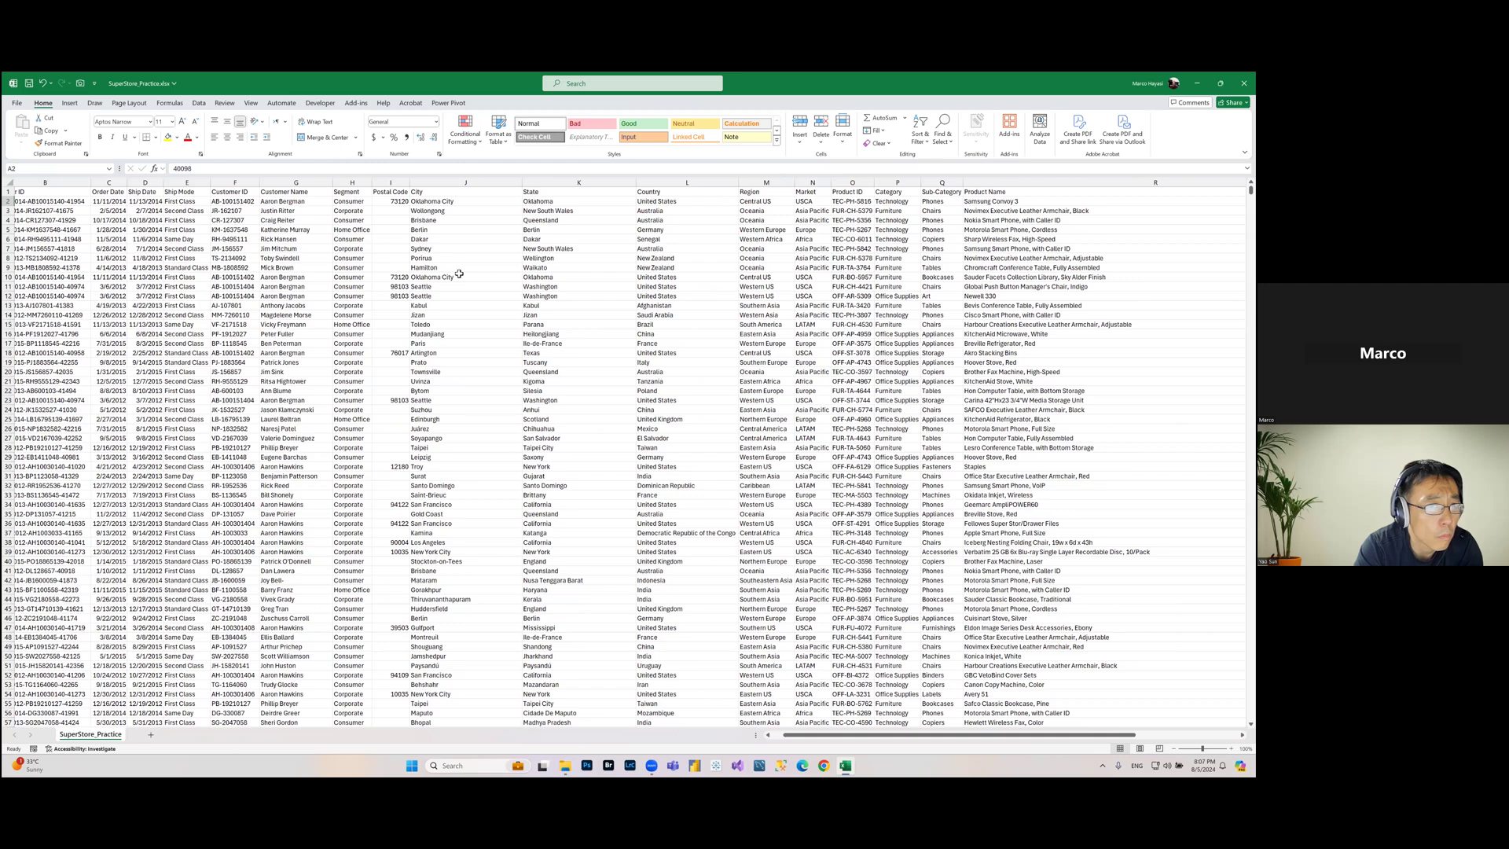
{"action": "left_click", "coordinate": [354, 210]}
{"action": "left_click", "coordinate": [352, 192]}
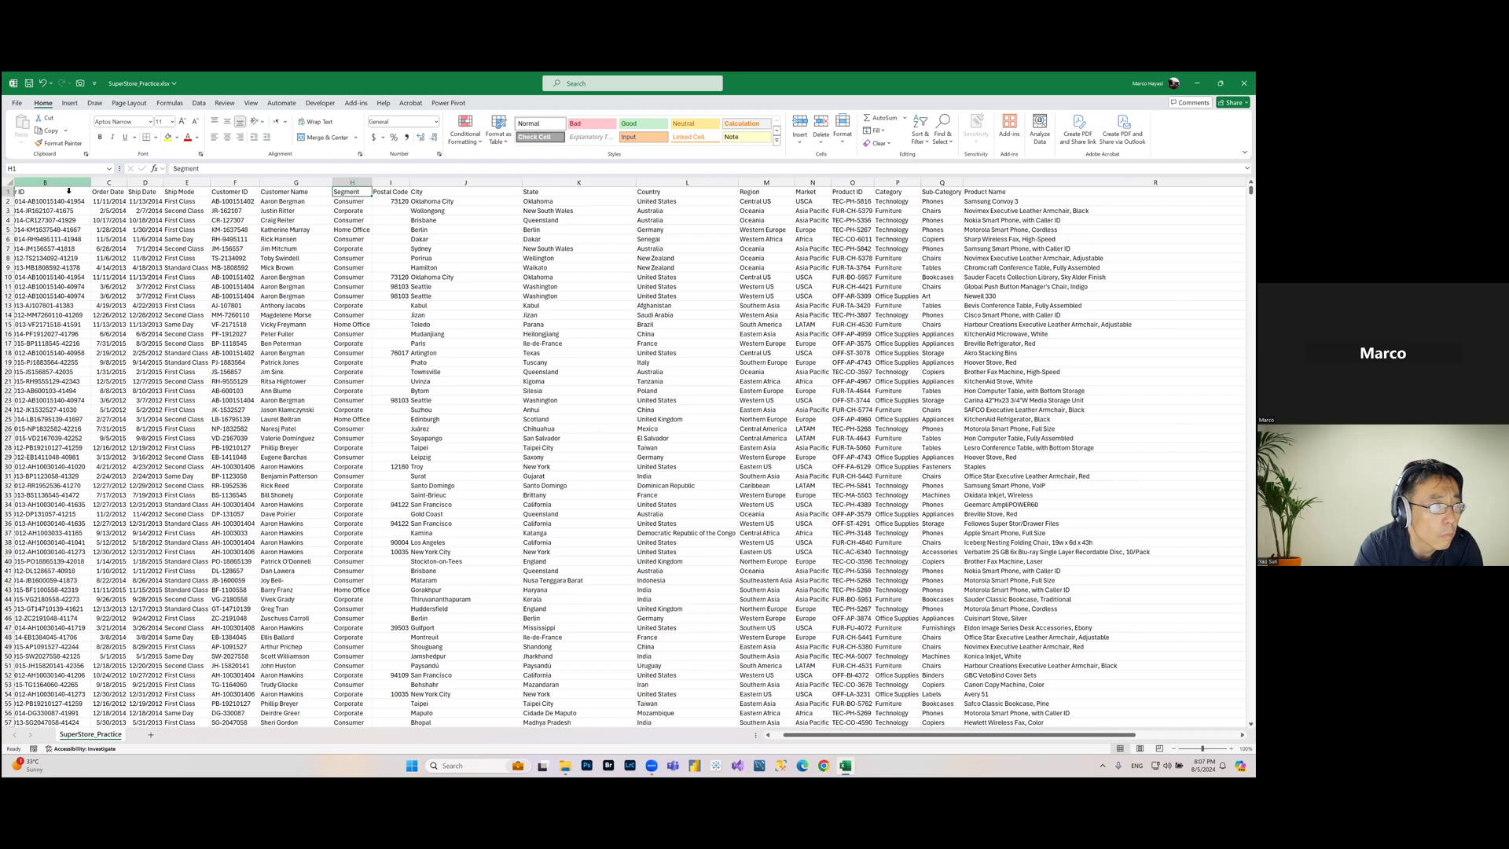
{"action": "key", "text": "ctrl+Home"}
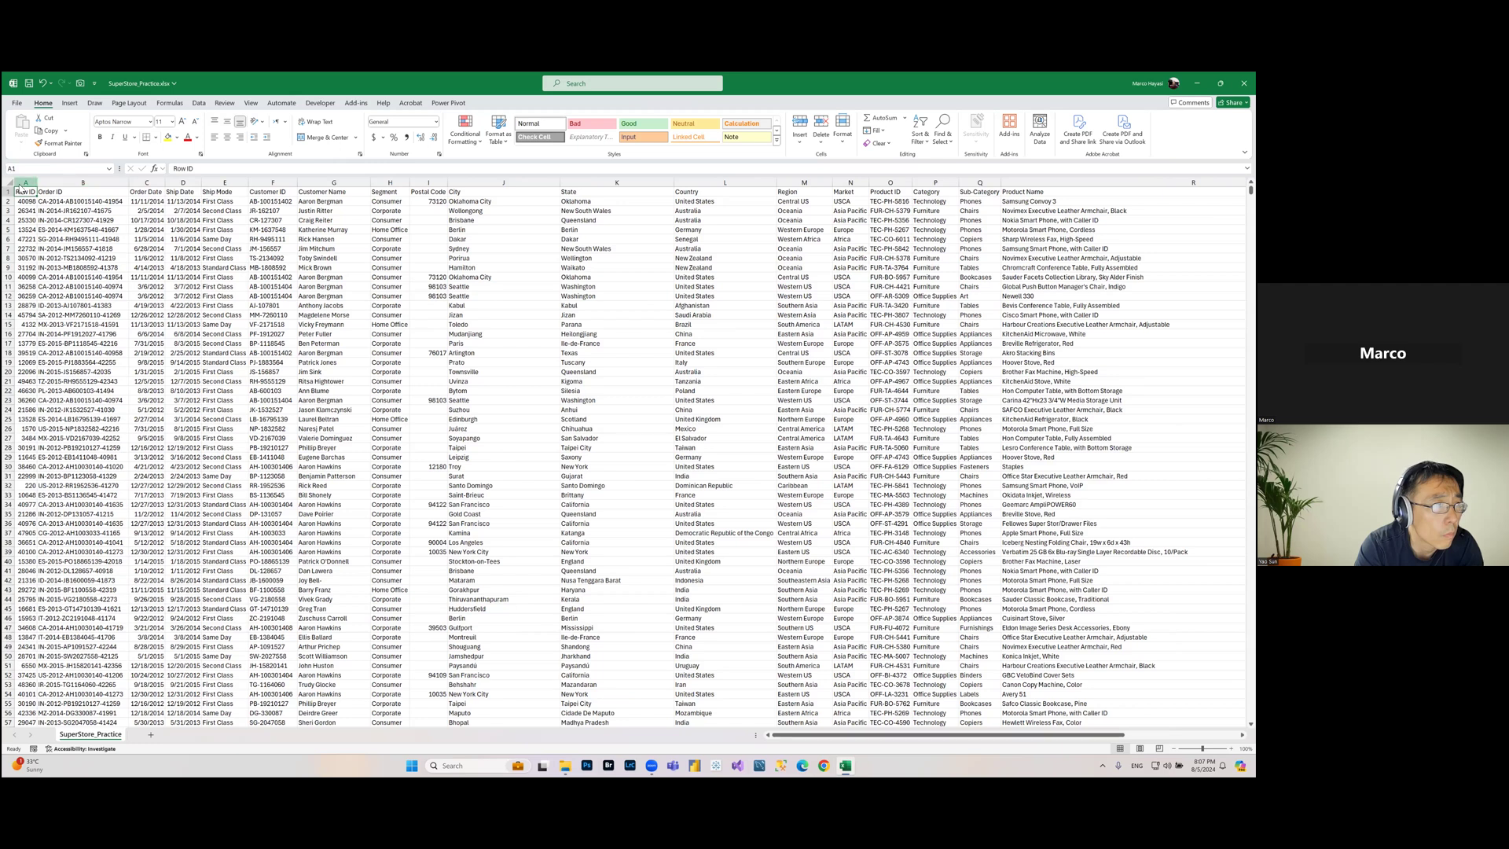
Step: Select the header row across all data columns and turn on Filter for the table
{"action": "mouse_move", "coordinate": [58, 185]}
{"action": "left_mouse_down"}
{"action": "mouse_move", "coordinate": [1250, 183]}
{"action": "mouse_move", "coordinate": [904, 183]}
{"action": "left_mouse_up"}
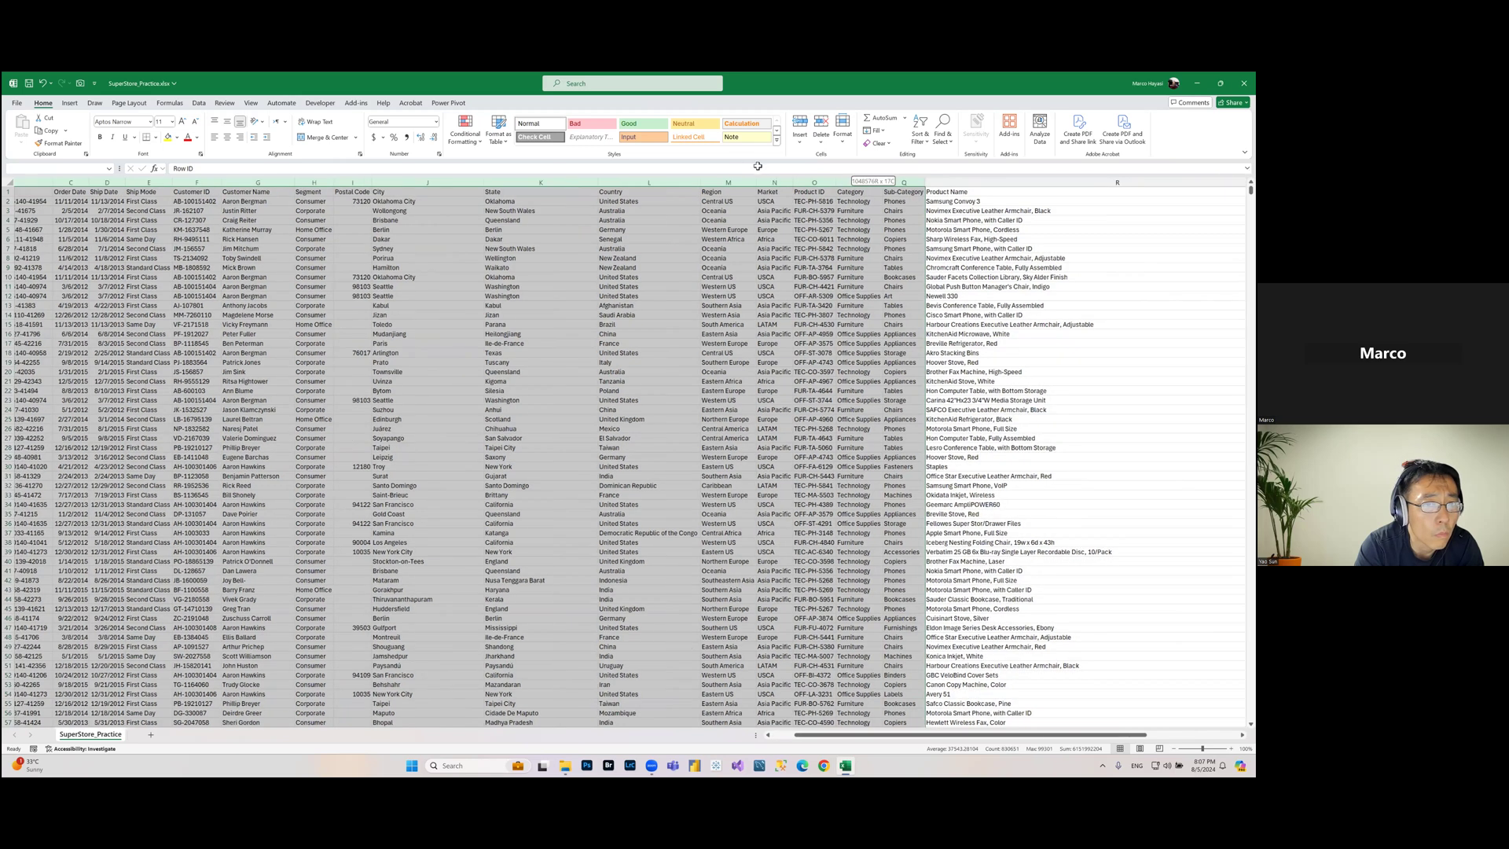
{"action": "key", "text": "ctrl+shift+Right"}
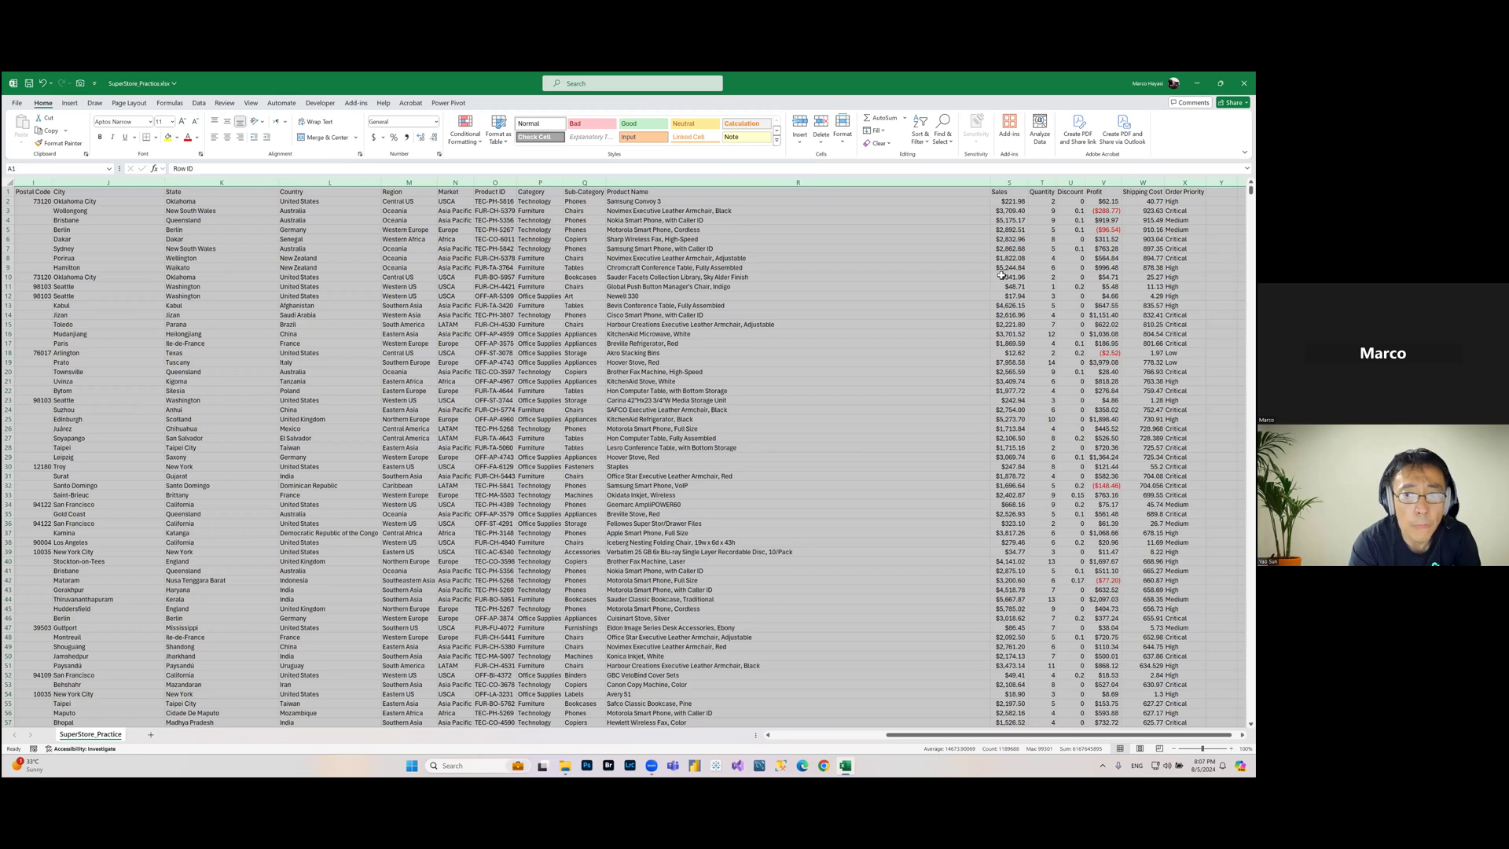
{"action": "key", "text": "ctrl+shift+Left"}
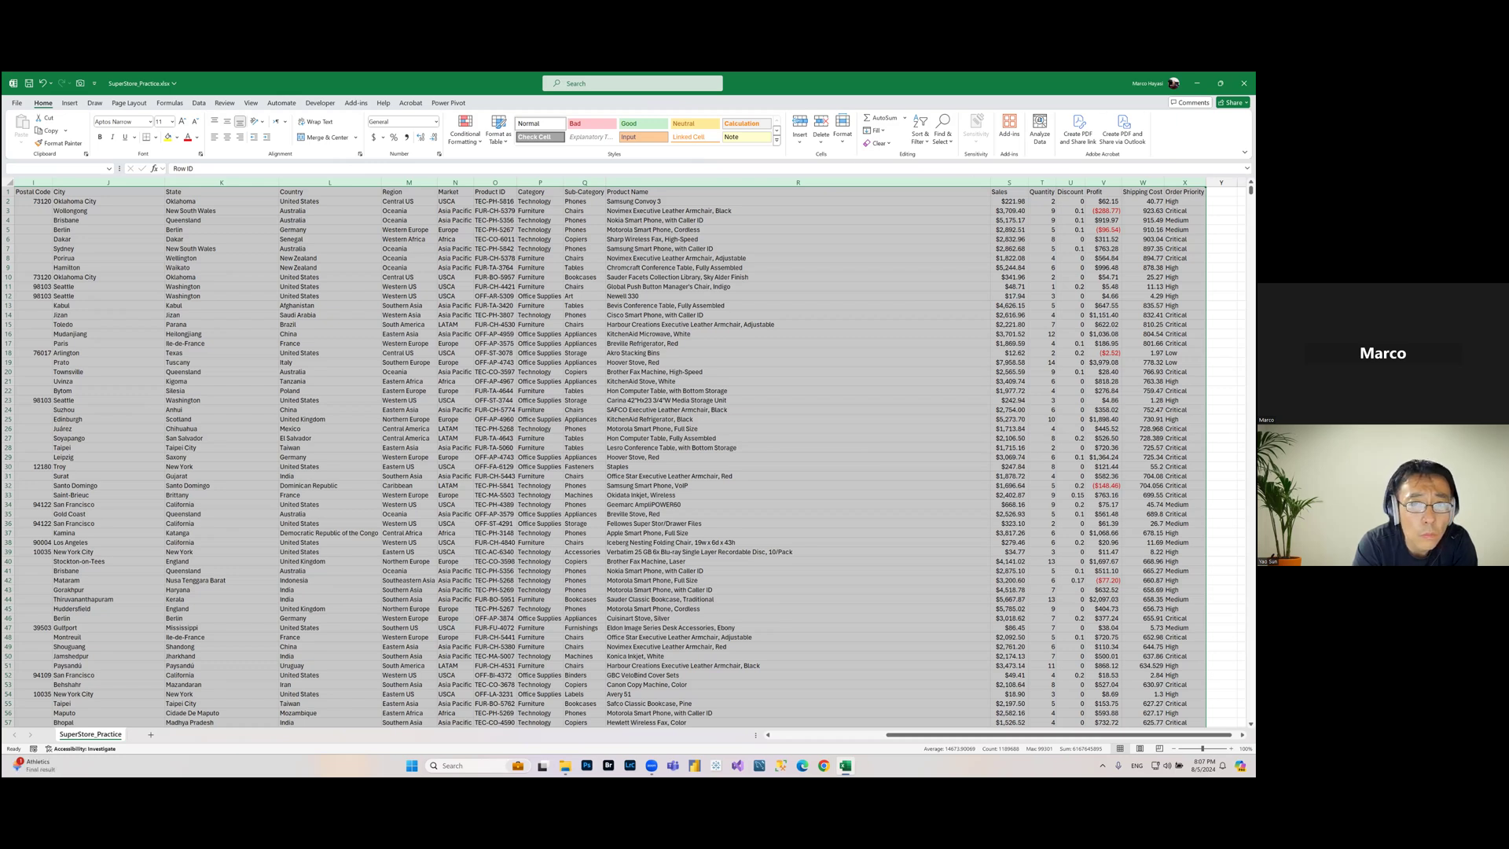
{"action": "left_click", "coordinate": [917, 145]}
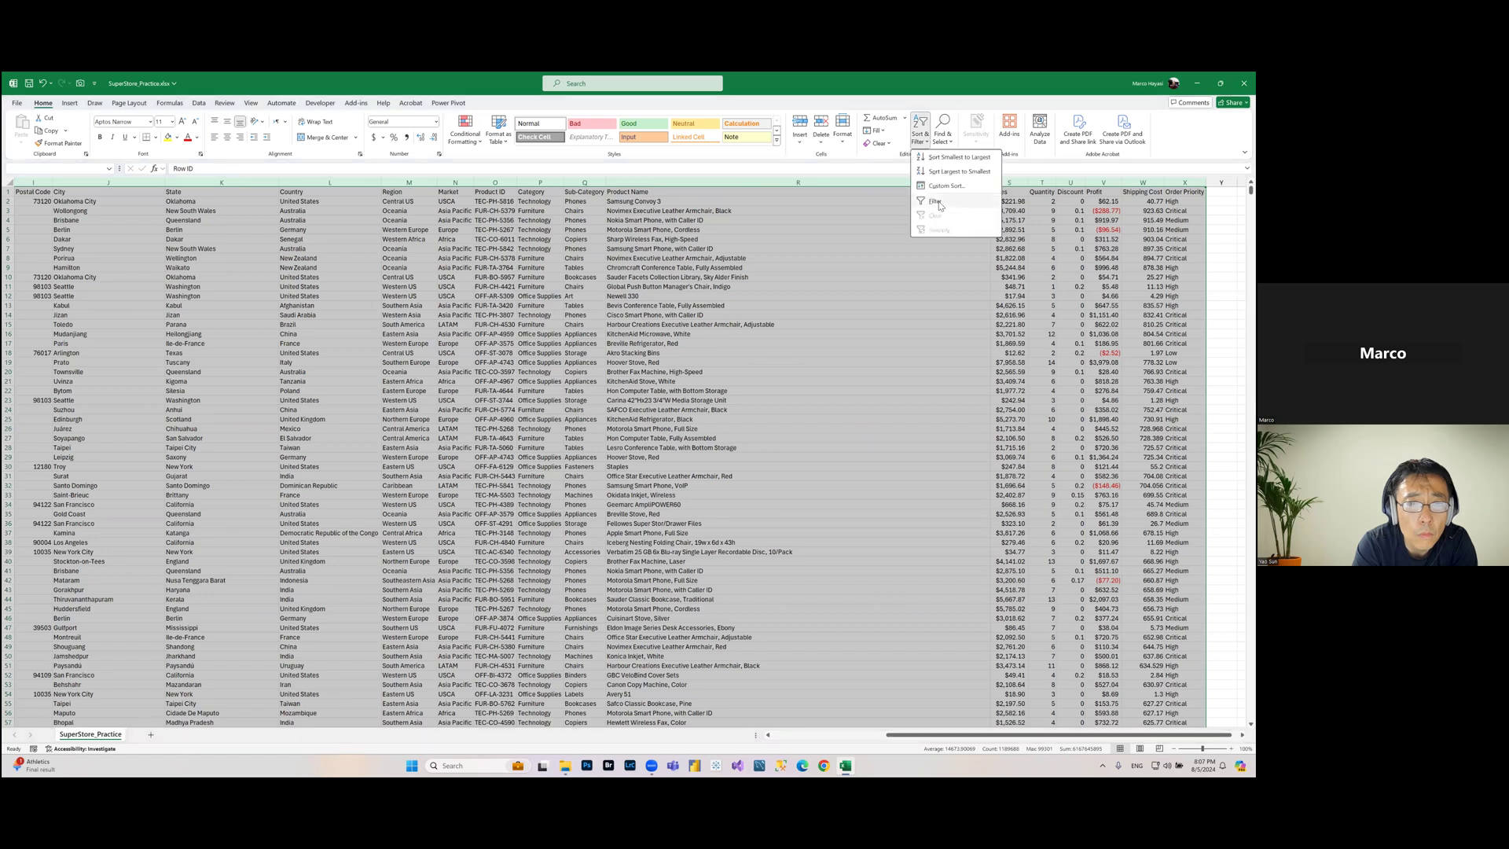
{"action": "left_click", "coordinate": [937, 202]}
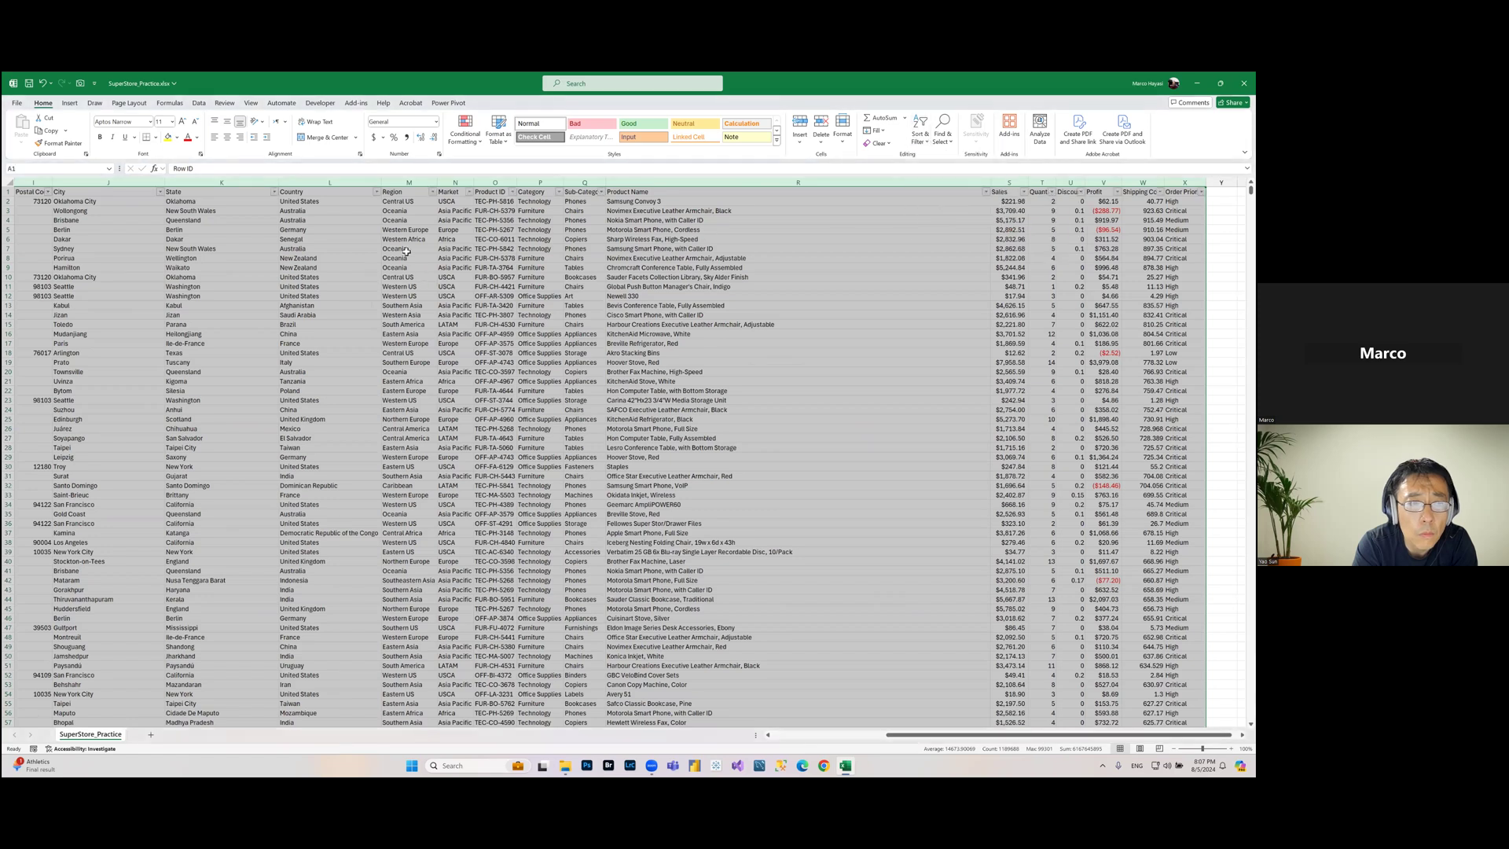
Step: Filter the Segment column to show only Consumer rows
{"action": "left_click", "coordinate": [397, 252]}
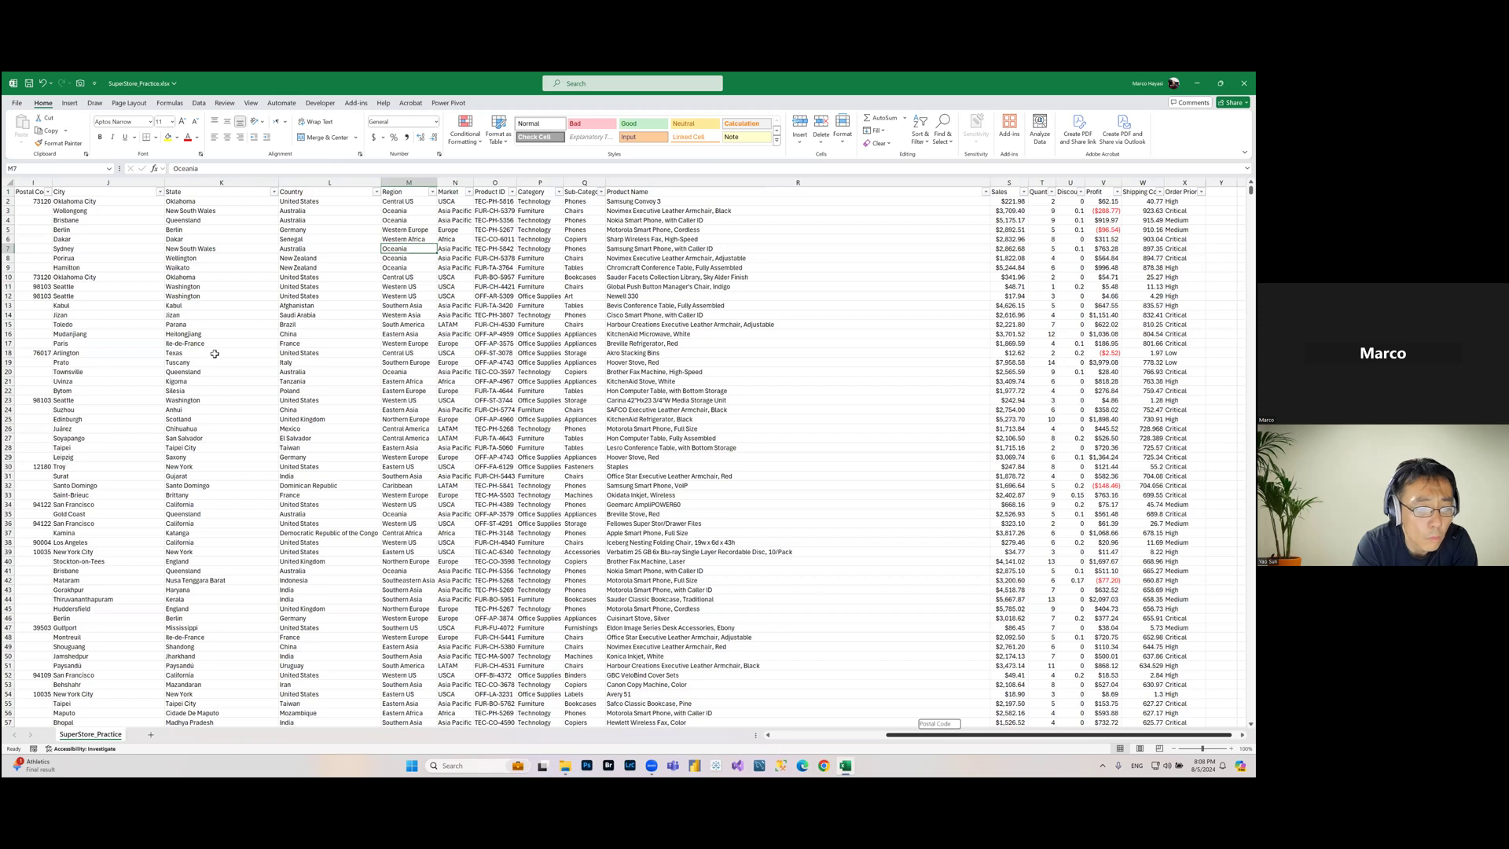
{"action": "left_click_drag", "start_coordinate": [888, 737], "coordinate": [856, 737]}
{"action": "scroll", "coordinate": [251, 239], "scroll_direction": "left", "scroll_amount": 5}
{"action": "left_click", "coordinate": [251, 239]}
{"action": "left_click", "coordinate": [405, 192]}
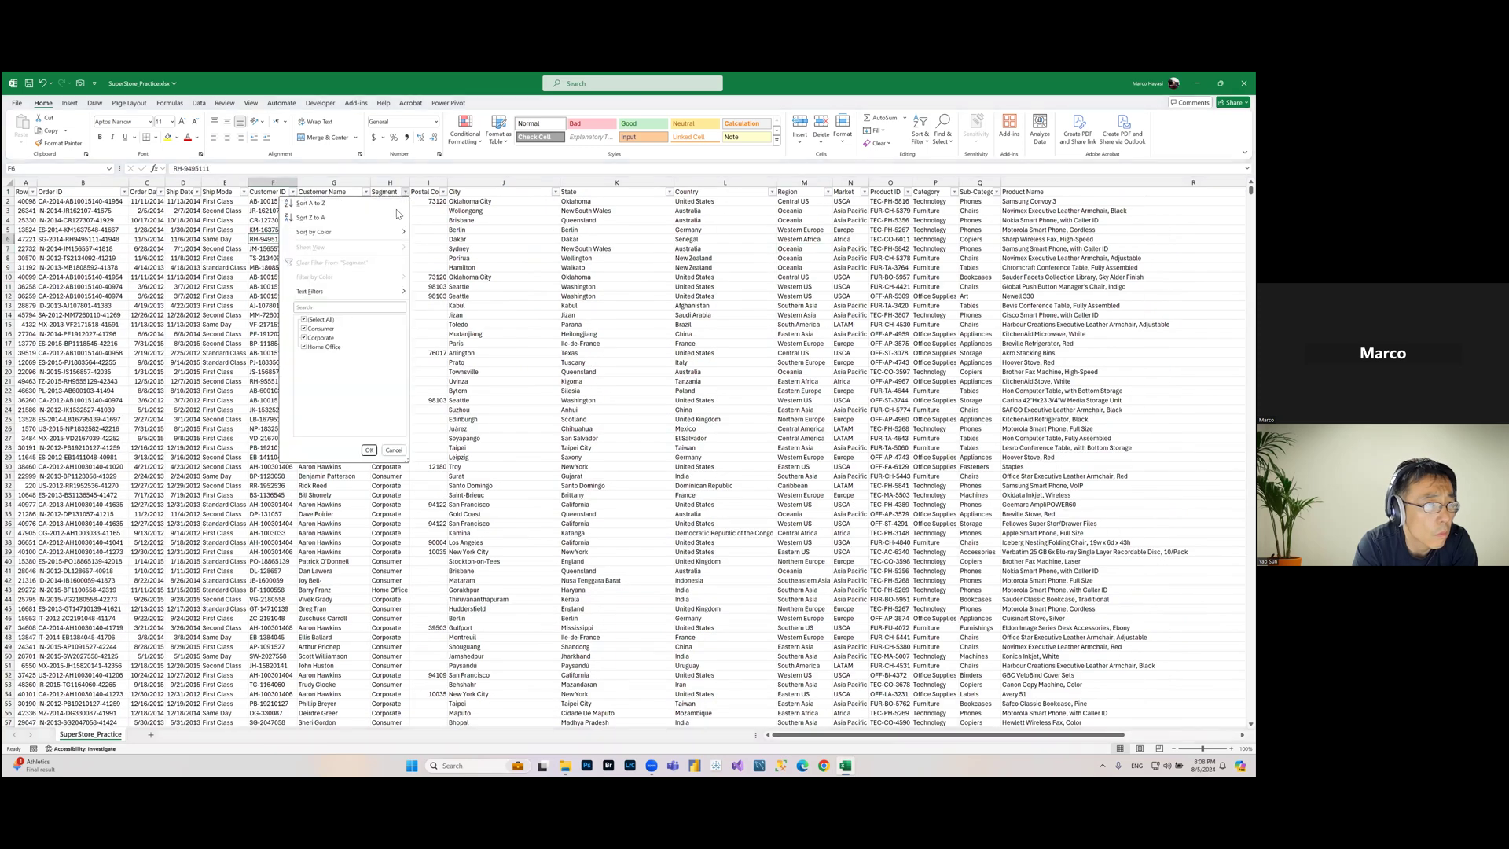
{"action": "left_click", "coordinate": [317, 330]}
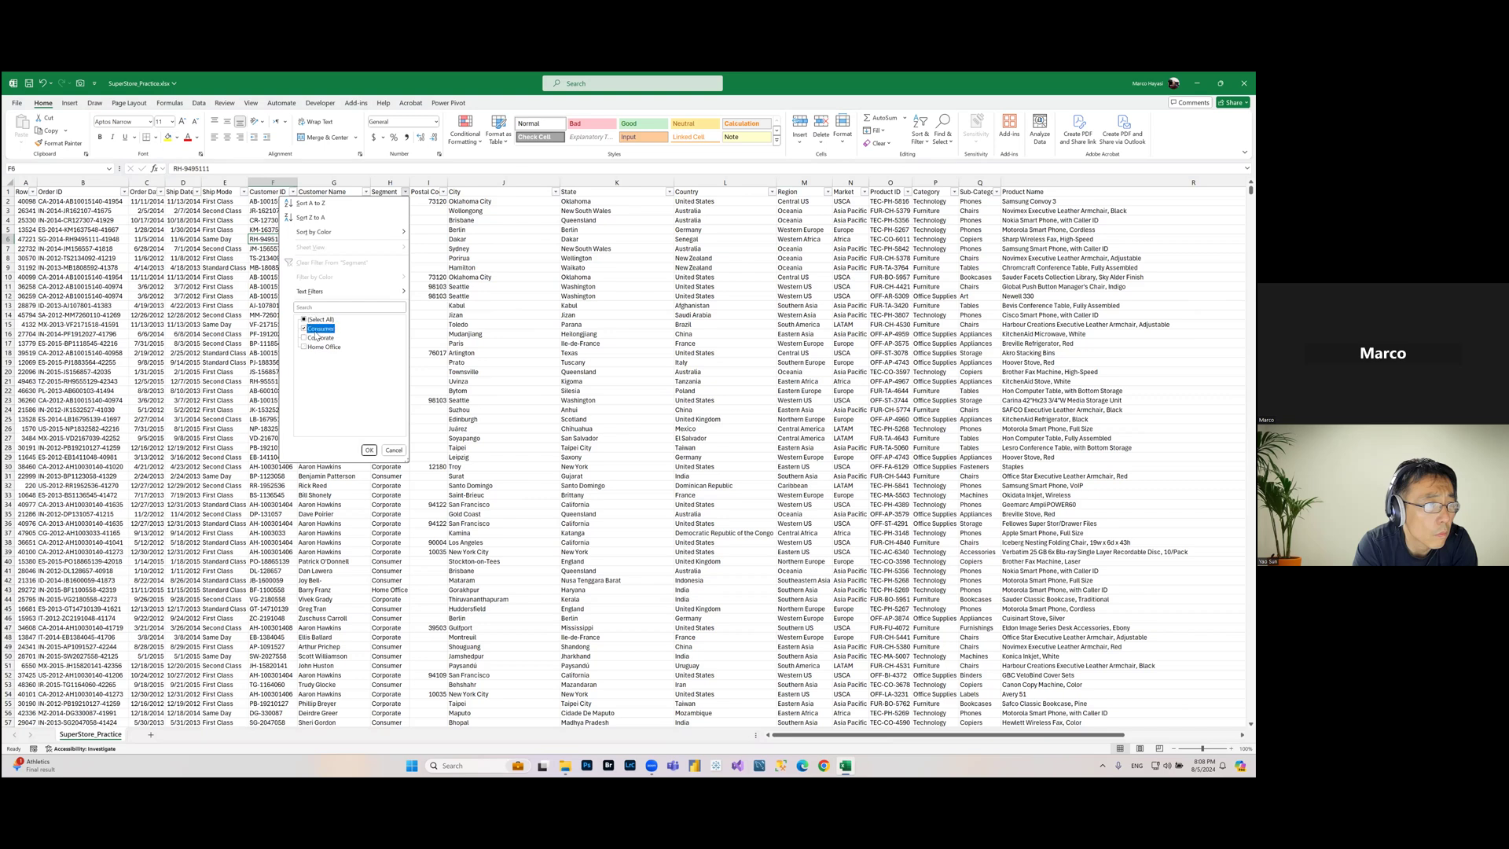
{"action": "left_click", "coordinate": [369, 449]}
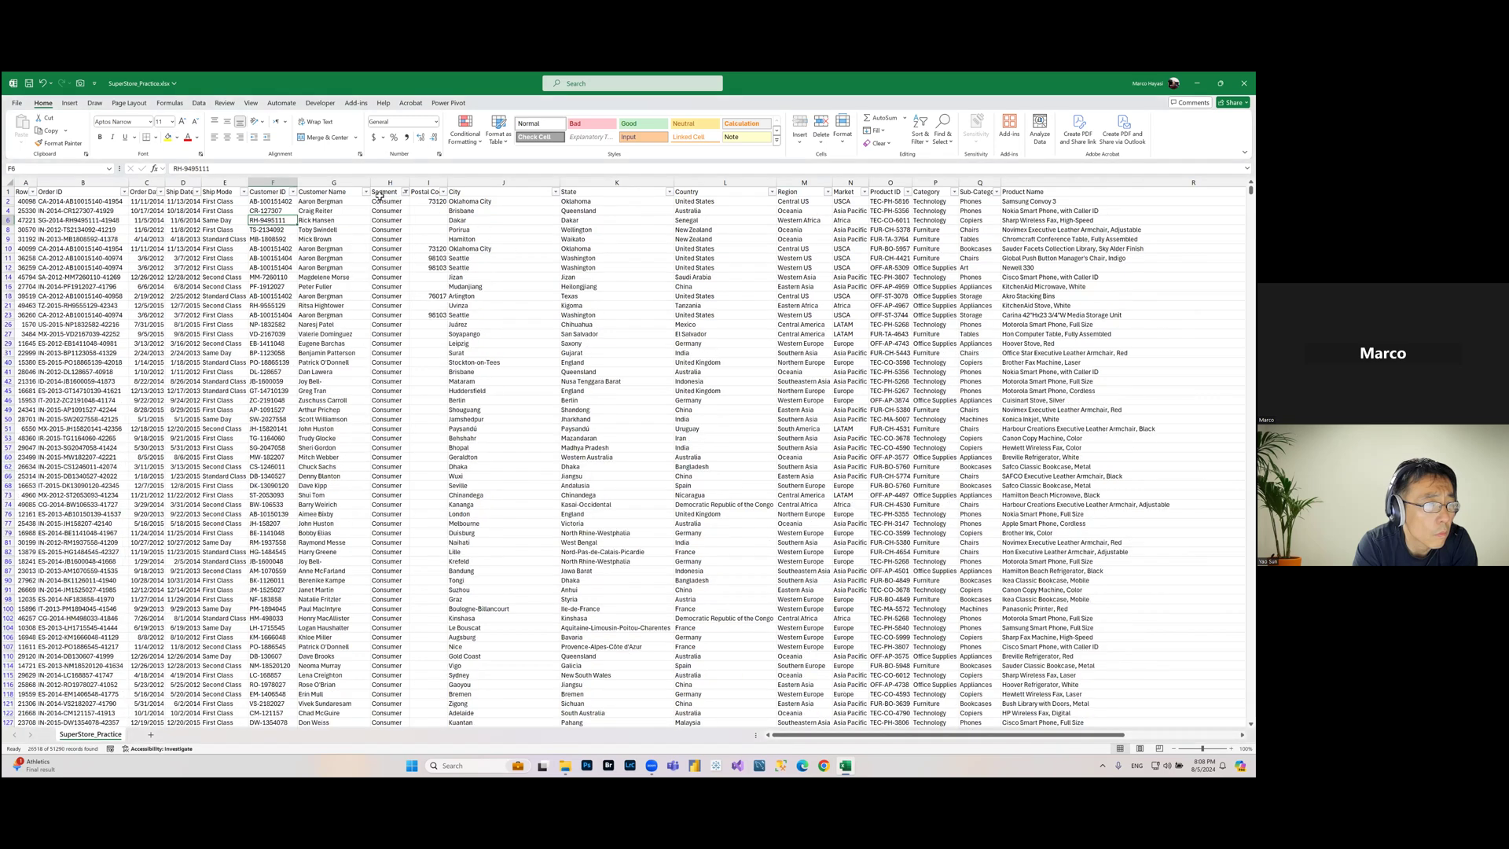
Step: Select the Profit values of the filtered rows to check their summary, then return to the top of the sheet
{"action": "left_click", "coordinate": [382, 201]}
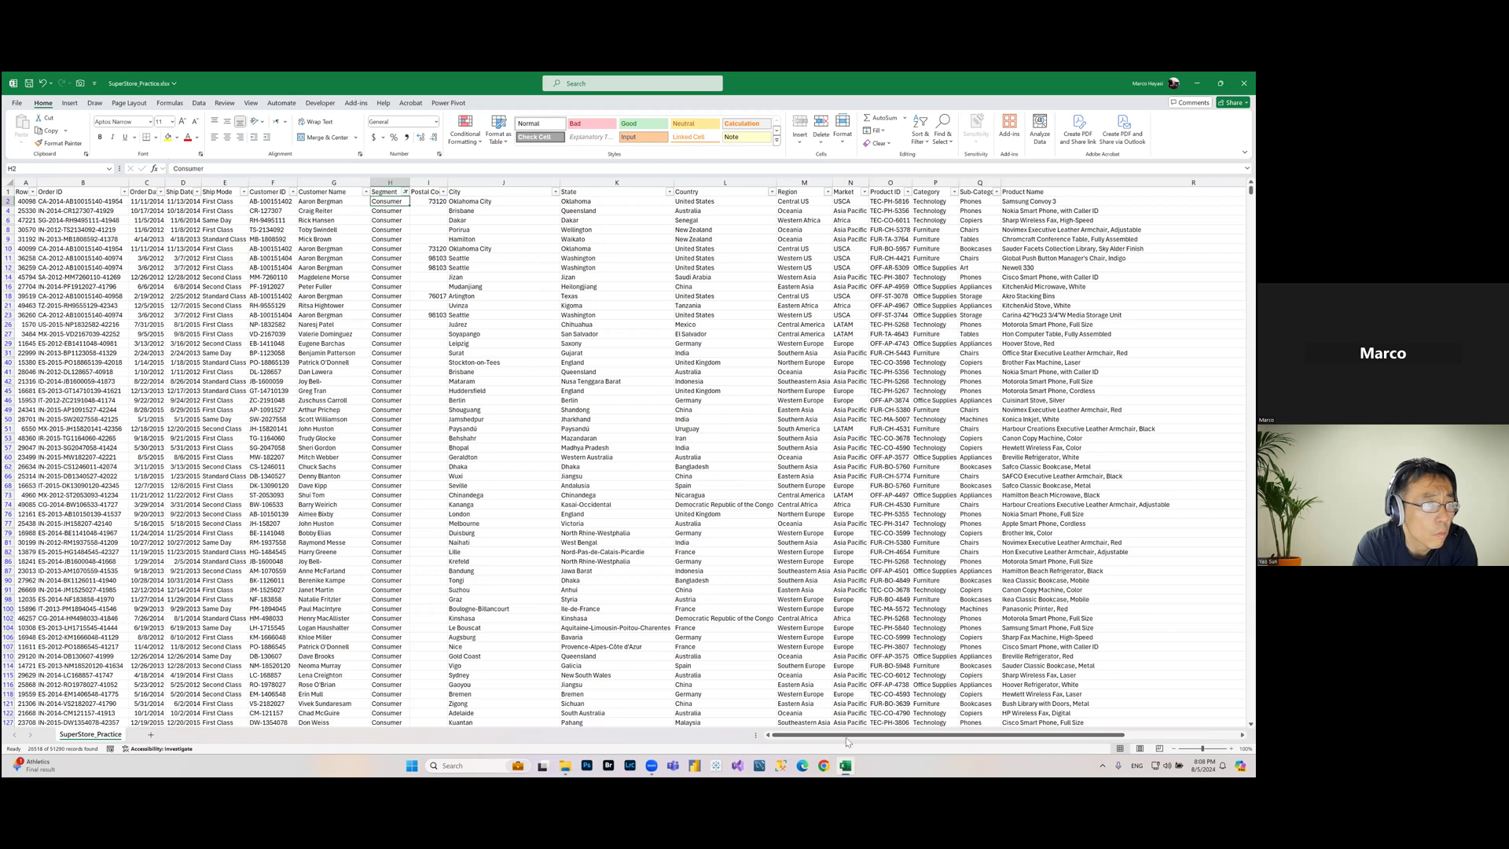
{"action": "left_click_drag", "start_coordinate": [857, 737], "coordinate": [1034, 744]}
{"action": "left_click", "coordinate": [1112, 202]}
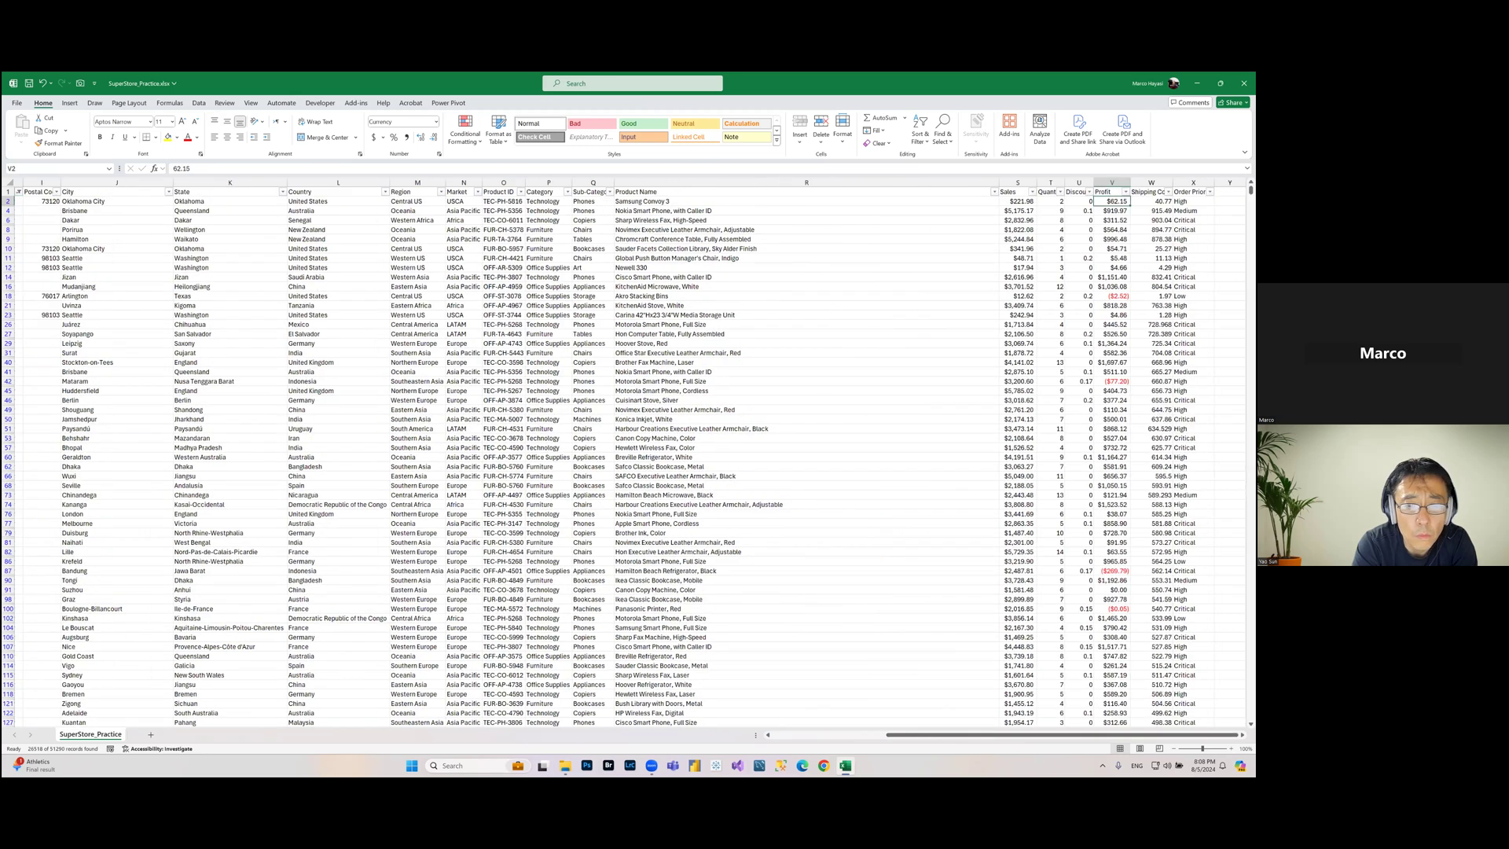
{"action": "key", "text": "shift+Down"}
{"action": "key", "text": "shift+Down"}
{"action": "key", "text": "shift+Down"}
{"action": "key", "text": "shift+Down"}
{"action": "key", "text": "shift+Down"}
{"action": "key", "text": "shift+Down"}
{"action": "key", "text": "shift+Down"}
{"action": "key", "text": "shift+Down"}
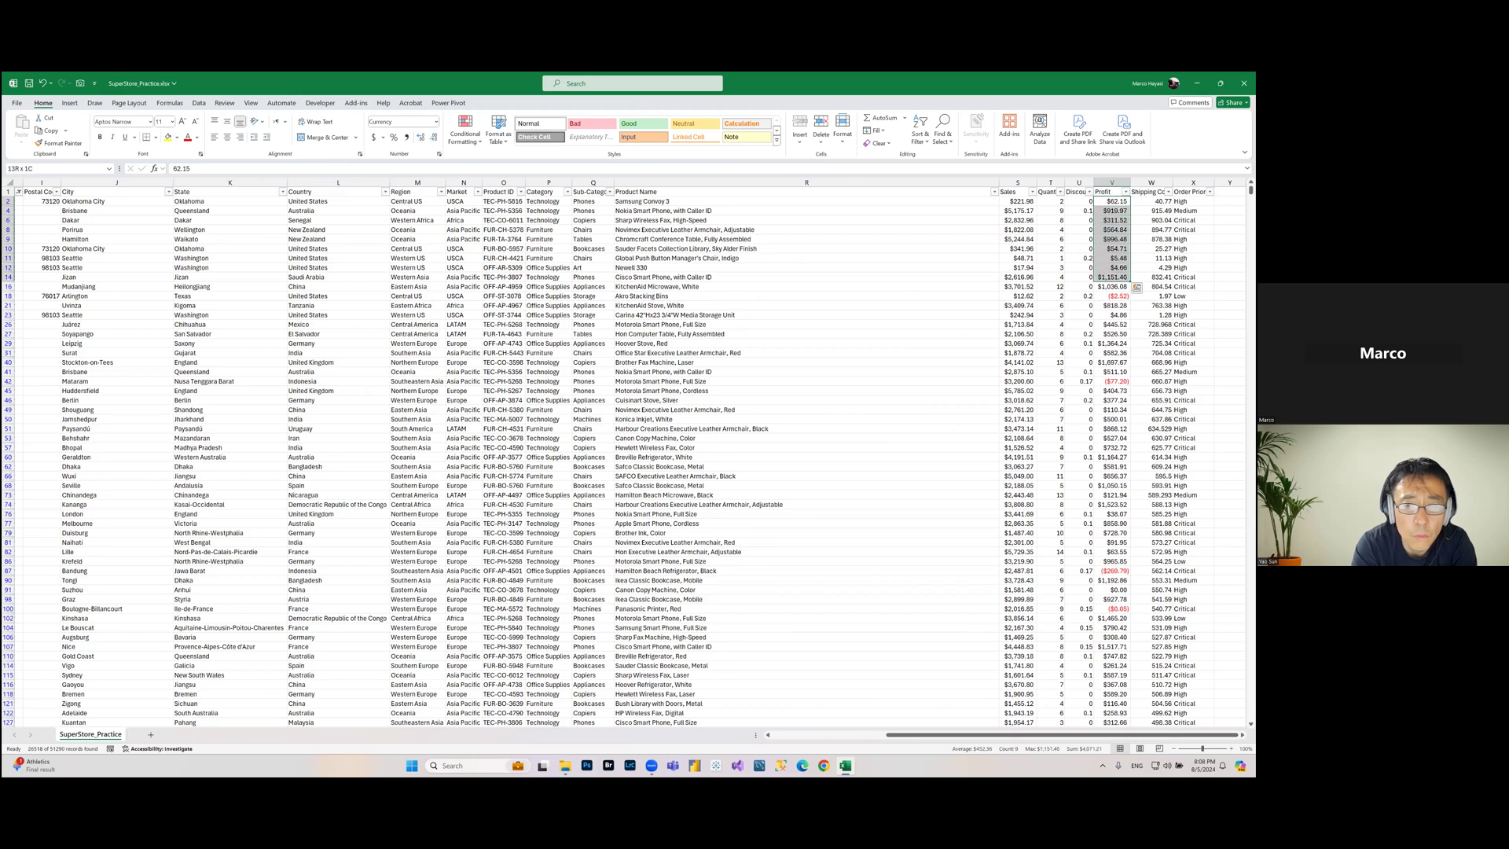
{"action": "left_click", "coordinate": [1112, 201]}
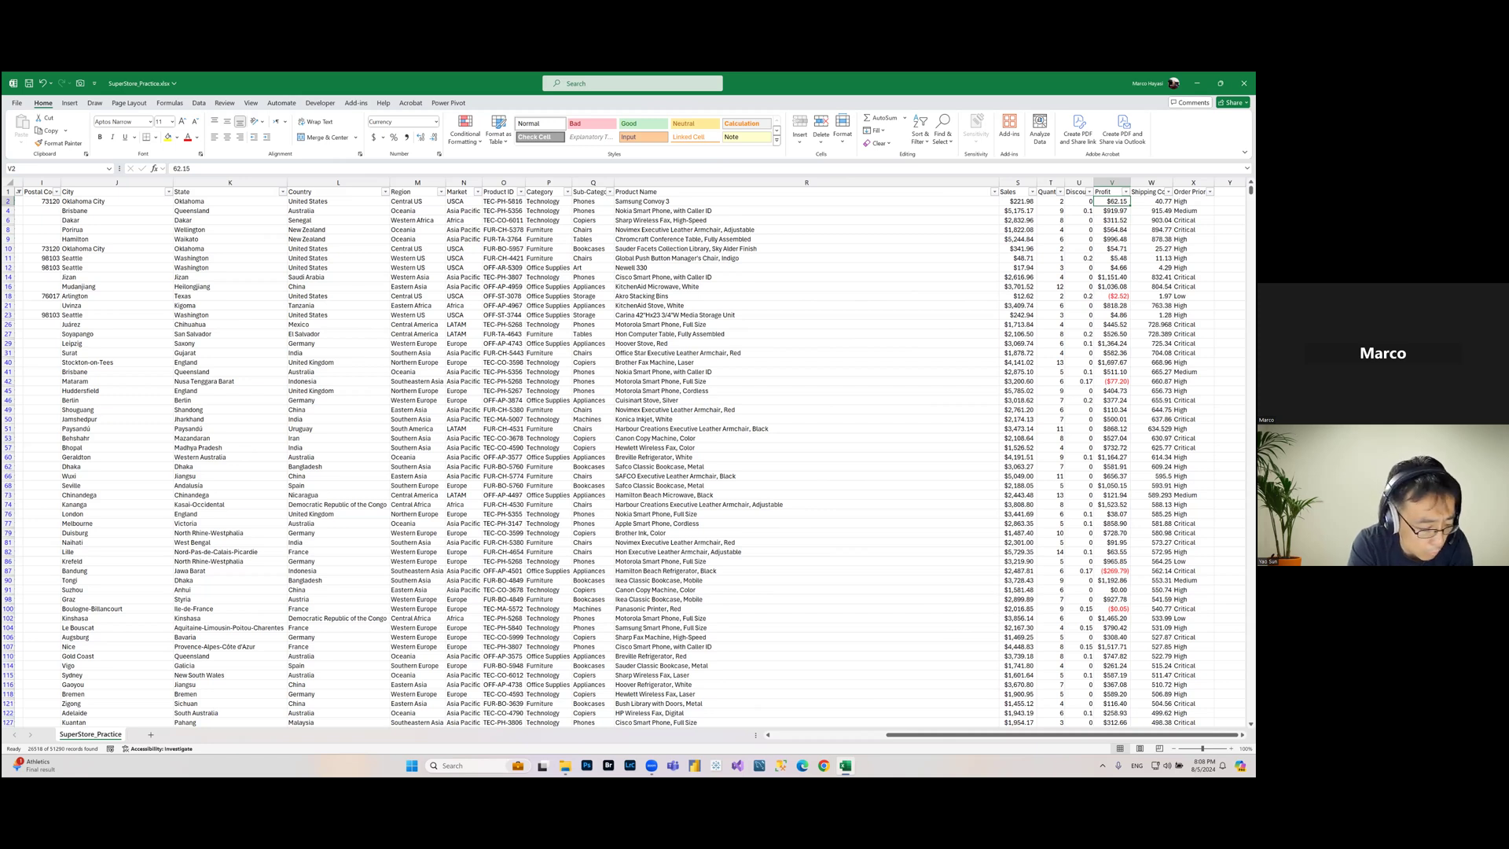
{"action": "key", "text": "ctrl+shift+Down"}
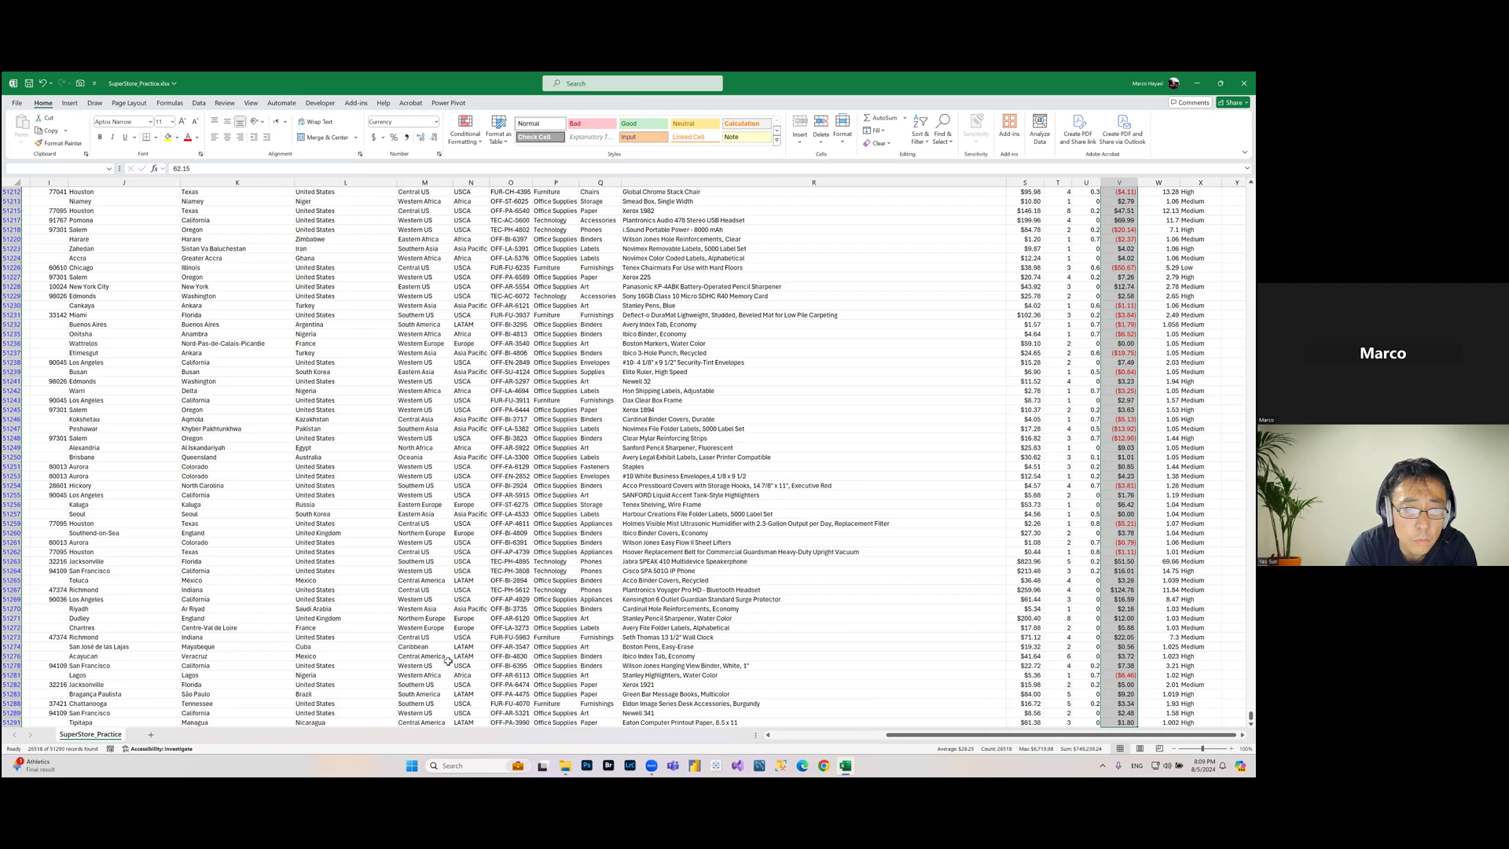
{"action": "left_click", "coordinate": [815, 571]}
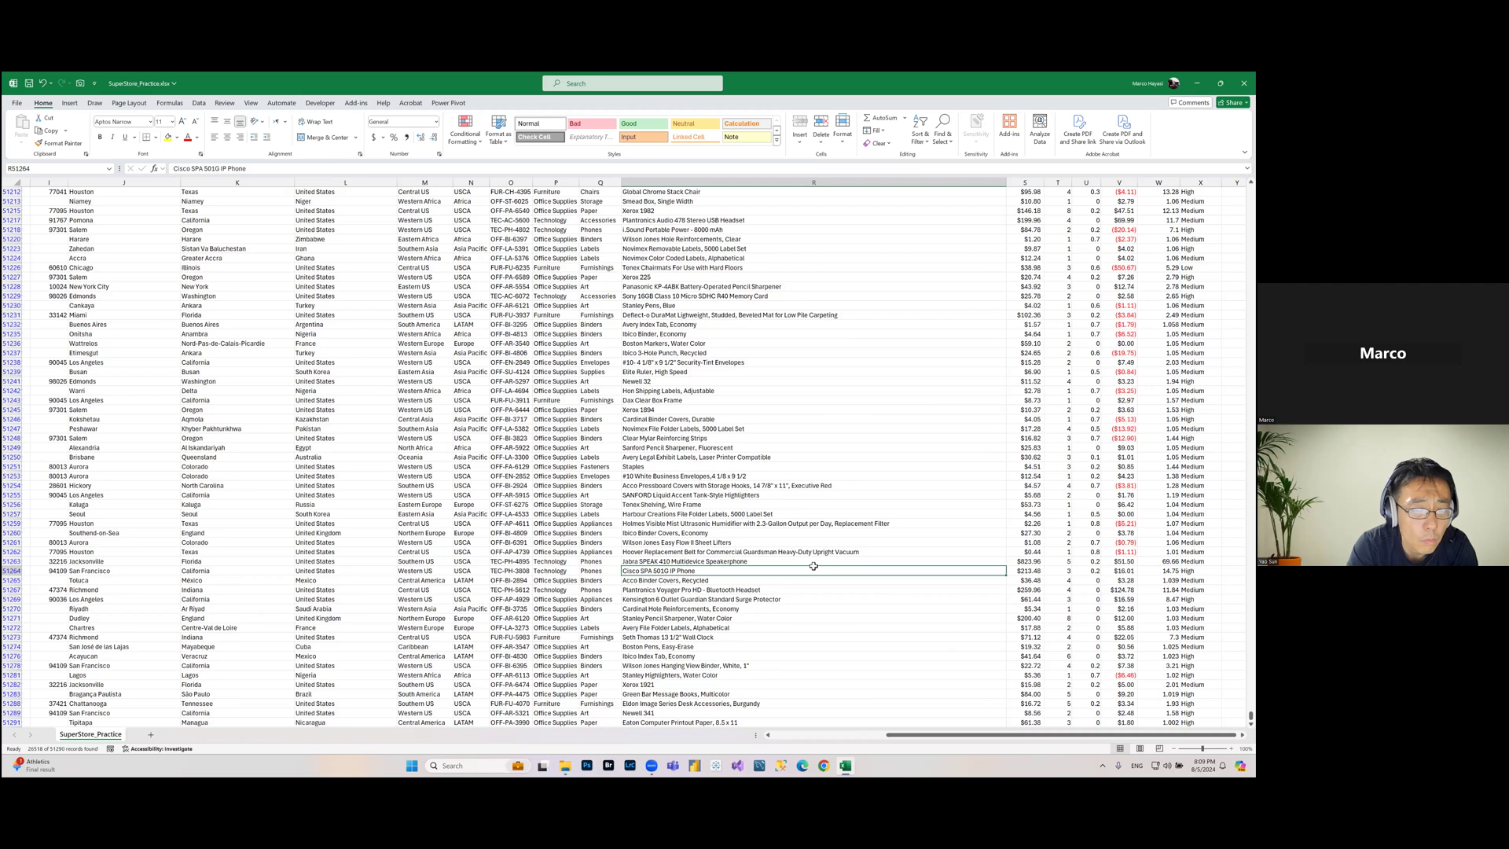
{"action": "key", "text": "ctrl+Home"}
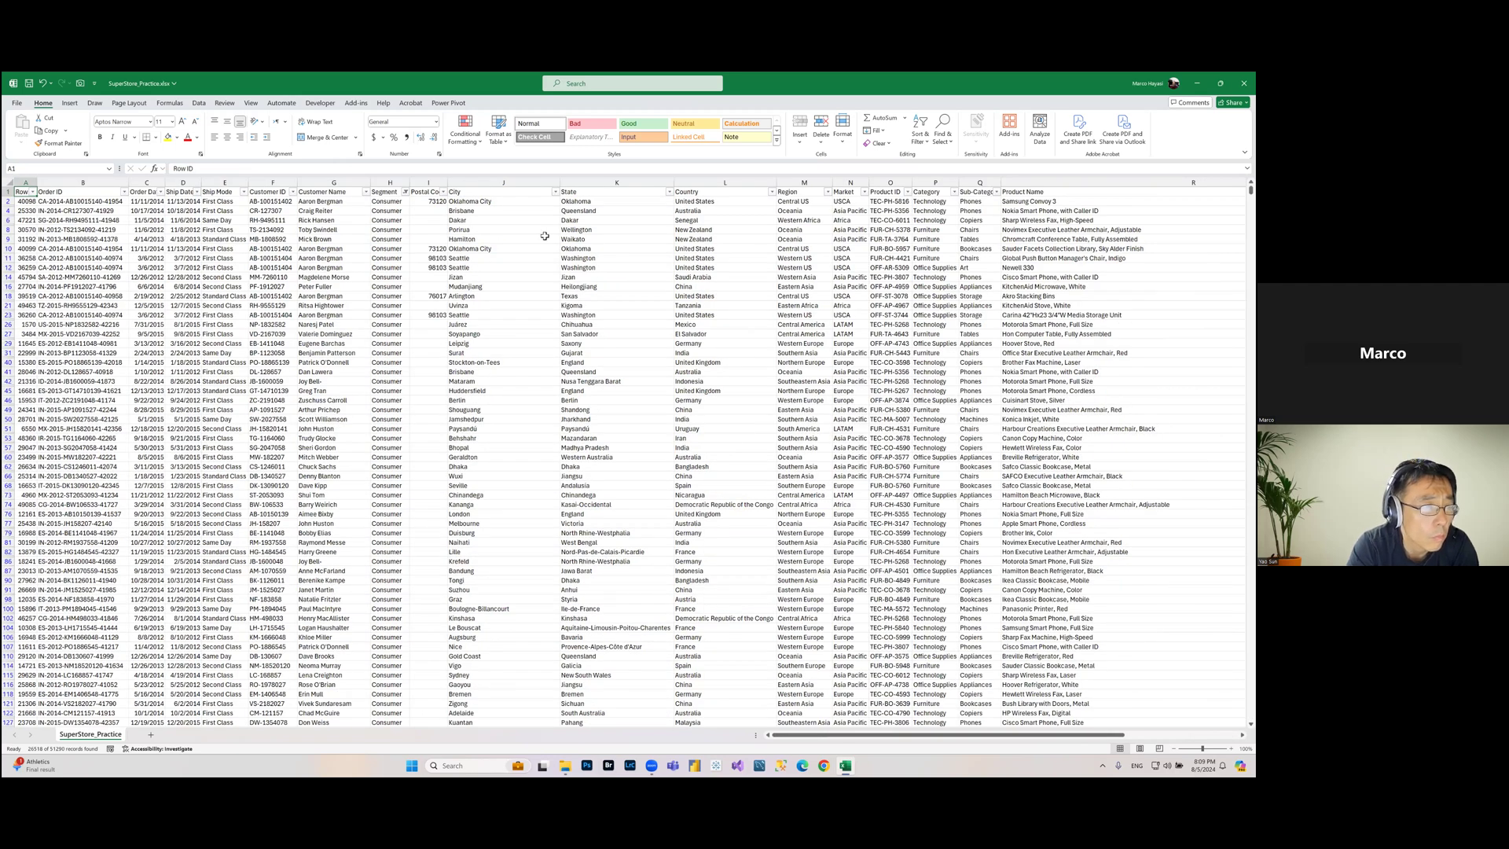
Step: Filter the Country column to show only Armenia
{"action": "left_click", "coordinate": [771, 192]}
{"action": "left_click", "coordinate": [690, 320]}
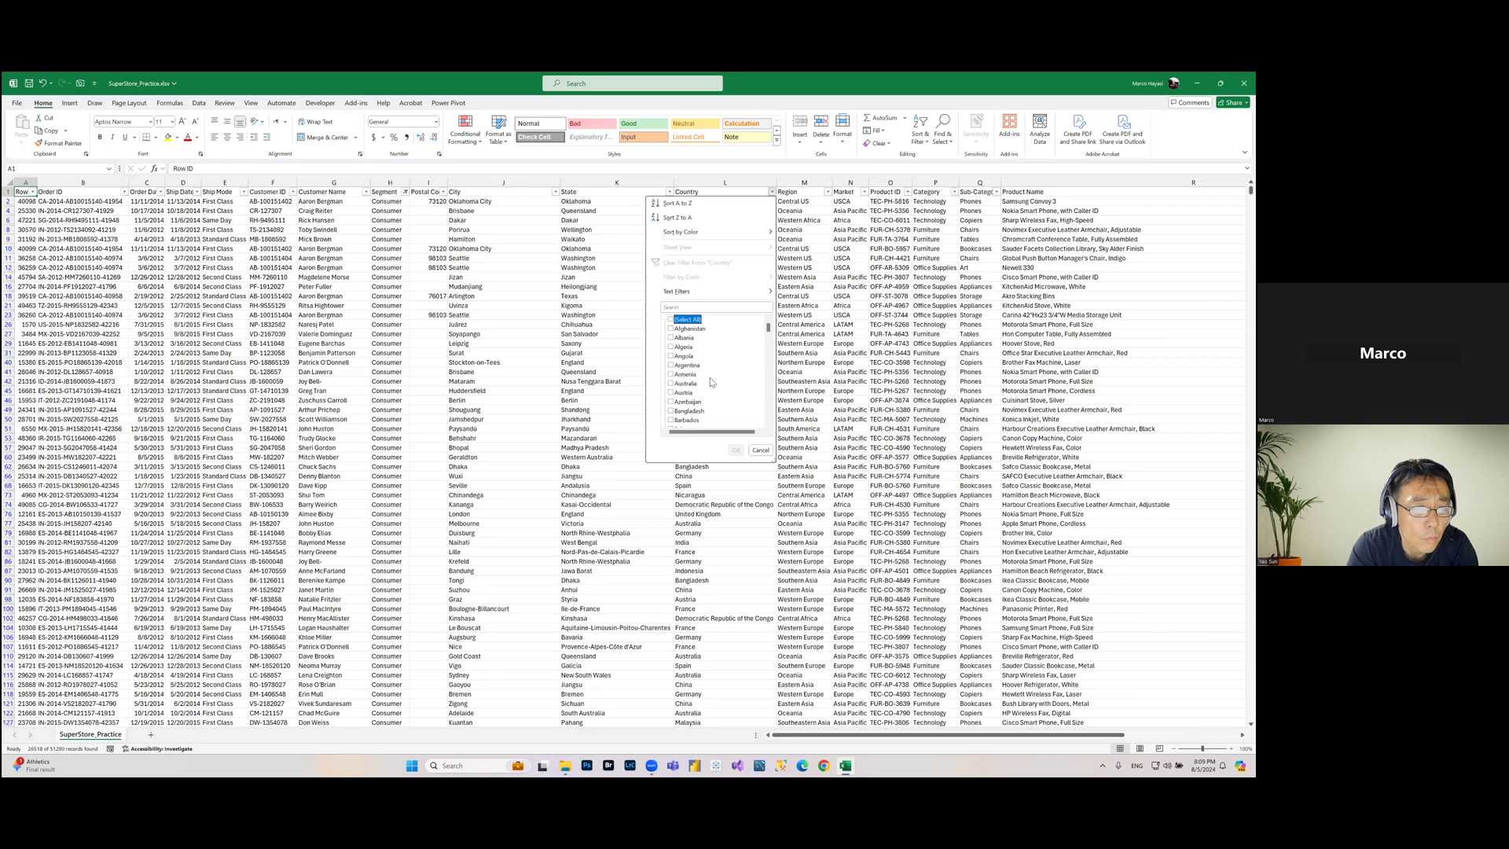
{"action": "left_click", "coordinate": [689, 374]}
{"action": "left_click", "coordinate": [735, 451]}
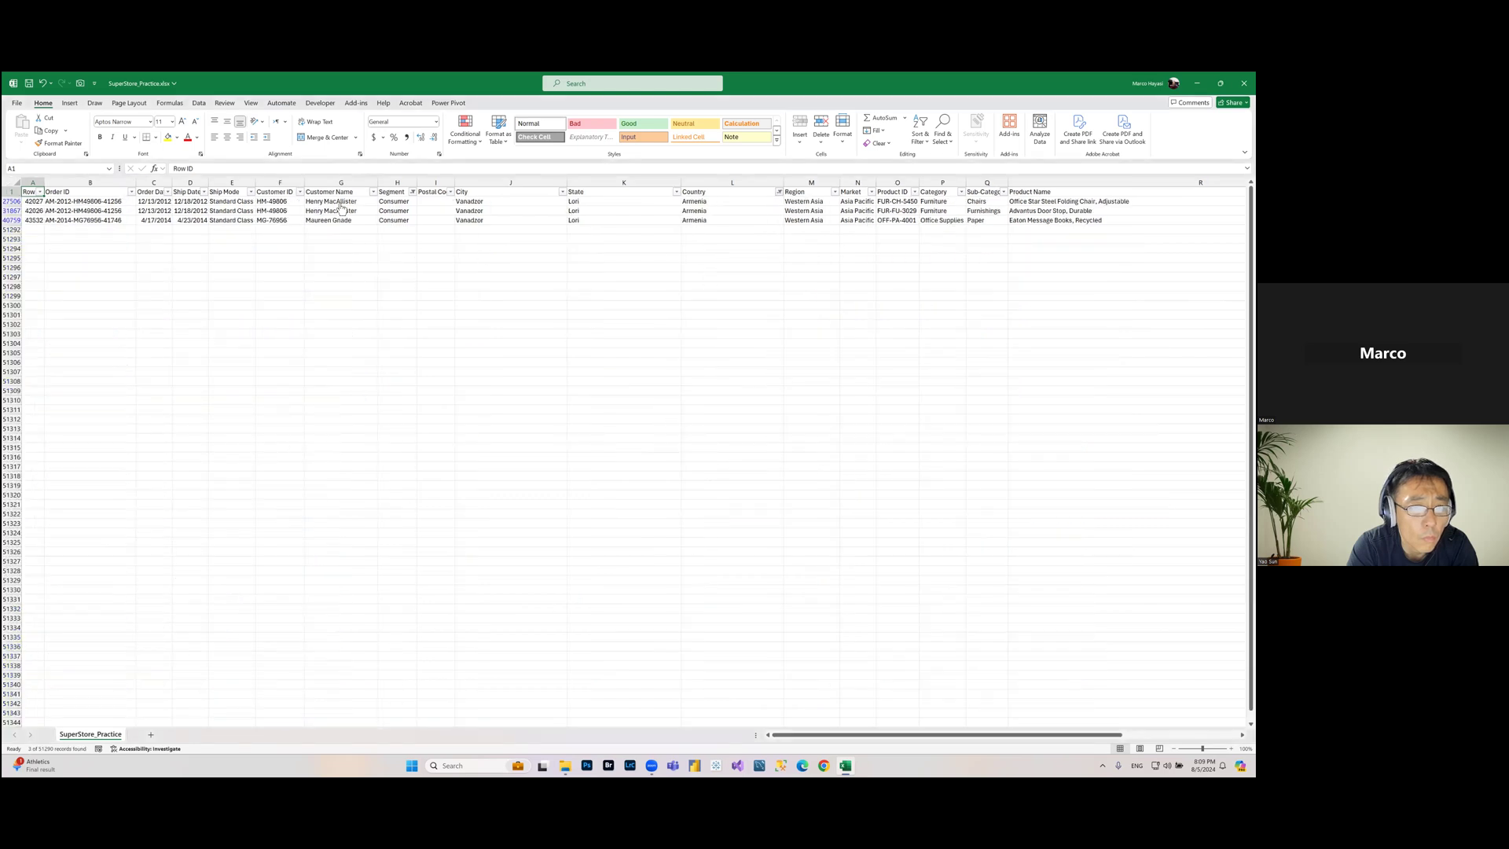
Step: Select the Profit values of the three remaining Armenia rows to review them
{"action": "left_click", "coordinate": [386, 210]}
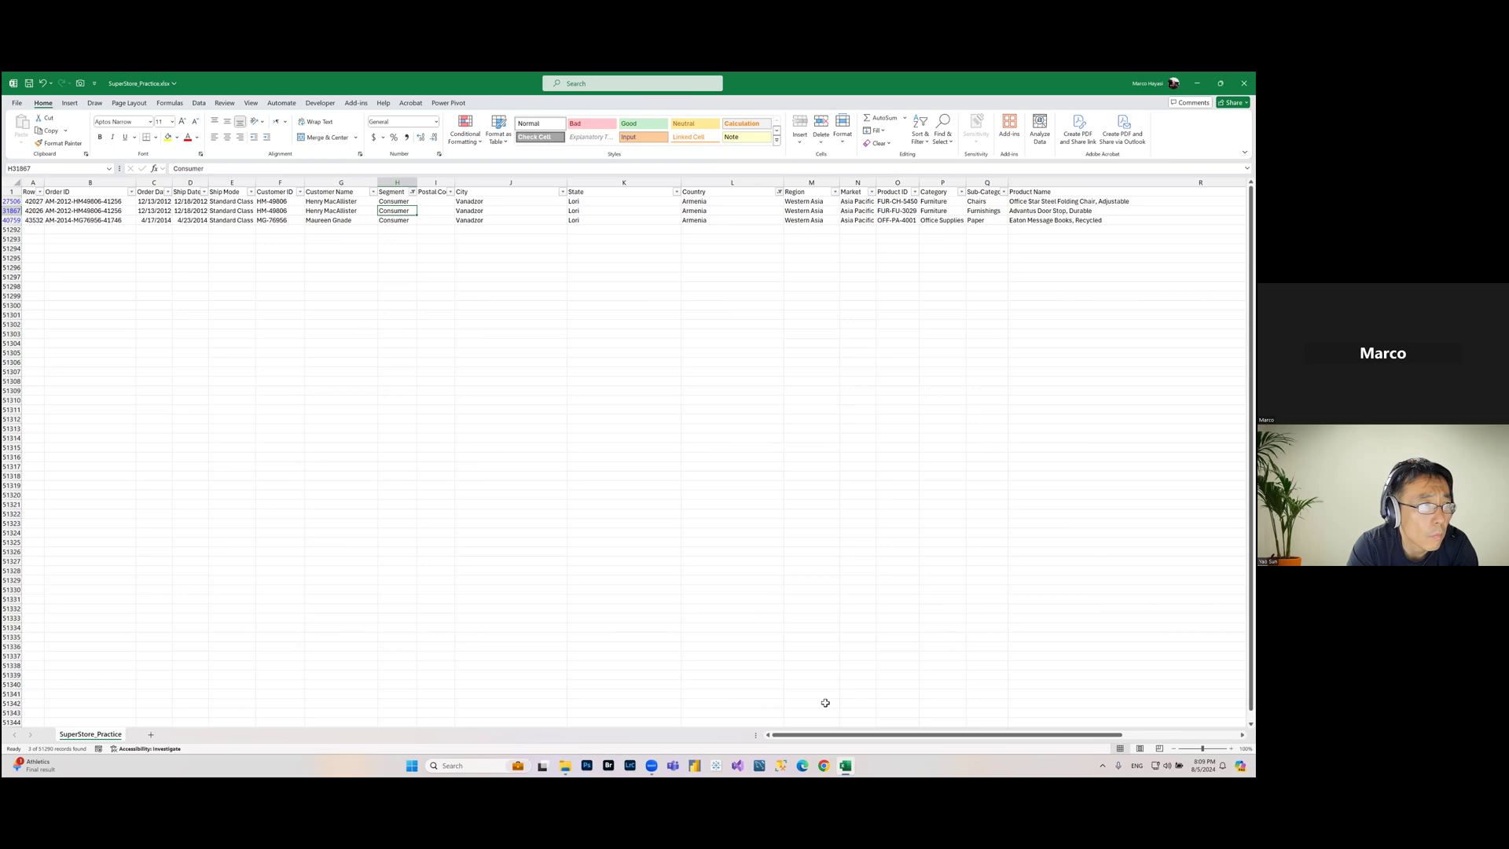
{"action": "left_click_drag", "start_coordinate": [875, 739], "coordinate": [886, 739]}
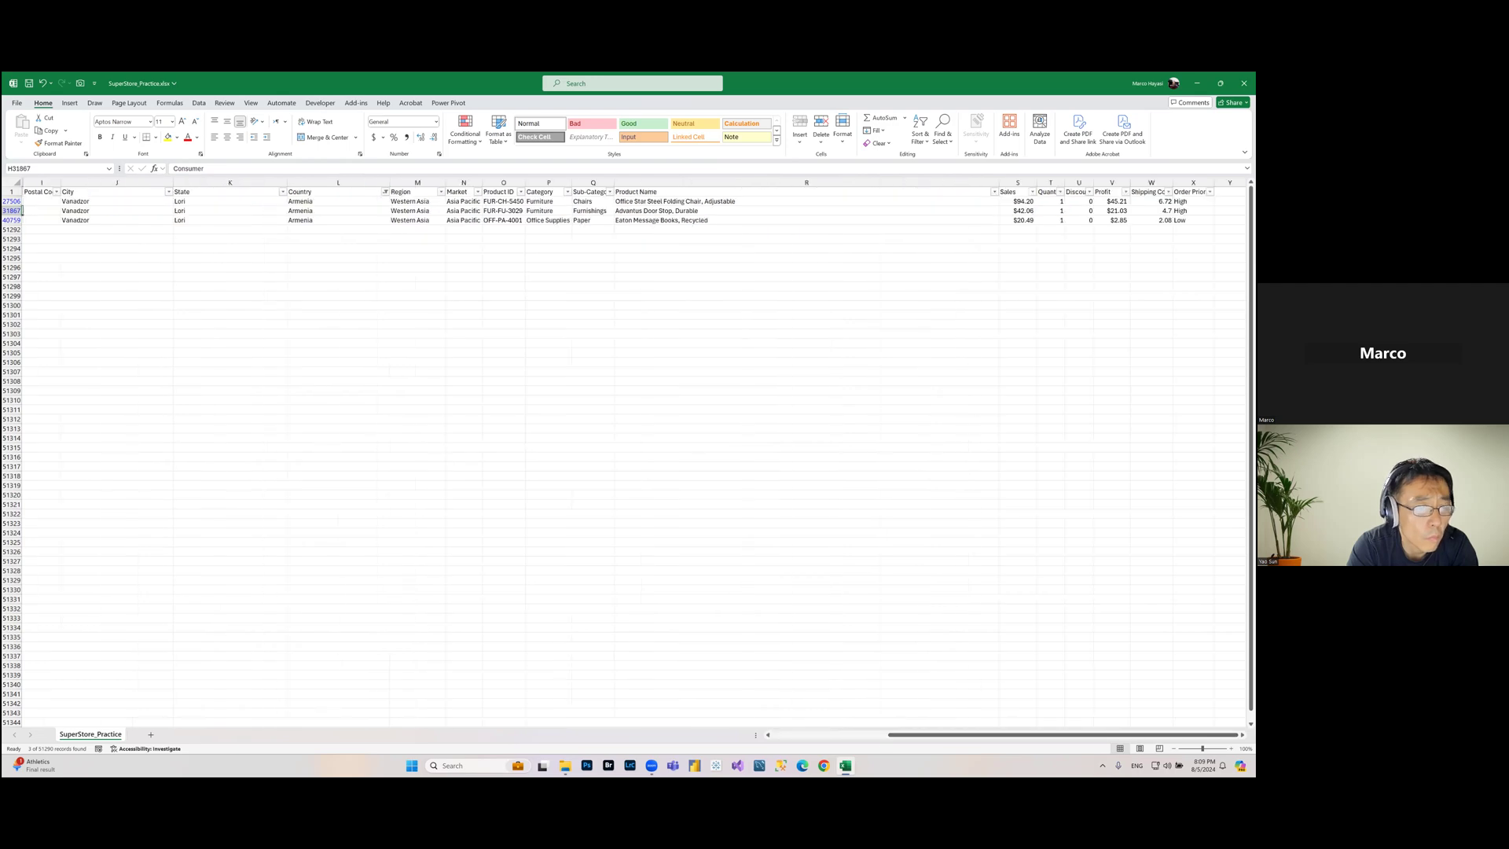
{"action": "mouse_move", "coordinate": [1112, 201]}
{"action": "left_mouse_down"}
{"action": "mouse_move", "coordinate": [1112, 239]}
{"action": "mouse_move", "coordinate": [1112, 221]}
{"action": "left_mouse_up"}
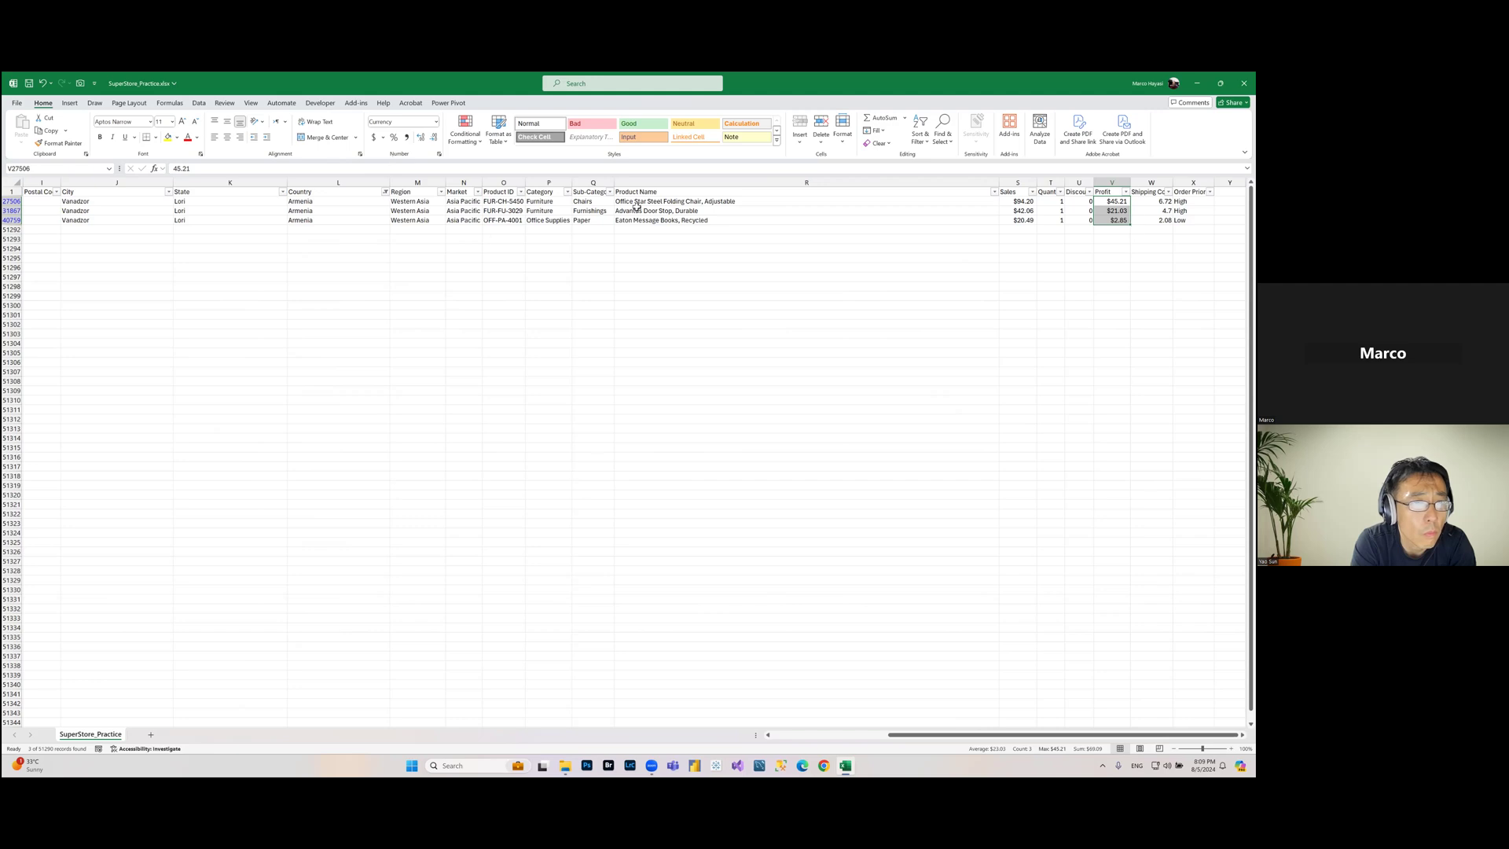
{"action": "left_click", "coordinate": [684, 202]}
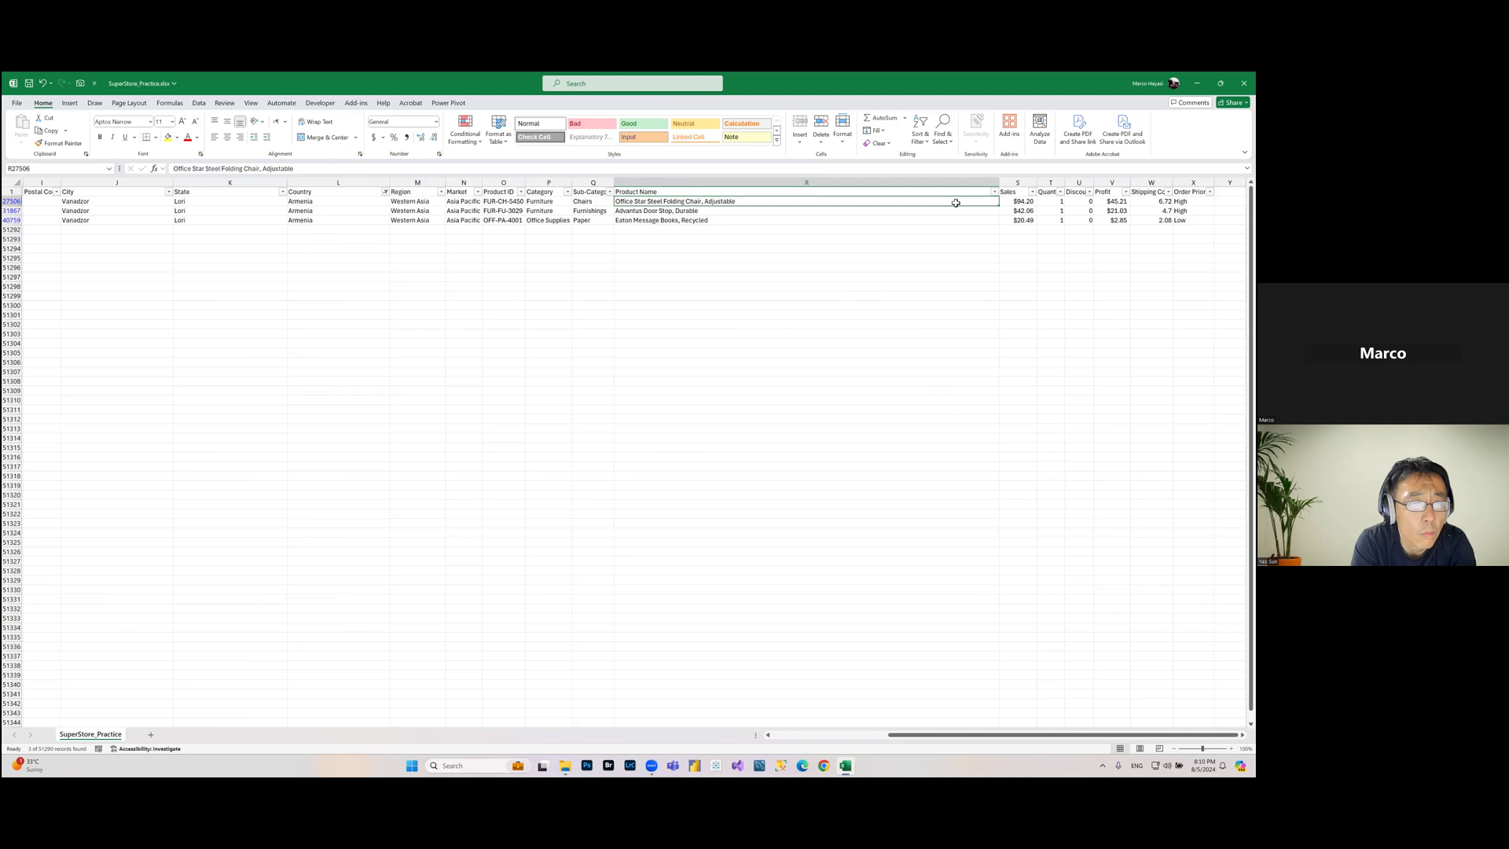
Step: Clear all active filters so every row of the data set shows again
{"action": "left_click", "coordinate": [364, 193]}
{"action": "left_click", "coordinate": [466, 193]}
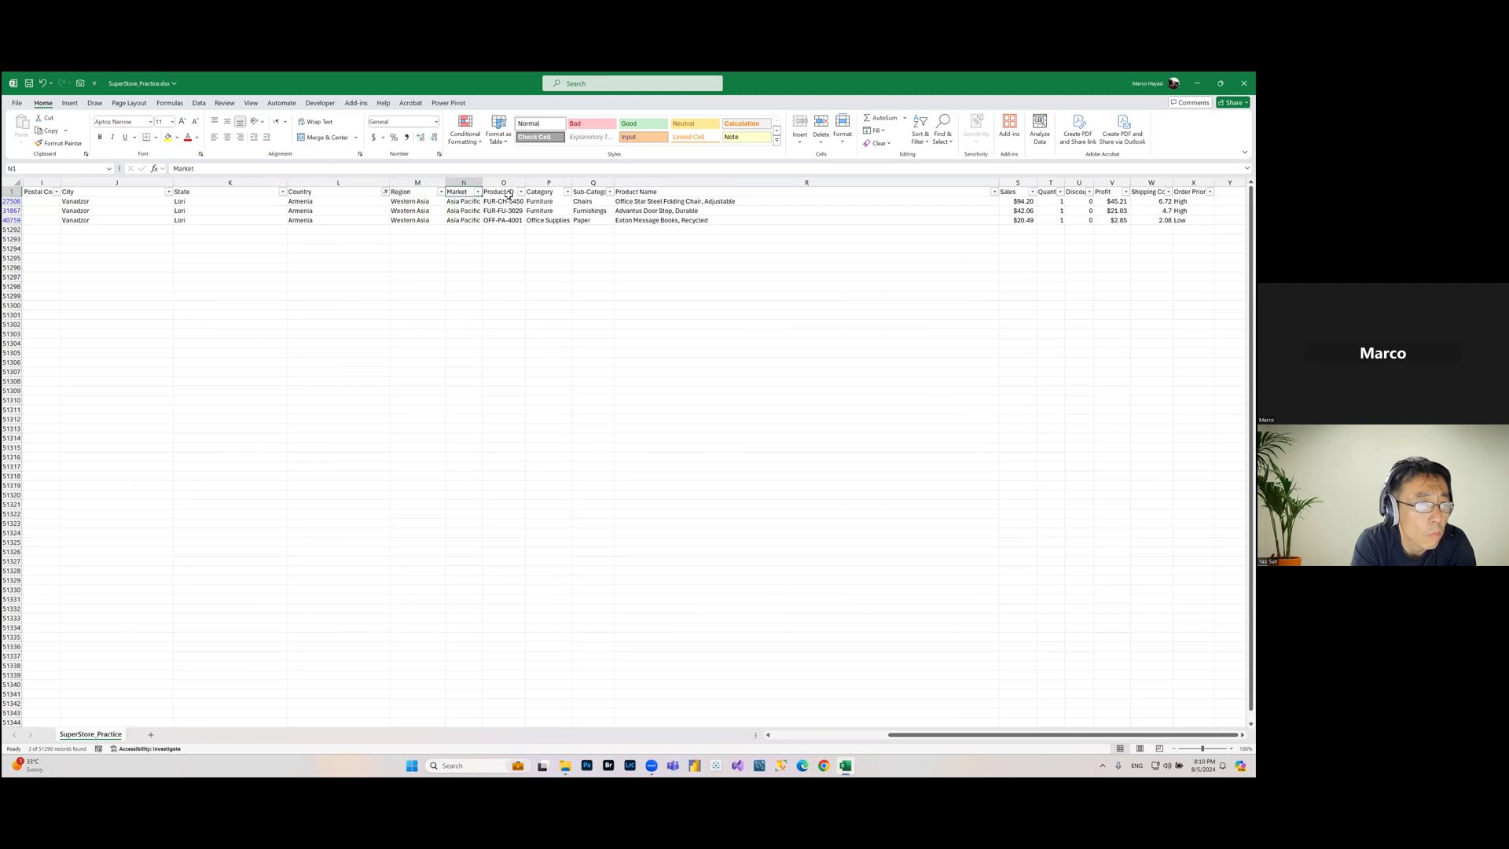
{"action": "left_click", "coordinate": [926, 146]}
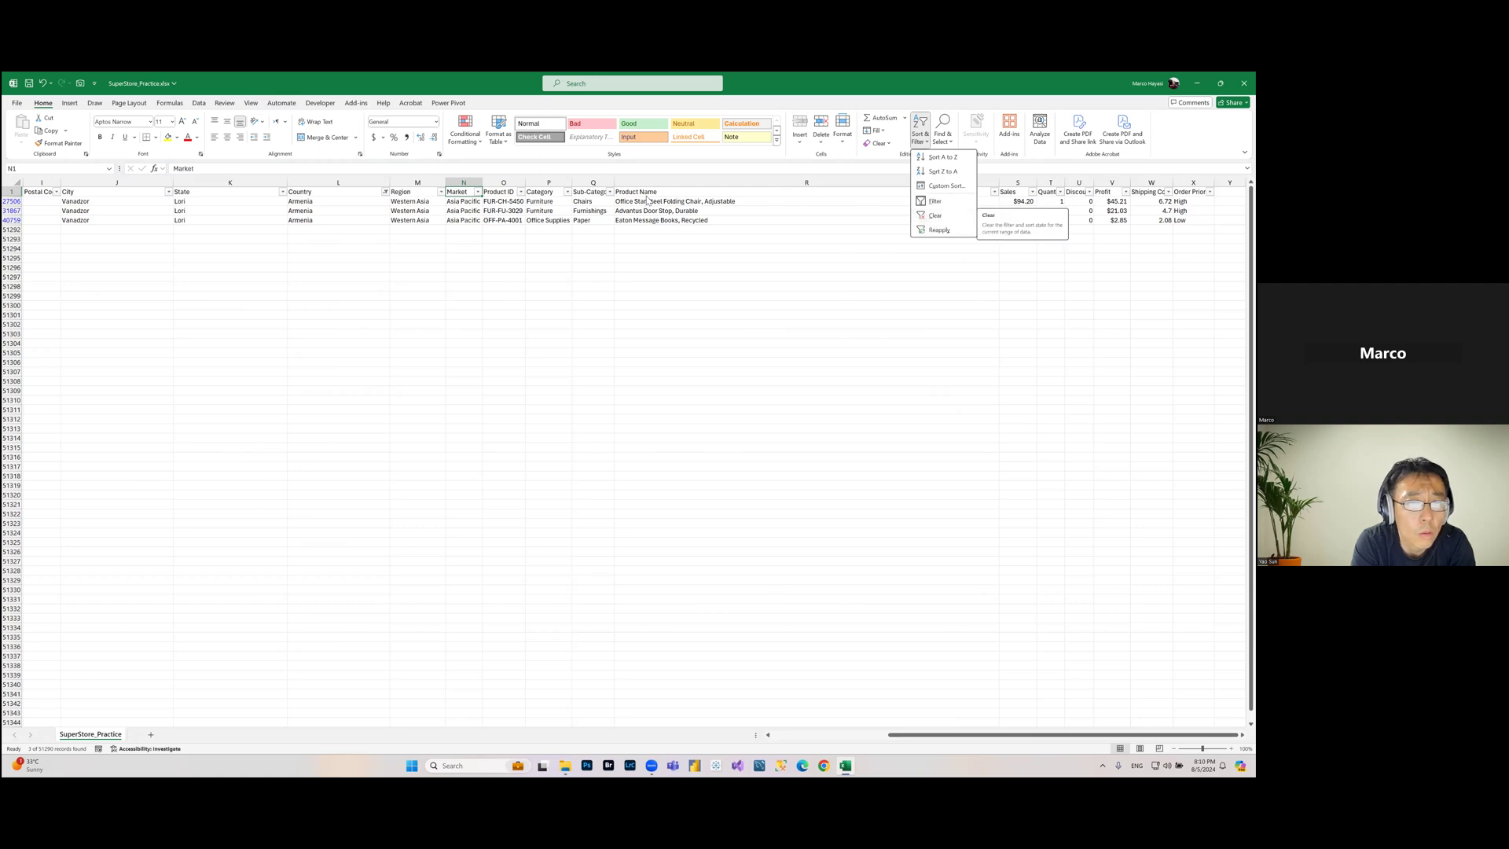
{"action": "left_click", "coordinate": [669, 217]}
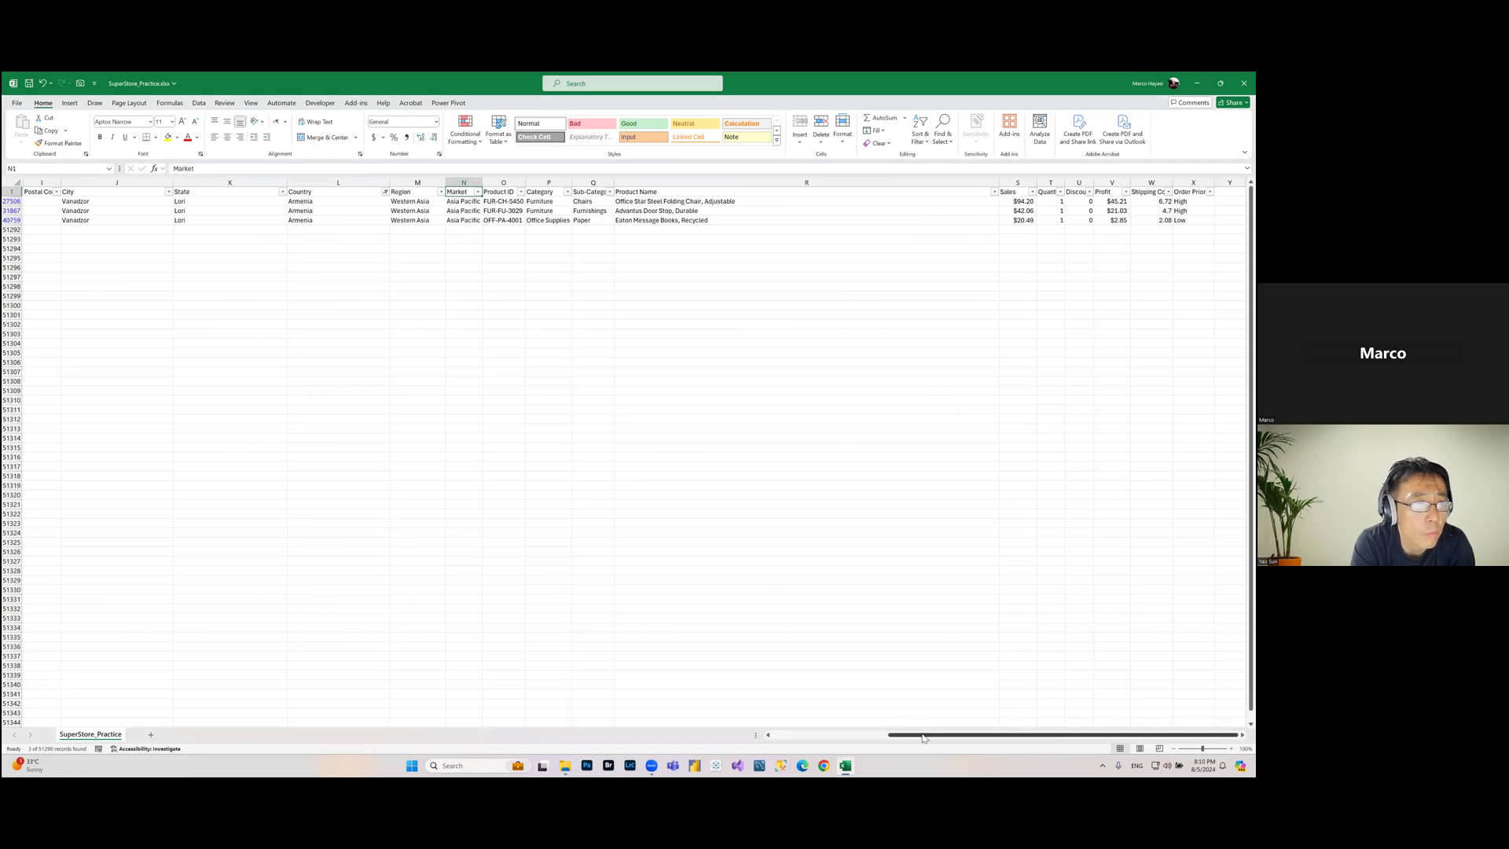
{"action": "left_click_drag", "start_coordinate": [923, 737], "coordinate": [809, 738]}
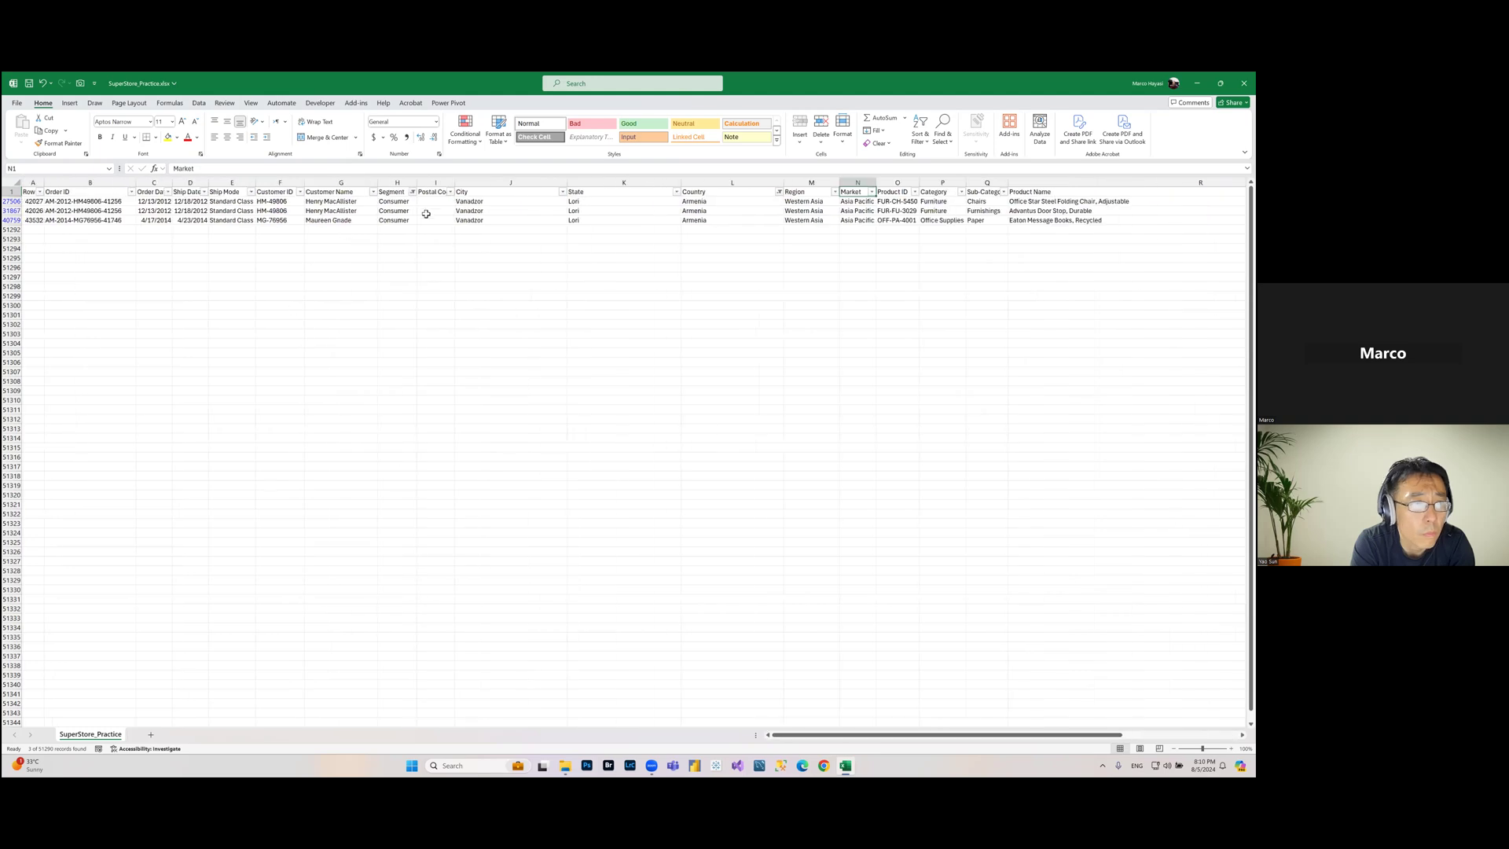
{"action": "left_click", "coordinate": [404, 201]}
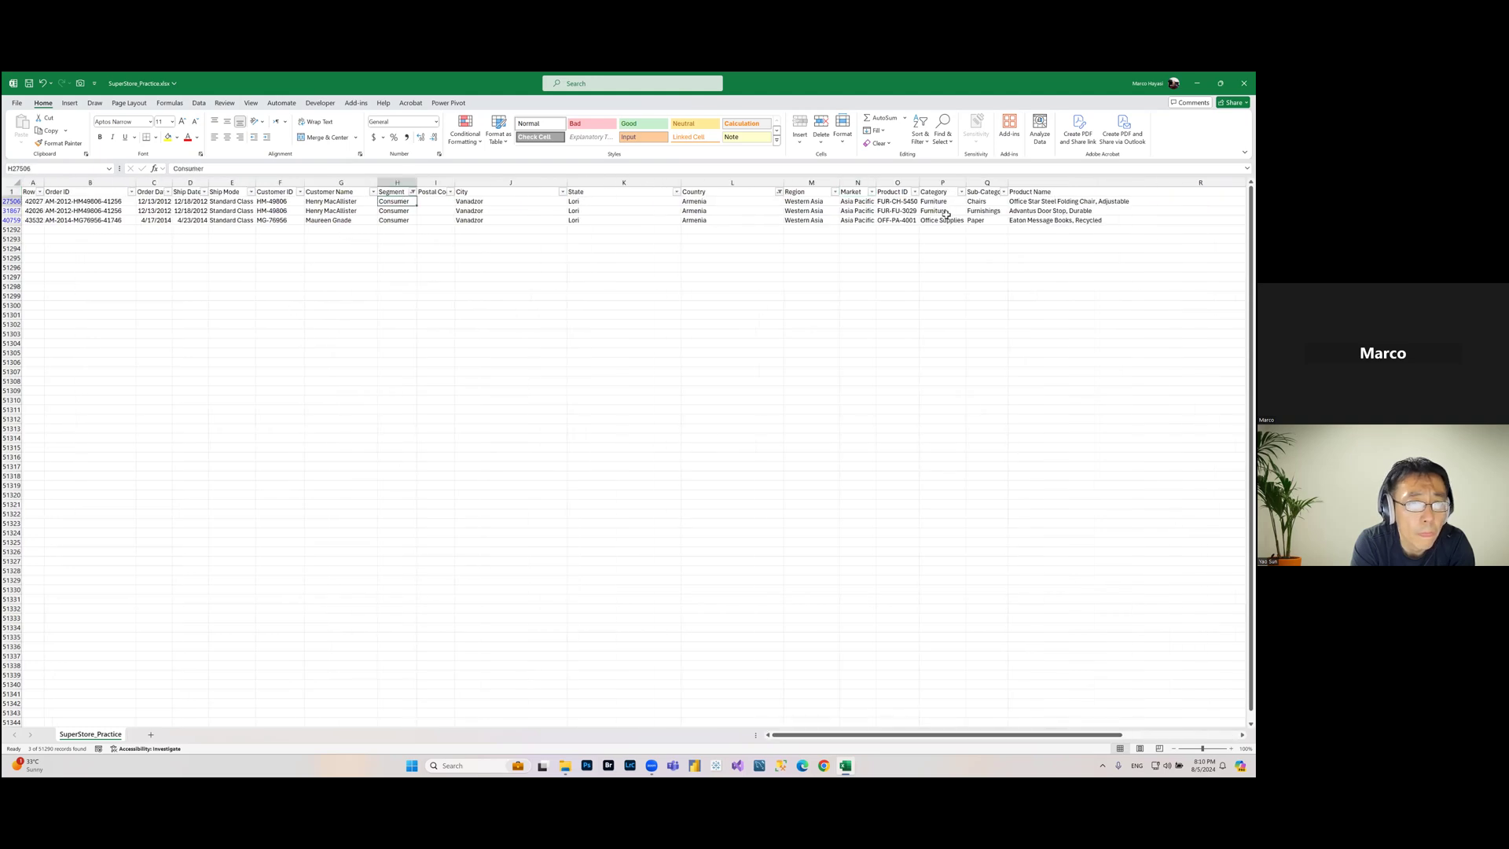
{"action": "left_click", "coordinate": [412, 192]}
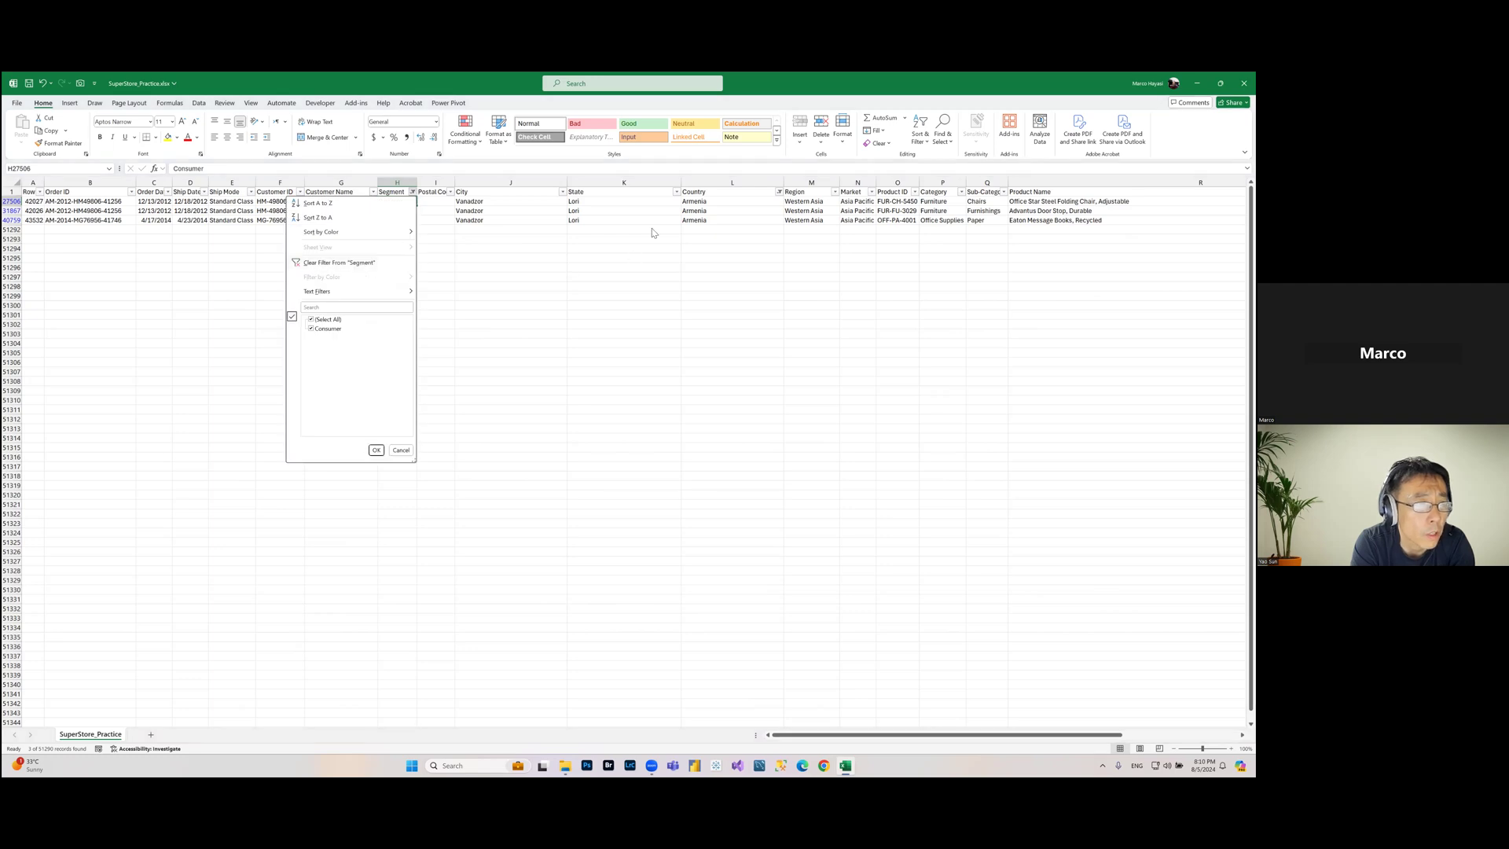
{"action": "left_click", "coordinate": [376, 450]}
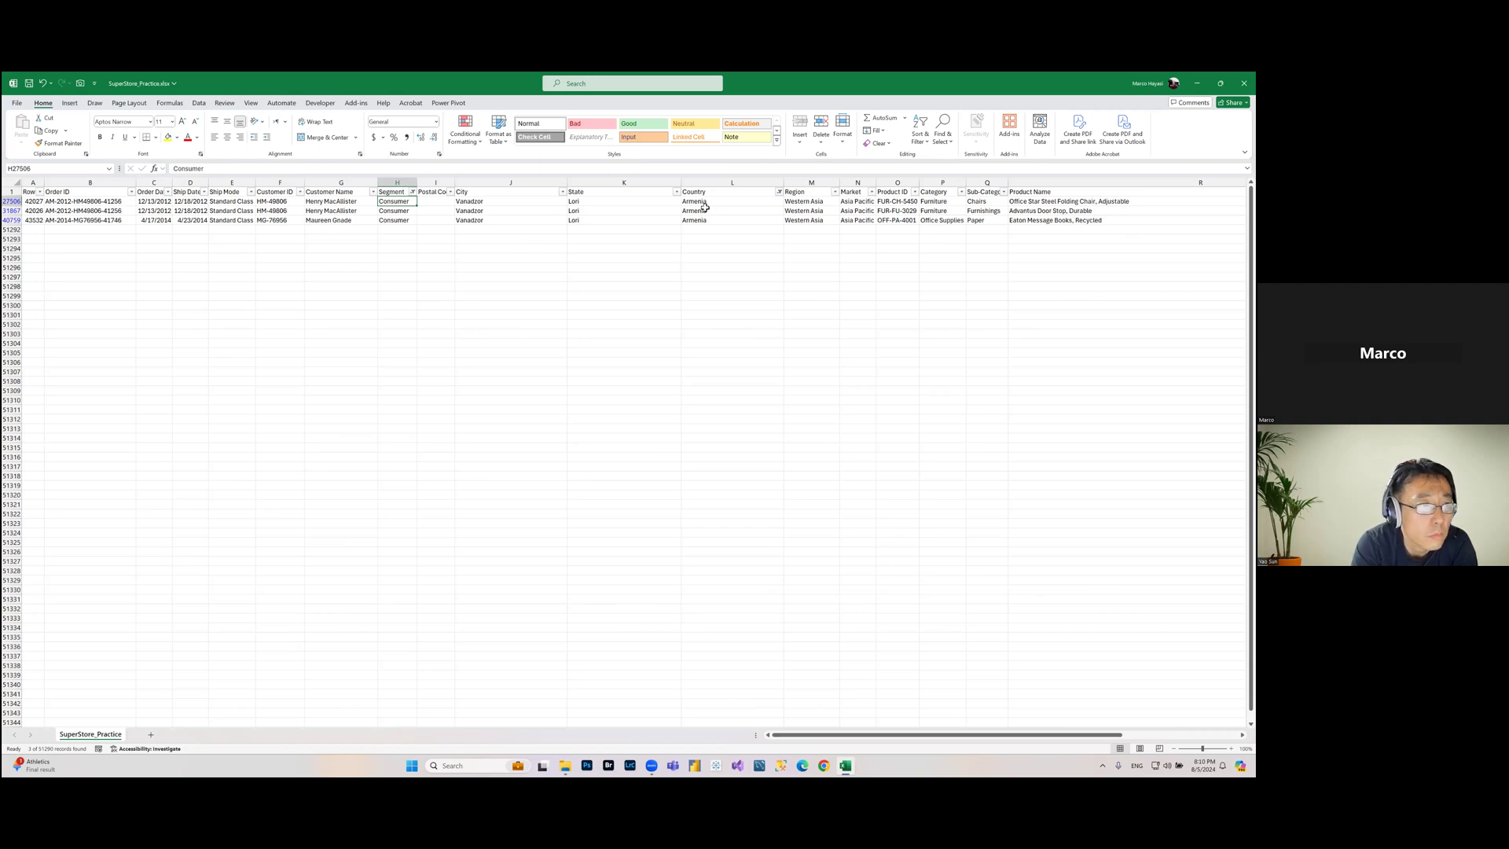
{"action": "left_click", "coordinate": [928, 147]}
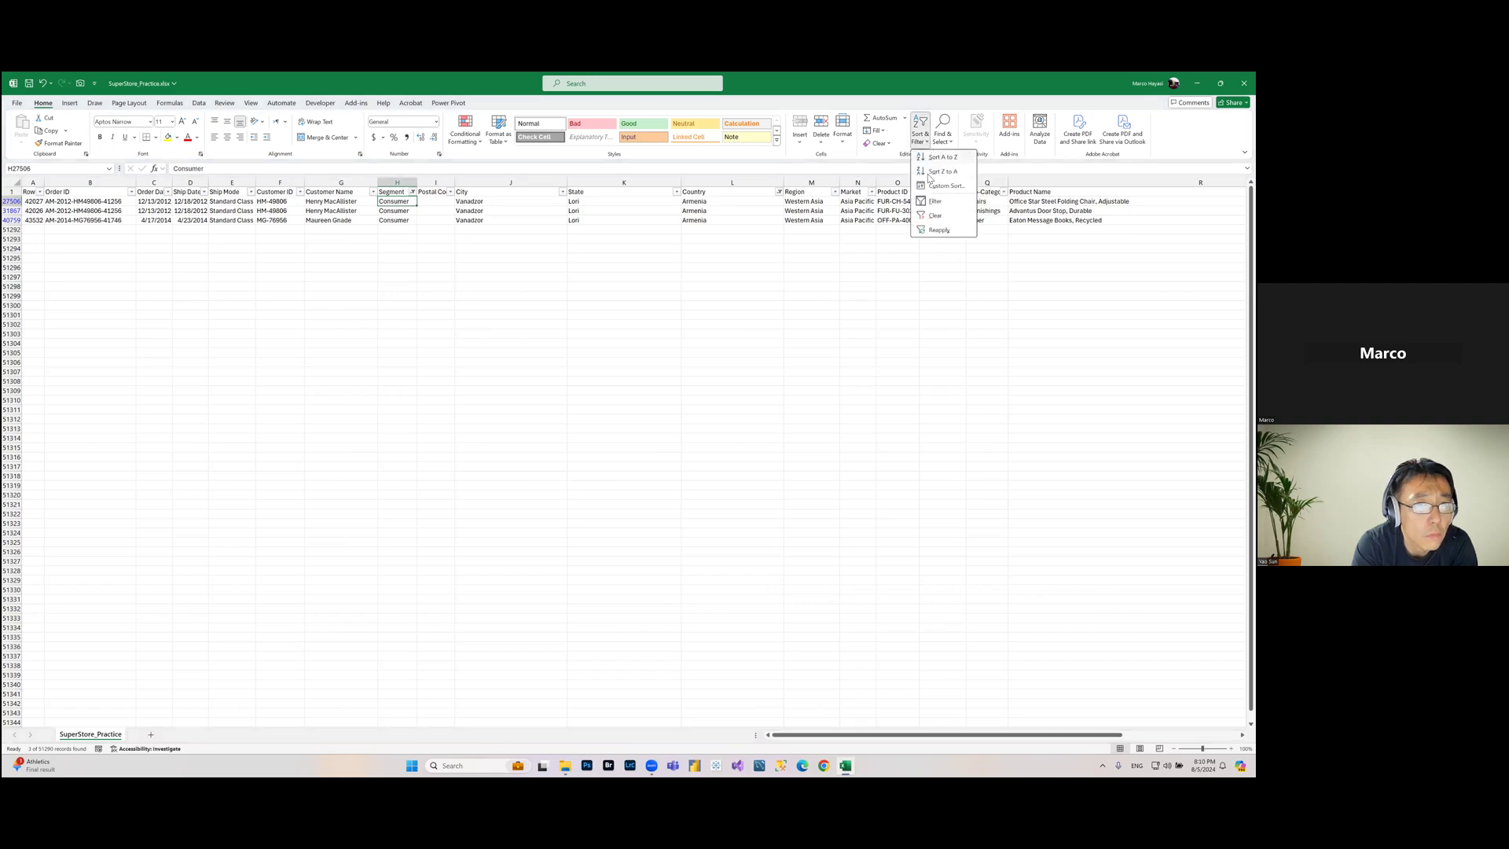
{"action": "left_click", "coordinate": [938, 228]}
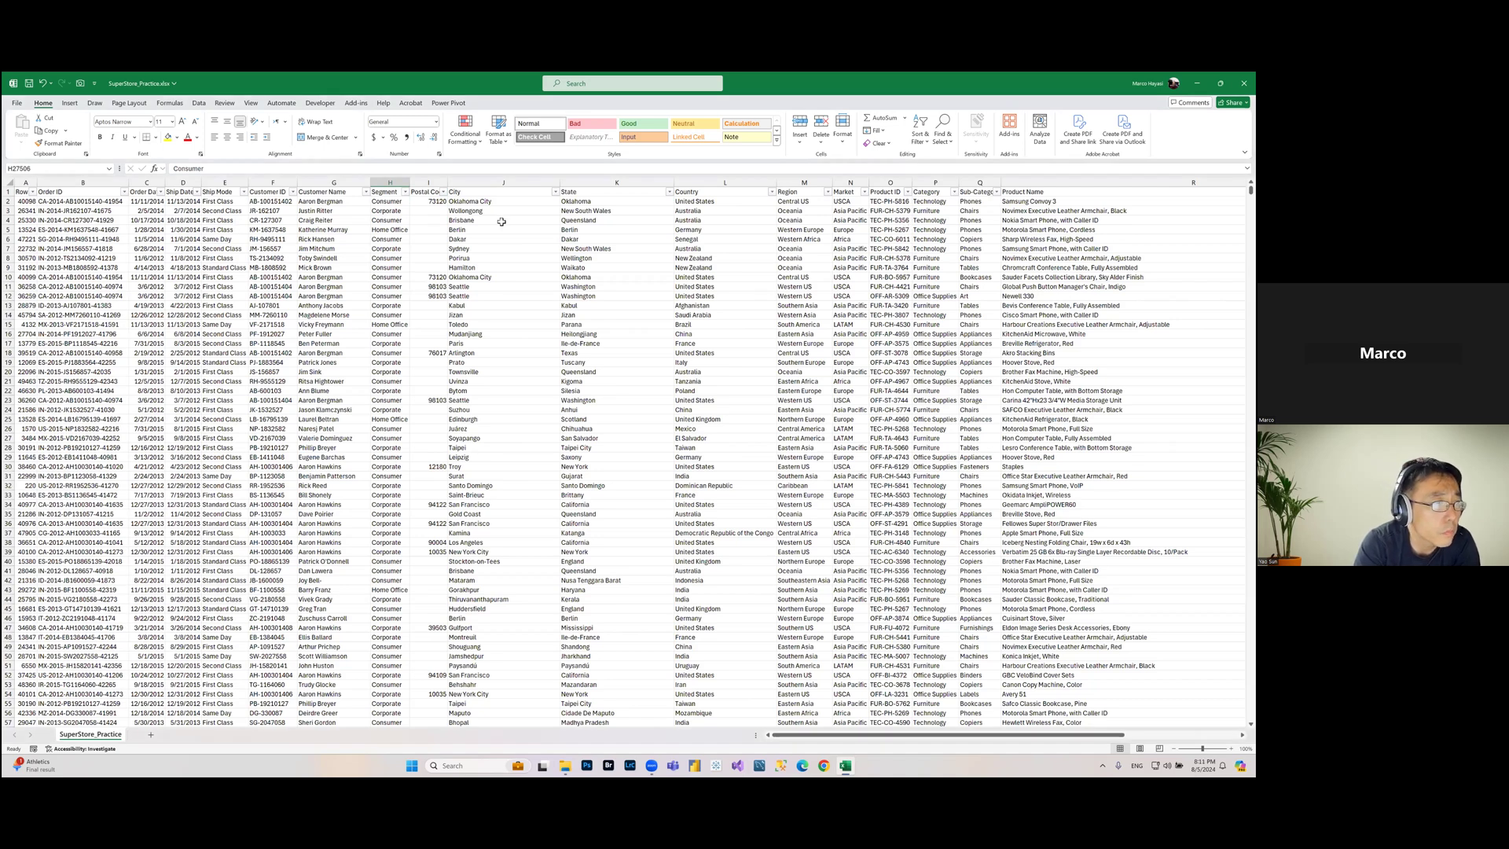
Step: Turn the filter off for the table
{"action": "left_click", "coordinate": [503, 192]}
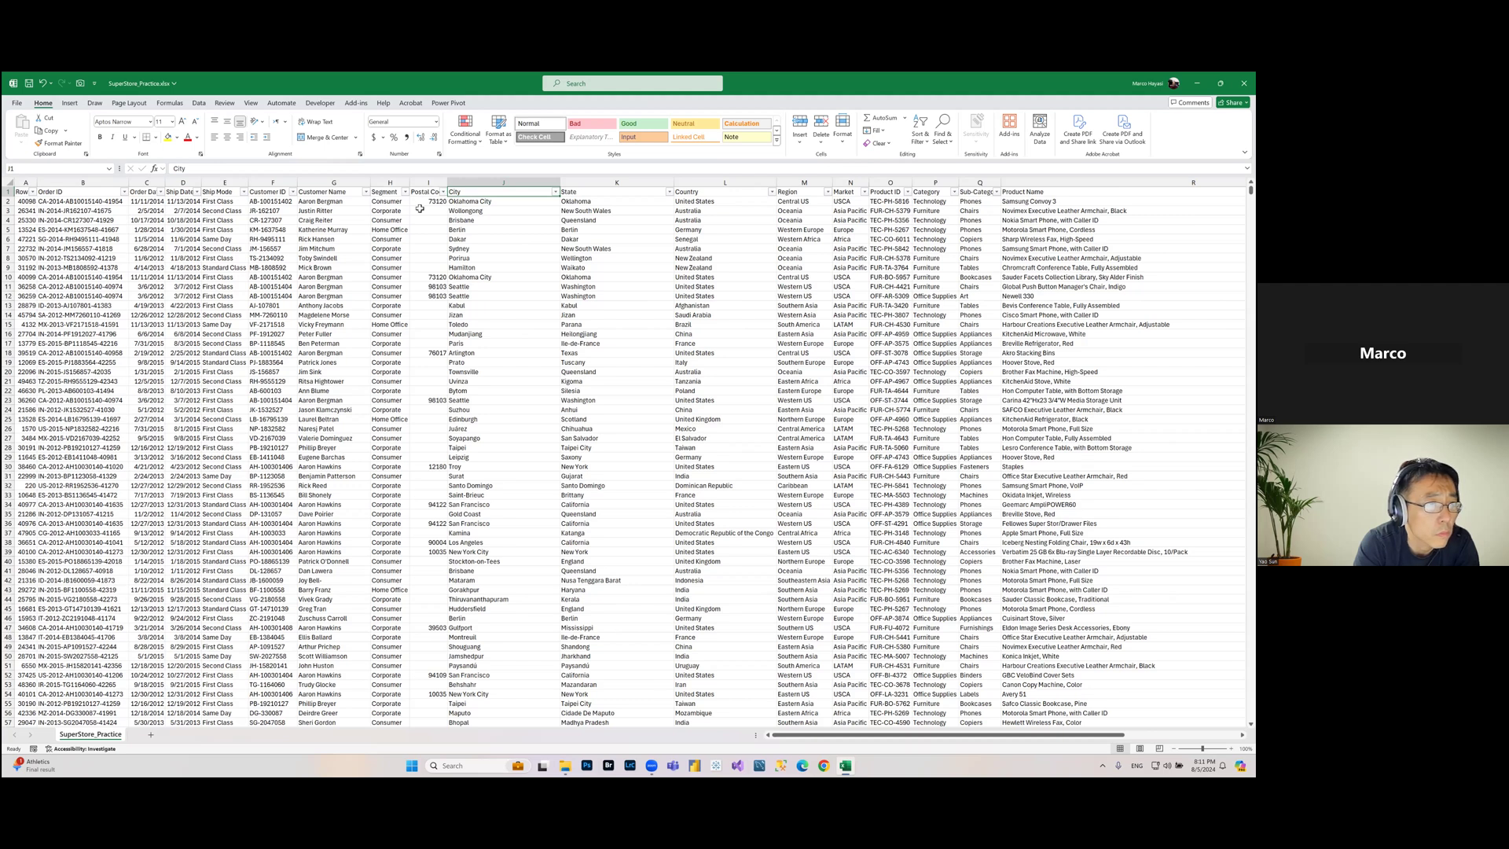
{"action": "left_click", "coordinate": [925, 147]}
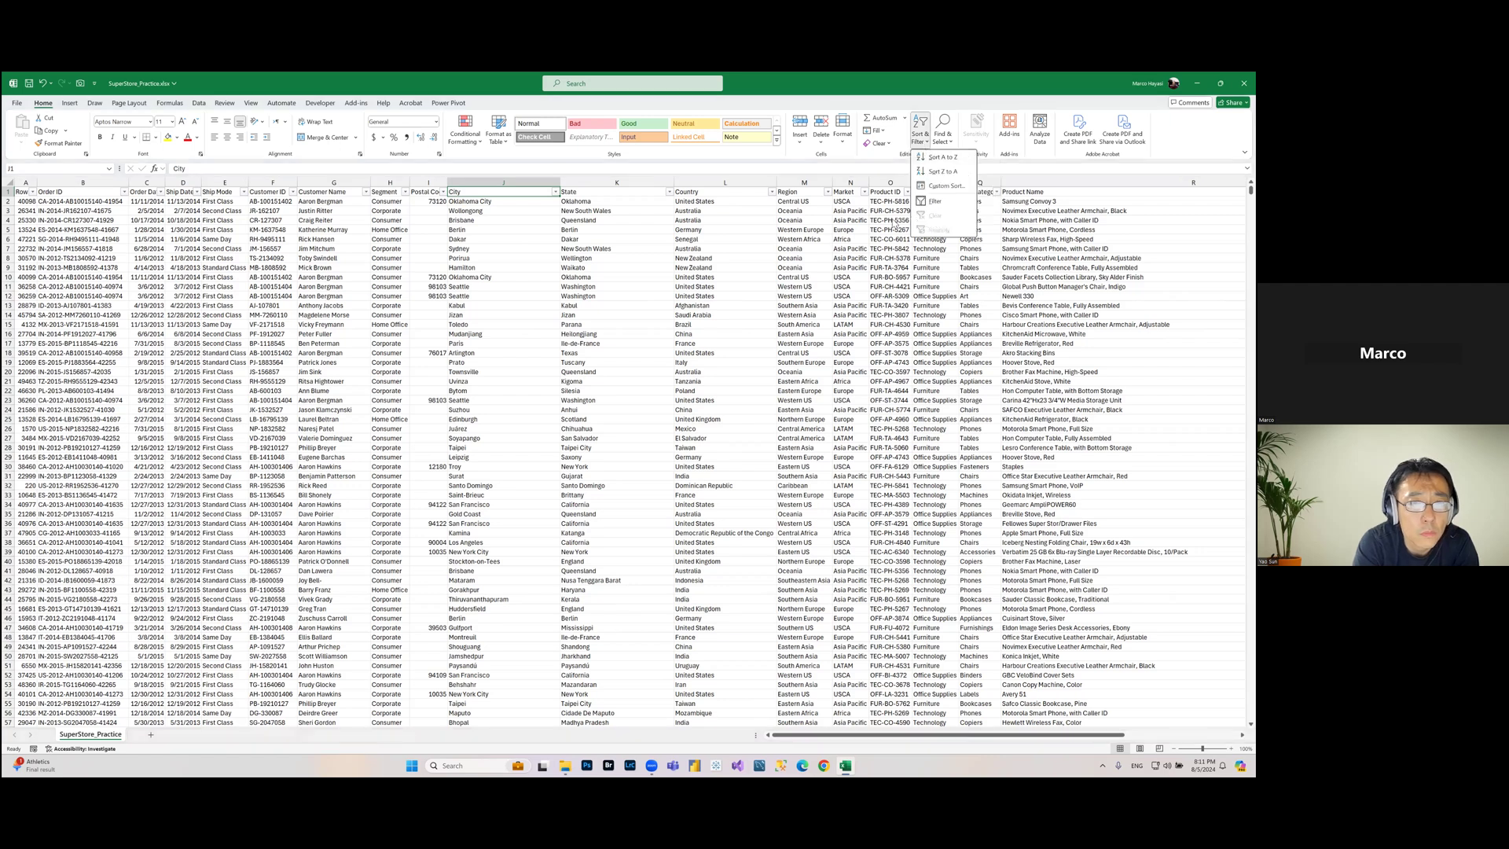
{"action": "left_click", "coordinate": [935, 203]}
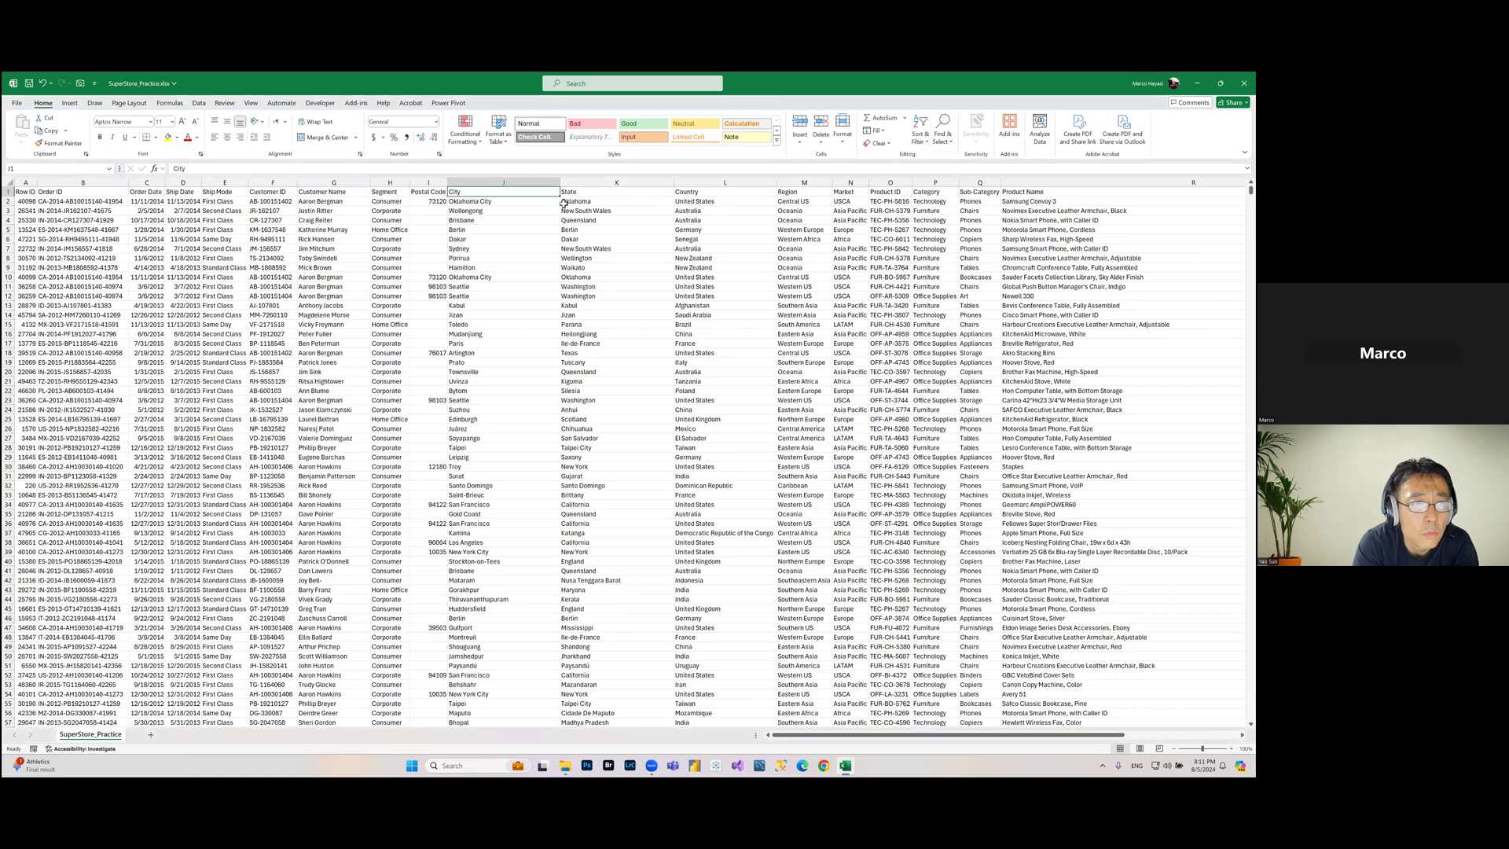
Step: Turn the filter back on for the table and locate the same Filter command among the data tools
{"action": "left_click", "coordinate": [921, 135]}
{"action": "left_click", "coordinate": [935, 202]}
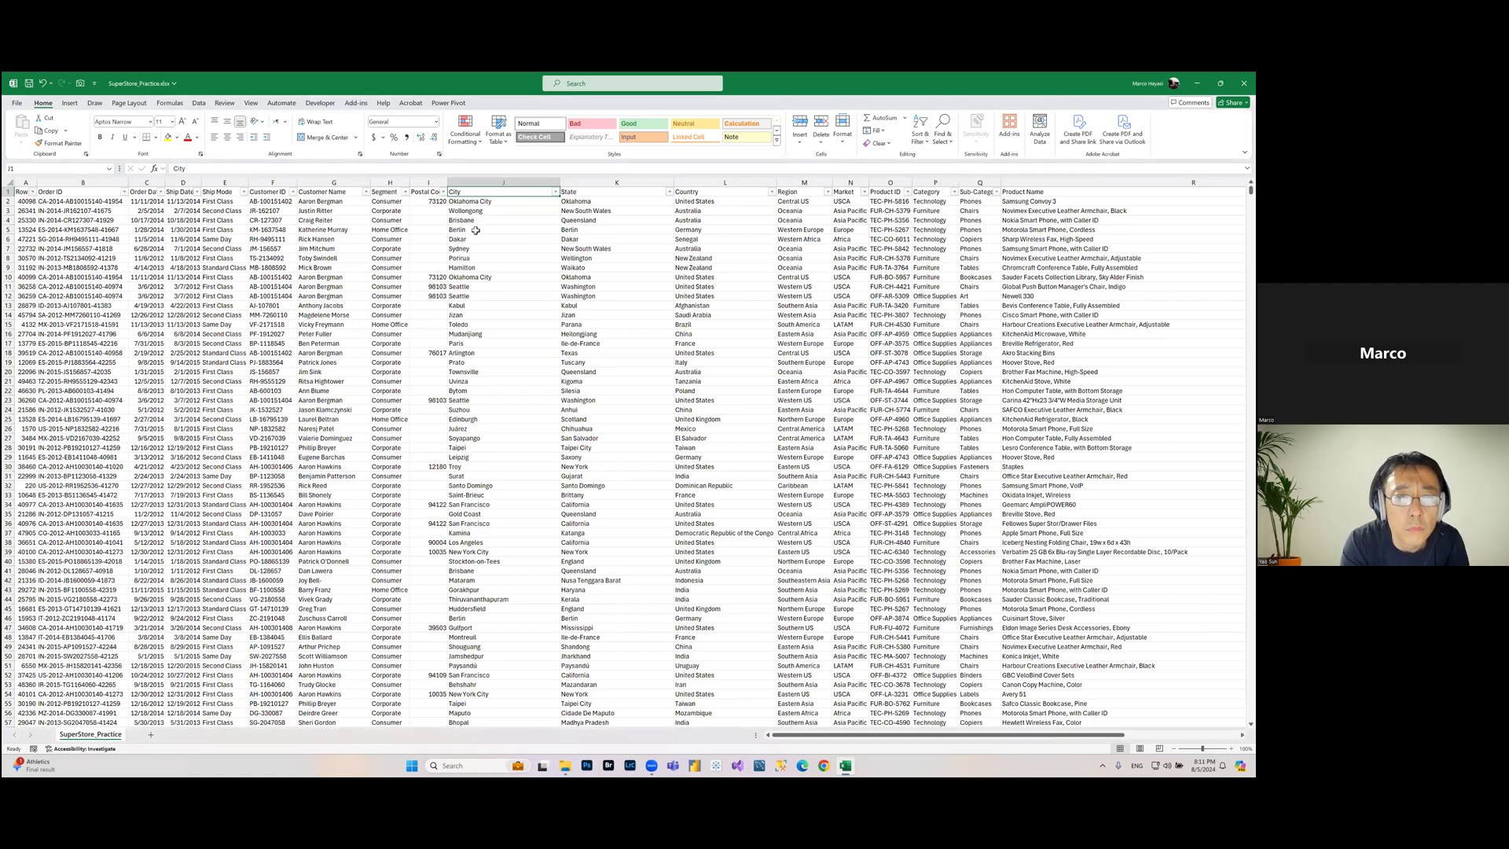
{"action": "left_click", "coordinate": [197, 104]}
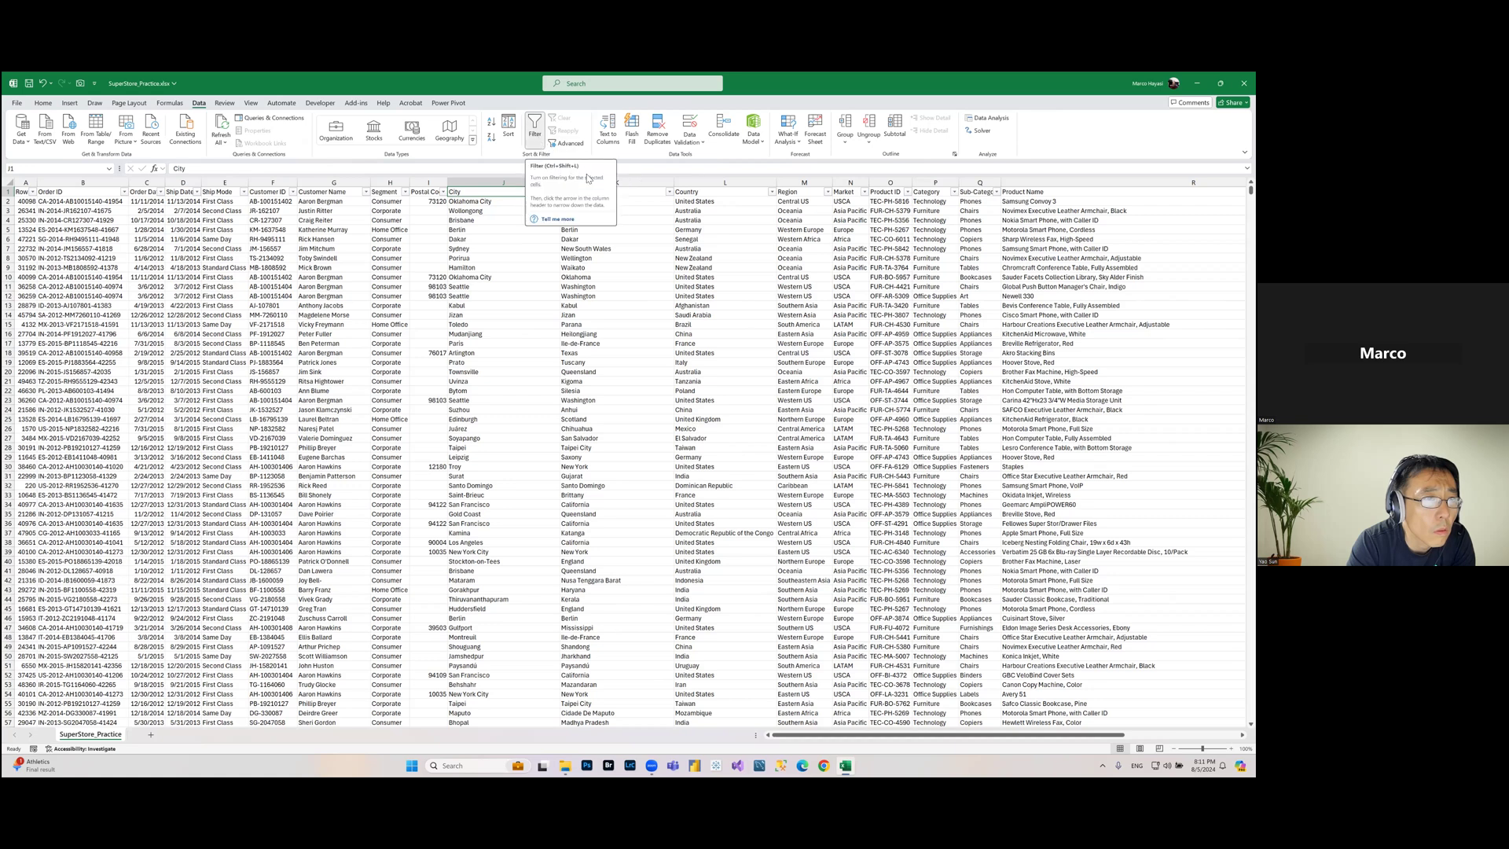
Step: Turn the table filter off and select the whole data range from the header row down to the last row
{"action": "left_click", "coordinate": [534, 147]}
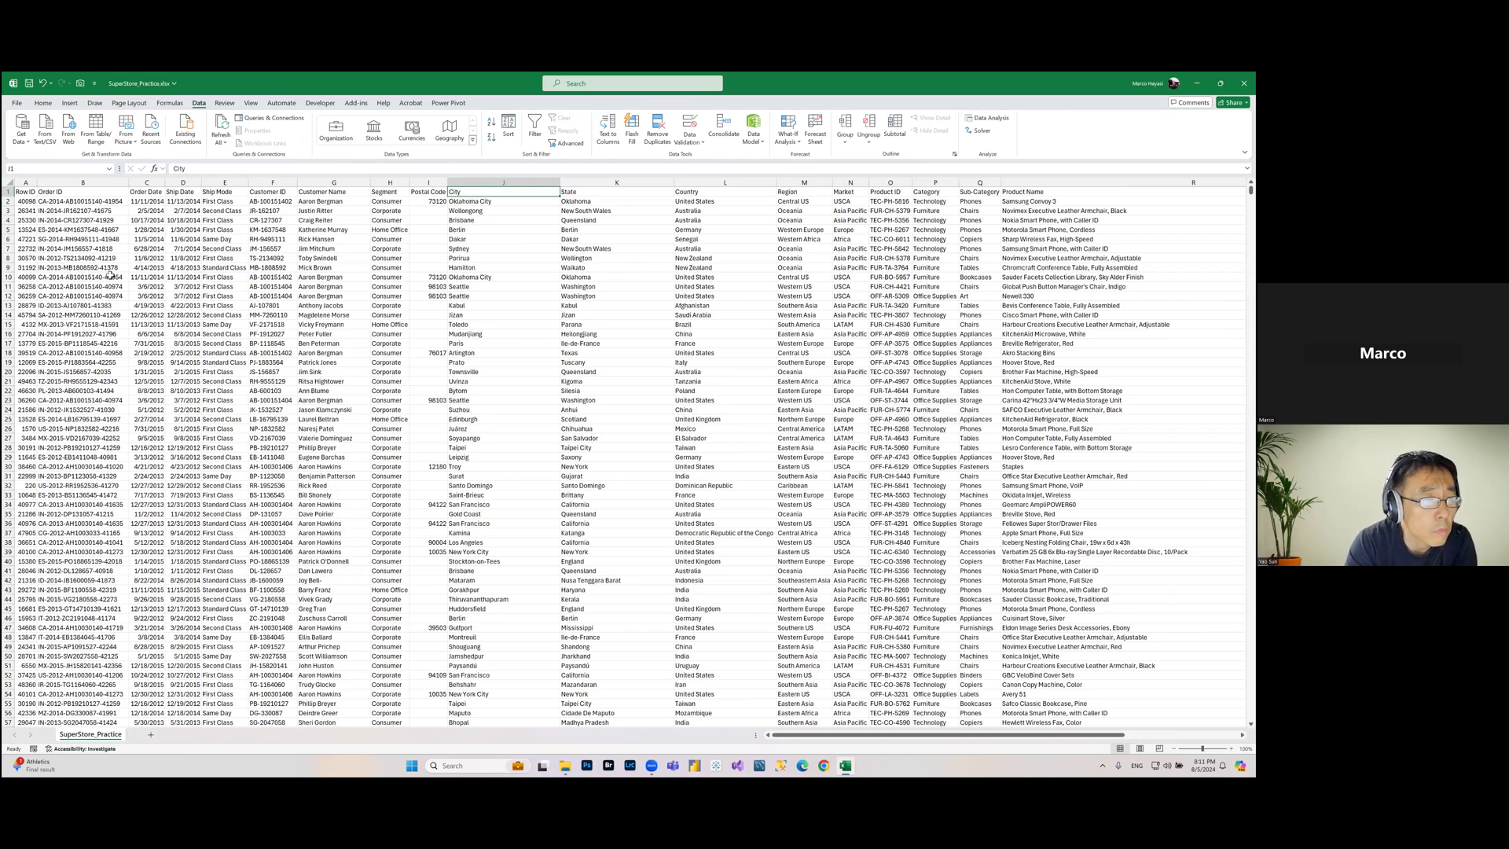
{"action": "left_click", "coordinate": [103, 192]}
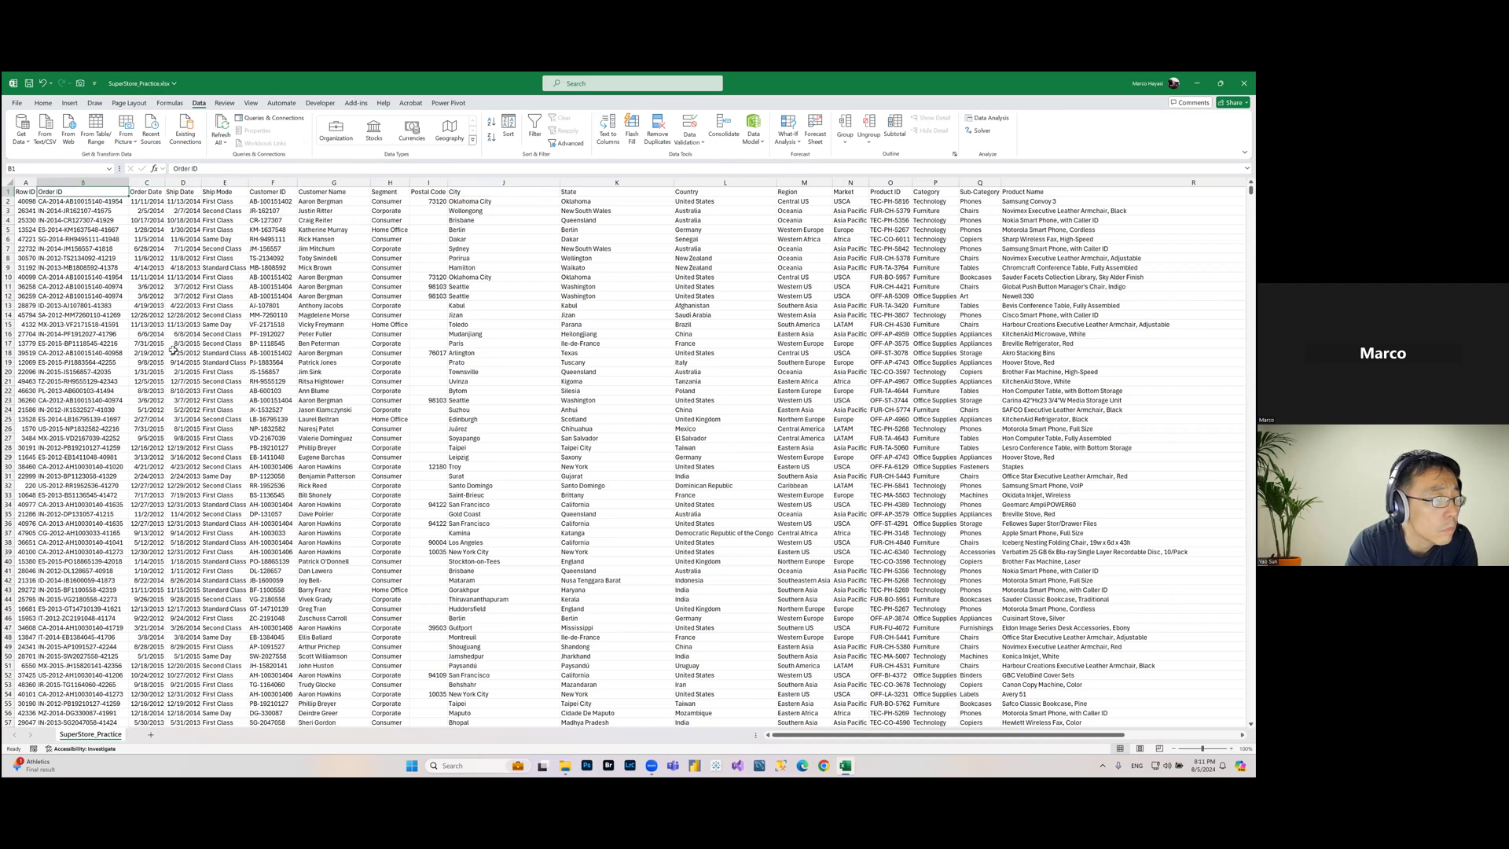
{"action": "key", "text": "Left"}
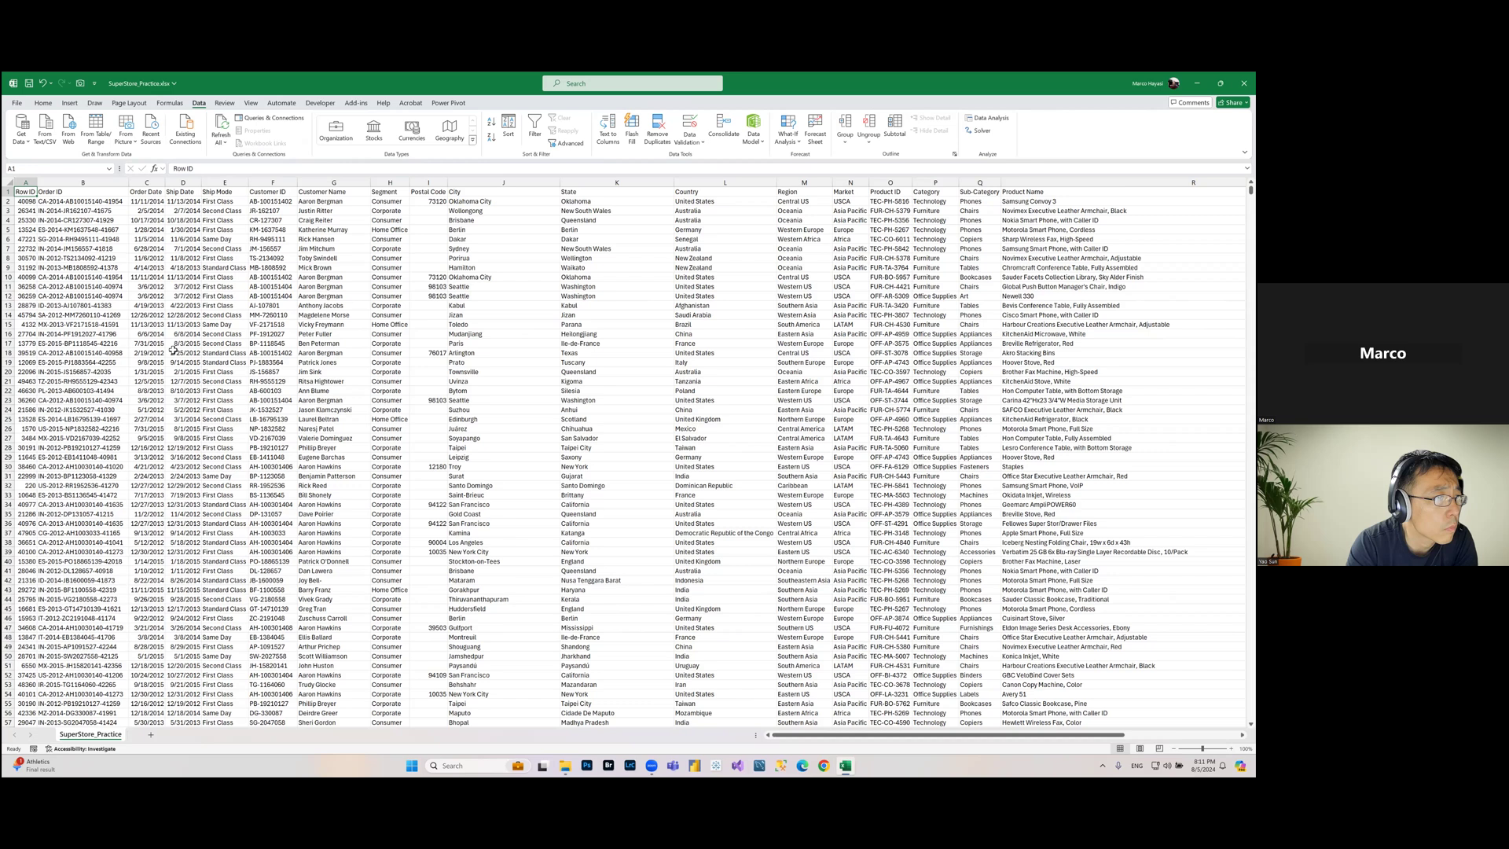
{"action": "key", "text": "shift+Right"}
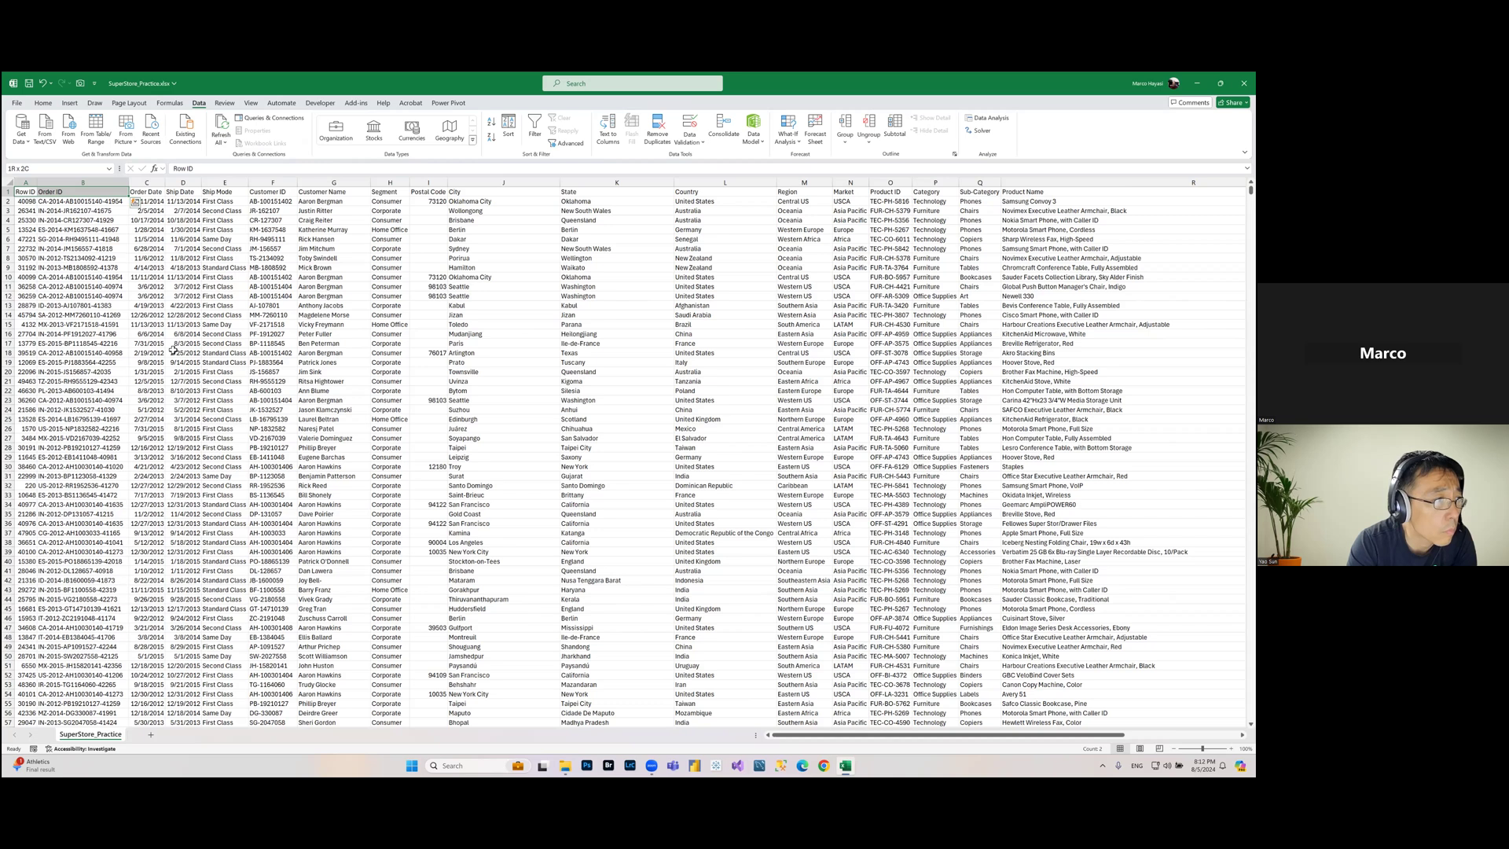
{"action": "left_click_drag", "start_coordinate": [83, 192], "coordinate": [1238, 198]}
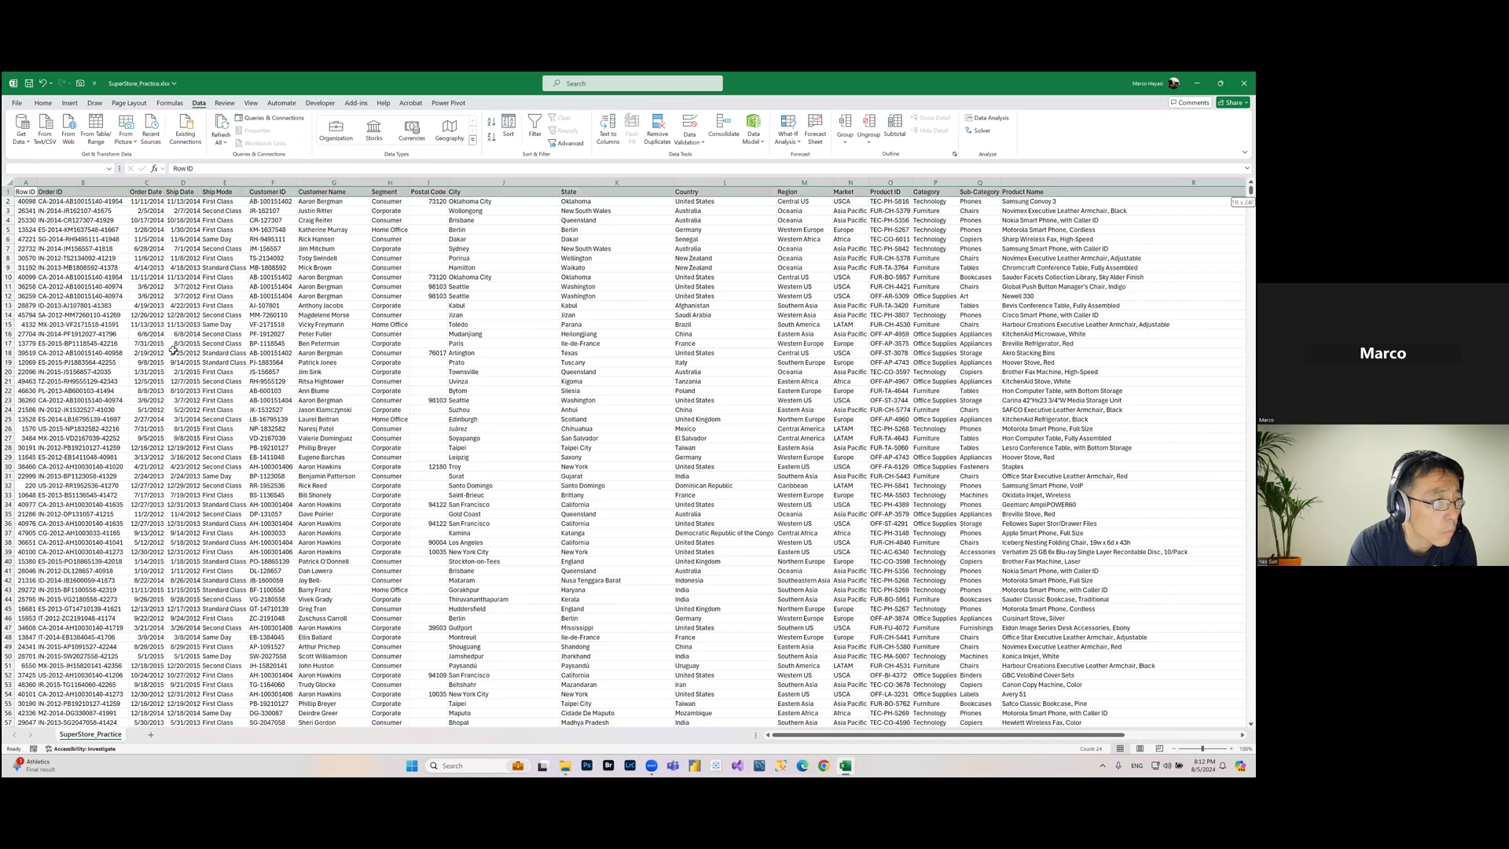
{"action": "scroll", "coordinate": [173, 350], "scroll_direction": "right", "scroll_amount": 5}
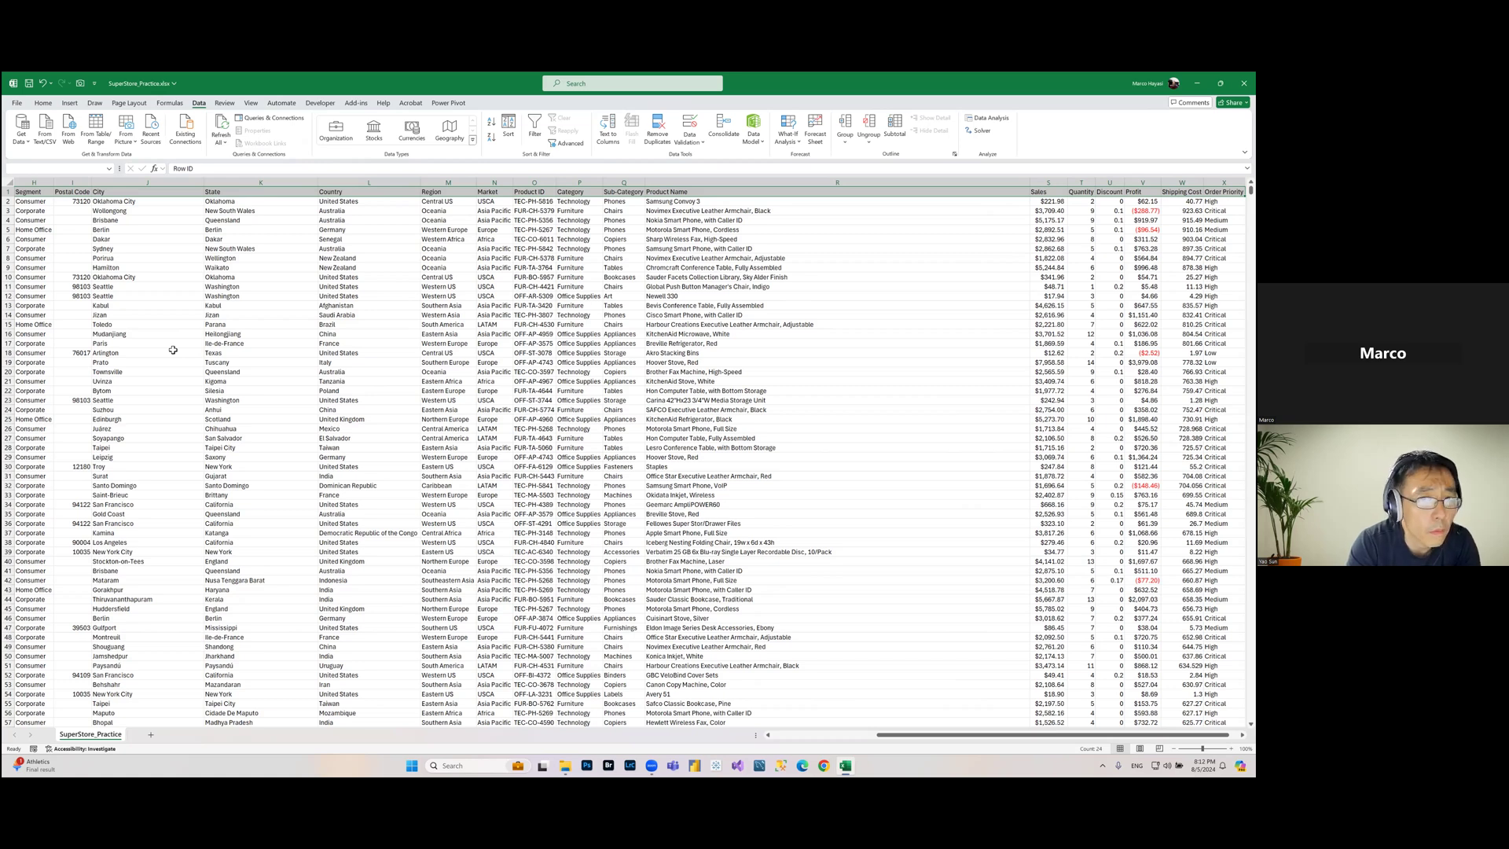
{"action": "key", "text": "ctrl+shift+Down"}
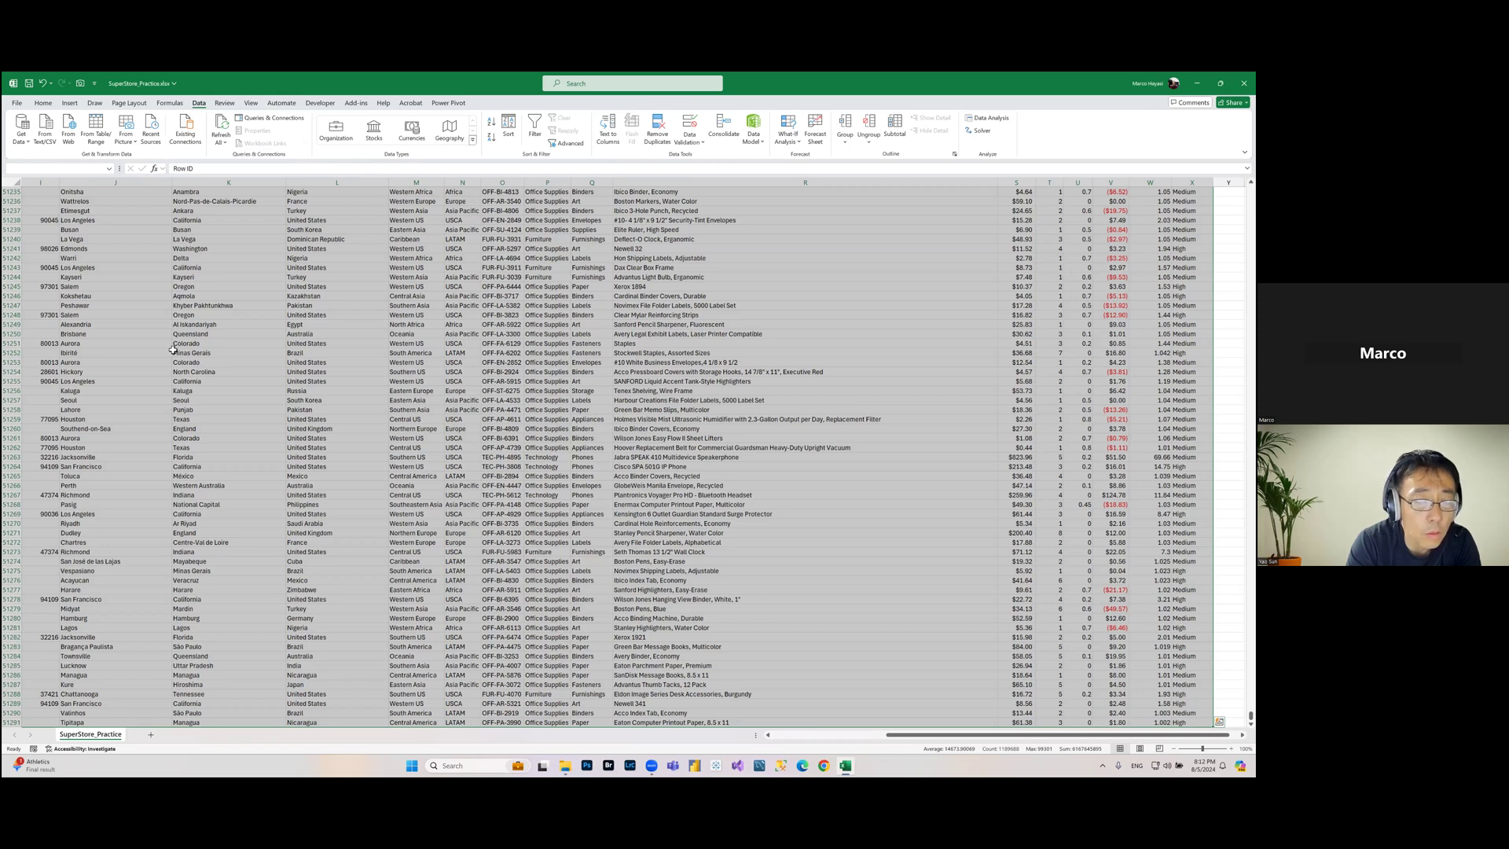
Step: Start a PivotTable from the selected table range
{"action": "scroll", "coordinate": [174, 349], "scroll_direction": "down", "scroll_amount": 2}
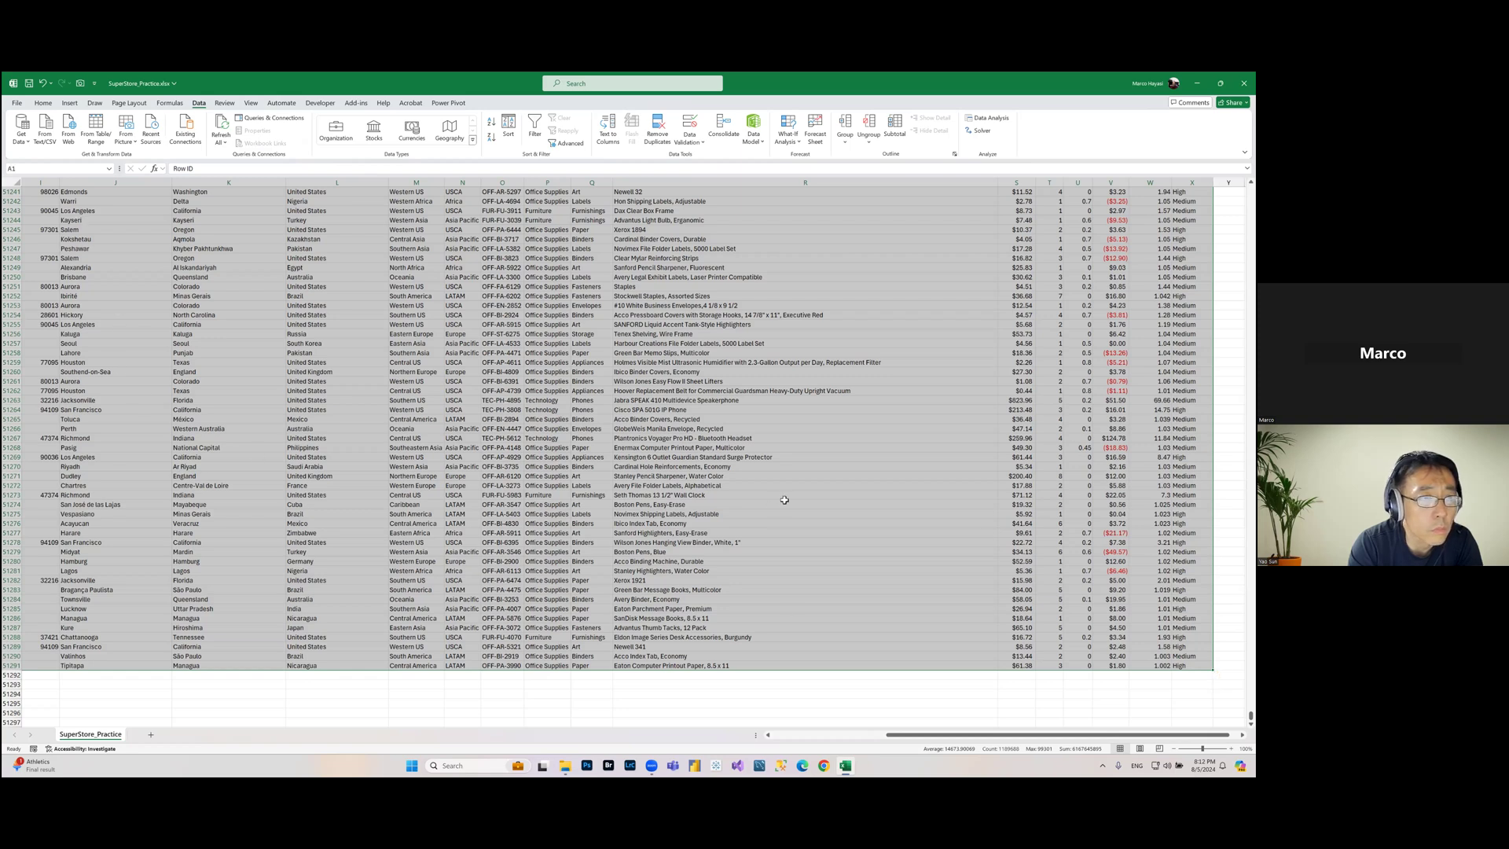
{"action": "scroll", "coordinate": [785, 500], "scroll_direction": "up", "scroll_amount": 7}
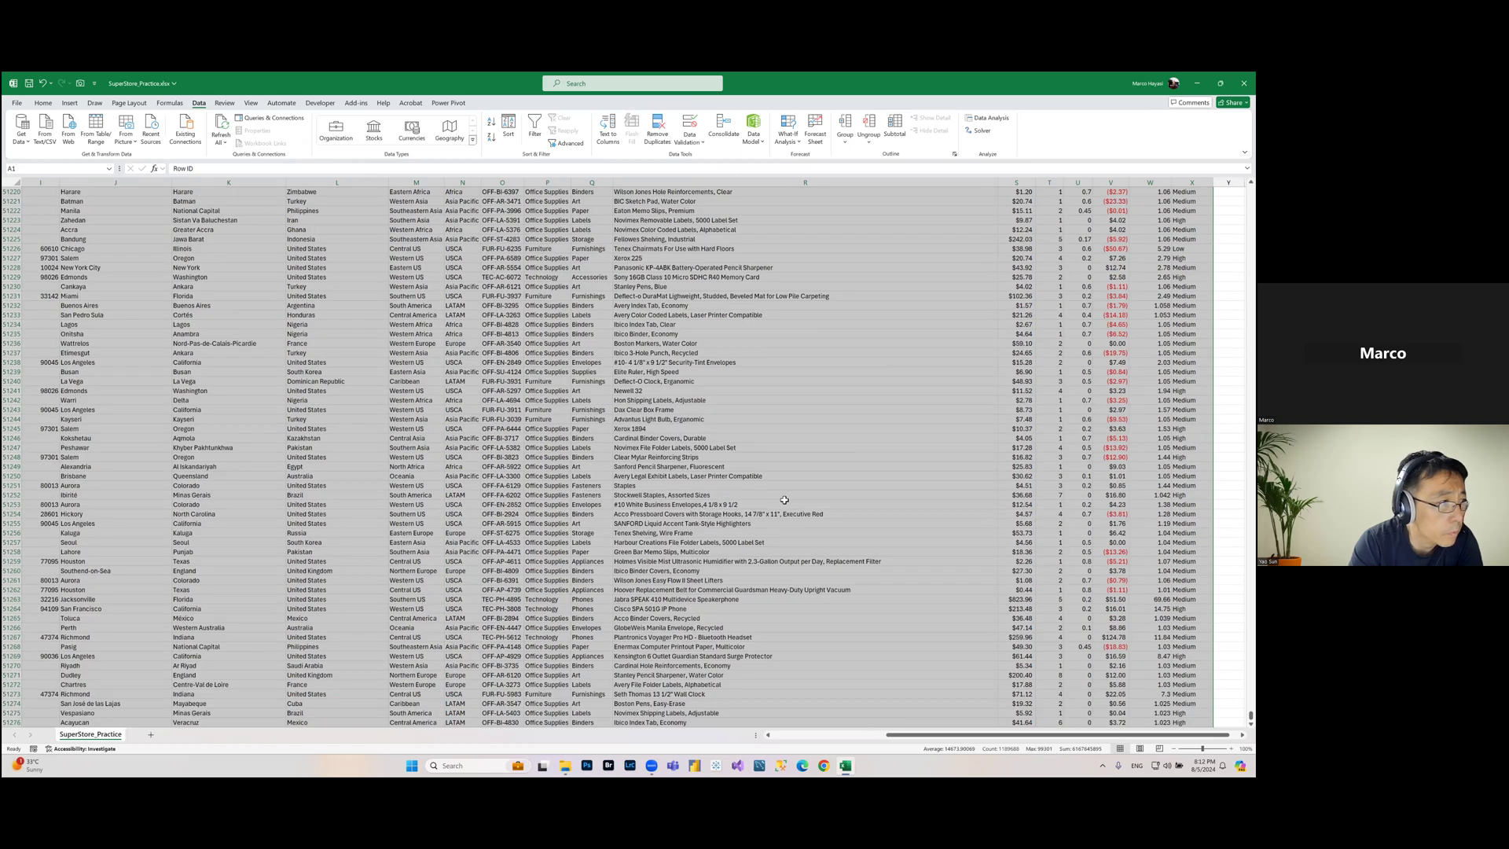
{"action": "scroll", "coordinate": [784, 500], "scroll_direction": "up", "scroll_amount": 20}
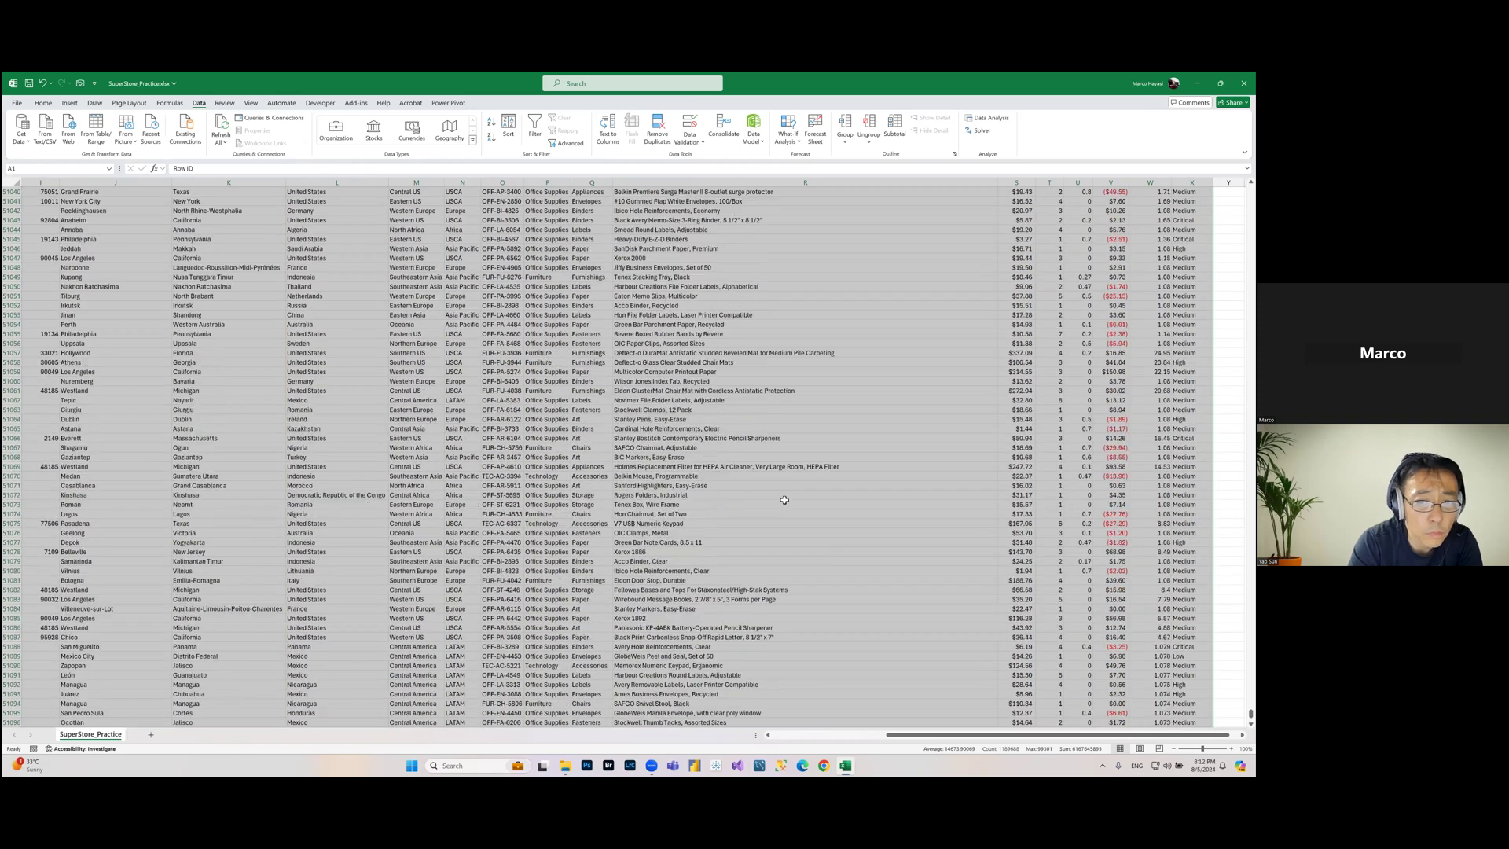
{"action": "scroll", "coordinate": [785, 500], "scroll_direction": "up", "scroll_amount": 20}
{"action": "scroll", "coordinate": [784, 500], "scroll_direction": "up", "scroll_amount": 20}
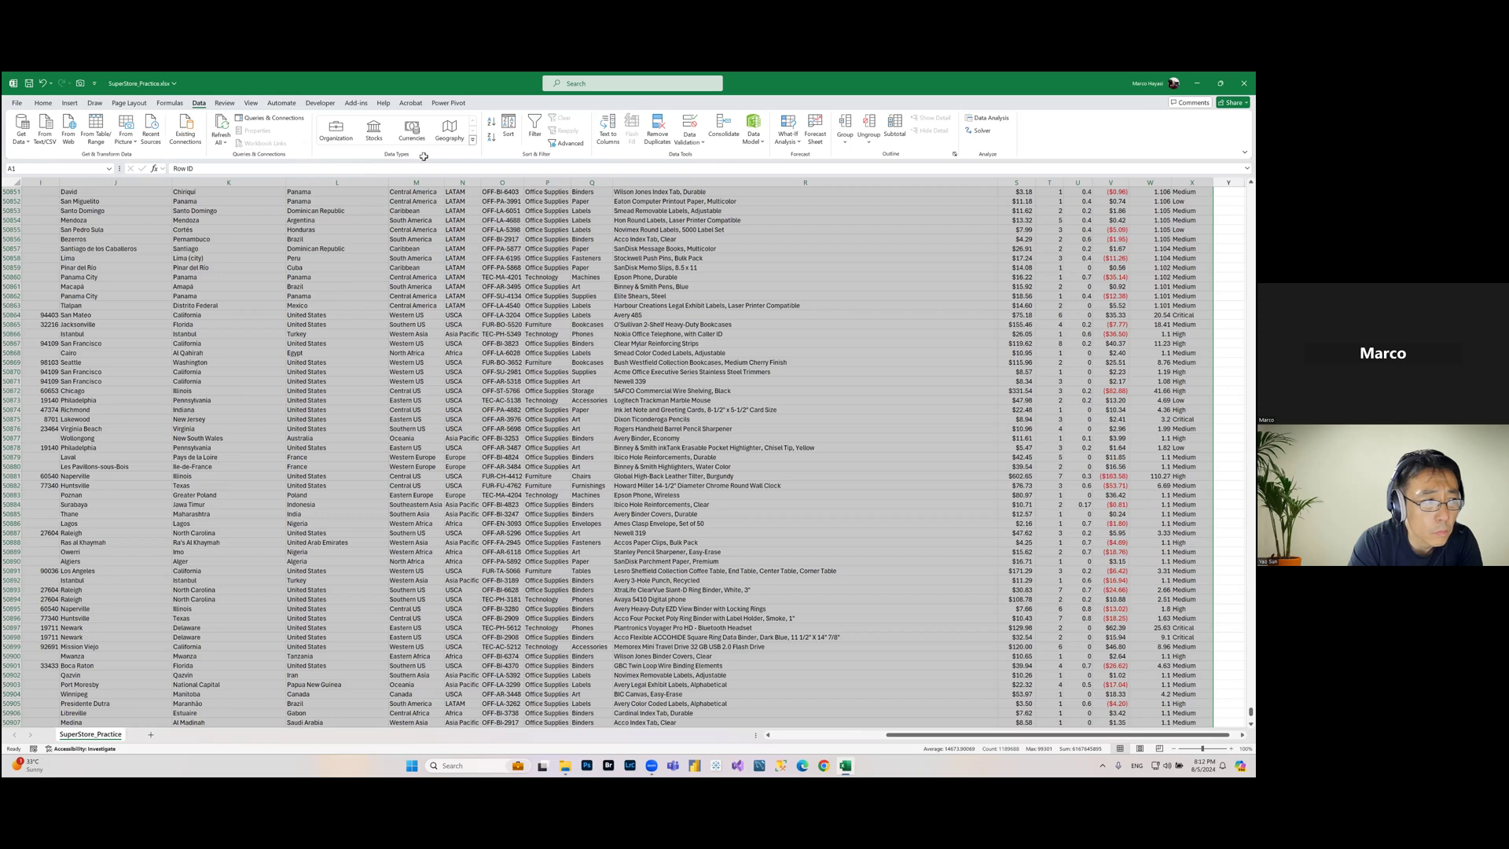
{"action": "scroll", "coordinate": [75, 105], "scroll_direction": "up", "scroll_amount": 20}
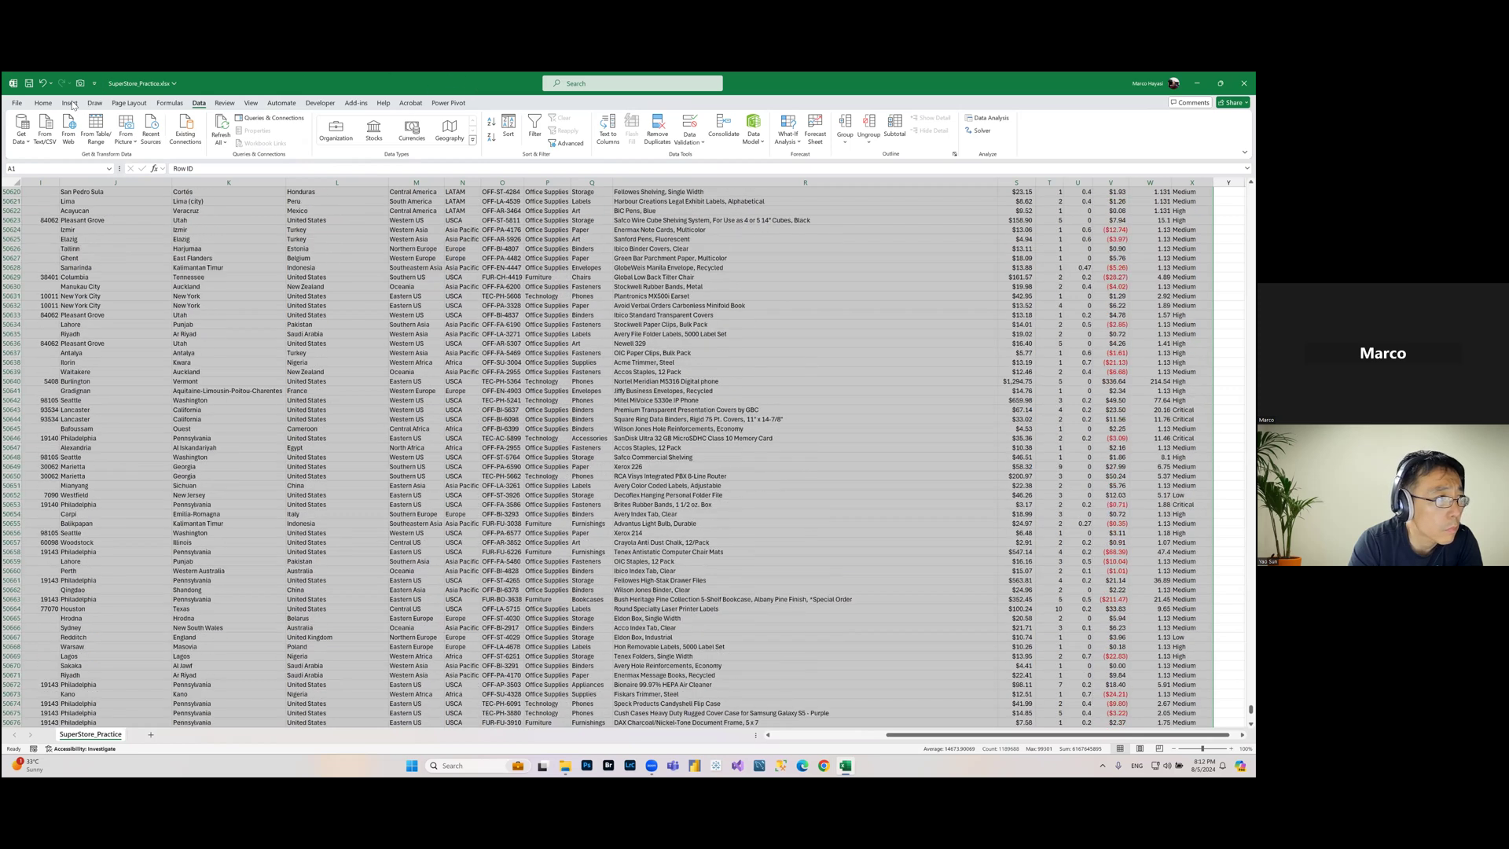
{"action": "left_click", "coordinate": [70, 104]}
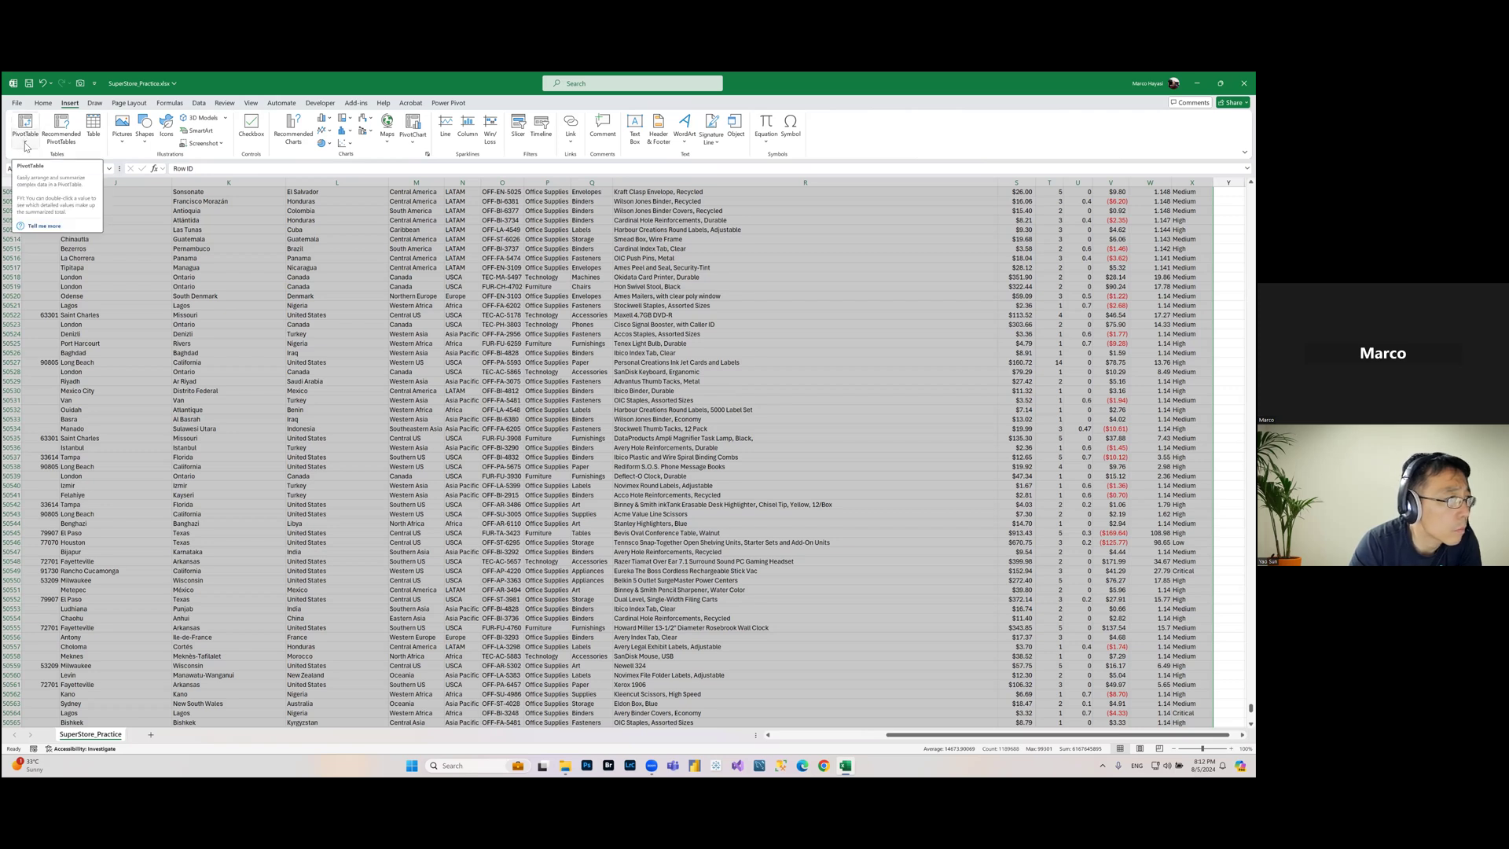
{"action": "left_click", "coordinate": [24, 145]}
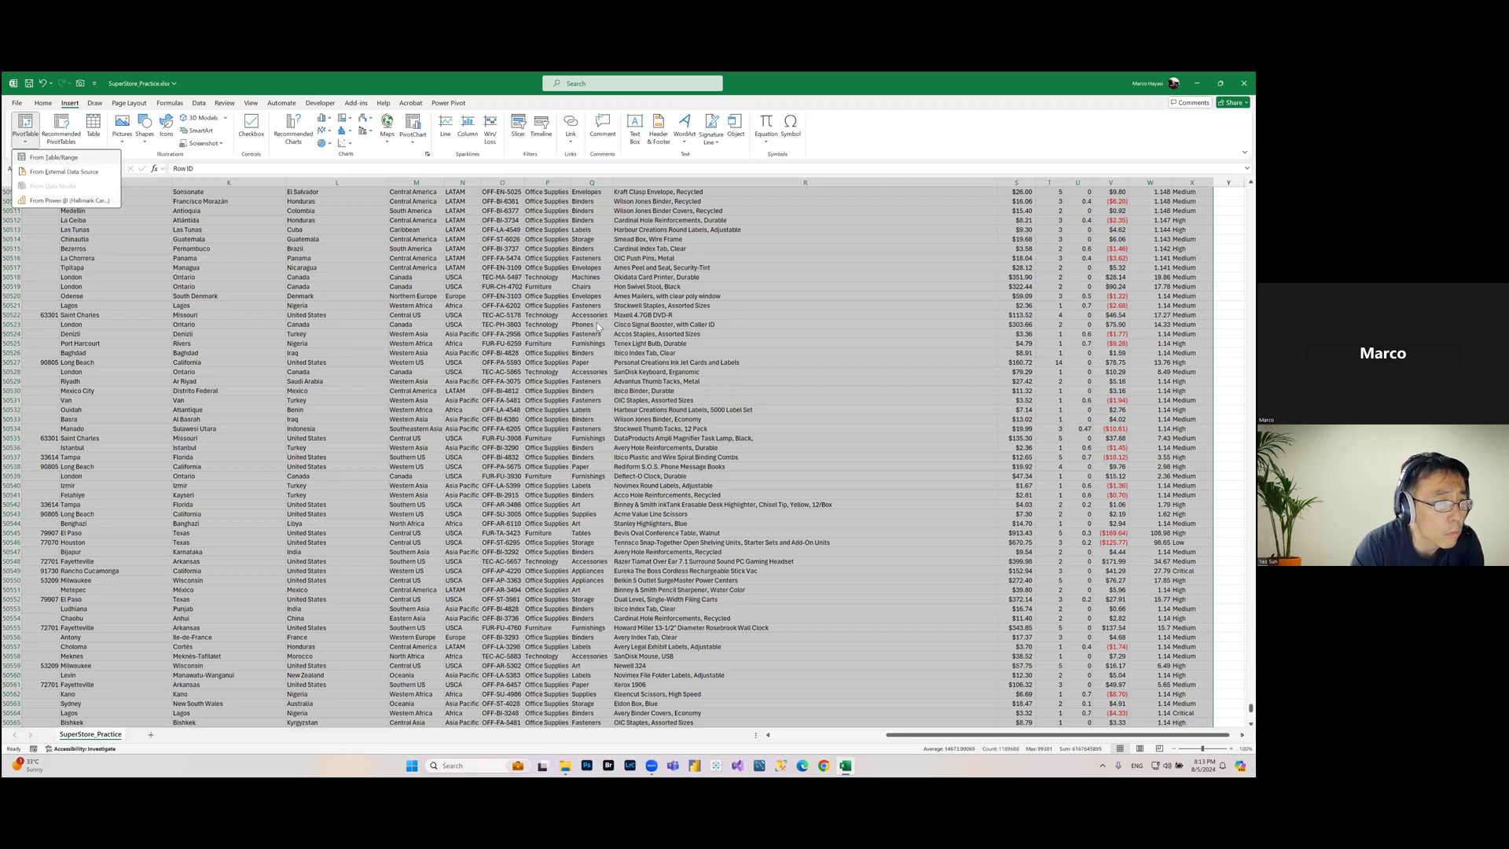
{"action": "key", "text": "Return"}
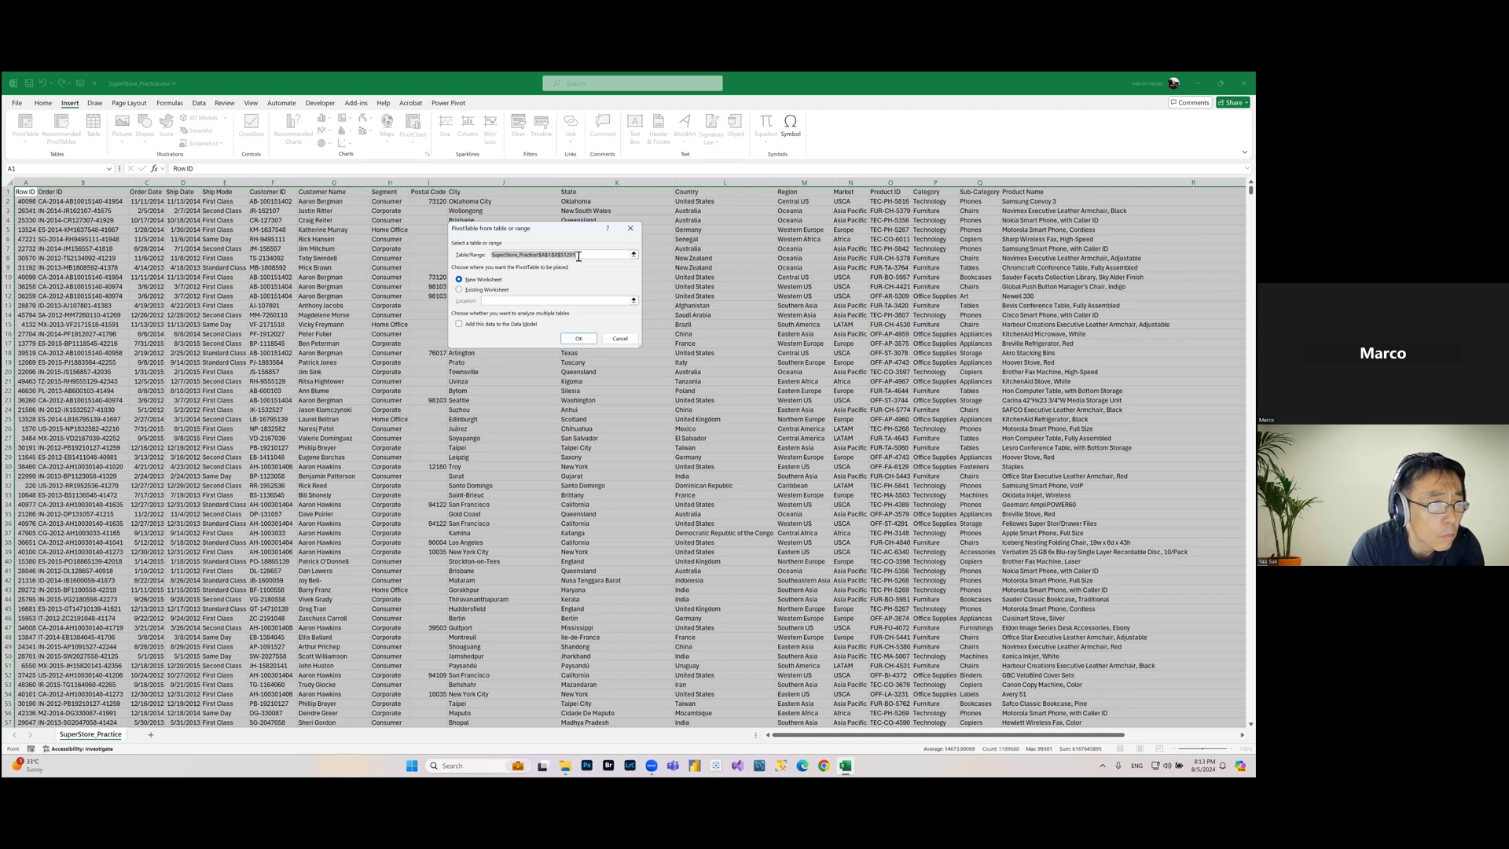
{"action": "left_click", "coordinate": [518, 254]}
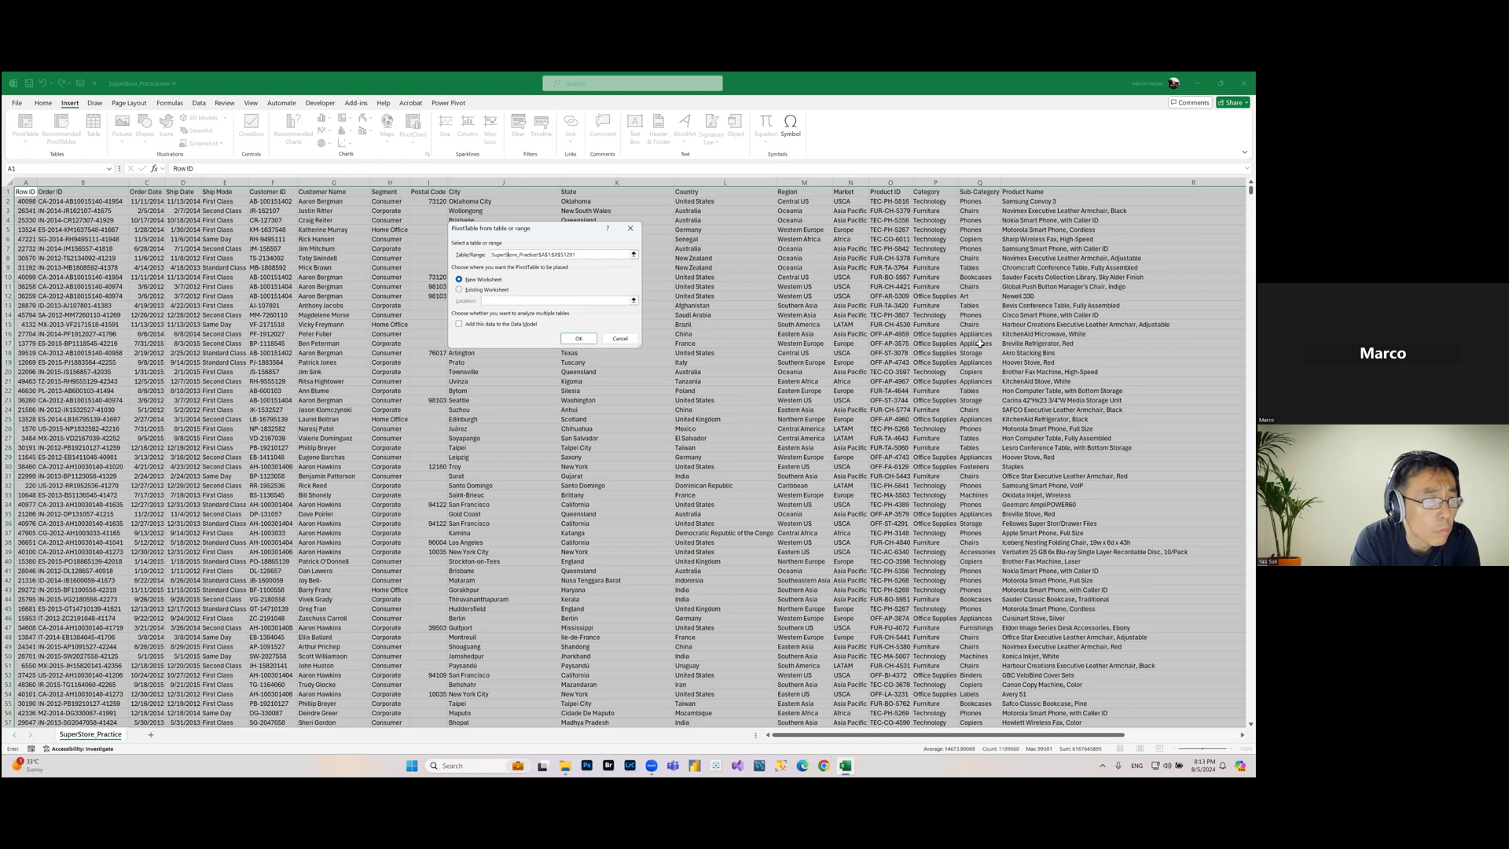
{"action": "left_click", "coordinate": [480, 290]}
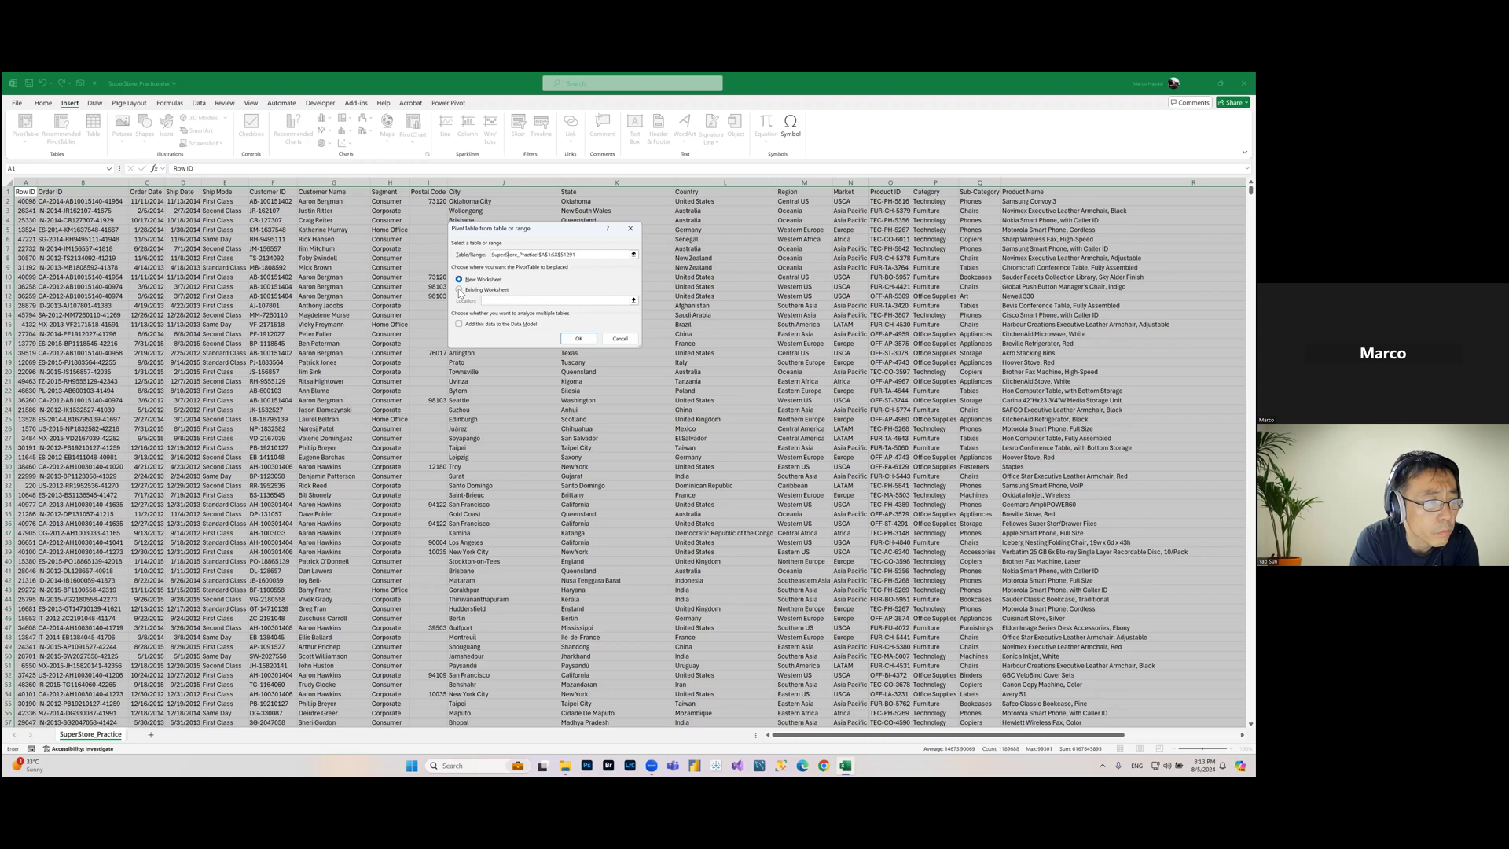
{"action": "left_click_drag", "start_coordinate": [873, 735], "coordinate": [995, 735]}
{"action": "left_click", "coordinate": [993, 194]}
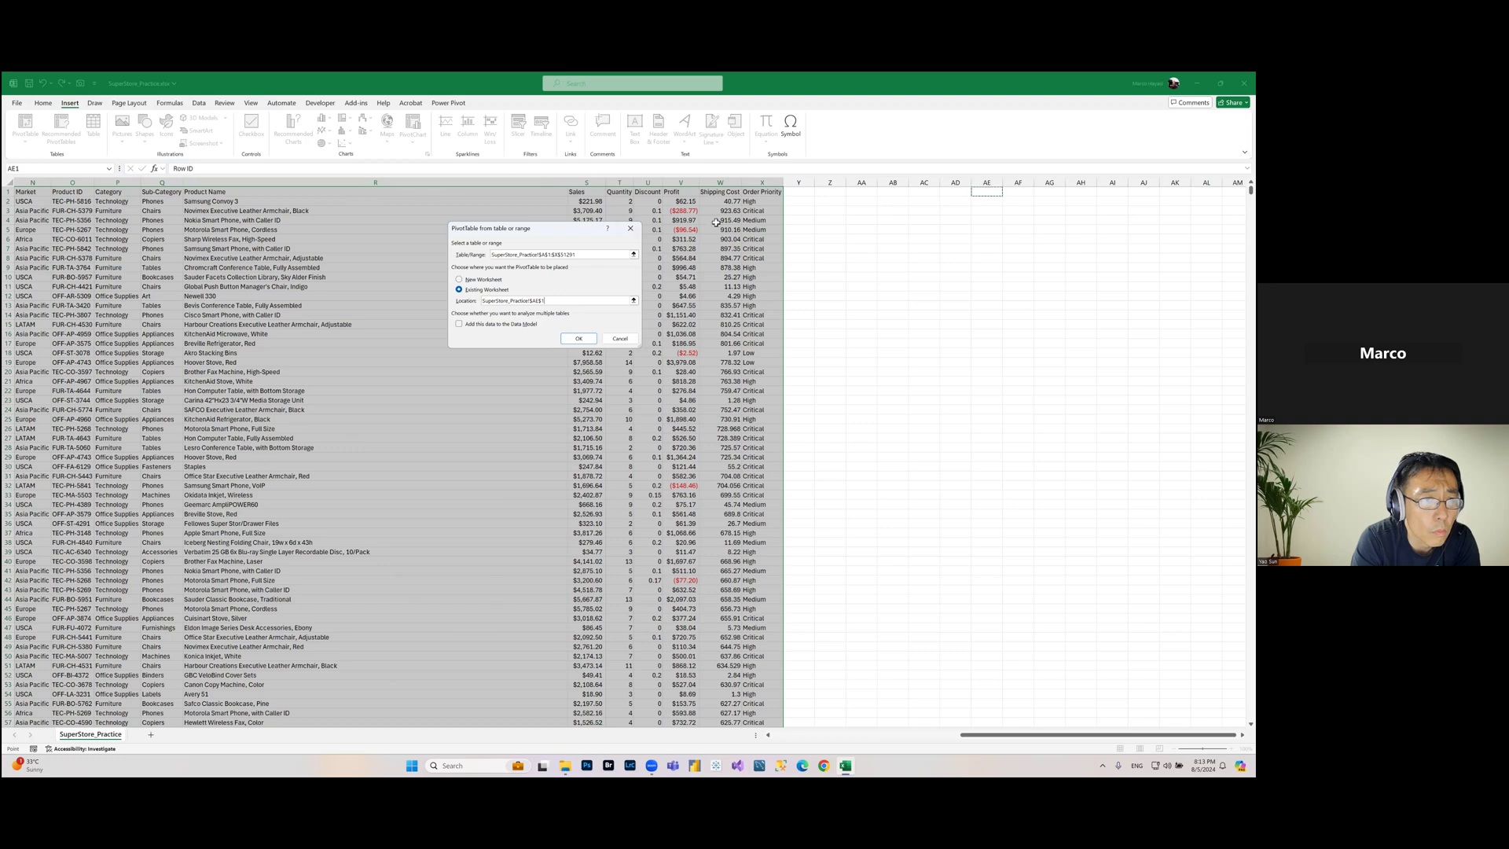
Step: Place the PivotTable on a new worksheet and create it
{"action": "left_click", "coordinate": [461, 280]}
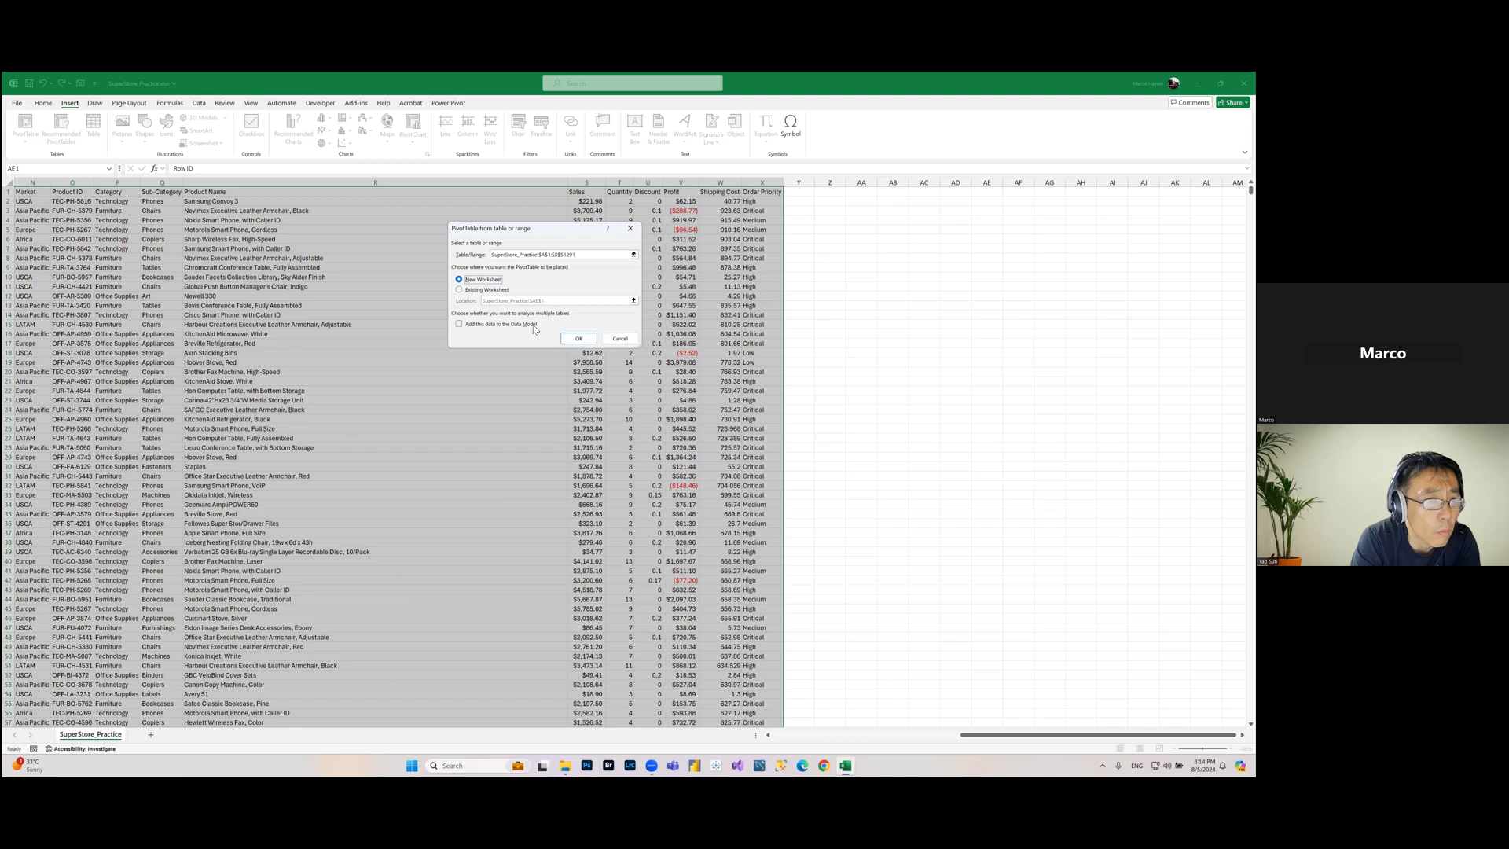
{"action": "left_click", "coordinate": [591, 343]}
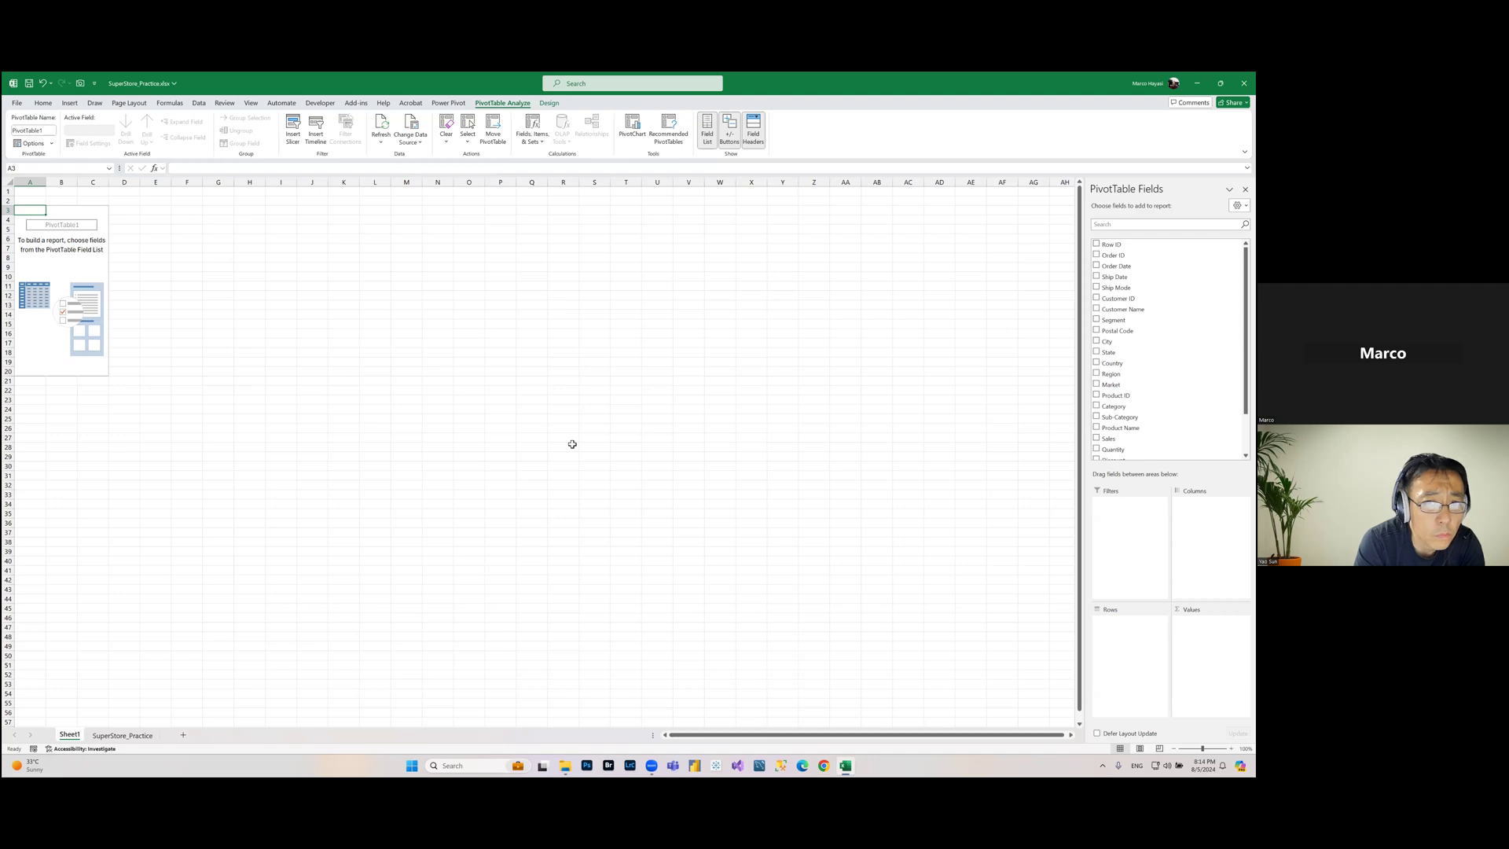
Step: Rename the new PivotTable sheet as PT_Practice
{"action": "right_click", "coordinate": [74, 737]}
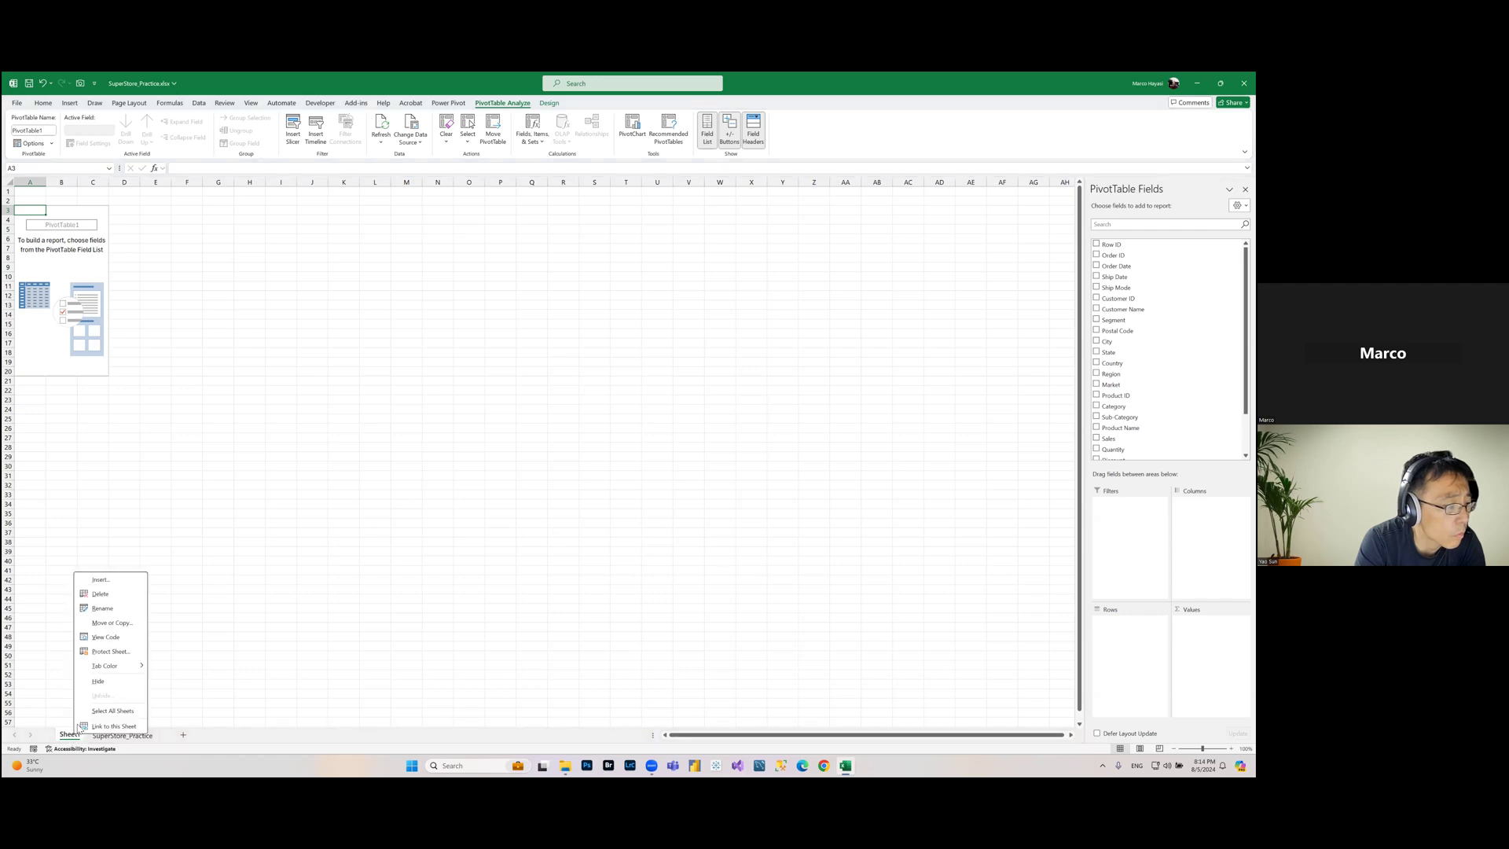
{"action": "left_click", "coordinate": [105, 610]}
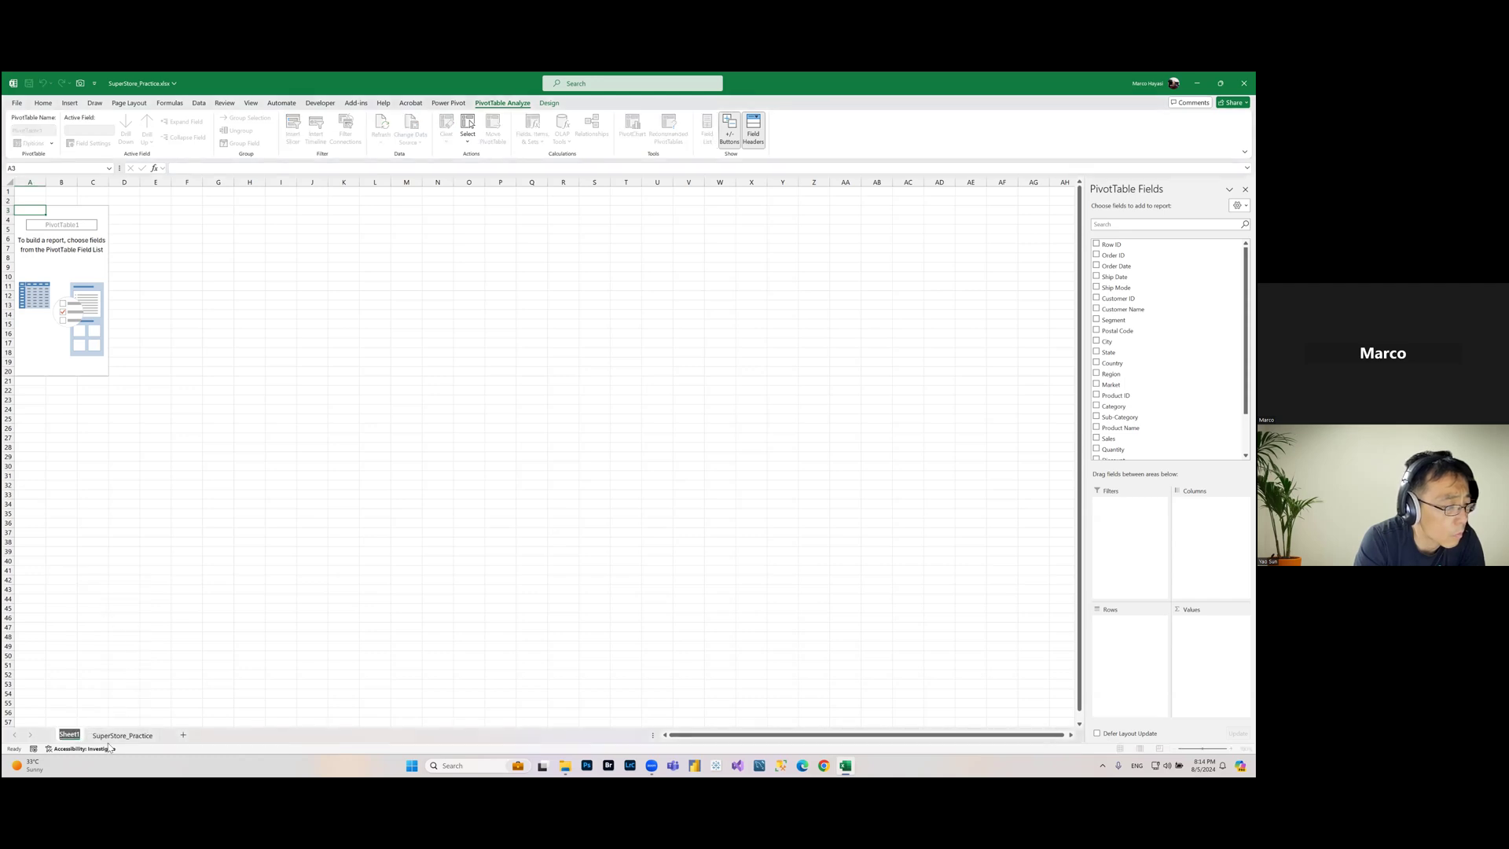
{"action": "type", "text": "PT"}
{"action": "key", "text": "Return"}
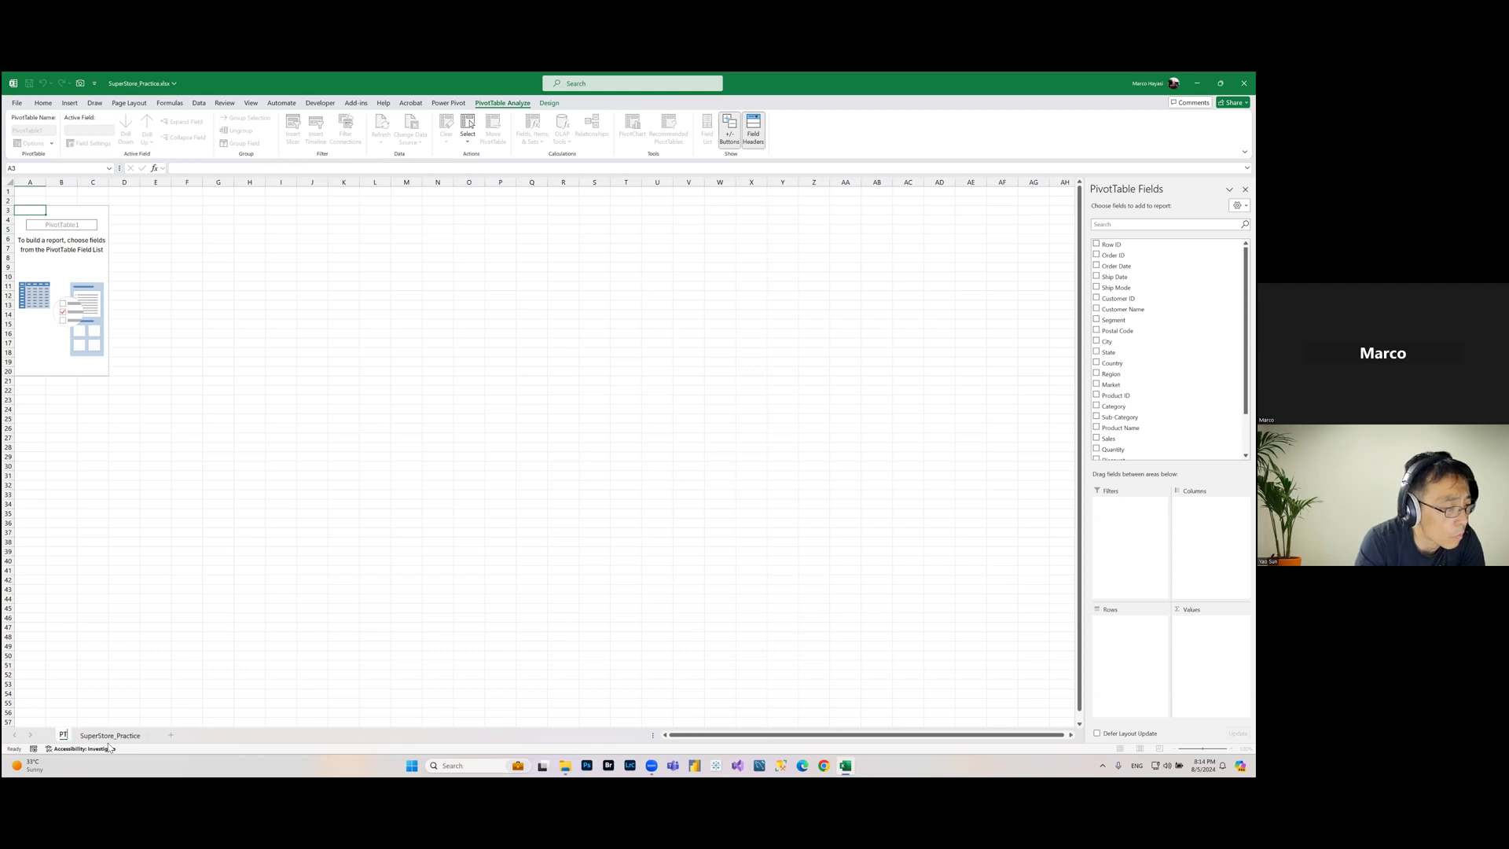
{"action": "type", "text": "_P"}
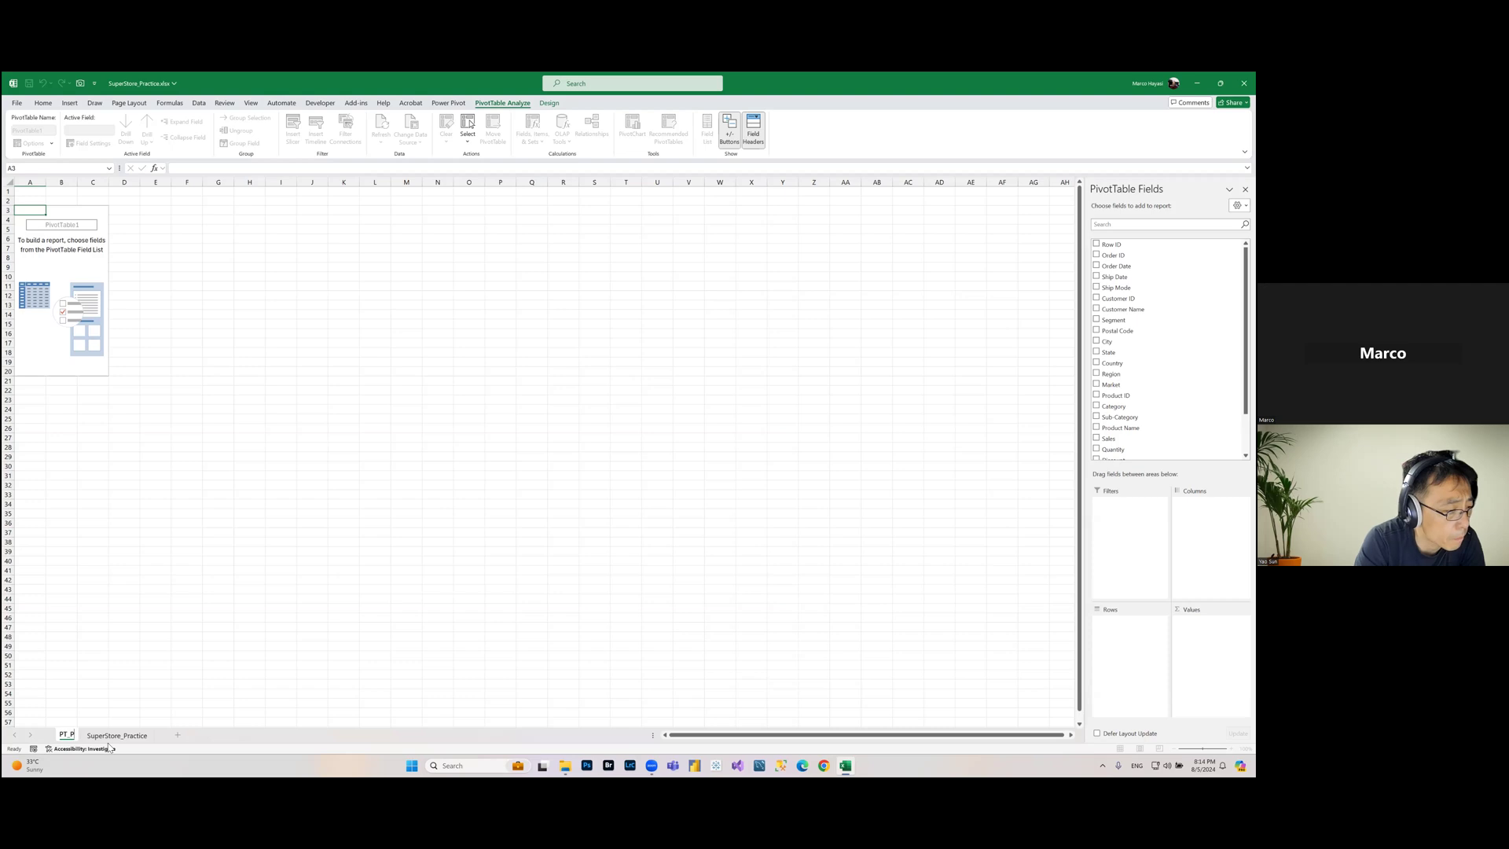
{"action": "type", "text": "r"}
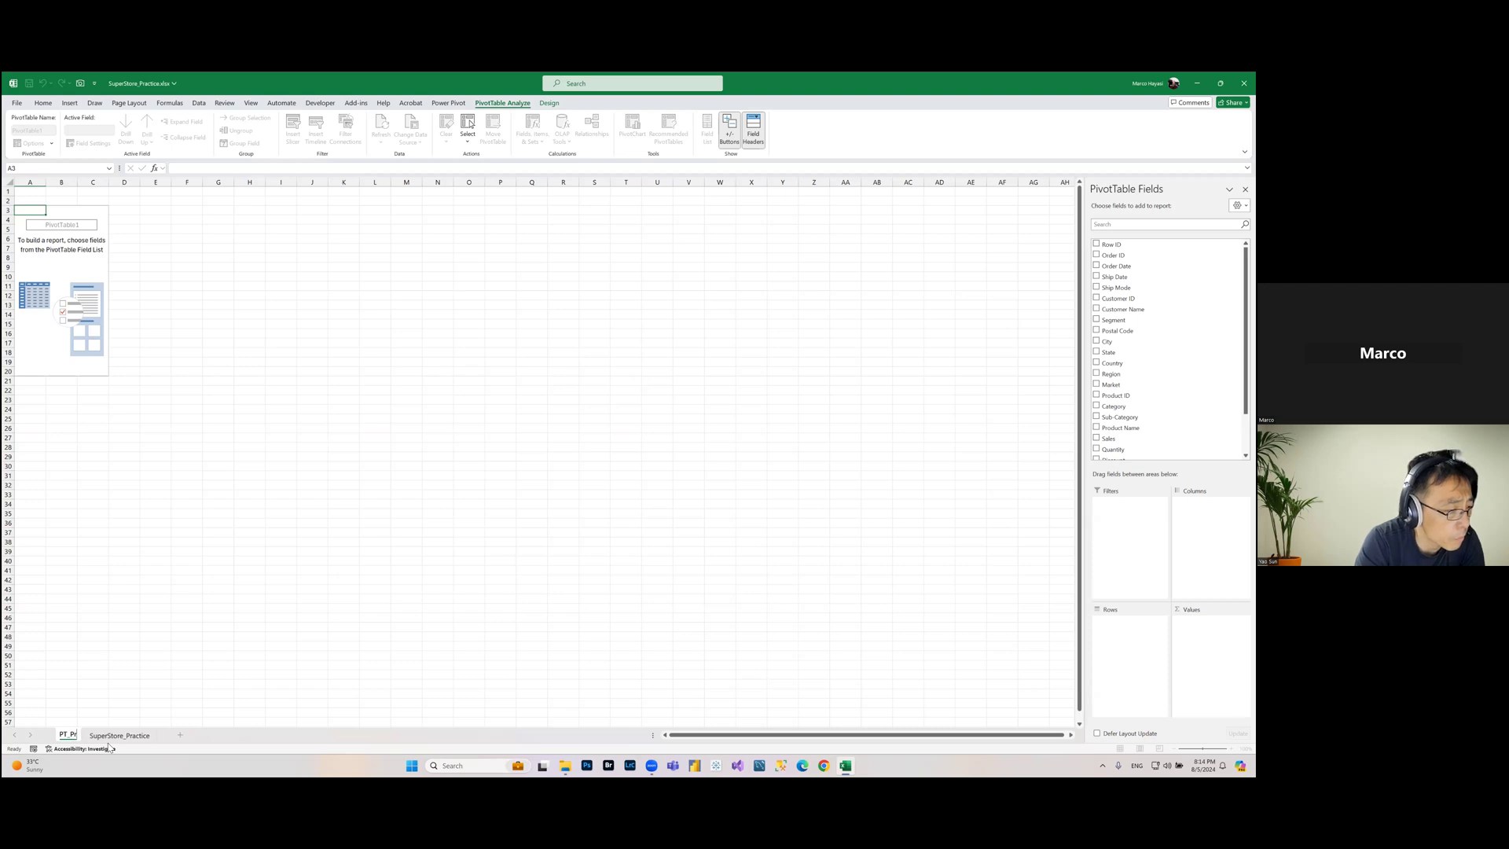
{"action": "type", "text": "actice"}
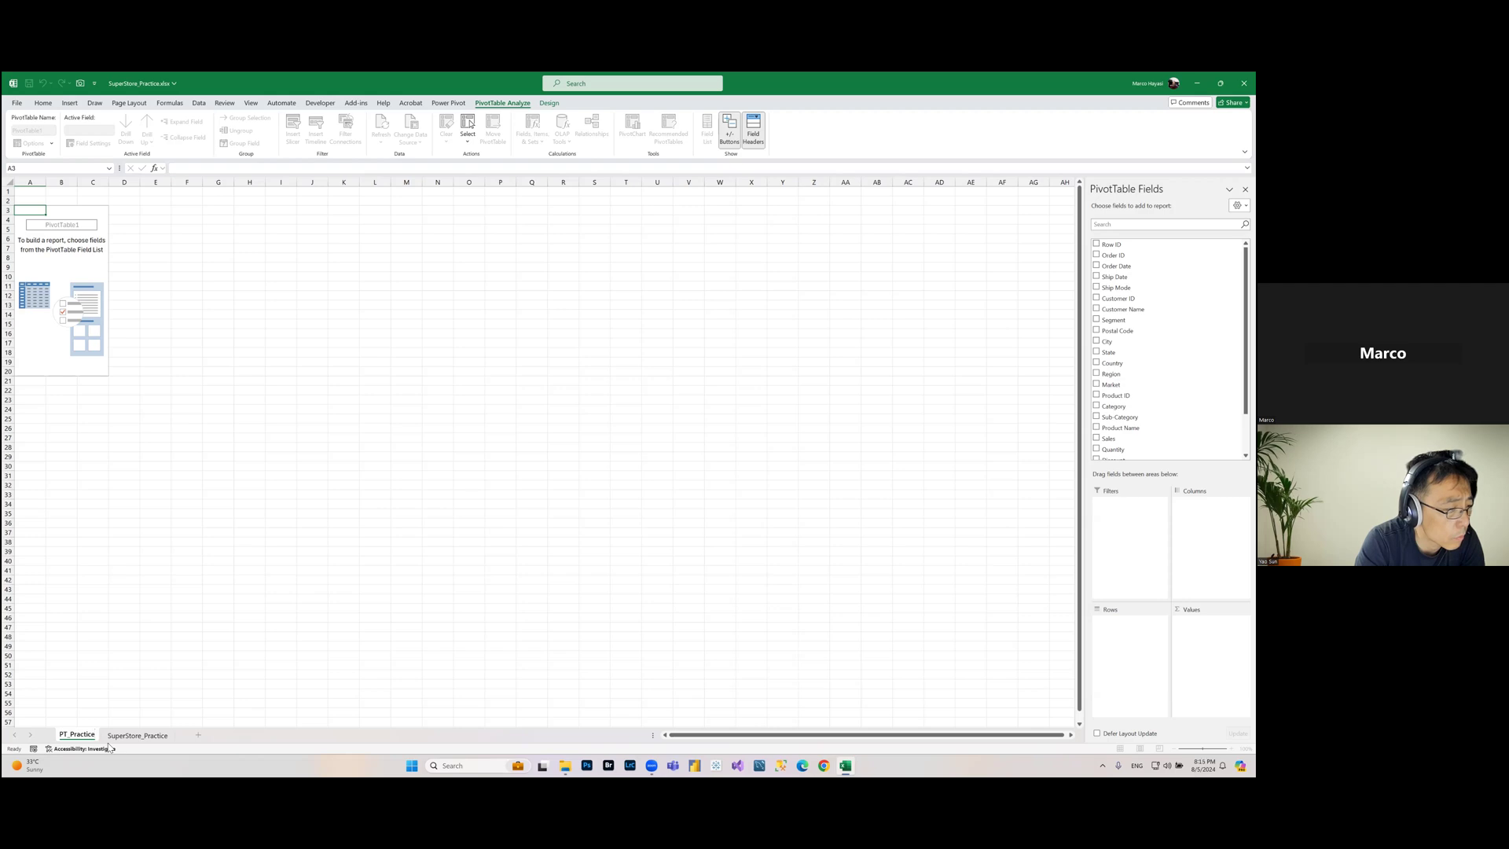
{"action": "key", "text": "Return"}
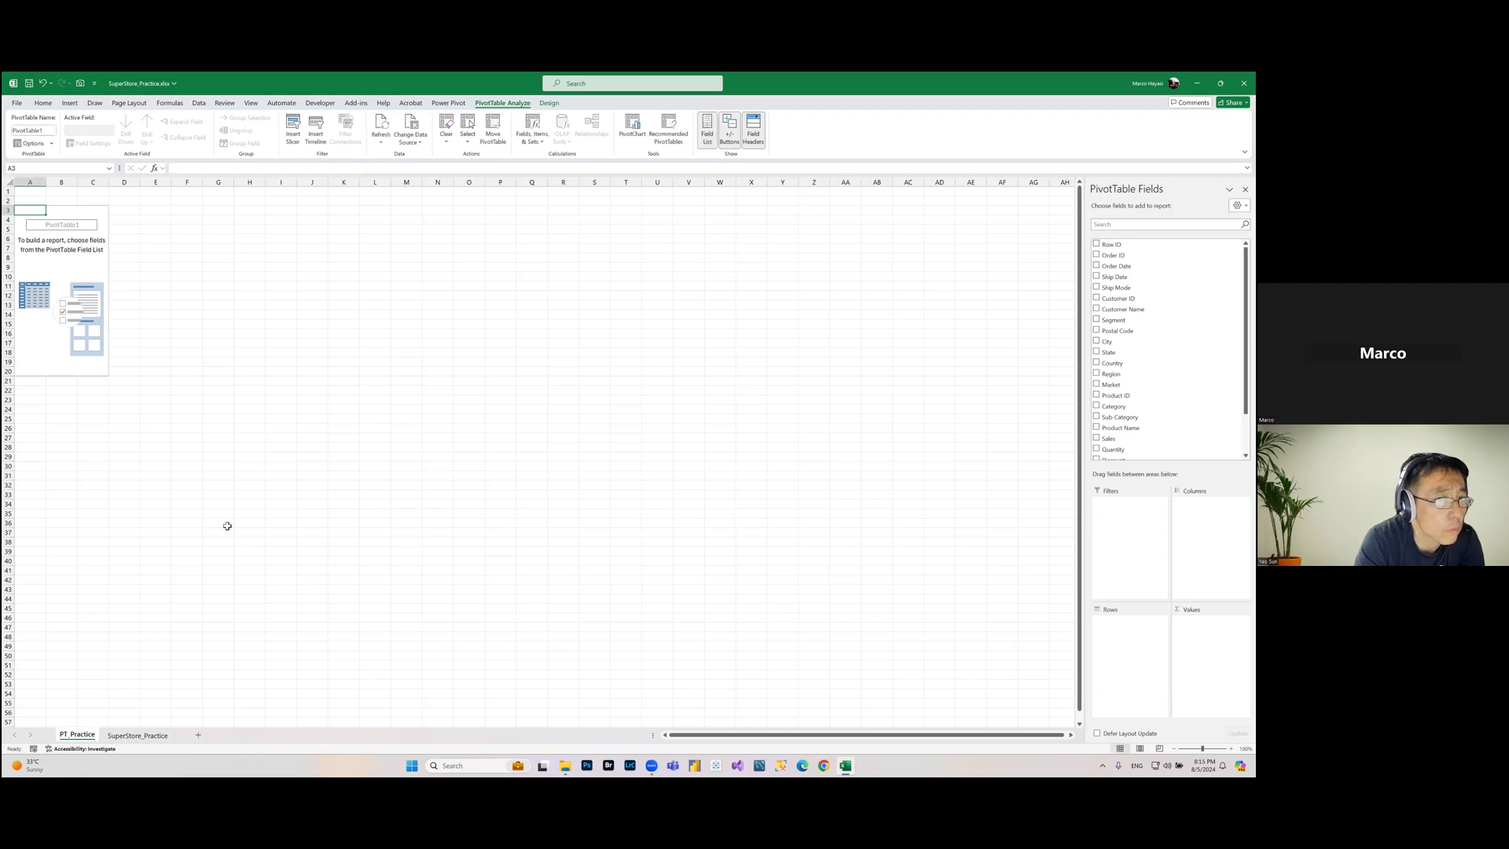
Step: Review the PivotTable field list against the column headers on the SuperStore_Practice data sheet
{"action": "left_click", "coordinate": [344, 362]}
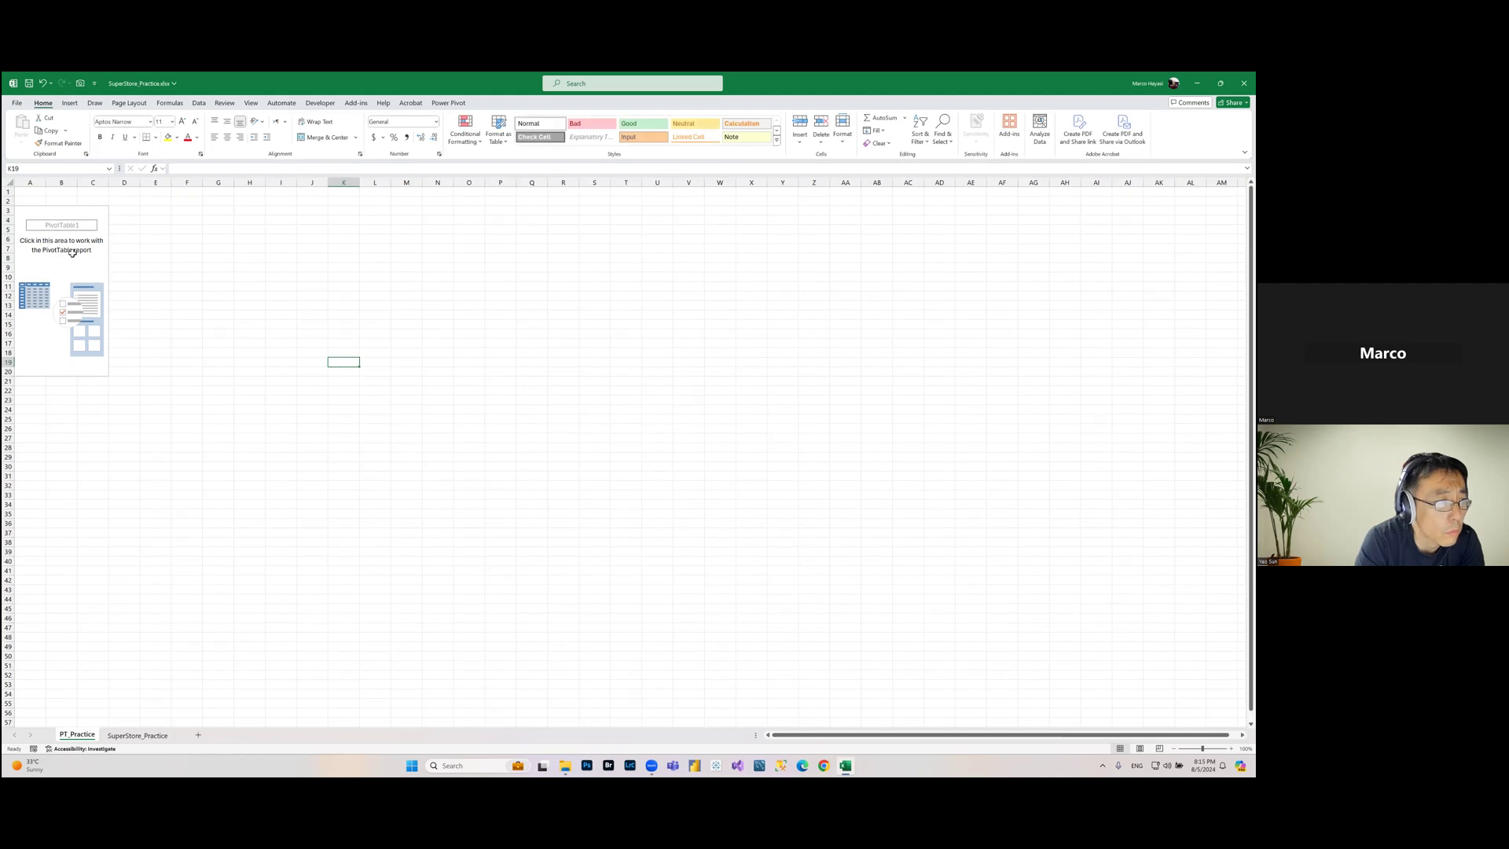
{"action": "left_click", "coordinate": [90, 209]}
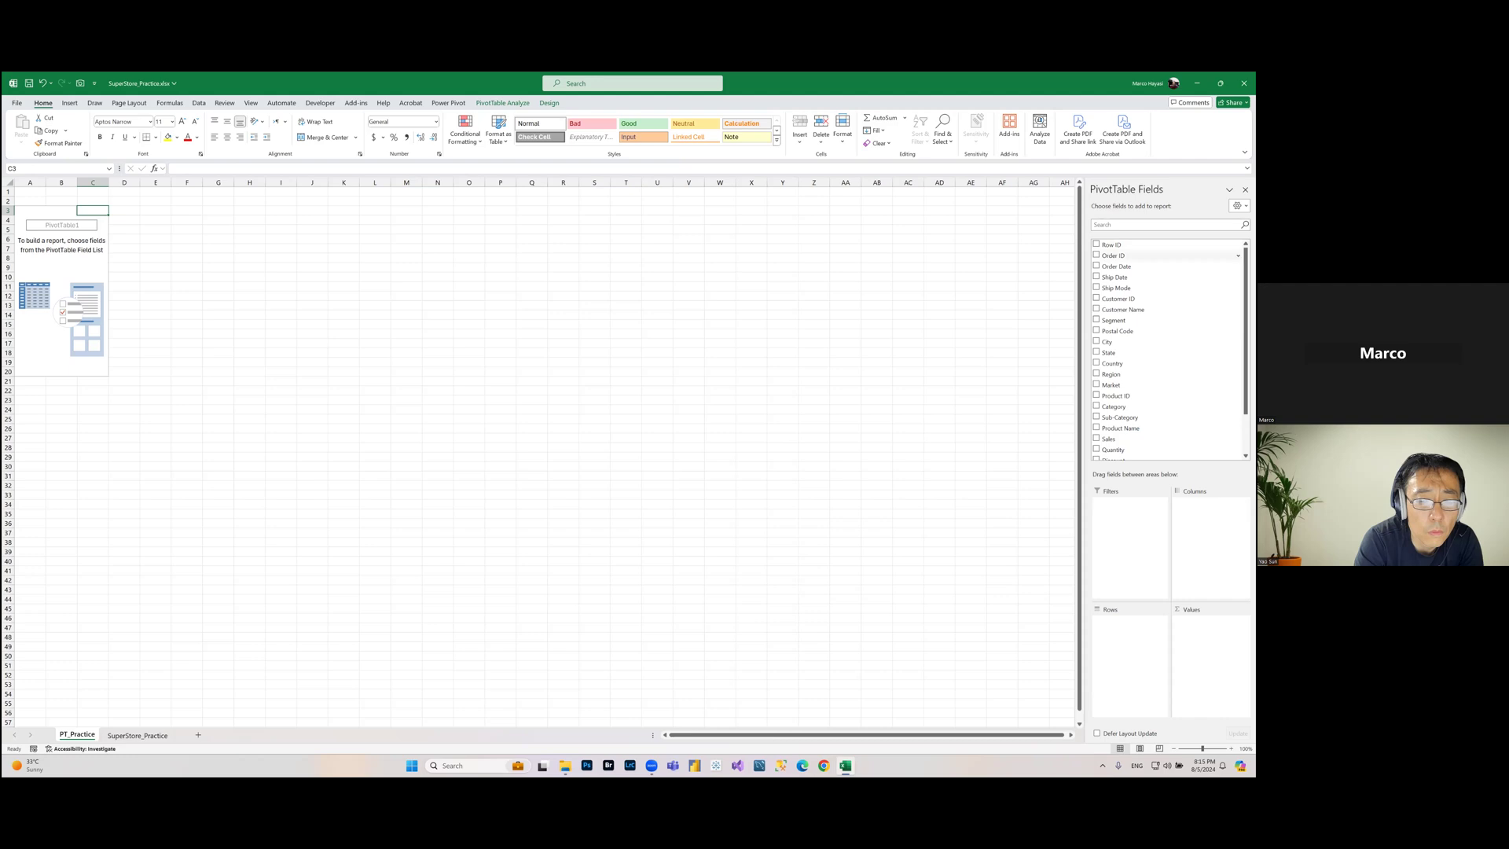
{"action": "left_click", "coordinate": [128, 735]}
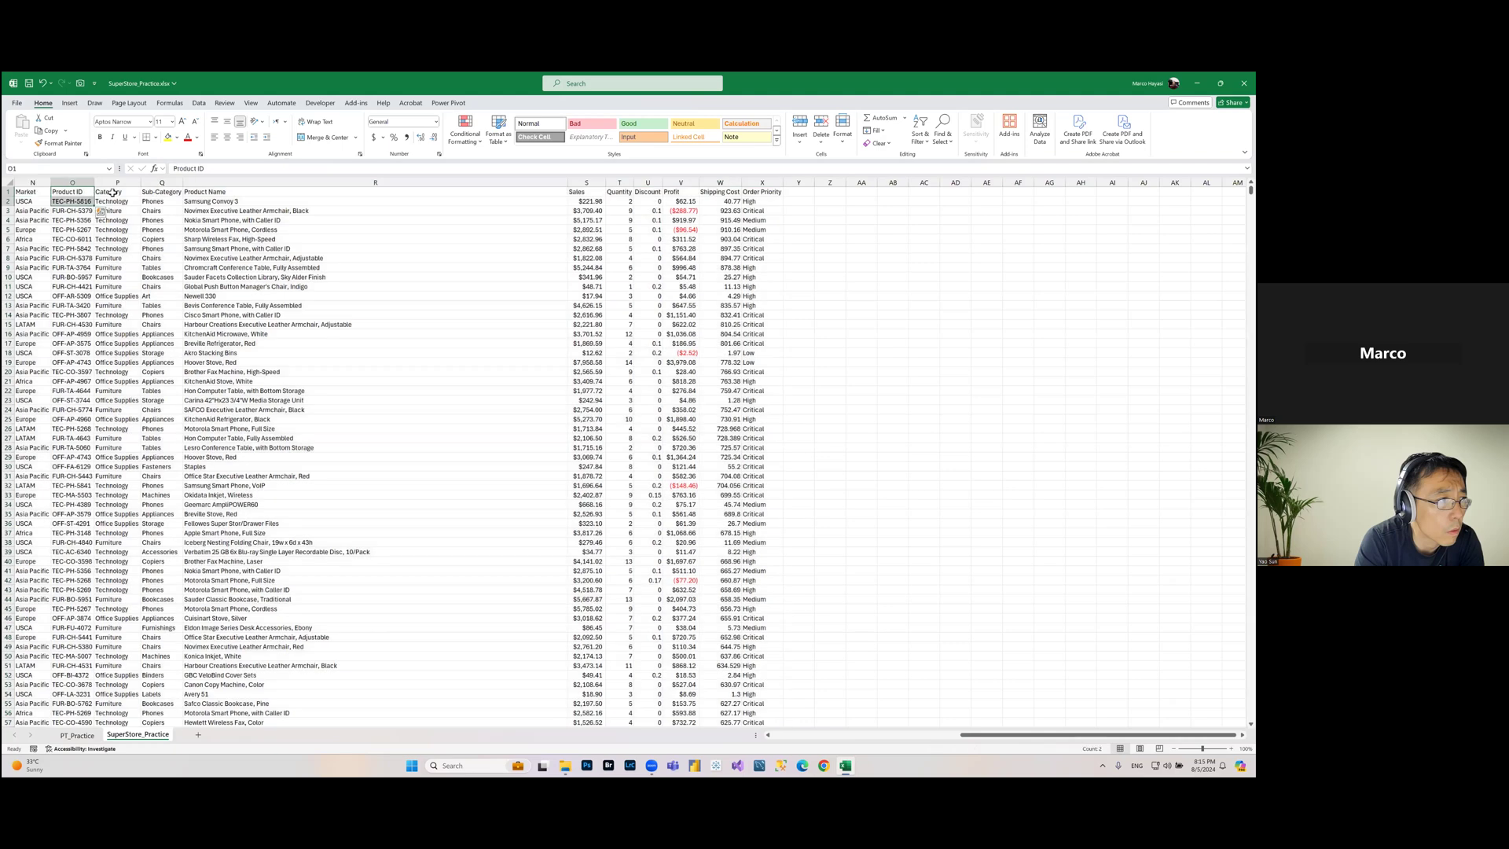
{"action": "left_click_drag", "start_coordinate": [75, 192], "coordinate": [77, 201]}
{"action": "key", "text": "Right"}
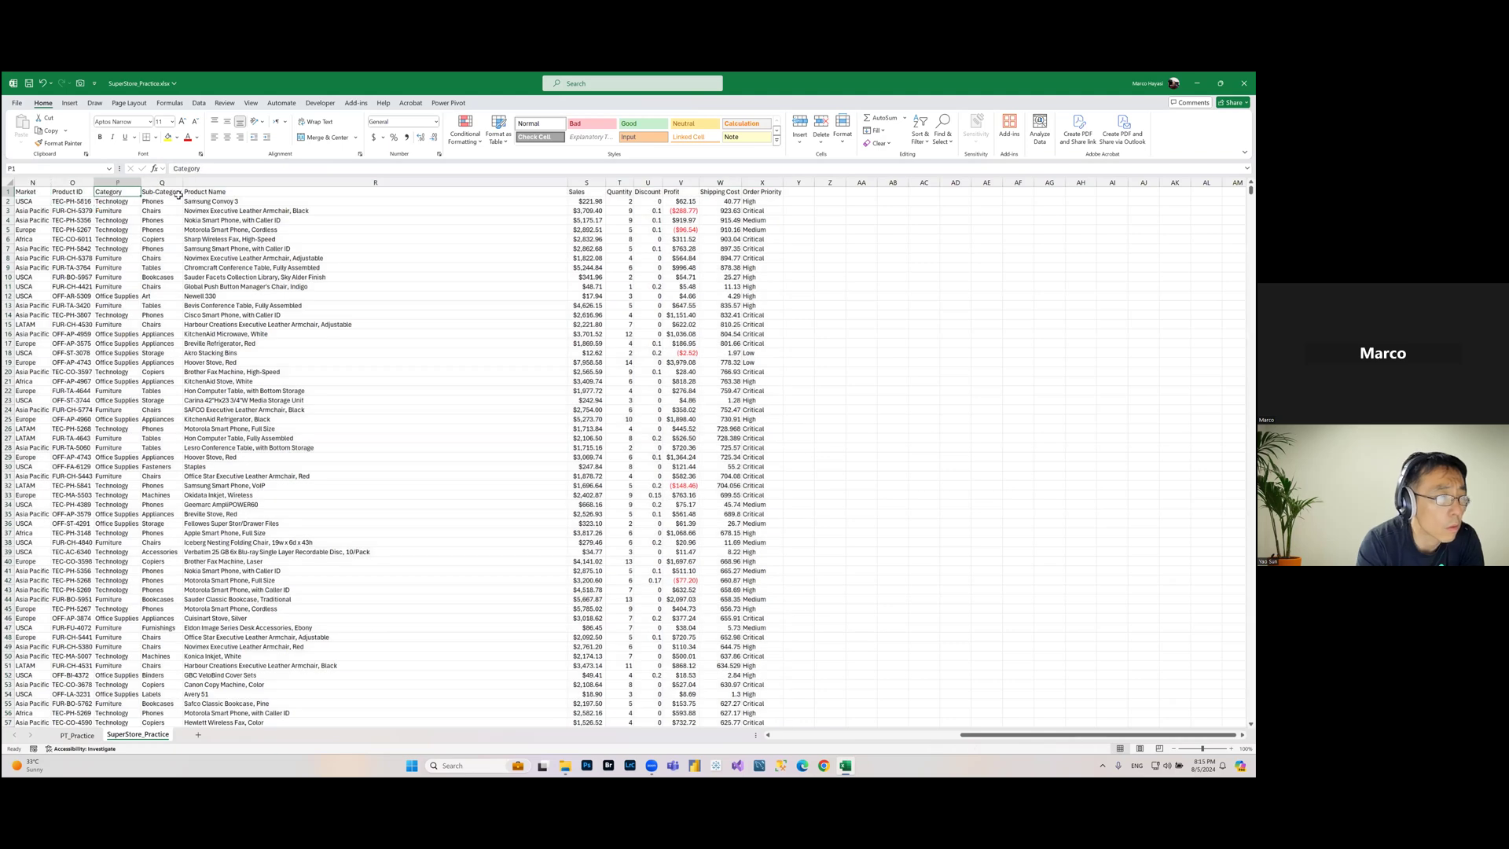
{"action": "left_click", "coordinate": [77, 736]}
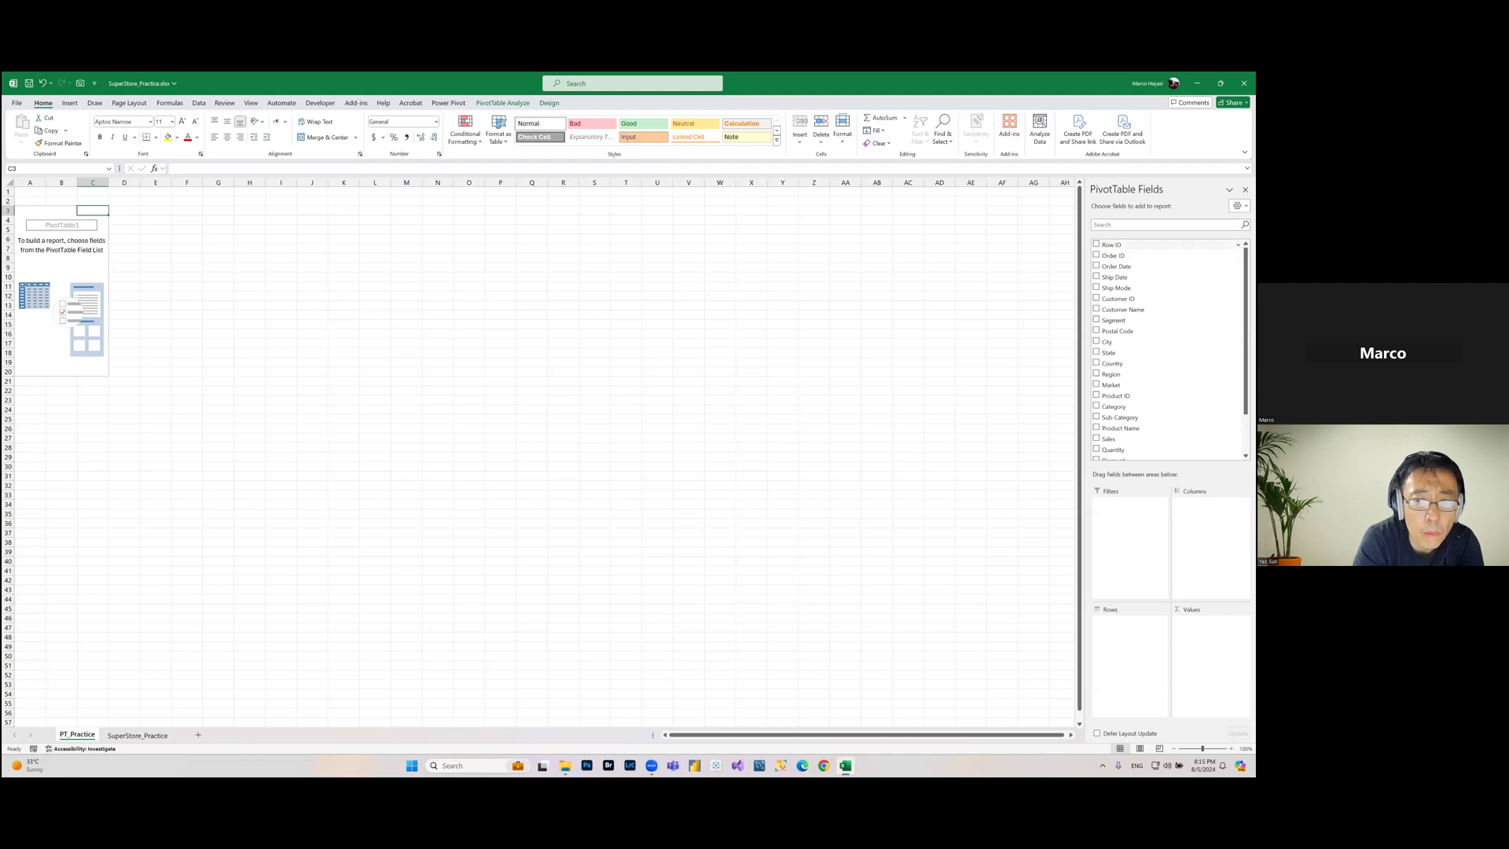
{"action": "left_click_drag", "start_coordinate": [1245, 330], "coordinate": [1245, 365]}
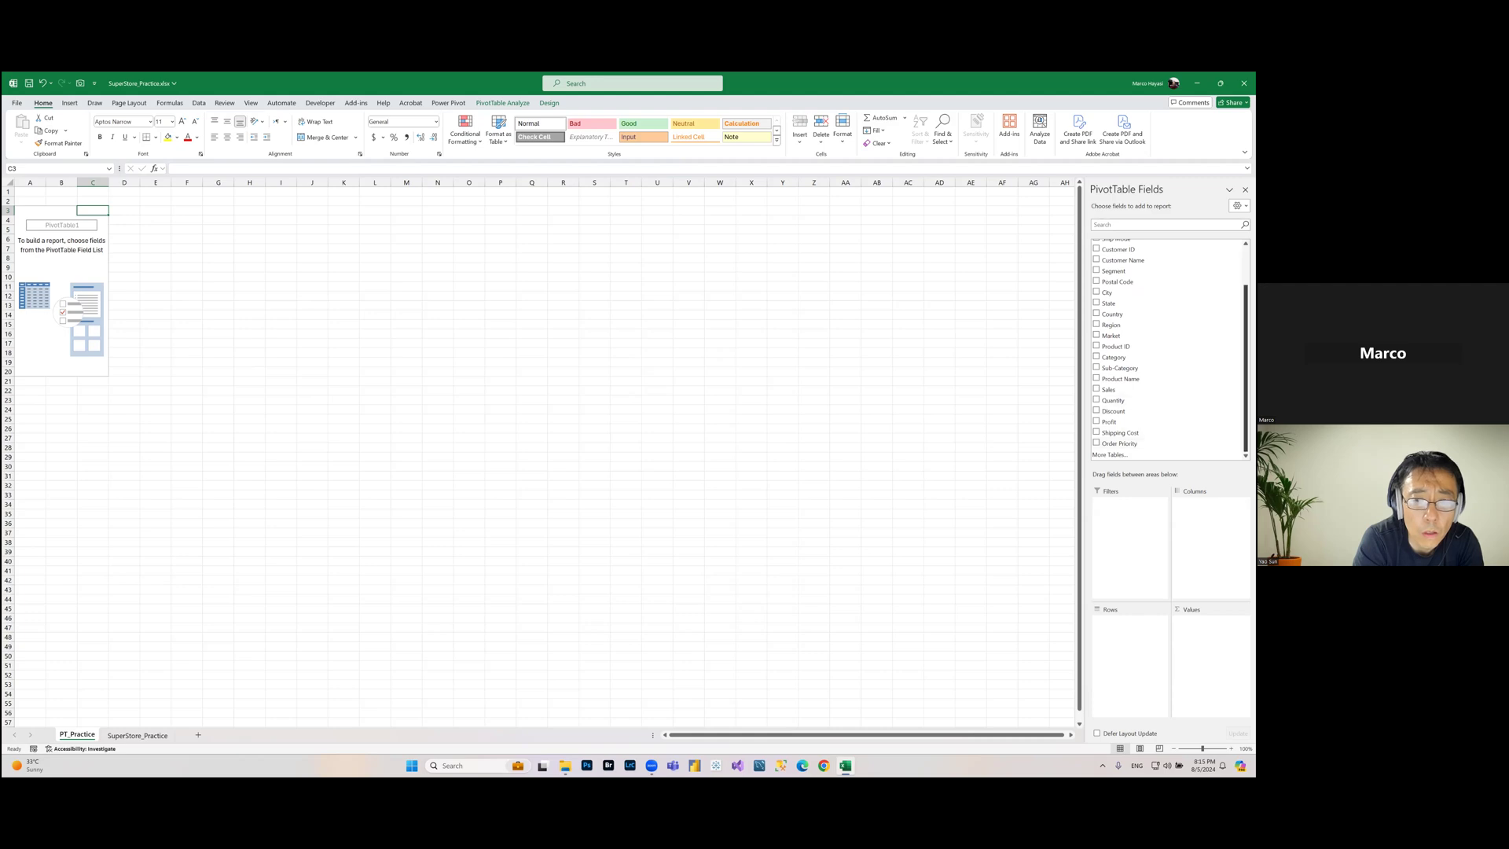
{"action": "scroll", "coordinate": [1167, 349], "scroll_direction": "up", "scroll_amount": 2}
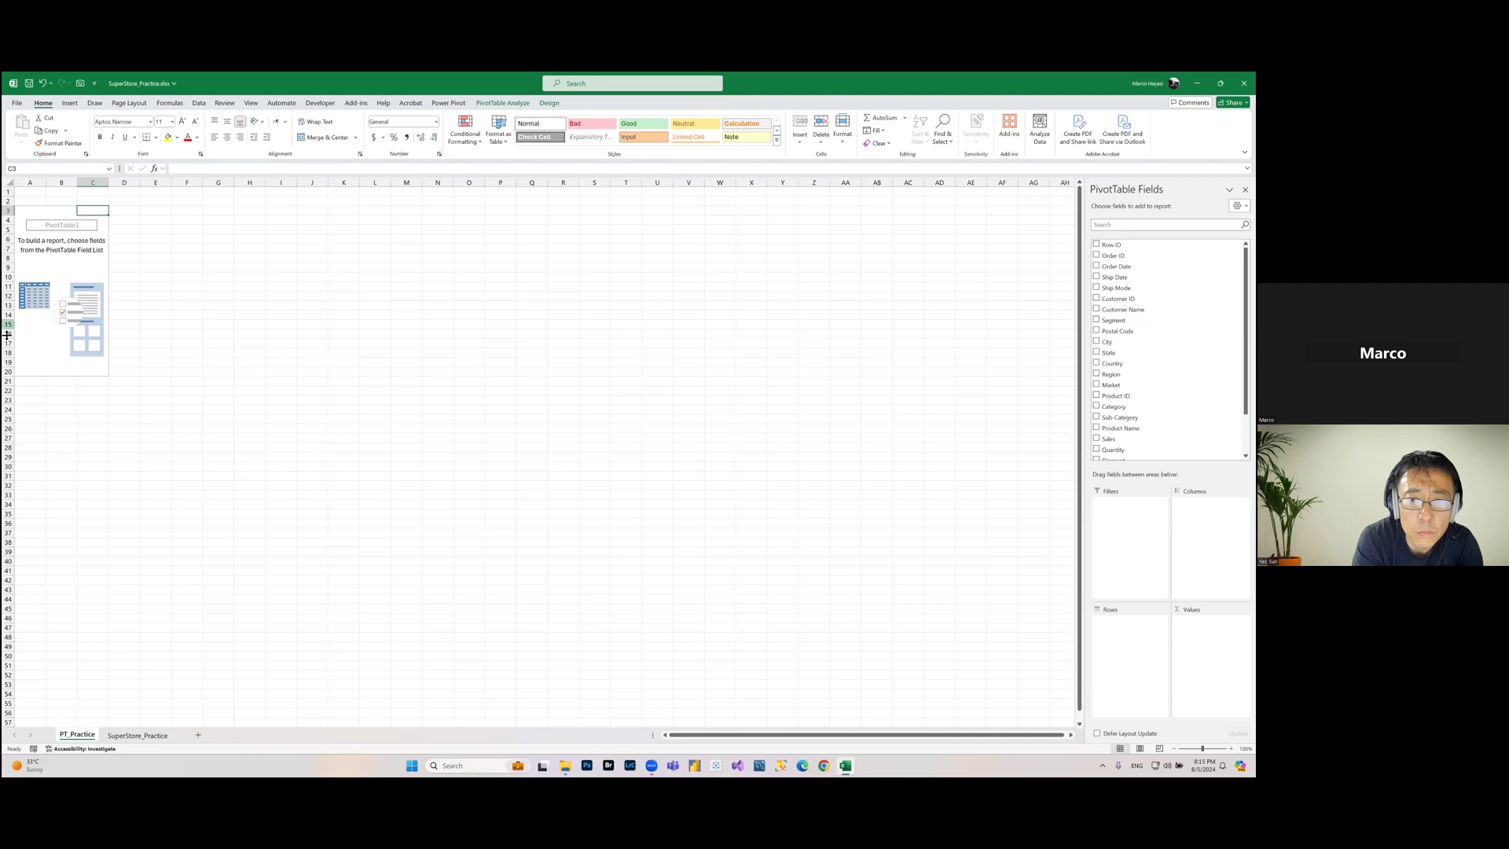
{"action": "left_click_drag", "start_coordinate": [36, 211], "coordinate": [99, 373]}
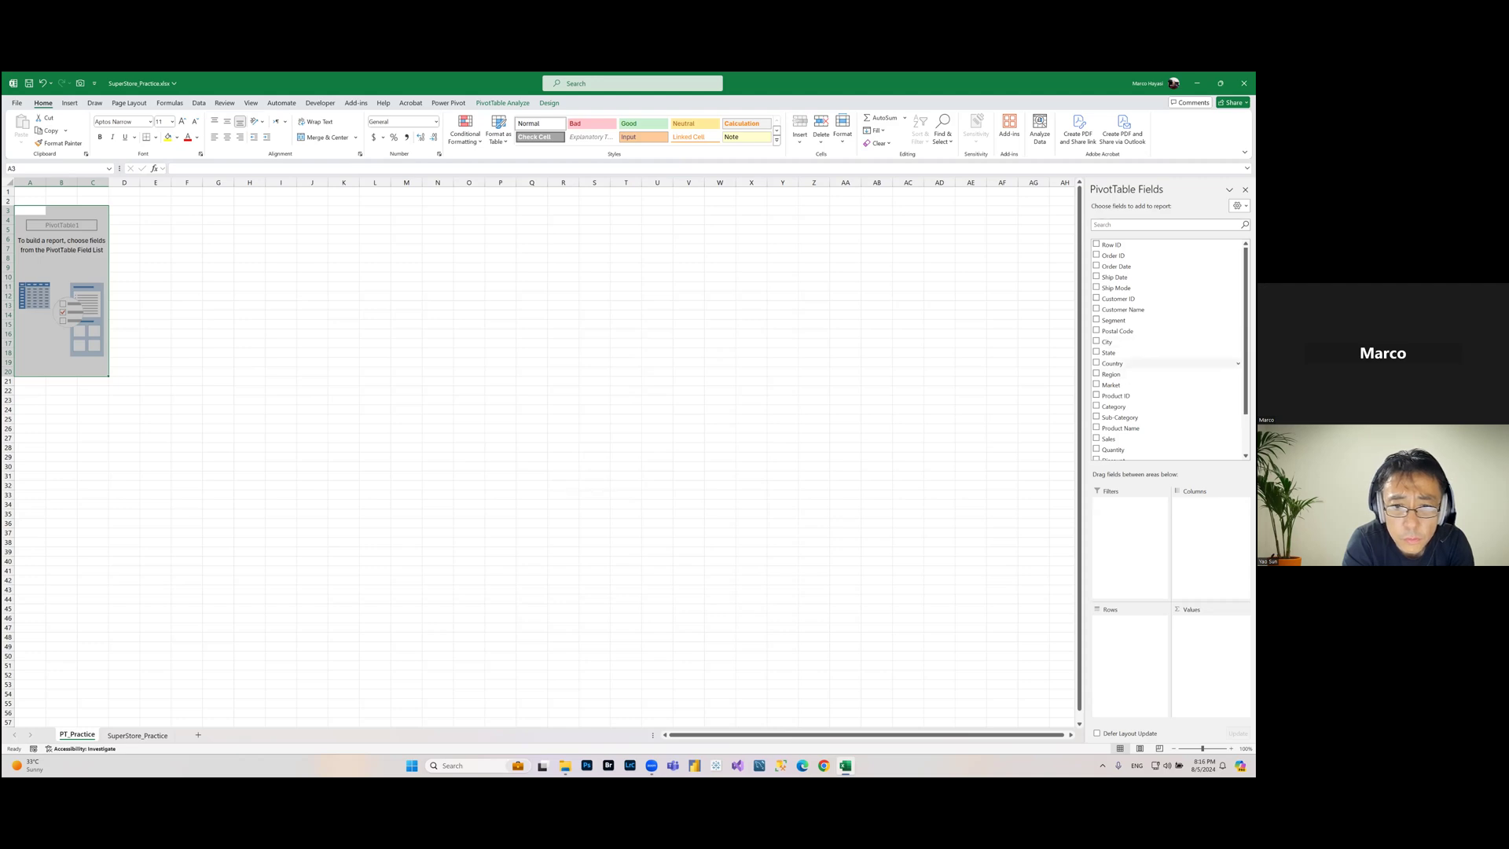
Step: Add the Country field to the PivotTable rows
{"action": "left_click", "coordinate": [1113, 363]}
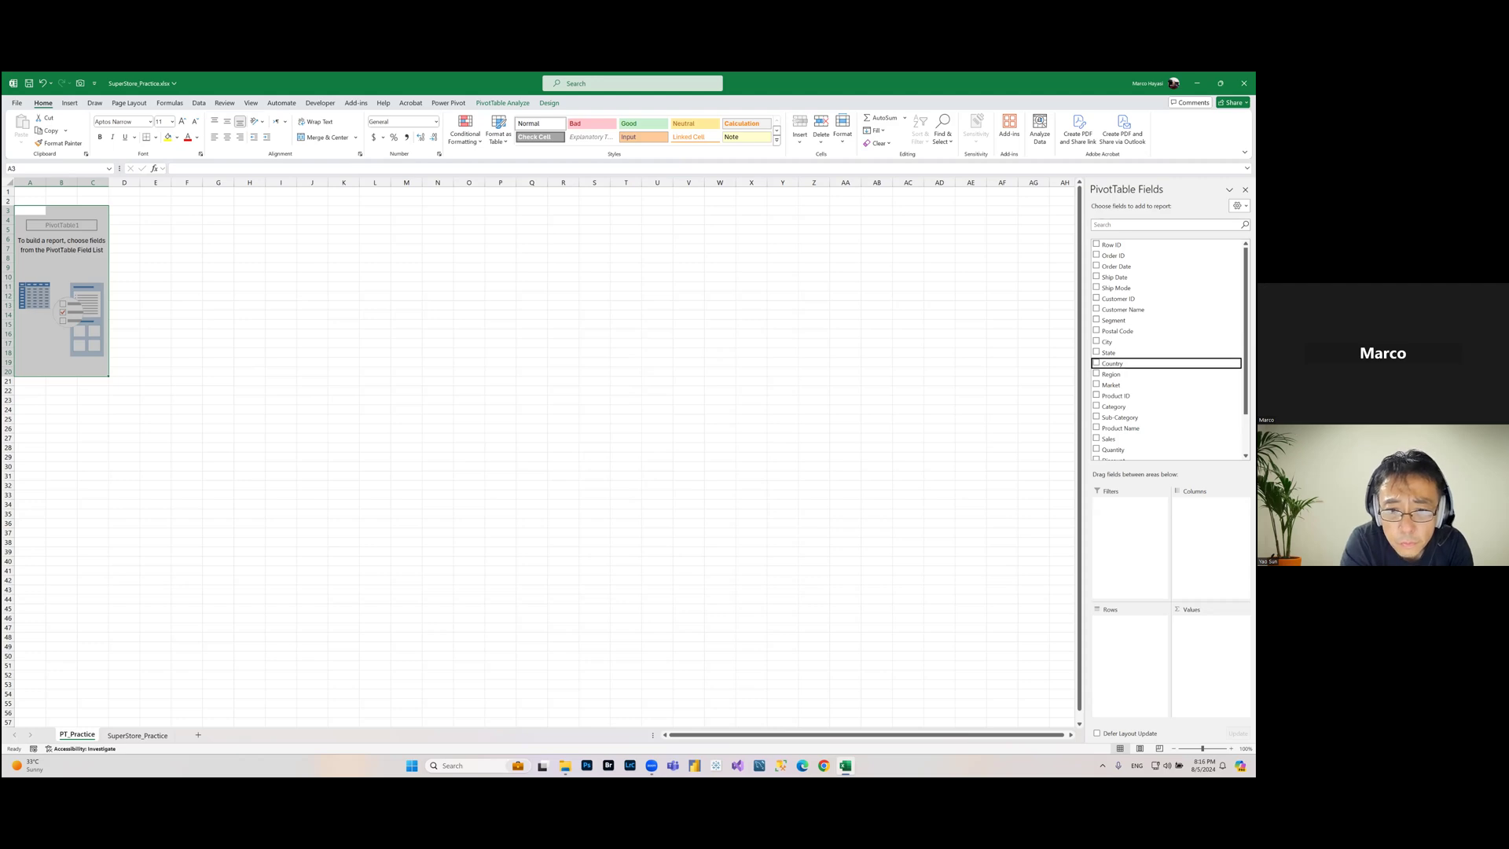
{"action": "scroll", "coordinate": [1168, 350], "scroll_direction": "down", "scroll_amount": 1}
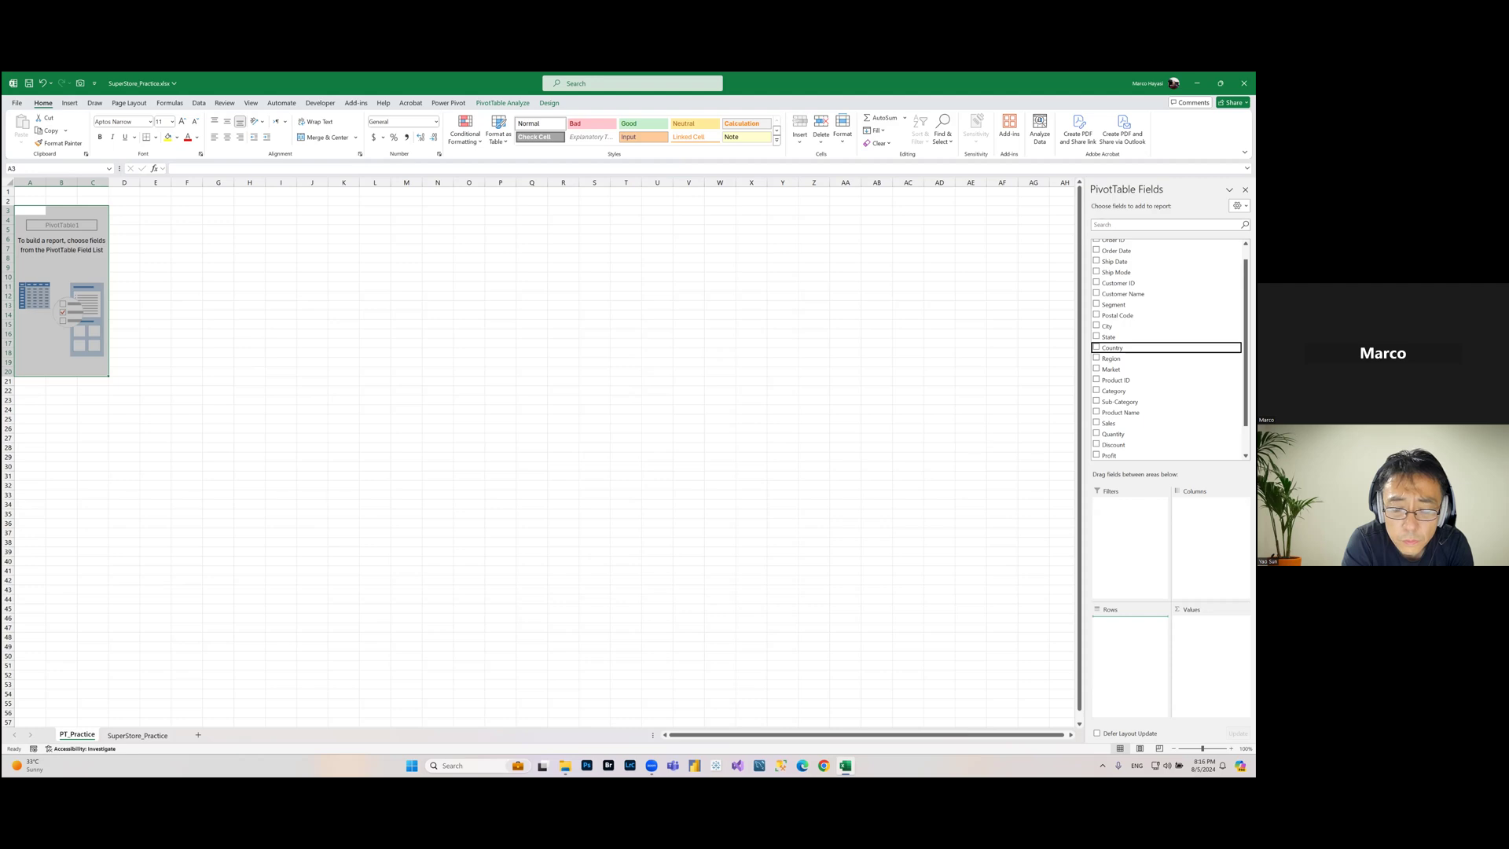
{"action": "left_click", "coordinate": [1096, 348]}
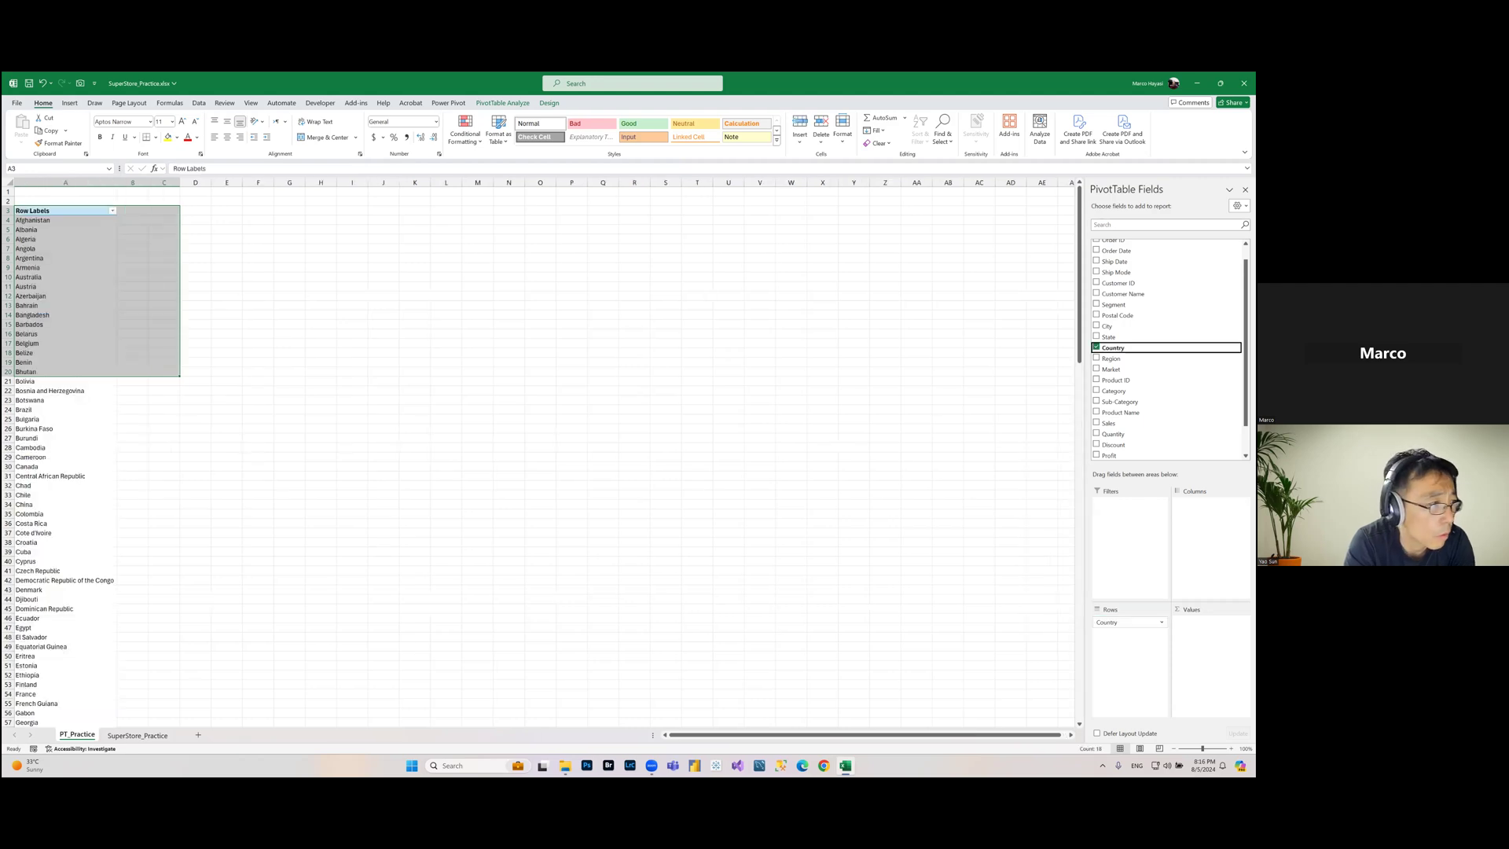
Step: Add the Profit field to the PivotTable values area
{"action": "left_click", "coordinate": [409, 316]}
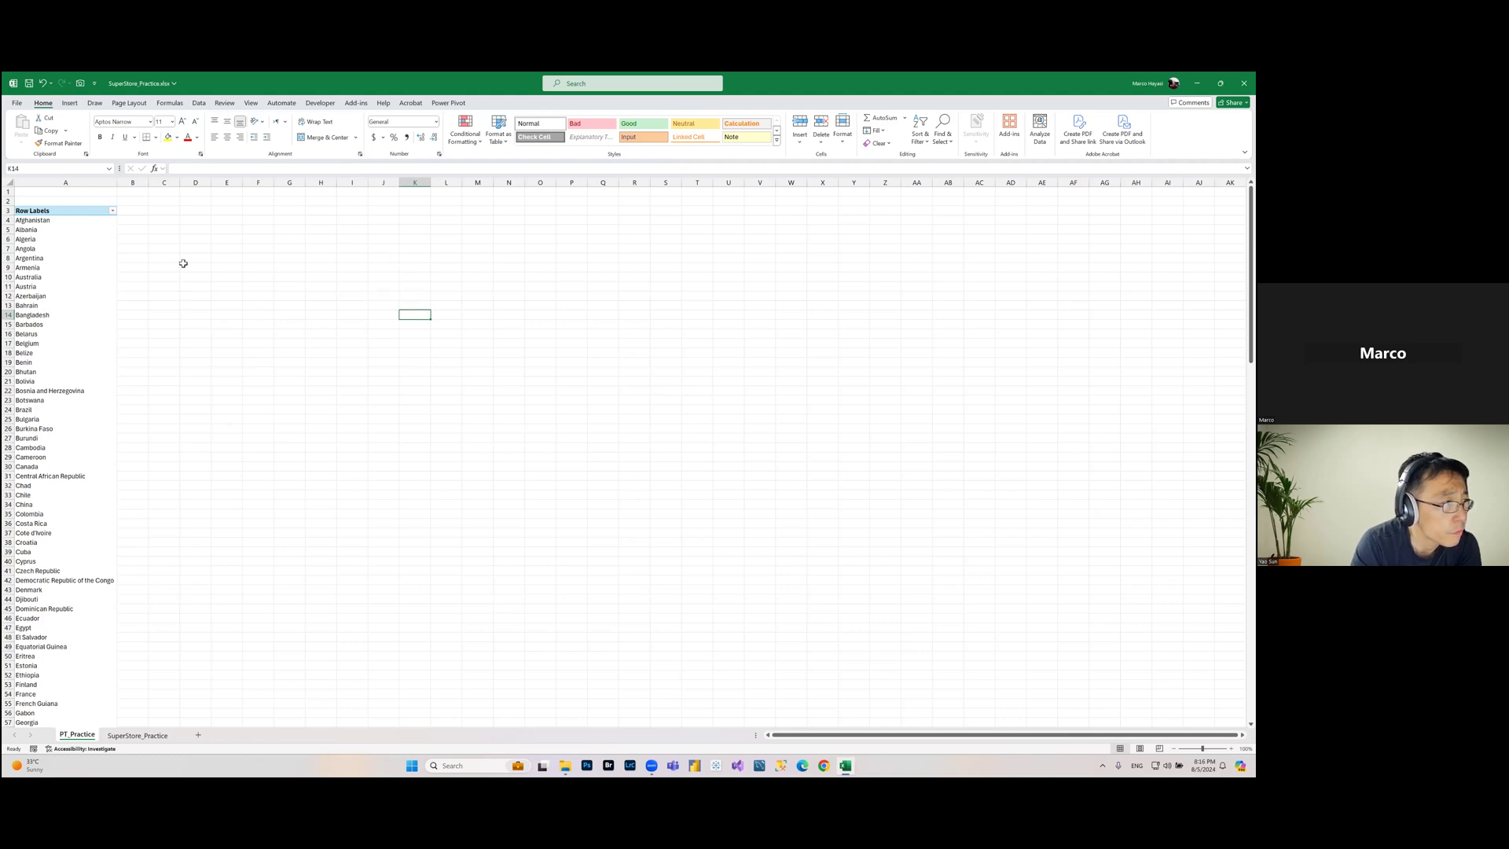
{"action": "left_click", "coordinate": [475, 268]}
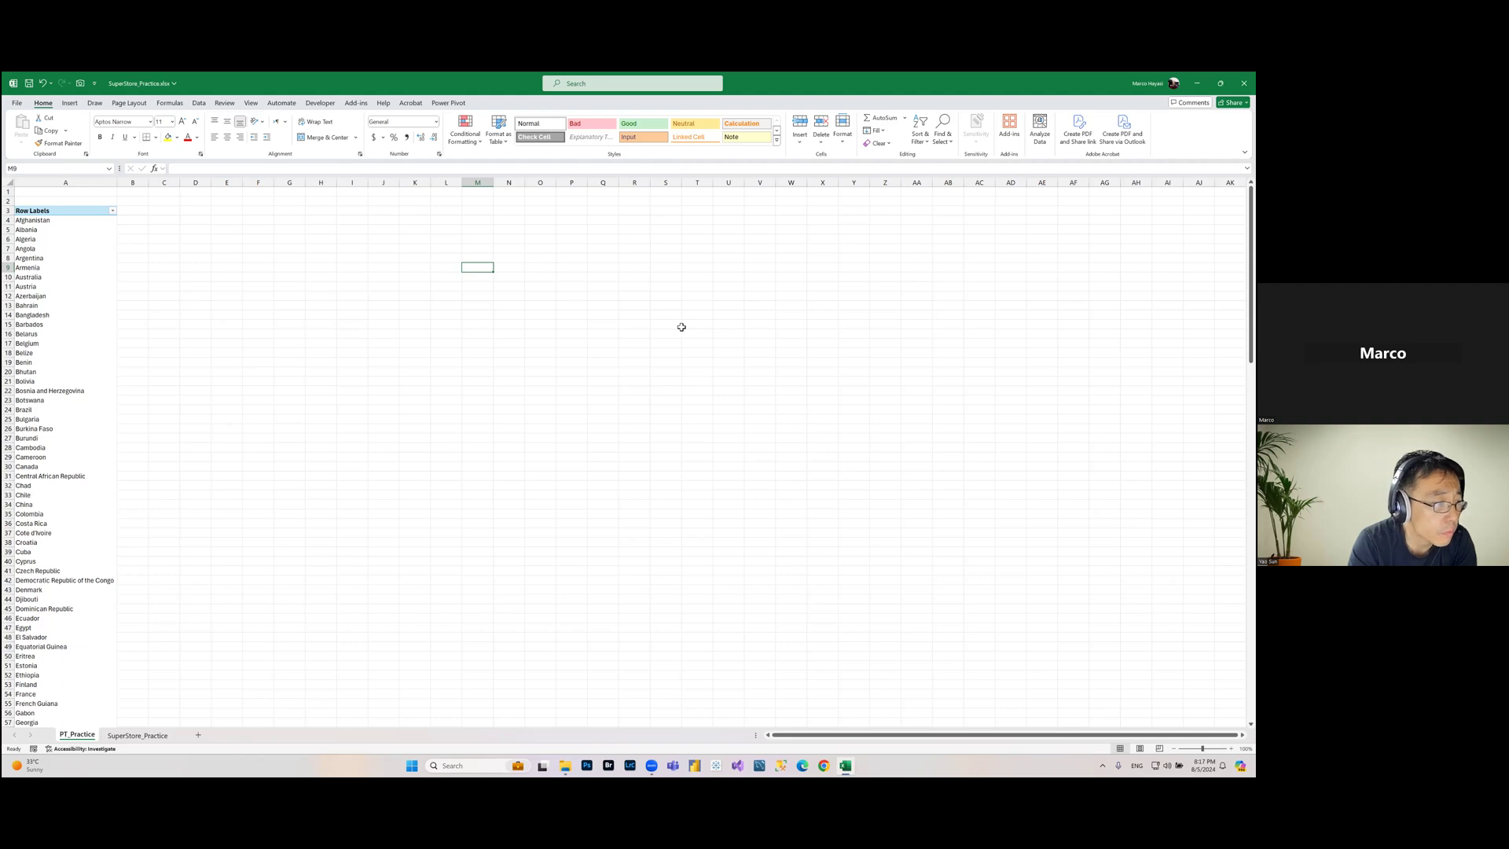
{"action": "left_click", "coordinate": [50, 231]}
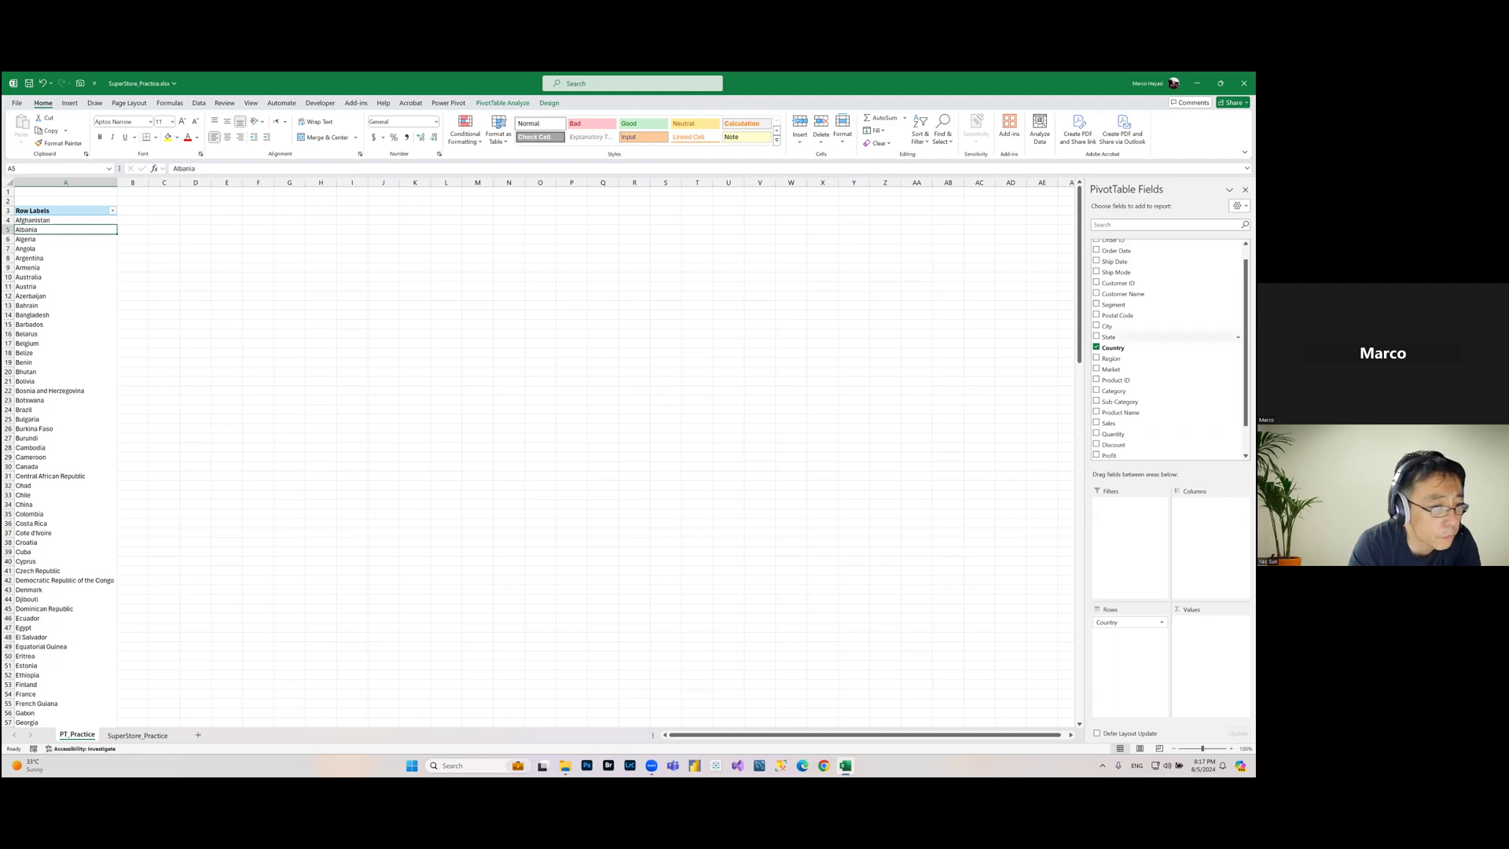
{"action": "scroll", "coordinate": [1167, 350], "scroll_direction": "down", "scroll_amount": 2}
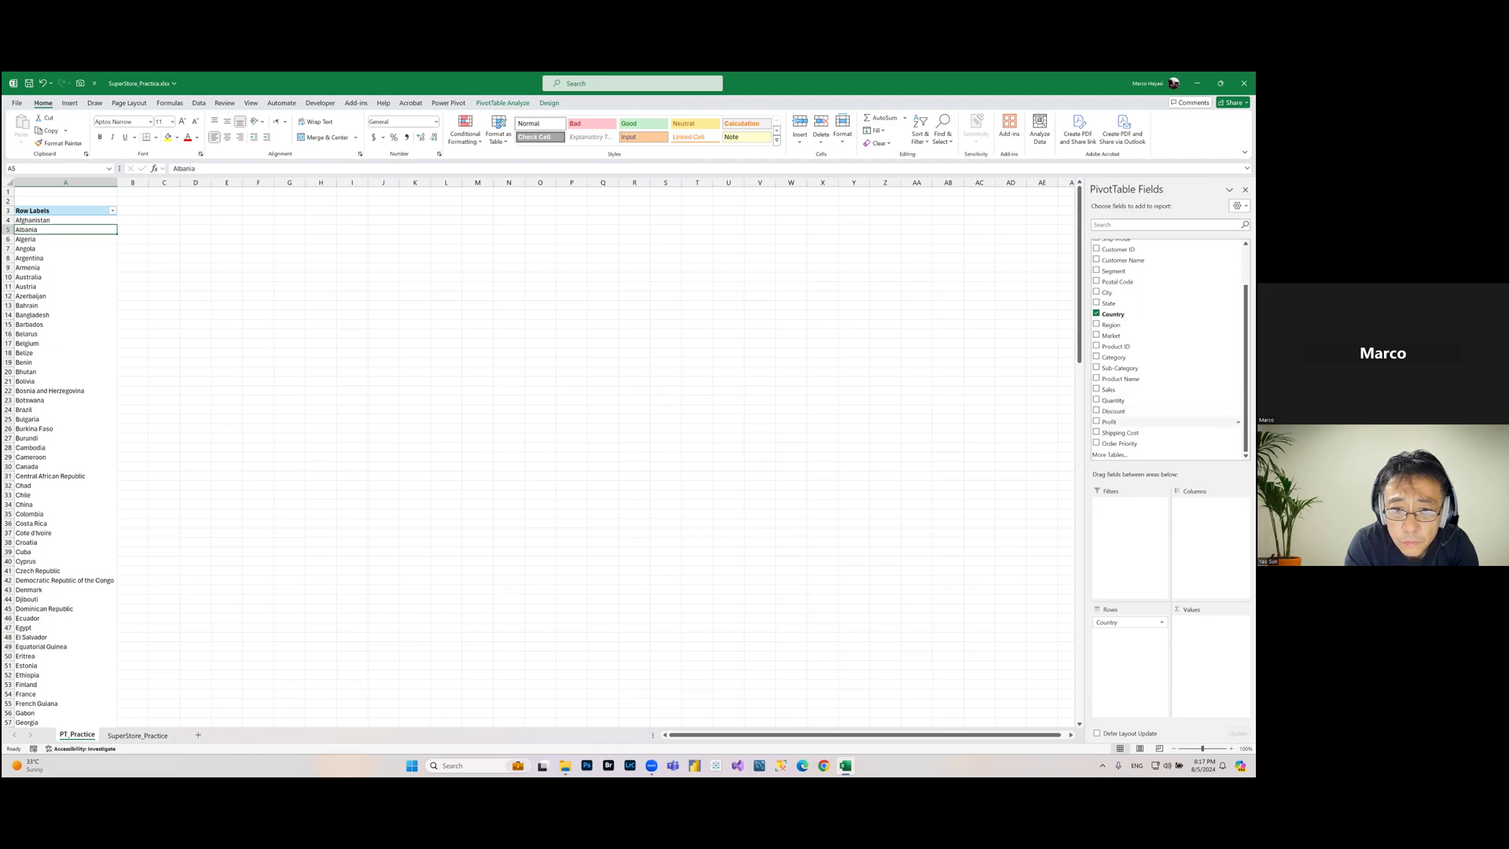
{"action": "left_click_drag", "start_coordinate": [1110, 422], "coordinate": [1210, 644]}
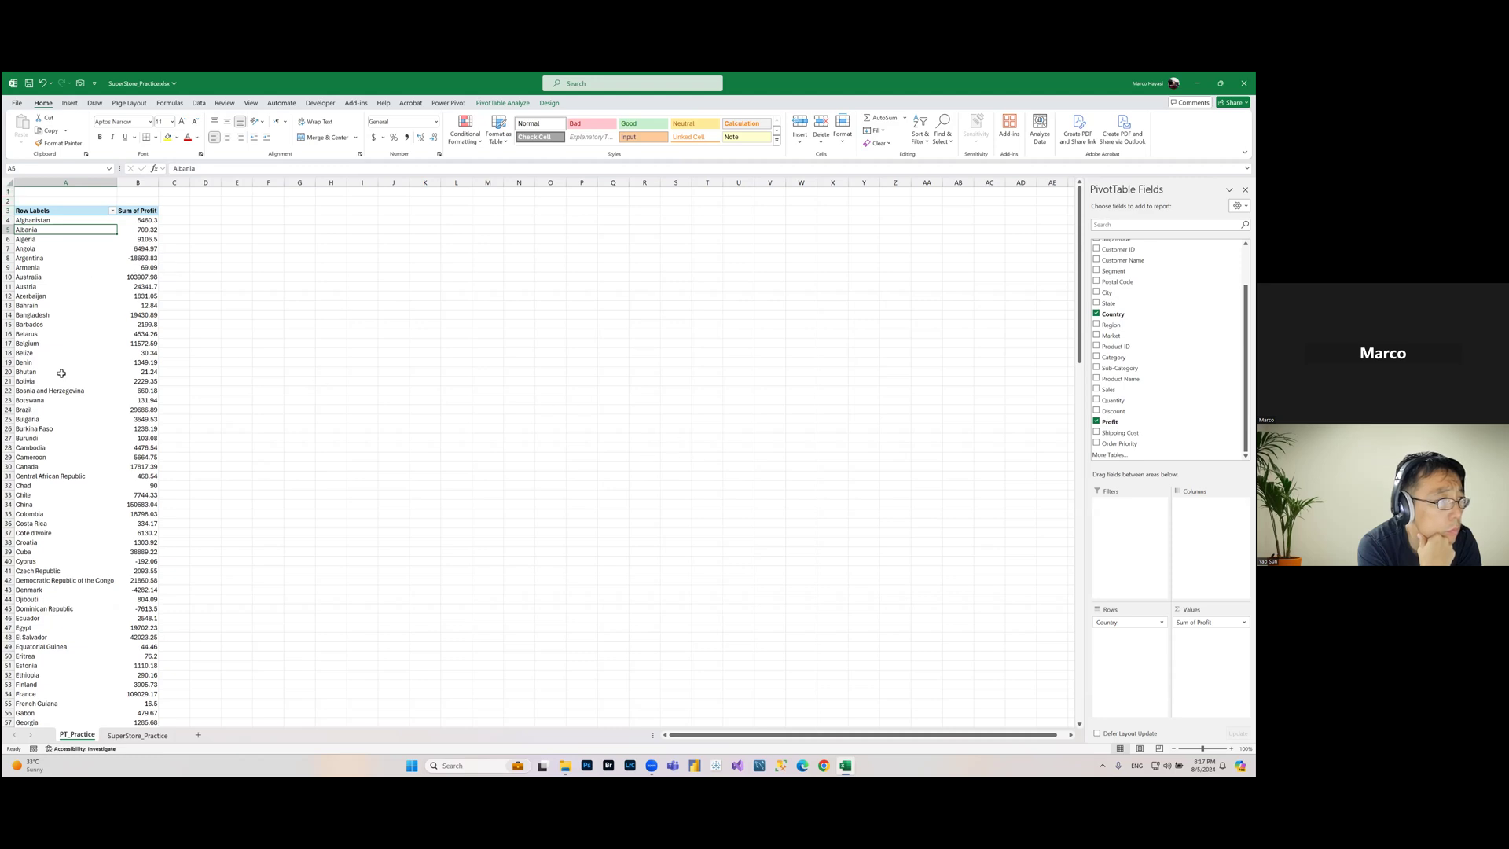
{"action": "left_click", "coordinate": [143, 222]}
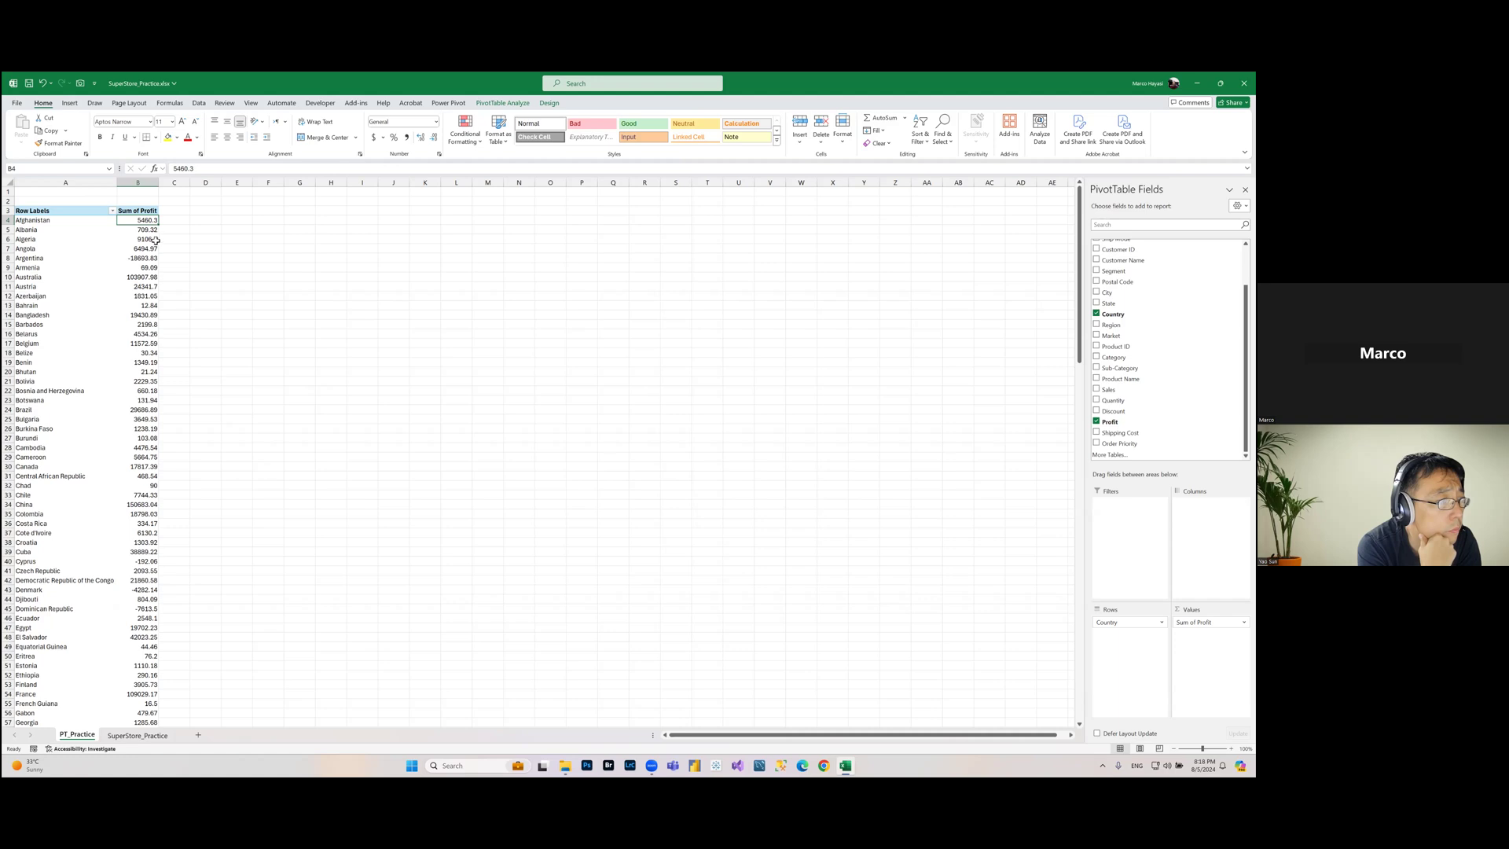
{"action": "mouse_move", "coordinate": [149, 250]}
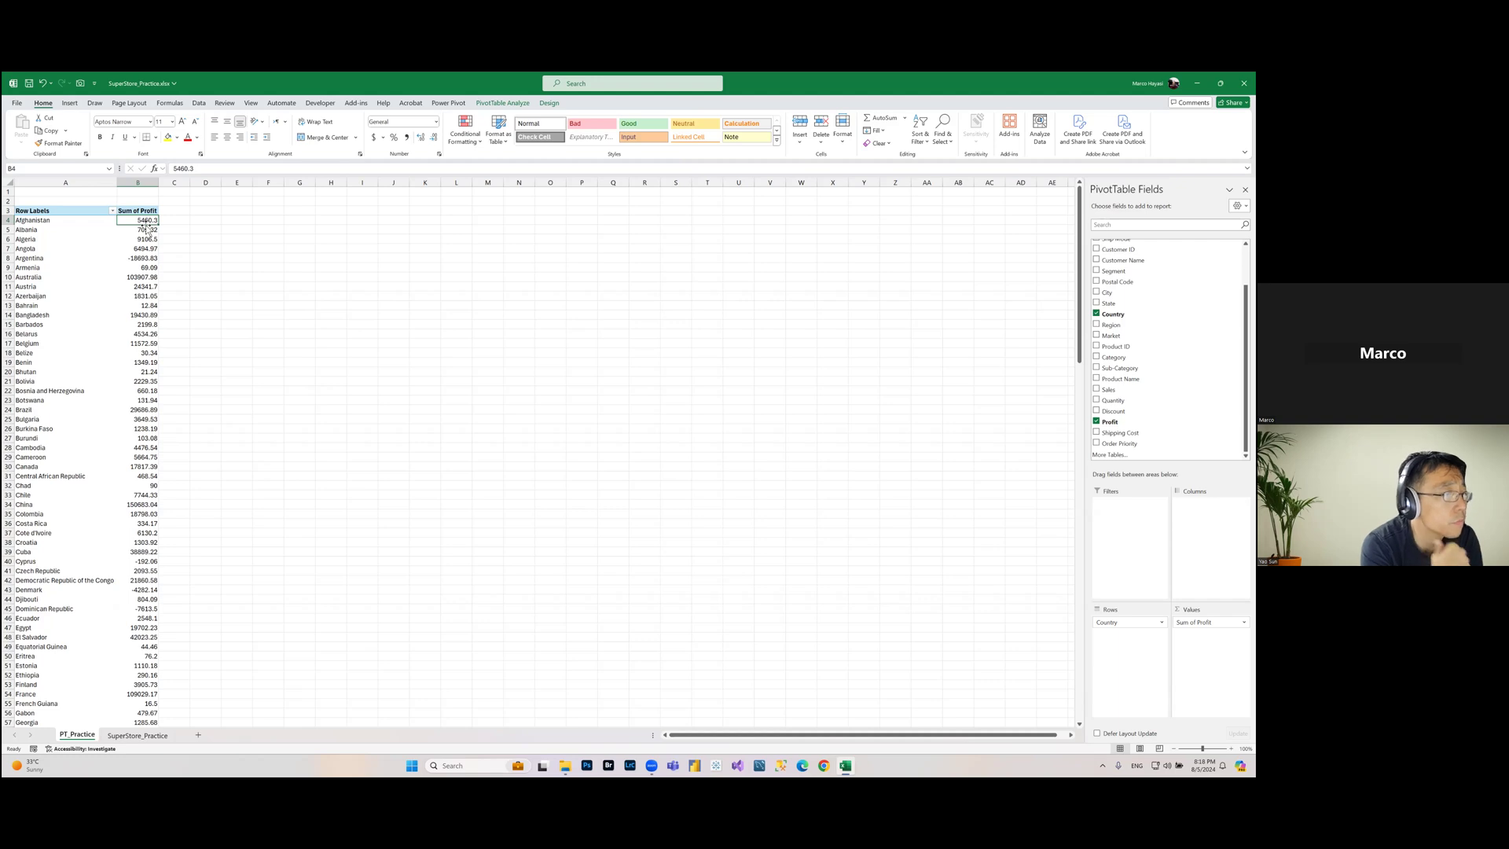
{"action": "left_click", "coordinate": [150, 267]}
{"action": "left_click", "coordinate": [132, 363]}
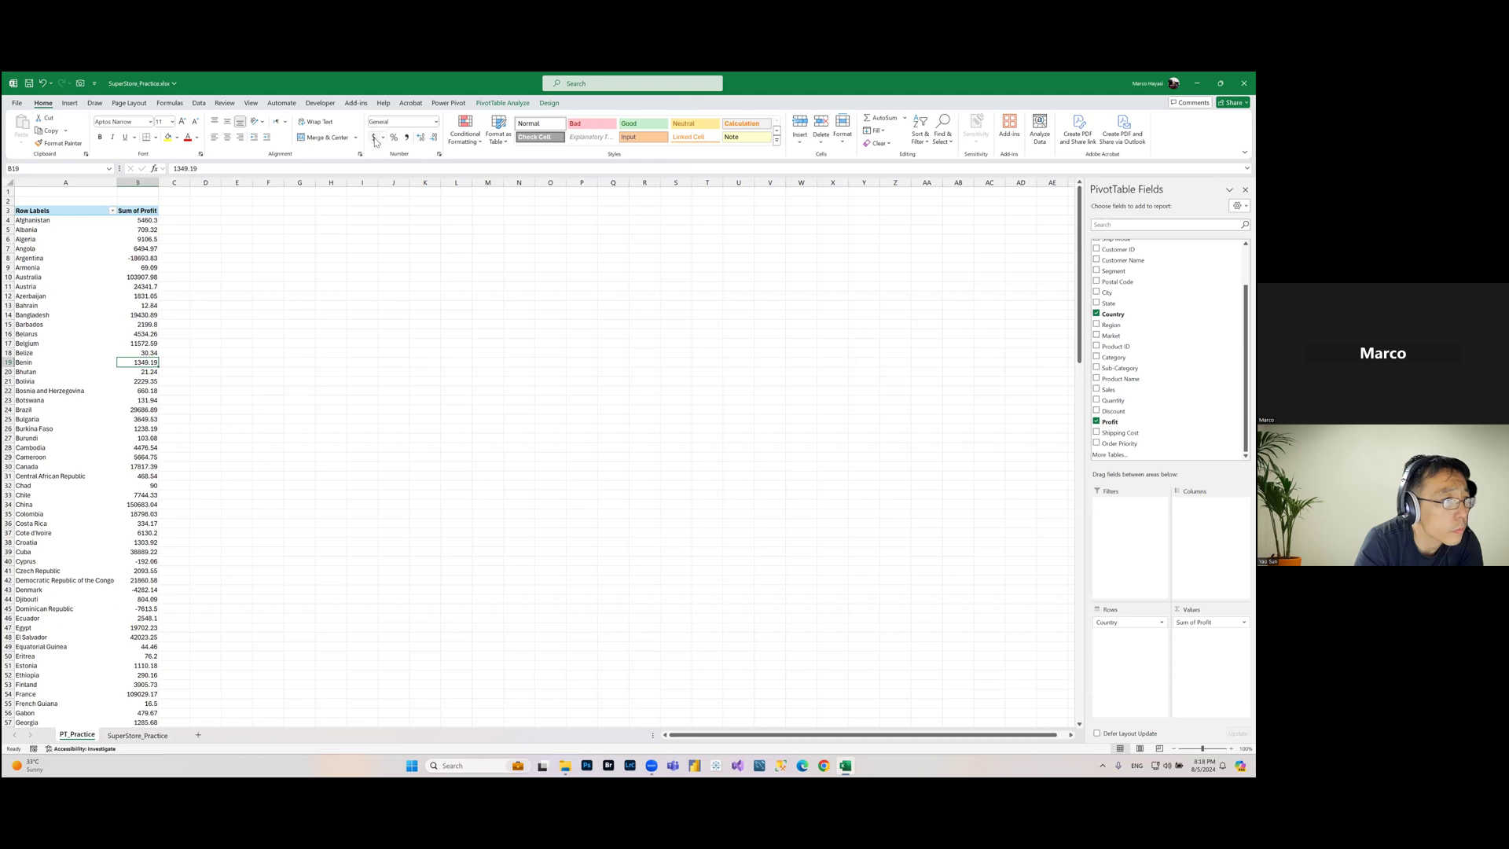
{"action": "left_click", "coordinate": [438, 125]}
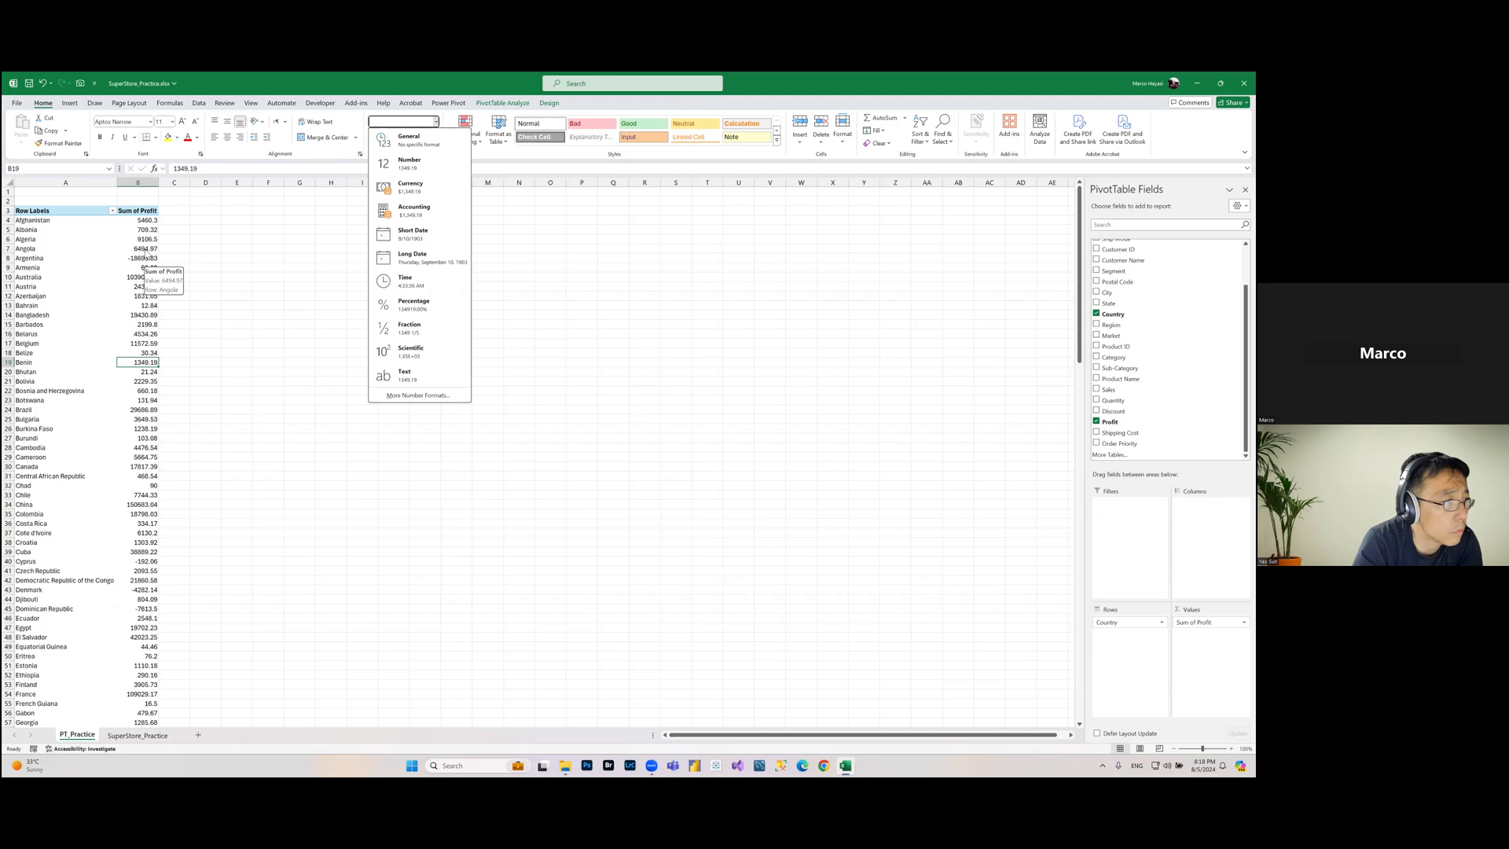
{"action": "key", "text": "Escape"}
{"action": "left_click", "coordinate": [149, 220]}
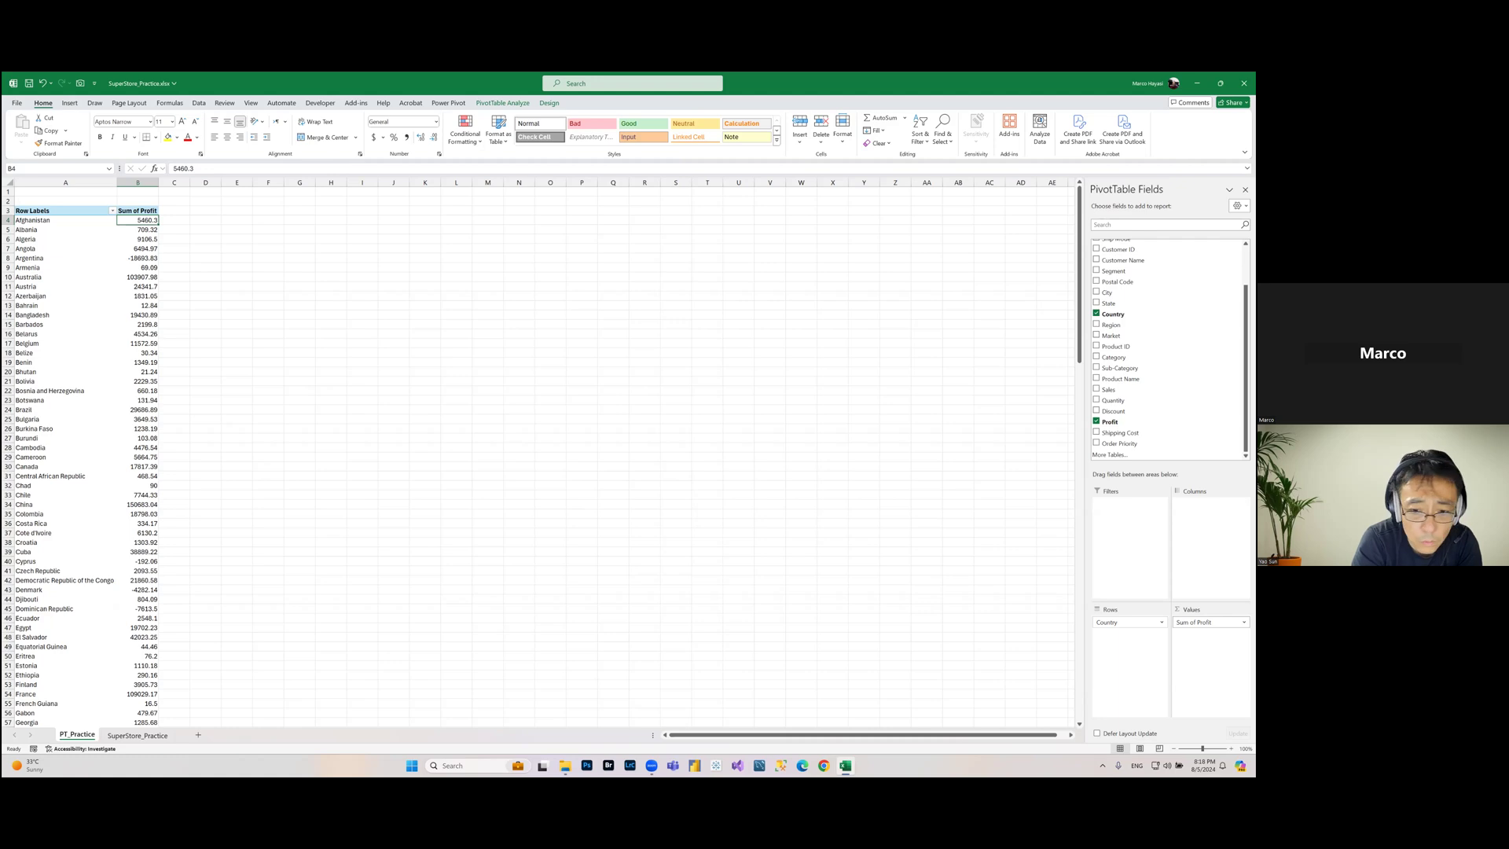
Step: Format the Sum of Profit values as Currency with 2 decimal places and rename the field Total Profit
{"action": "left_click", "coordinate": [1210, 622]}
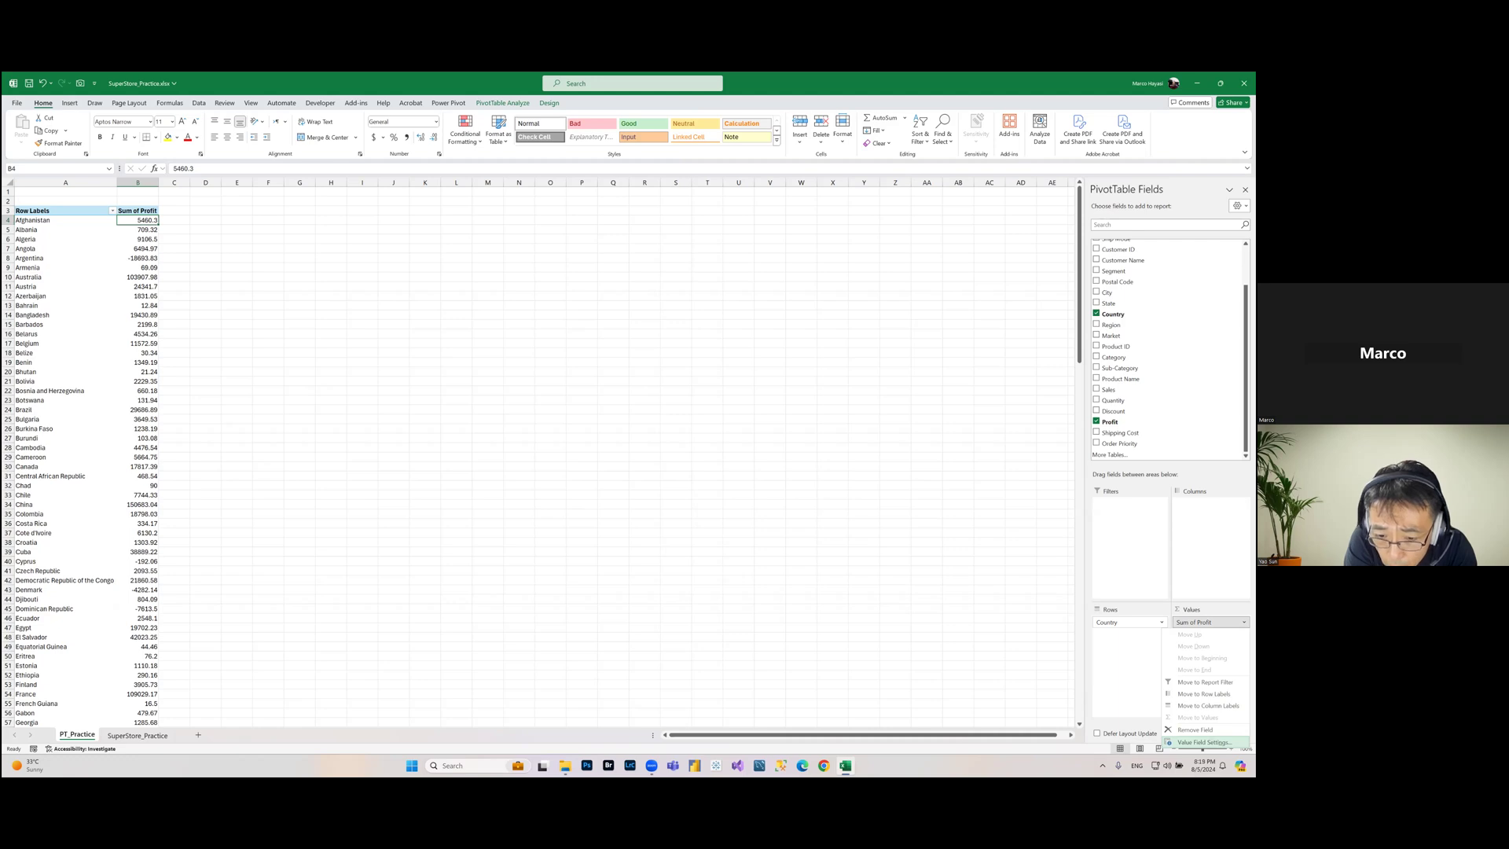
{"action": "left_click", "coordinate": [1202, 742]}
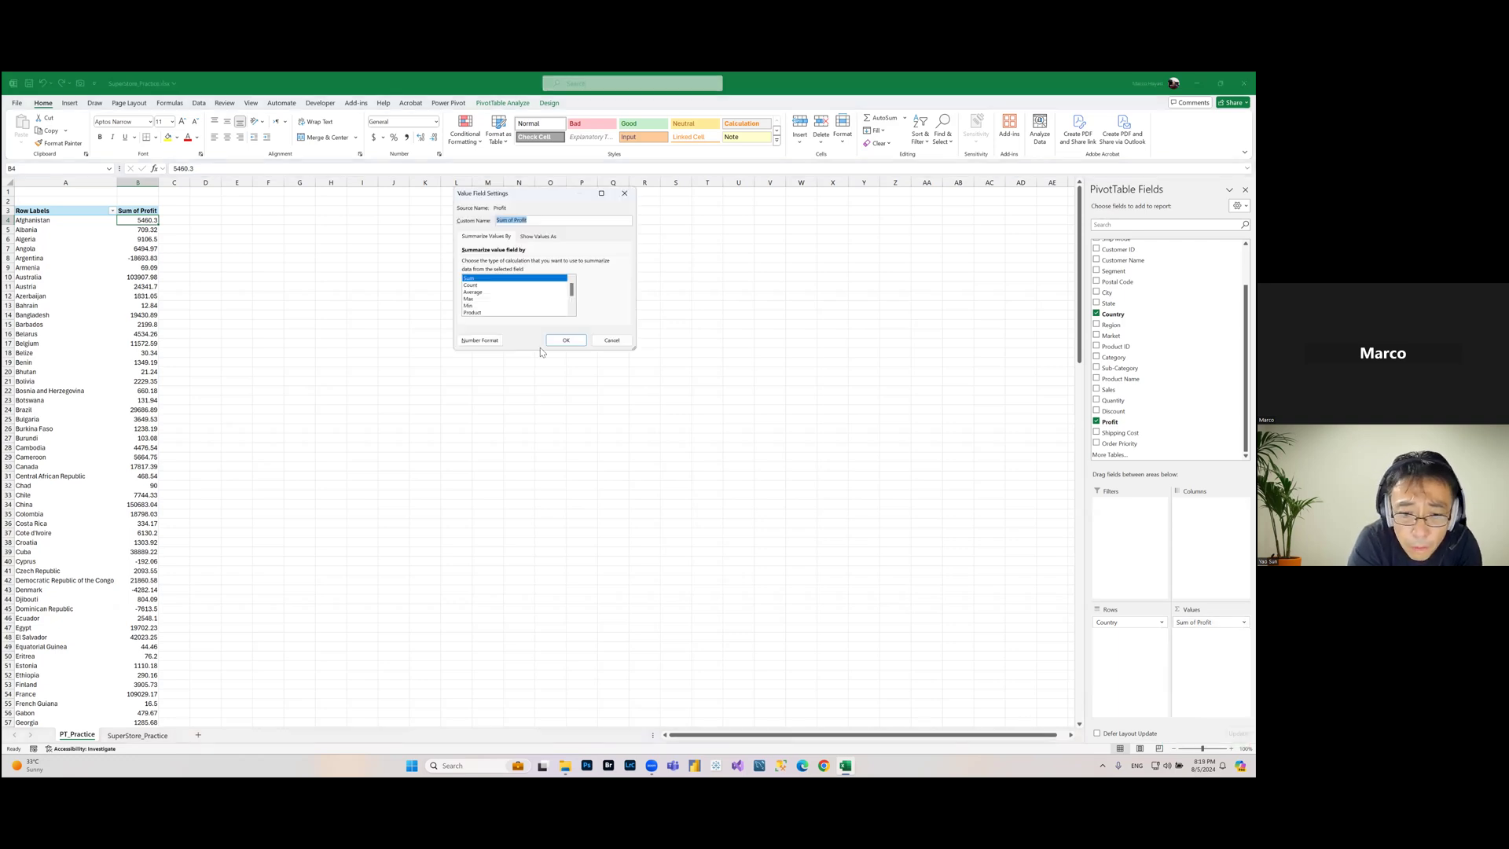
{"action": "left_click_drag", "start_coordinate": [544, 191], "coordinate": [490, 266]}
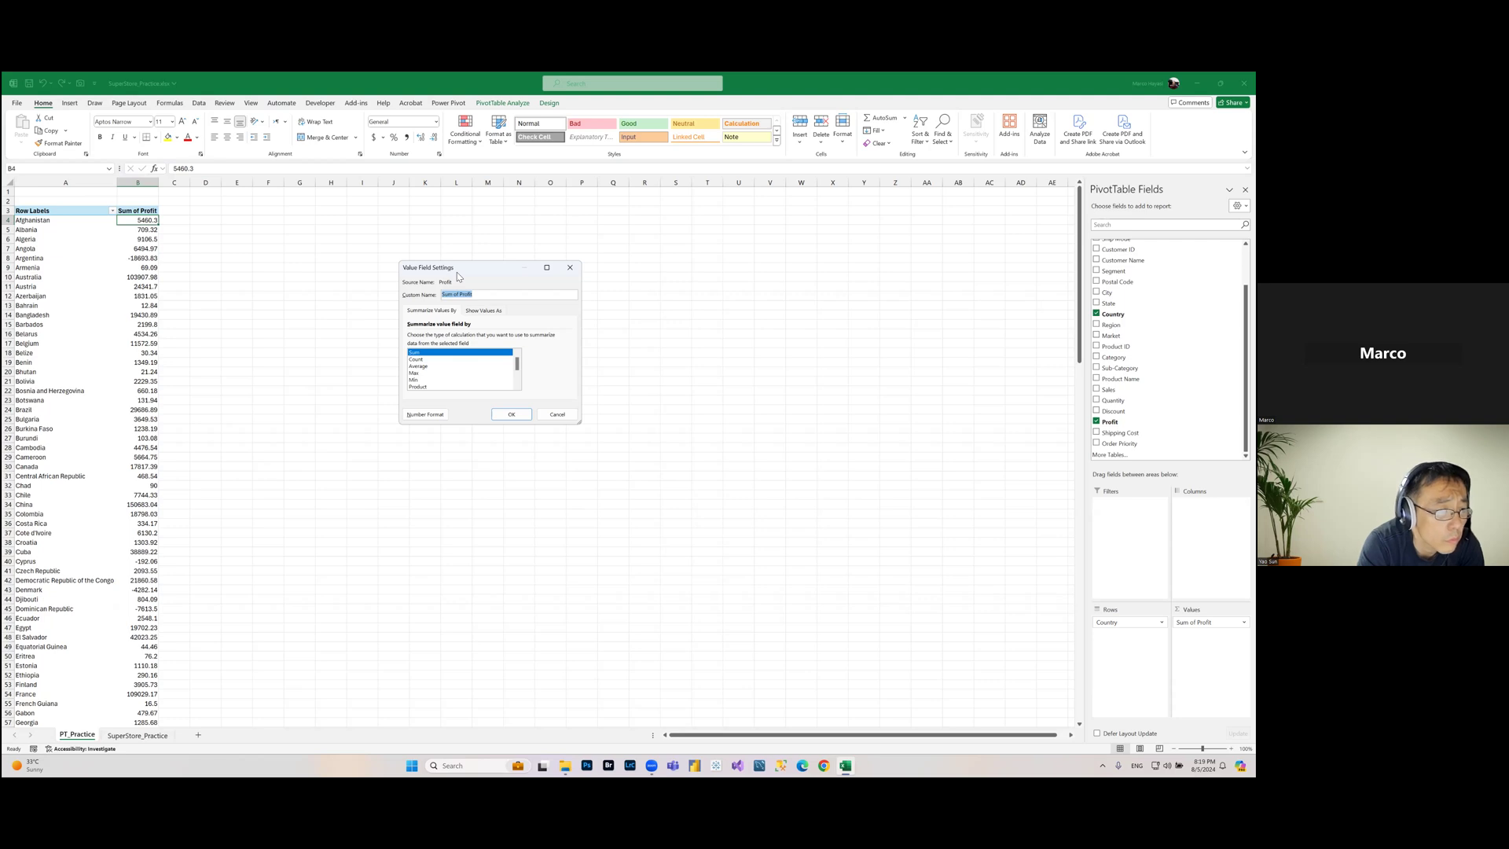
{"action": "left_click", "coordinate": [427, 416]}
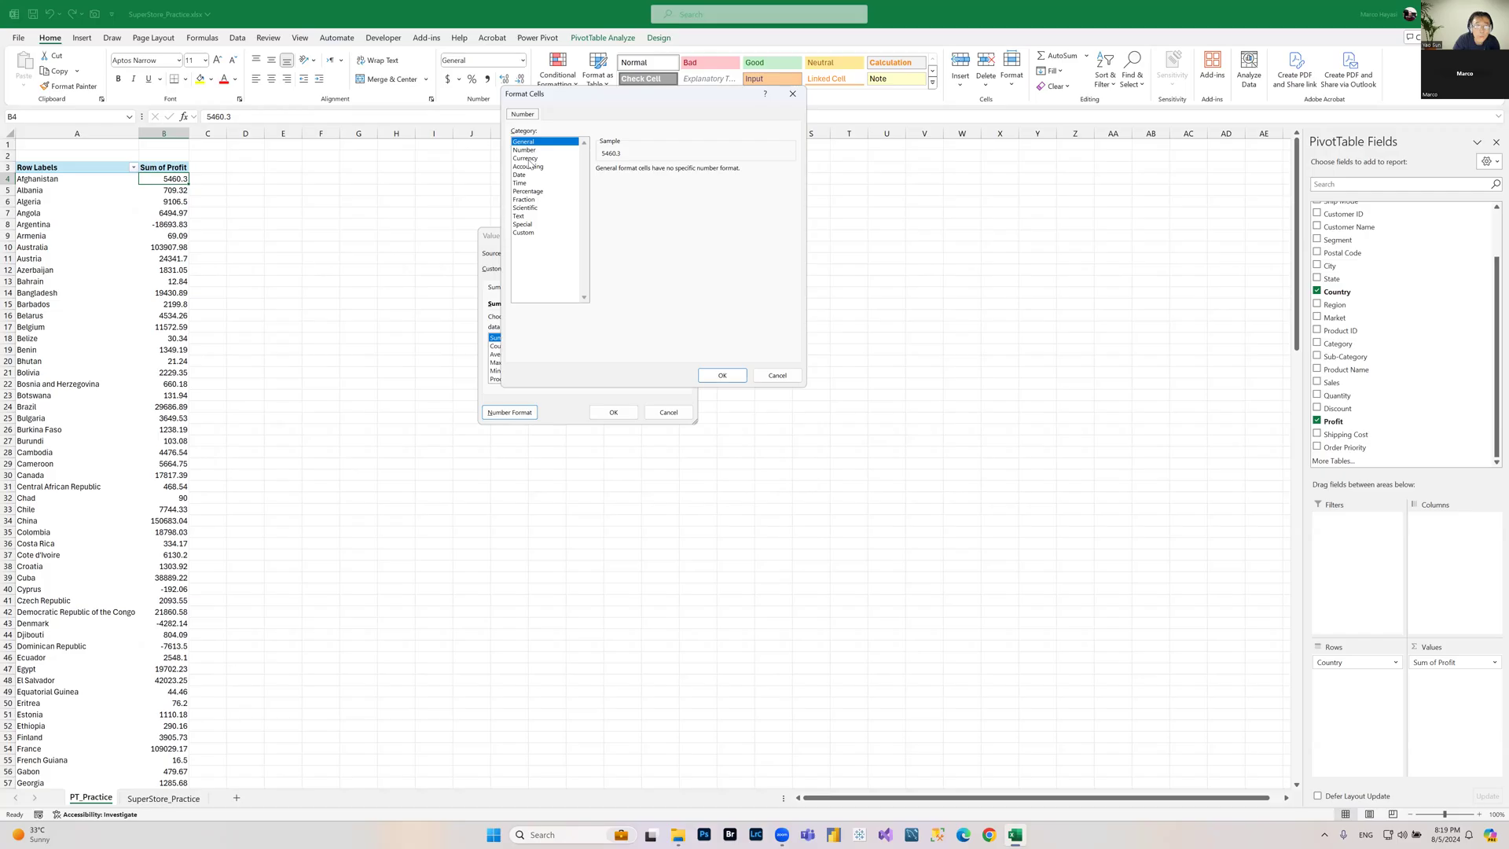
{"action": "left_click", "coordinate": [437, 203]}
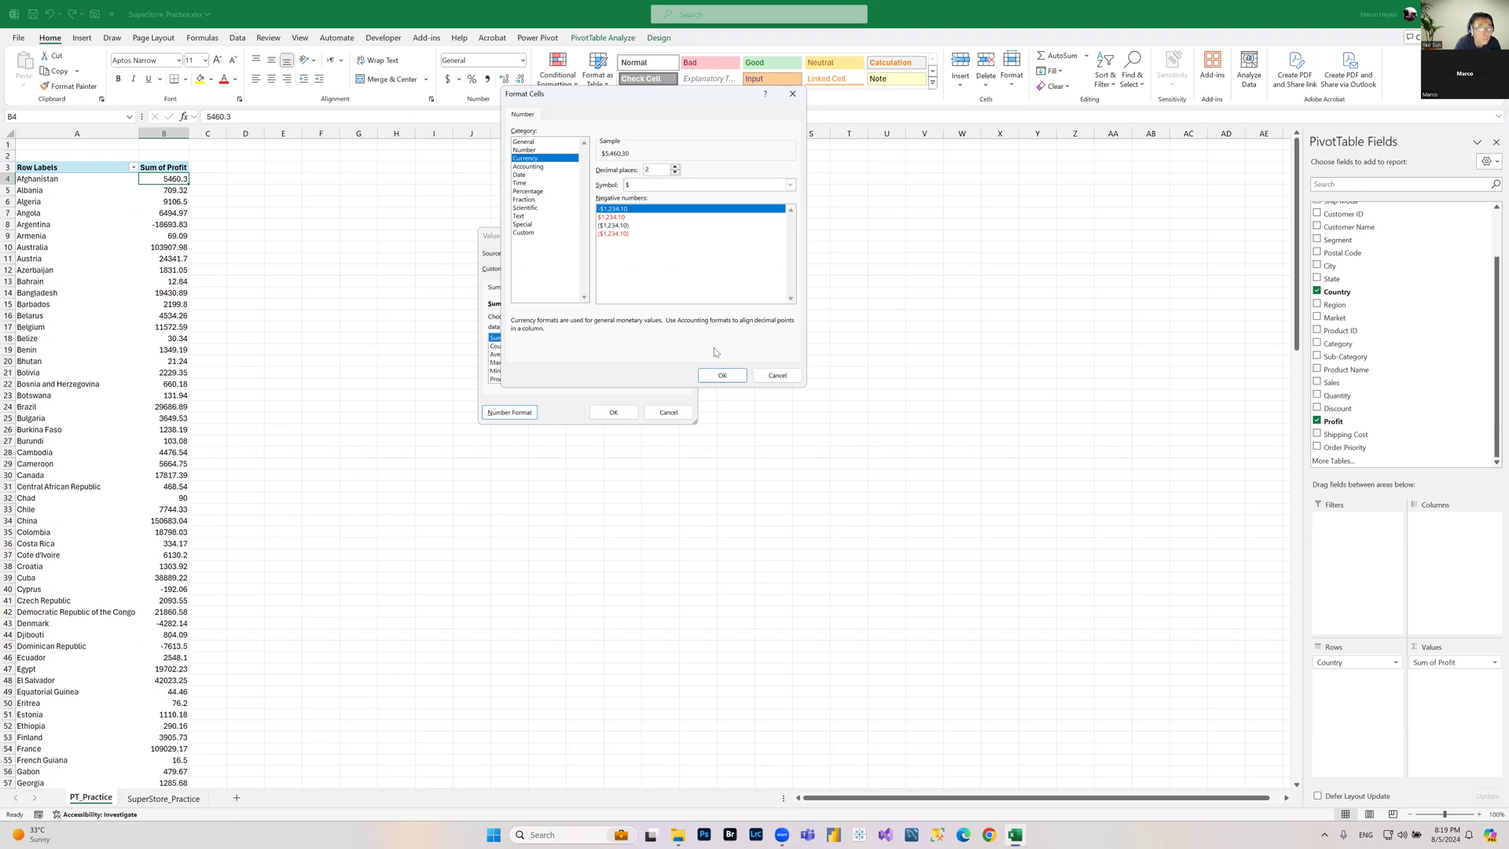
{"action": "left_click", "coordinate": [722, 376]}
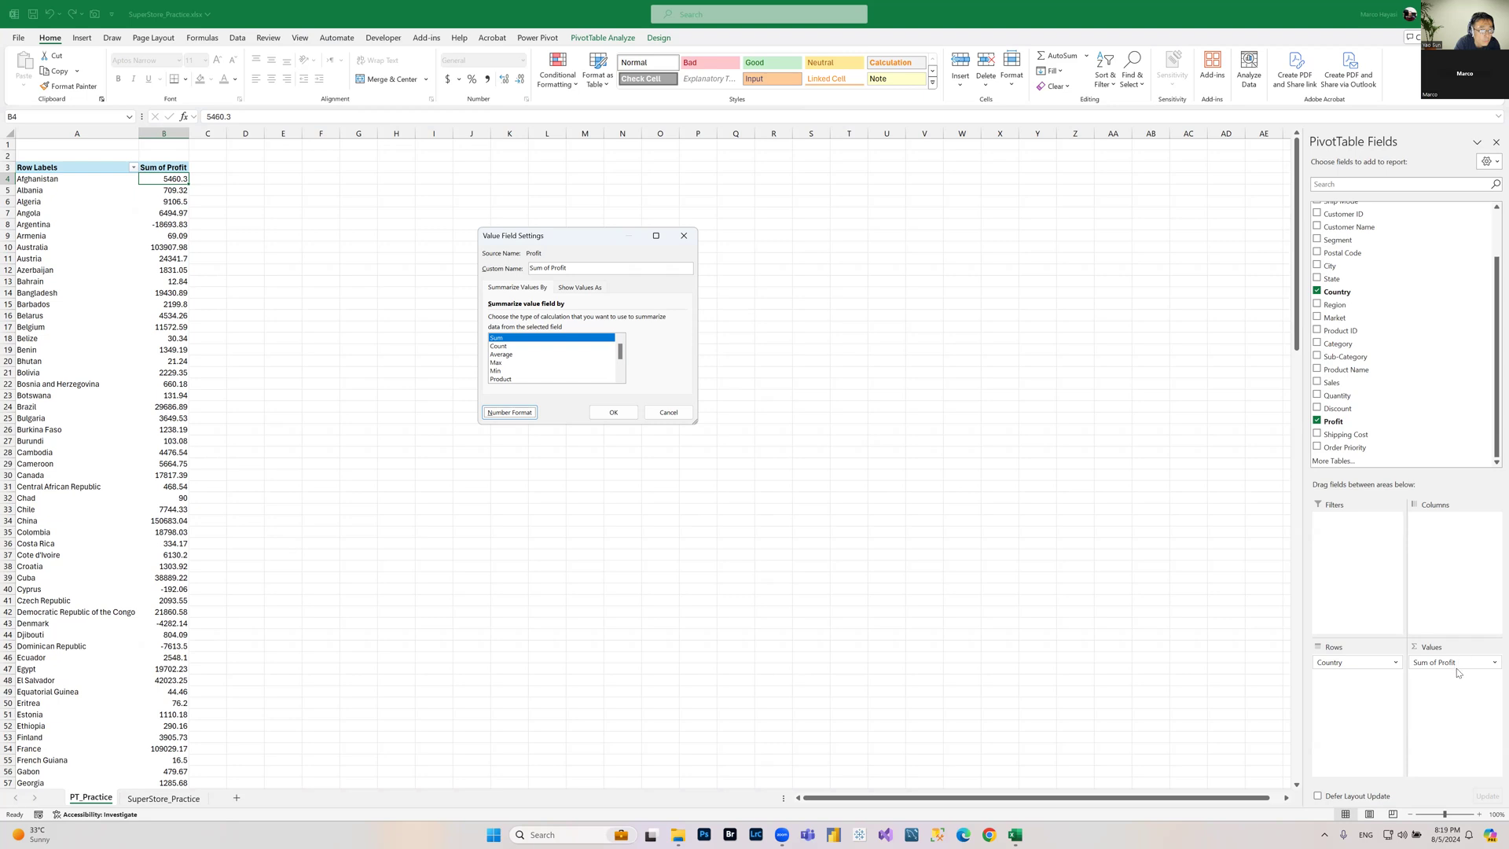
{"action": "left_click", "coordinate": [597, 266]}
{"action": "left_click_drag", "start_coordinate": [597, 266], "coordinate": [377, 261]}
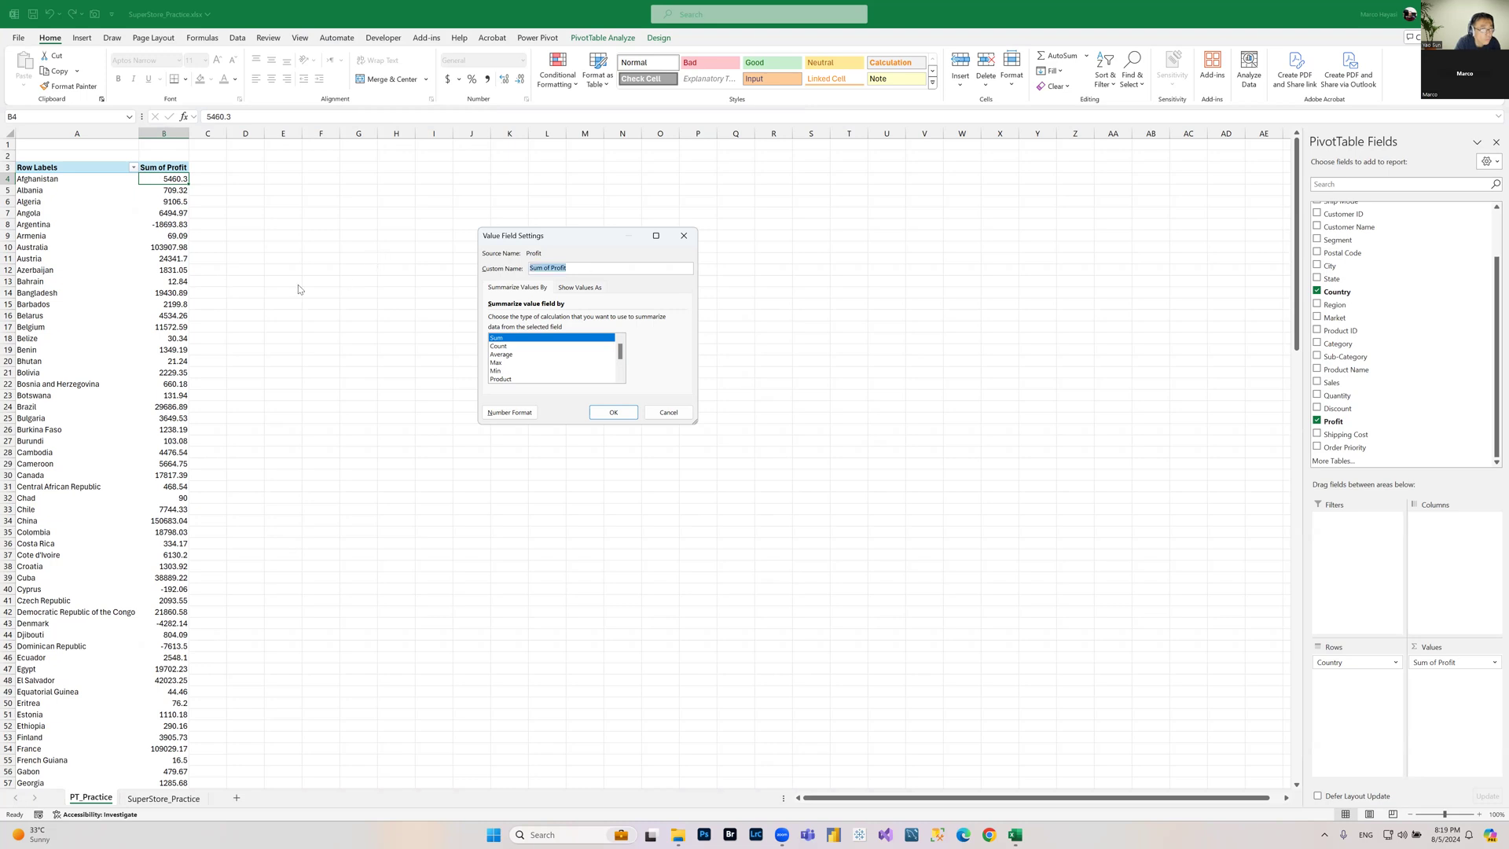
{"action": "type", "text": "Total"}
{"action": "left_click", "coordinate": [618, 415]}
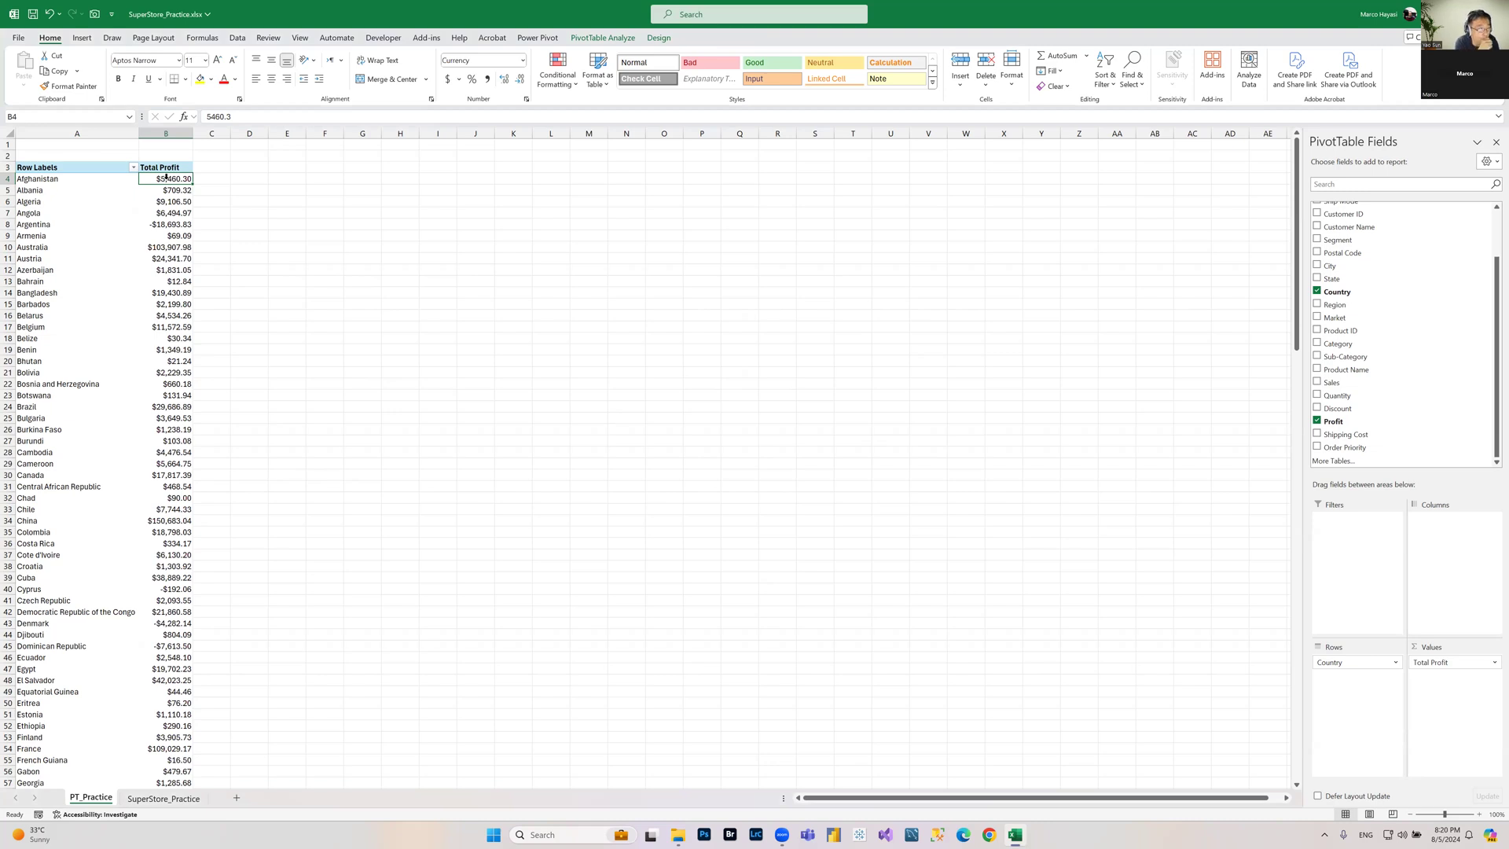
Step: Add the Profit field to the values area a second time
{"action": "key", "text": "Down"}
{"action": "key", "text": "Down"}
{"action": "key", "text": "Down"}
{"action": "key", "text": "Down"}
{"action": "key", "text": "Down"}
{"action": "key", "text": "Down"}
{"action": "key", "text": "Down"}
{"action": "key", "text": "Down"}
{"action": "key", "text": "Down"}
{"action": "key", "text": "Down"}
{"action": "key", "text": "Down"}
{"action": "key", "text": "Down"}
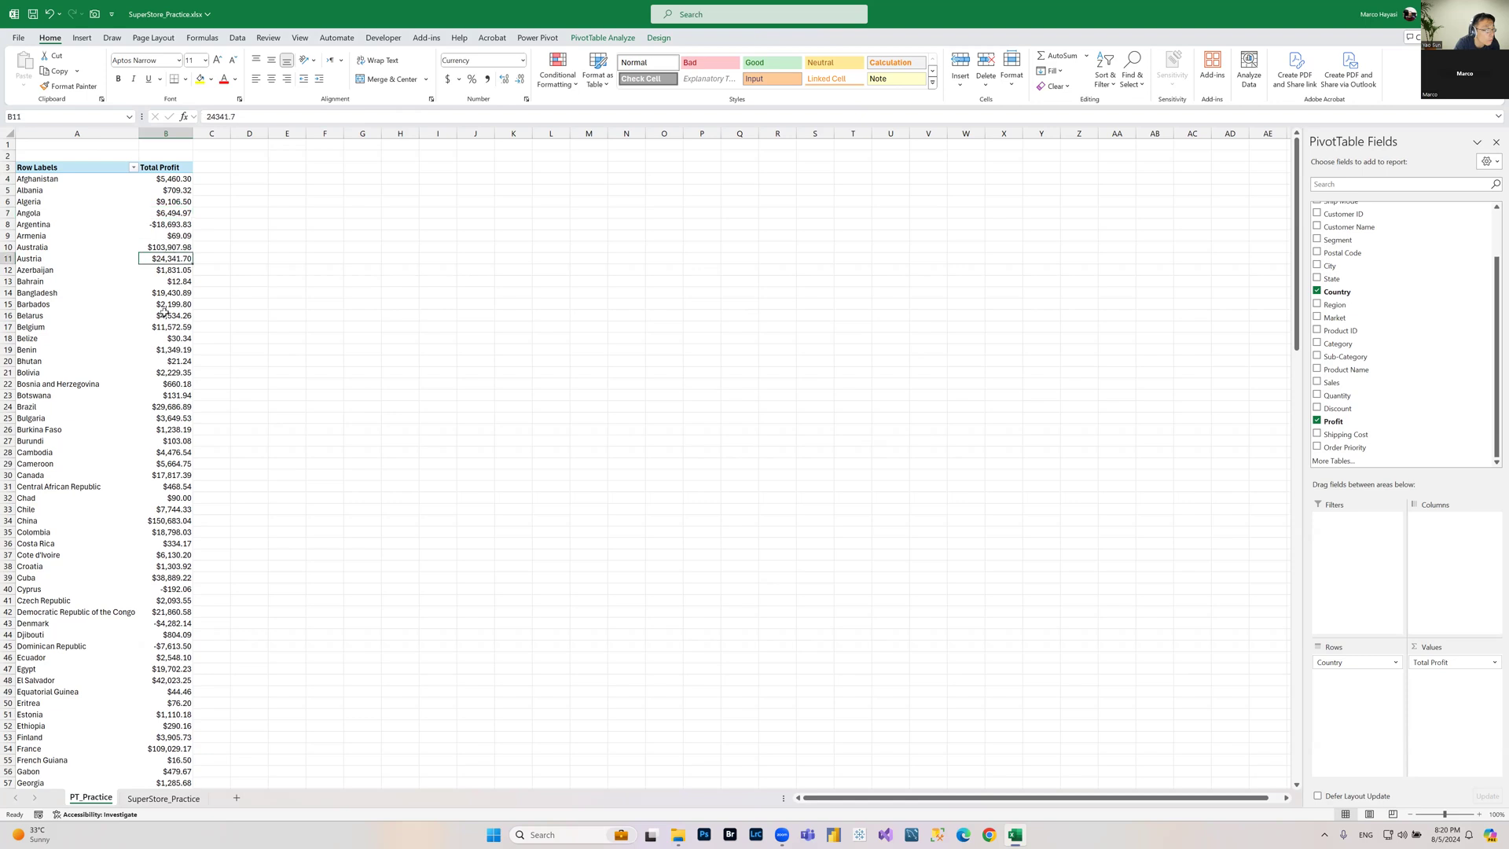
{"action": "left_click", "coordinate": [178, 180]}
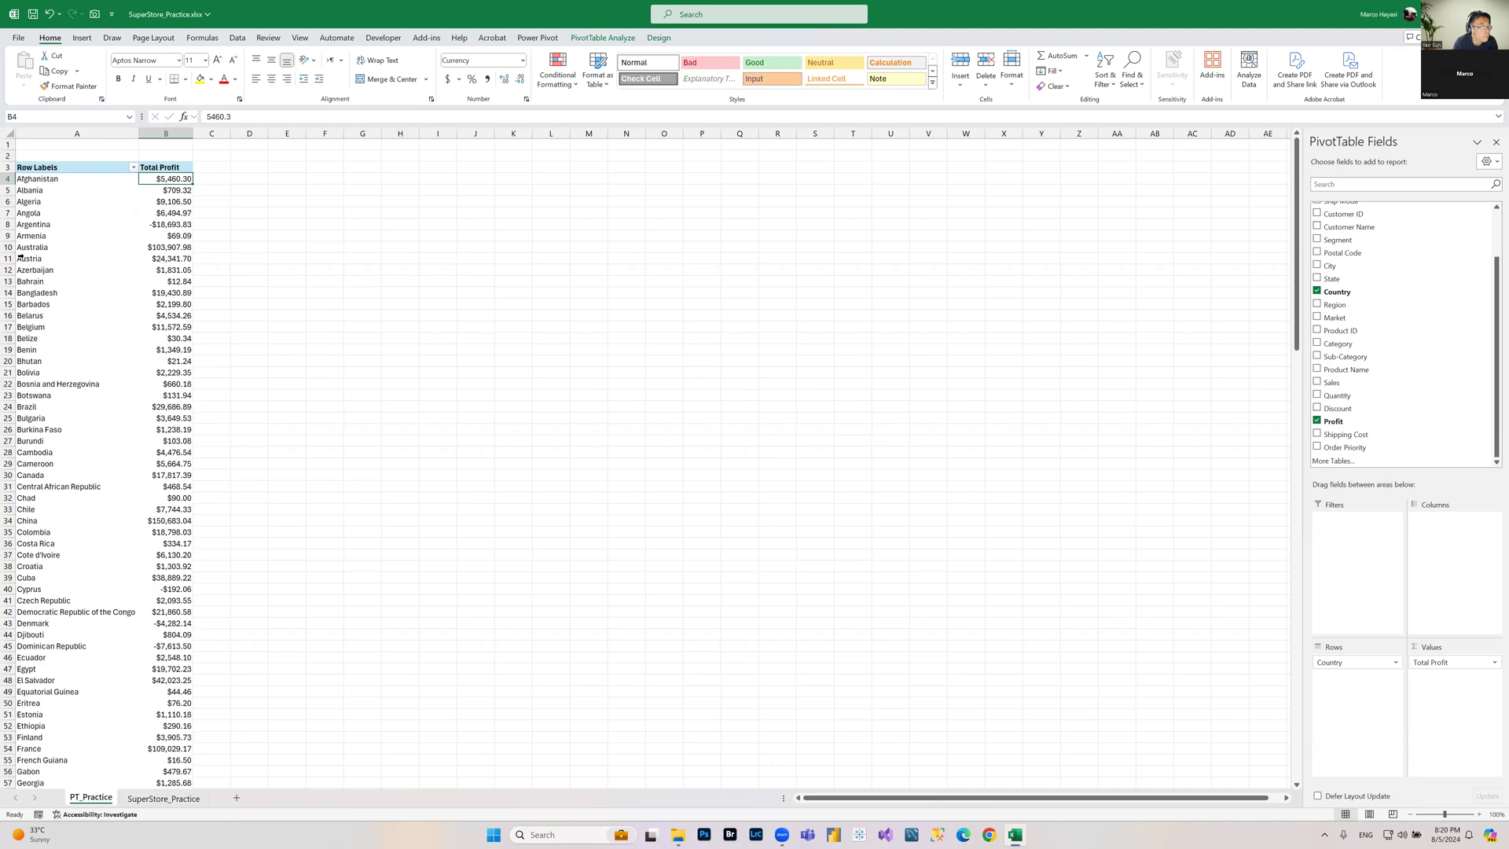
{"action": "left_click", "coordinate": [171, 190]}
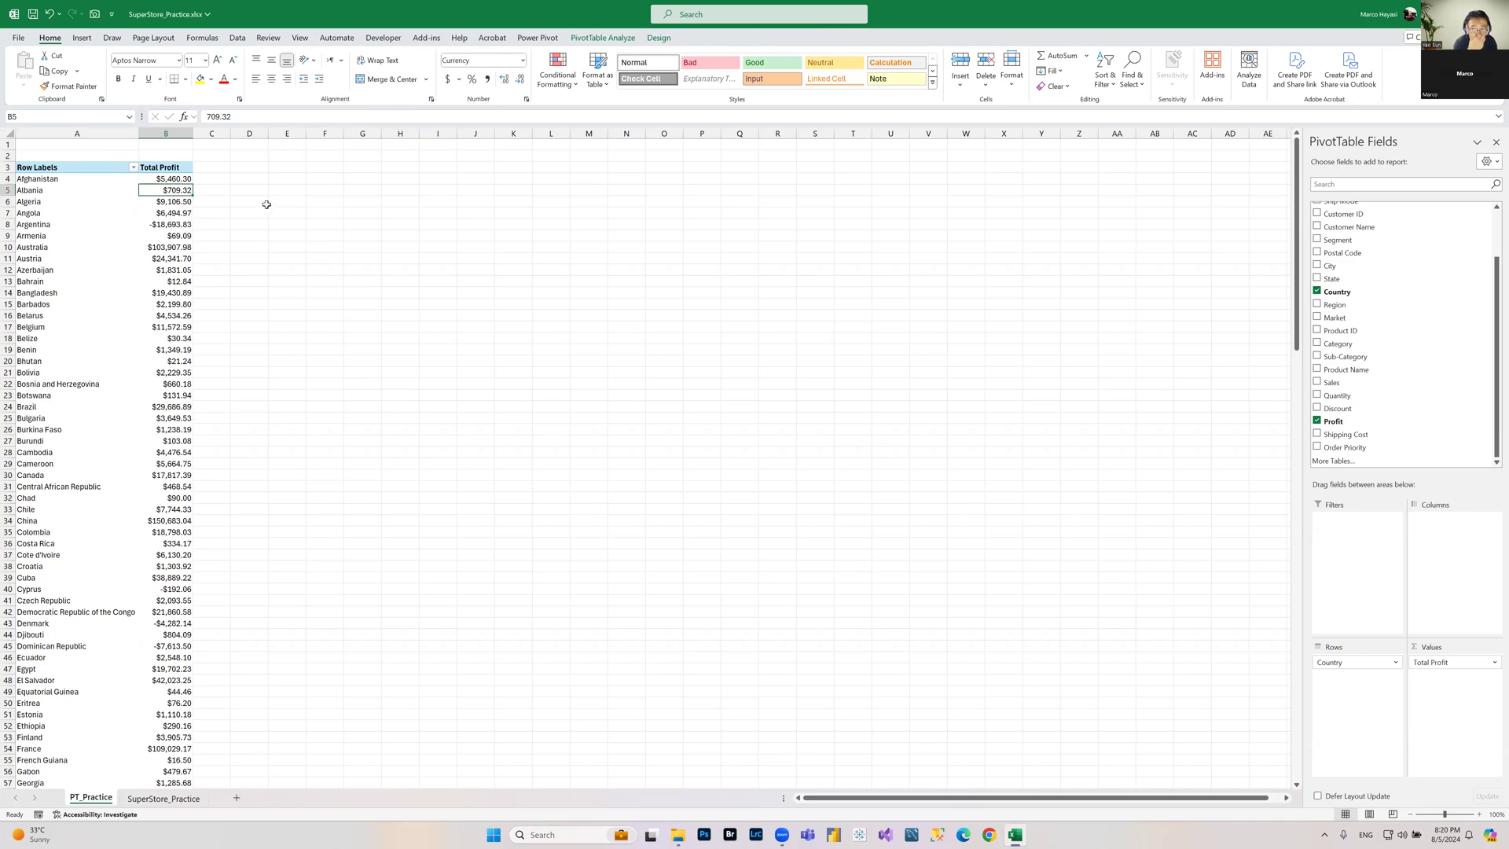
{"action": "left_click", "coordinate": [174, 179]}
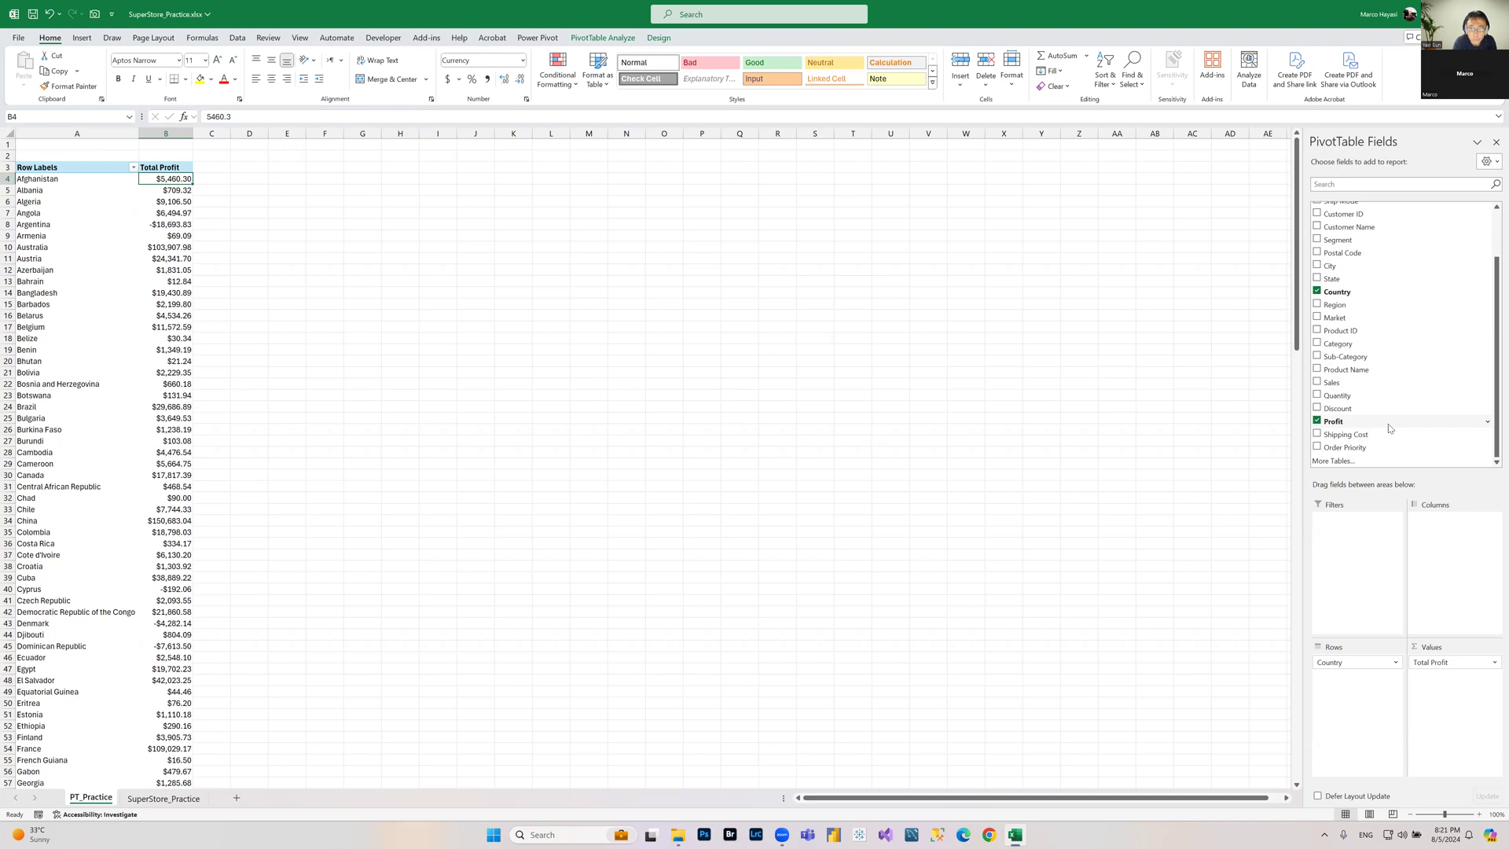
{"action": "left_click_drag", "start_coordinate": [1388, 429], "coordinate": [1471, 693]}
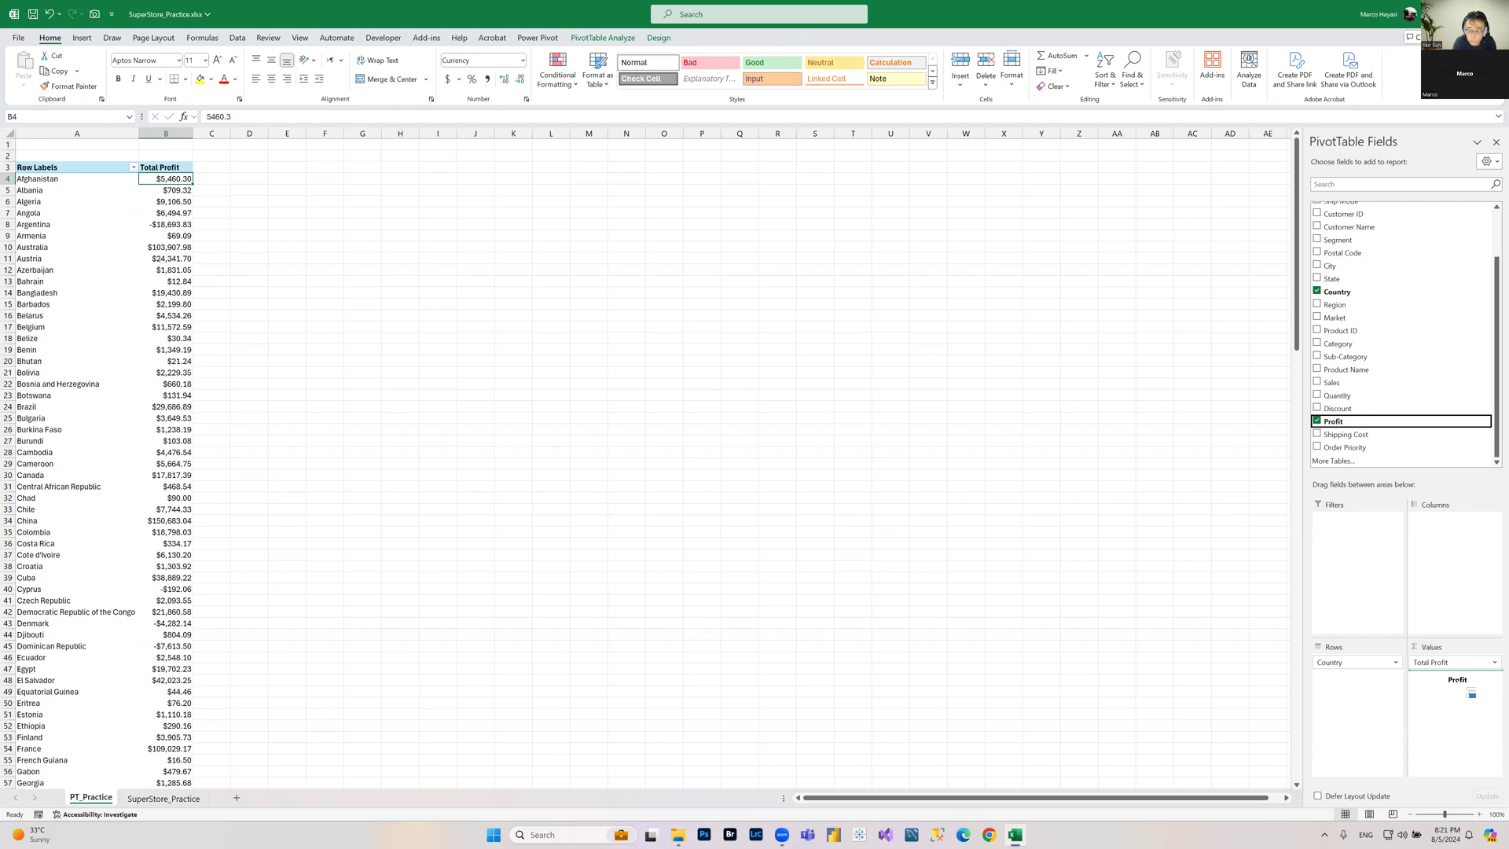
{"action": "left_click_drag", "start_coordinate": [1471, 694], "coordinate": [1472, 692]}
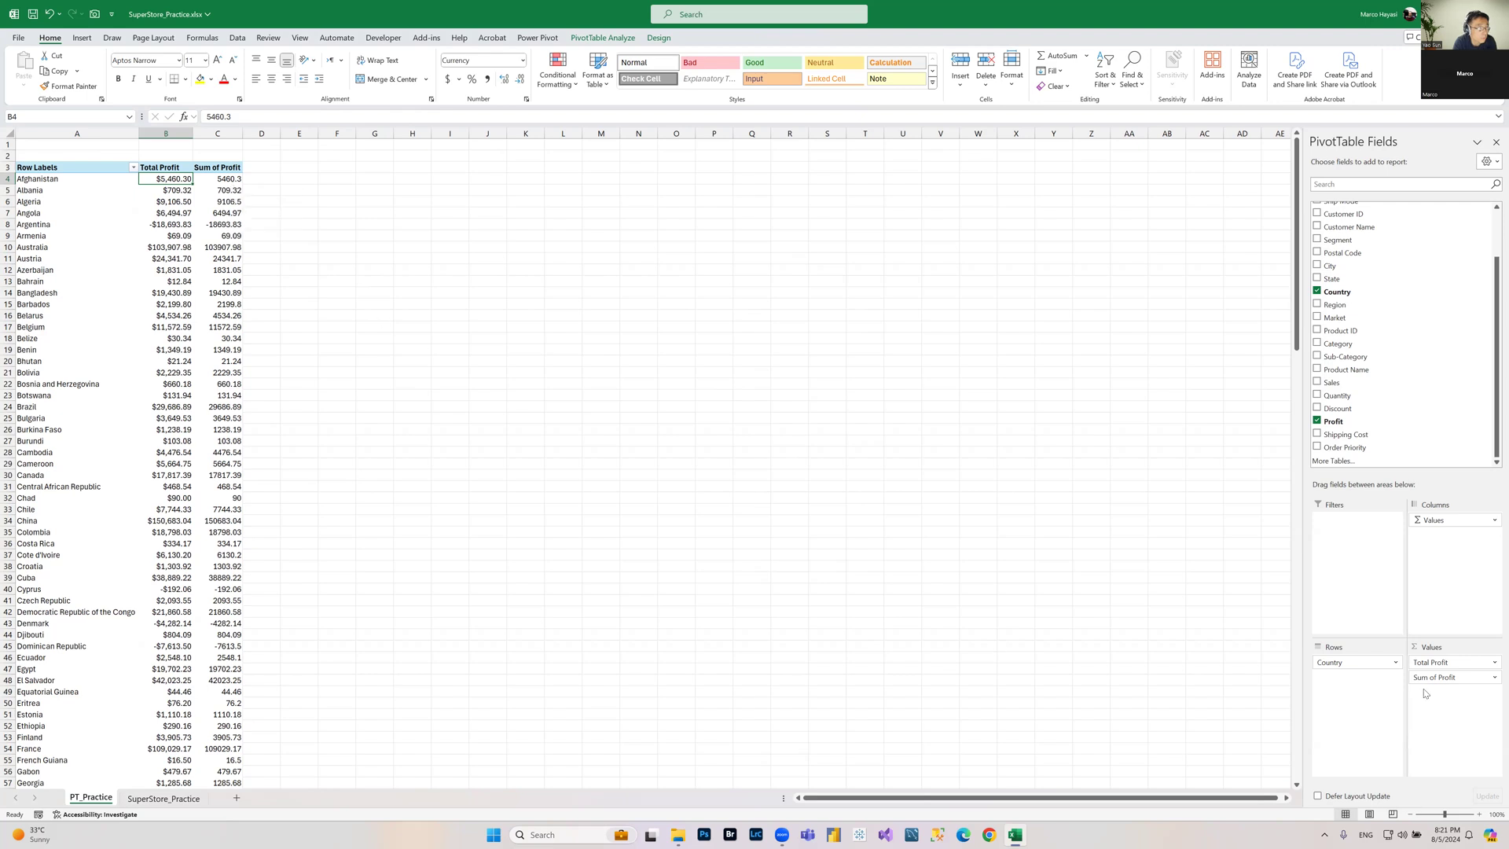
Step: Summarize the second Profit value by Average and rename it Avg Profit per Order
{"action": "left_click", "coordinate": [1494, 679]}
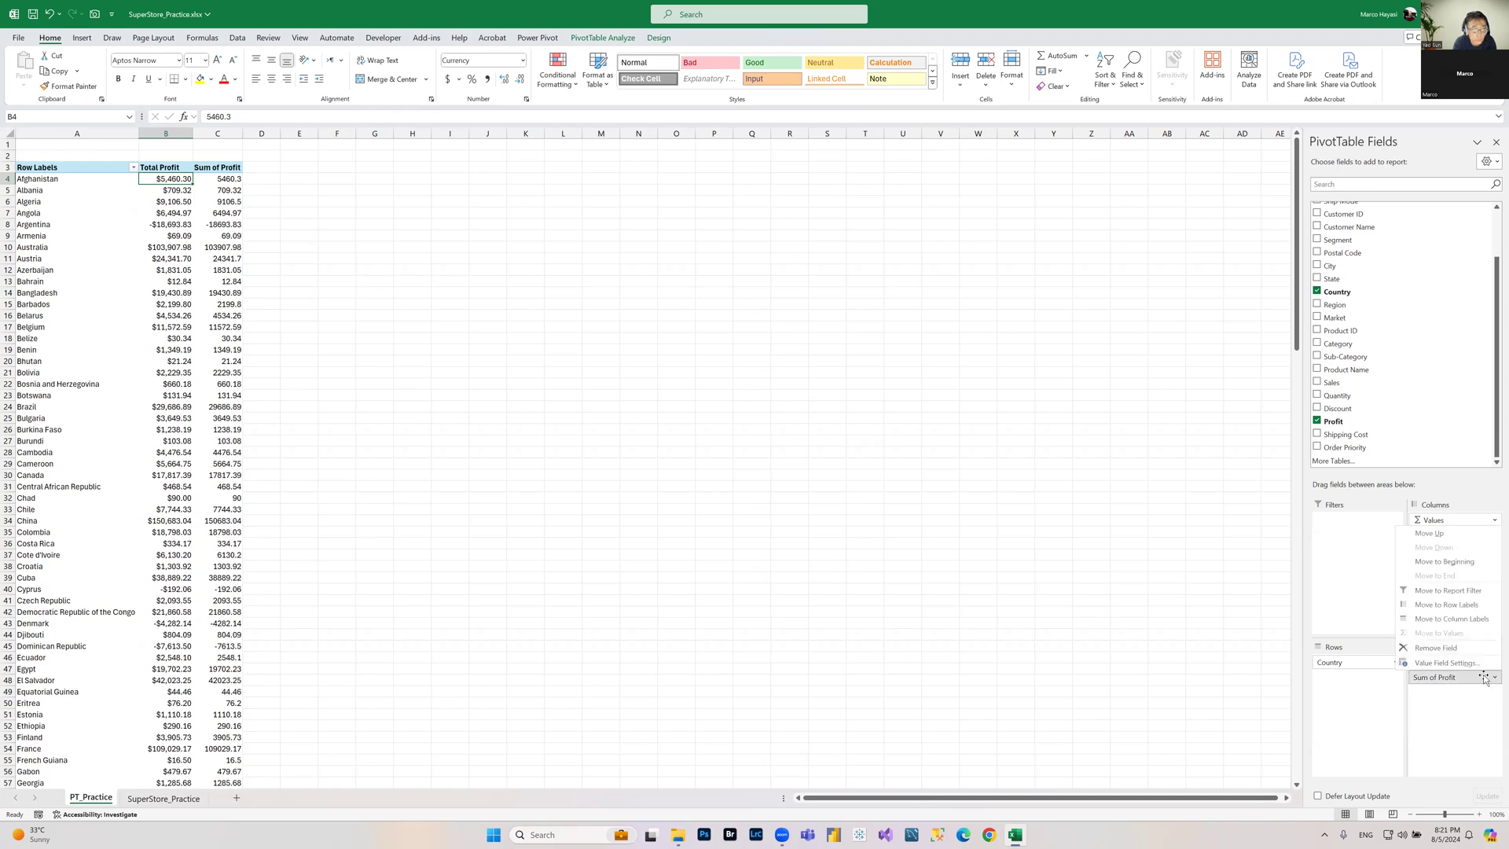
{"action": "left_click", "coordinate": [1444, 665]}
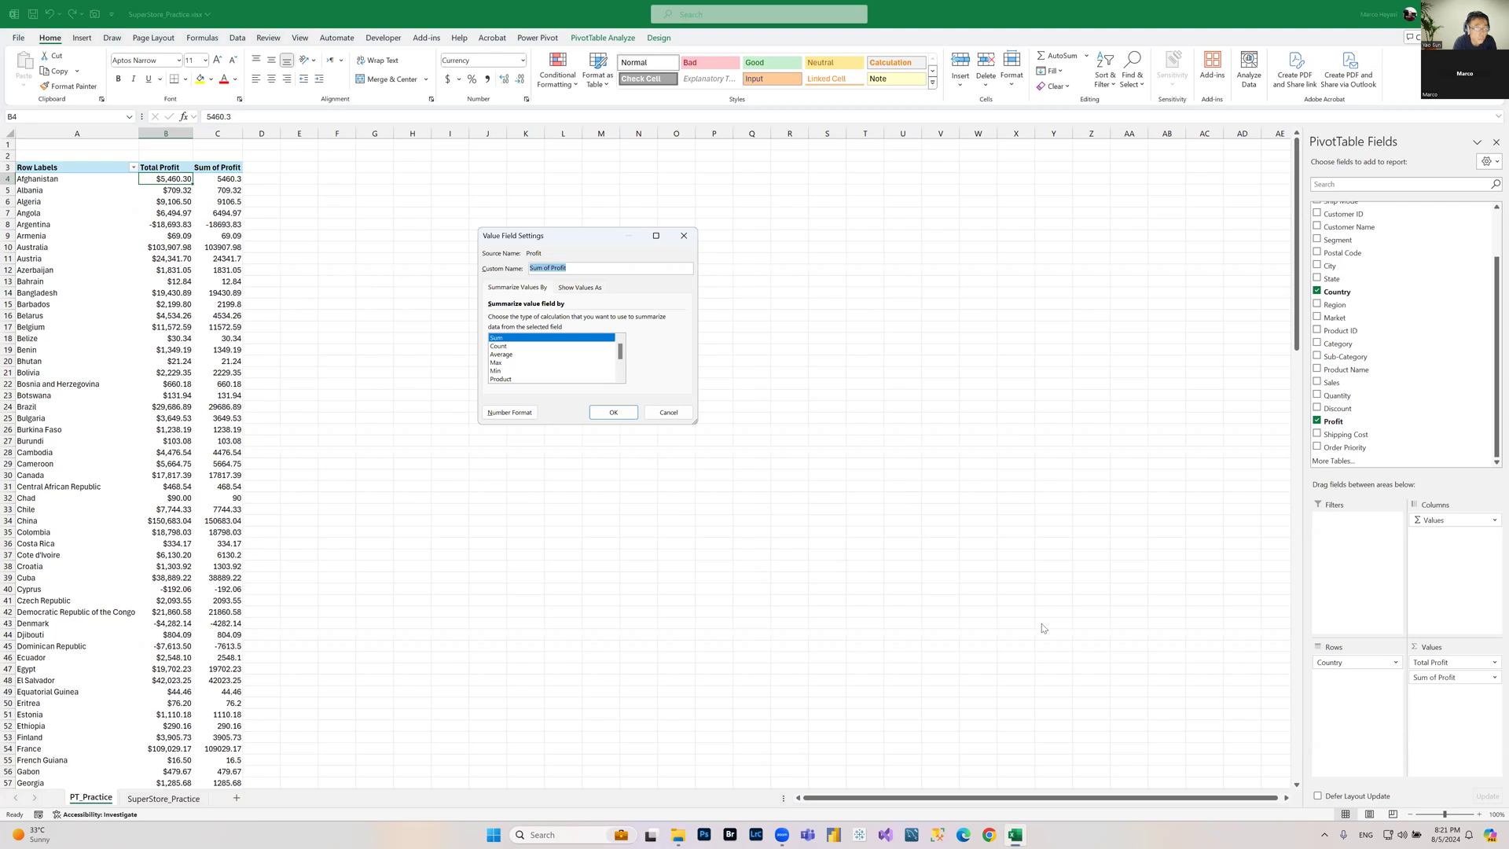
{"action": "left_click", "coordinate": [510, 355]}
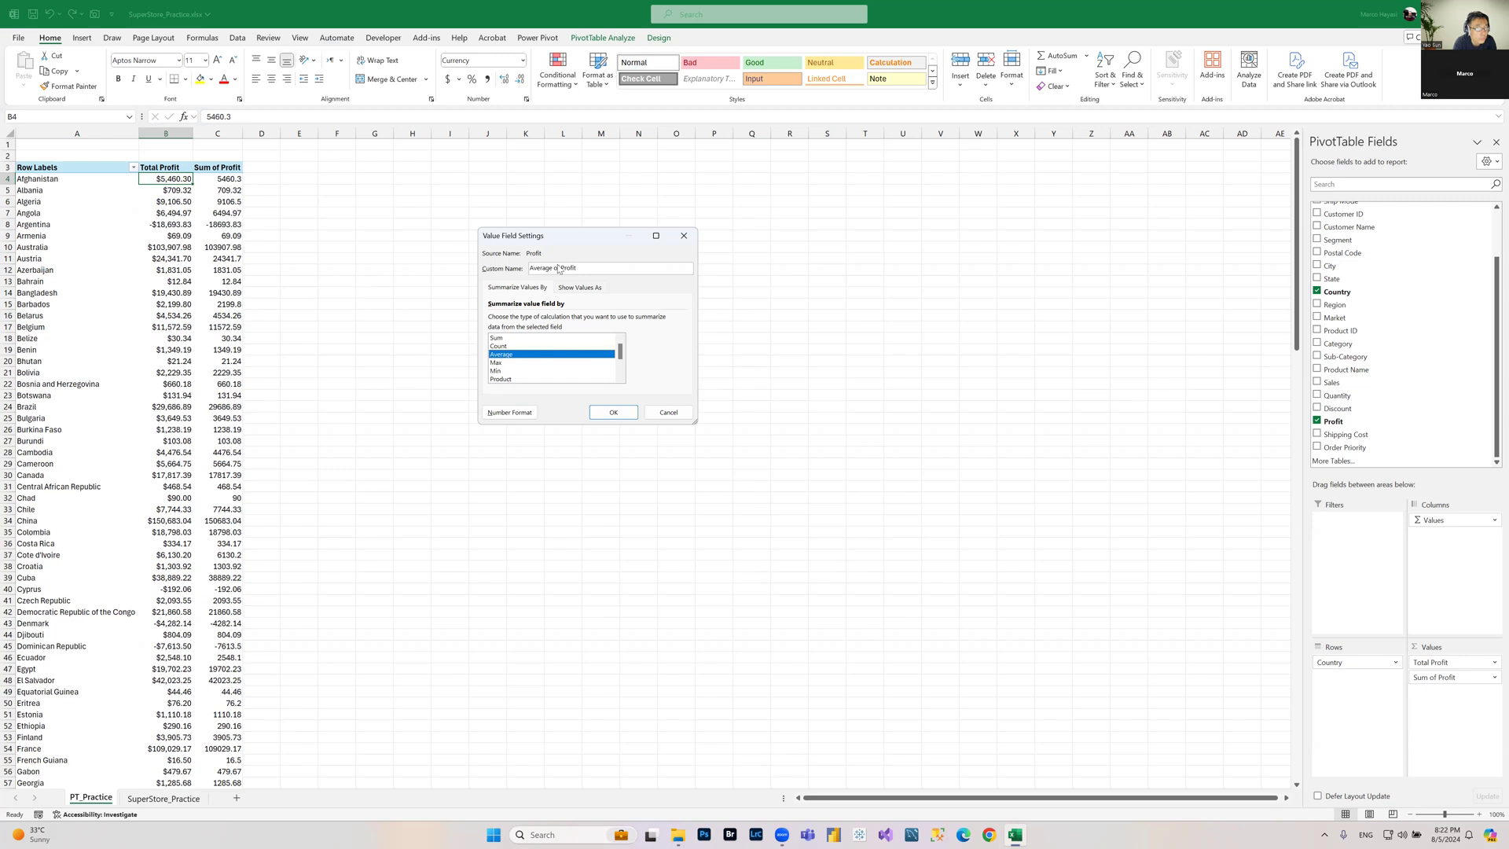
{"action": "left_click_drag", "start_coordinate": [585, 268], "coordinate": [402, 269]}
{"action": "type", "text": "A"}
Step: Format the Avg Profit per Order values as Currency and apply the value field settings
{"action": "left_click", "coordinate": [509, 412]}
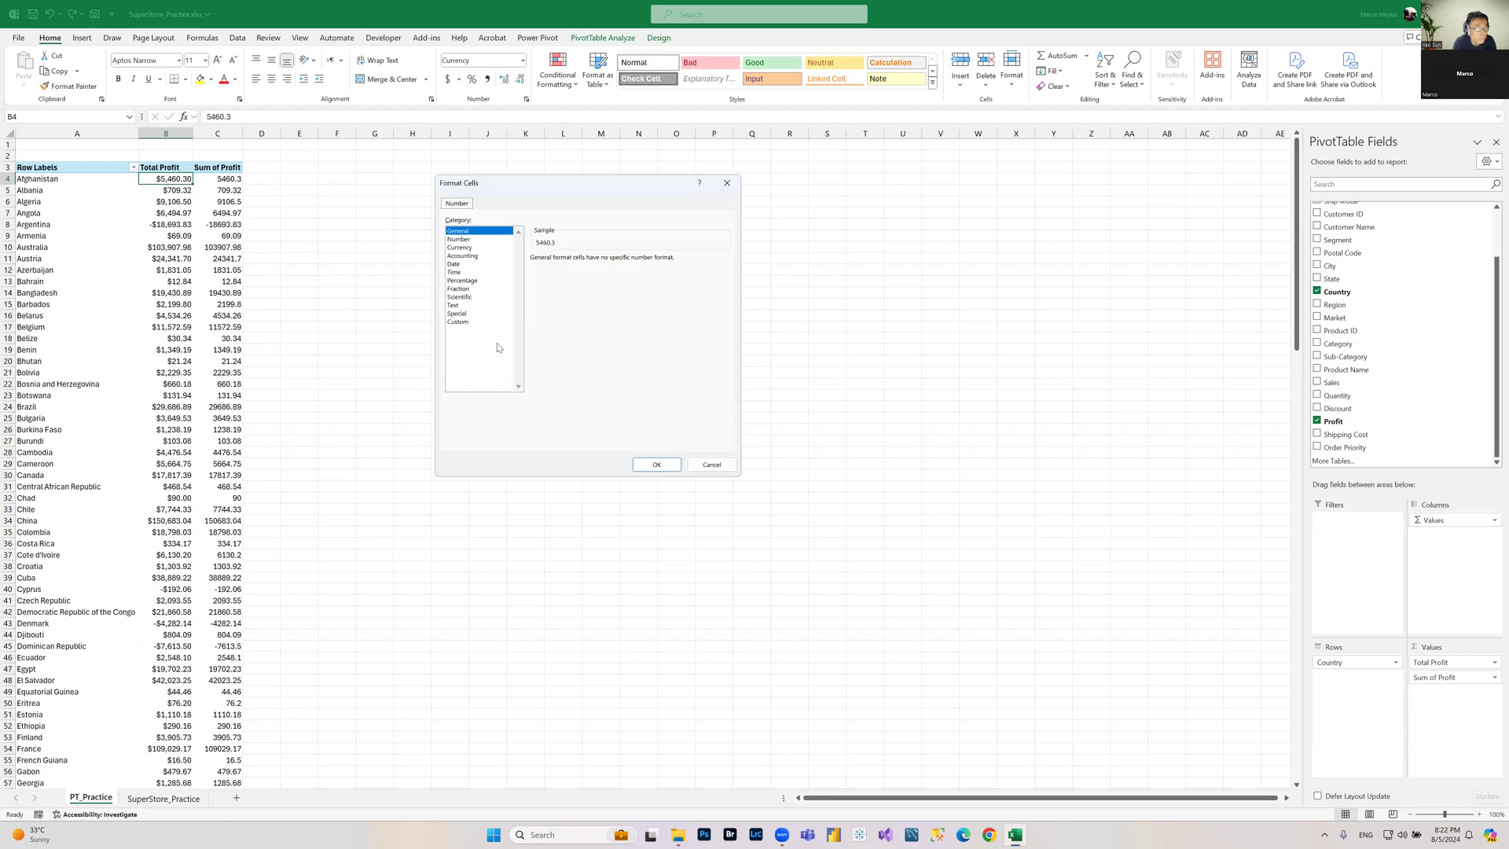
{"action": "left_click", "coordinate": [453, 247]}
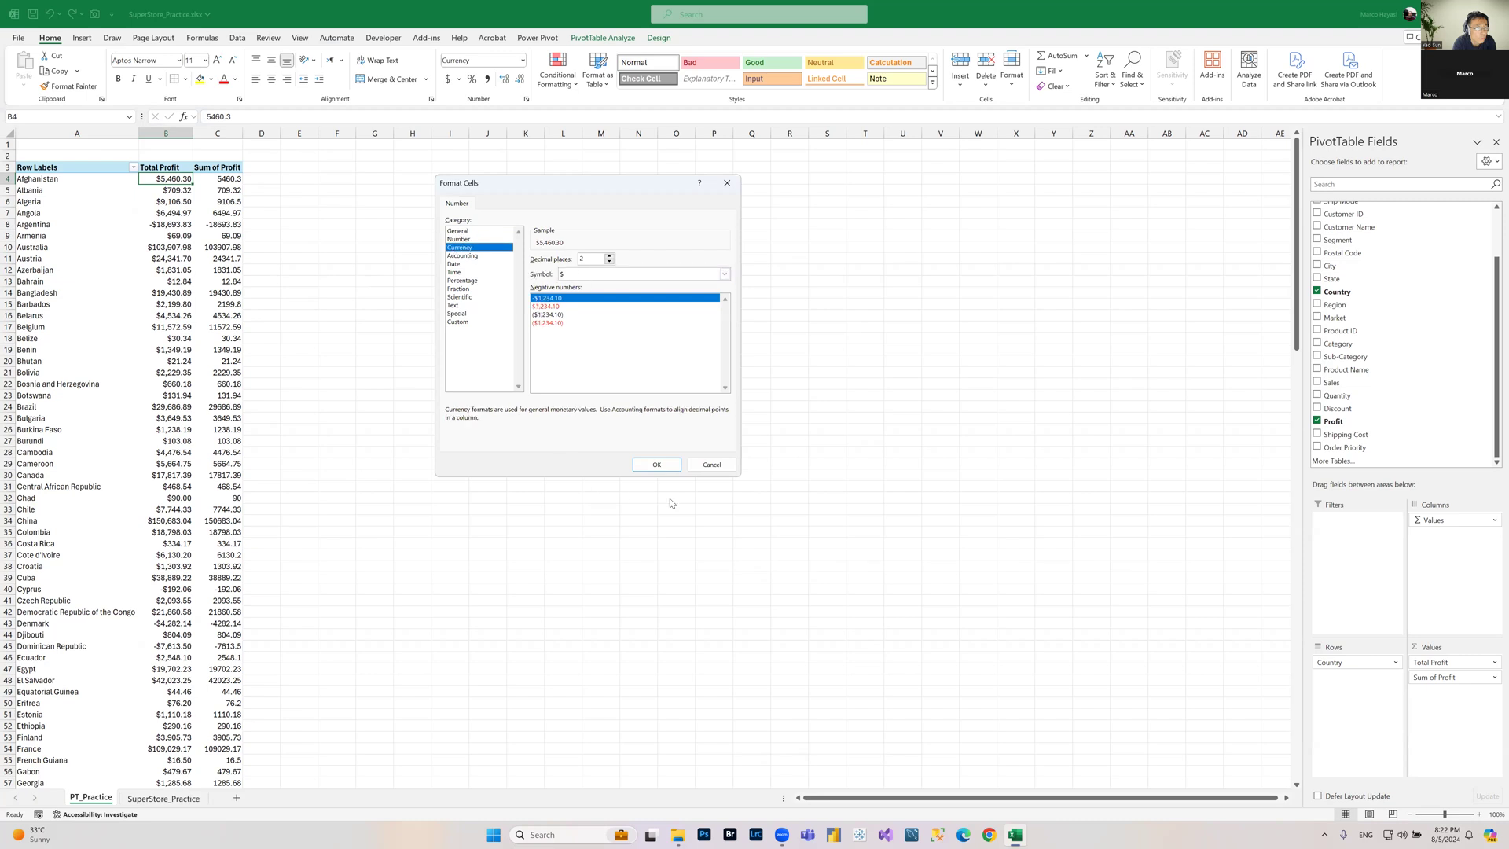
{"action": "left_click", "coordinate": [657, 464]}
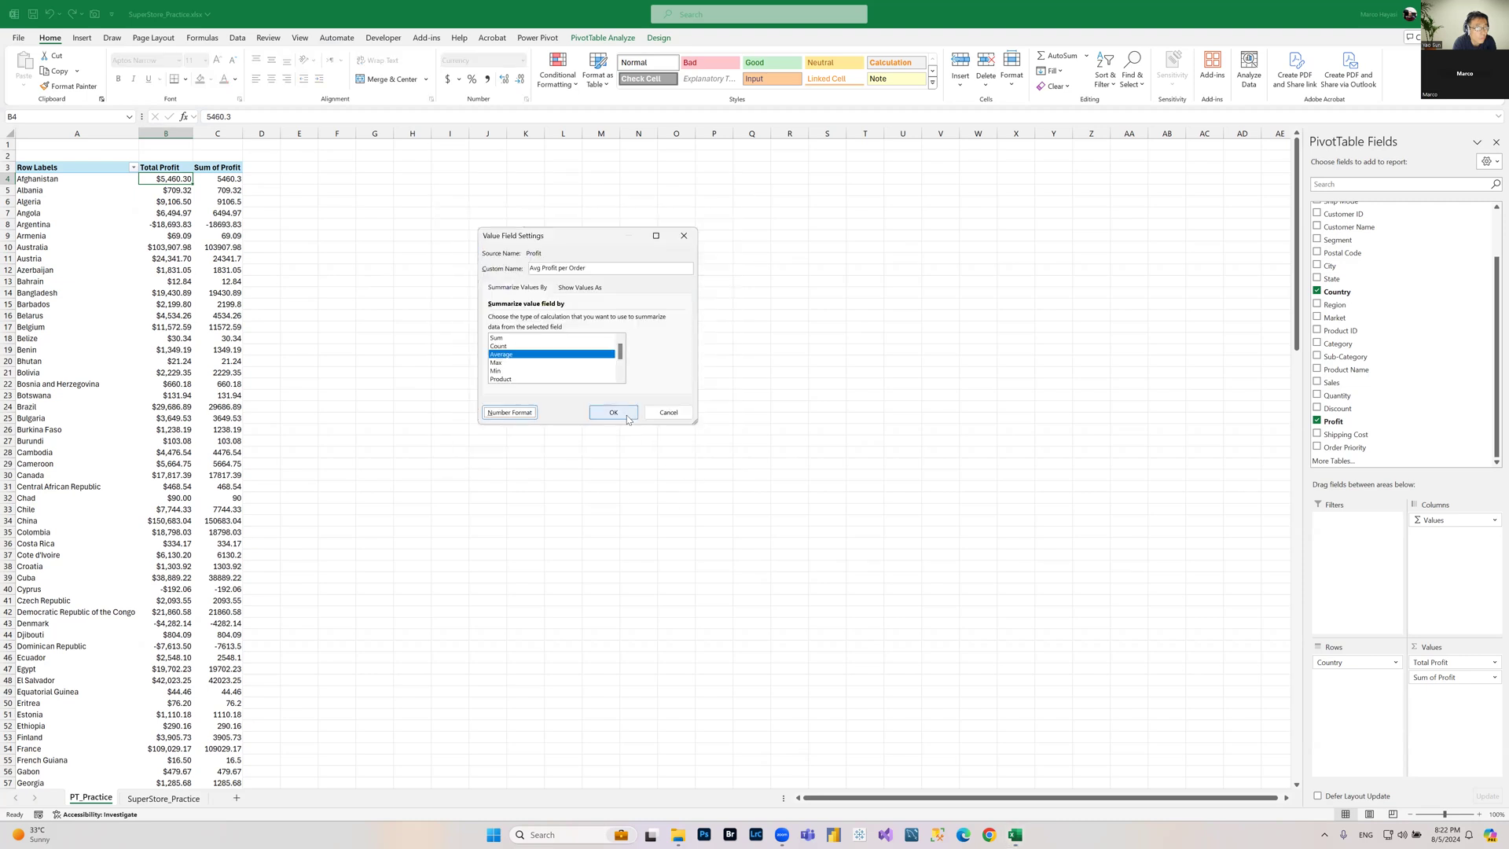
{"action": "left_click", "coordinate": [627, 417]}
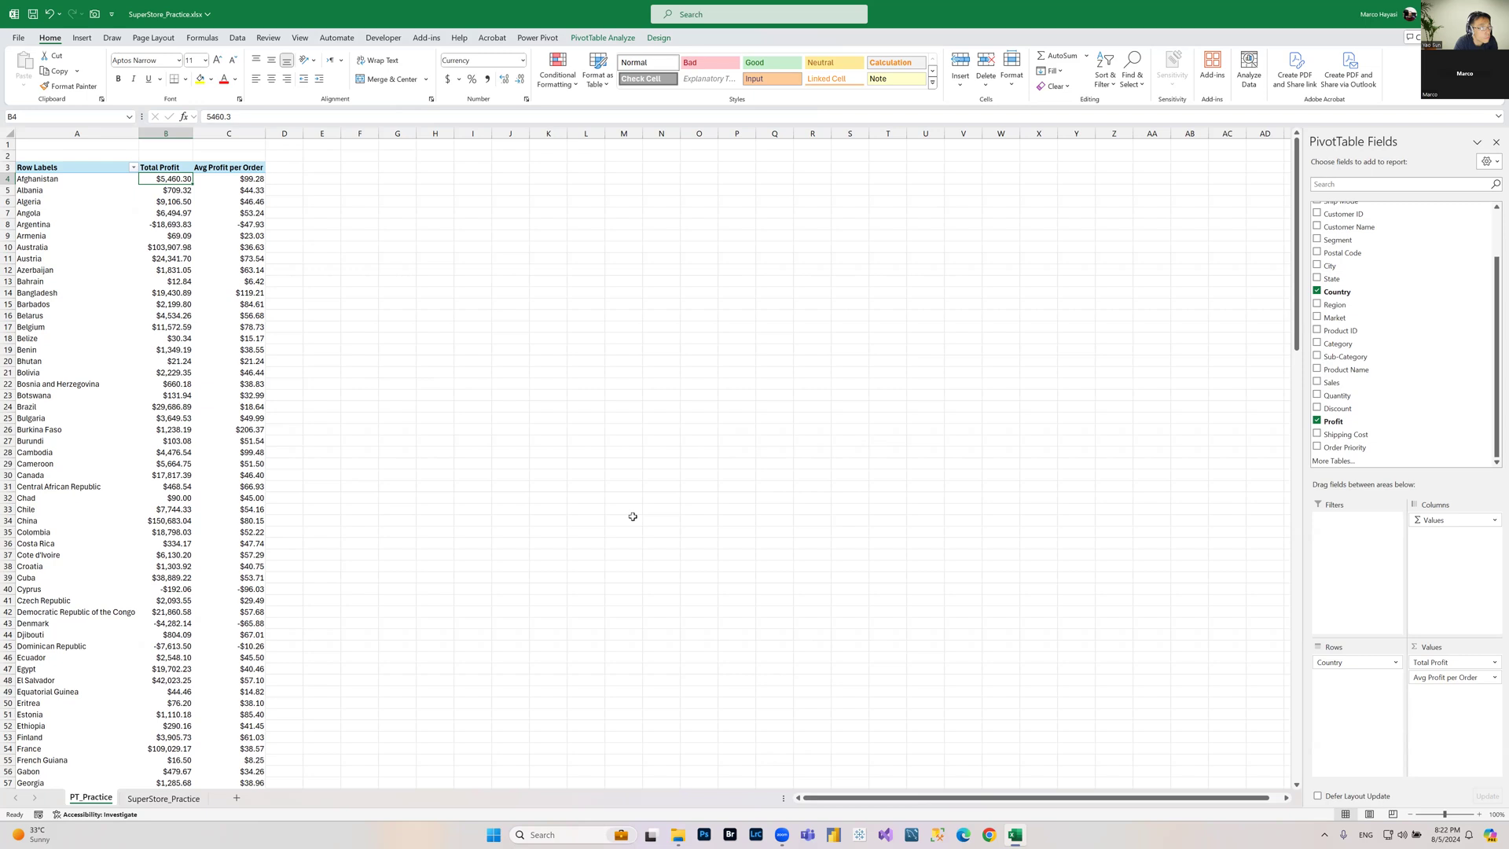
{"action": "left_click", "coordinate": [252, 180]}
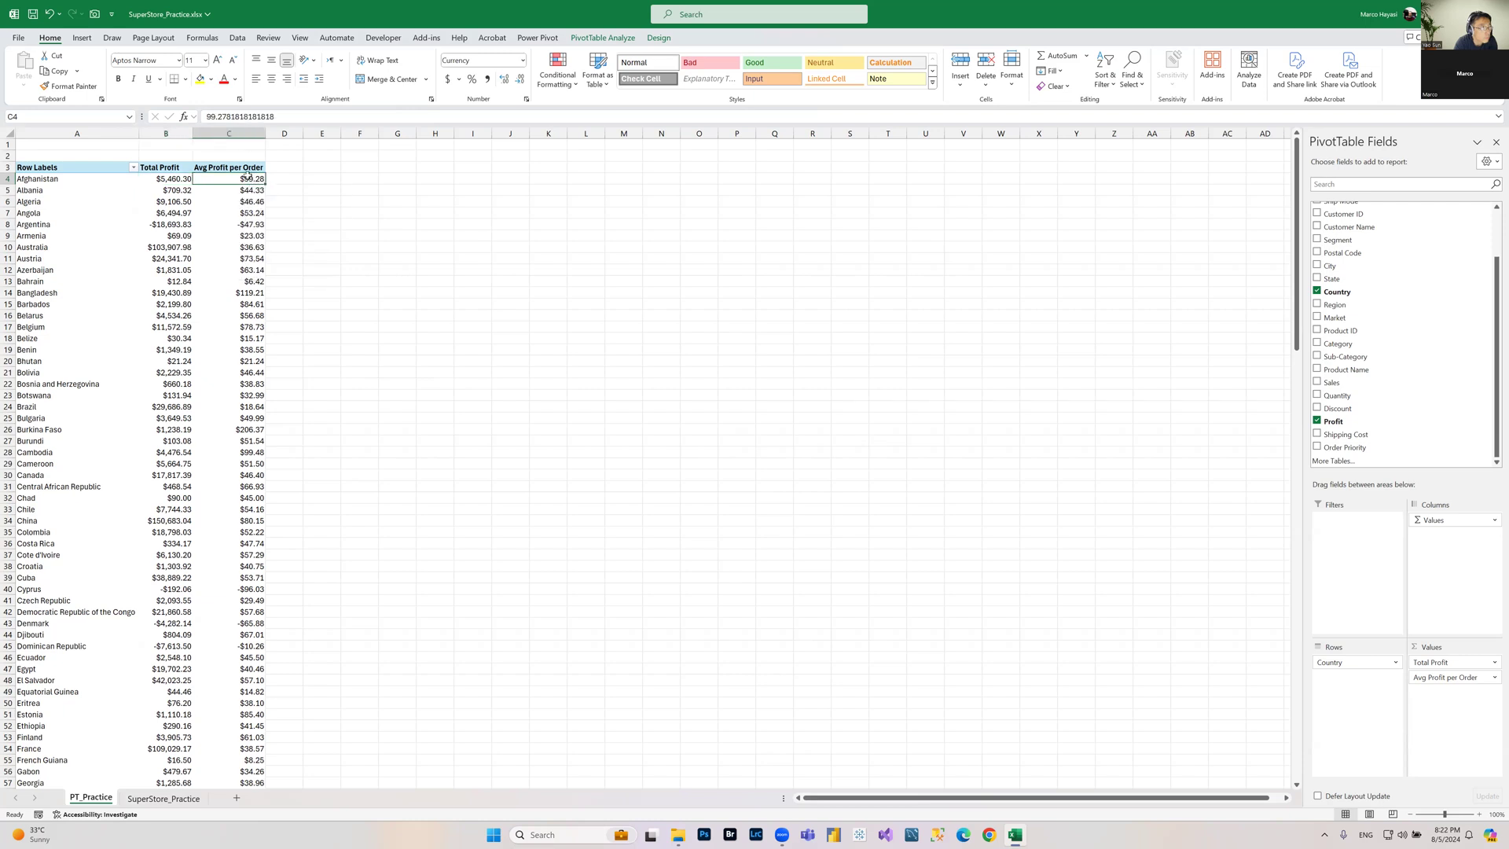
Step: Add the Profit field to the values area again, summarize it by Max and format it as Currency
{"action": "mouse_move", "coordinate": [192, 183]}
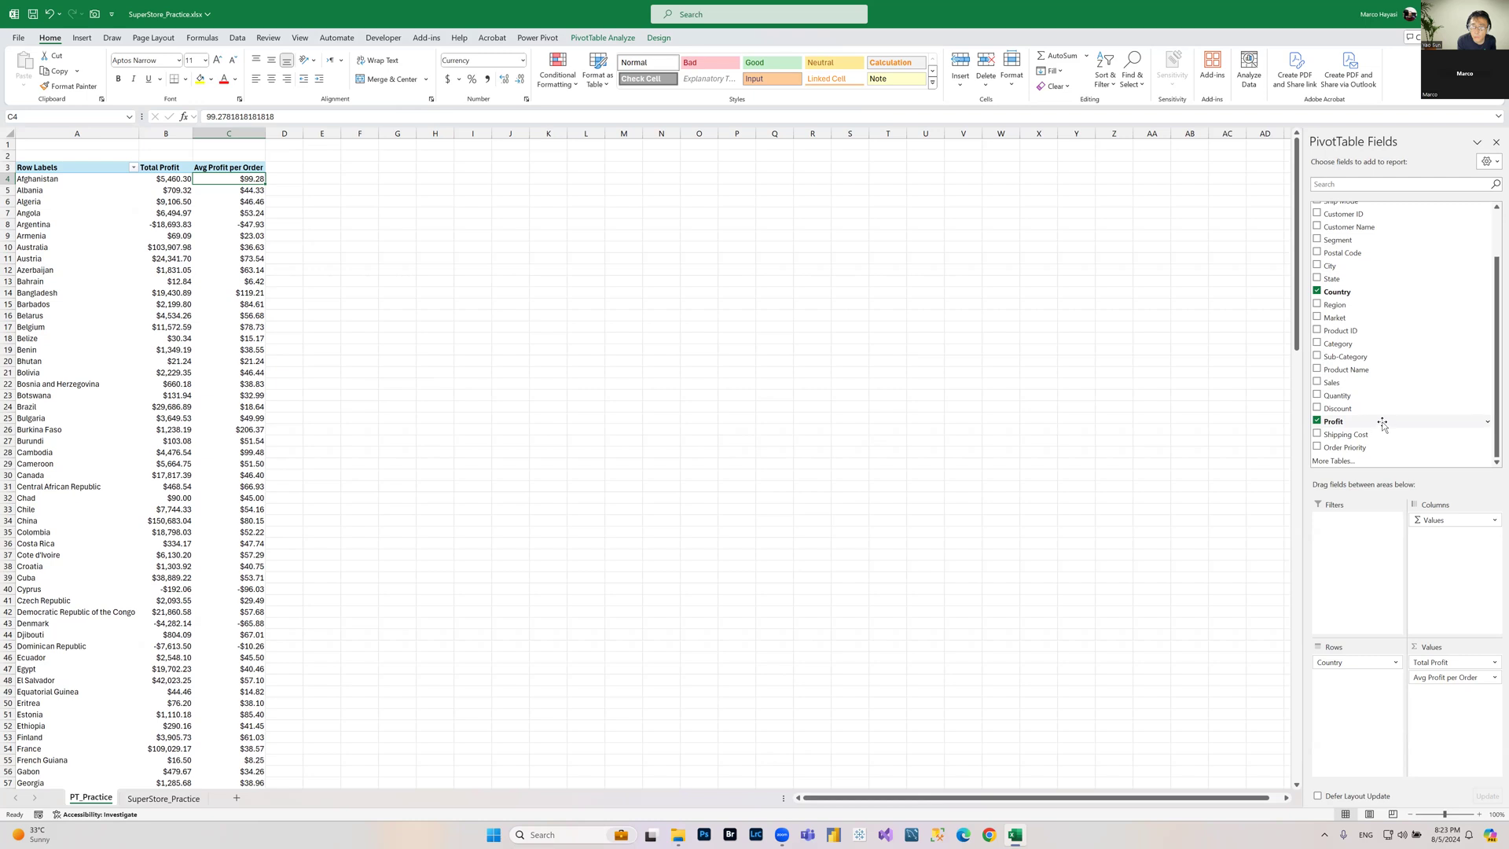
{"action": "left_click_drag", "start_coordinate": [1383, 424], "coordinate": [1469, 707]}
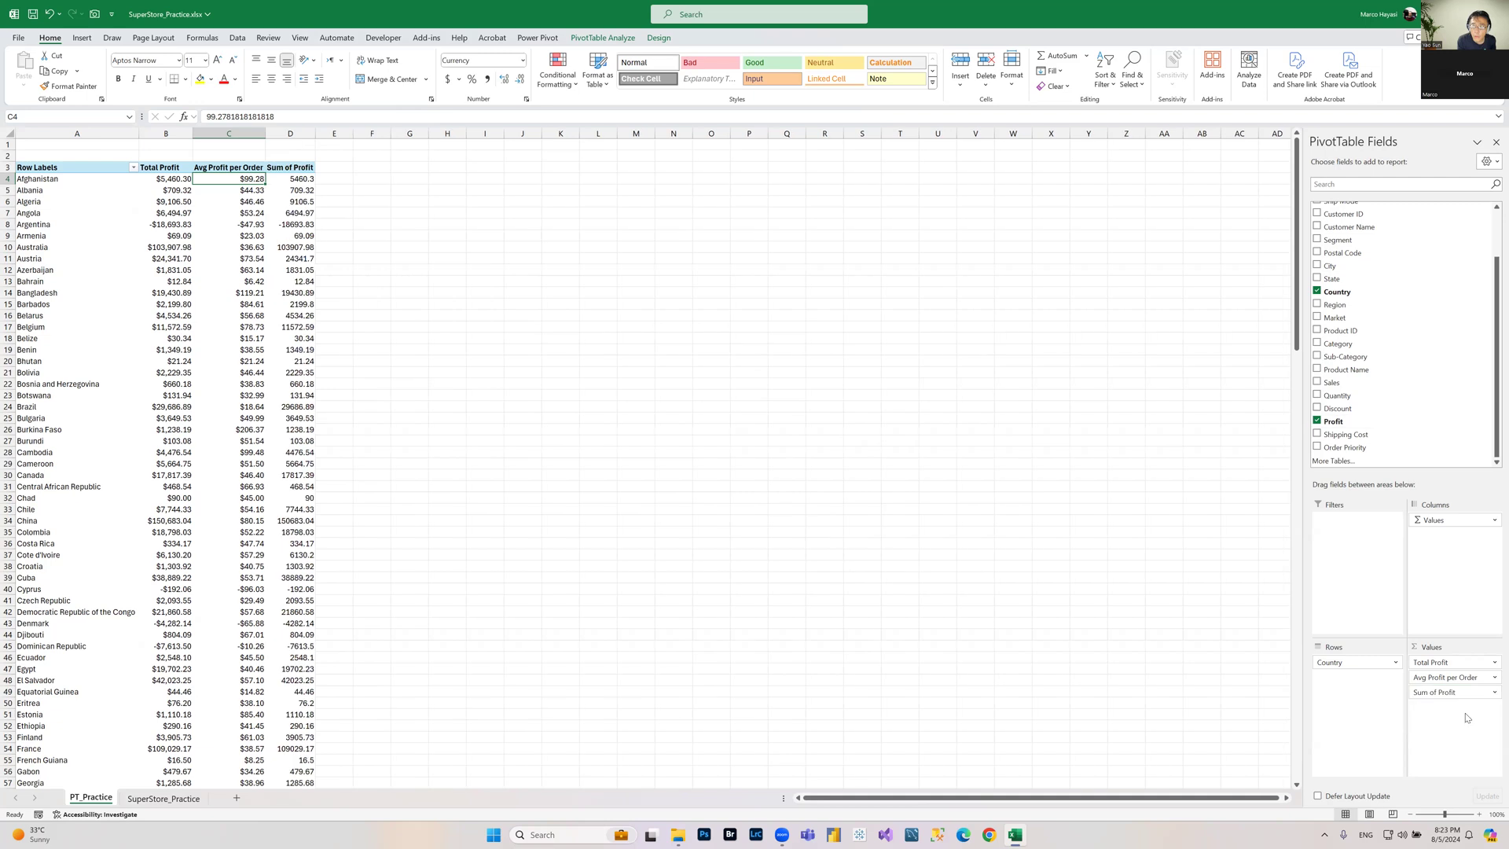
{"action": "left_click", "coordinate": [1479, 691]}
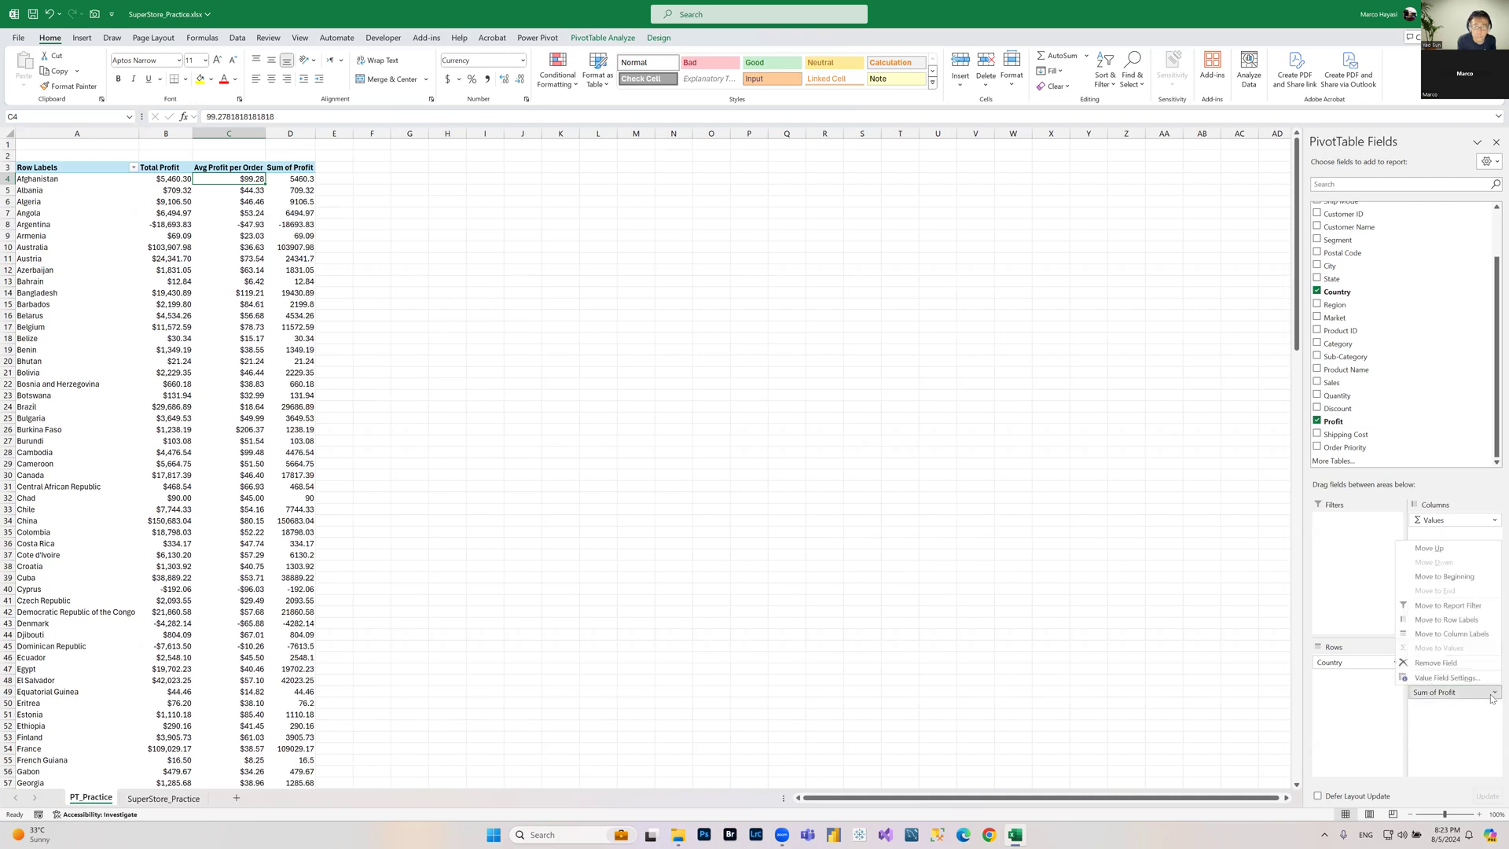
{"action": "left_click", "coordinate": [1462, 678]}
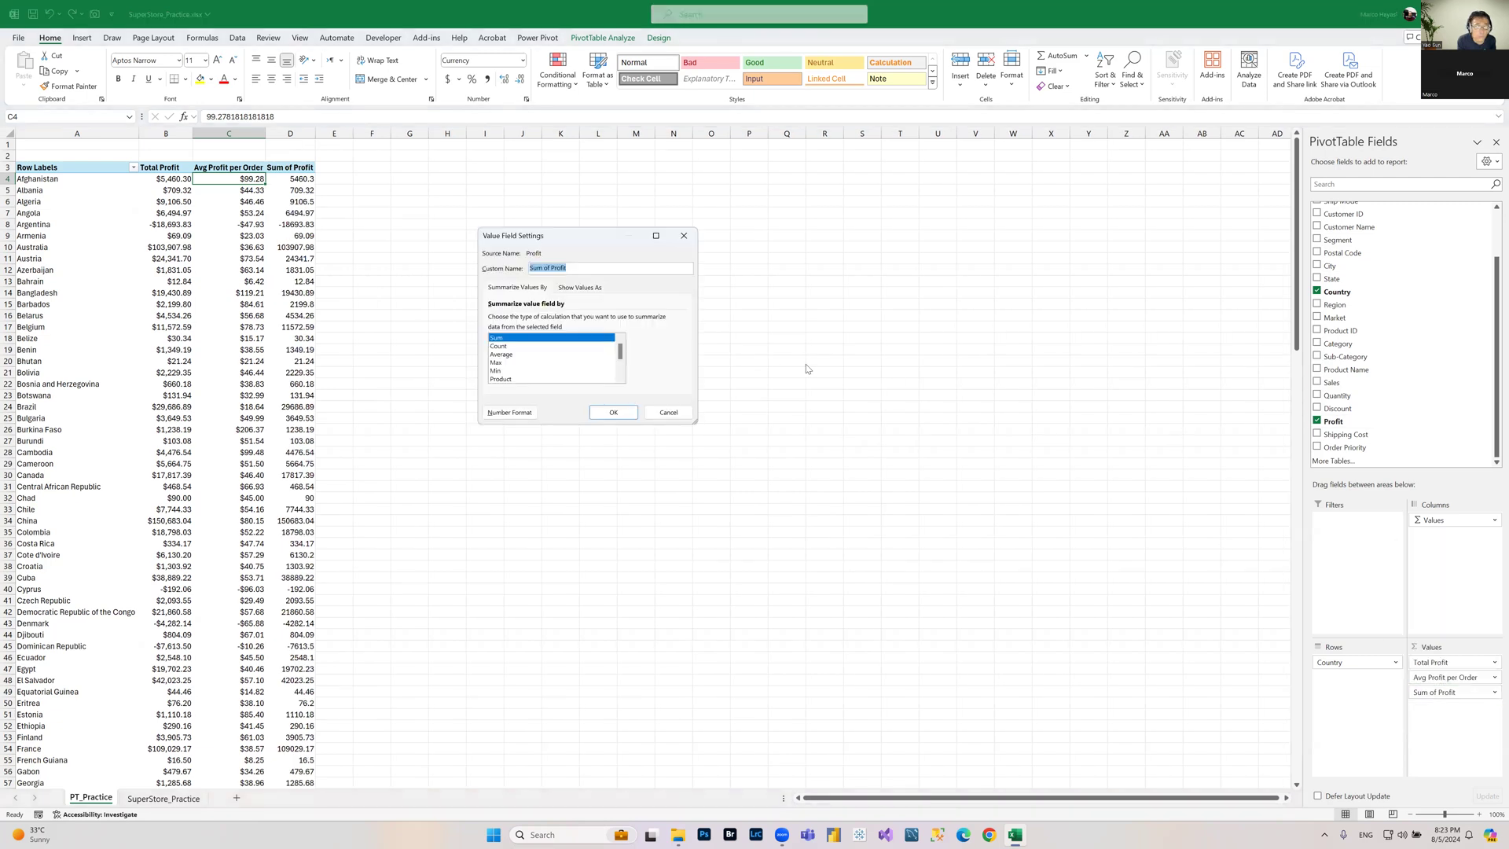
{"action": "left_click", "coordinate": [500, 362]}
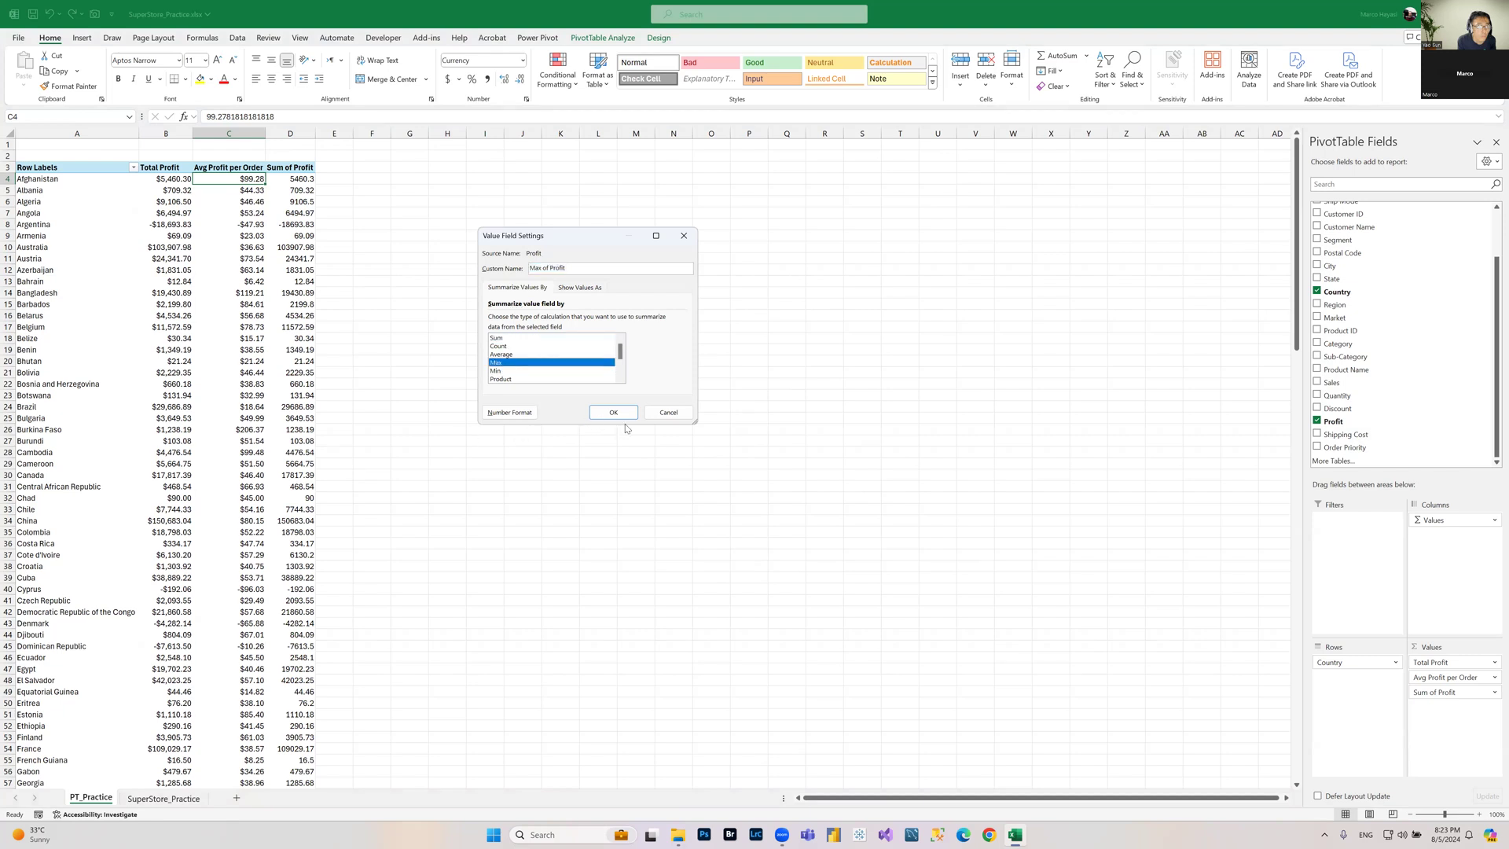
{"action": "left_click", "coordinate": [511, 413]}
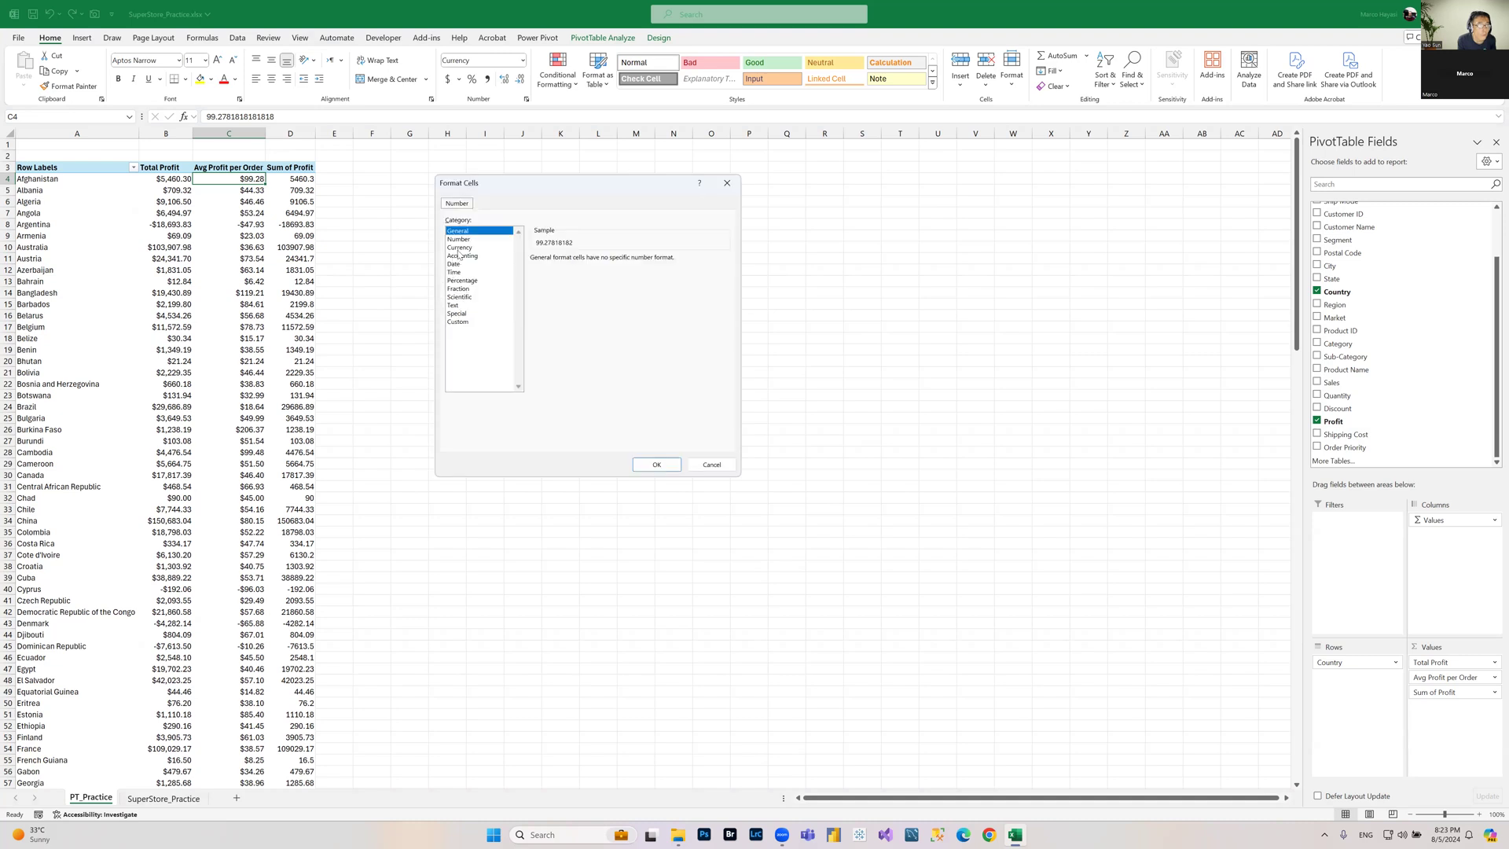
{"action": "left_click", "coordinate": [460, 248]}
{"action": "left_click", "coordinate": [656, 465]}
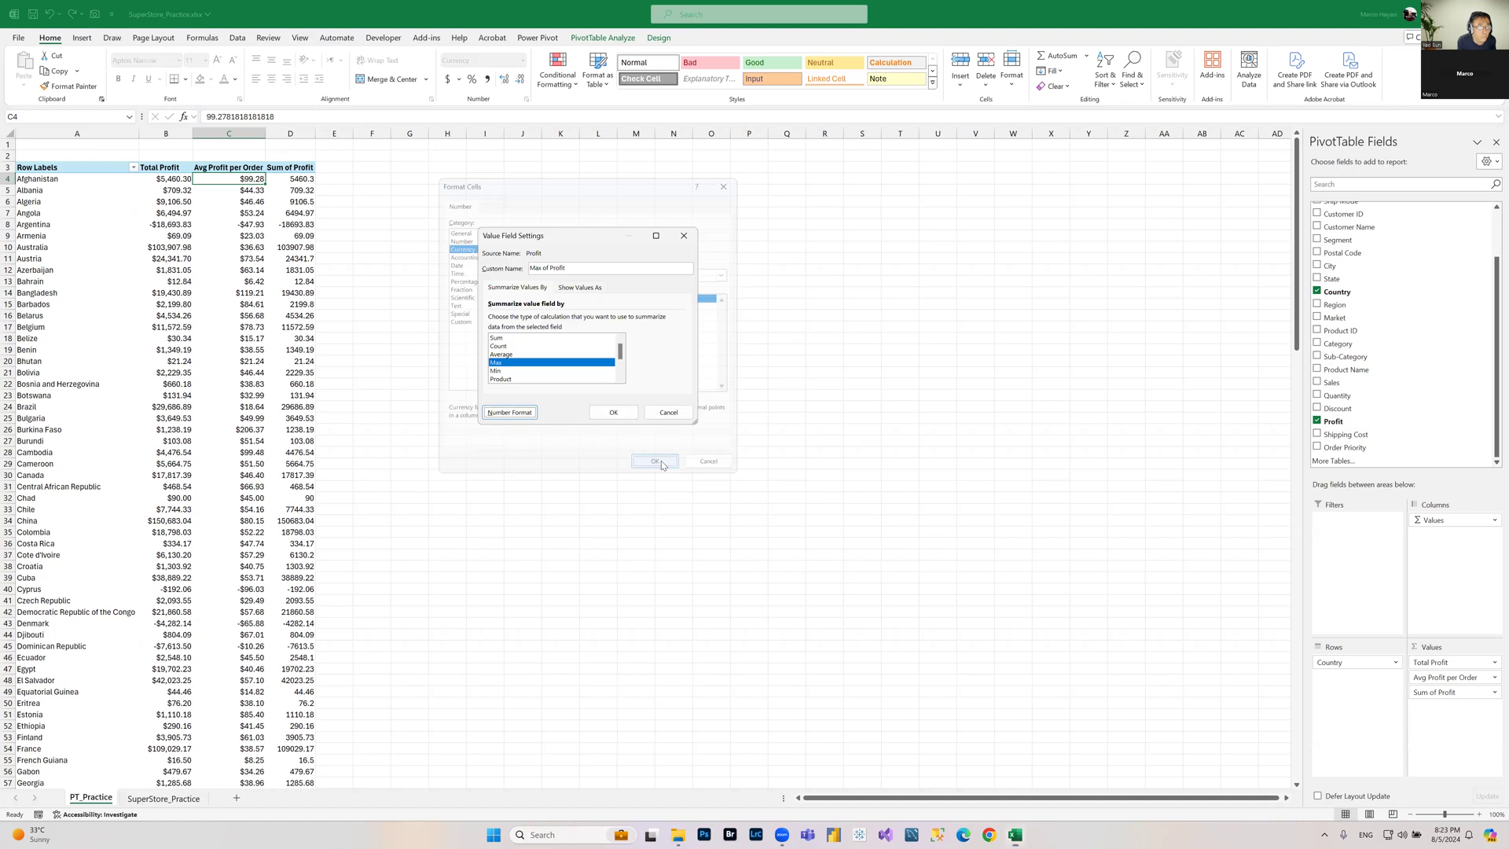
{"action": "left_click", "coordinate": [613, 411]}
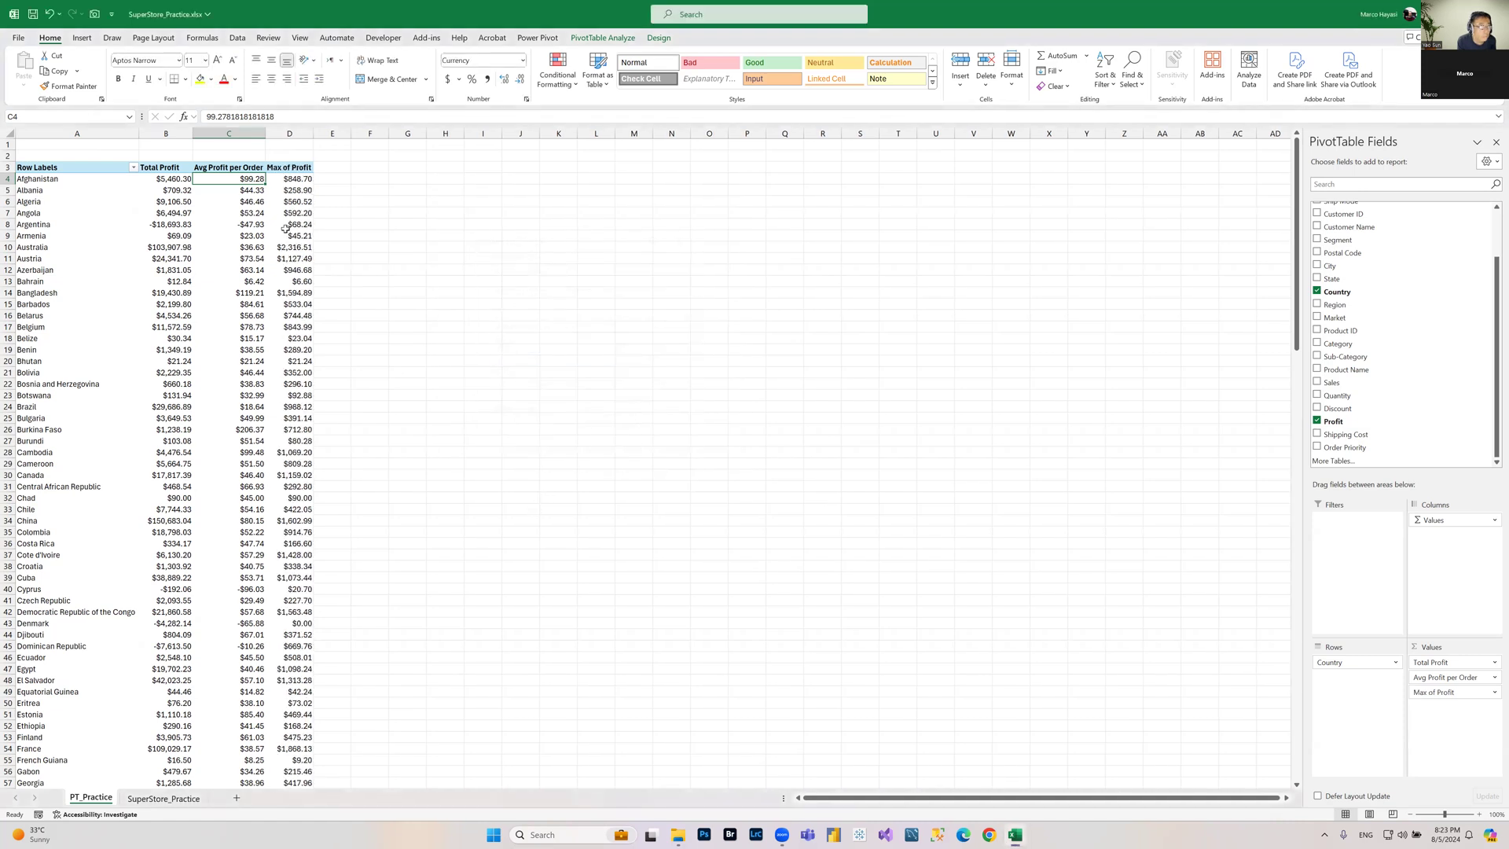
{"action": "left_click", "coordinate": [284, 179]}
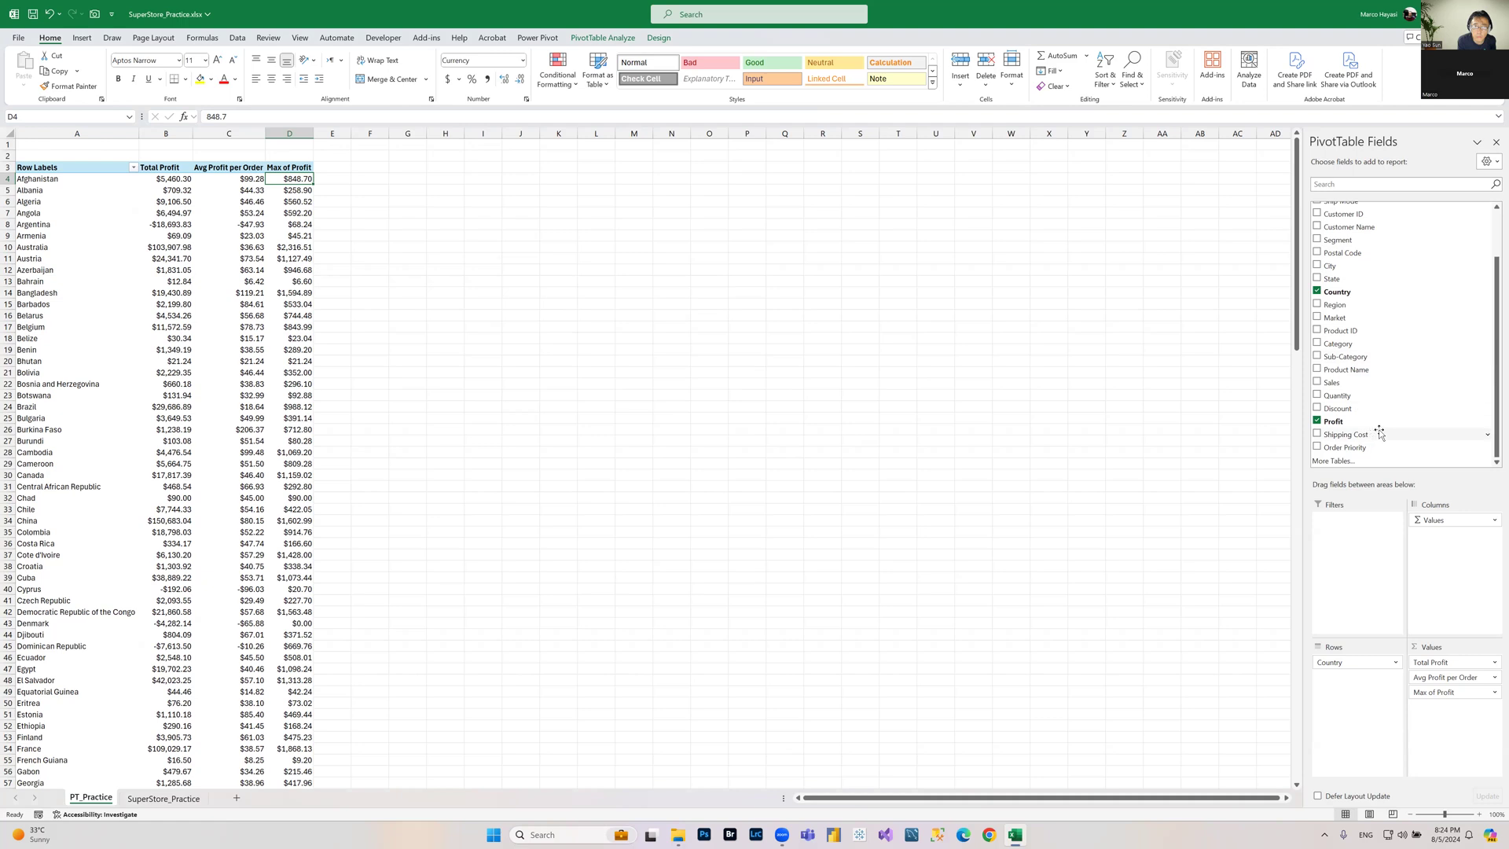
Step: Add the Profit field to the values area once more and summarize it by Min
{"action": "left_click_drag", "start_coordinate": [1387, 422], "coordinate": [1441, 780]}
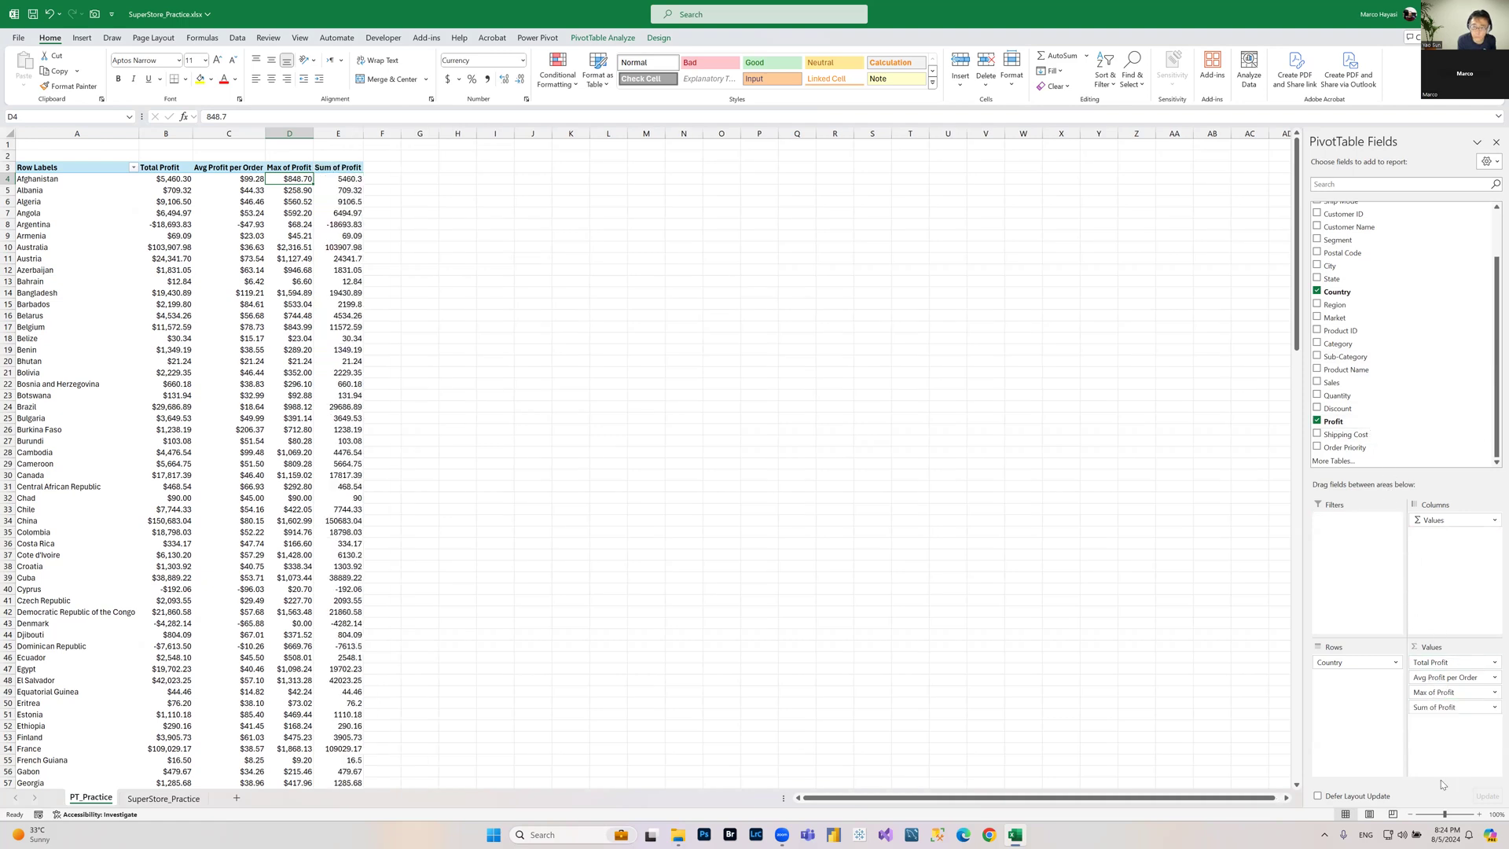
{"action": "left_click", "coordinate": [1484, 711]}
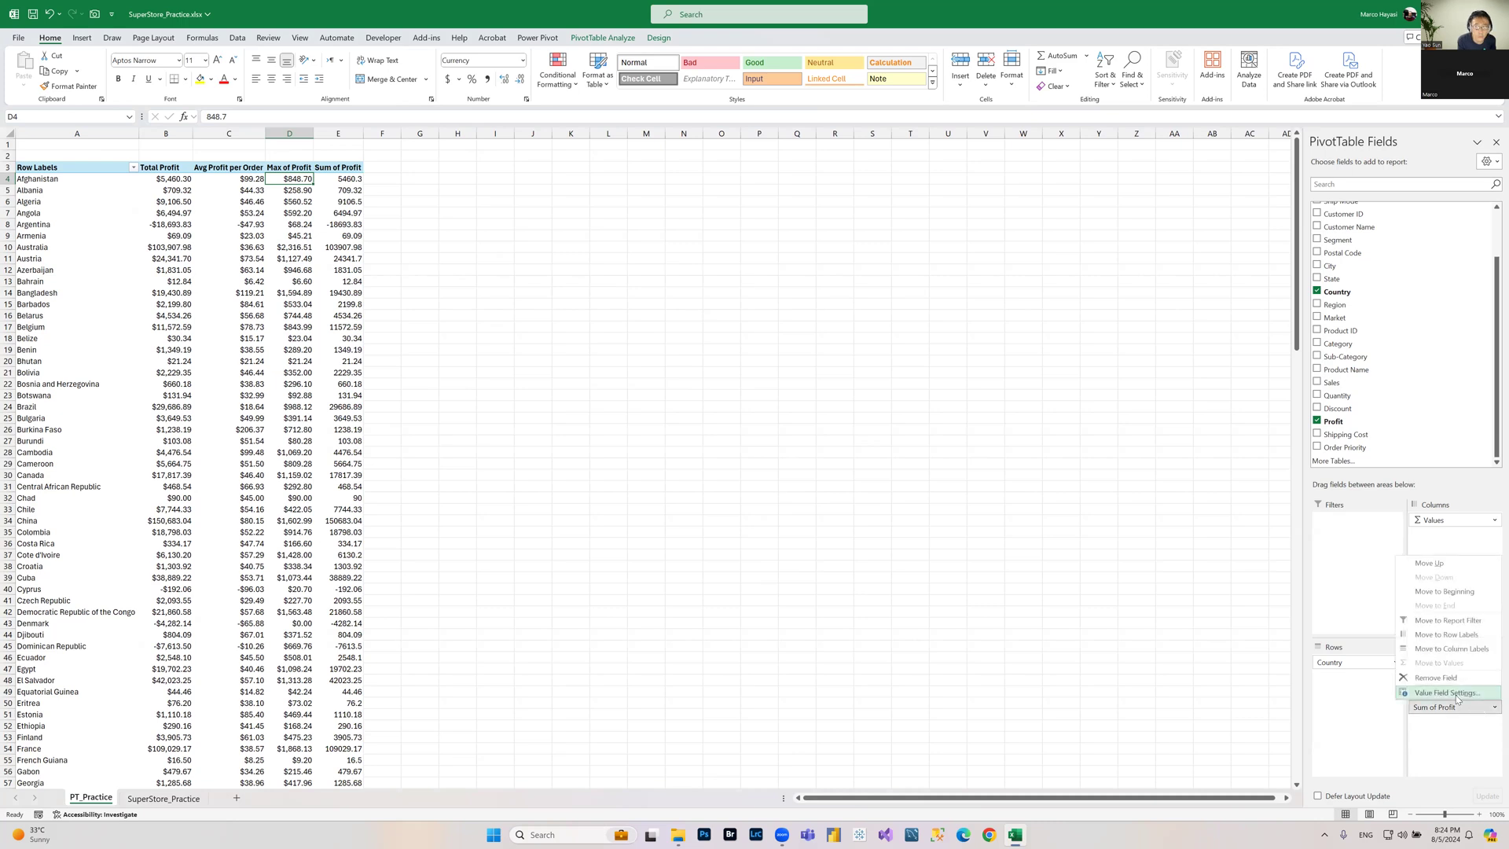
{"action": "left_click", "coordinate": [1450, 695]}
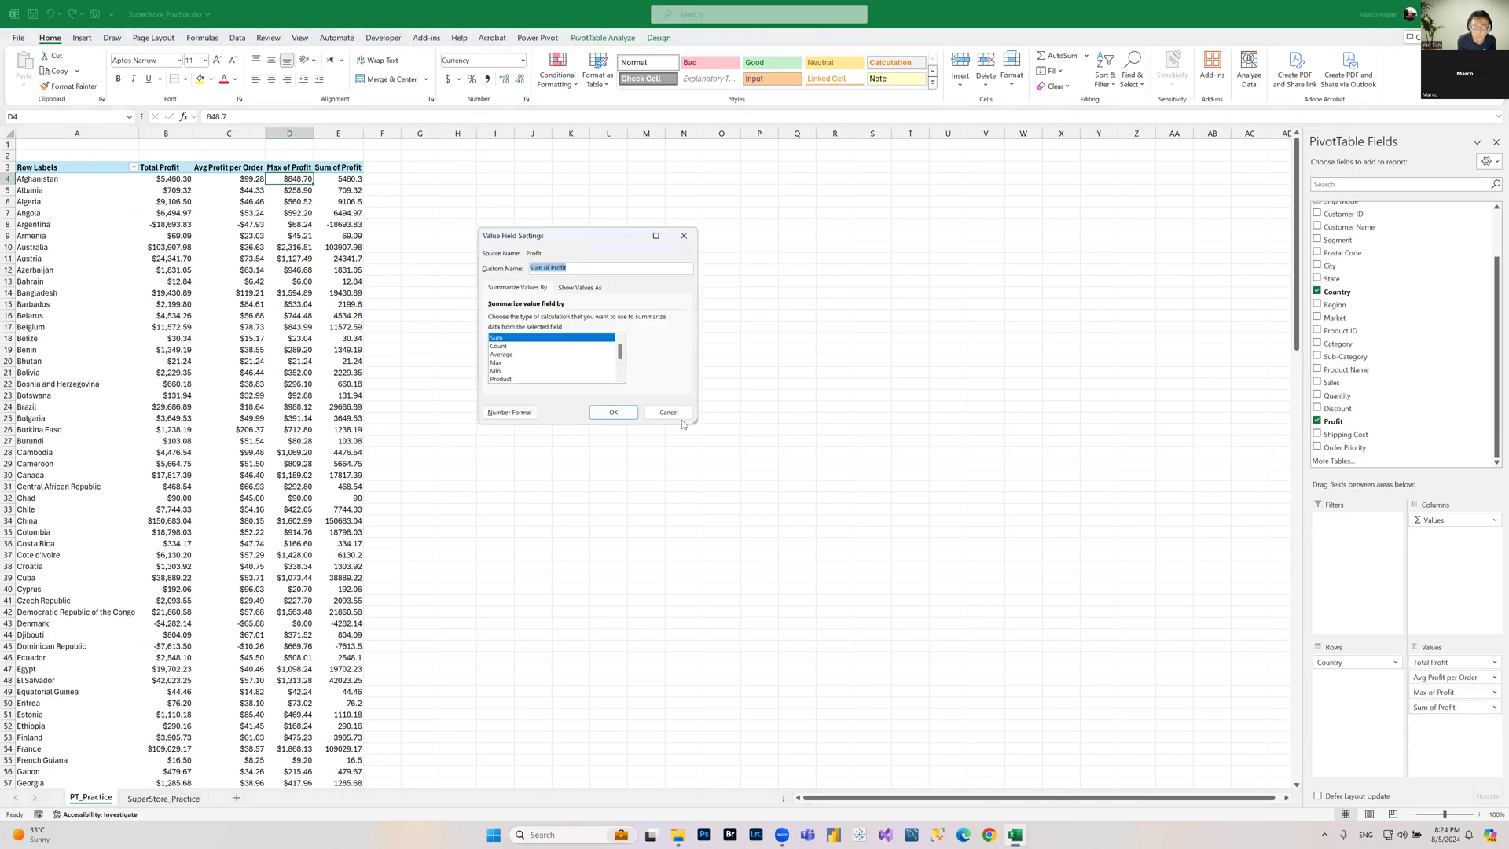
{"action": "left_click", "coordinate": [499, 373]}
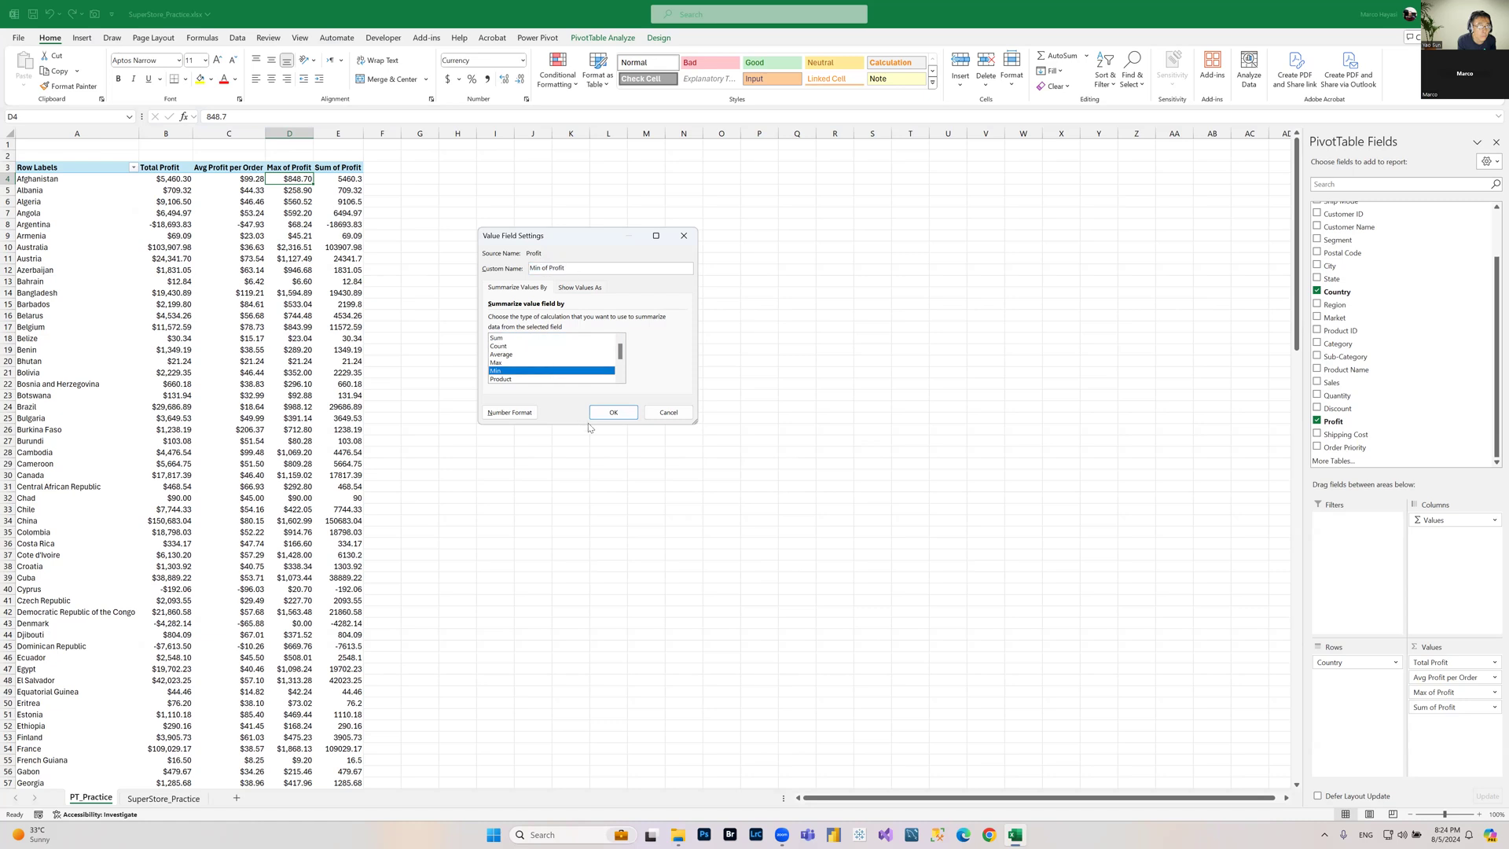
{"action": "left_click", "coordinate": [618, 415]}
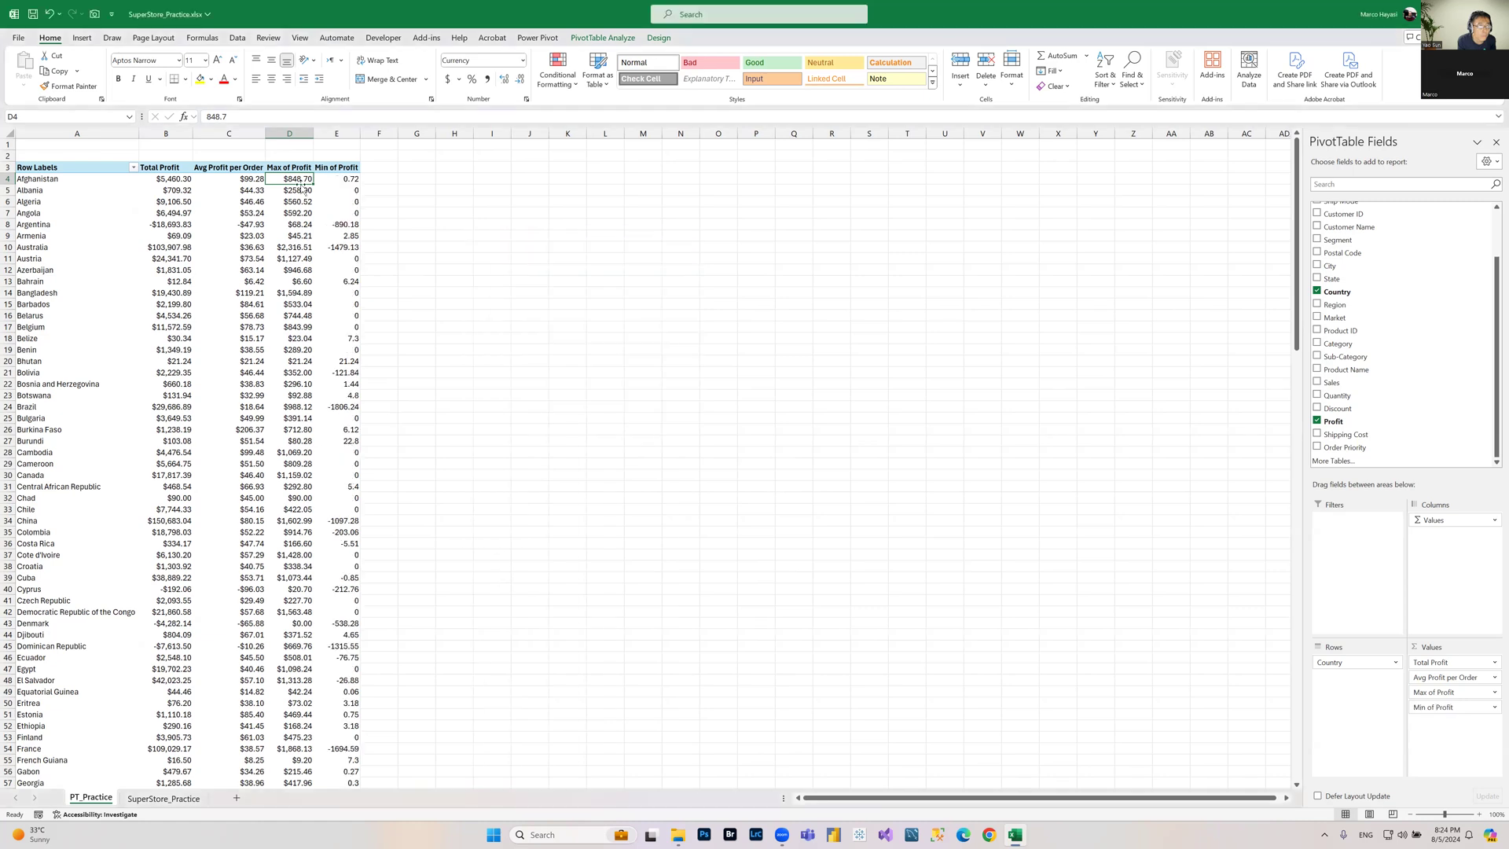
{"action": "left_click", "coordinate": [355, 177]}
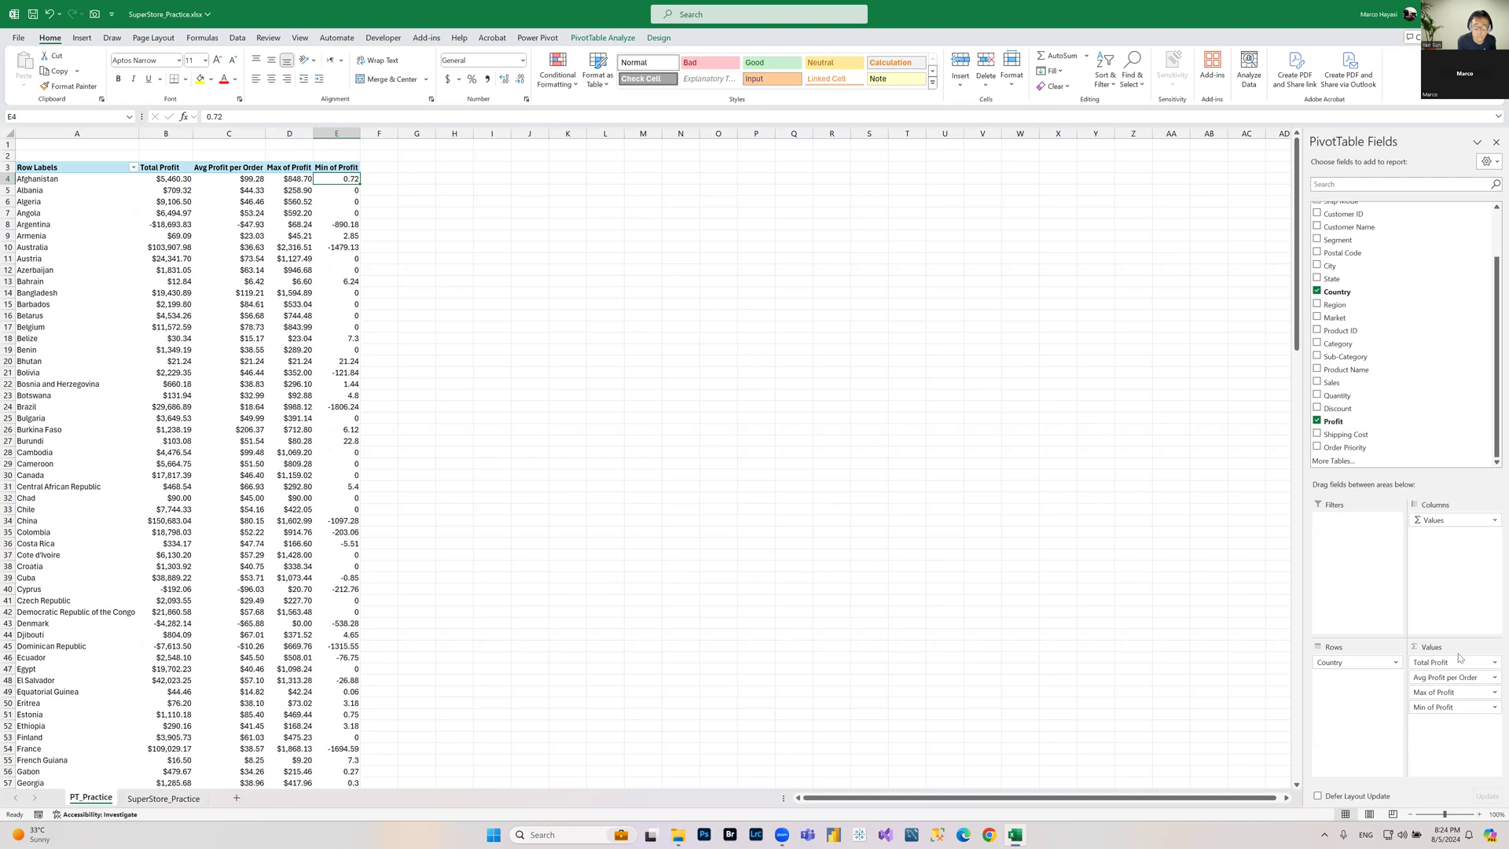
Step: Format the Min of Profit values as Currency through the value field settings
{"action": "left_click", "coordinate": [1468, 710]}
{"action": "left_click", "coordinate": [1438, 693]}
{"action": "left_click", "coordinate": [507, 412]}
{"action": "left_click", "coordinate": [464, 248]}
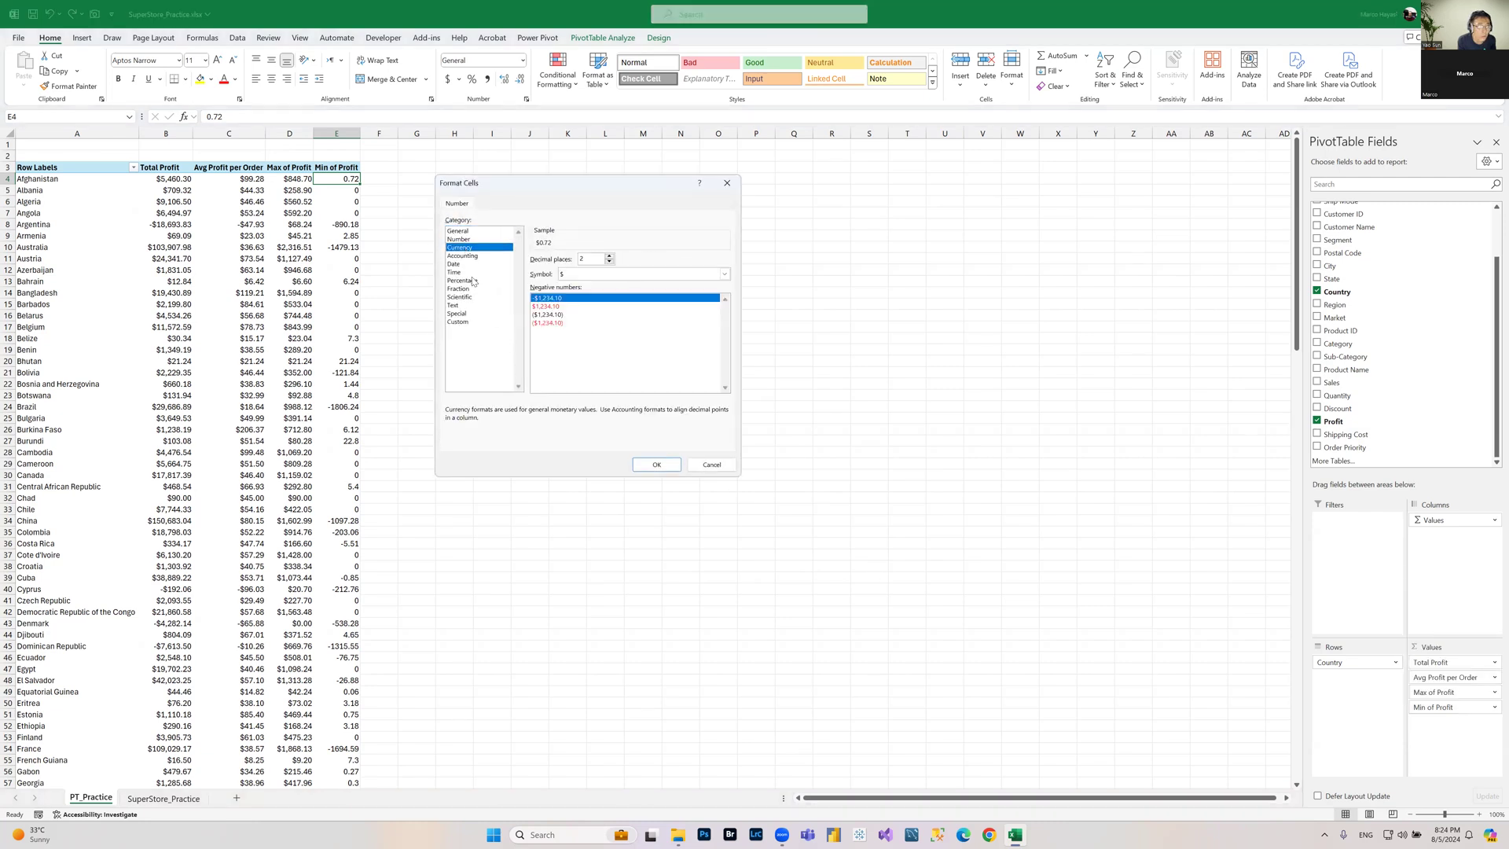
{"action": "left_click", "coordinate": [659, 465]}
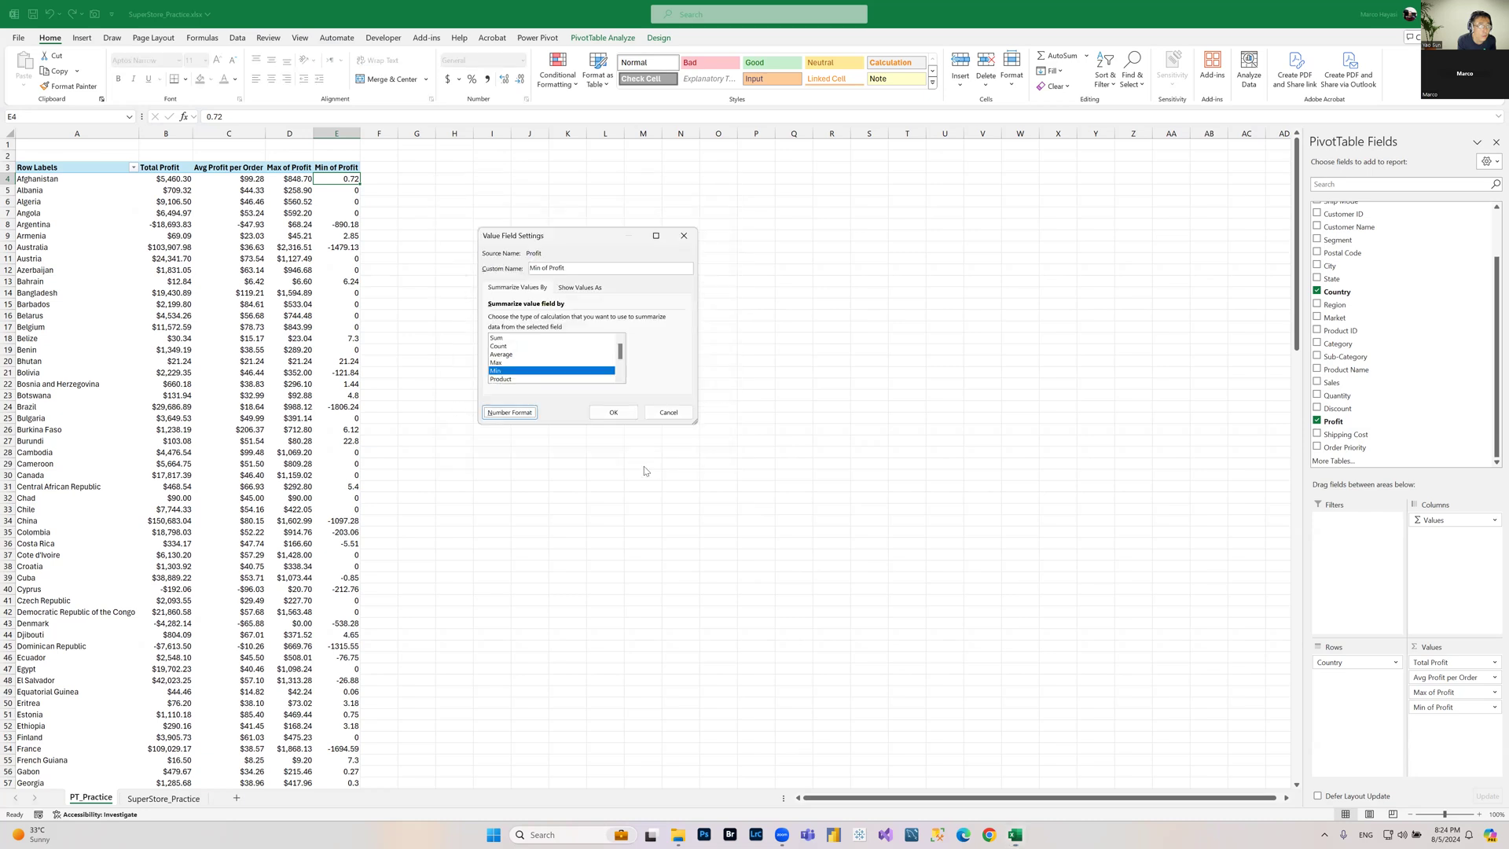
{"action": "left_click", "coordinate": [620, 413]}
{"action": "left_click", "coordinate": [214, 211]}
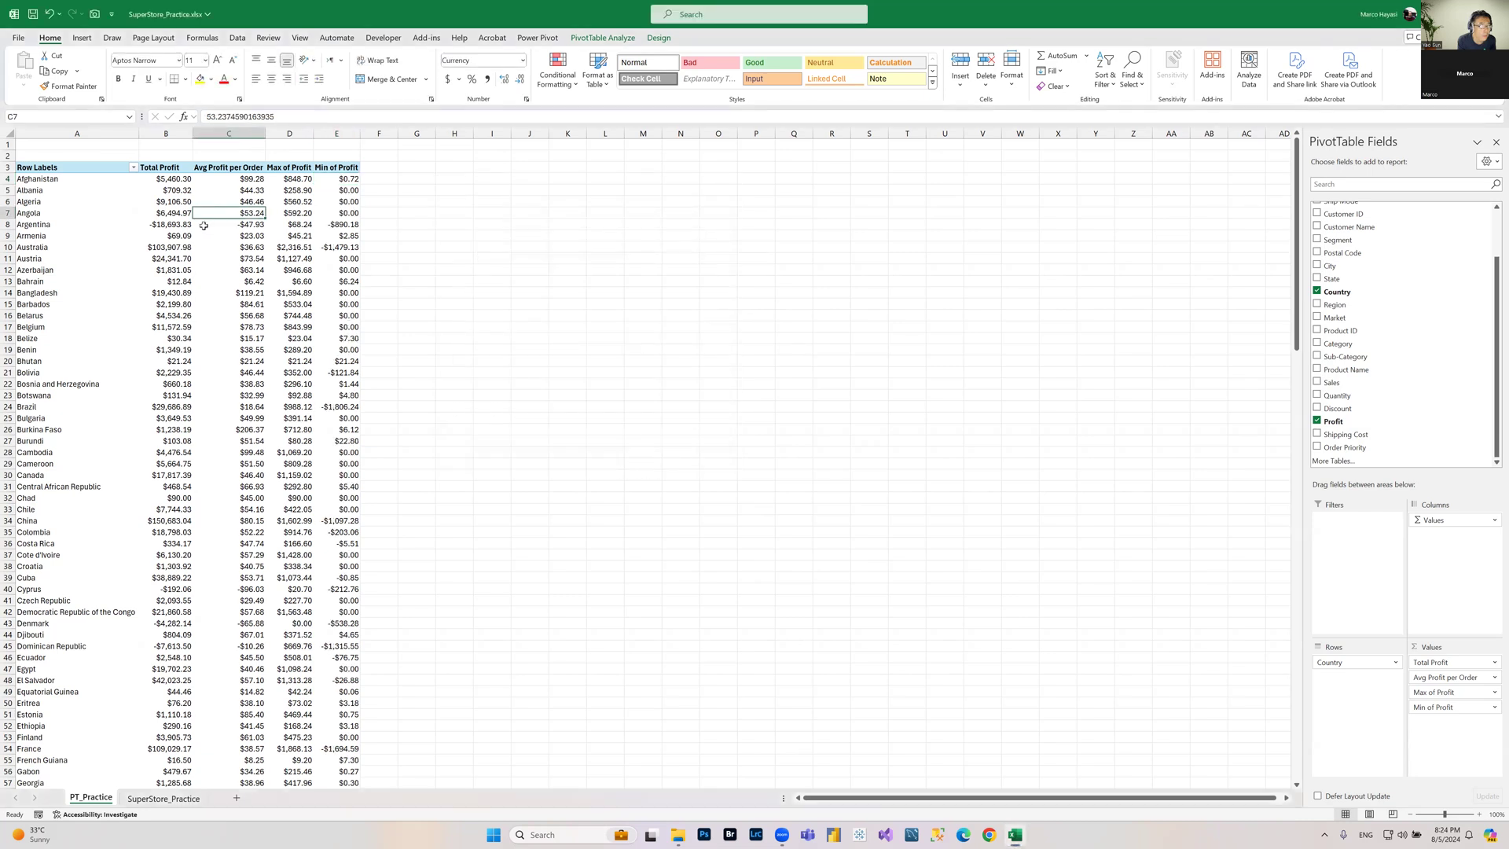
Step: Add the Segment field to the PivotTable filters
{"action": "mouse_move", "coordinate": [178, 252]}
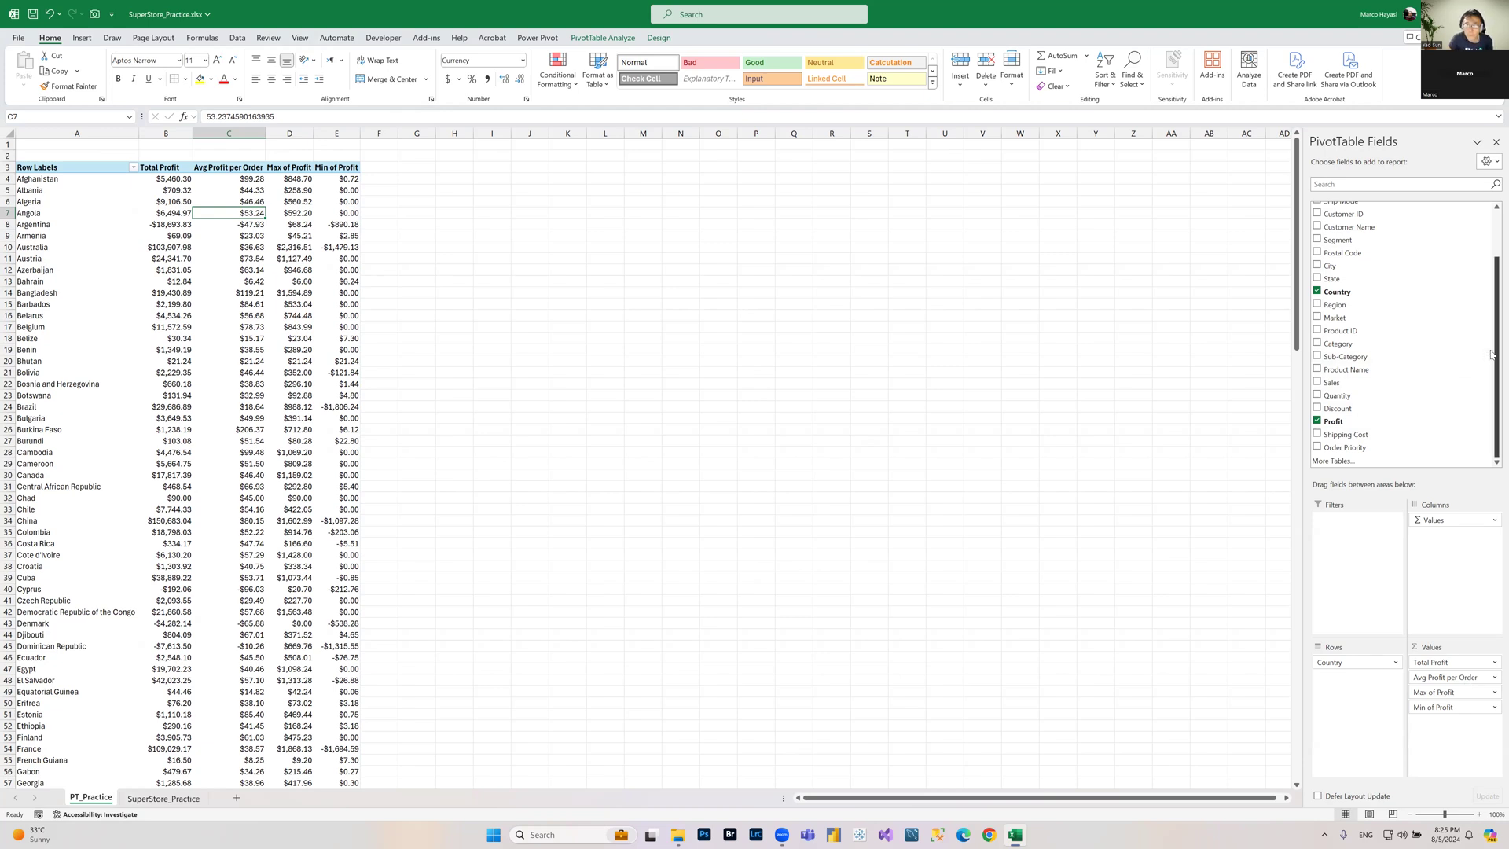
{"action": "scroll", "coordinate": [1491, 314], "scroll_direction": "up", "scroll_amount": 2}
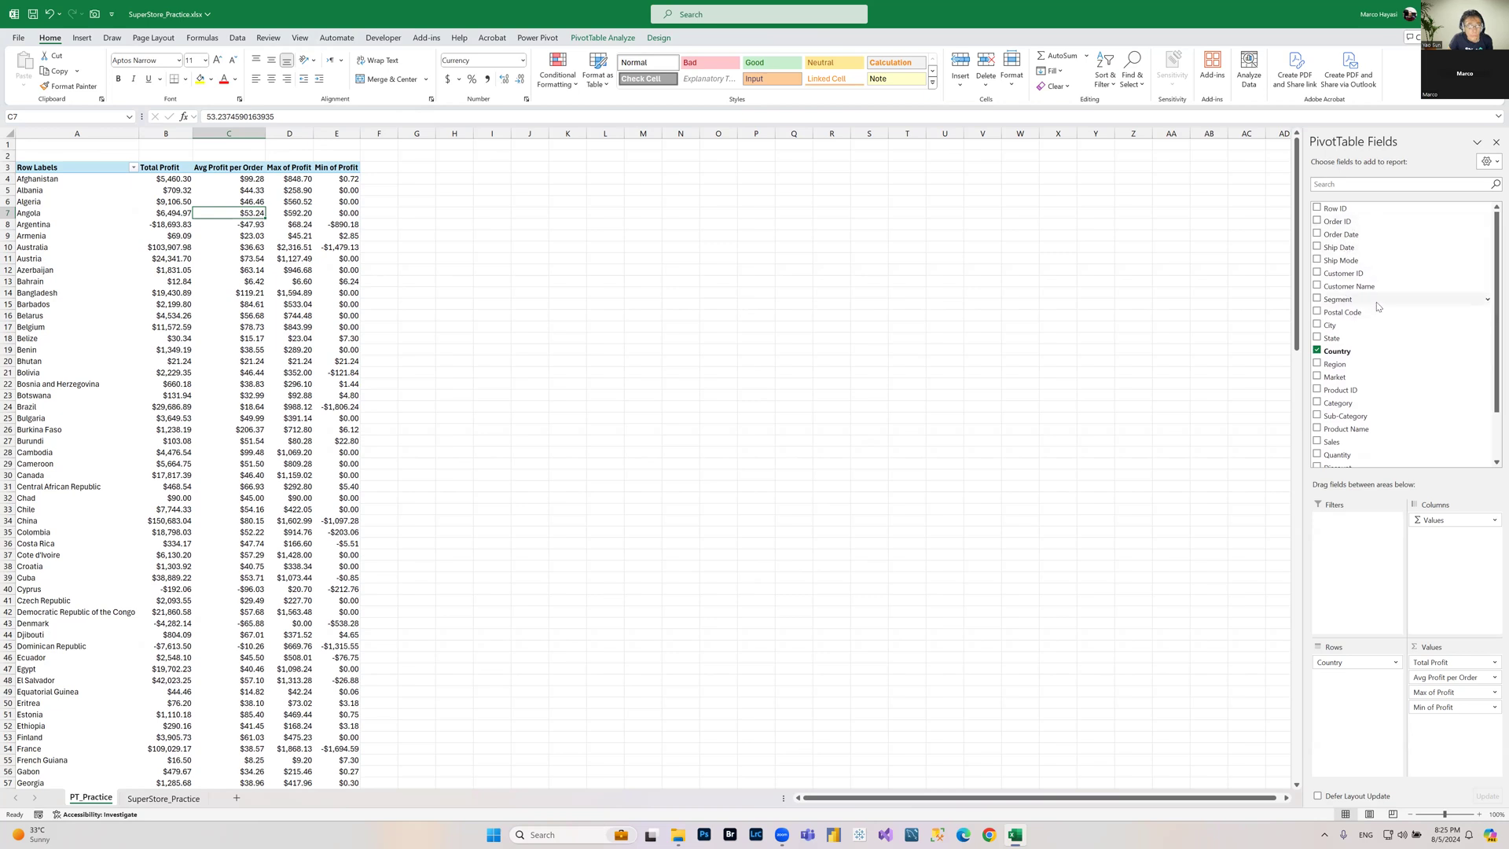
{"action": "left_click_drag", "start_coordinate": [1377, 307], "coordinate": [1365, 542]}
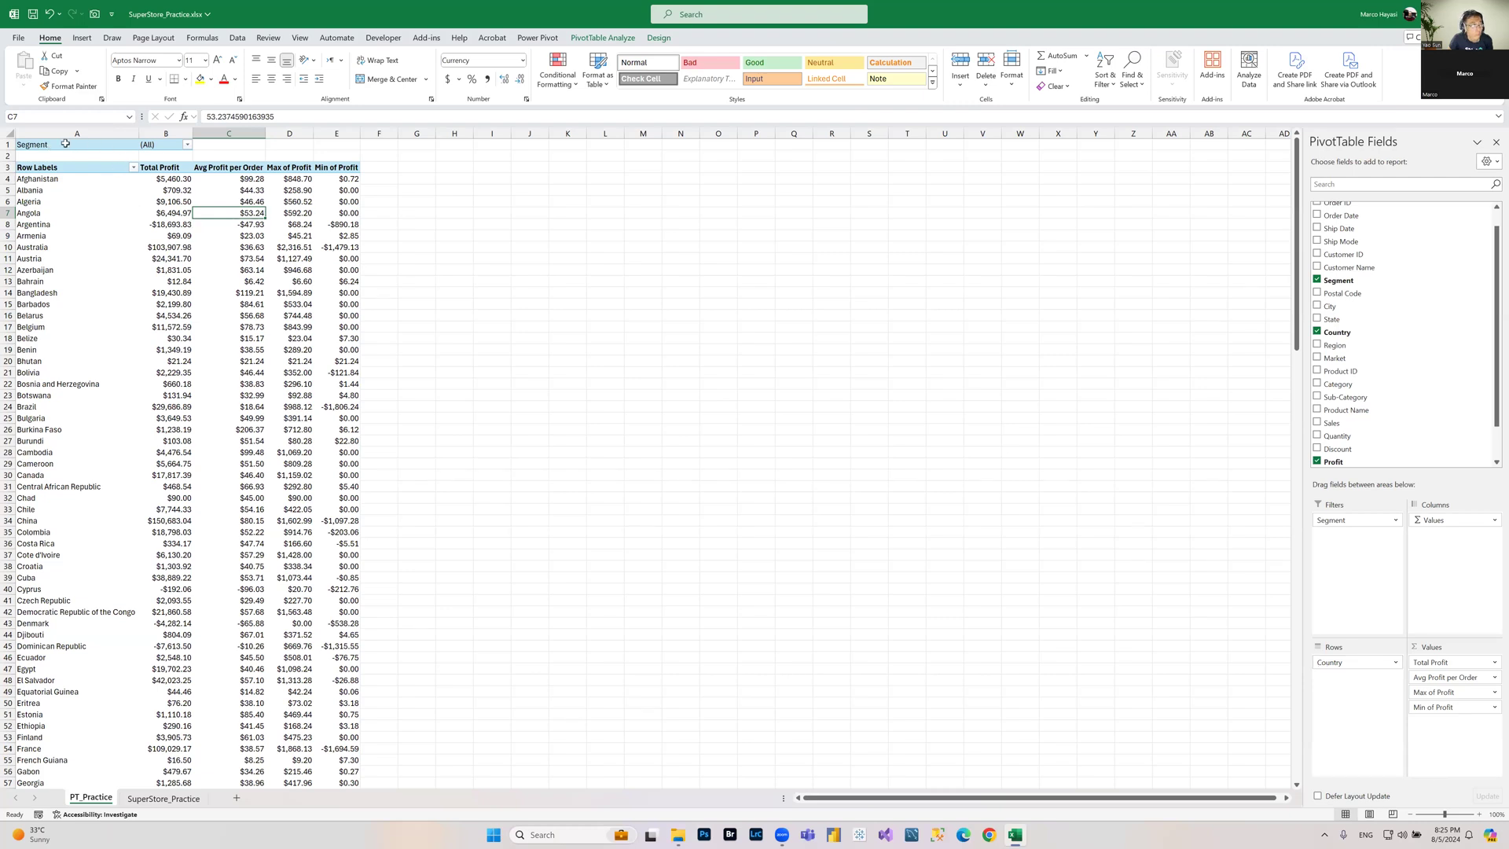
Step: Filter the PivotTable by Segment to show only Consumer, allowing multiple item selection
{"action": "left_click", "coordinate": [154, 148]}
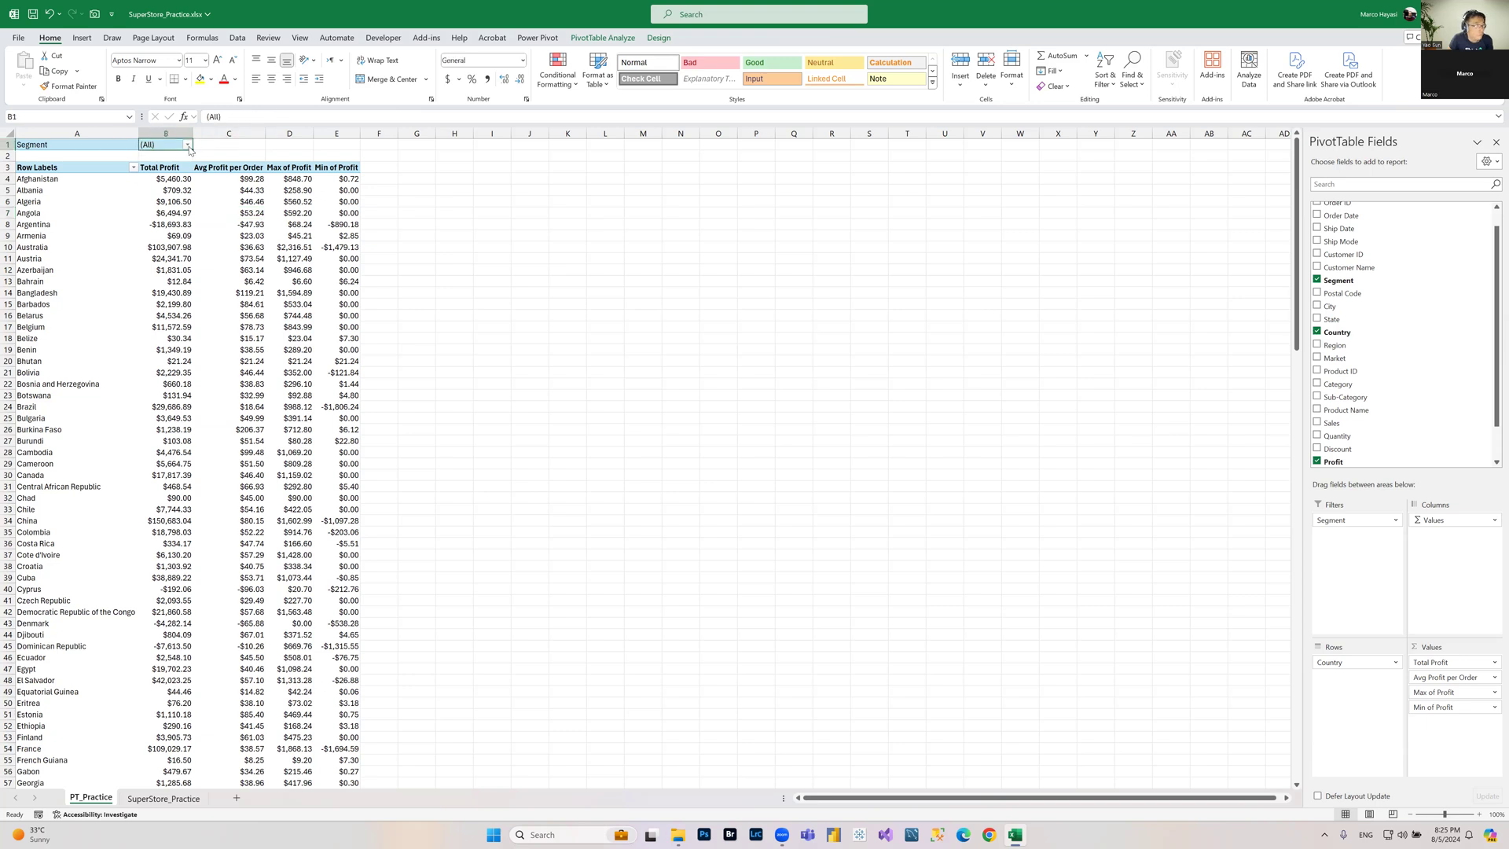
{"action": "left_click", "coordinate": [188, 146]}
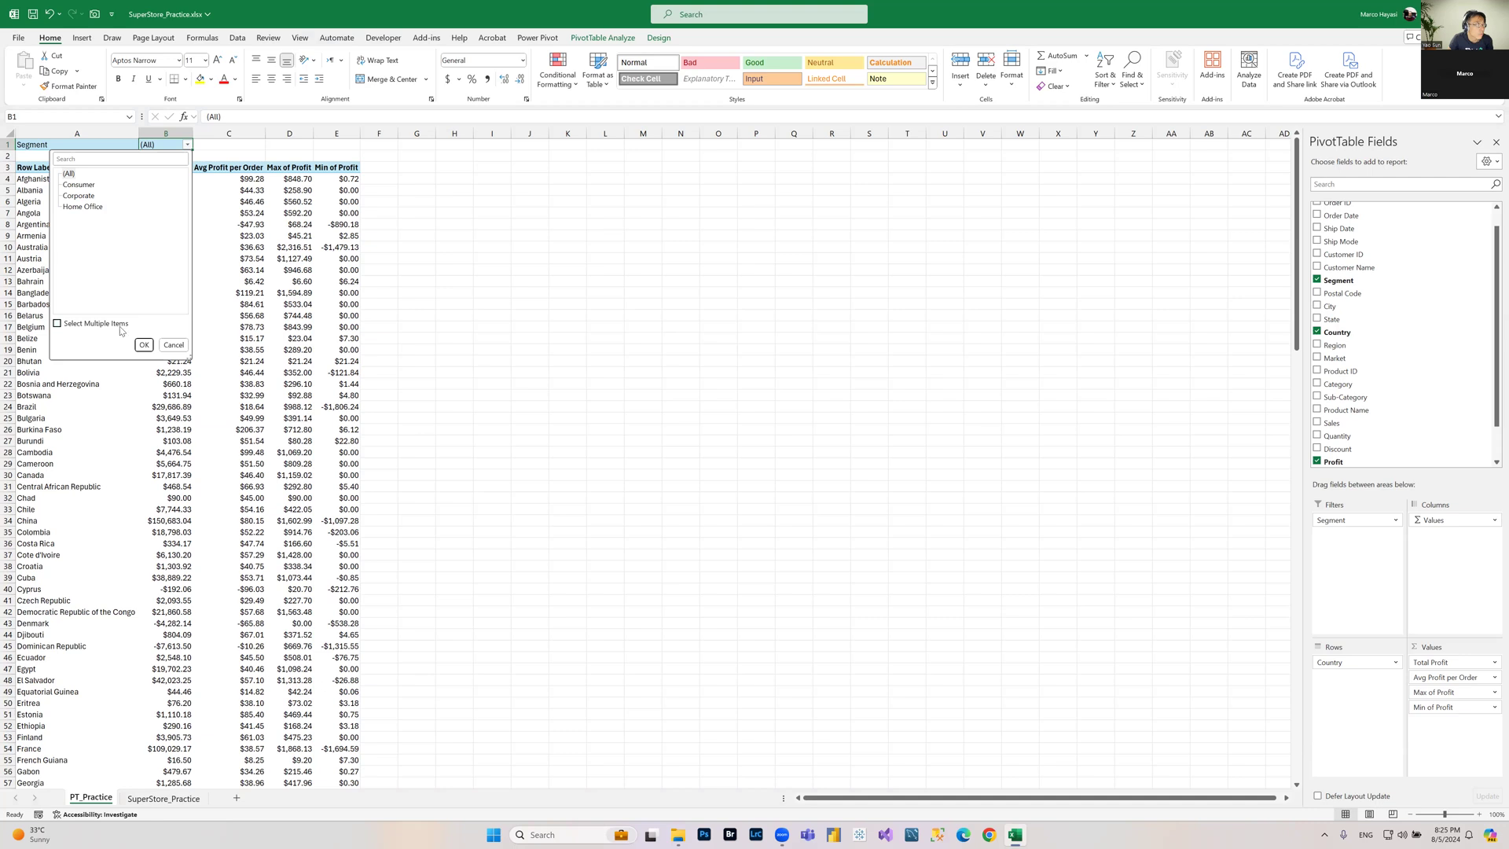
{"action": "left_click", "coordinate": [91, 323]}
{"action": "left_click", "coordinate": [65, 174]}
{"action": "left_click", "coordinate": [66, 185]}
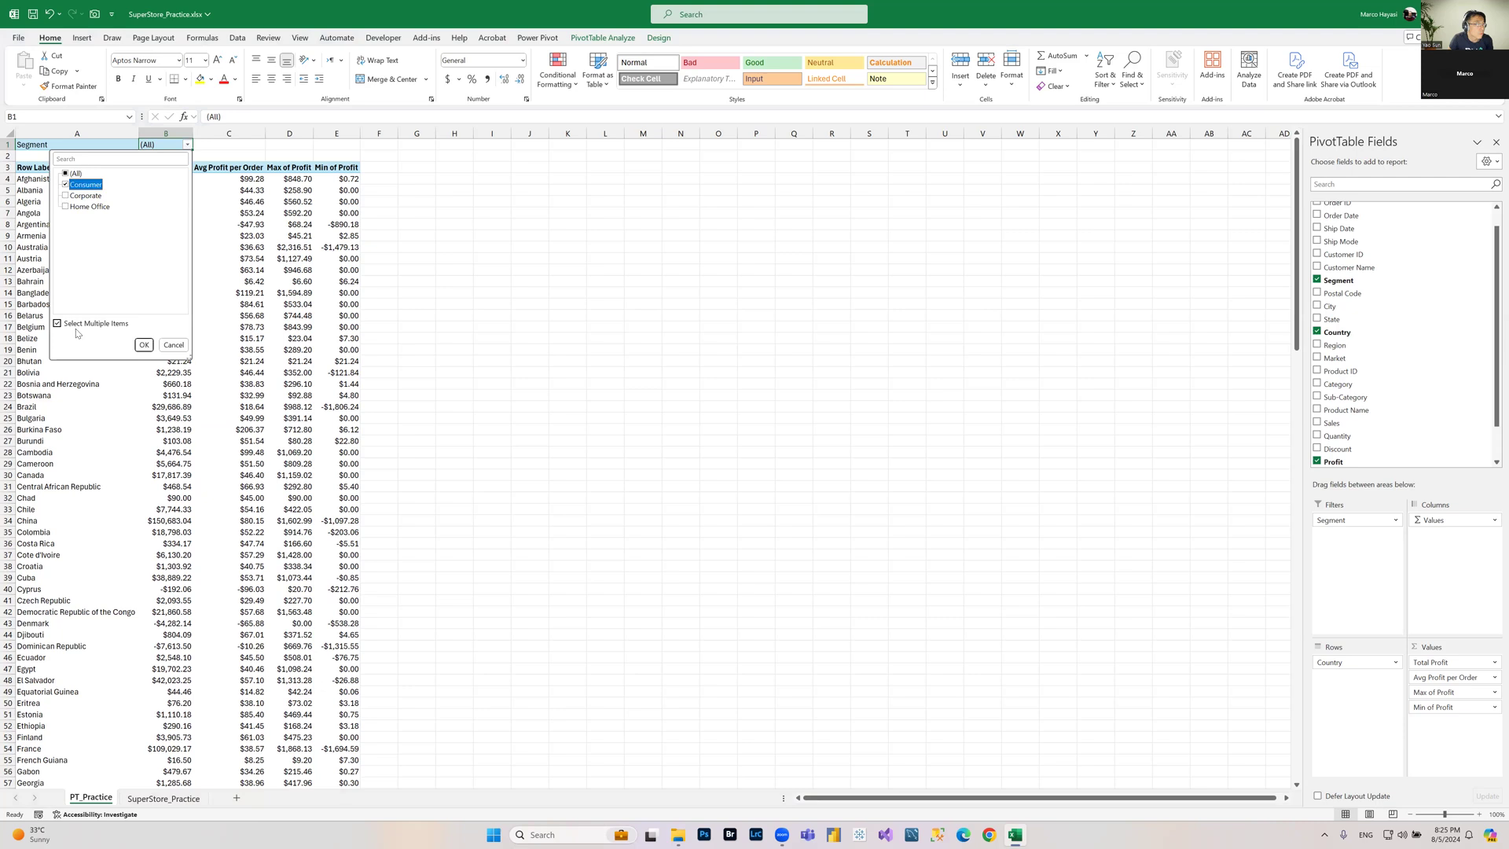
{"action": "left_click", "coordinate": [144, 345]}
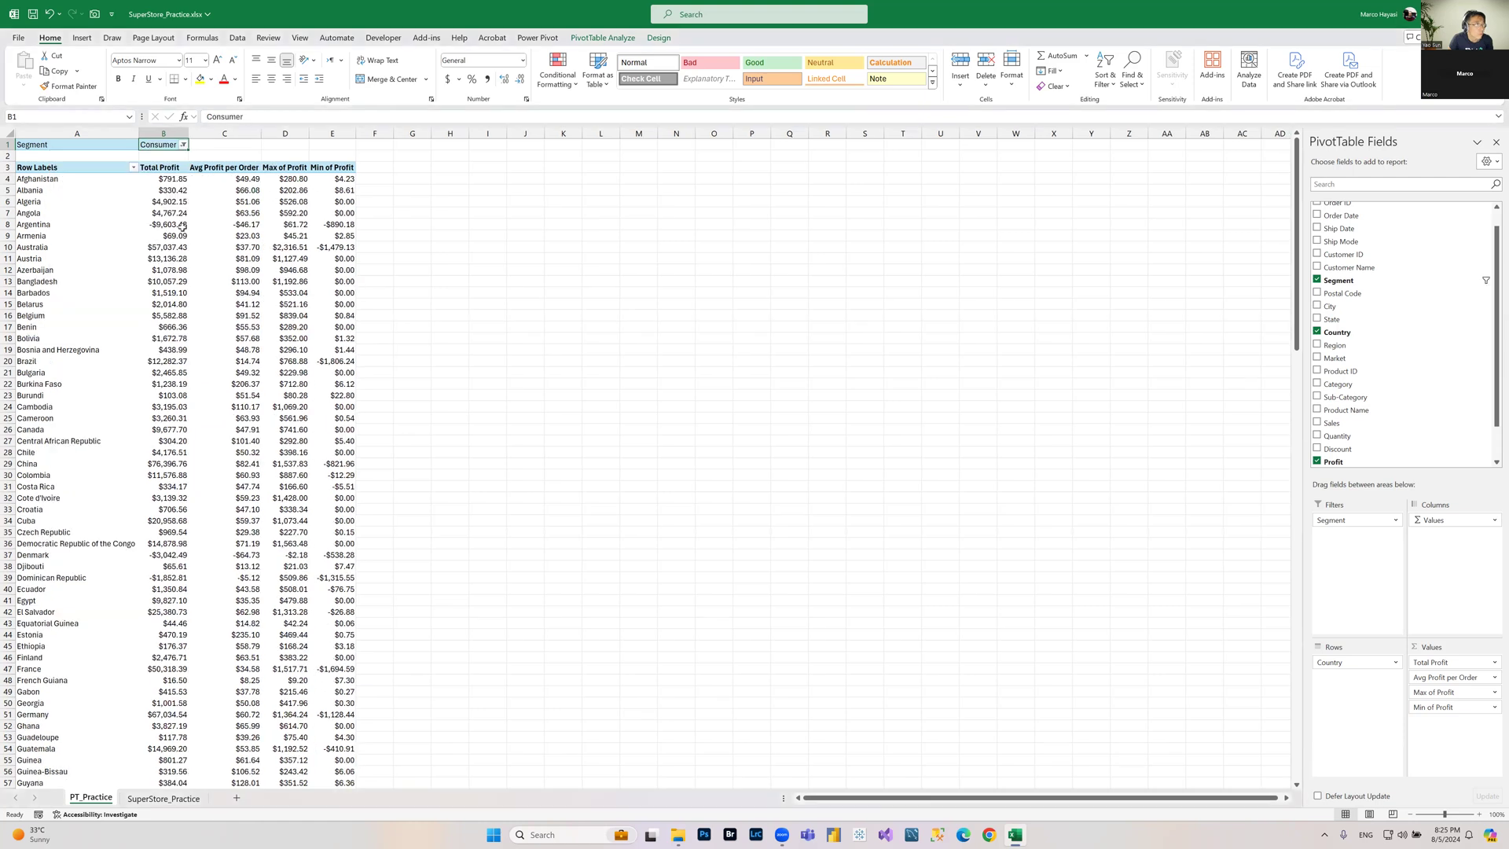
Step: Change the Segment filter to show only Corporate instead of Consumer
{"action": "mouse_move", "coordinate": [182, 225]}
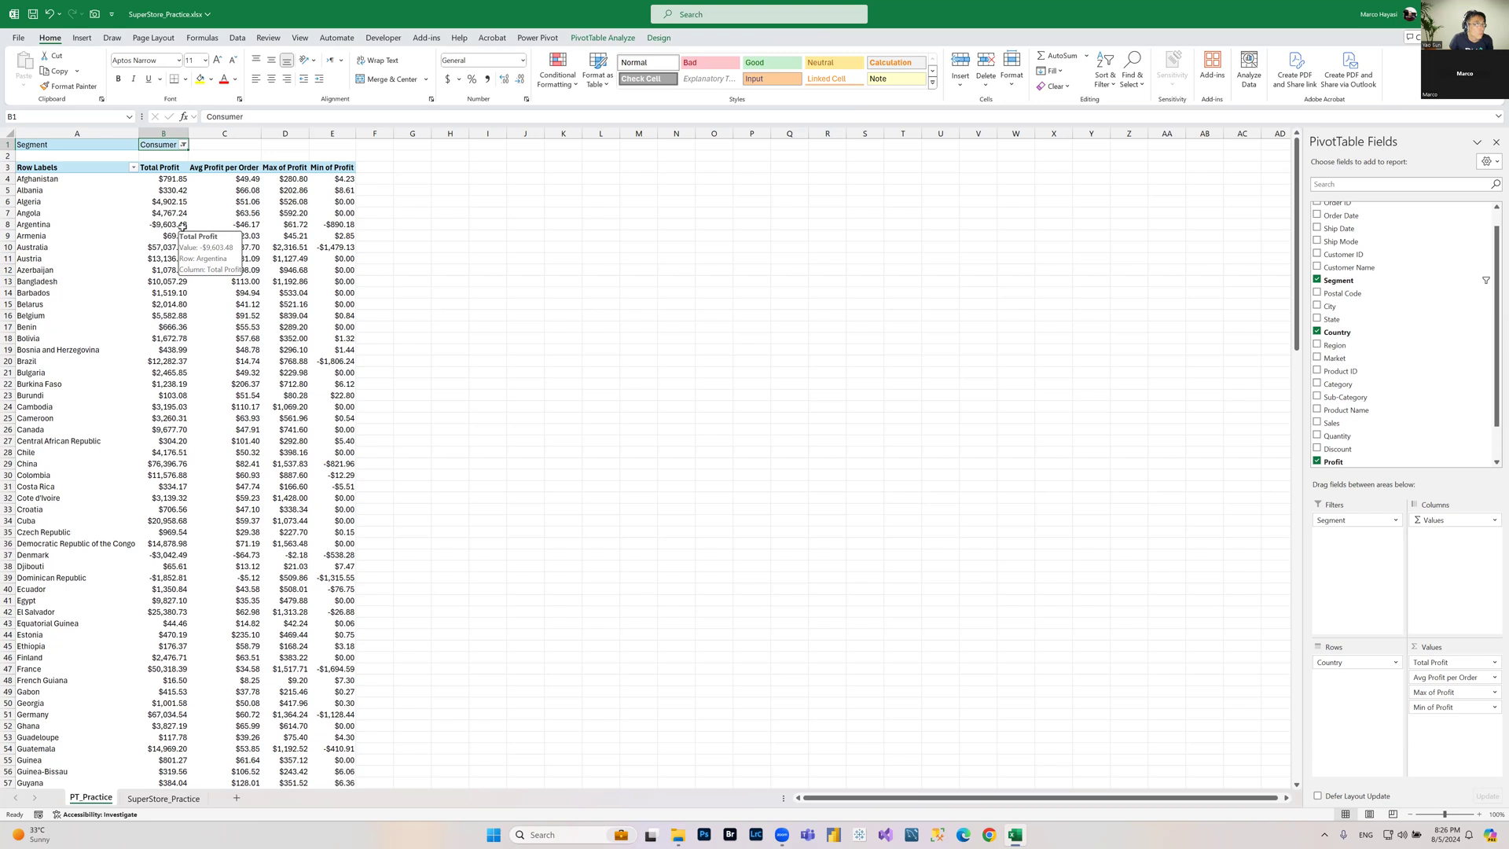
{"action": "left_click", "coordinate": [184, 146]}
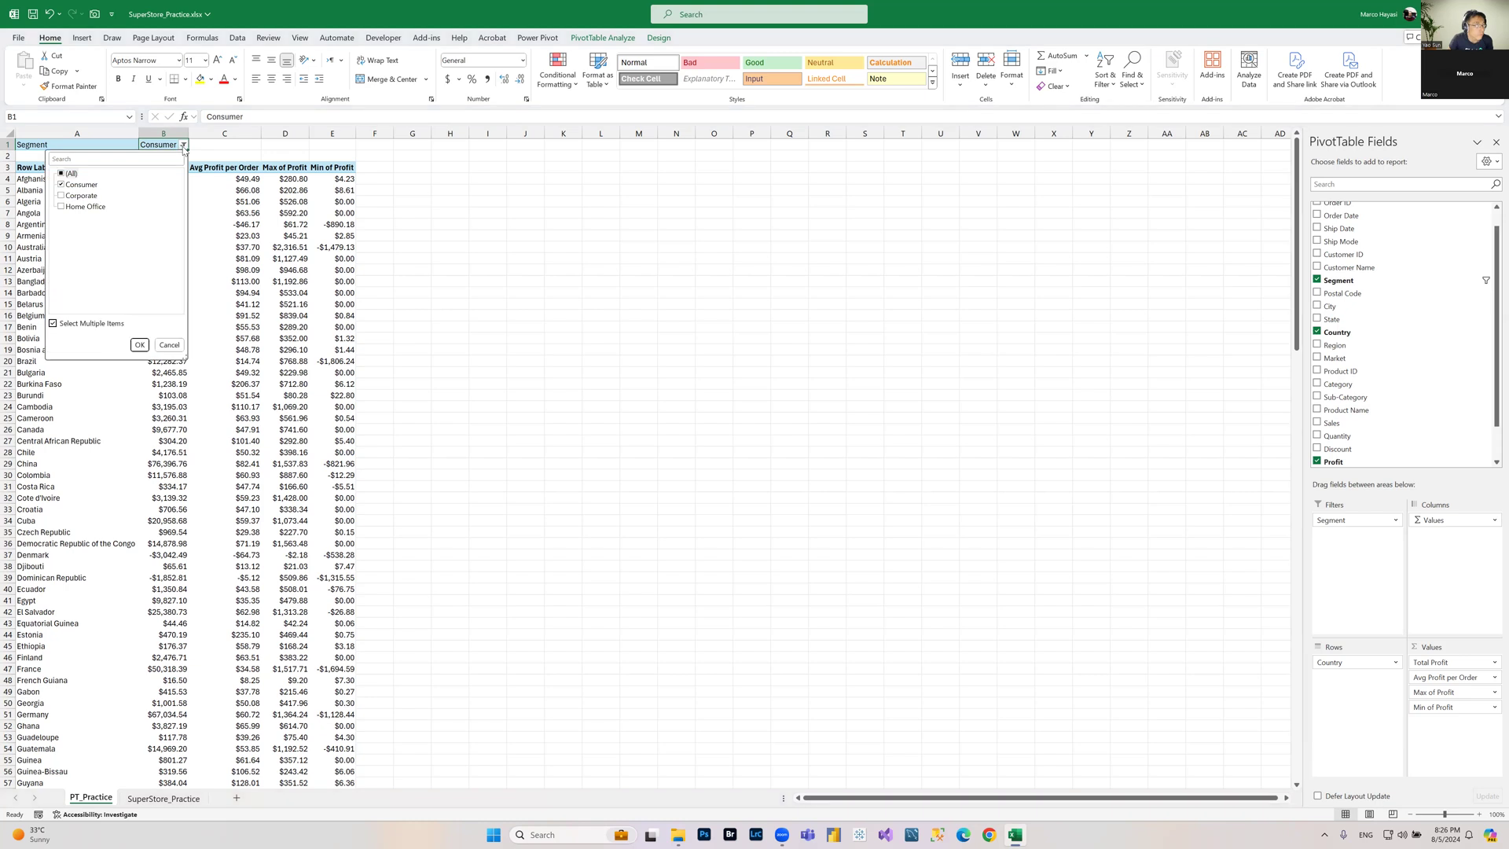
{"action": "left_click", "coordinate": [62, 186]}
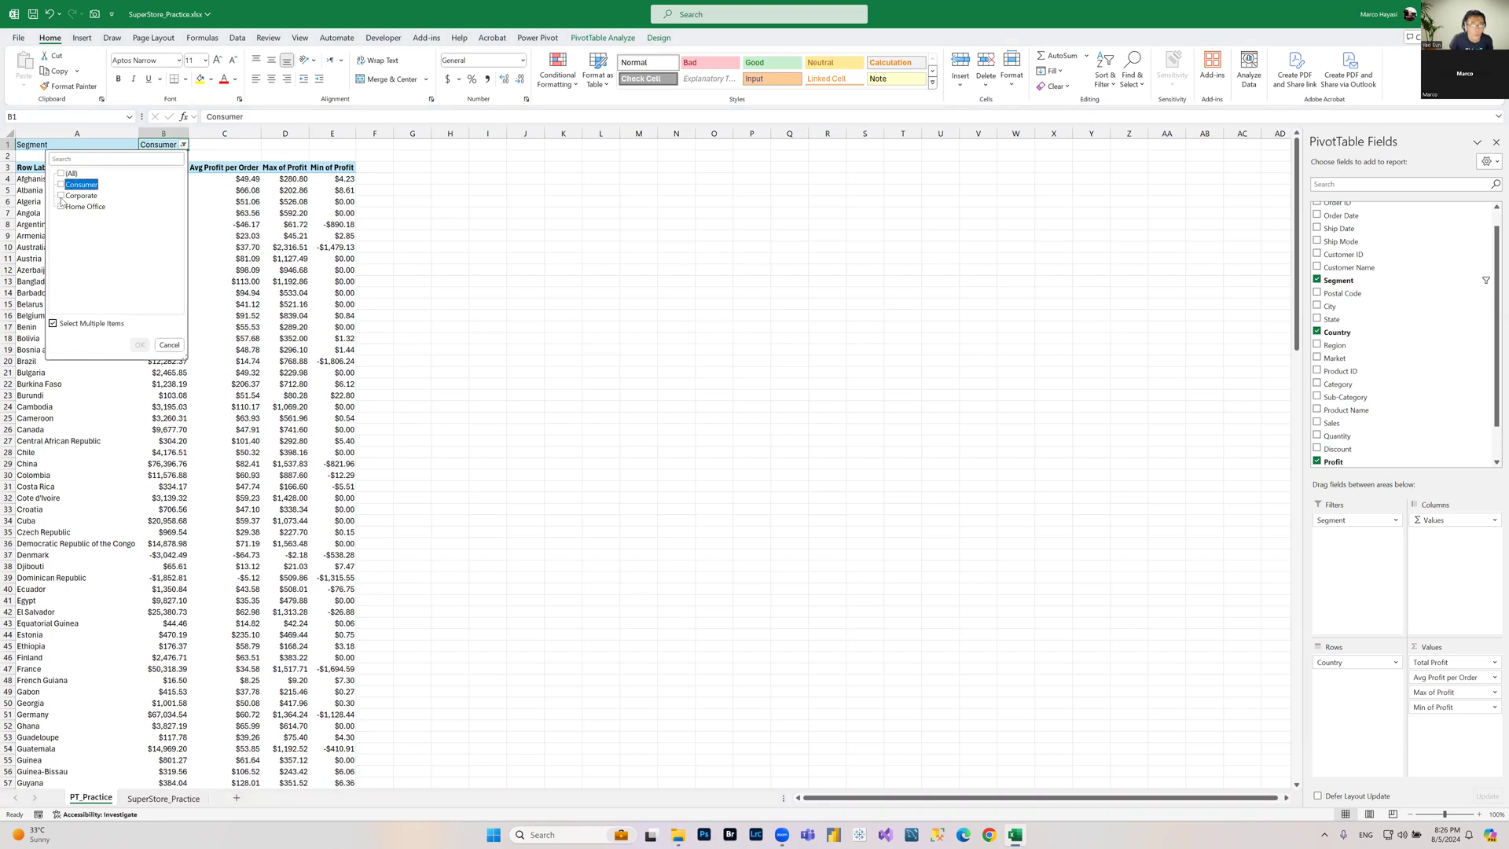
{"action": "left_click", "coordinate": [61, 196]}
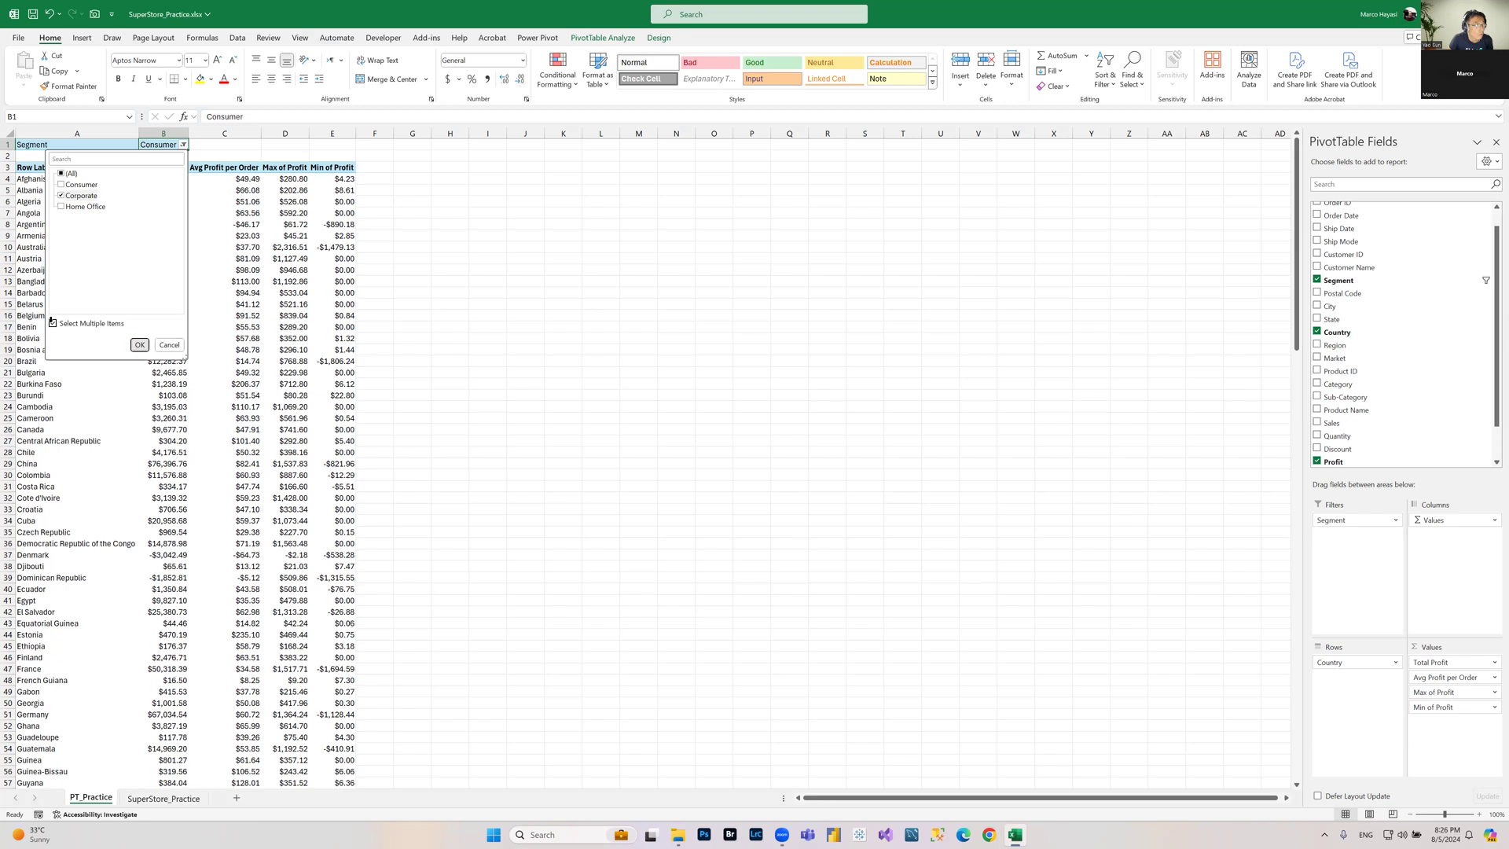
{"action": "left_click", "coordinate": [138, 344]}
{"action": "left_click", "coordinate": [293, 201]}
{"action": "left_click", "coordinate": [230, 192]}
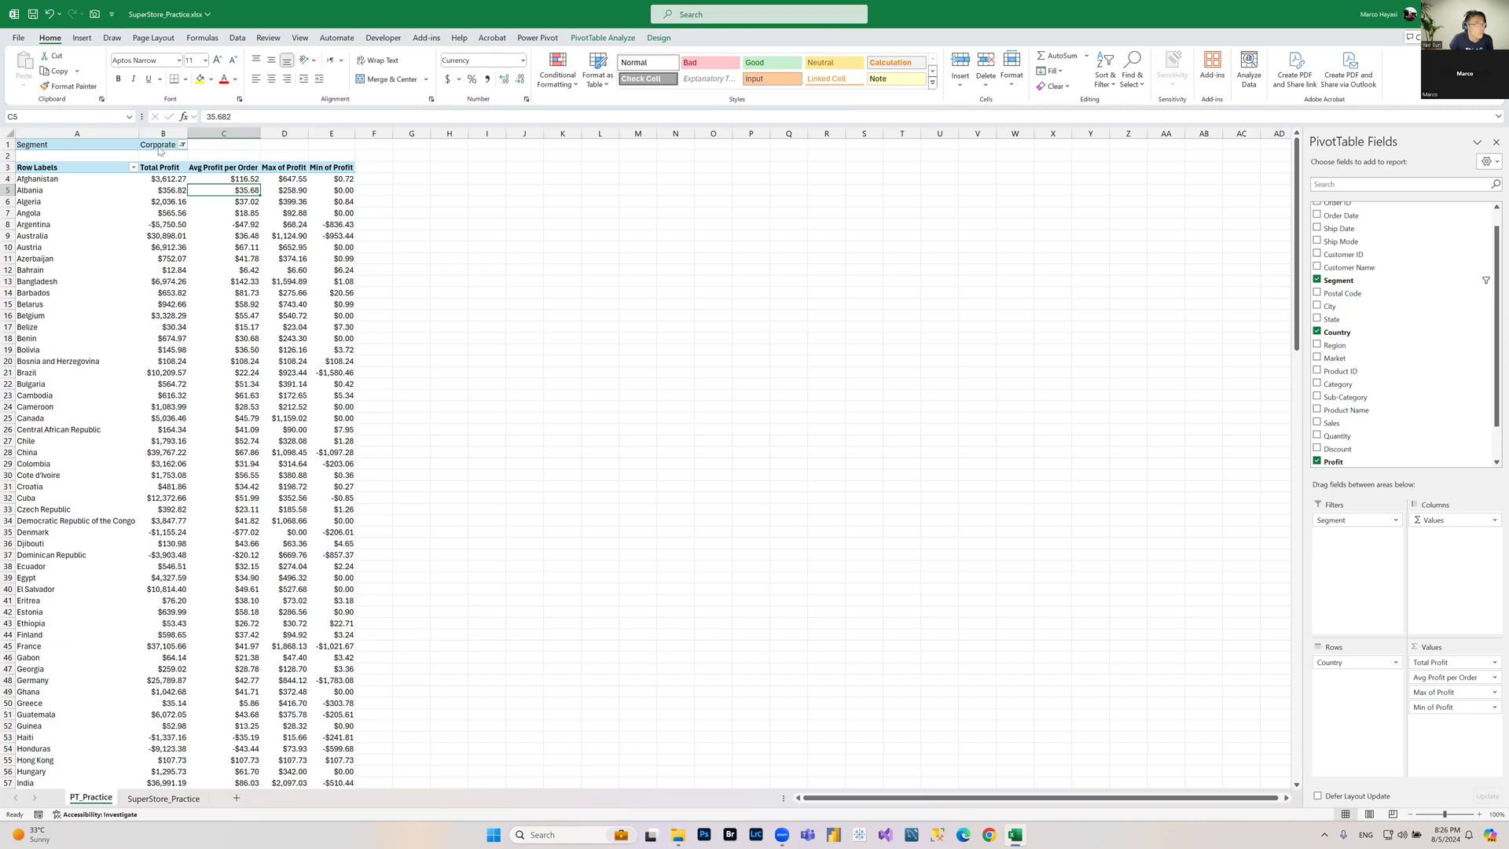
Step: Reset the Segment filter to All and remove Segment from the PivotTable filters
{"action": "left_click", "coordinate": [183, 146]}
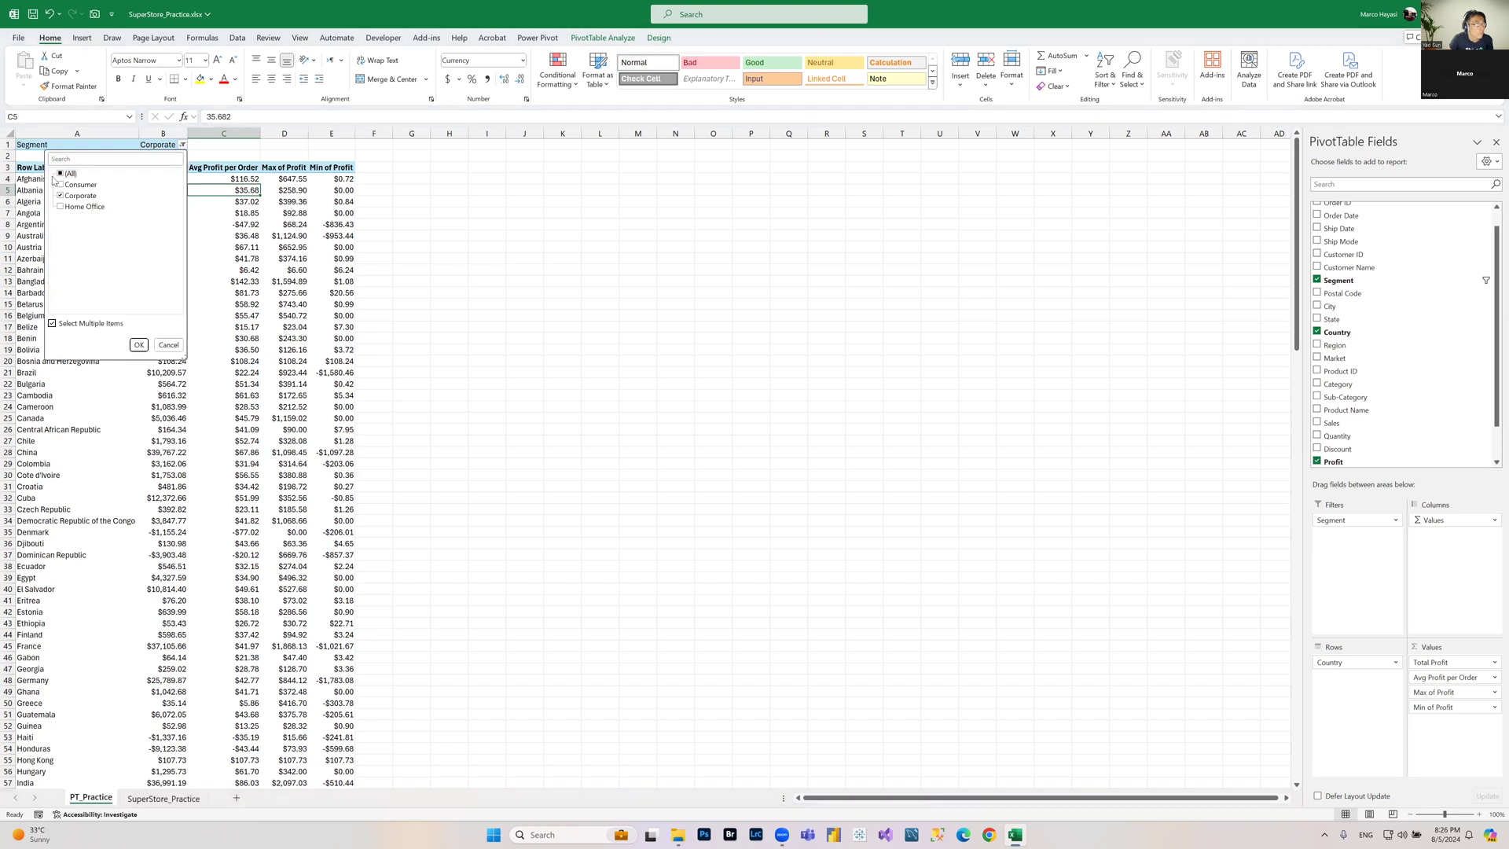
{"action": "left_click", "coordinate": [62, 173]}
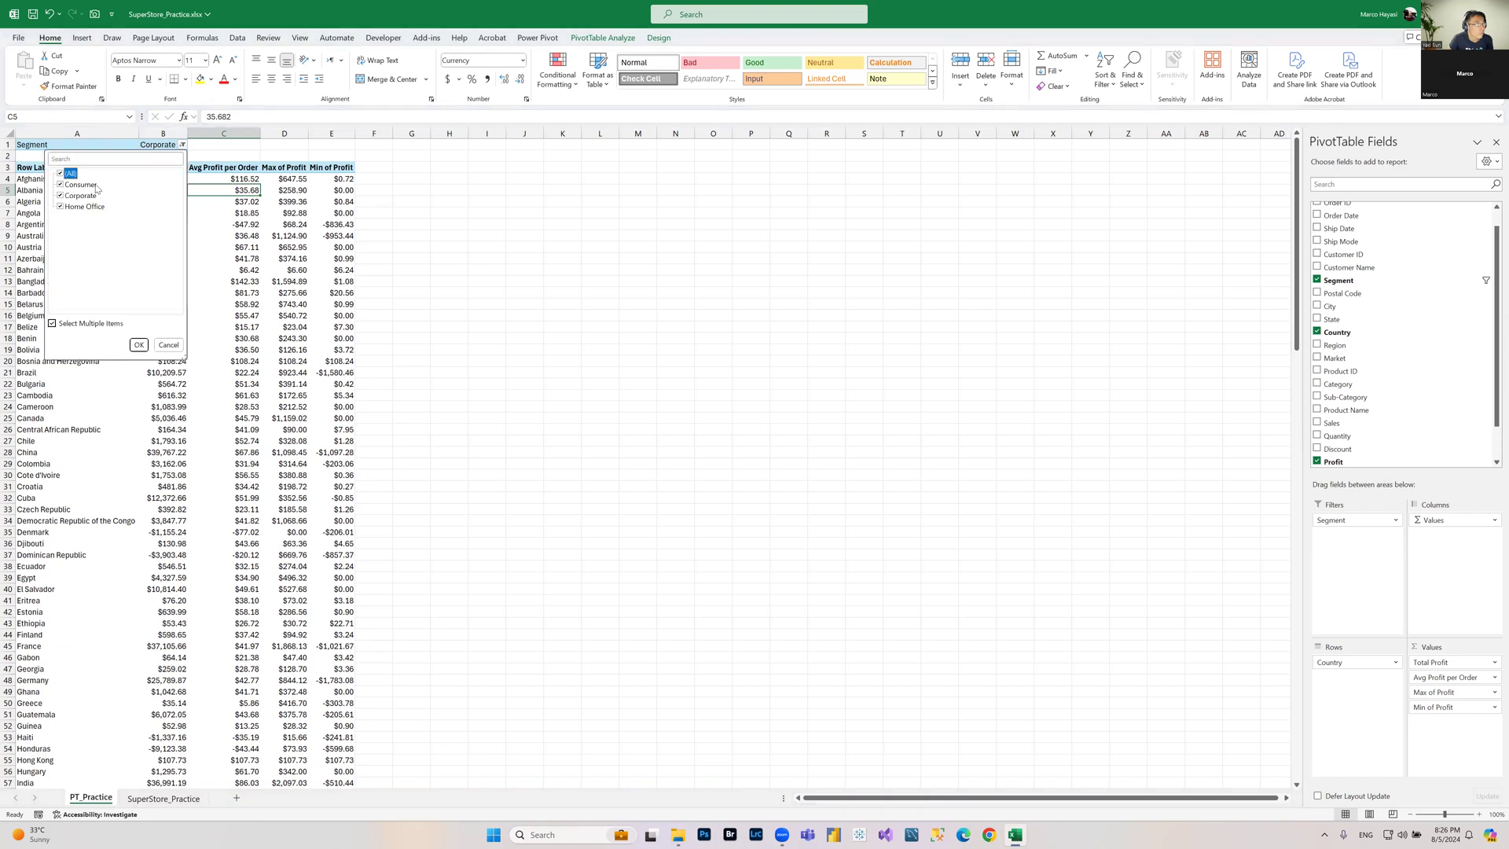
{"action": "left_click", "coordinate": [142, 345]}
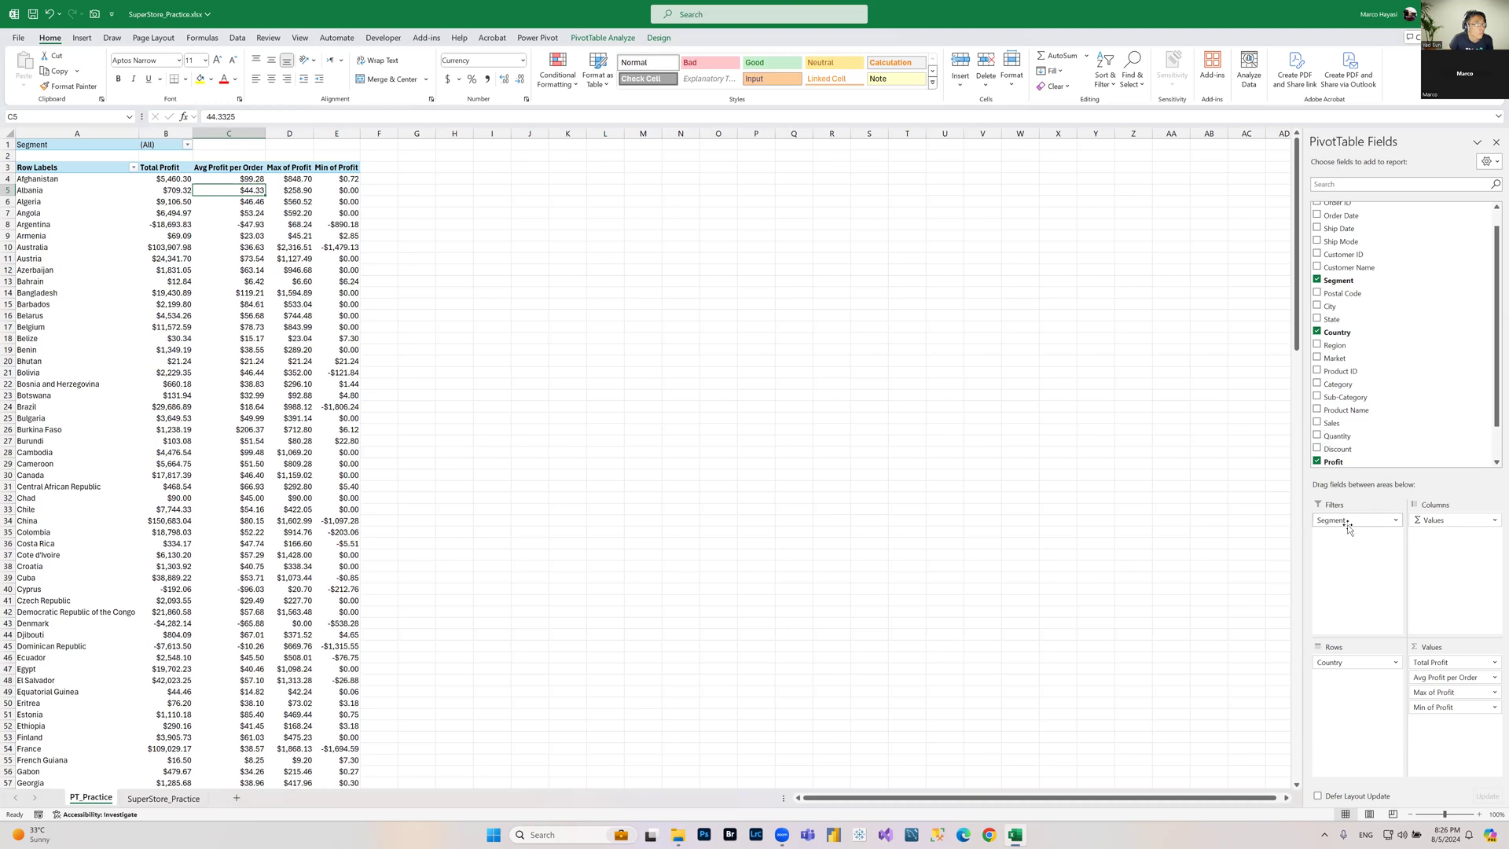
{"action": "left_click_drag", "start_coordinate": [1351, 525], "coordinate": [1431, 338]}
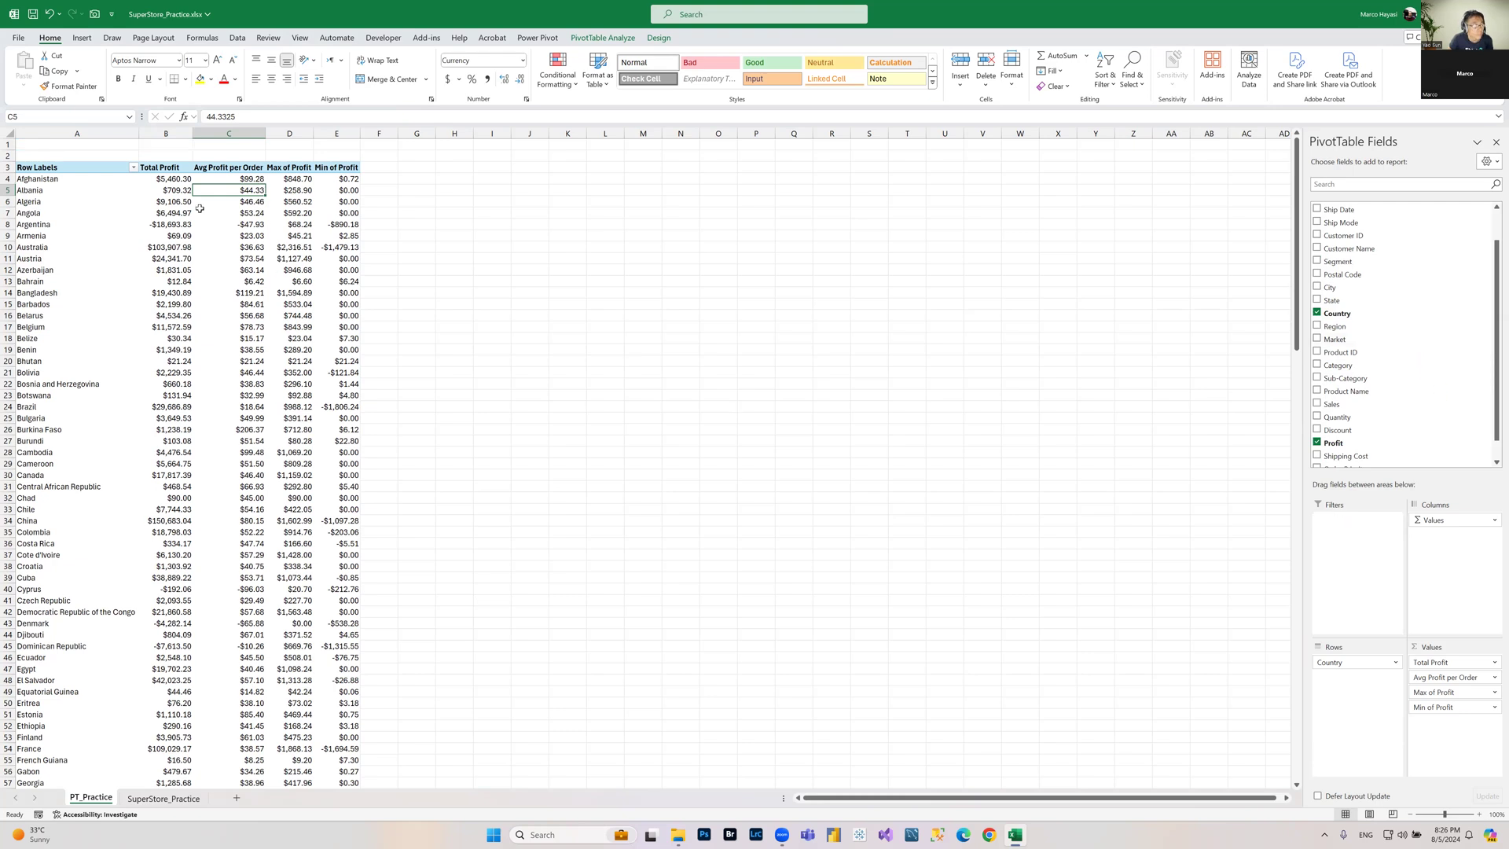
{"action": "mouse_move", "coordinate": [201, 209]}
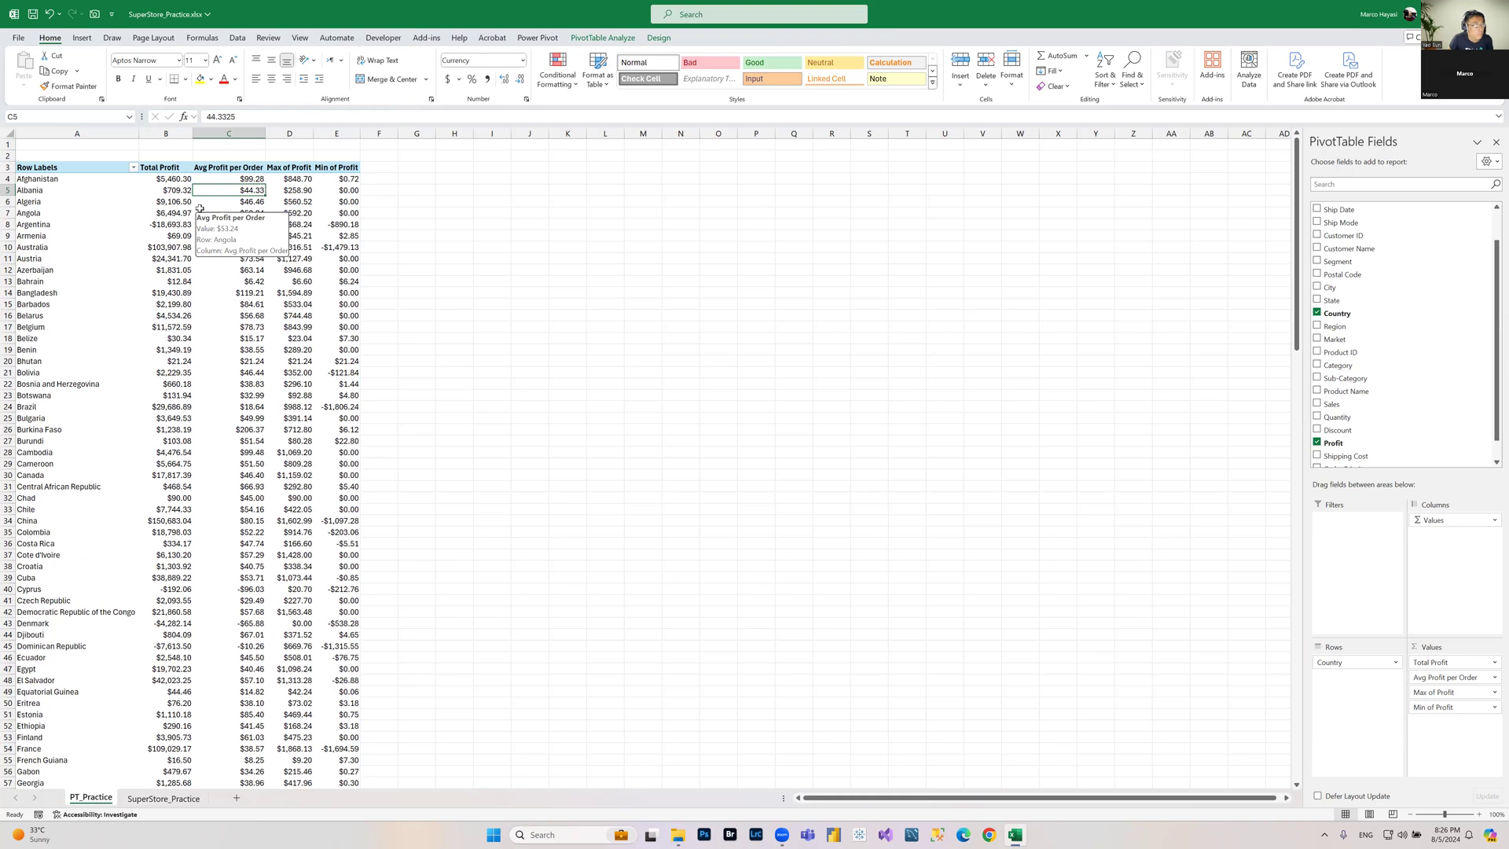
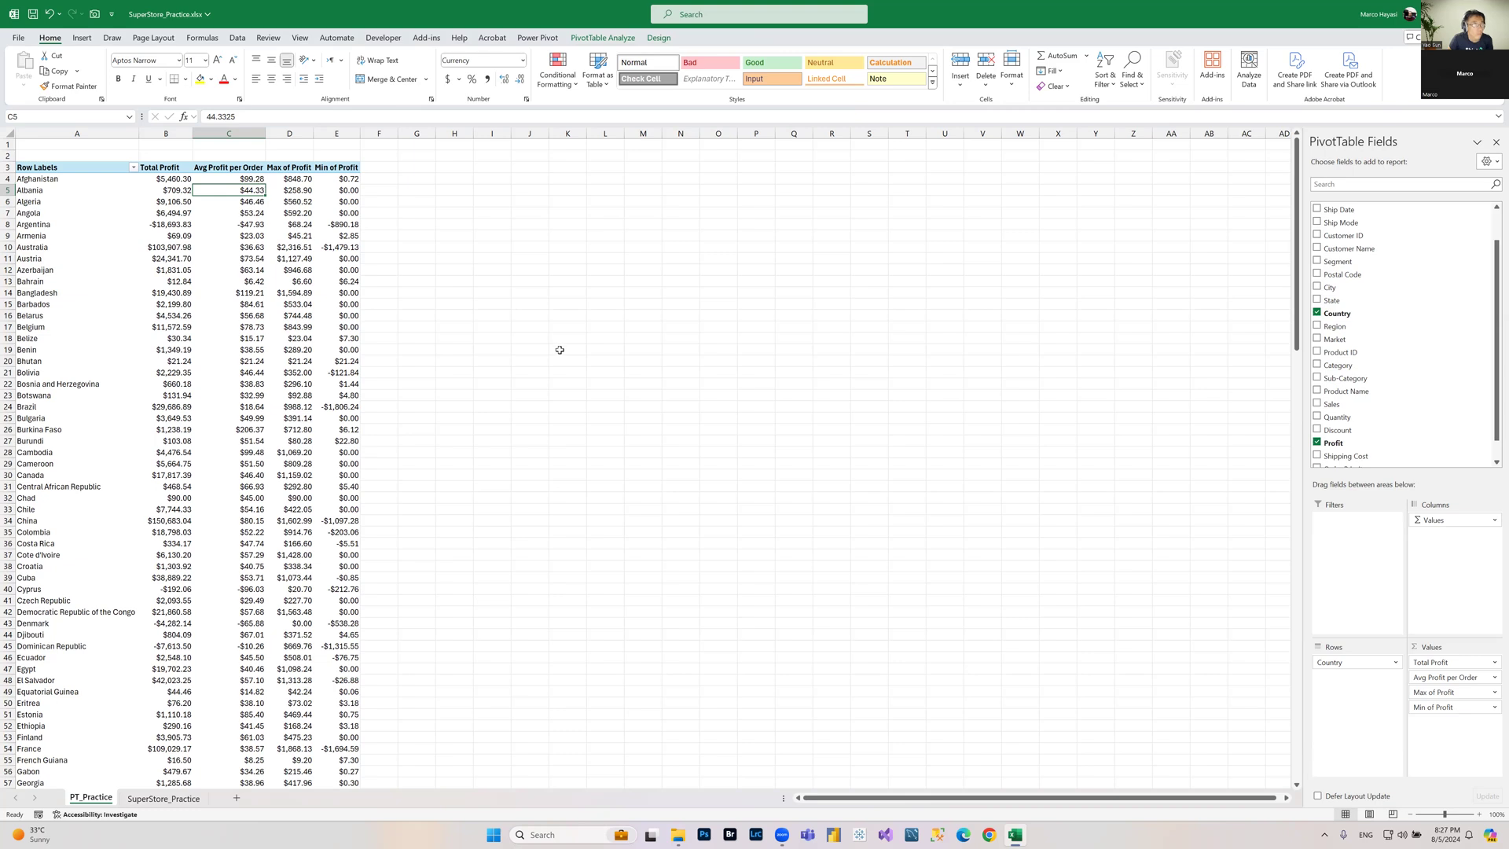
{"action": "mouse_move", "coordinate": [344, 291]}
{"action": "left_click", "coordinate": [176, 212]}
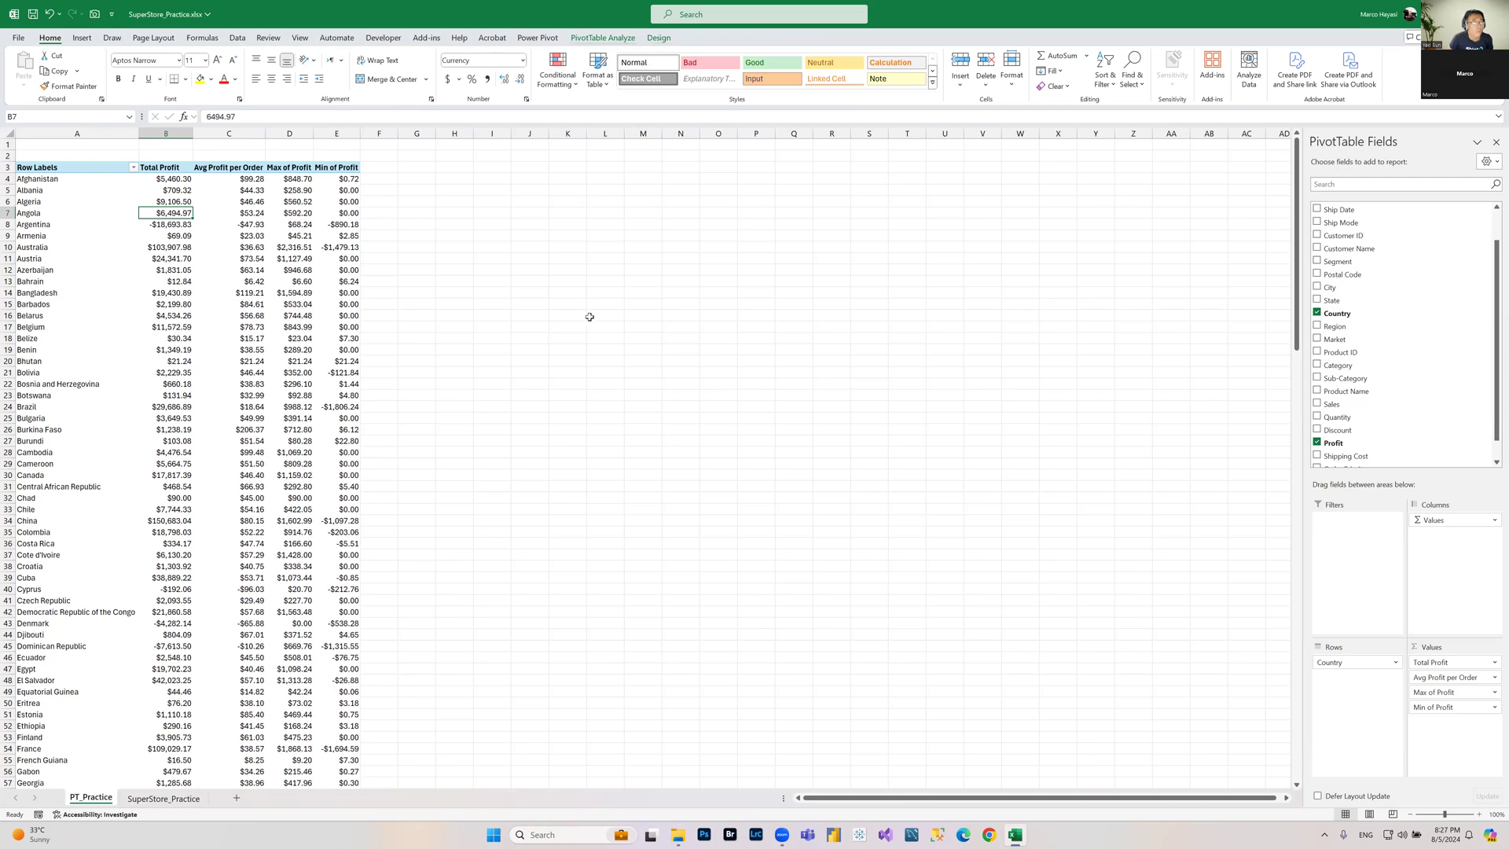
{"action": "left_click", "coordinate": [639, 235]}
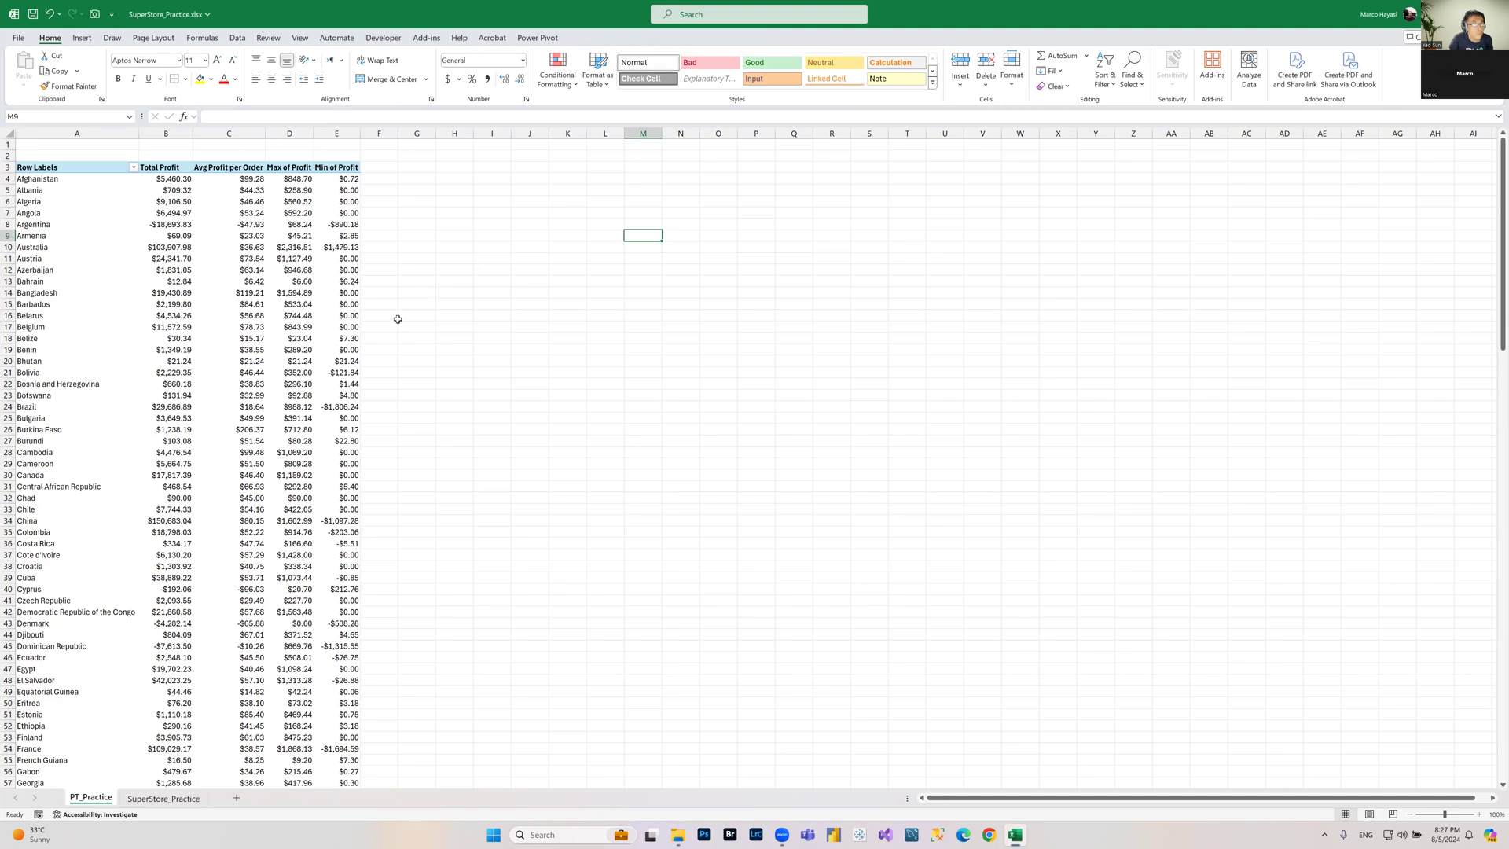
Step: Insert a slicer for the Segment field connected to the PivotTable
{"action": "left_click", "coordinate": [301, 267]}
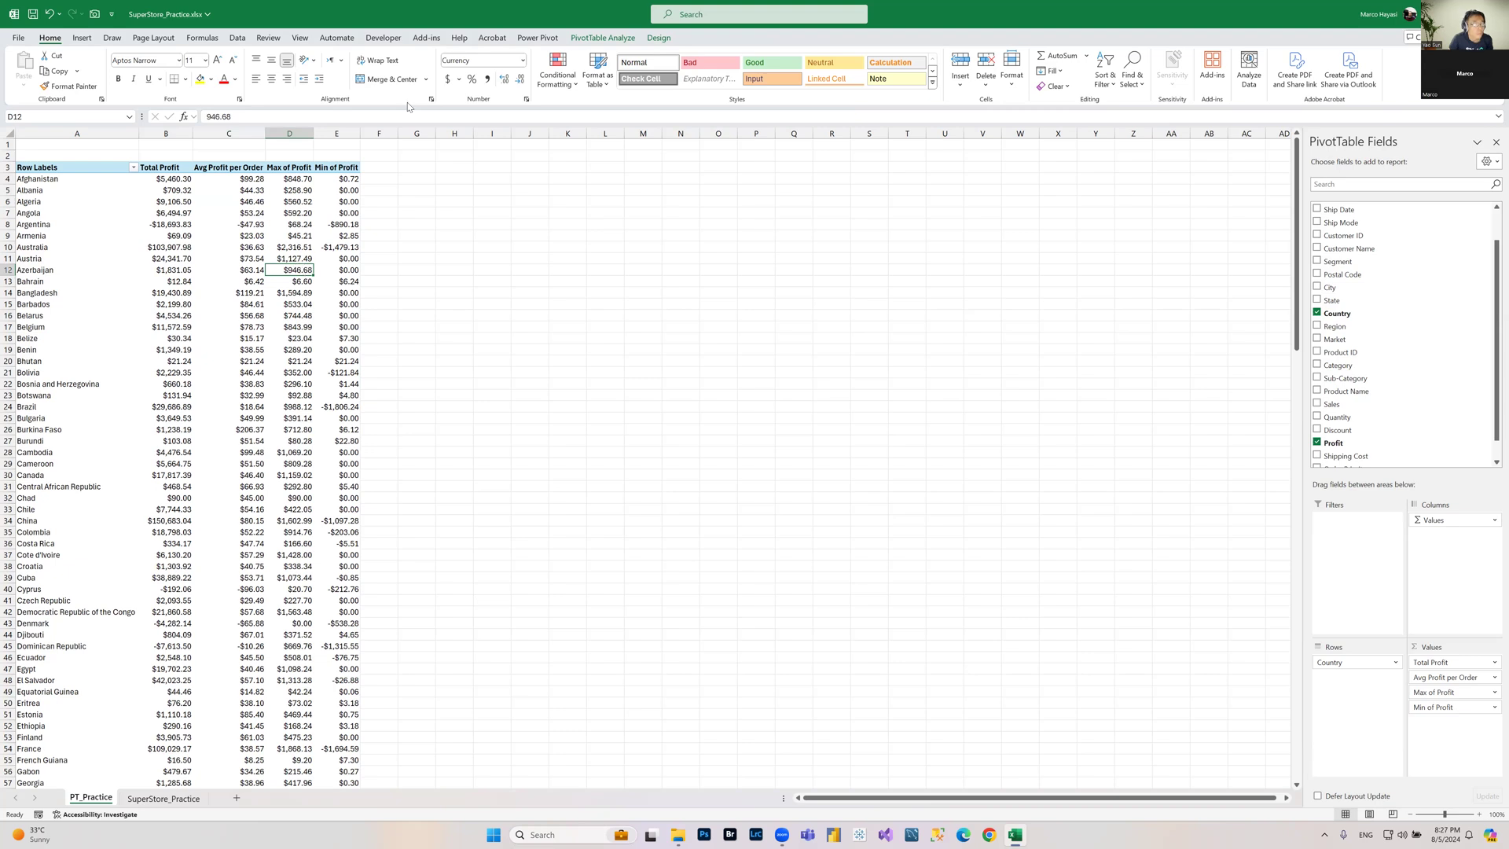
{"action": "left_click", "coordinate": [603, 42]}
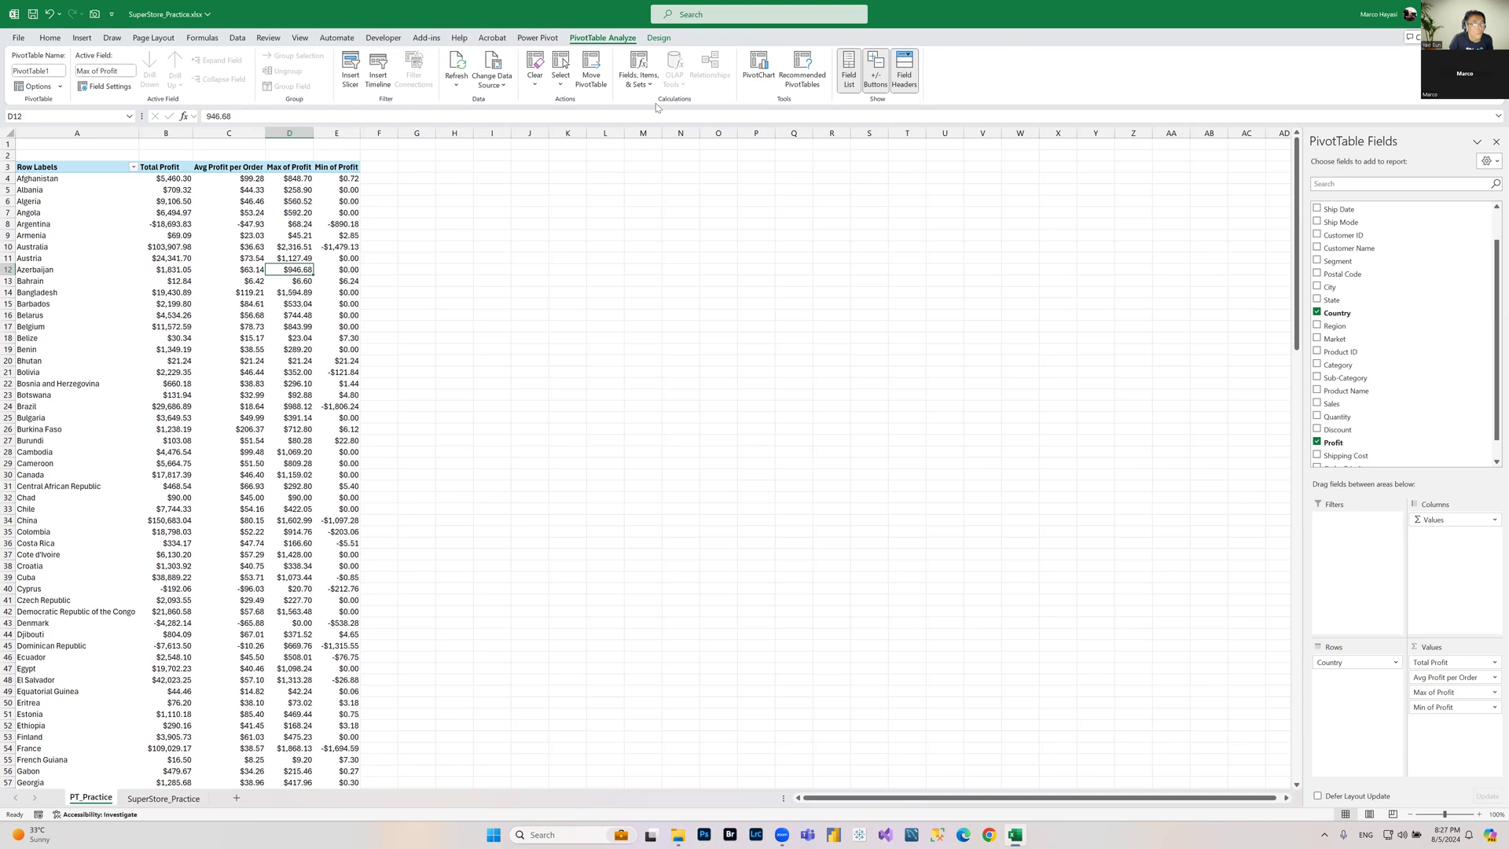
{"action": "left_click", "coordinate": [352, 73]}
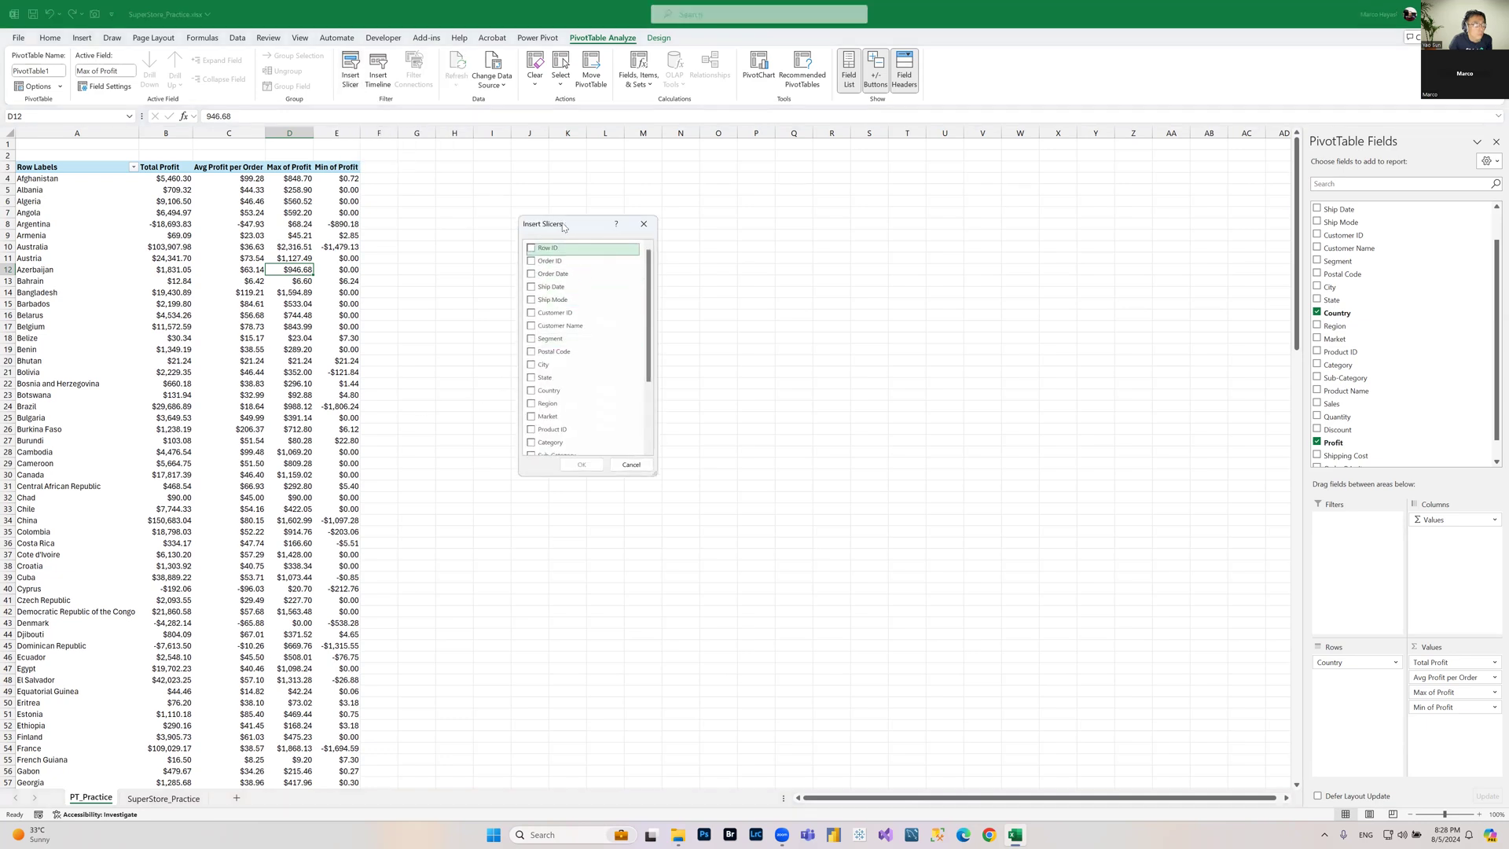
{"action": "left_click_drag", "start_coordinate": [564, 227], "coordinate": [593, 203]}
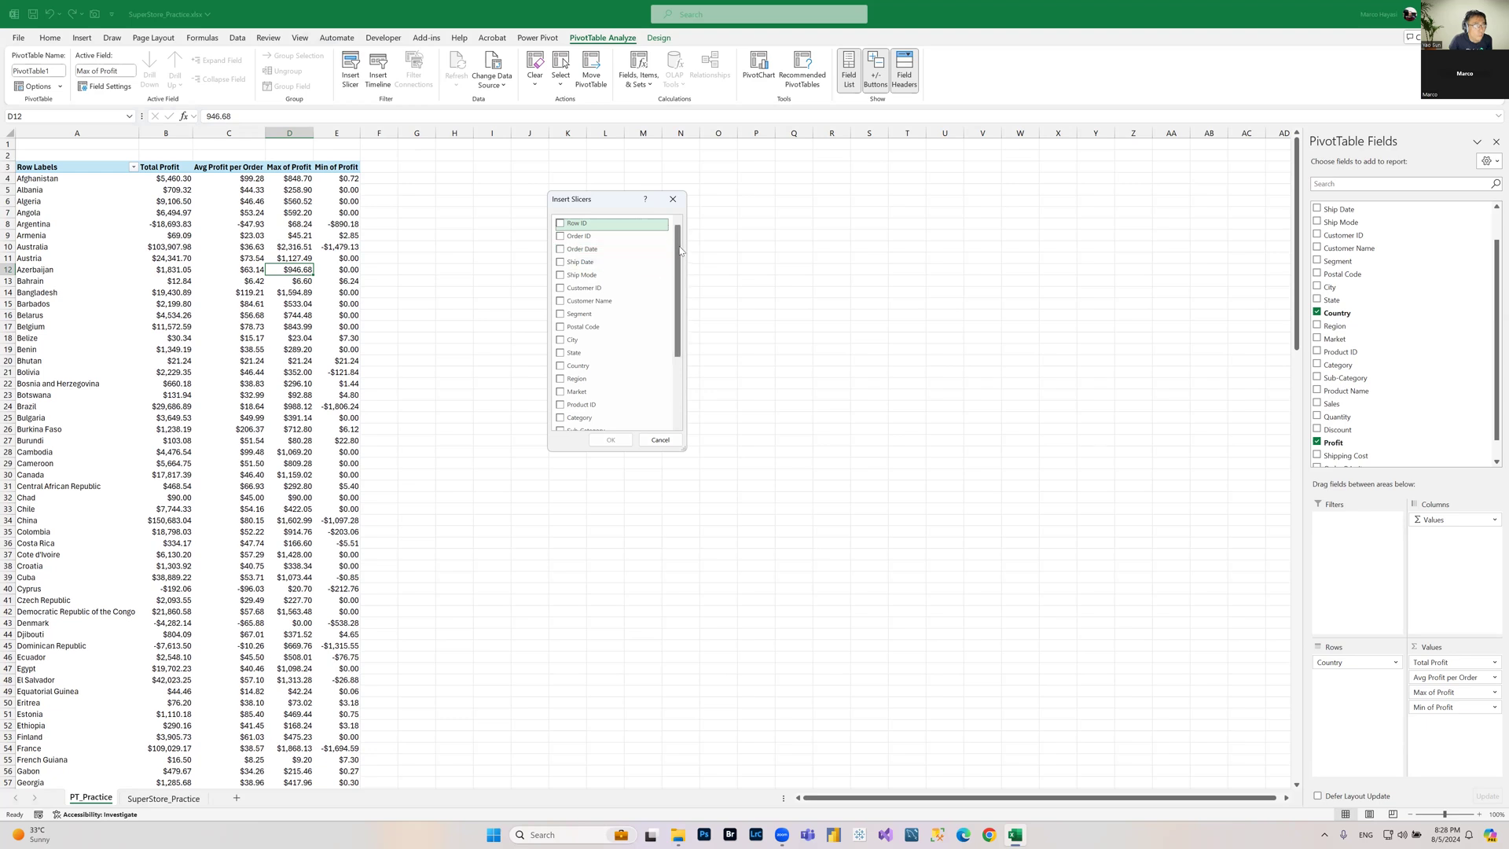
{"action": "left_click_drag", "start_coordinate": [680, 251], "coordinate": [685, 283]}
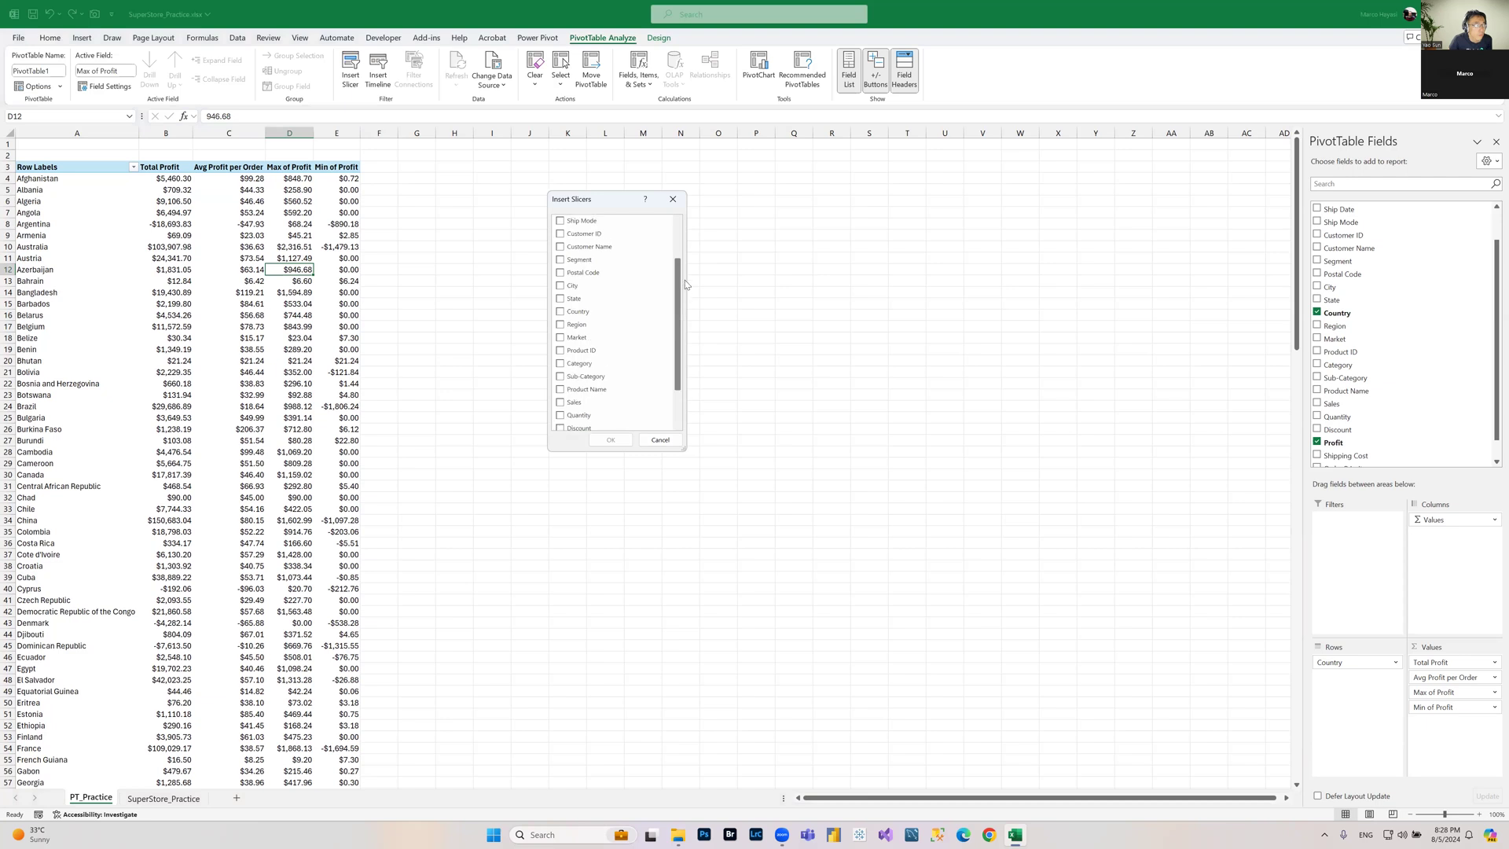
{"action": "left_click", "coordinate": [558, 260]}
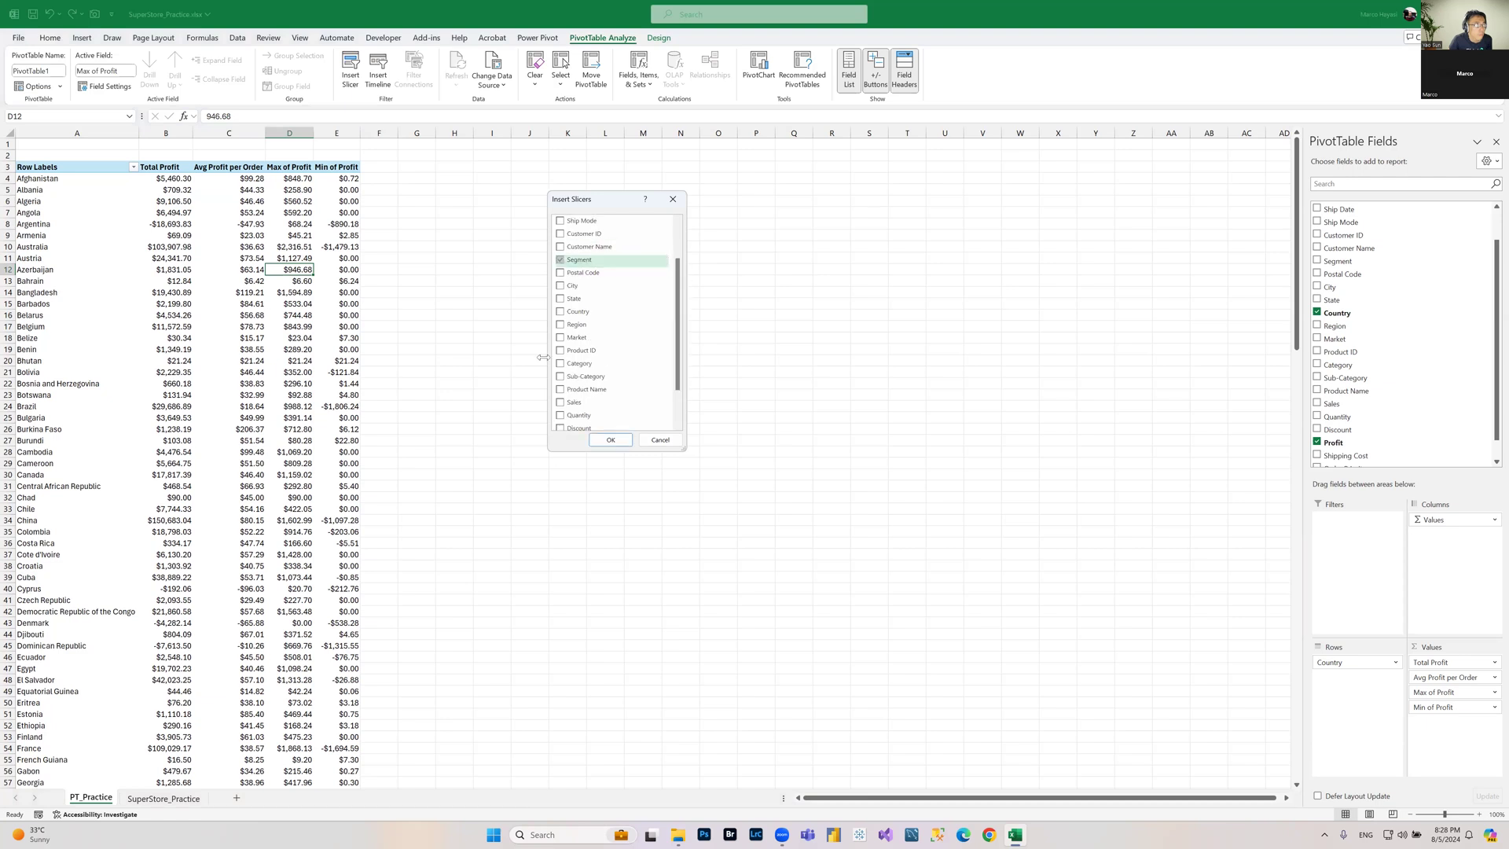
{"action": "left_click", "coordinate": [610, 440]}
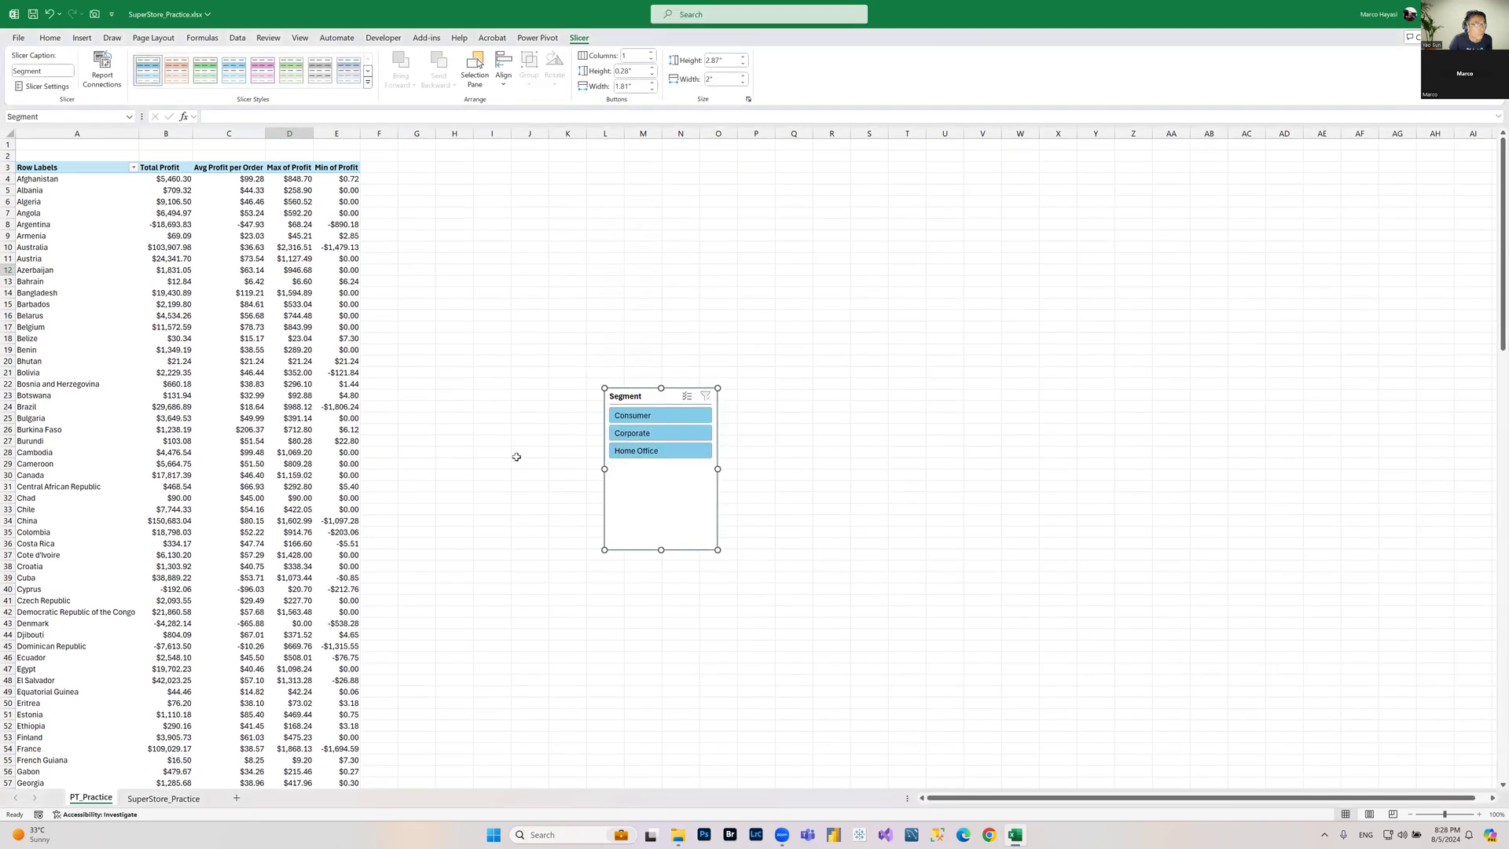
Step: Move the Segment slicer up beside the PivotTable near the top of the sheet
{"action": "left_click_drag", "start_coordinate": [656, 401], "coordinate": [552, 210]}
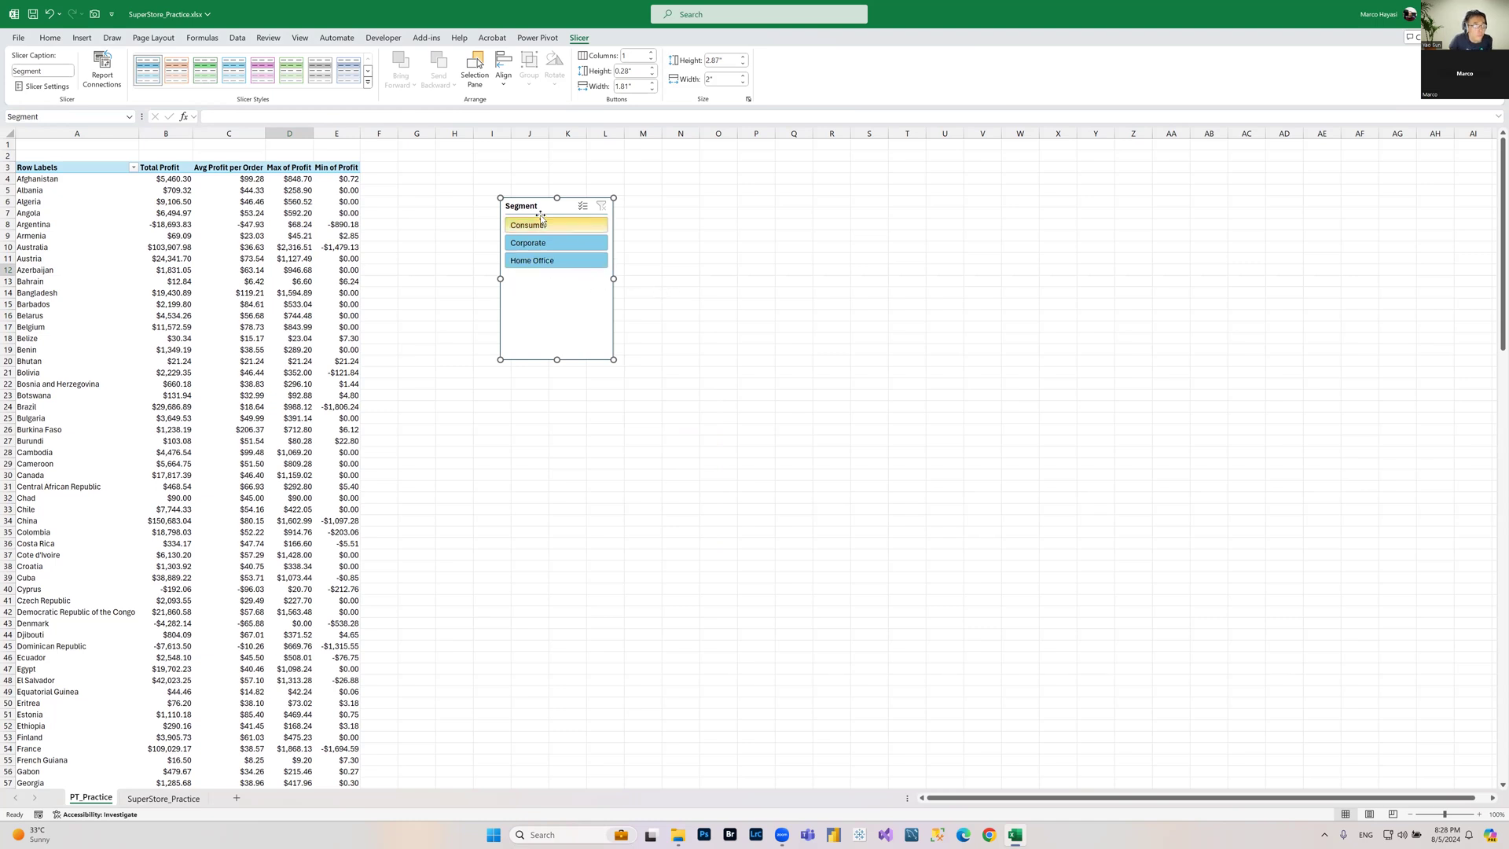
{"action": "left_click_drag", "start_coordinate": [542, 210], "coordinate": [459, 299]}
{"action": "left_click_drag", "start_coordinate": [312, 336], "coordinate": [496, 227]}
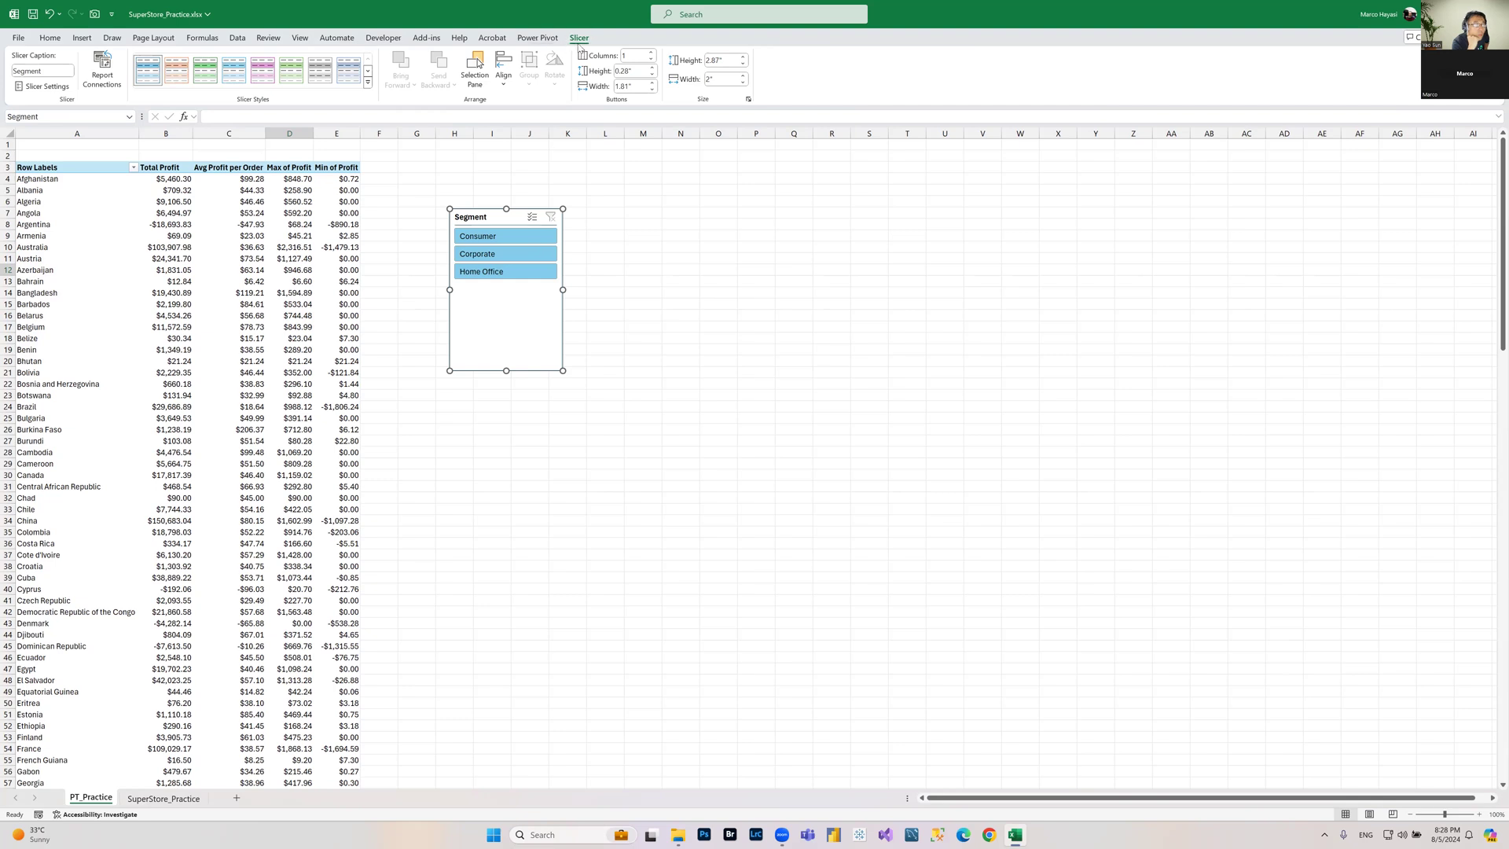
Step: Apply the dark purple slicer style to the Segment slicer
{"action": "left_click", "coordinate": [262, 295]}
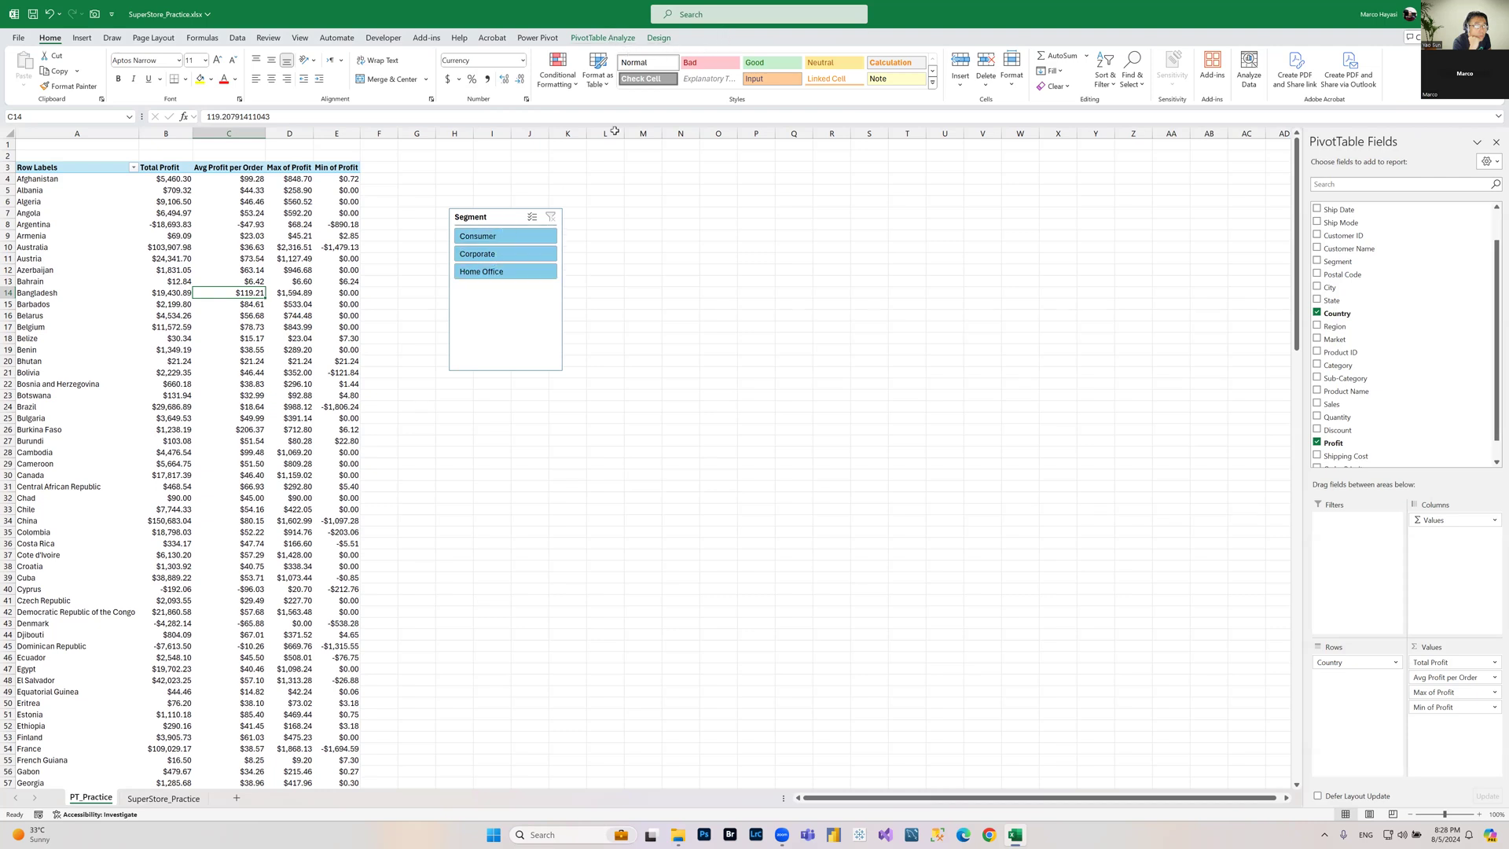
{"action": "left_click", "coordinate": [510, 286]}
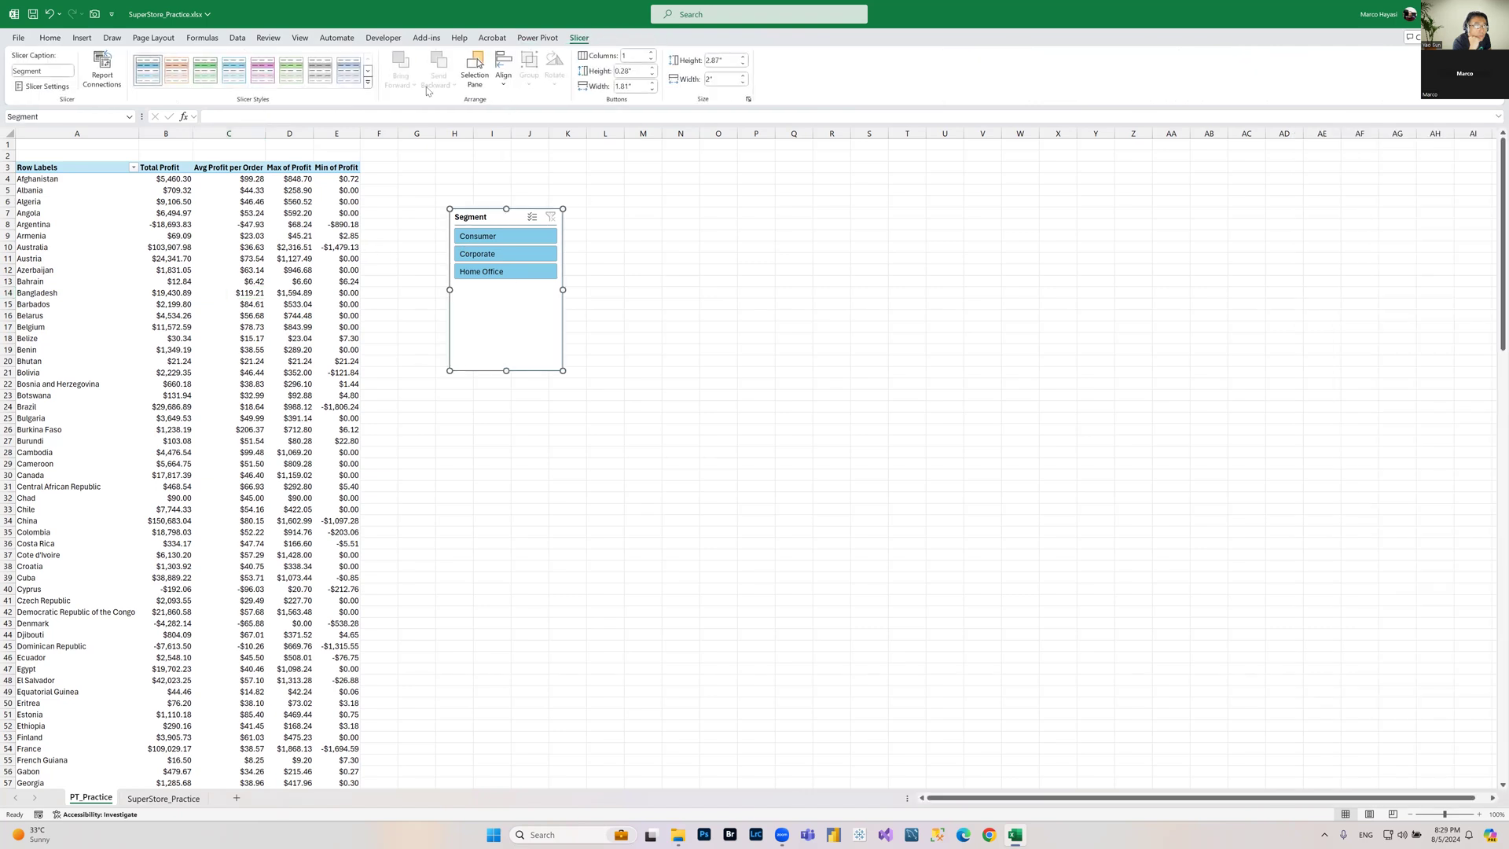
{"action": "left_click", "coordinate": [367, 82]}
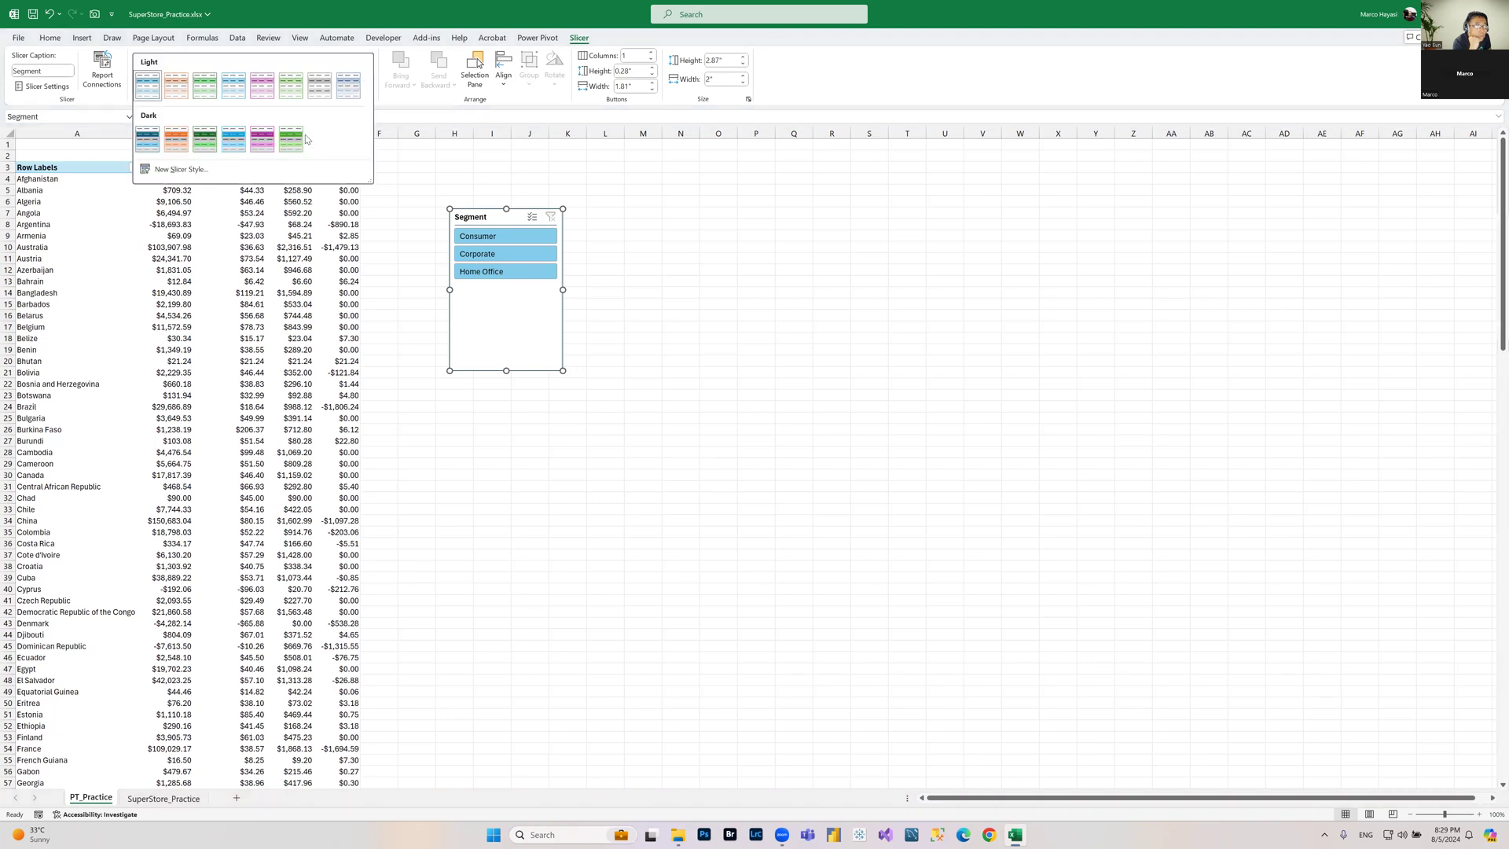
{"action": "left_click", "coordinate": [262, 142]}
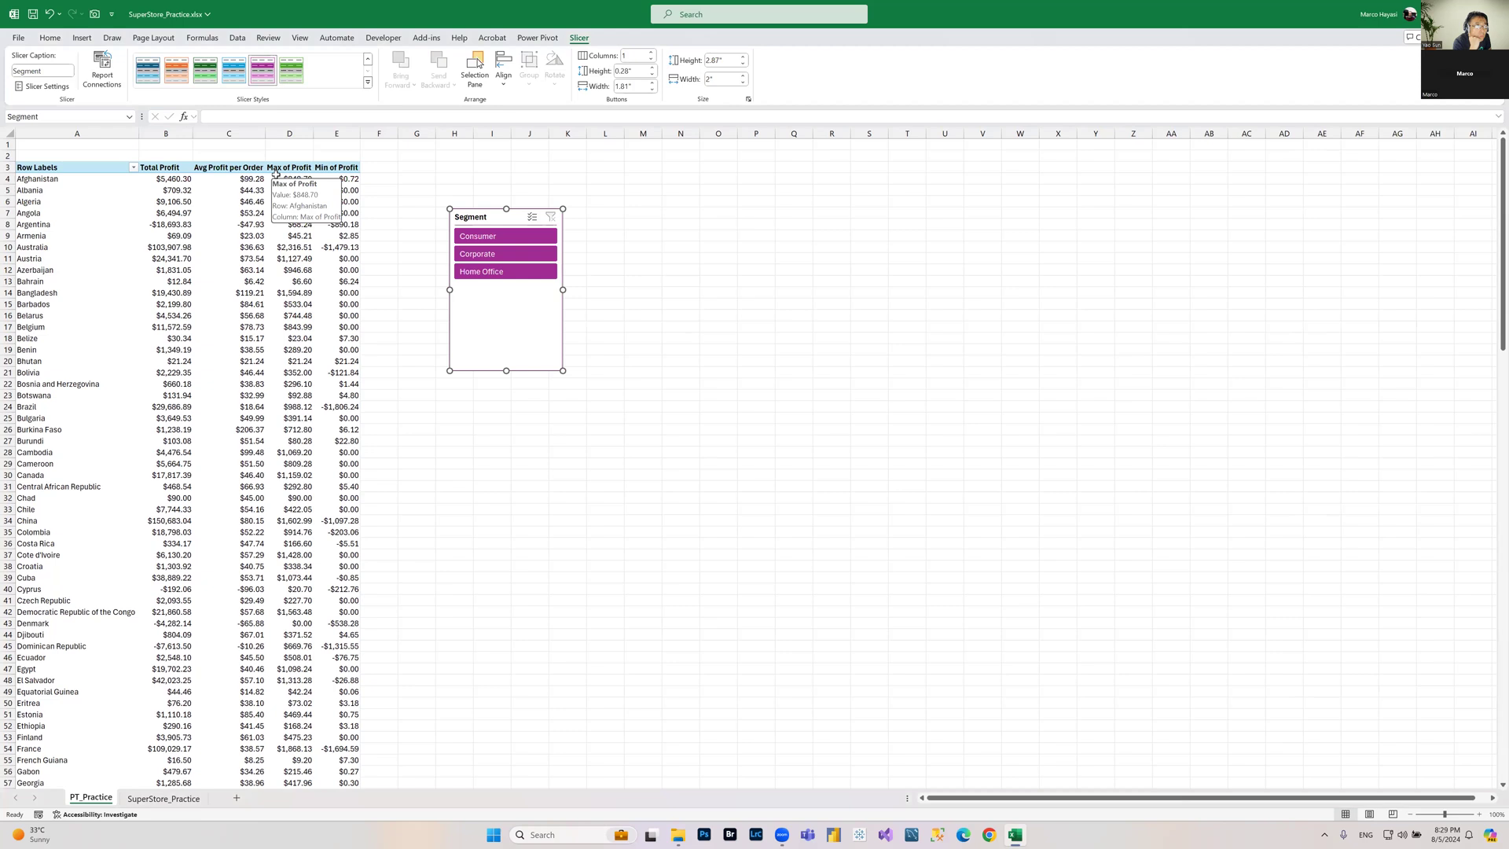
Step: Set the Segment slicer to 3 button columns and widen it so the buttons fit in one row
{"action": "left_click_drag", "start_coordinate": [494, 221], "coordinate": [468, 191]}
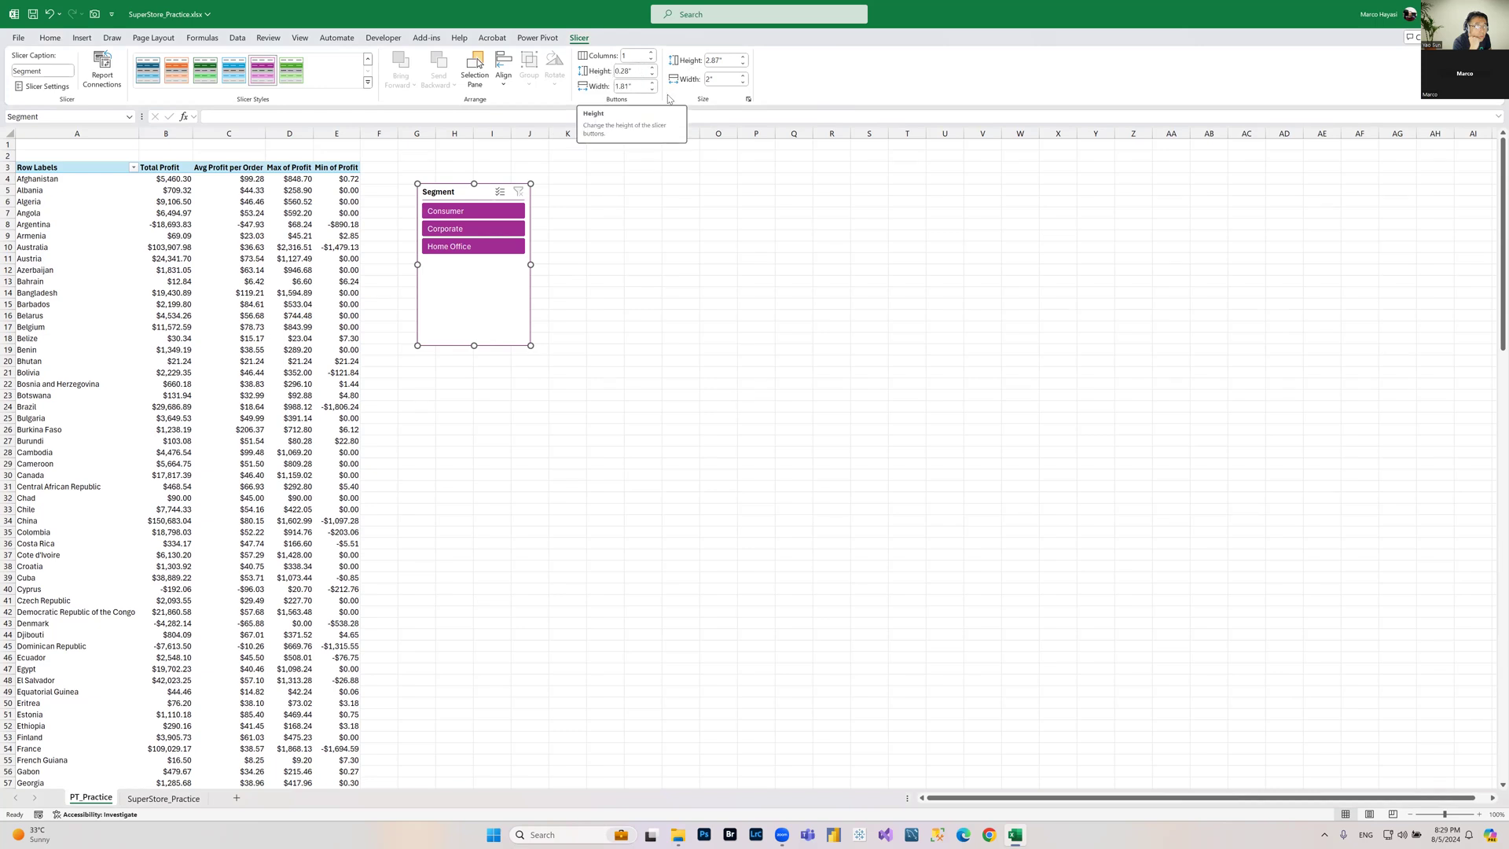
{"action": "left_click", "coordinate": [645, 53]}
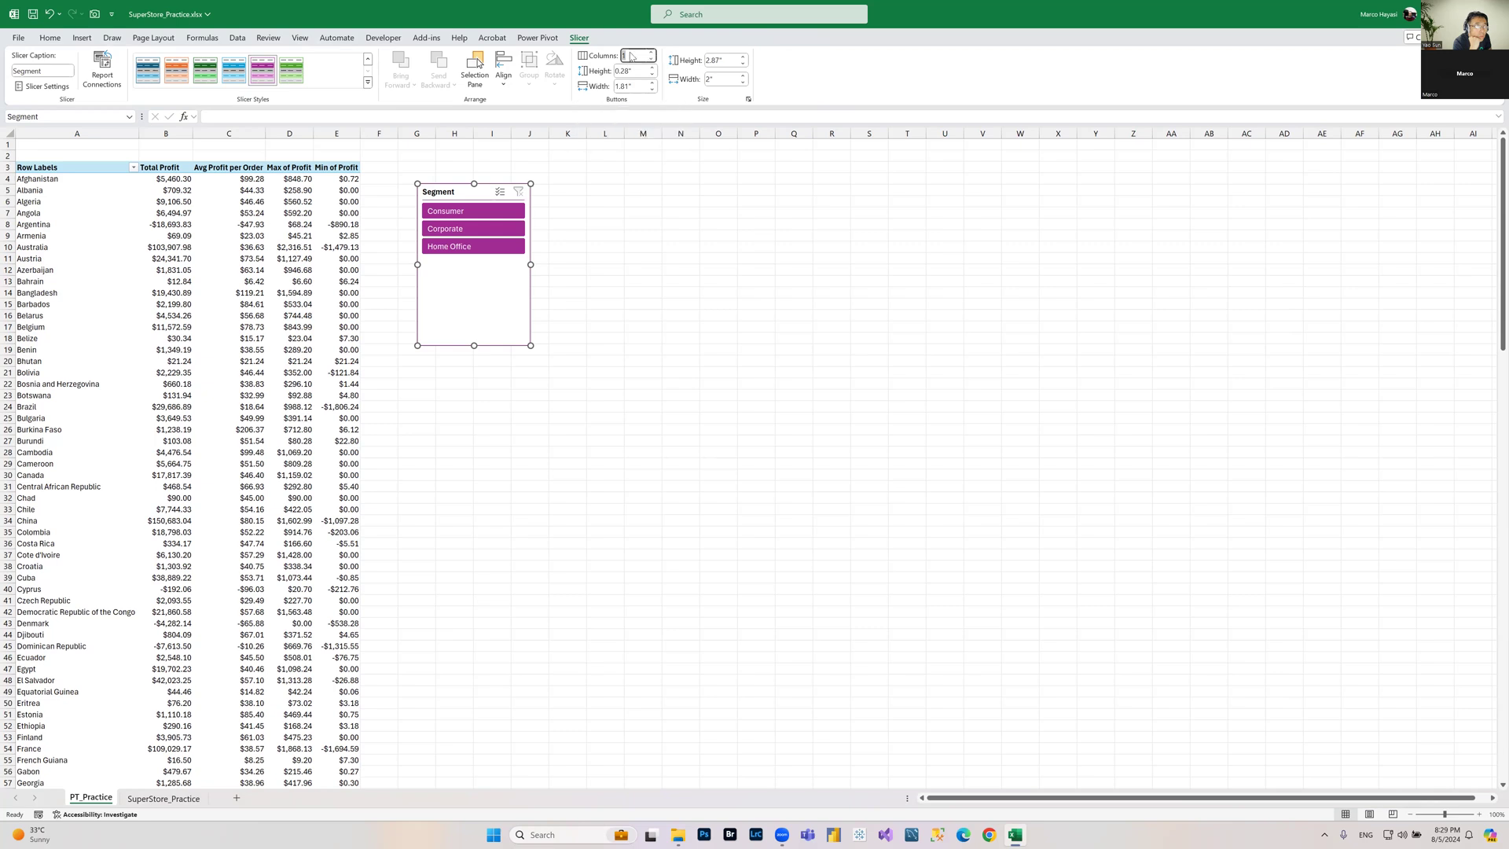
{"action": "type", "text": "3"}
{"action": "key", "text": "Return"}
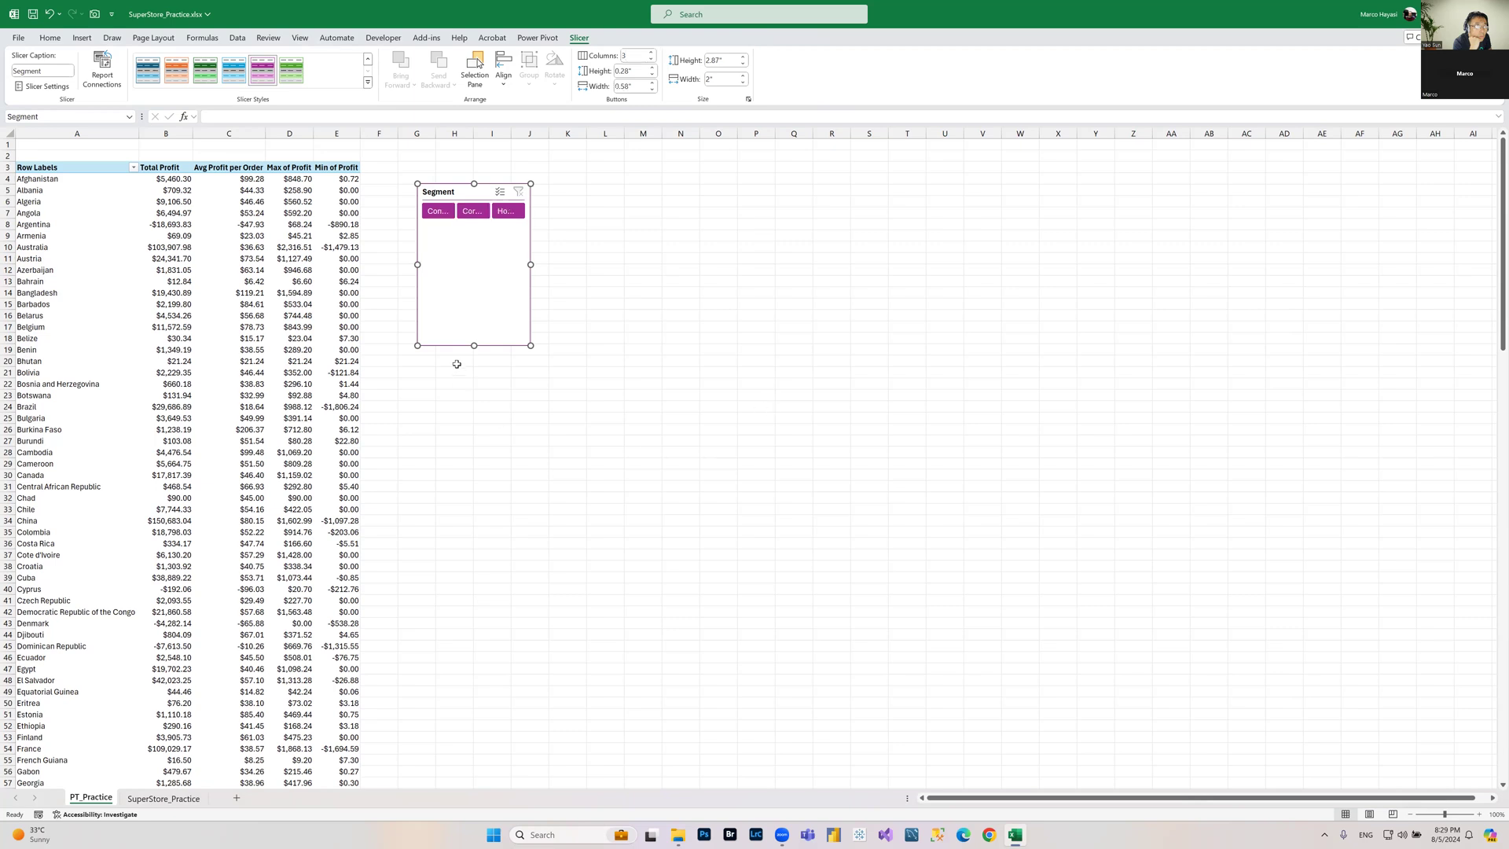
{"action": "left_click_drag", "start_coordinate": [532, 265], "coordinate": [668, 266]}
{"action": "left_click_drag", "start_coordinate": [539, 349], "coordinate": [202, 138]}
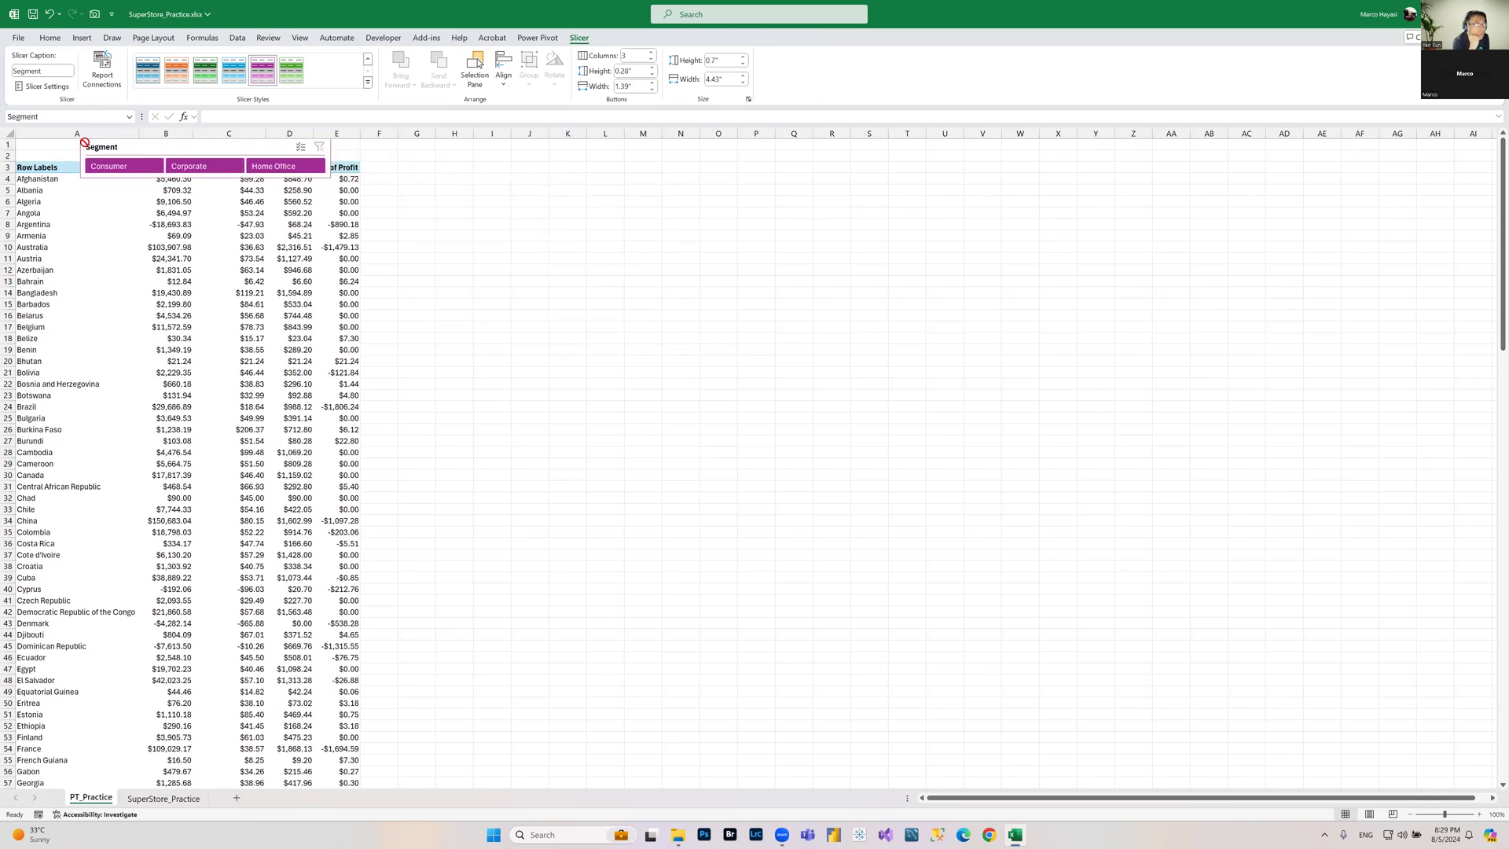
{"action": "left_click_drag", "start_coordinate": [85, 143], "coordinate": [25, 170]}
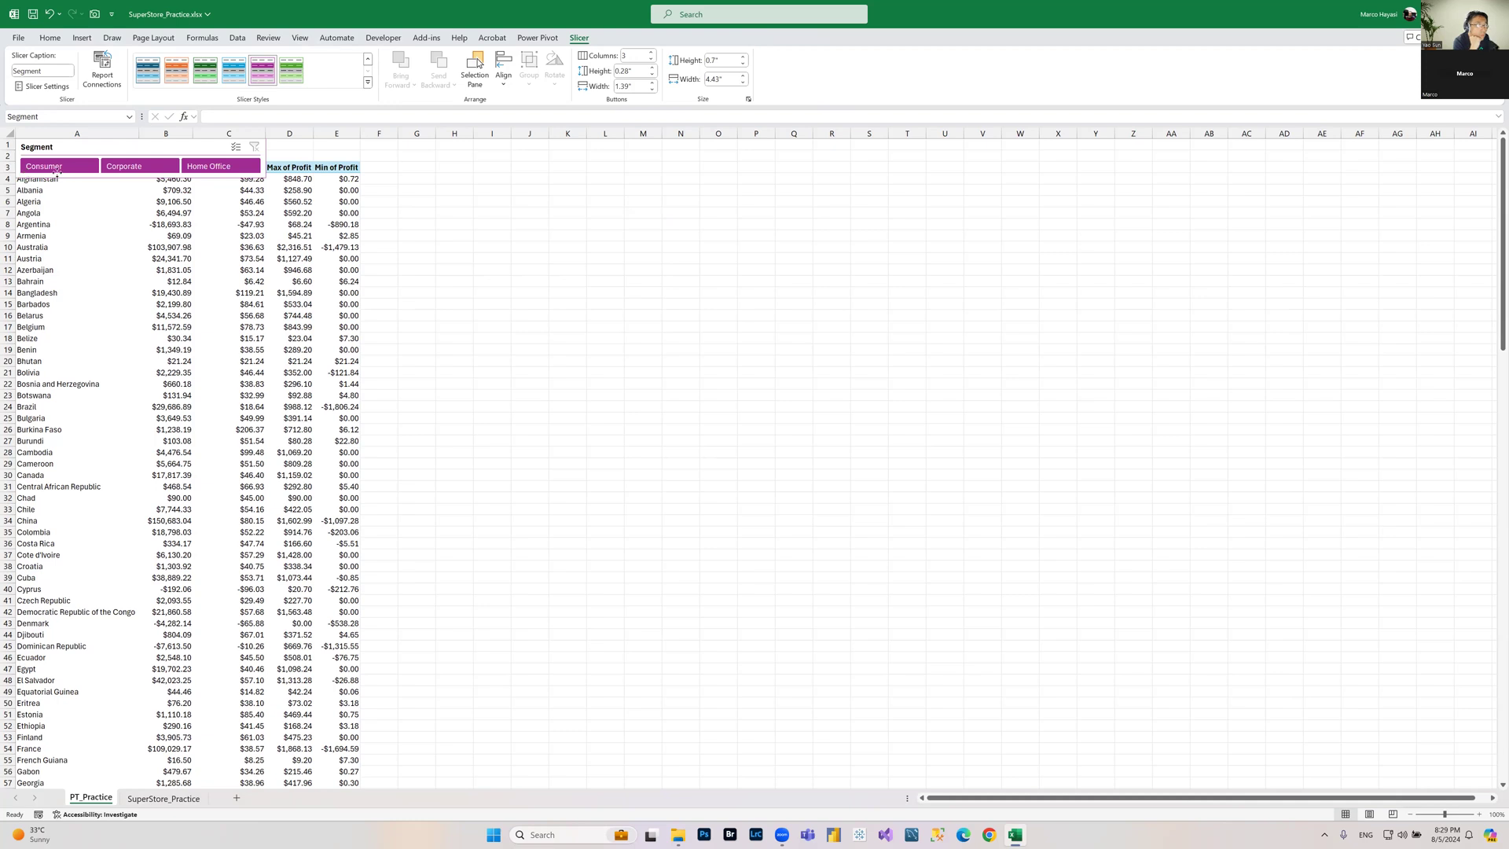
{"action": "key", "text": "ctrl+z"}
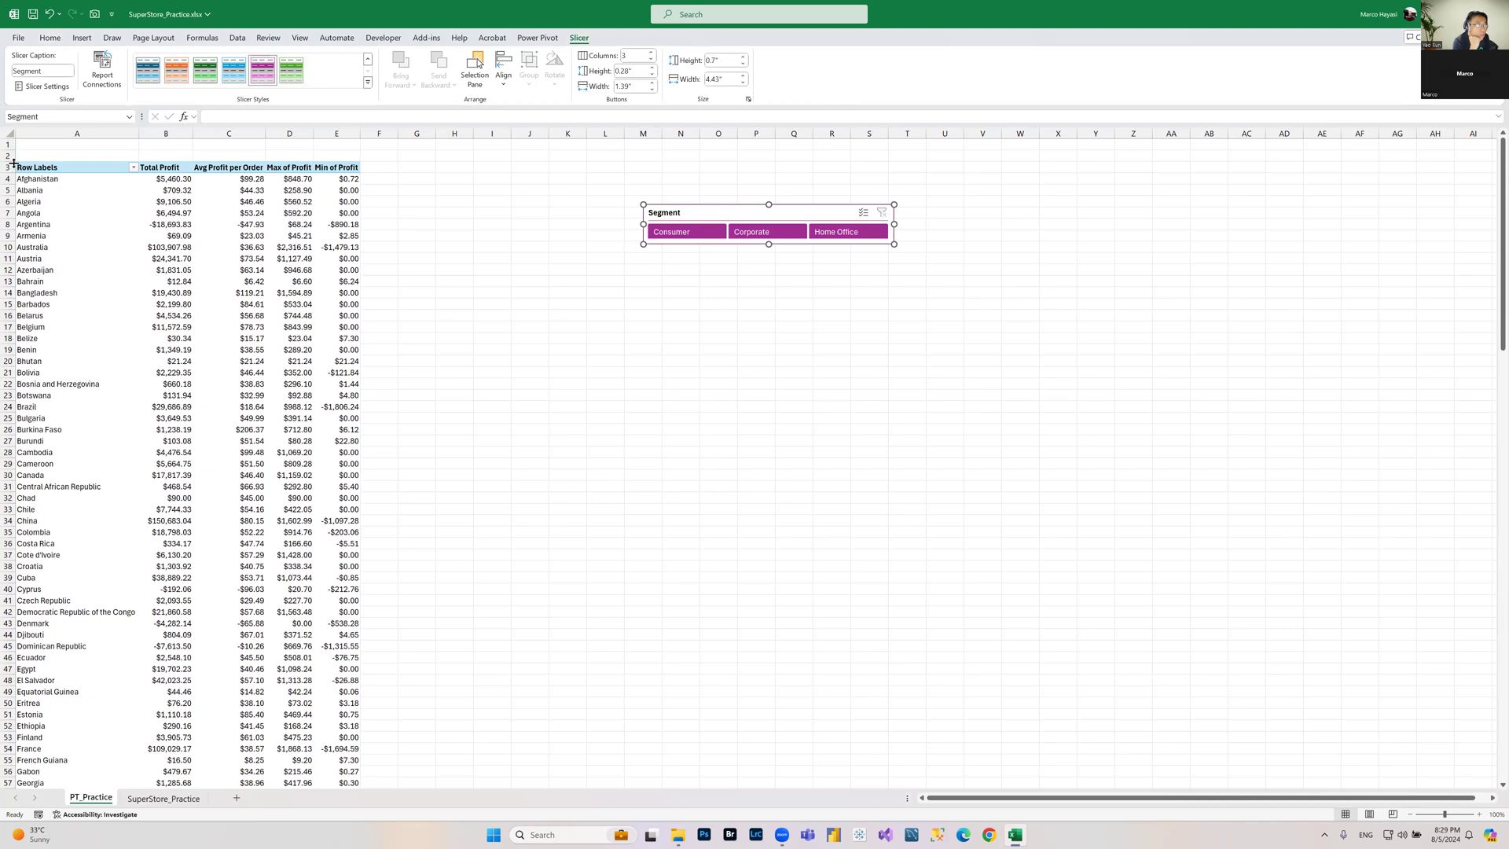
Step: Enlarge row 2 and place the Segment slicer in the space above the PivotTable headers
{"action": "left_click_drag", "start_coordinate": [12, 161], "coordinate": [42, 206]}
{"action": "left_click_drag", "start_coordinate": [762, 255], "coordinate": [131, 170]}
{"action": "left_click", "coordinate": [655, 275]}
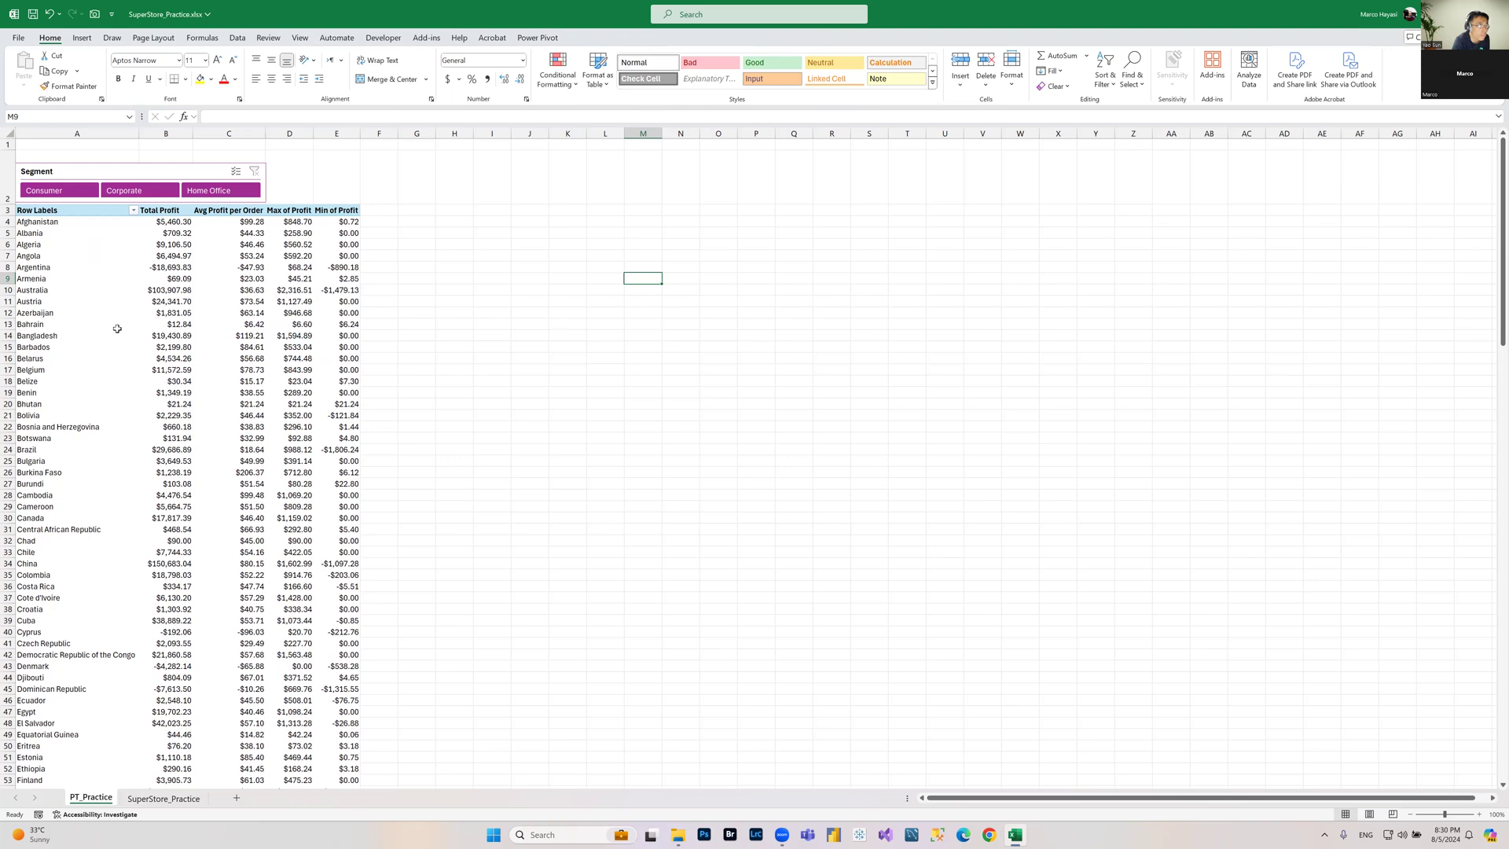
Step: Filter the PivotTable through the Segment slicer by Corporate, Home Office and Consumer one at a time
{"action": "left_click", "coordinate": [135, 192]}
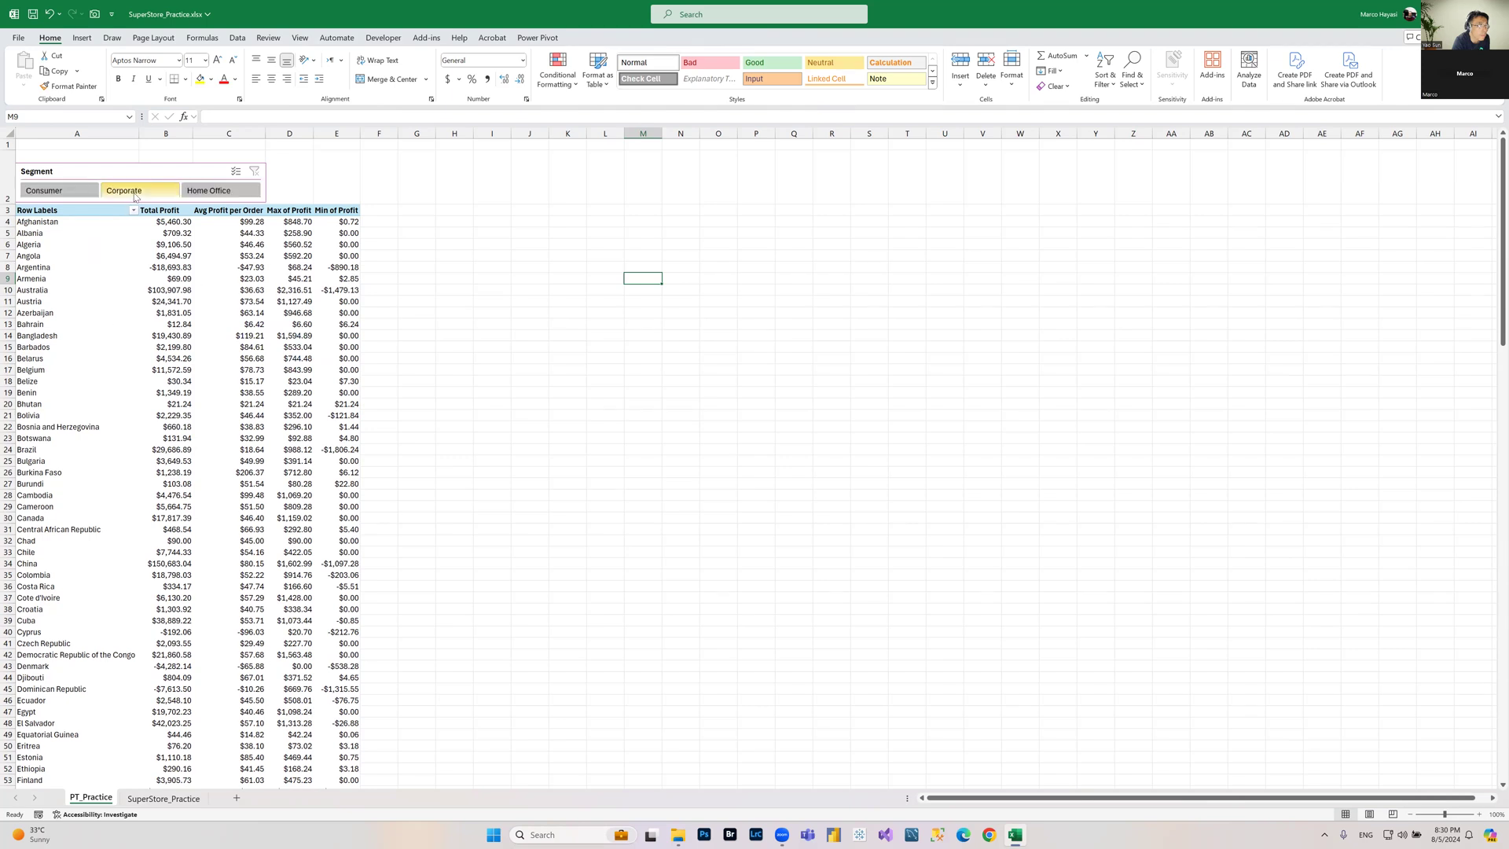
{"action": "mouse_move", "coordinate": [174, 474]}
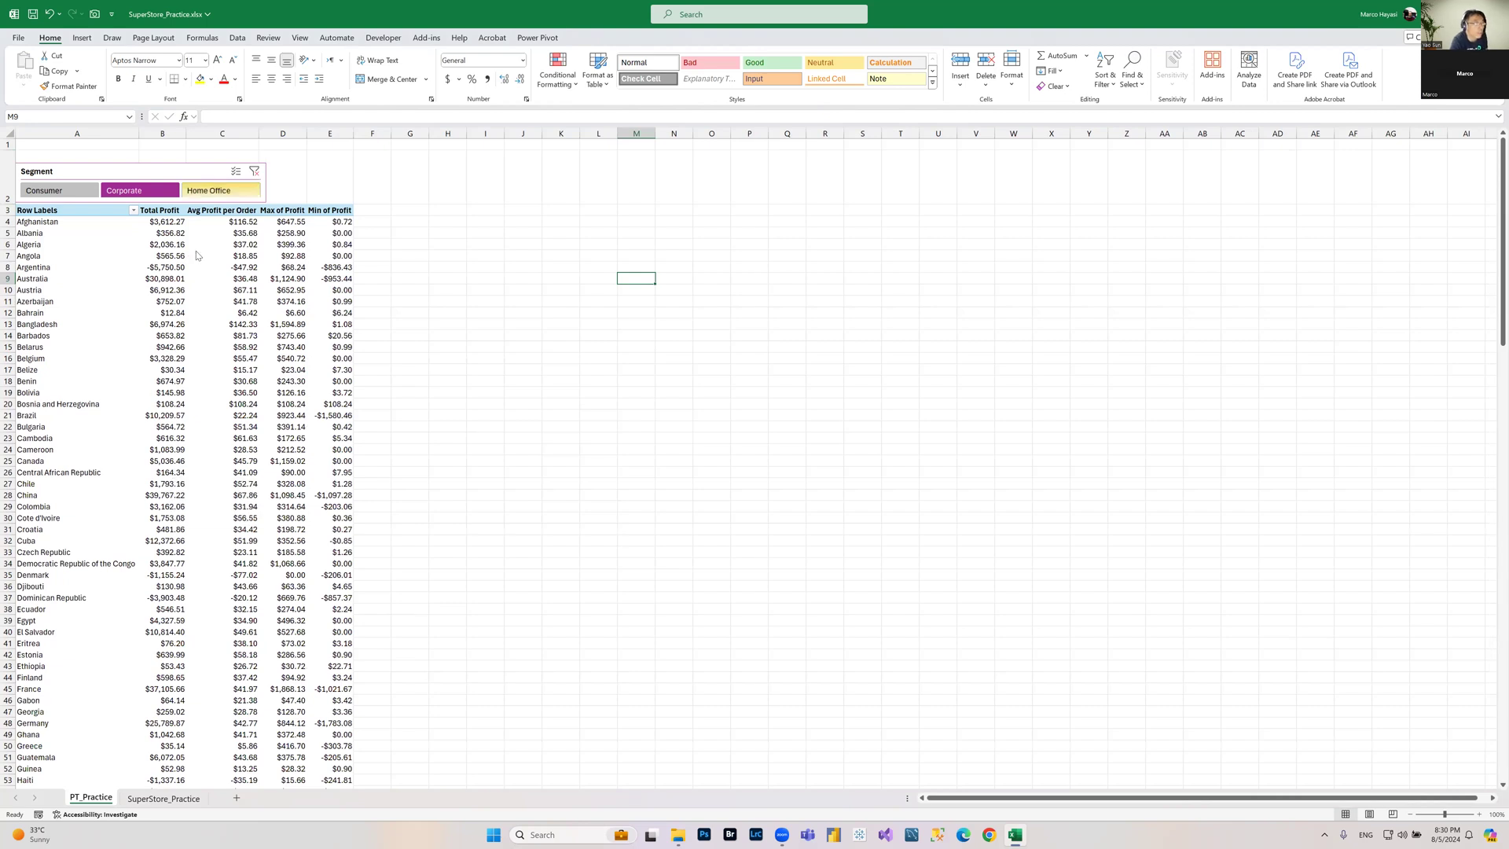
{"action": "left_click", "coordinate": [219, 192]}
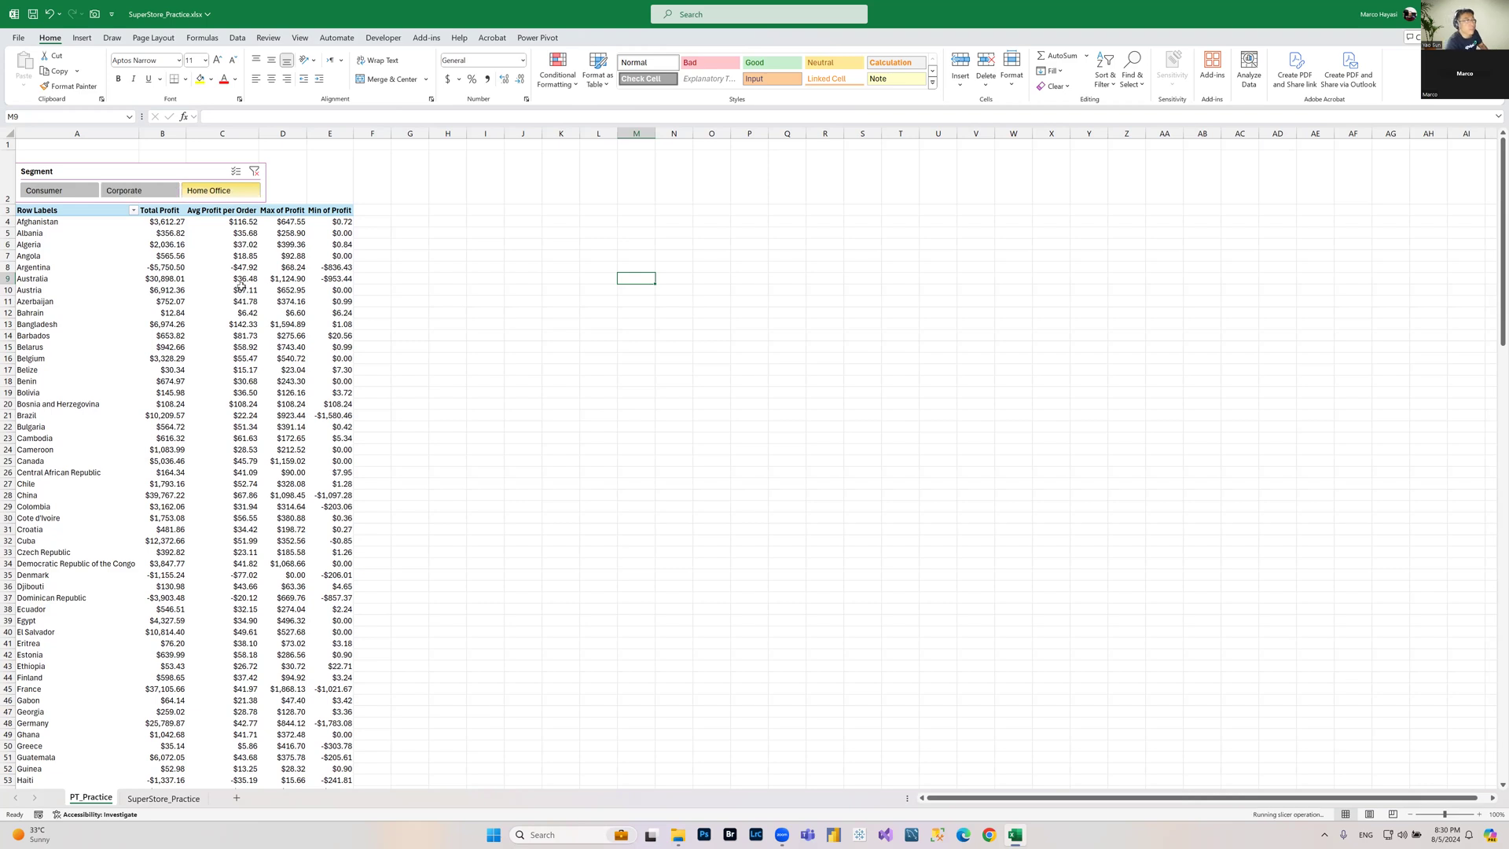
{"action": "left_click", "coordinate": [63, 194]}
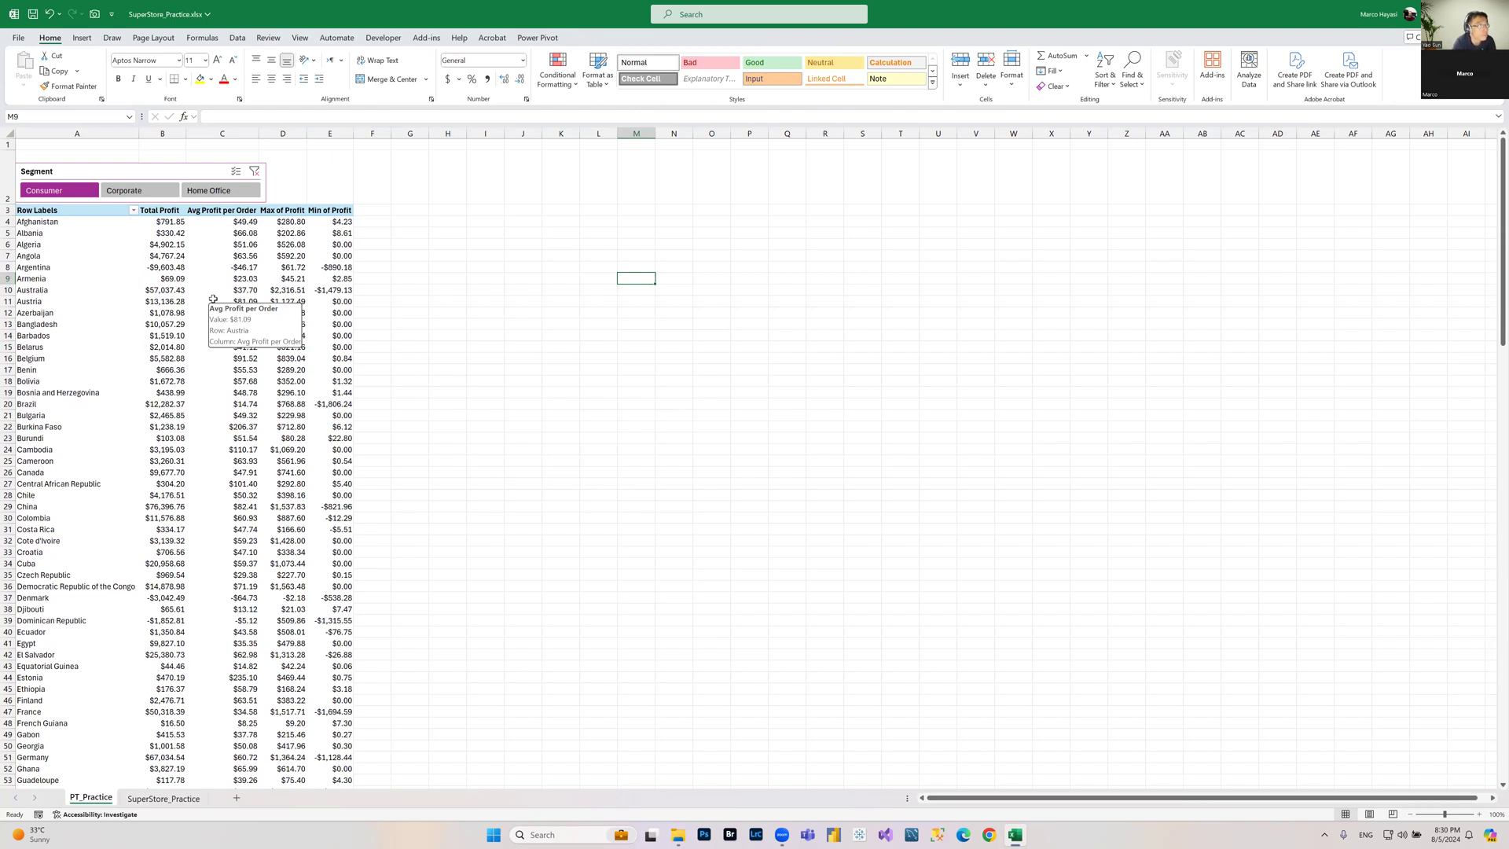
Step: Select Consumer and Corporate together in the Segment slicer, then clear the slicer filter
{"action": "mouse_move", "coordinate": [224, 245]}
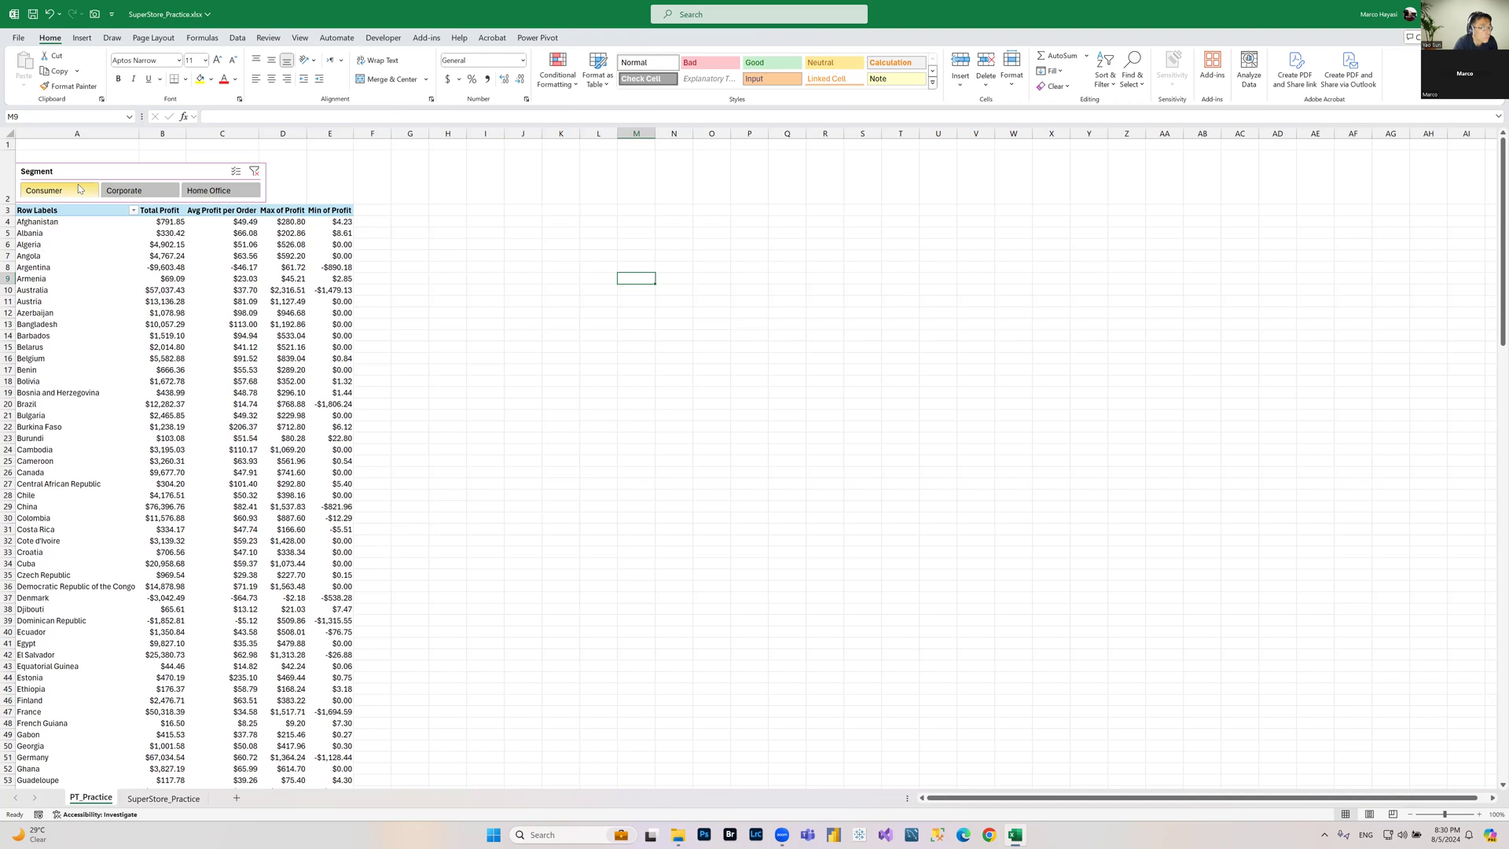
{"action": "left_click", "coordinate": [168, 194], "text": "ctrl"}
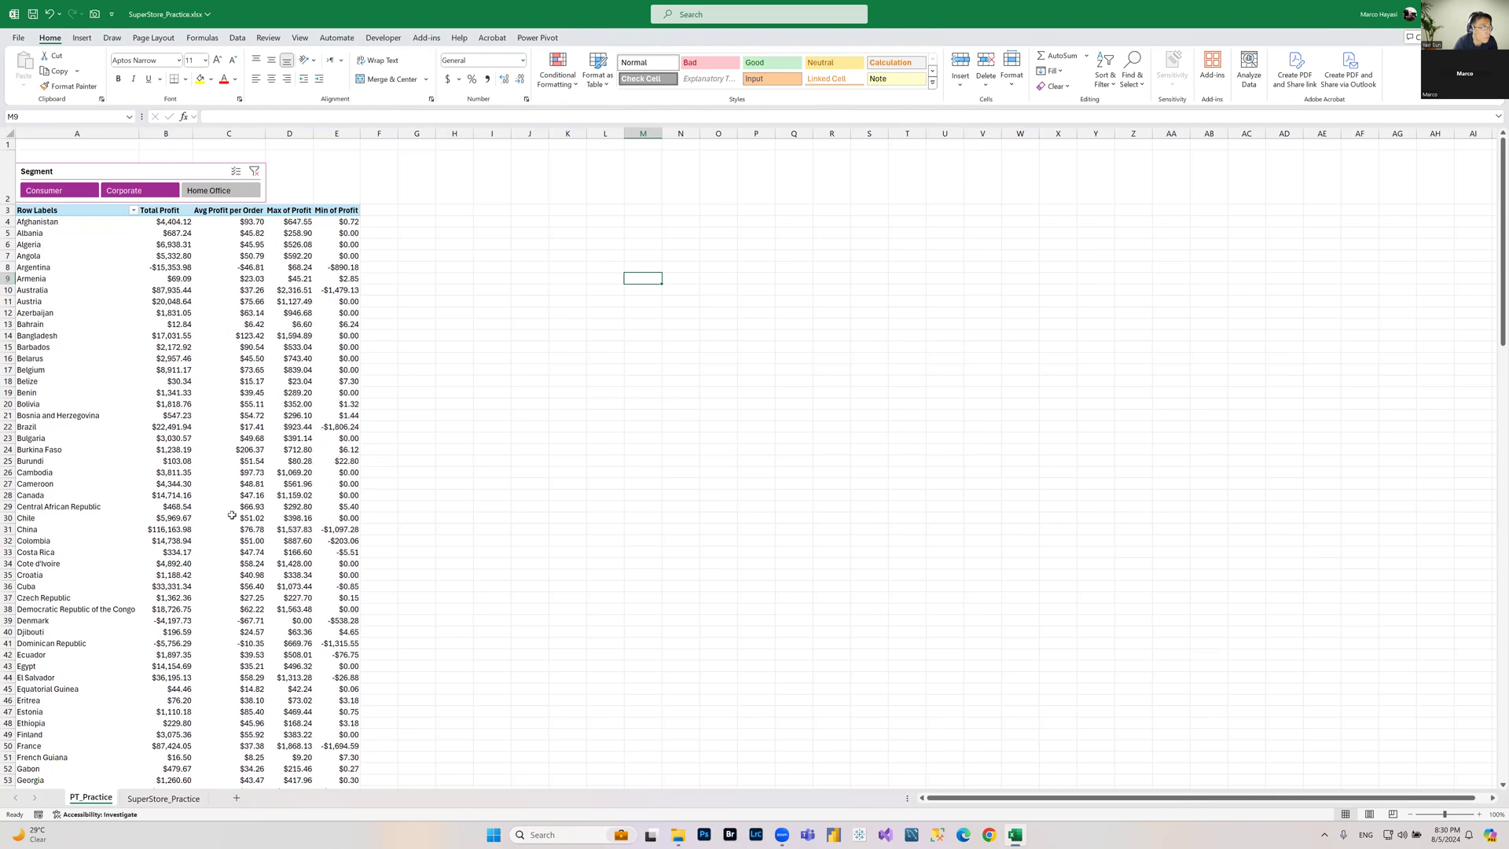
{"action": "mouse_move", "coordinate": [232, 515]}
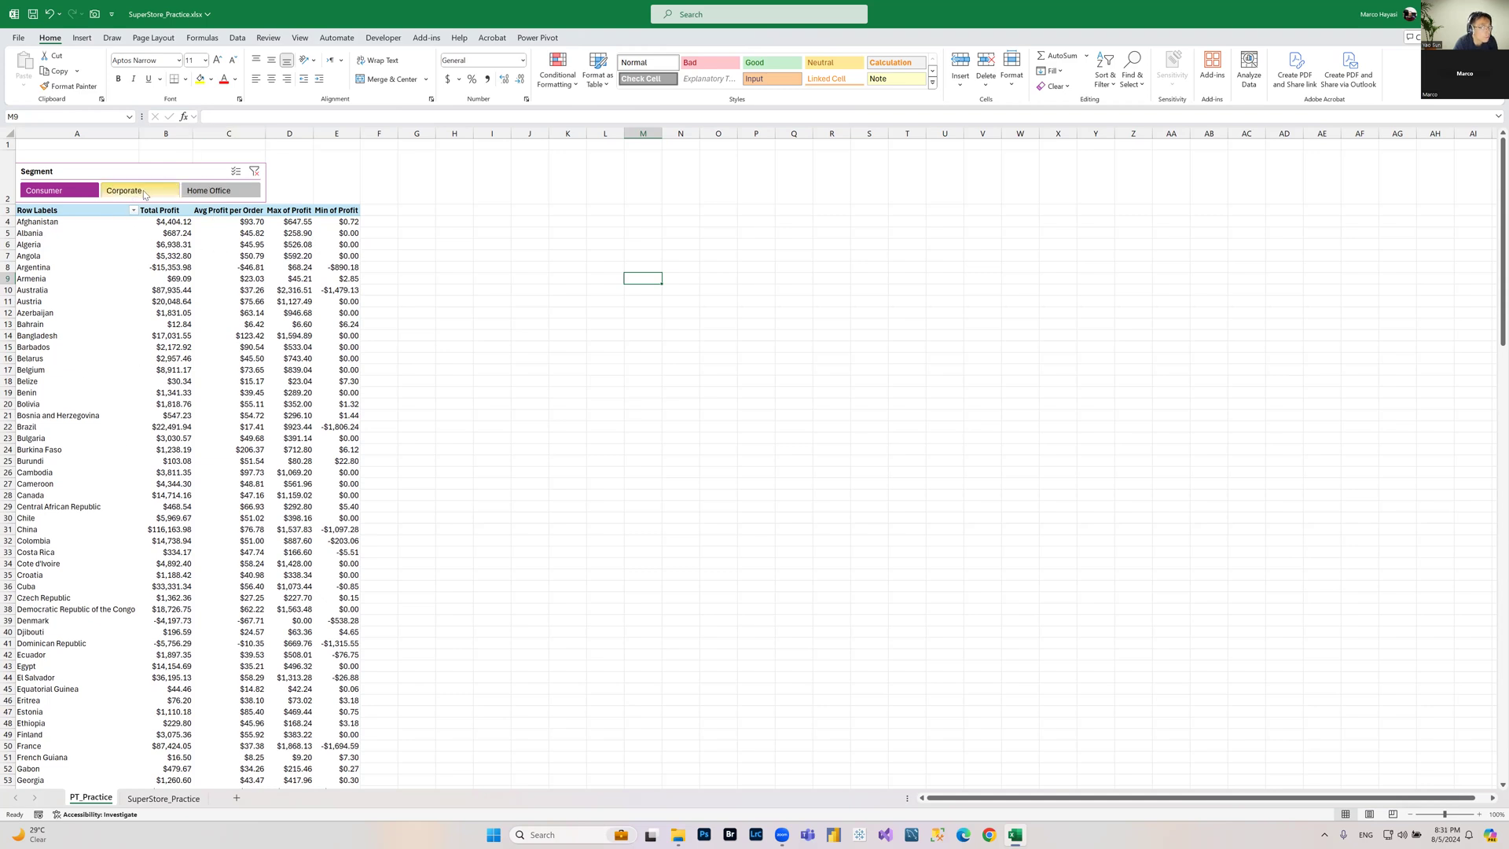
{"action": "left_click", "coordinate": [255, 171]}
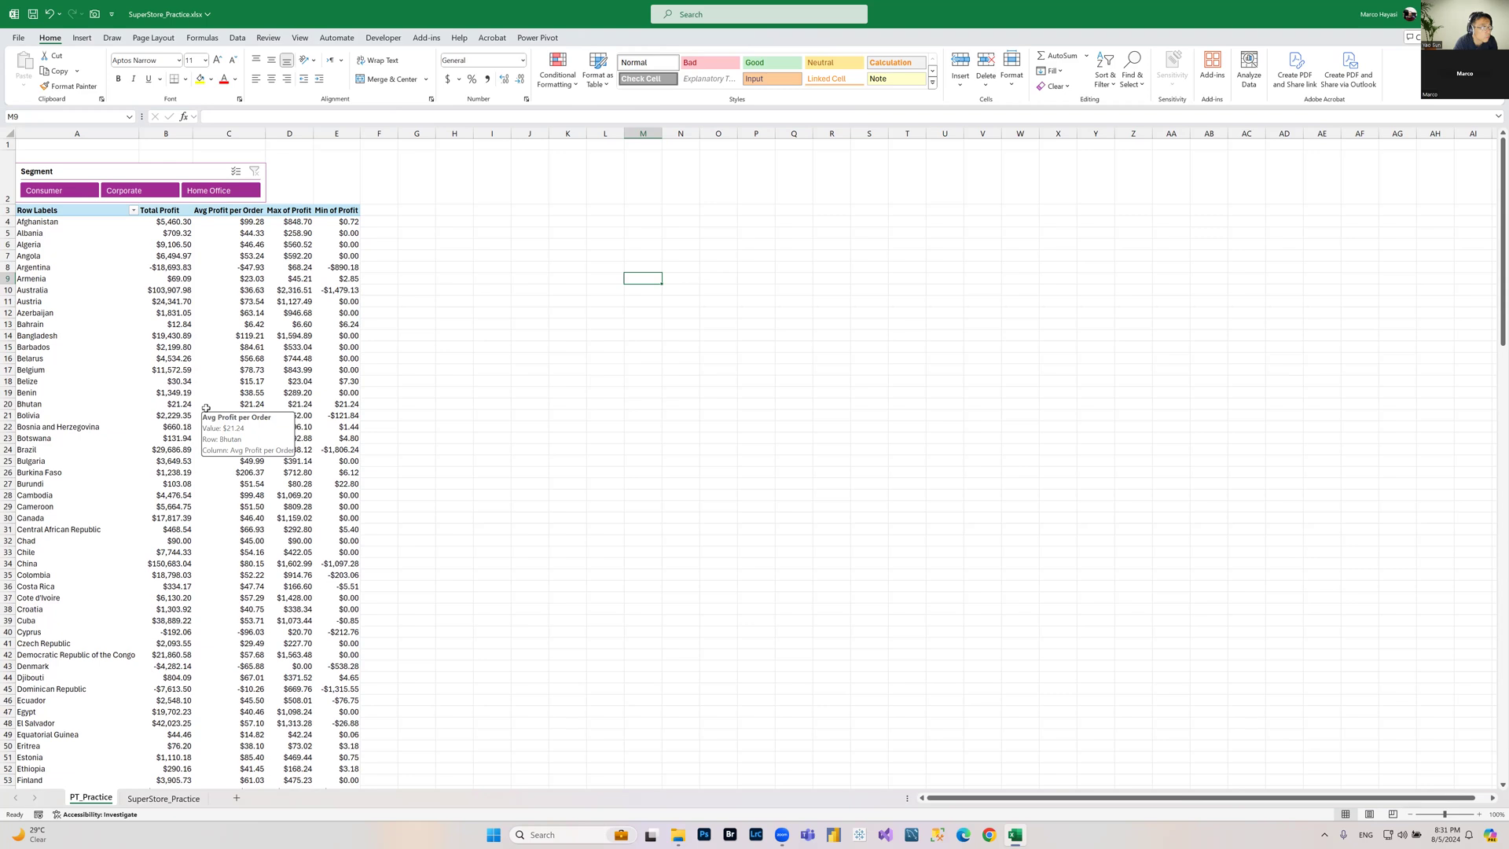
Step: Insert a second slicer for the Category field connected to the PivotTable
{"action": "left_click", "coordinate": [325, 291]}
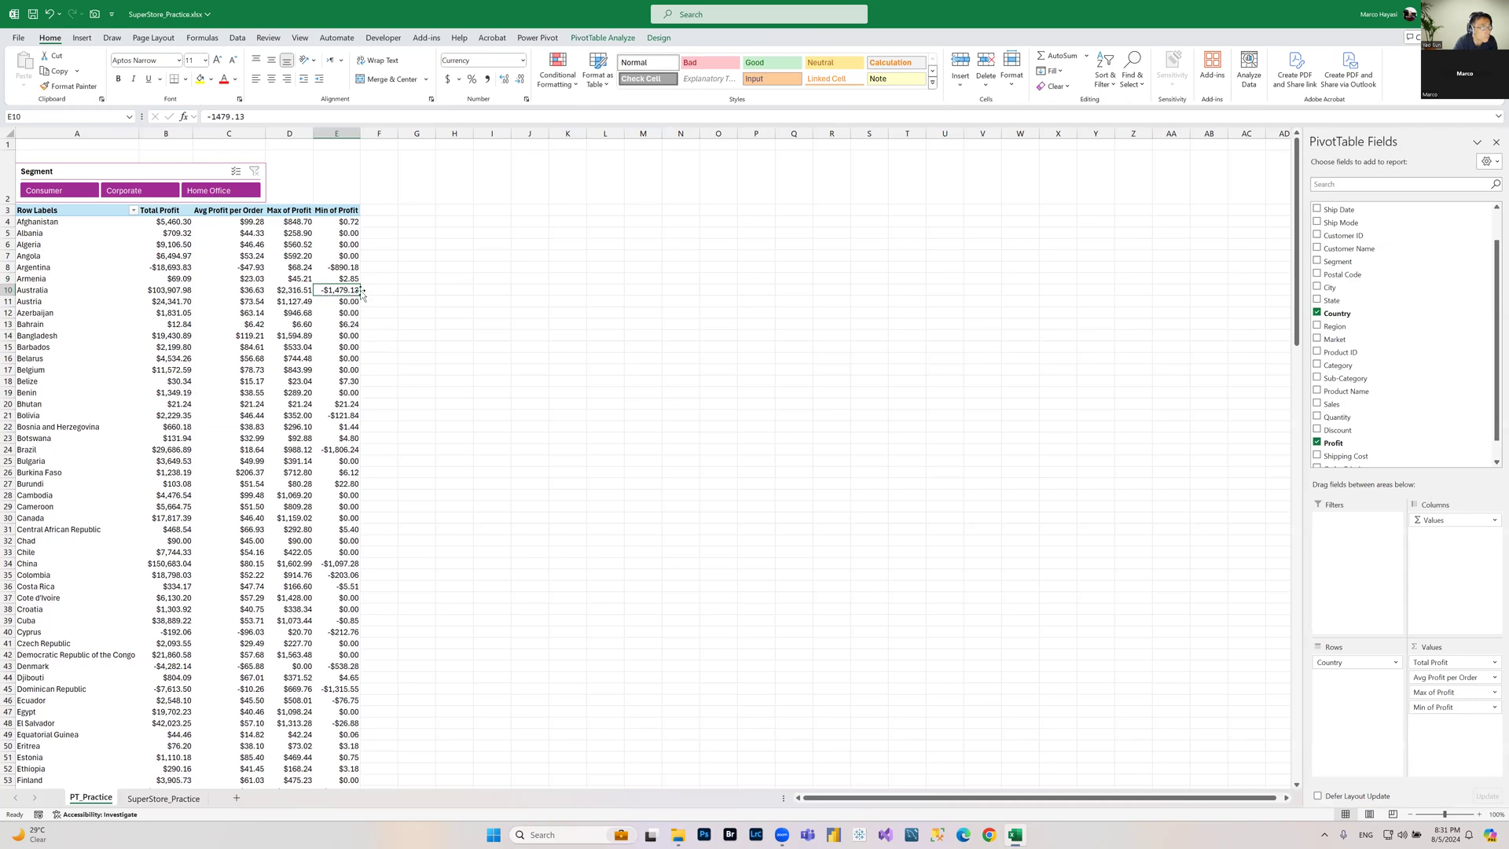
{"action": "left_click", "coordinate": [613, 37]}
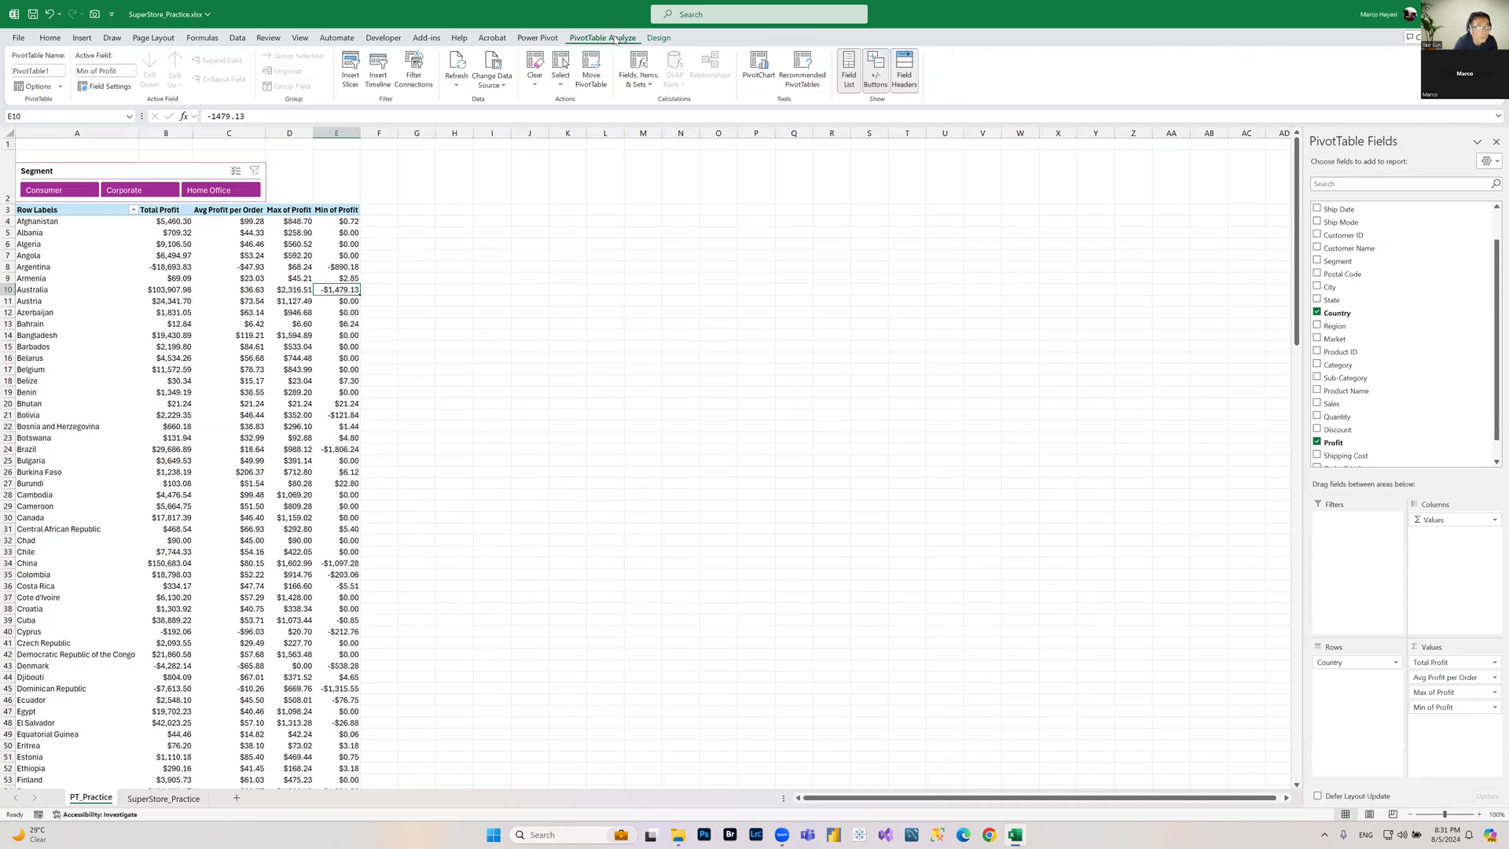
{"action": "left_click", "coordinate": [351, 69]}
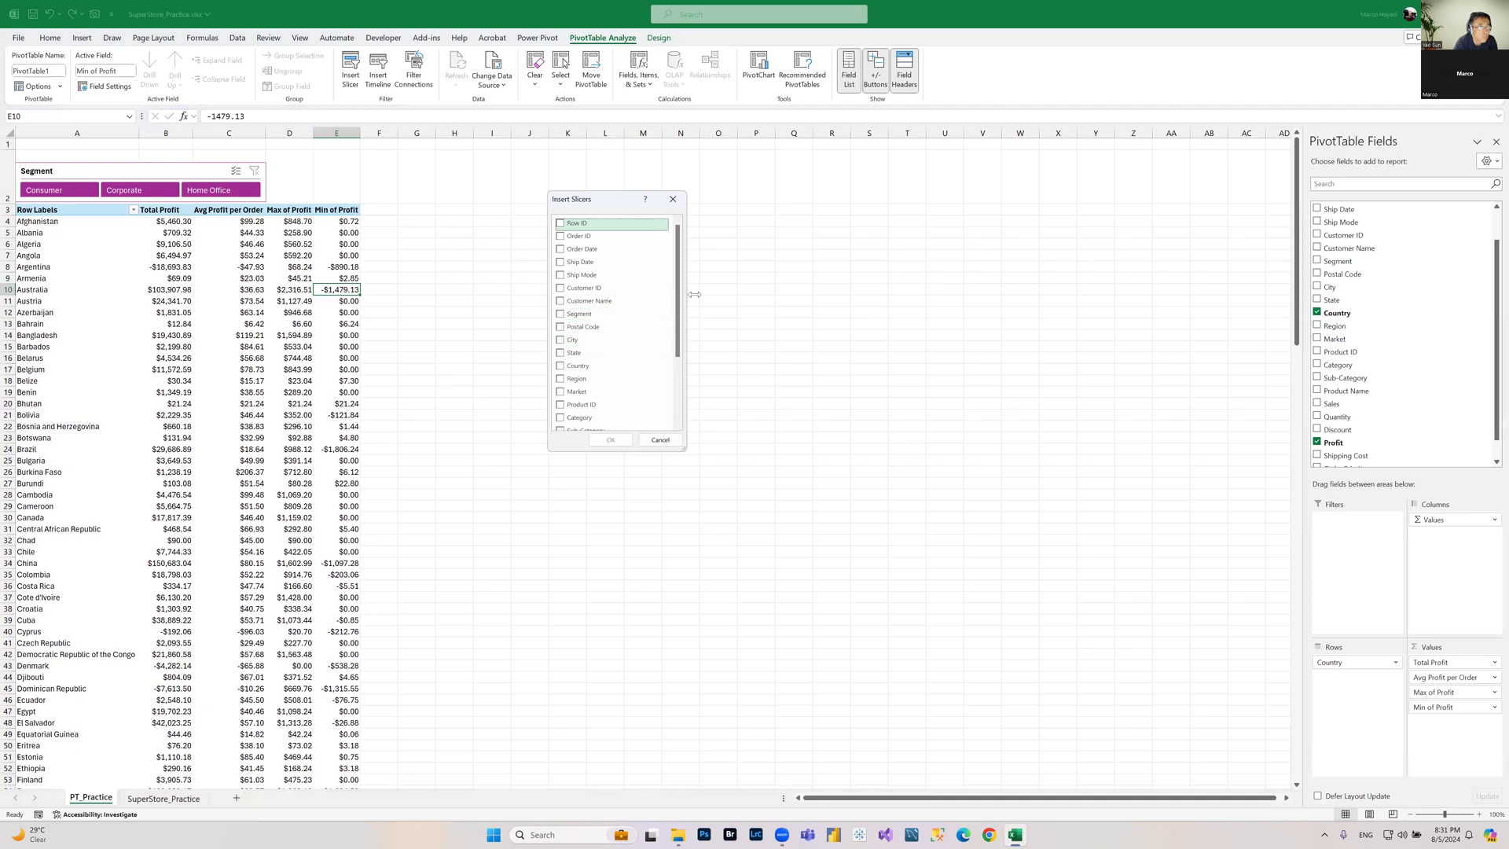
{"action": "left_click_drag", "start_coordinate": [678, 265], "coordinate": [679, 296]}
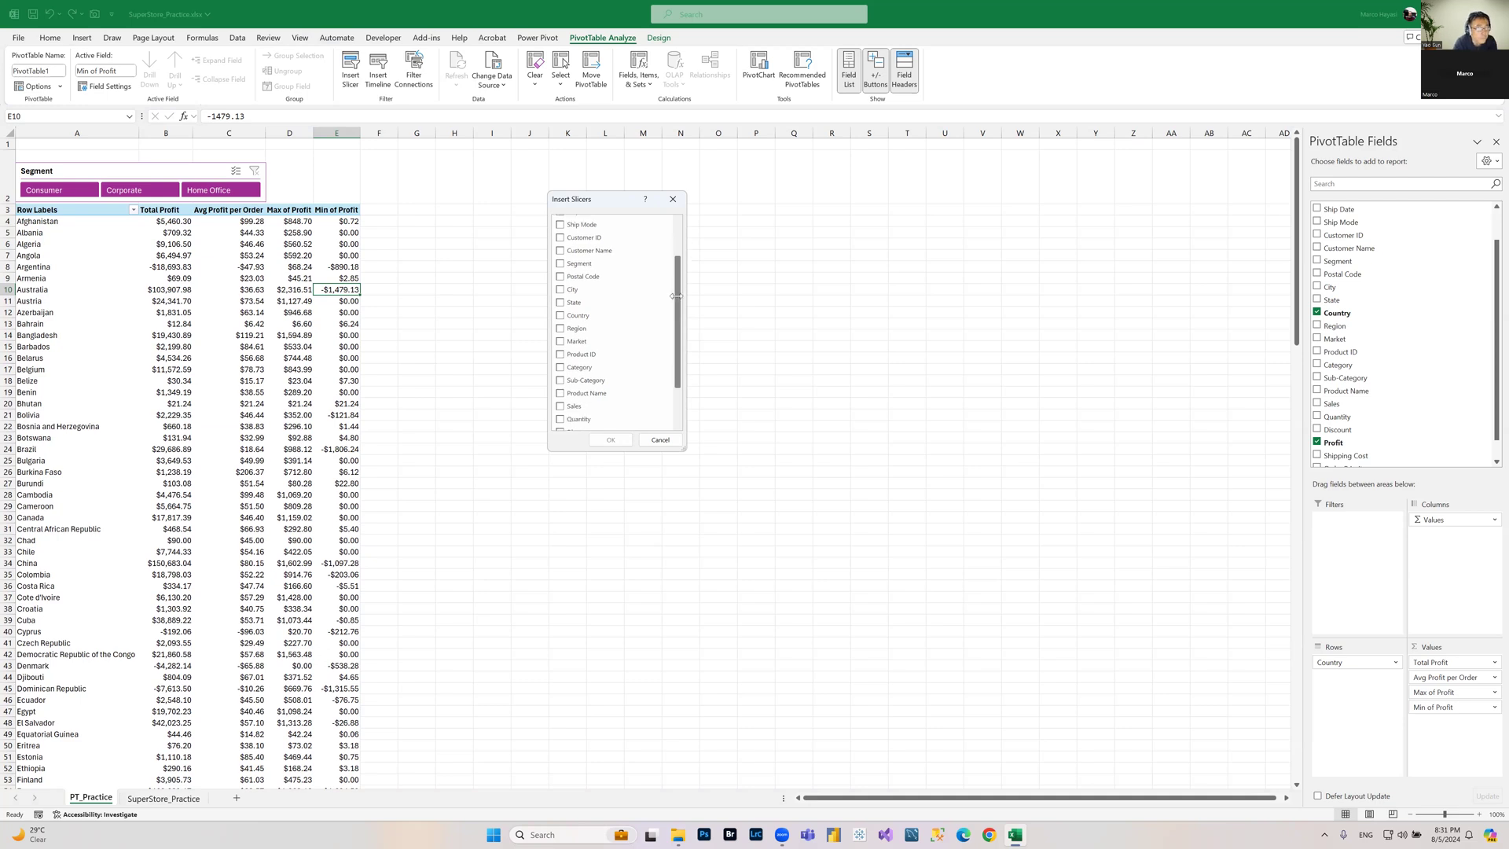
{"action": "left_click", "coordinate": [560, 368]}
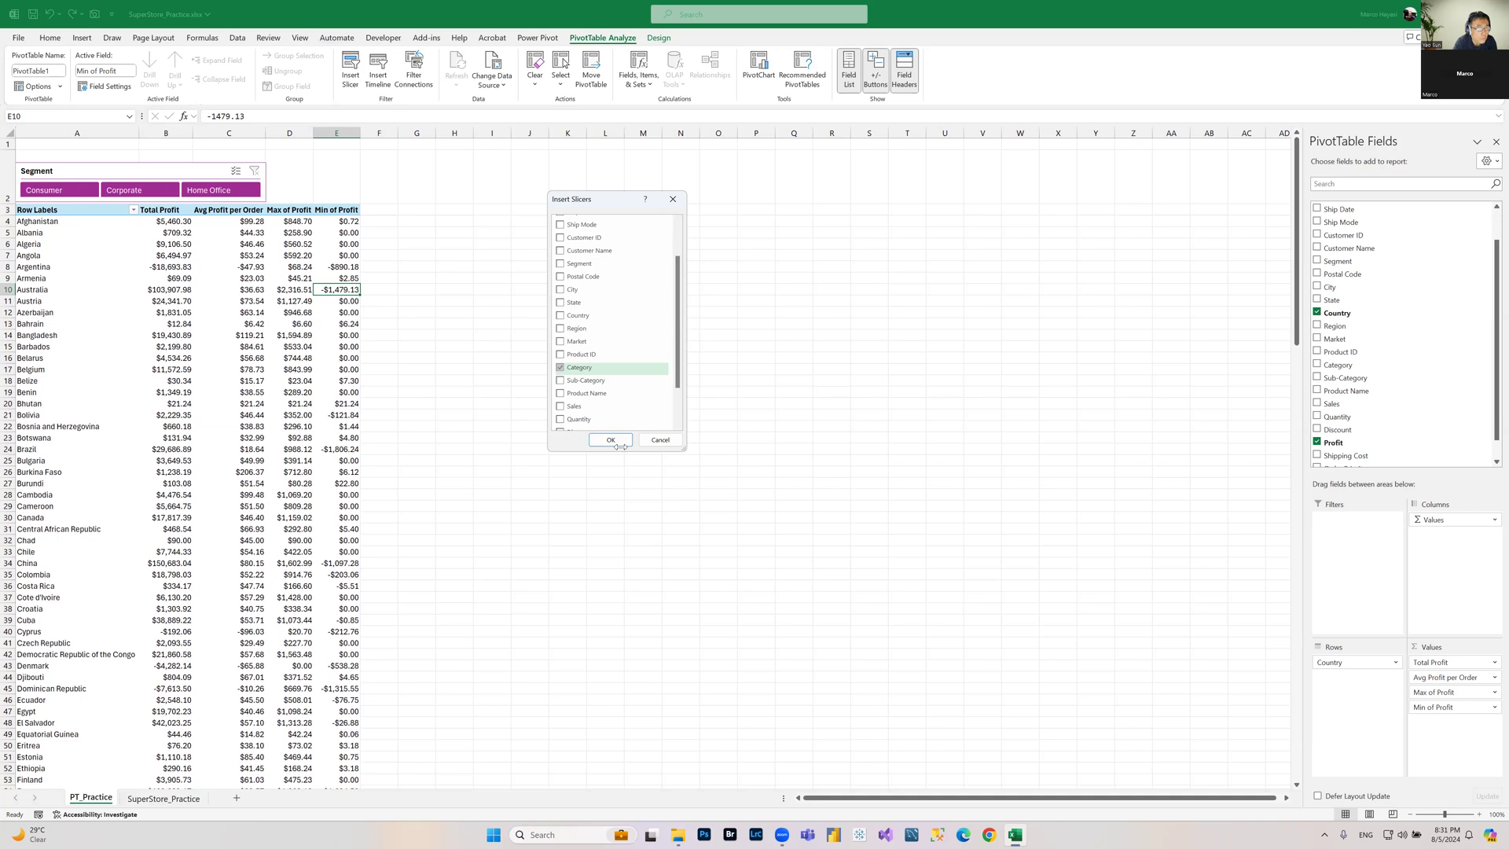
{"action": "left_click", "coordinate": [618, 440]}
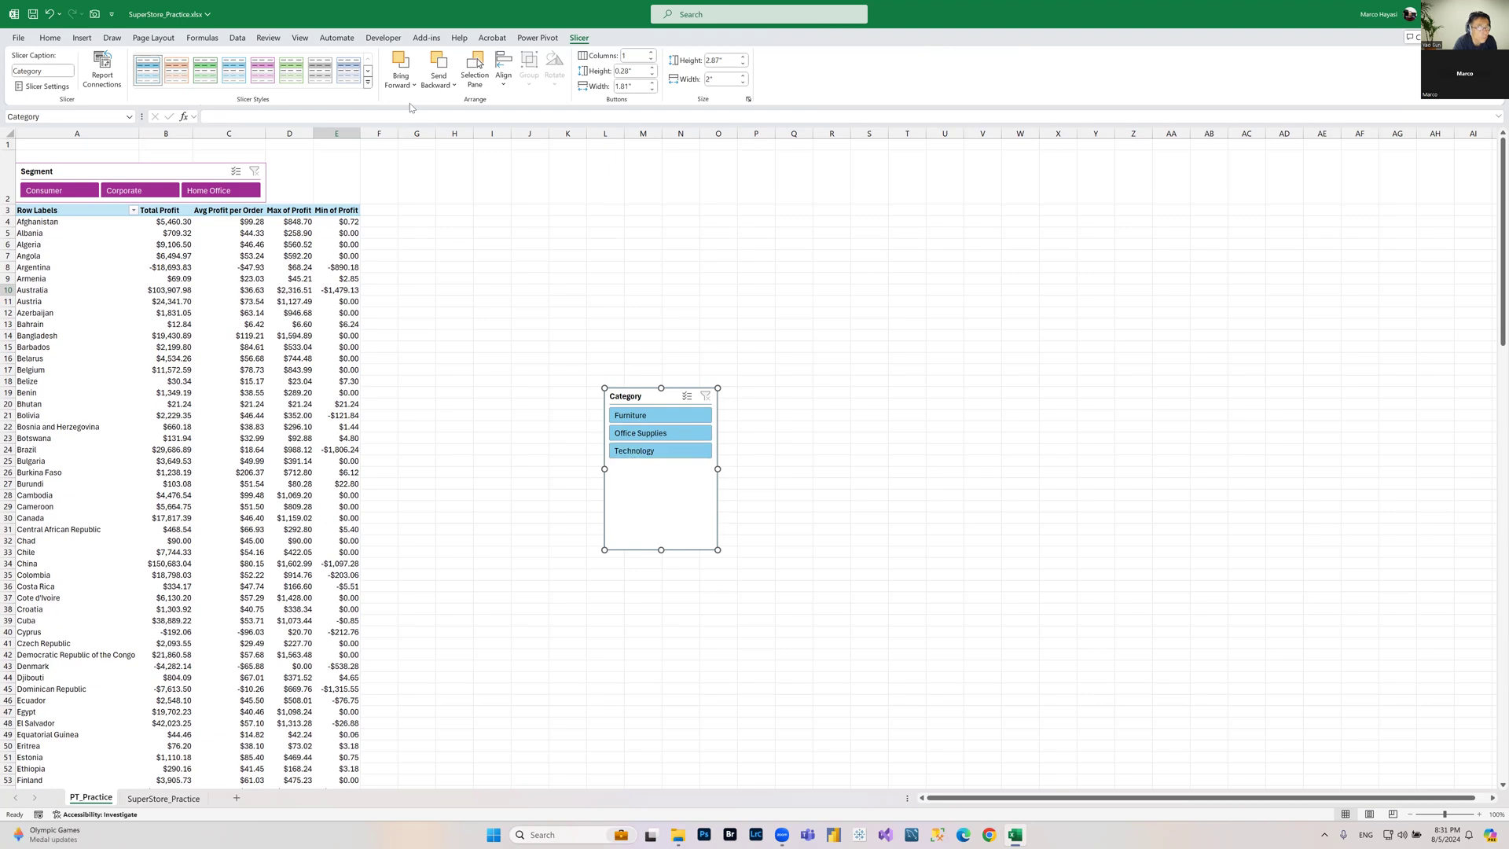
Step: Apply a dark green slicer style to the Category slicer and arrange its buttons in 3 columns
{"action": "left_click", "coordinate": [367, 82]}
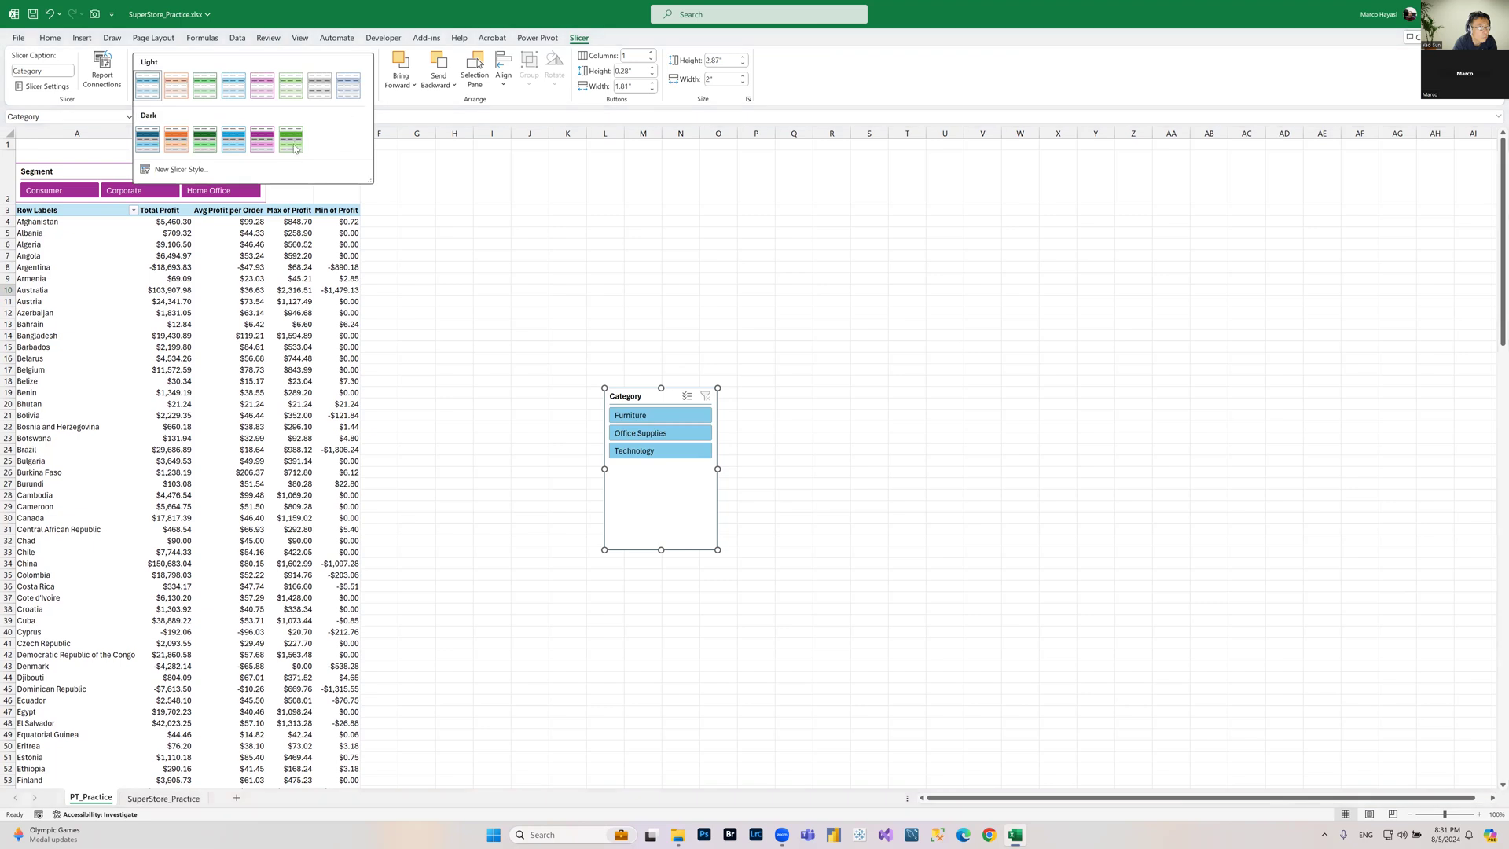
{"action": "left_click", "coordinate": [198, 146]}
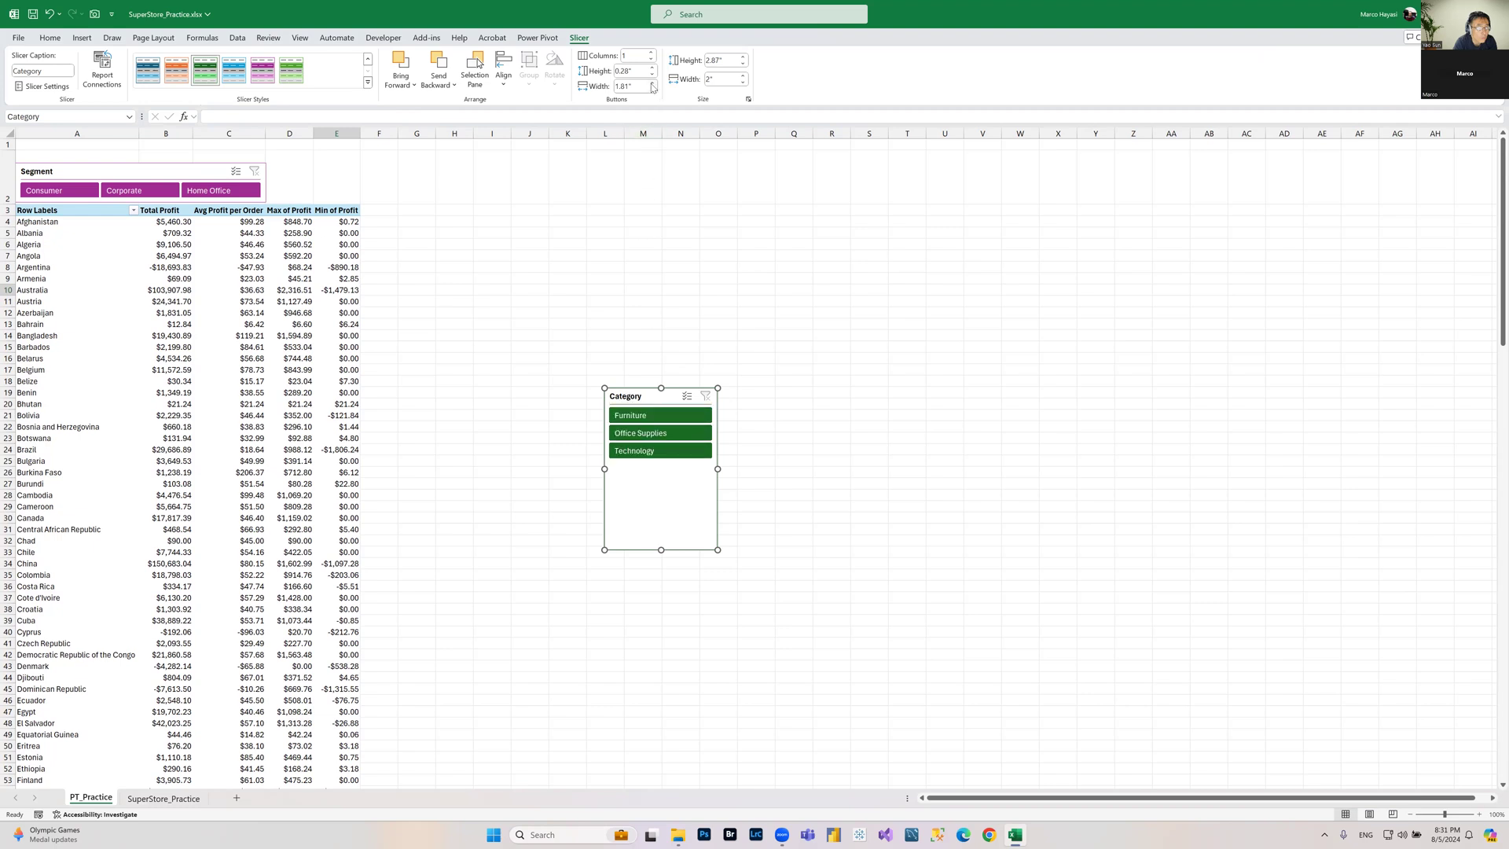
{"action": "left_click", "coordinate": [634, 59]}
{"action": "type", "text": "3"}
{"action": "key", "text": "Return"}
Step: Widen and shorten the Category slicer and move it beside the Segment slicer above the PivotTable
{"action": "left_click_drag", "start_coordinate": [718, 469], "coordinate": [879, 472]}
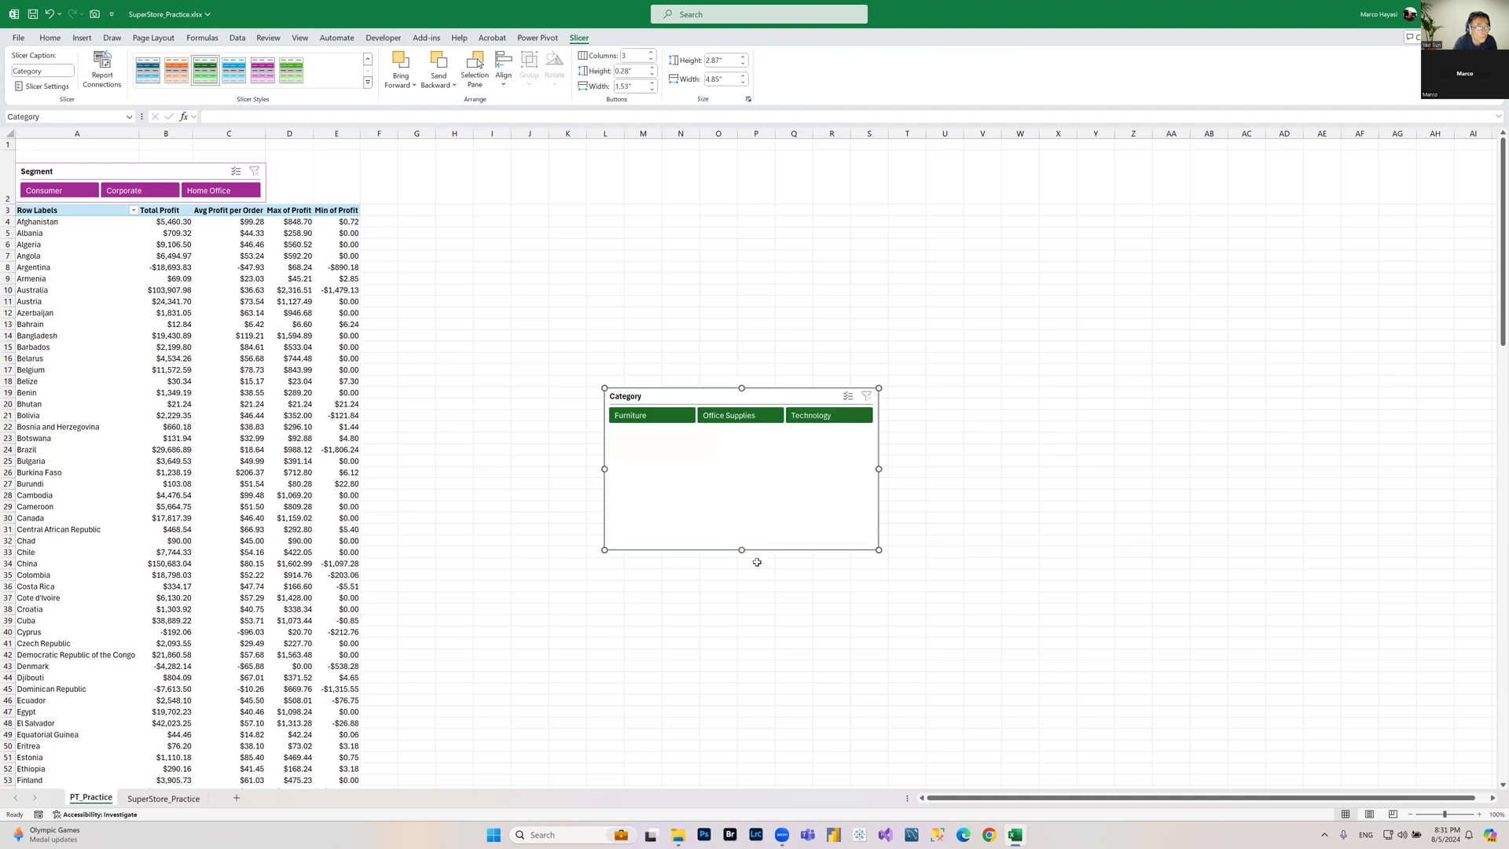
{"action": "left_click_drag", "start_coordinate": [741, 550], "coordinate": [744, 424]}
{"action": "left_click_drag", "start_coordinate": [691, 343], "coordinate": [441, 171]}
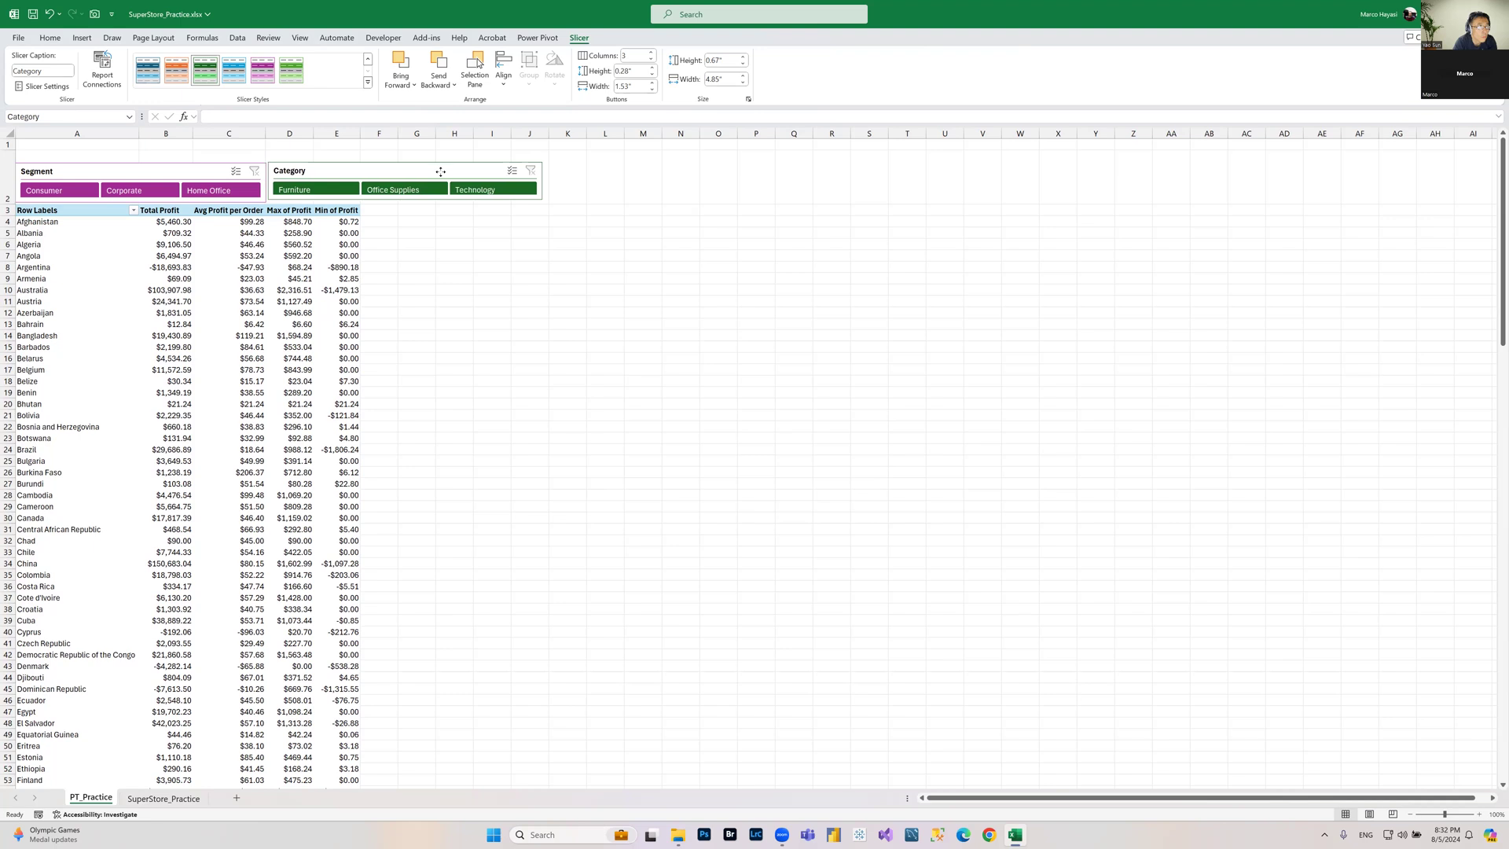
{"action": "left_click_drag", "start_coordinate": [403, 202], "coordinate": [404, 202]}
Step: Filter the PivotTable to the Consumer segment and Furniture category using the two slicers
{"action": "left_click", "coordinate": [575, 301]}
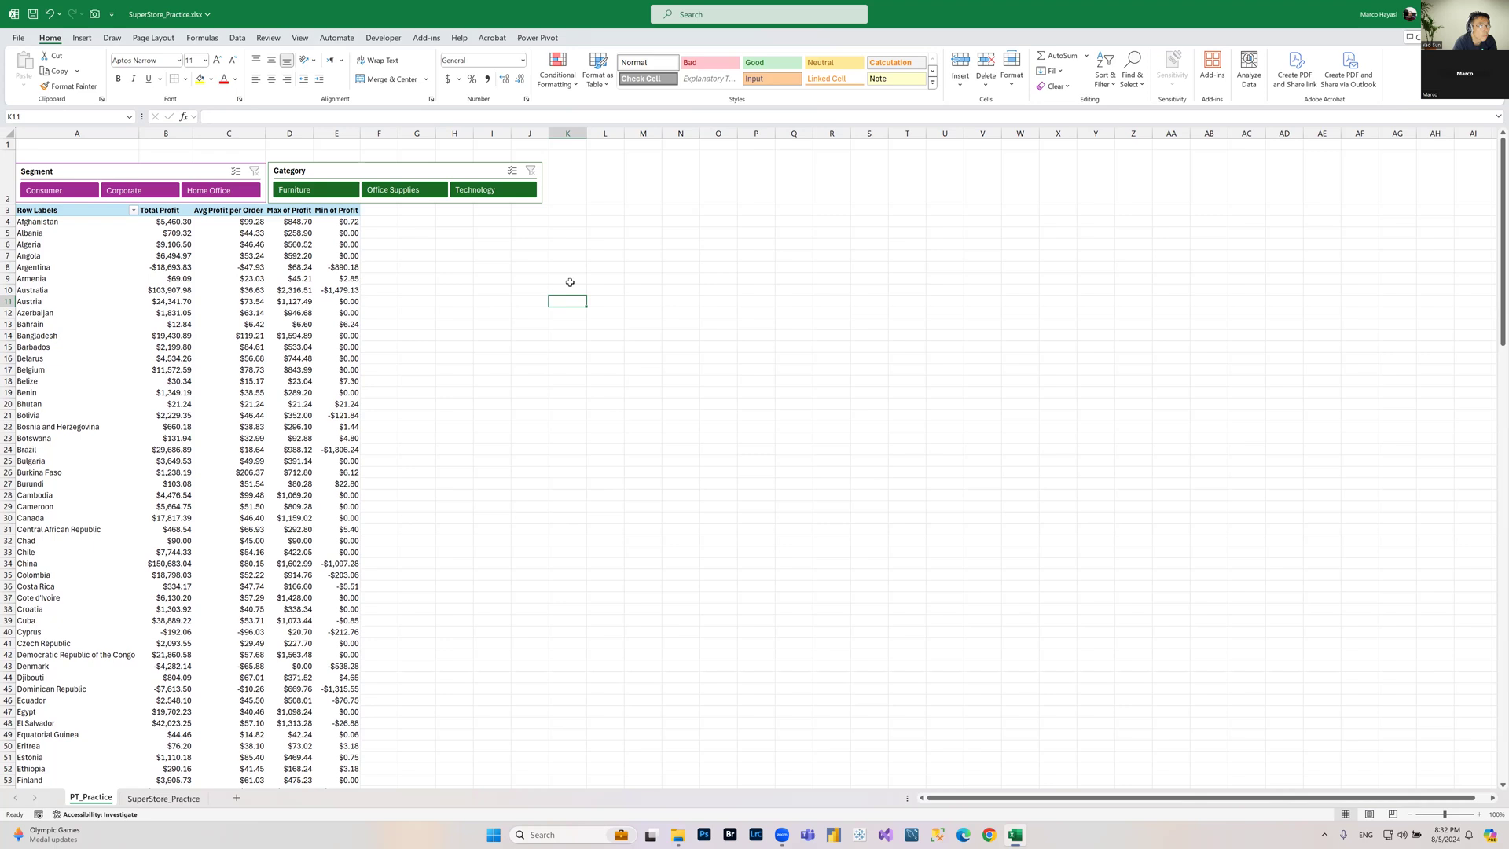
{"action": "left_click", "coordinate": [55, 192]}
{"action": "left_click", "coordinate": [309, 190]}
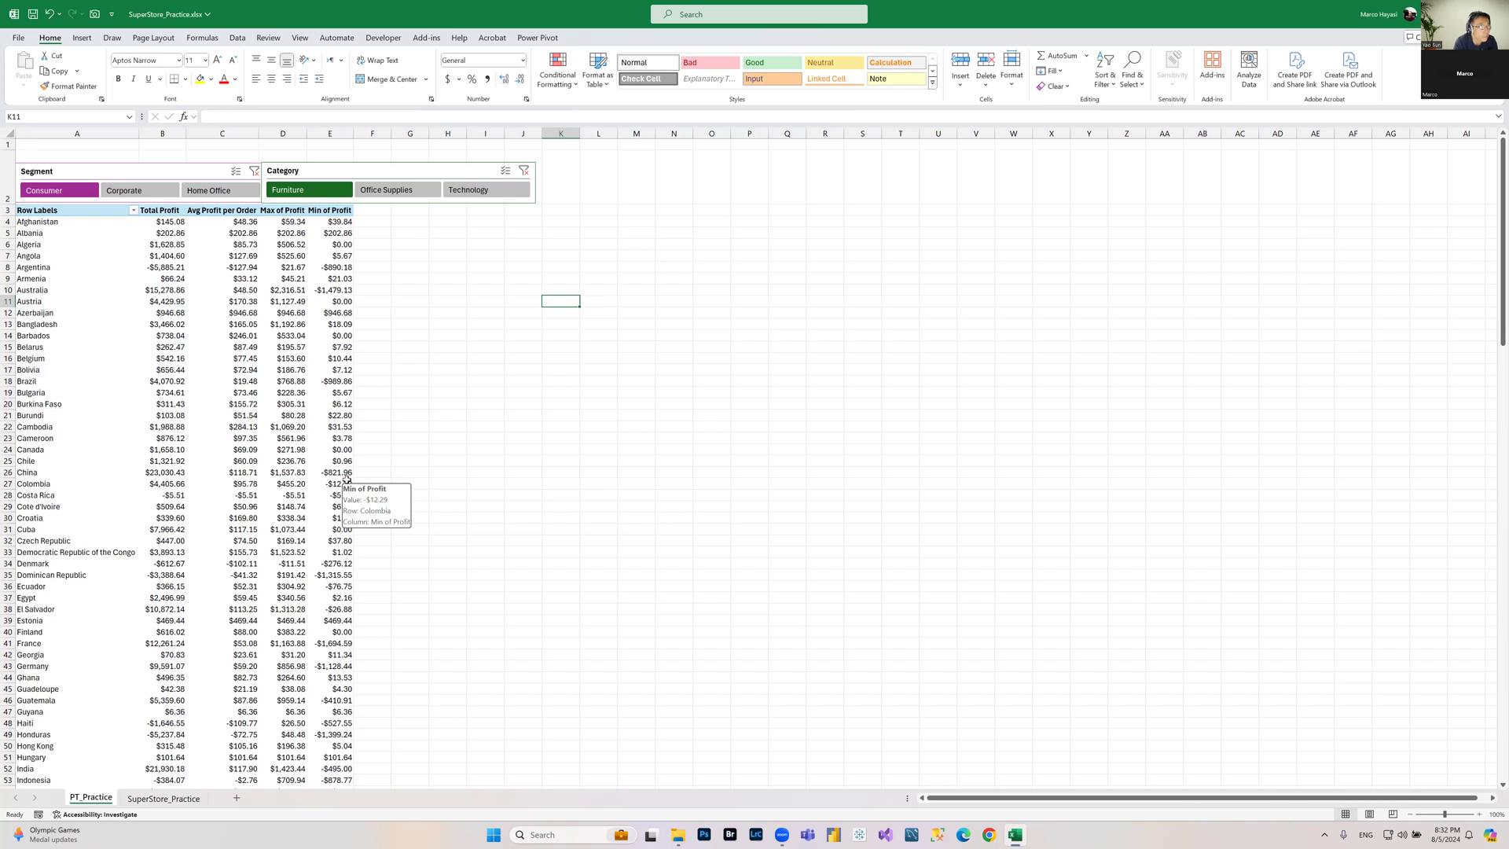
Step: Filter through the slicers by Home Office, Technology, Office Supplies plus Technology, then Corporate and Consumer
{"action": "left_click", "coordinate": [210, 191]}
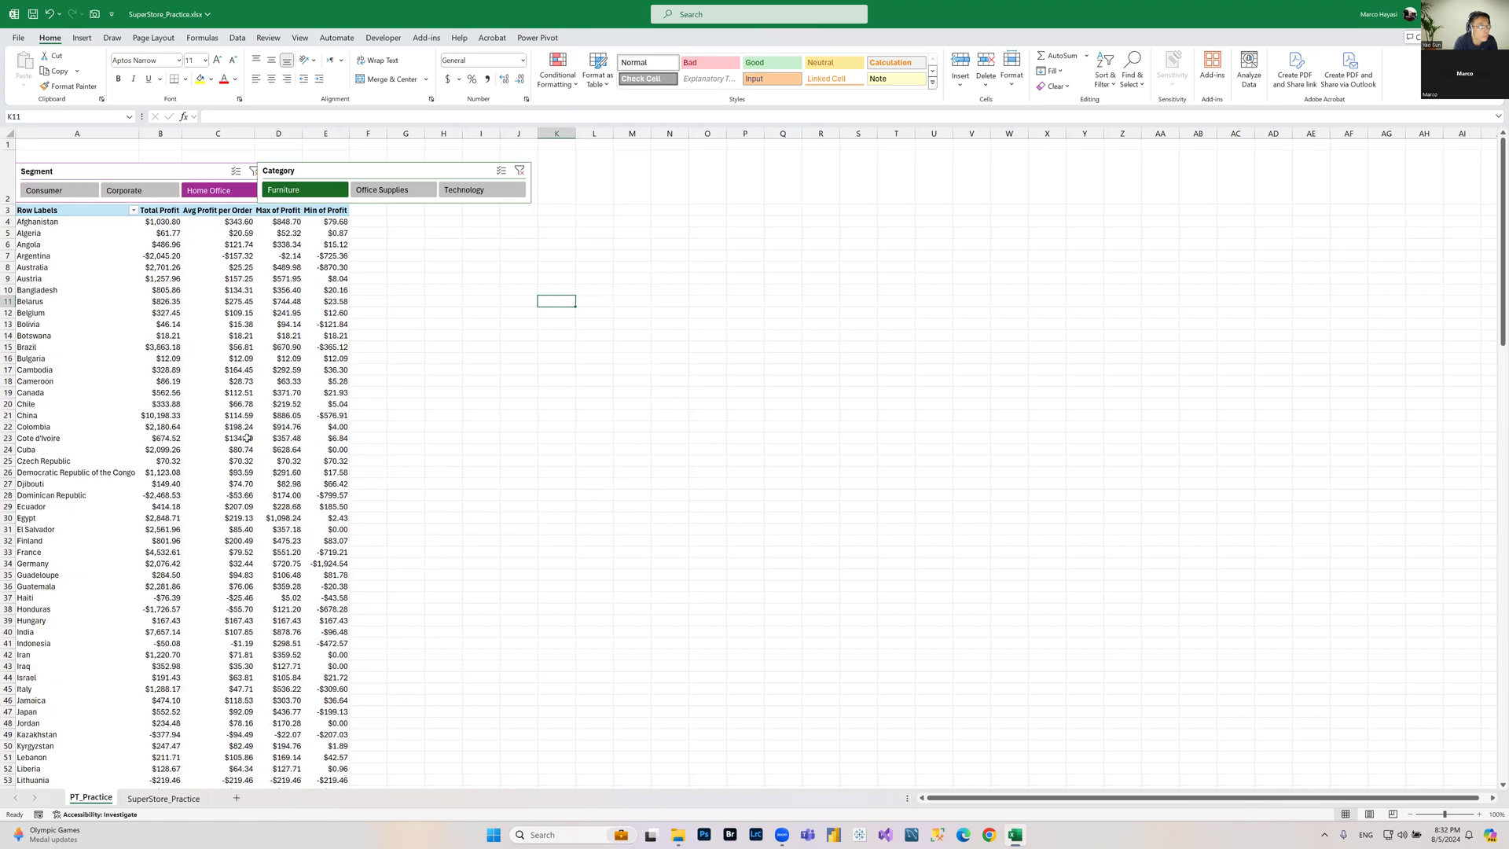
{"action": "left_click", "coordinate": [482, 191]}
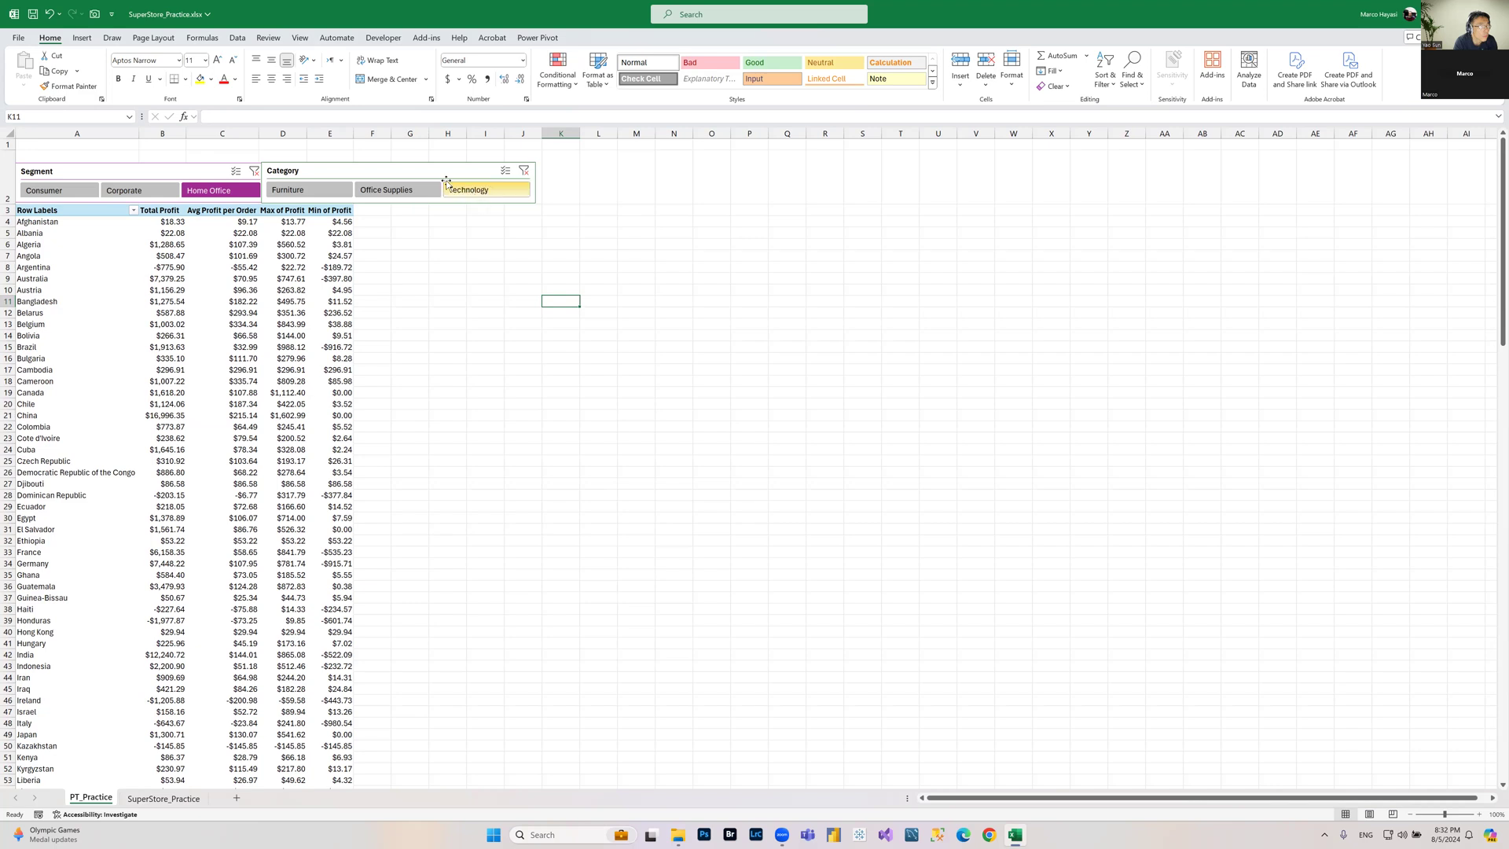
{"action": "left_click", "coordinate": [420, 191], "text": "ctrl"}
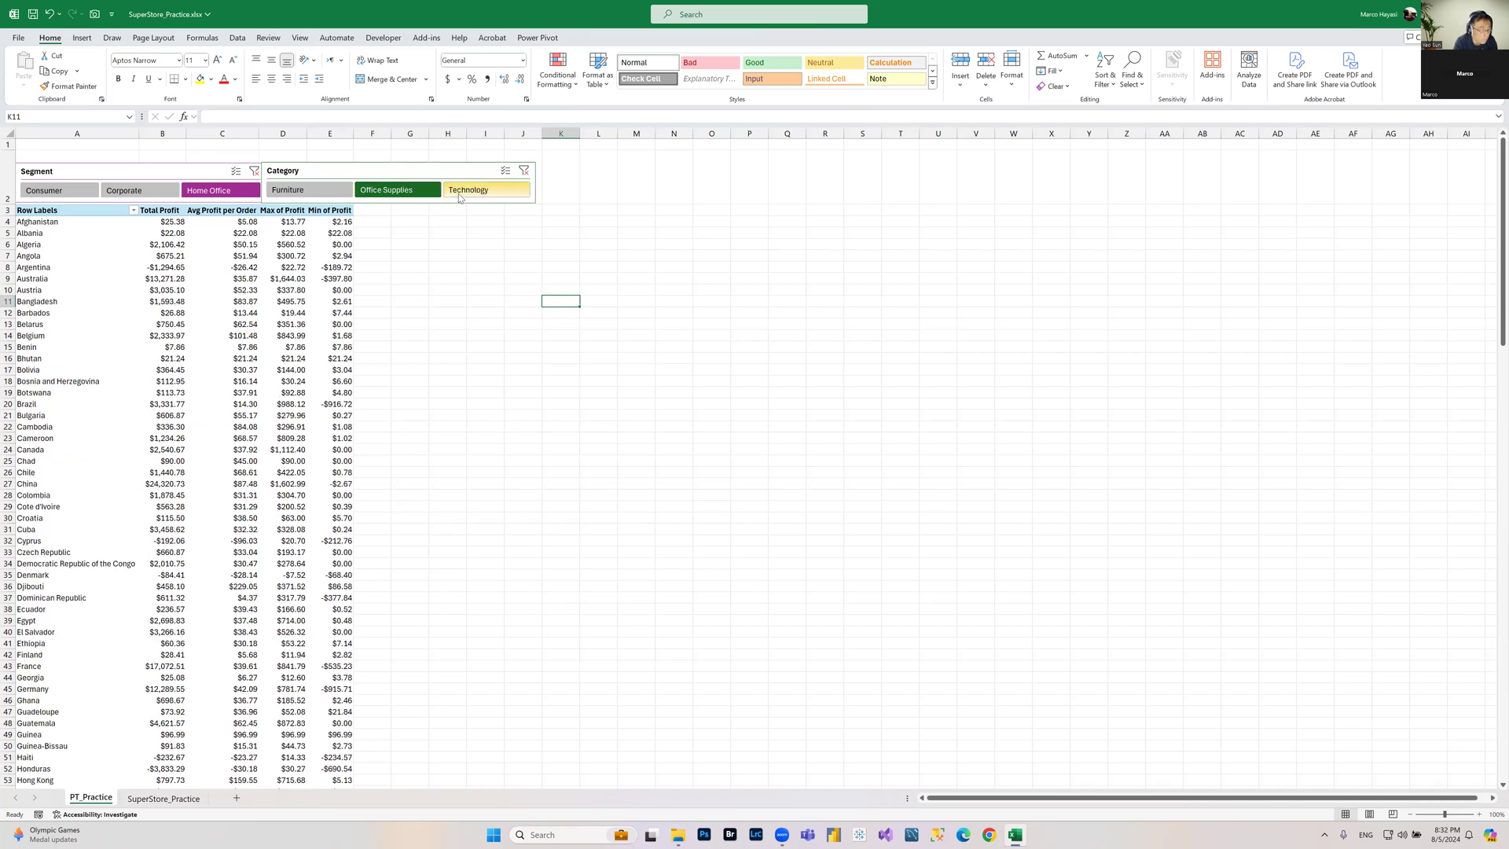
{"action": "left_click", "coordinate": [139, 193]}
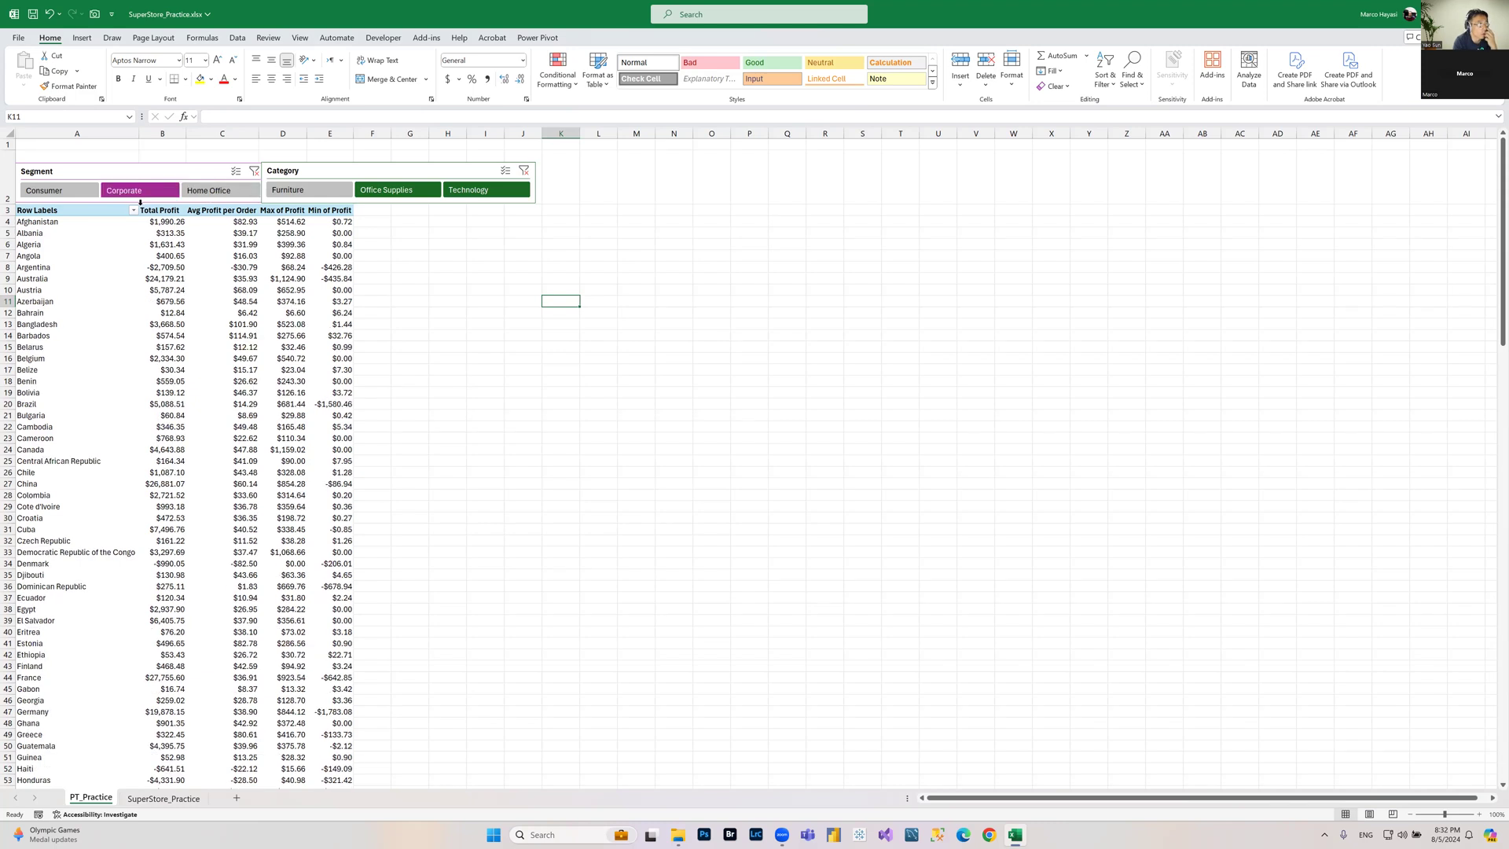
{"action": "left_click", "coordinate": [59, 190]}
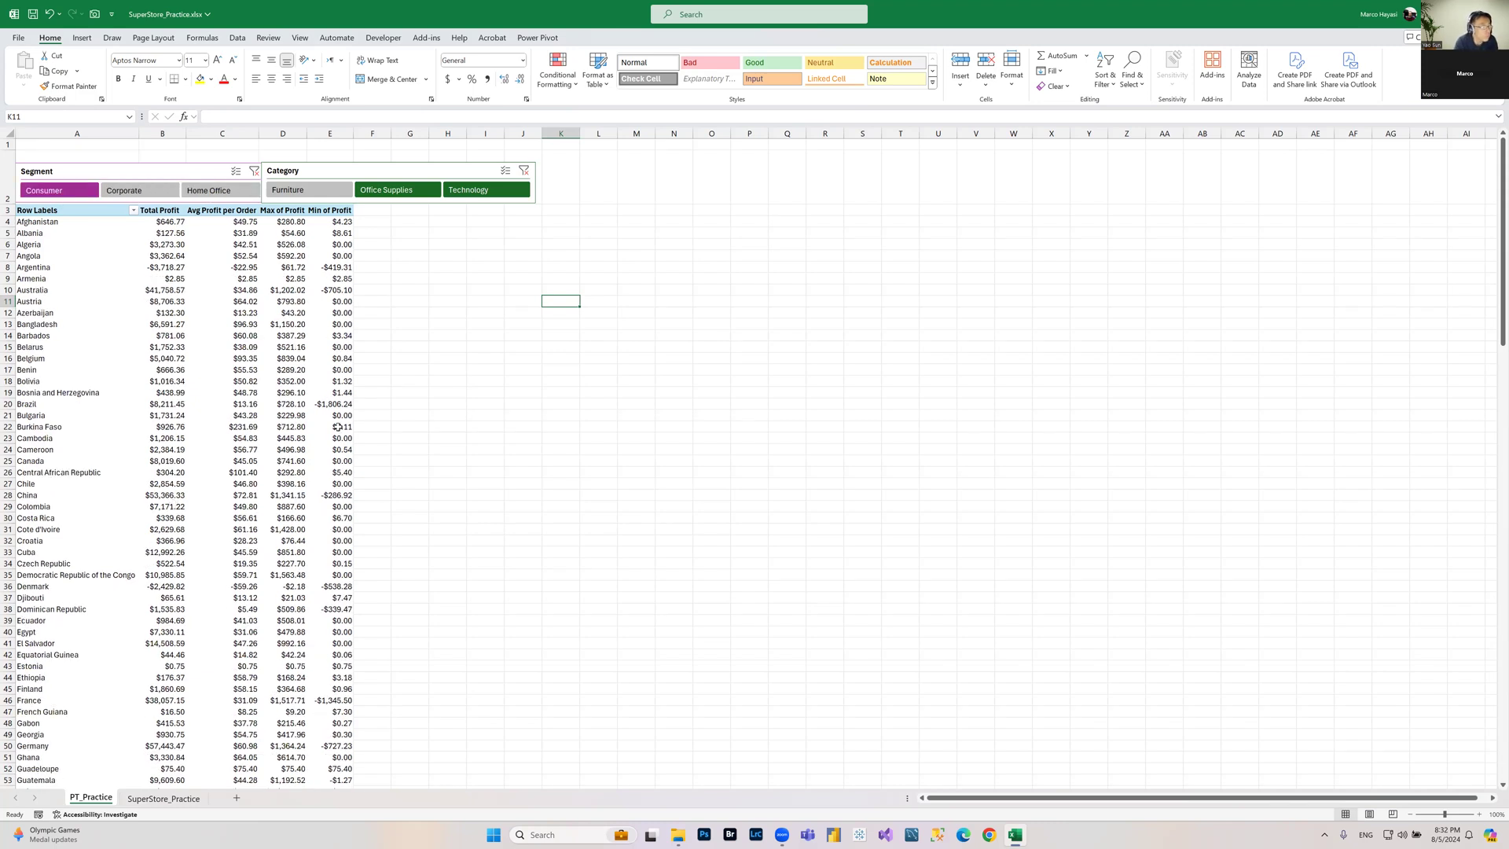
Step: Examine the Order Date and Ship Date columns on the SuperStore_Practice data sheet, then return to PT_Practice
{"action": "left_click", "coordinate": [330, 256]}
{"action": "left_click", "coordinate": [218, 258]}
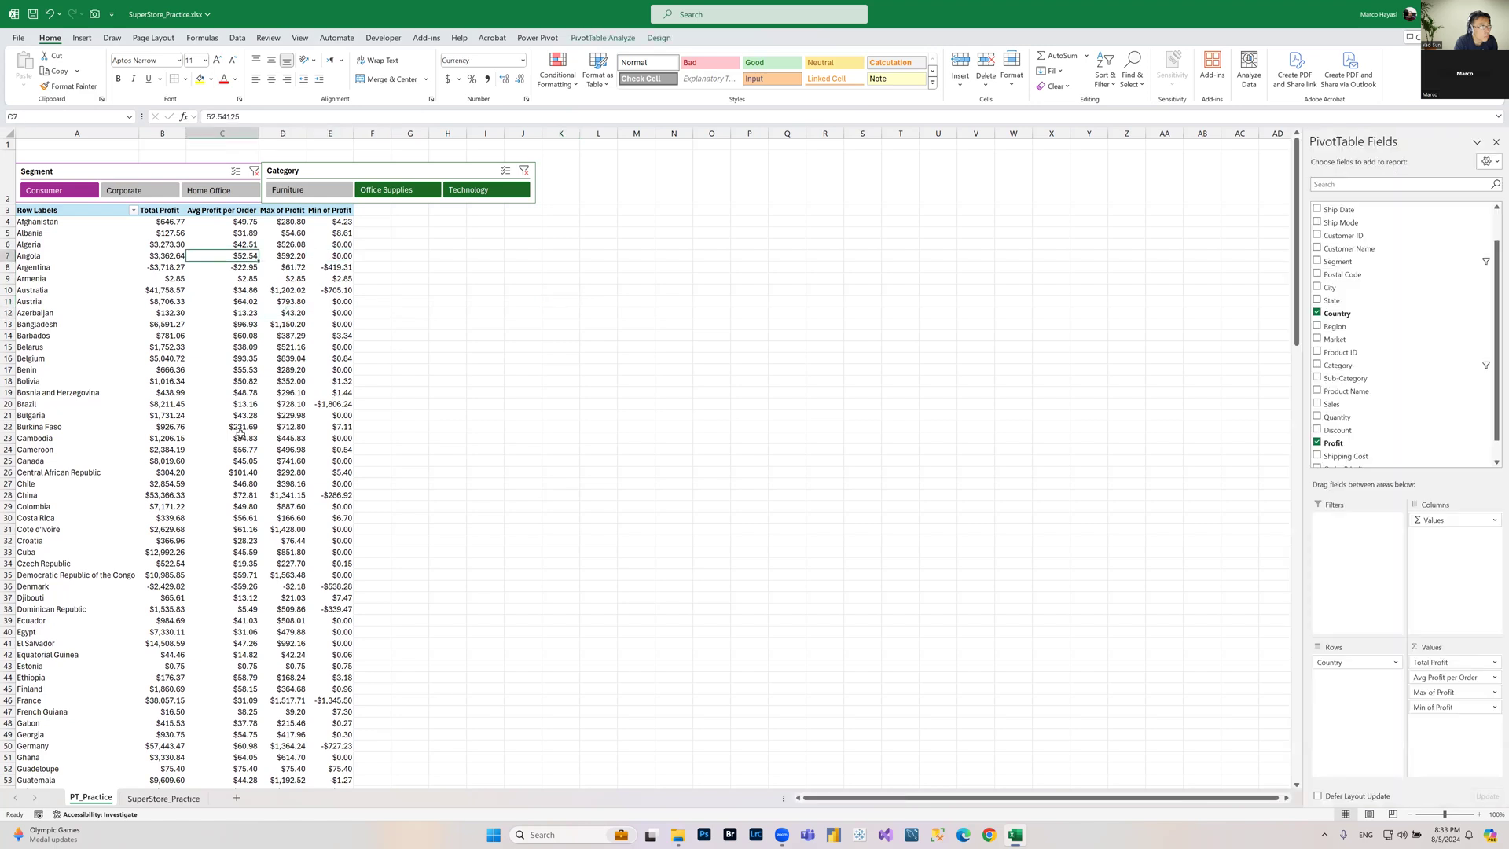
{"action": "left_click", "coordinate": [167, 806]}
{"action": "left_click", "coordinate": [867, 610]}
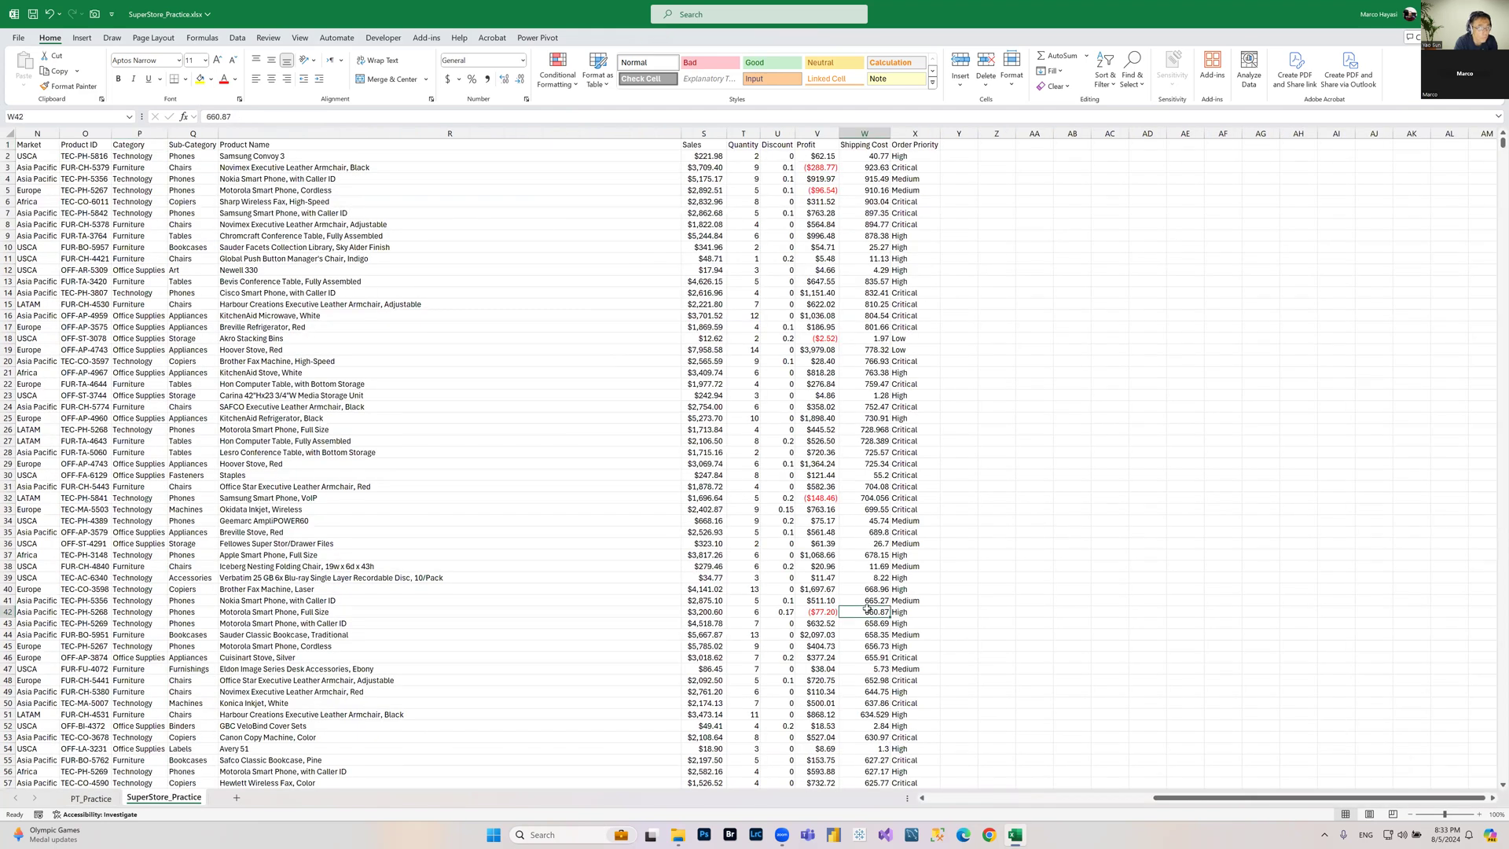
{"action": "key", "text": "ctrl+Home"}
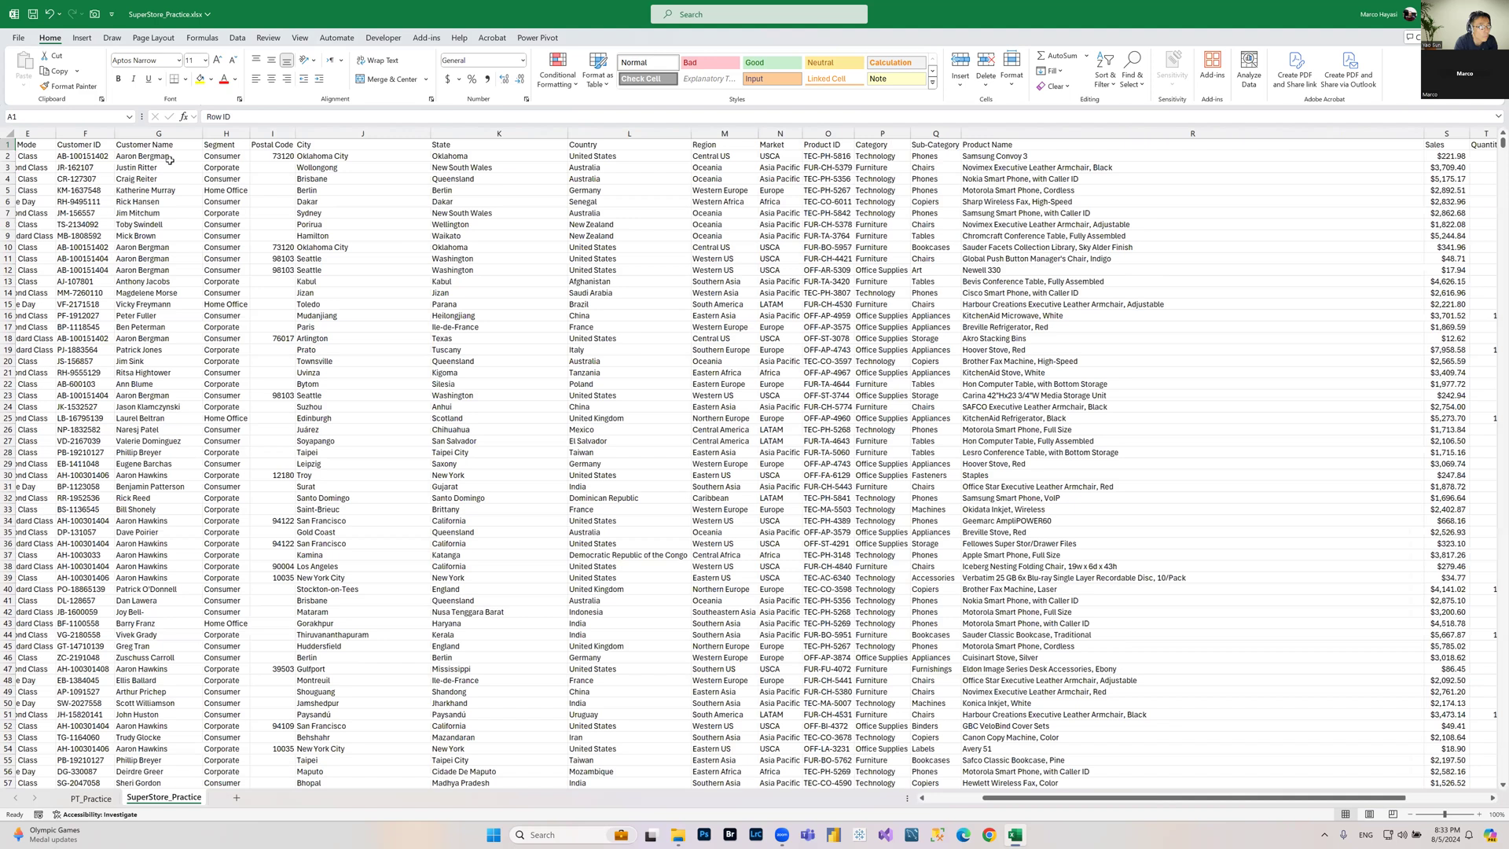
{"action": "scroll", "coordinate": [181, 314], "scroll_direction": "left", "scroll_amount": 2}
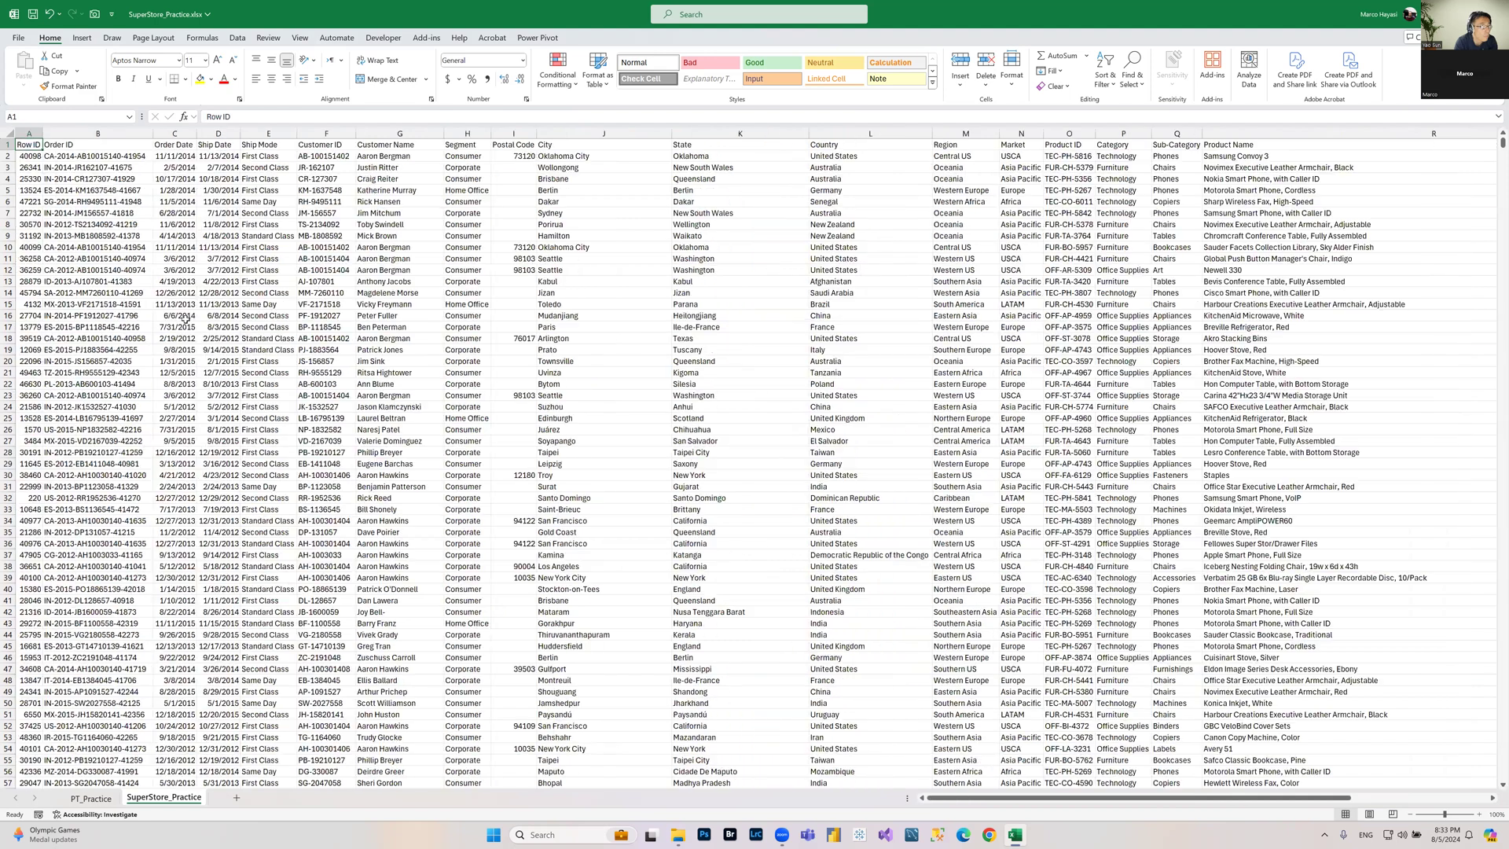
{"action": "left_click", "coordinate": [218, 168]}
{"action": "left_click", "coordinate": [228, 156]}
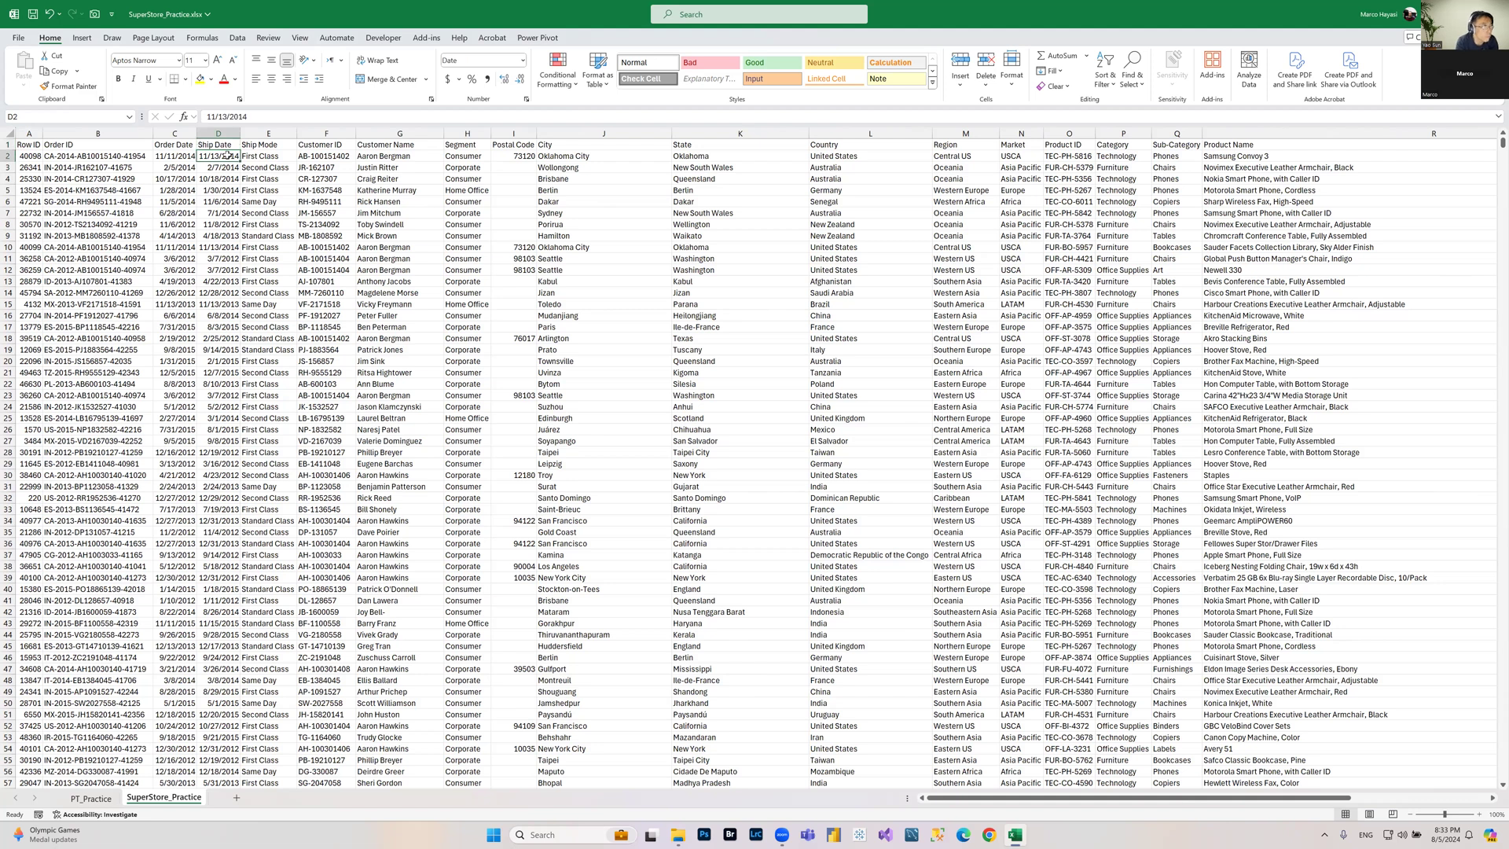
{"action": "left_click", "coordinate": [91, 798]}
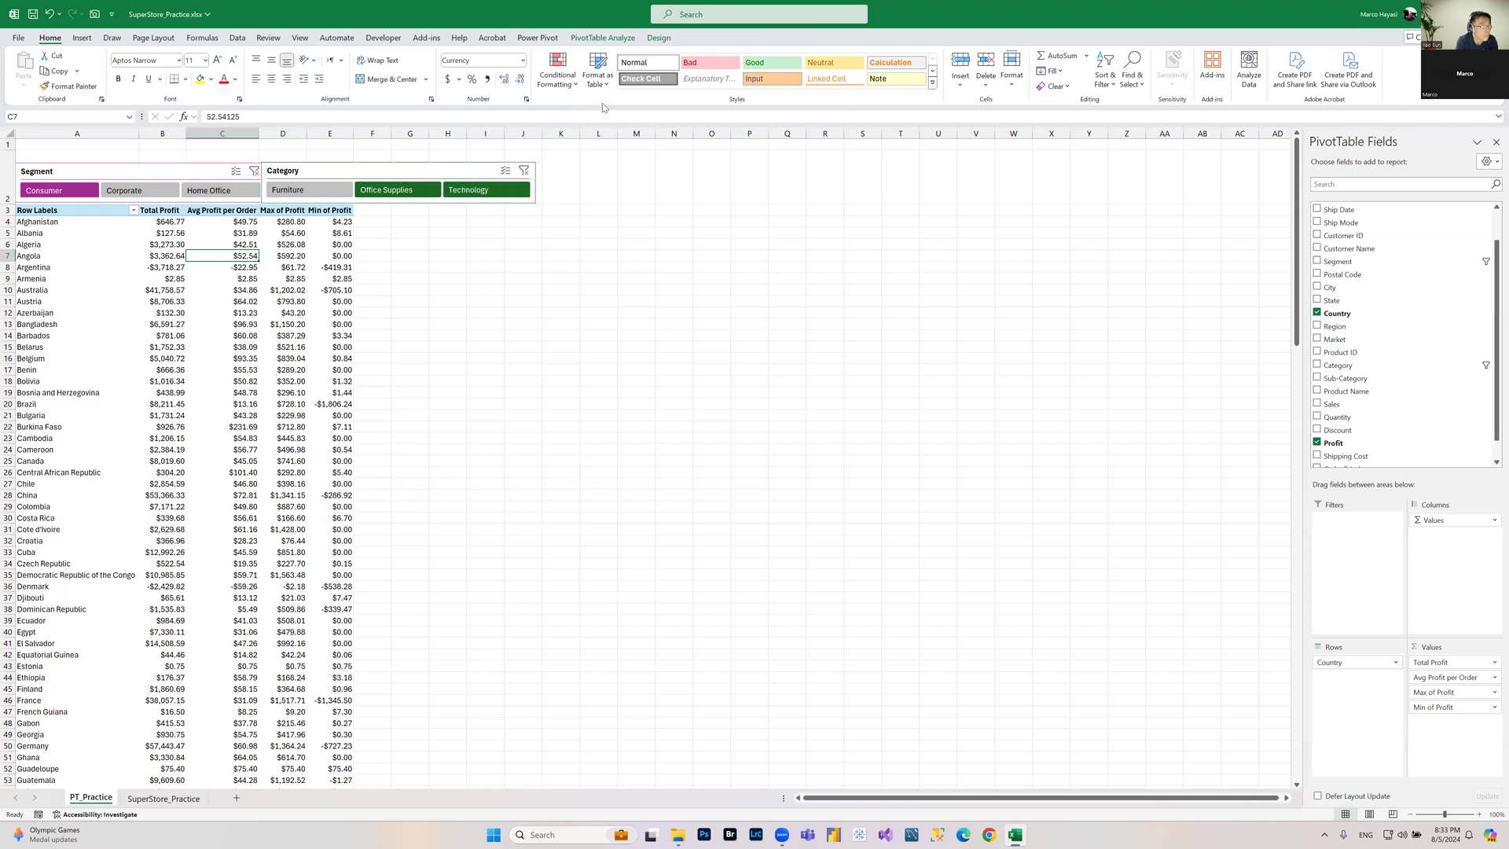
Step: Insert a timeline for the Order Date field connected to the PivotTable
{"action": "left_click", "coordinate": [590, 38]}
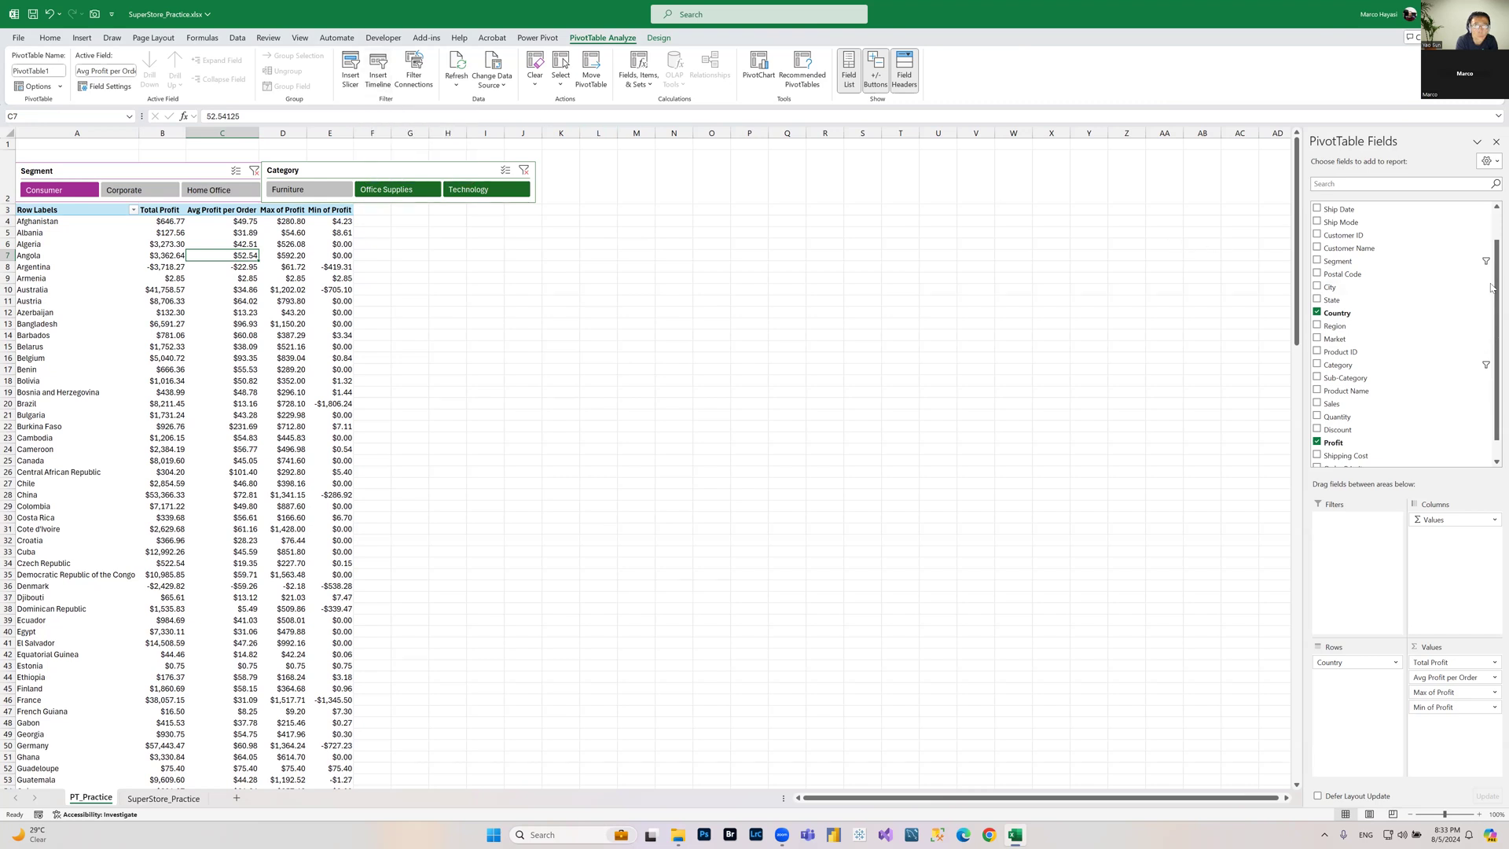
{"action": "scroll", "coordinate": [1492, 288], "scroll_direction": "up", "scroll_amount": 1}
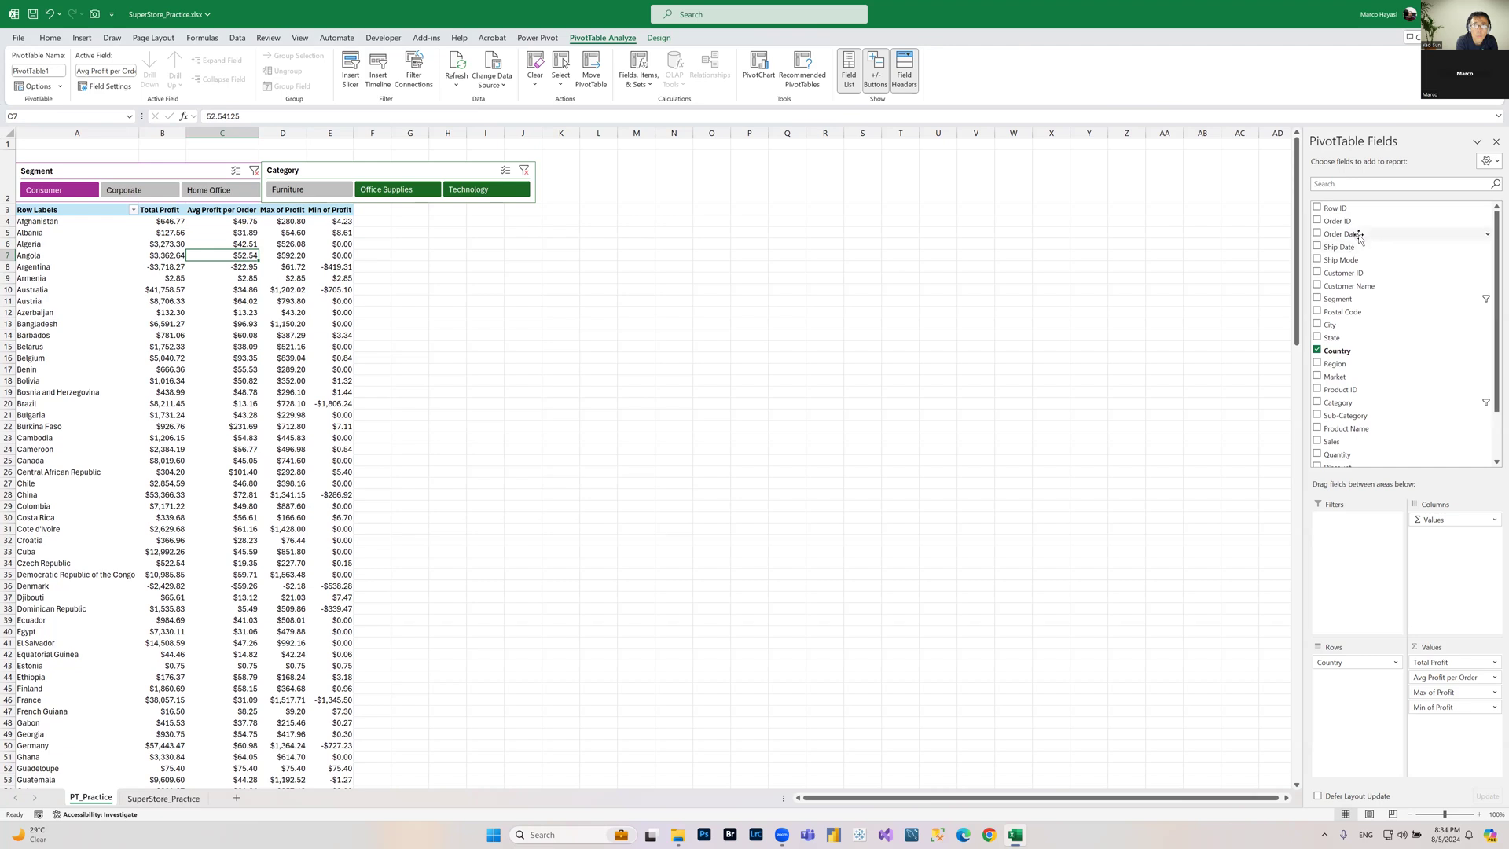
{"action": "left_click", "coordinate": [378, 75]}
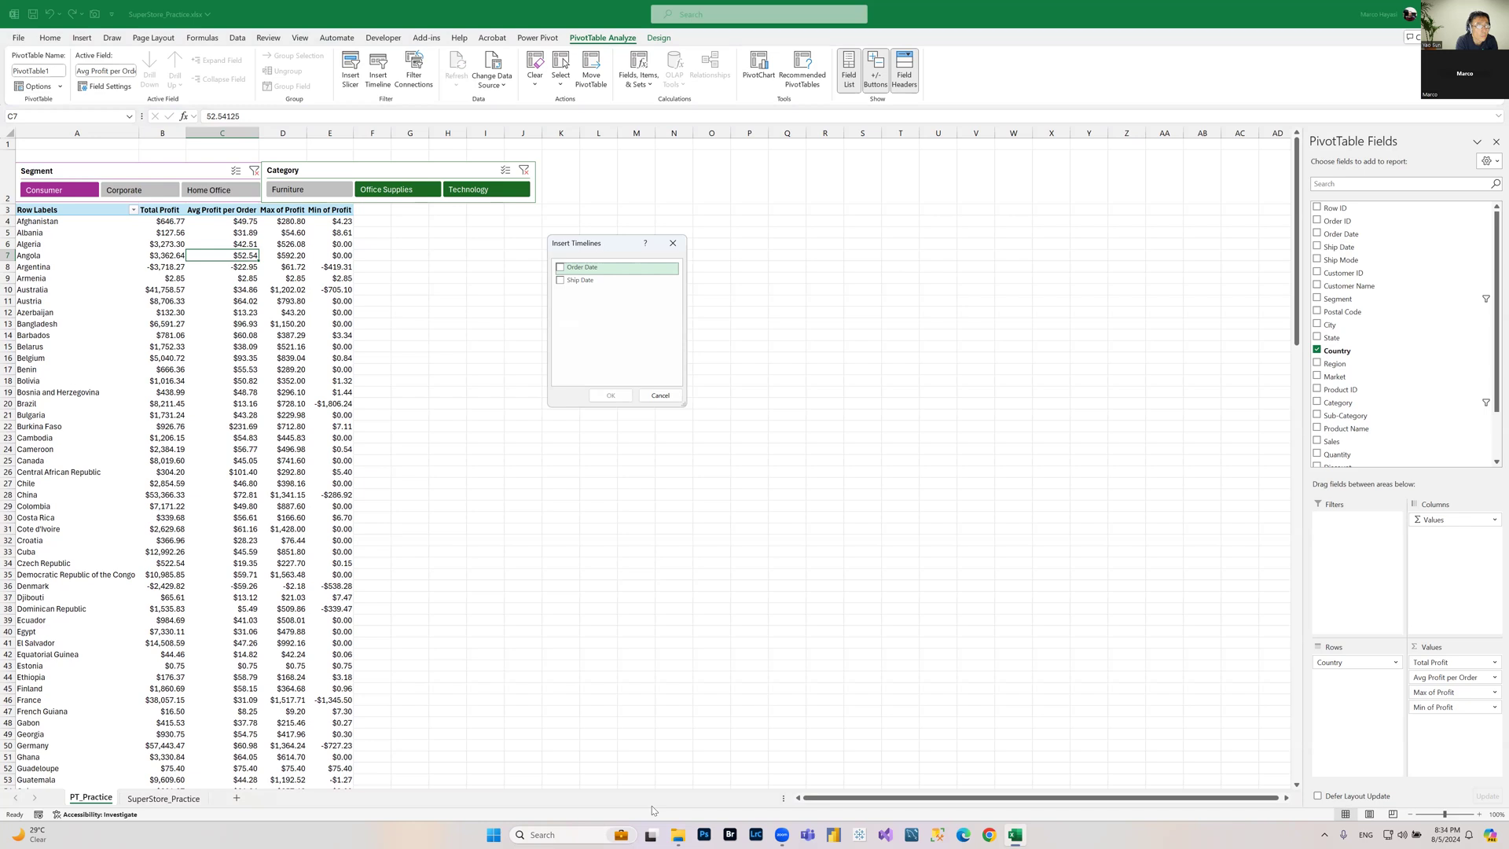
{"action": "left_click", "coordinate": [560, 268]}
{"action": "left_click", "coordinate": [612, 395]}
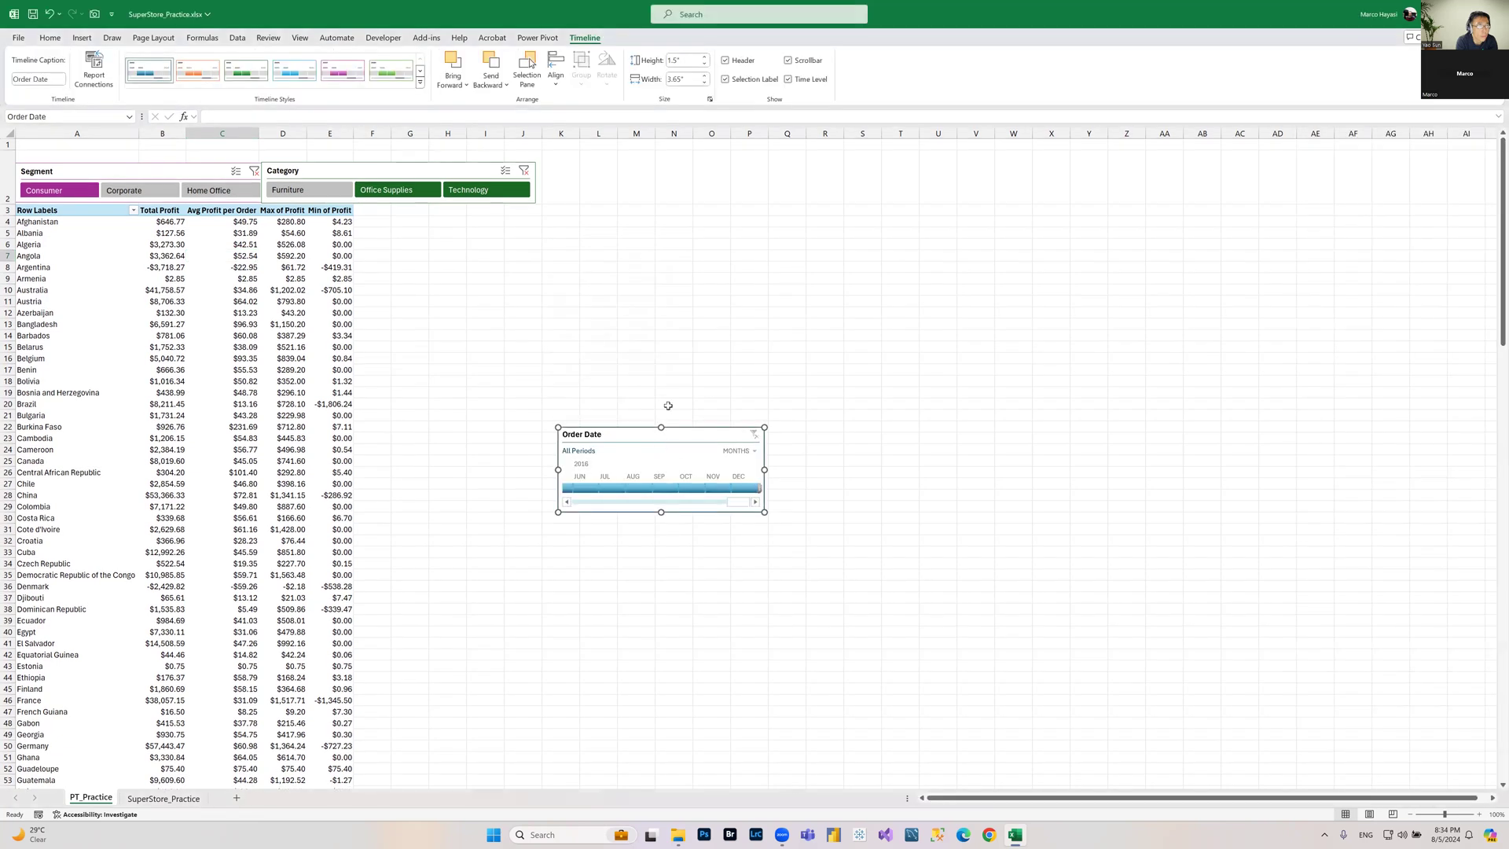
Step: Move the timeline up beside the slicers and apply an orange dark timeline style
{"action": "left_click_drag", "start_coordinate": [681, 437], "coordinate": [648, 257]}
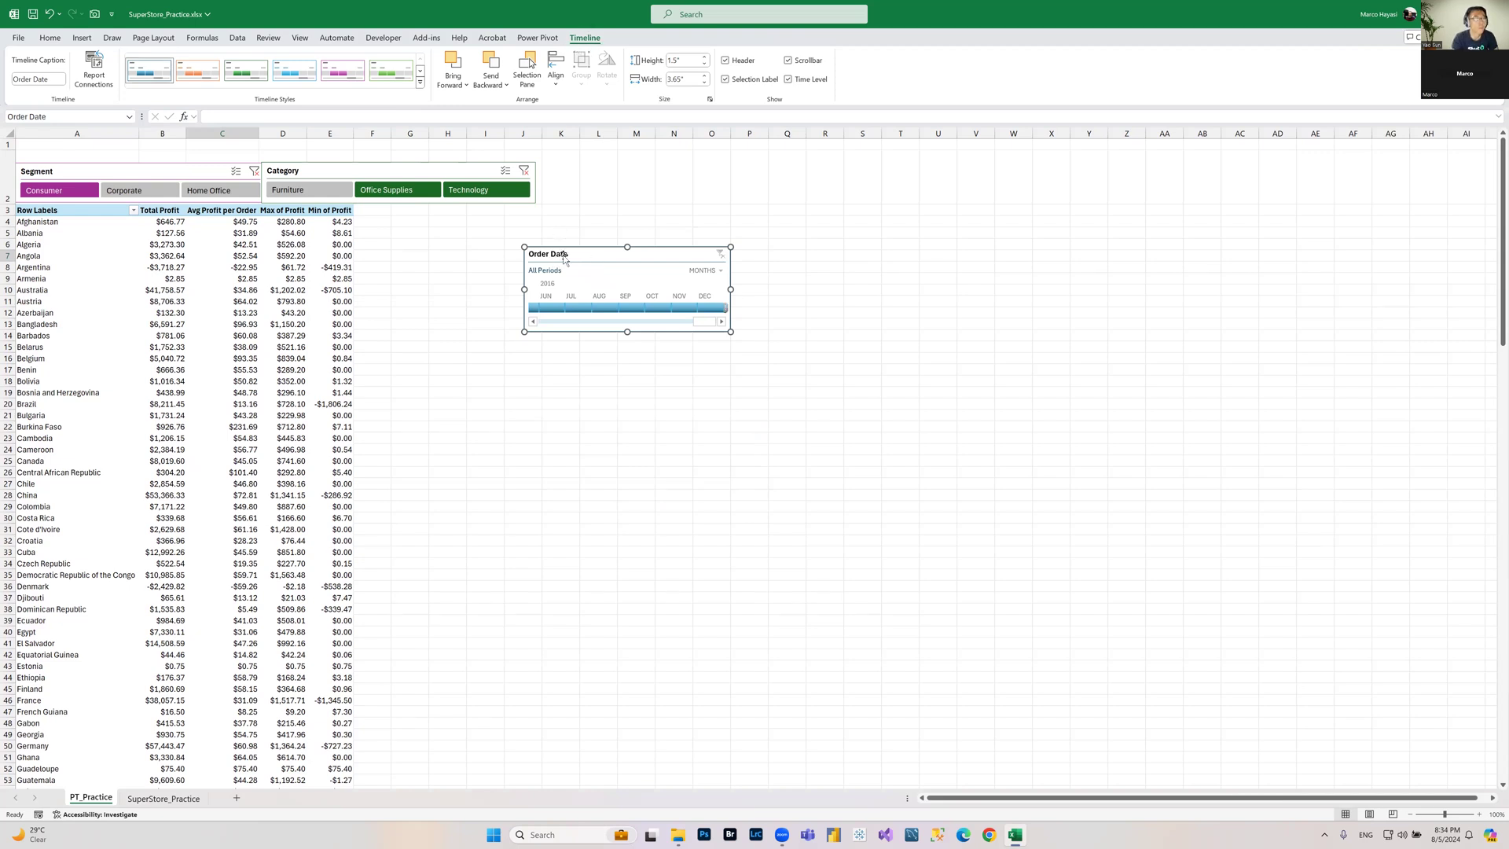
{"action": "left_click", "coordinate": [421, 84]}
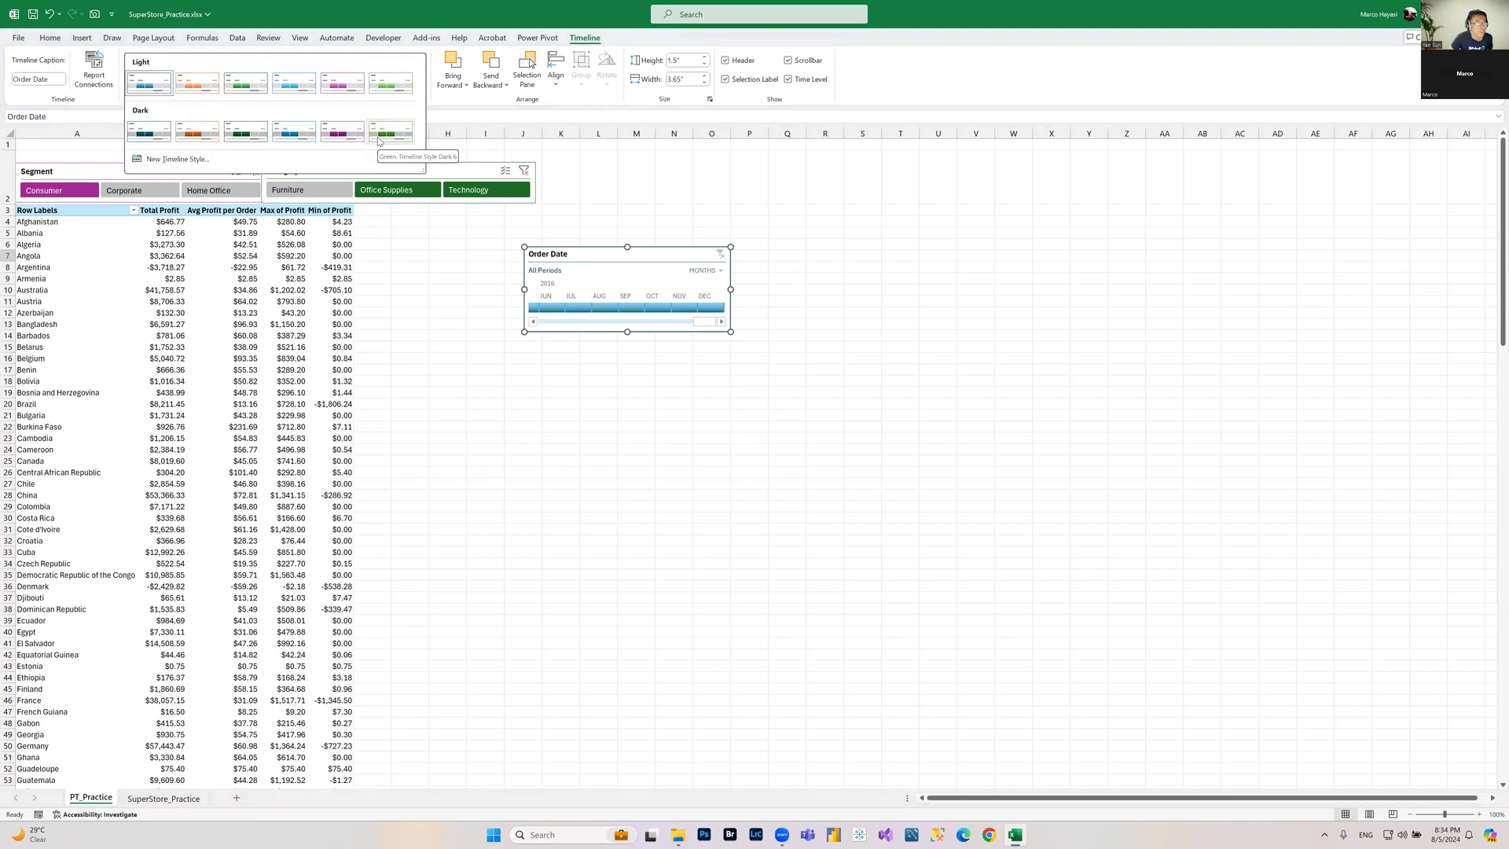
{"action": "left_click", "coordinate": [201, 126]}
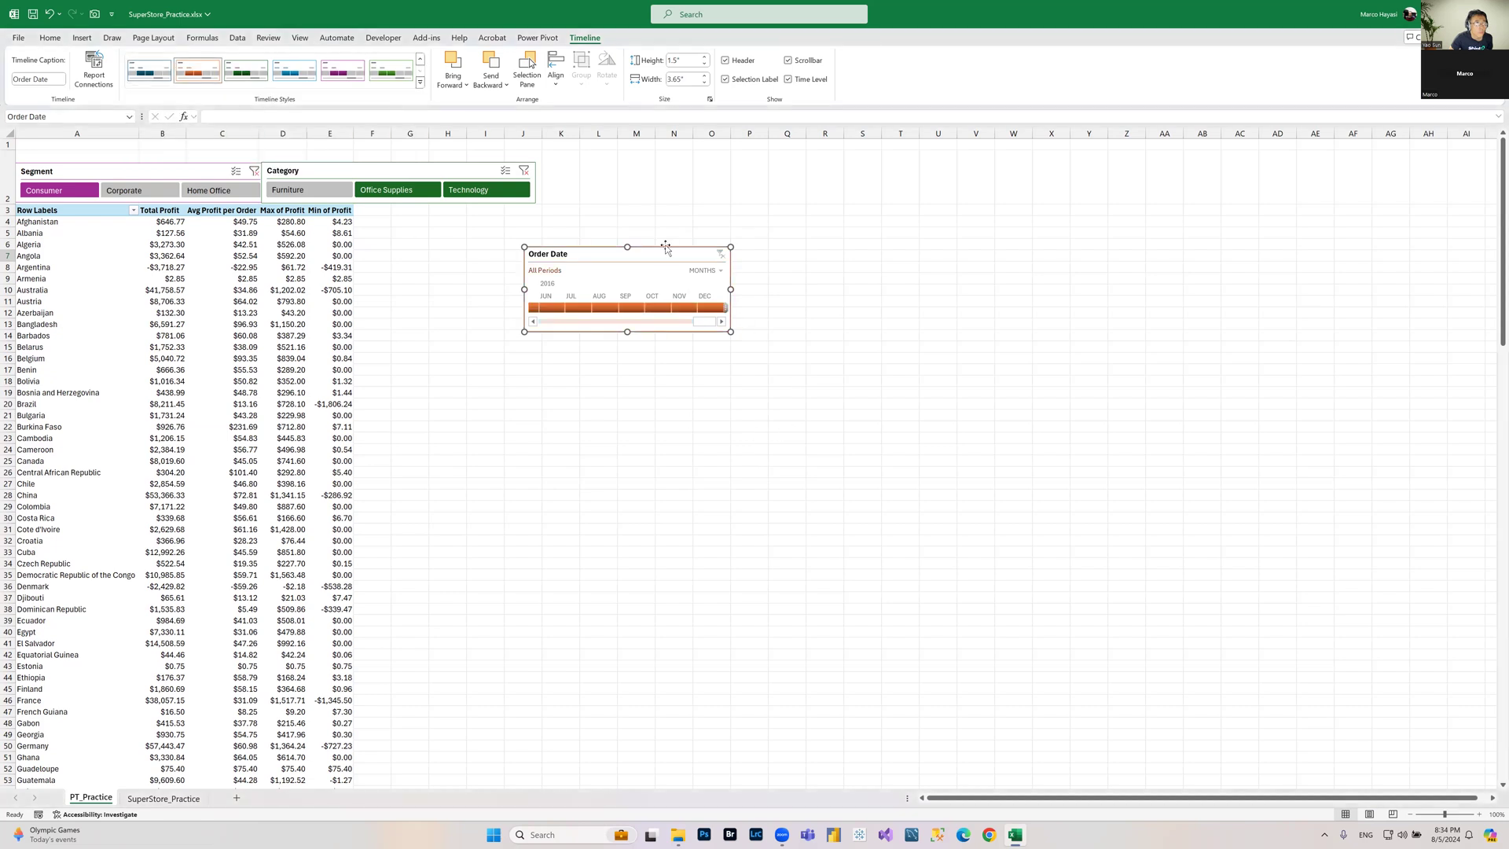
{"action": "left_click_drag", "start_coordinate": [662, 253], "coordinate": [645, 261]}
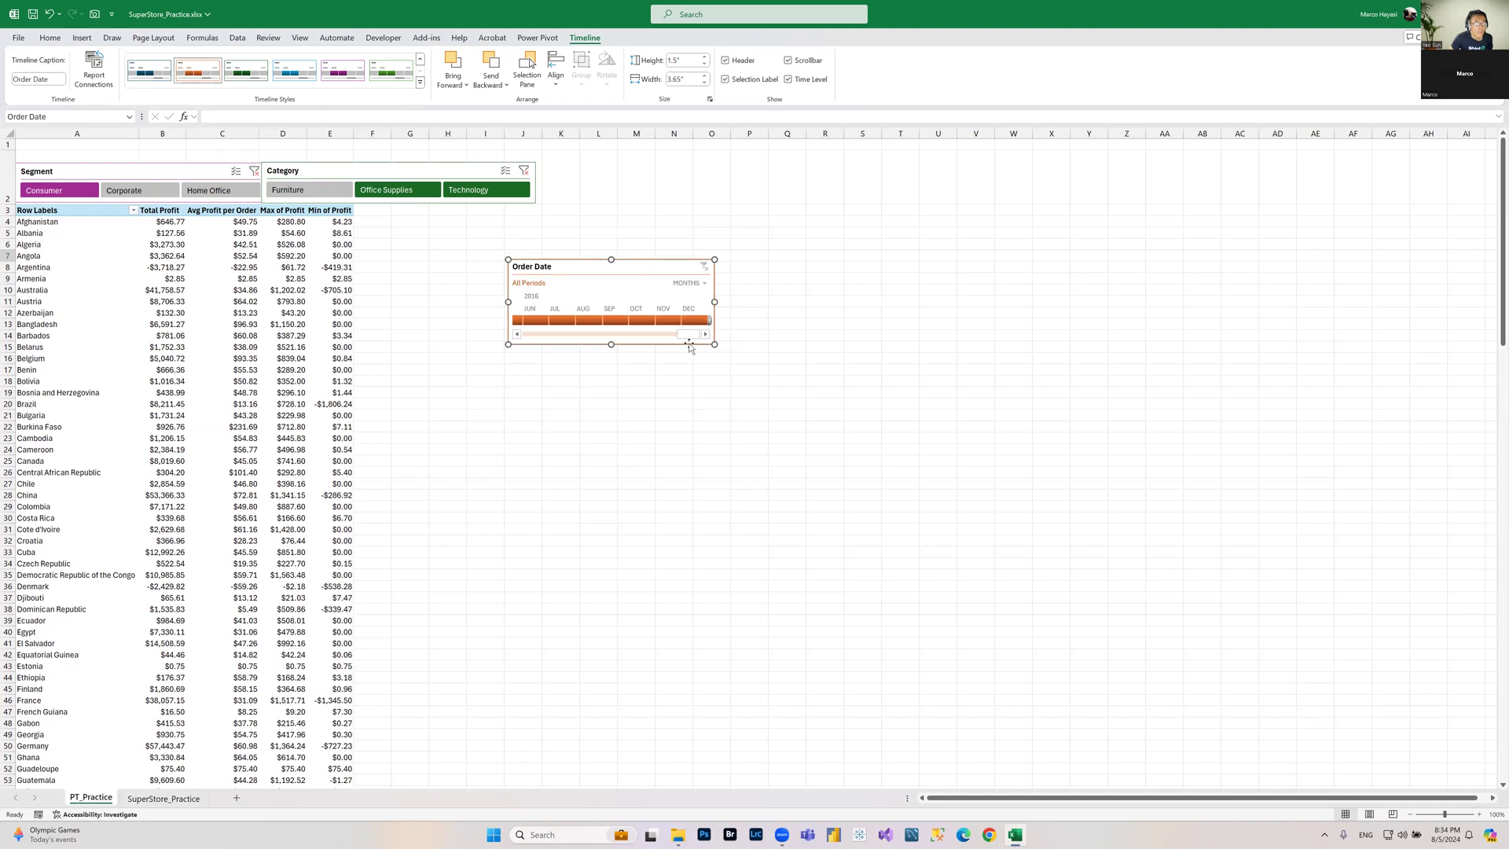
Step: Switch the timeline to years and filter the PivotTable by 2014, then by 2013
{"action": "left_click", "coordinate": [704, 284]}
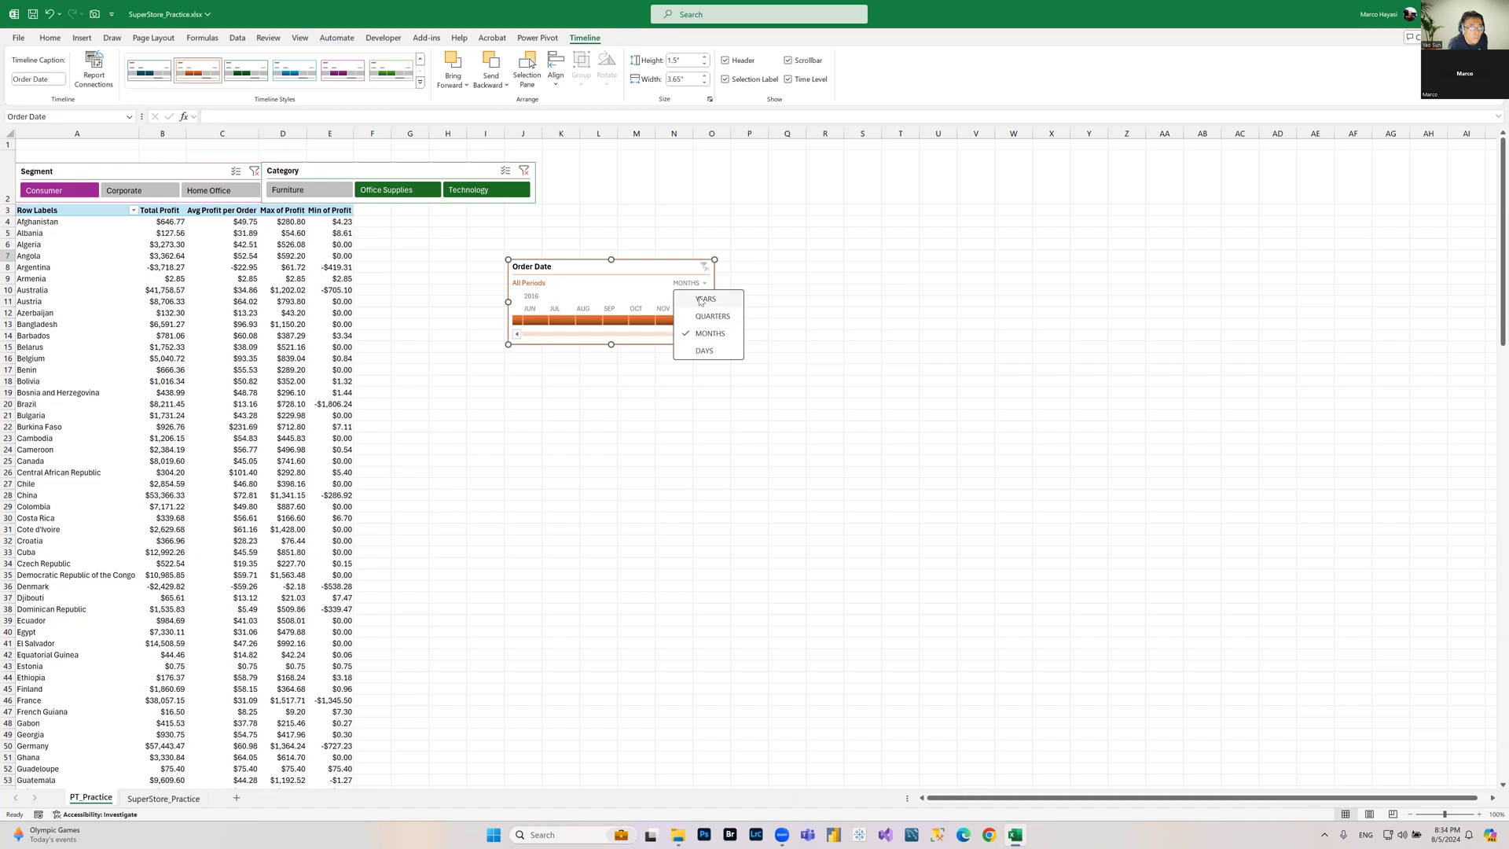
{"action": "left_click", "coordinate": [702, 300]}
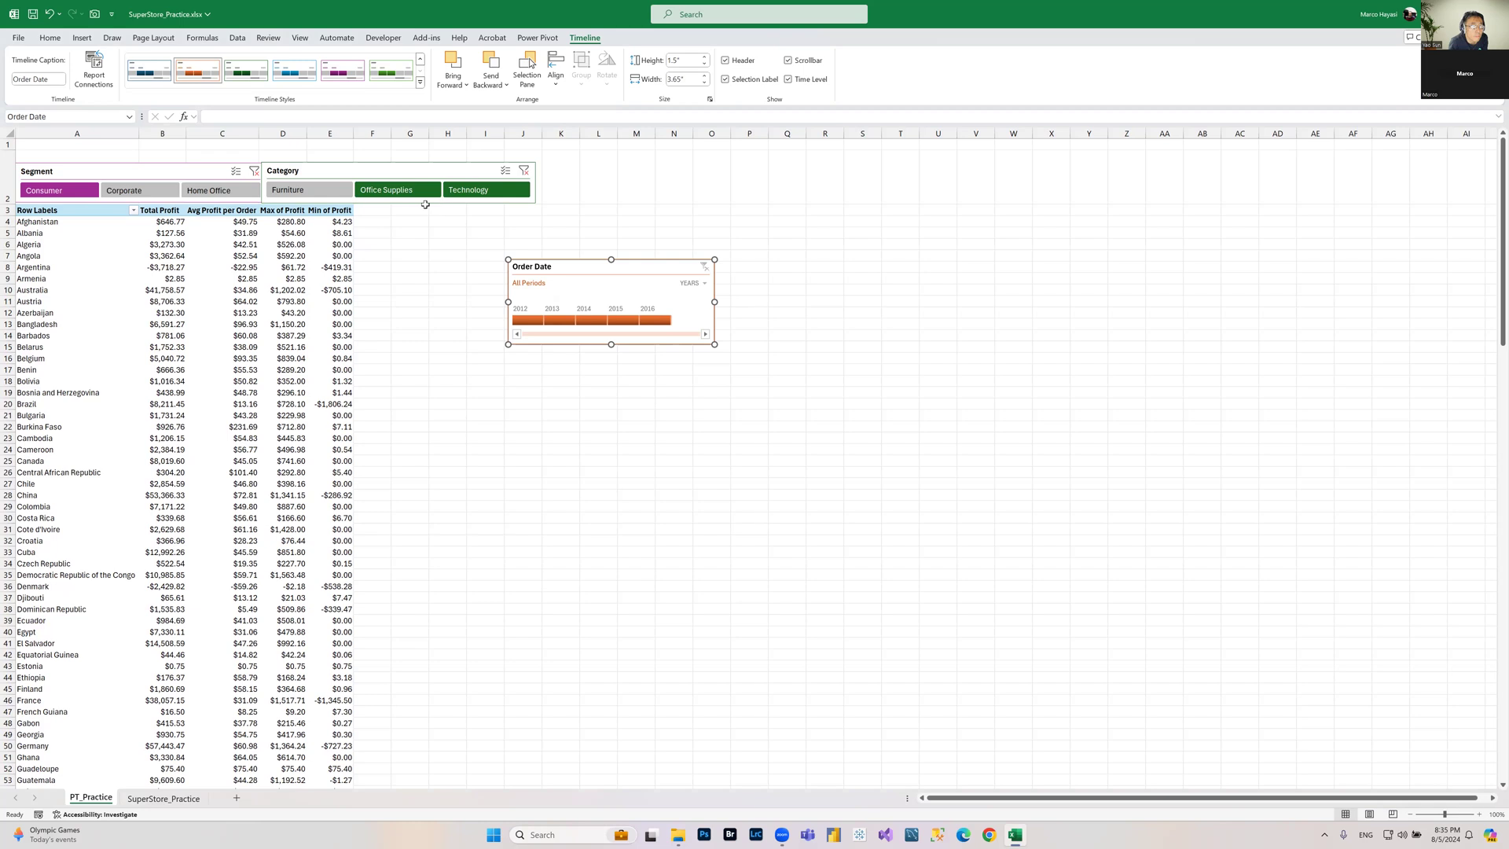
{"action": "left_click", "coordinate": [591, 321]}
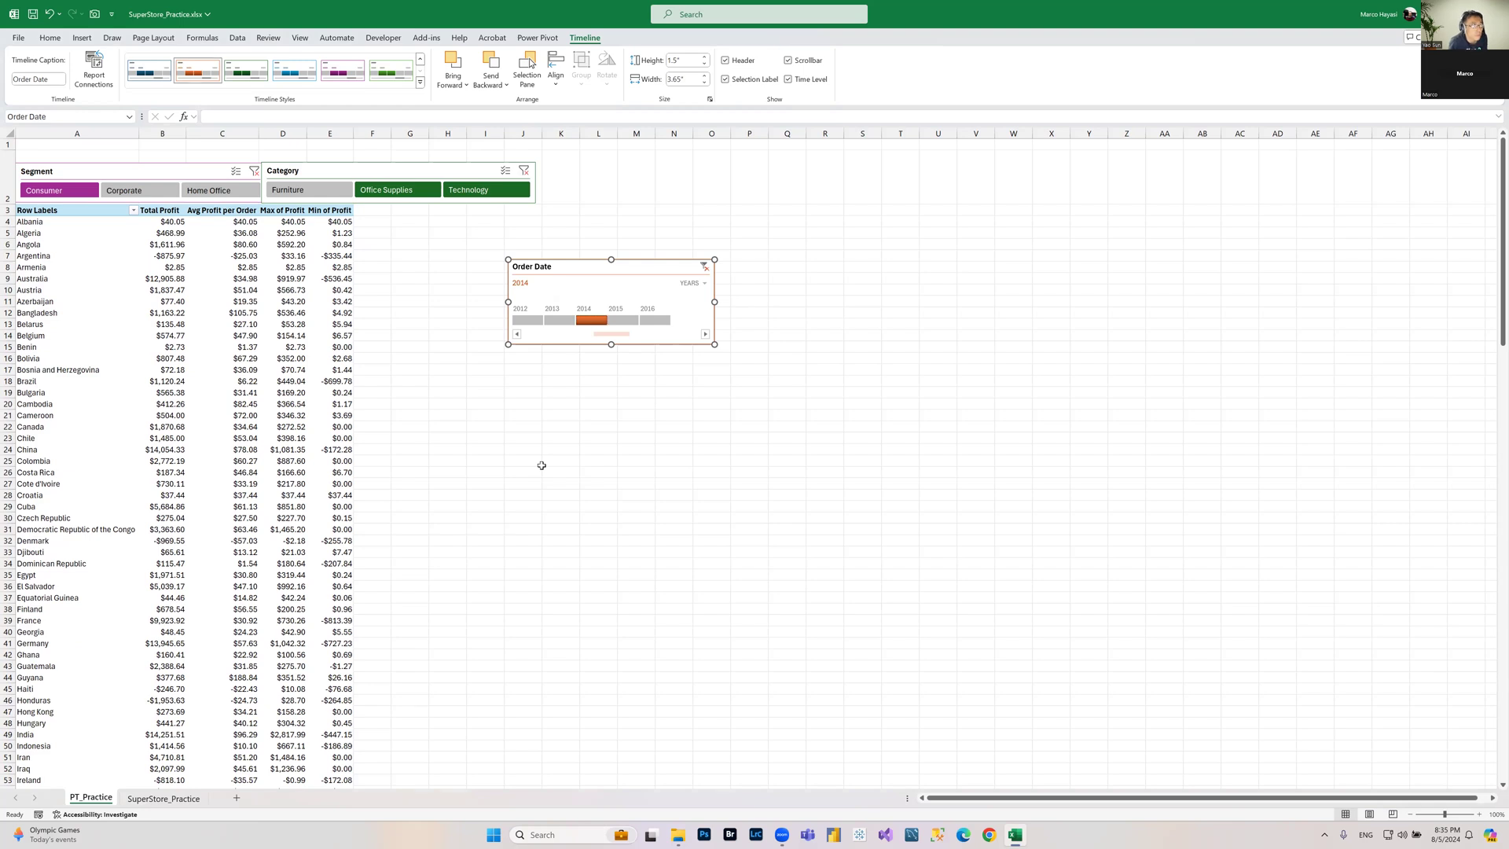
{"action": "left_click", "coordinate": [560, 320]}
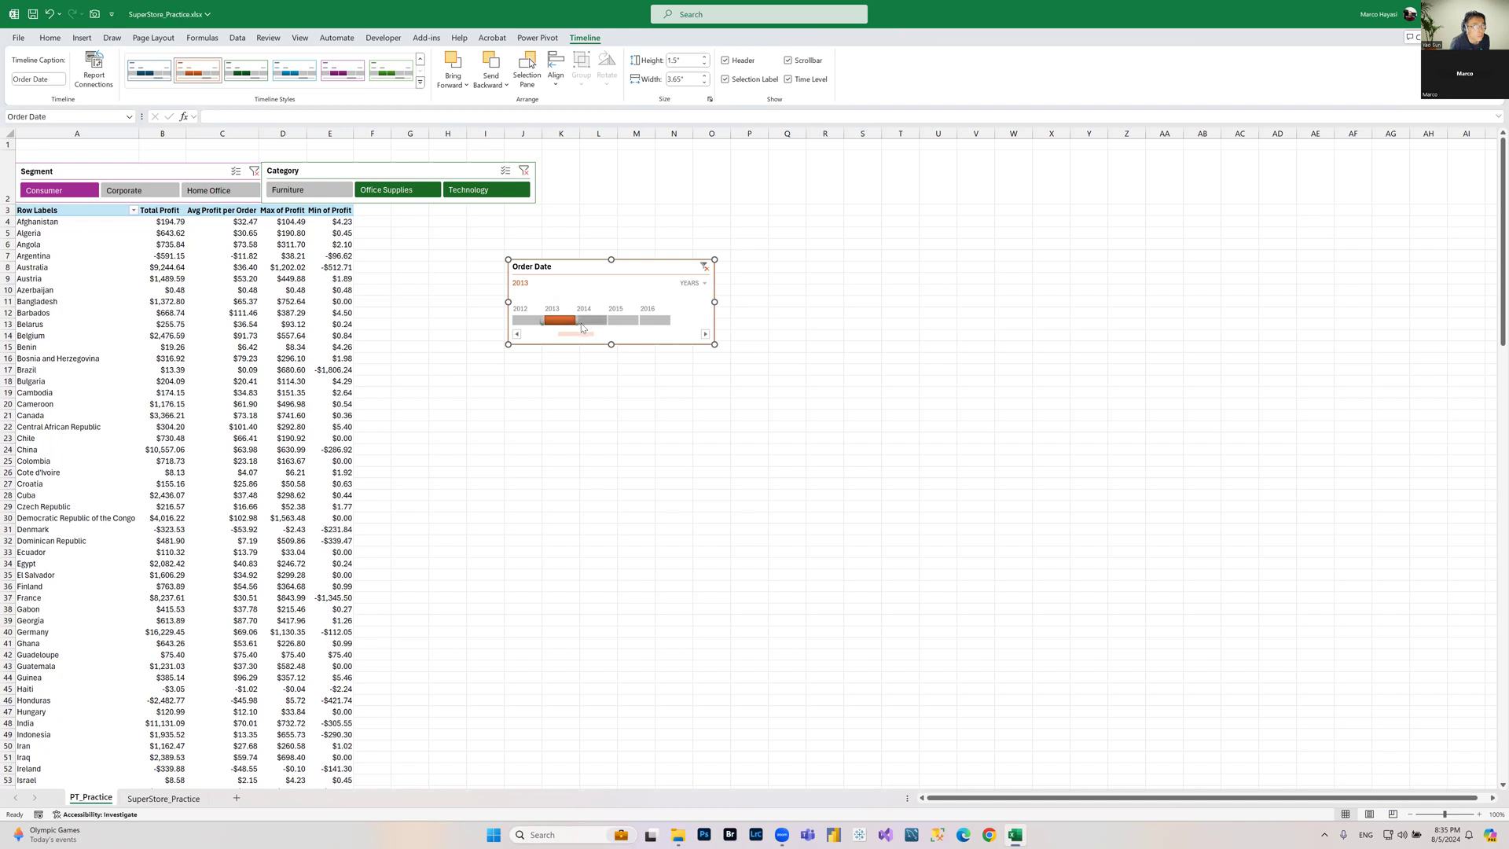
Step: Select 2013 through 2015 on the timeline, then filter to 2014 alone
{"action": "left_click_drag", "start_coordinate": [579, 320], "coordinate": [639, 322]}
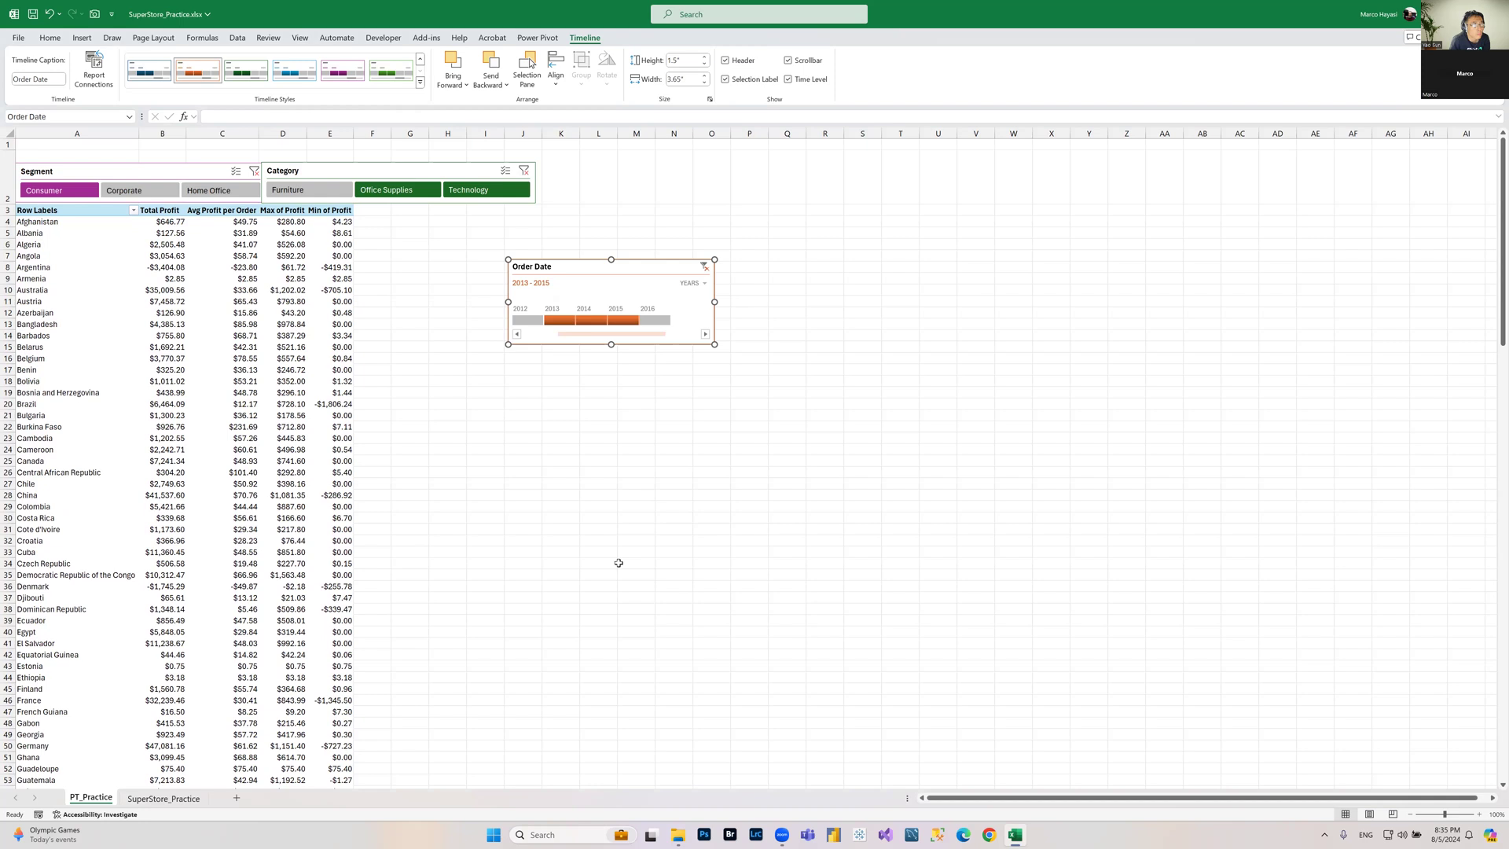
{"action": "left_click", "coordinate": [593, 321]}
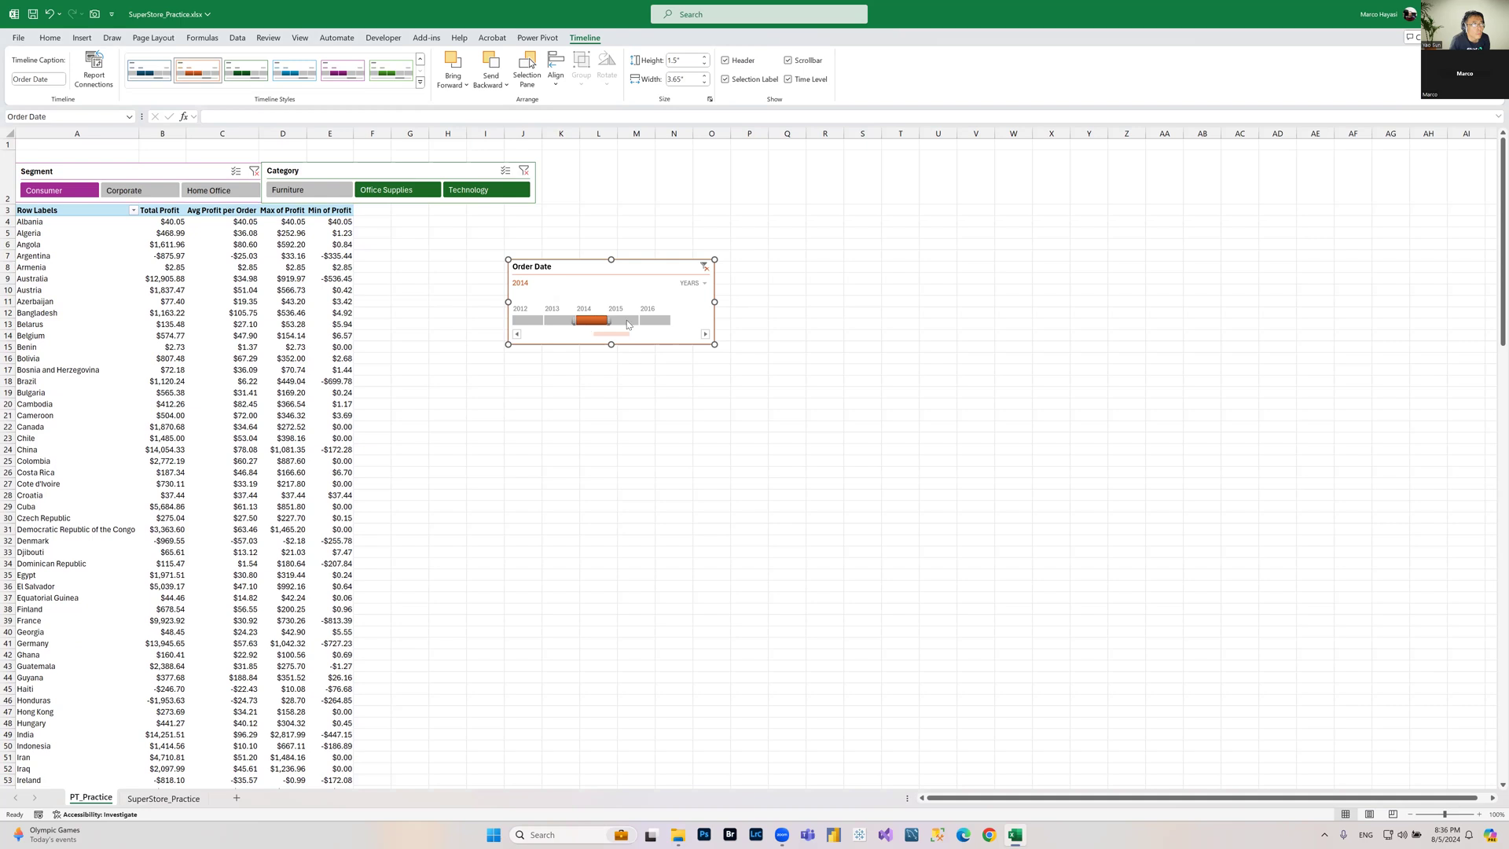
Step: Switch the timeline to months and widen it to about 11 inches
{"action": "left_click", "coordinate": [704, 284]}
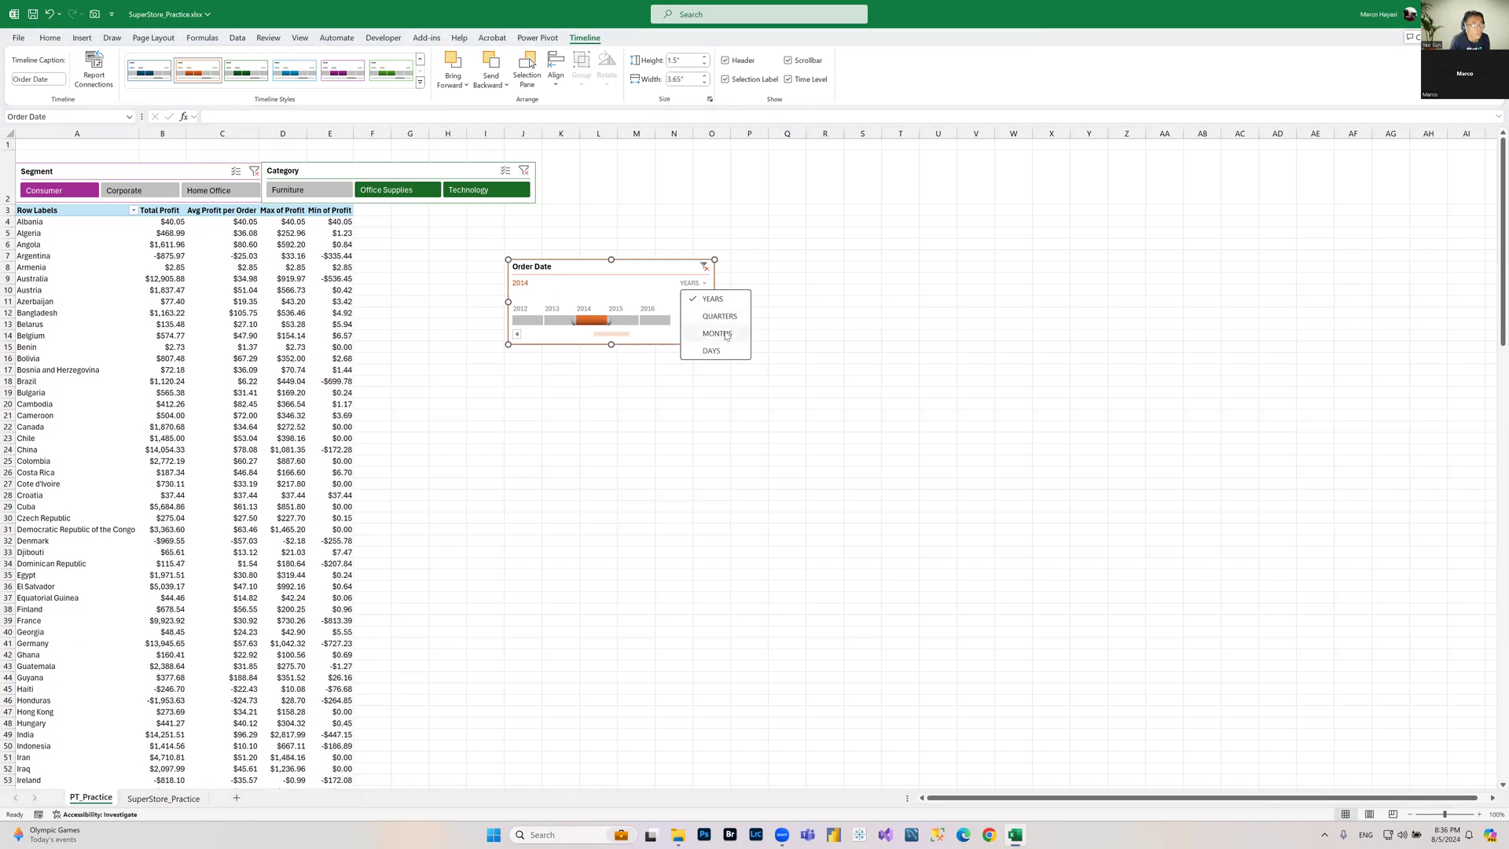
{"action": "left_click", "coordinate": [717, 334]}
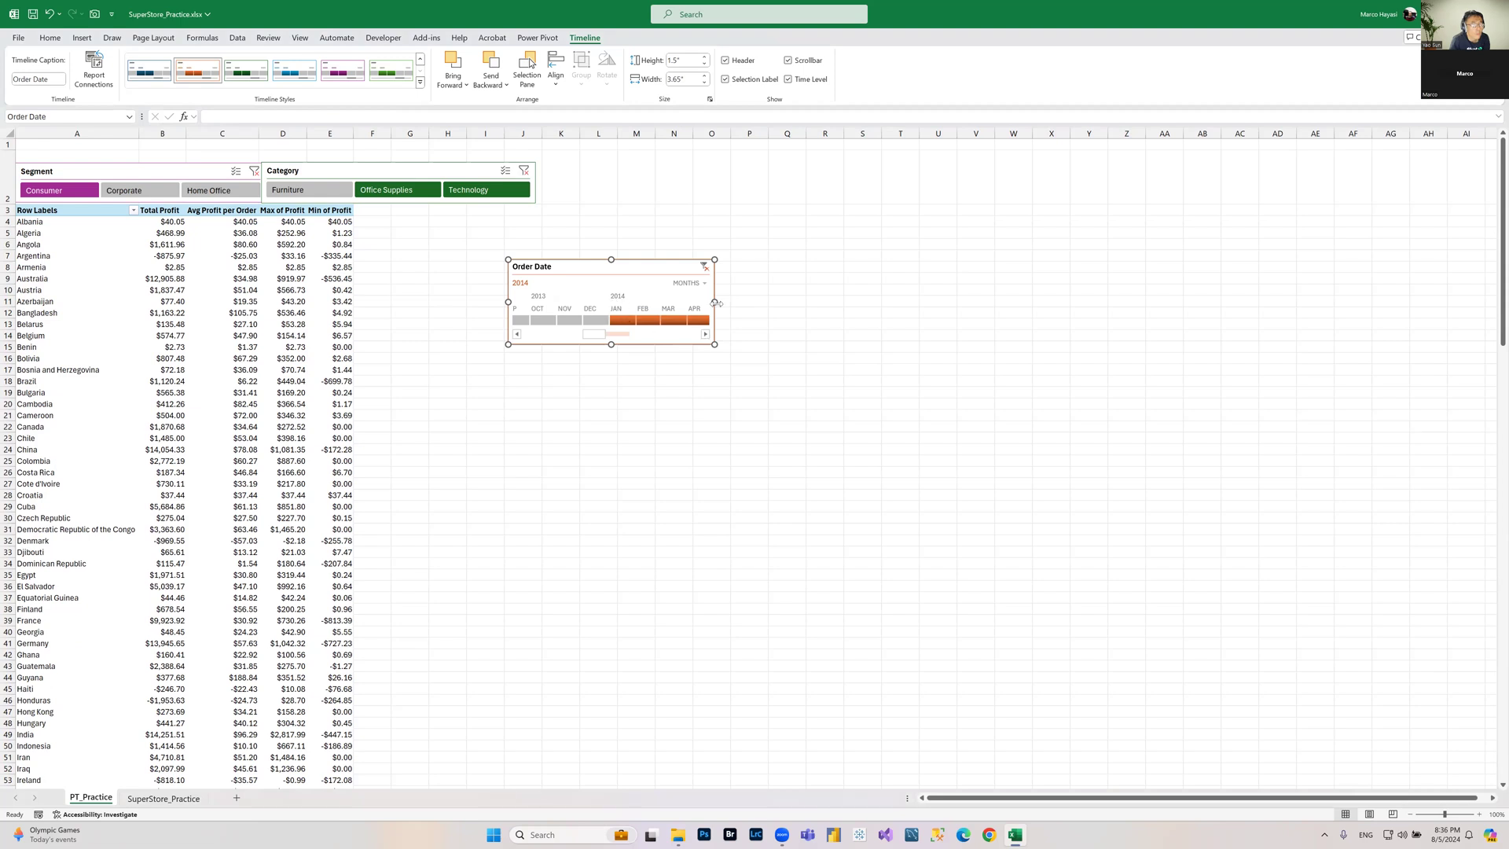
{"action": "left_click_drag", "start_coordinate": [758, 303], "coordinate": [1133, 302]}
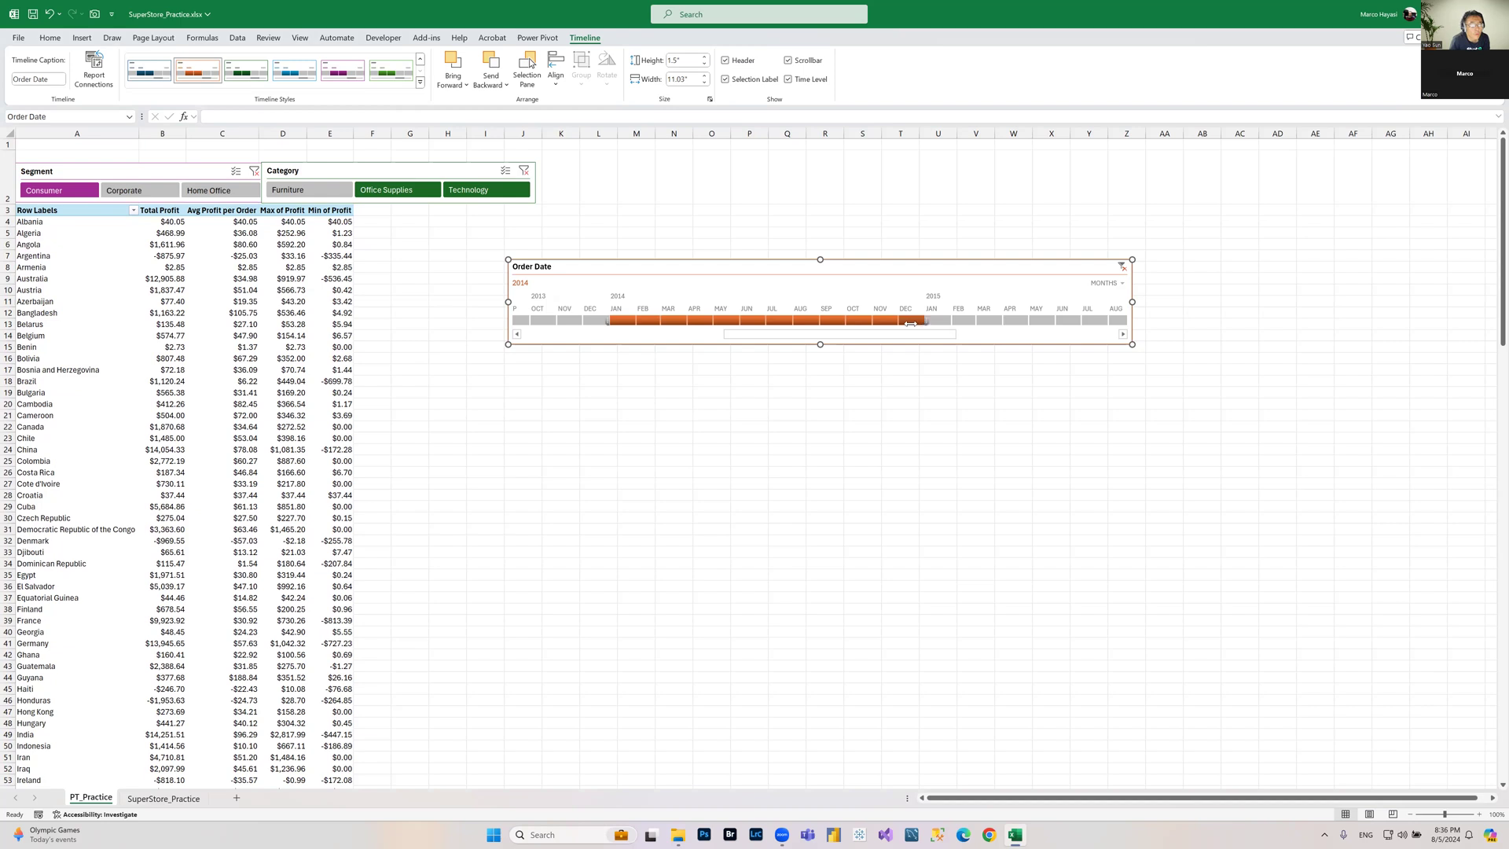
Step: Filter the timeline to October through December 2014
{"action": "left_click", "coordinate": [860, 320]}
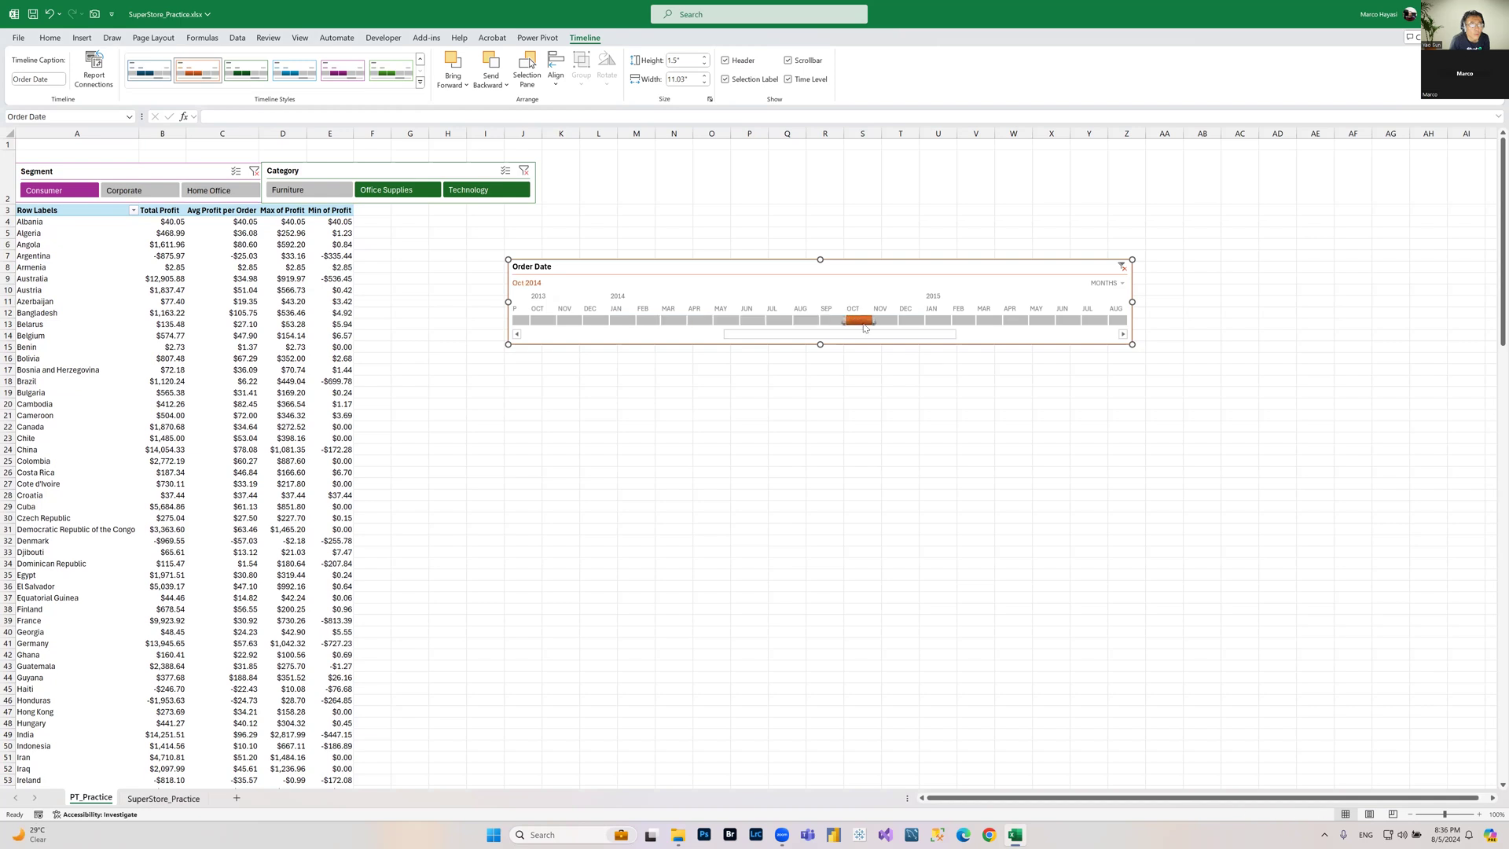
{"action": "left_click", "coordinate": [914, 322], "text": "shift"}
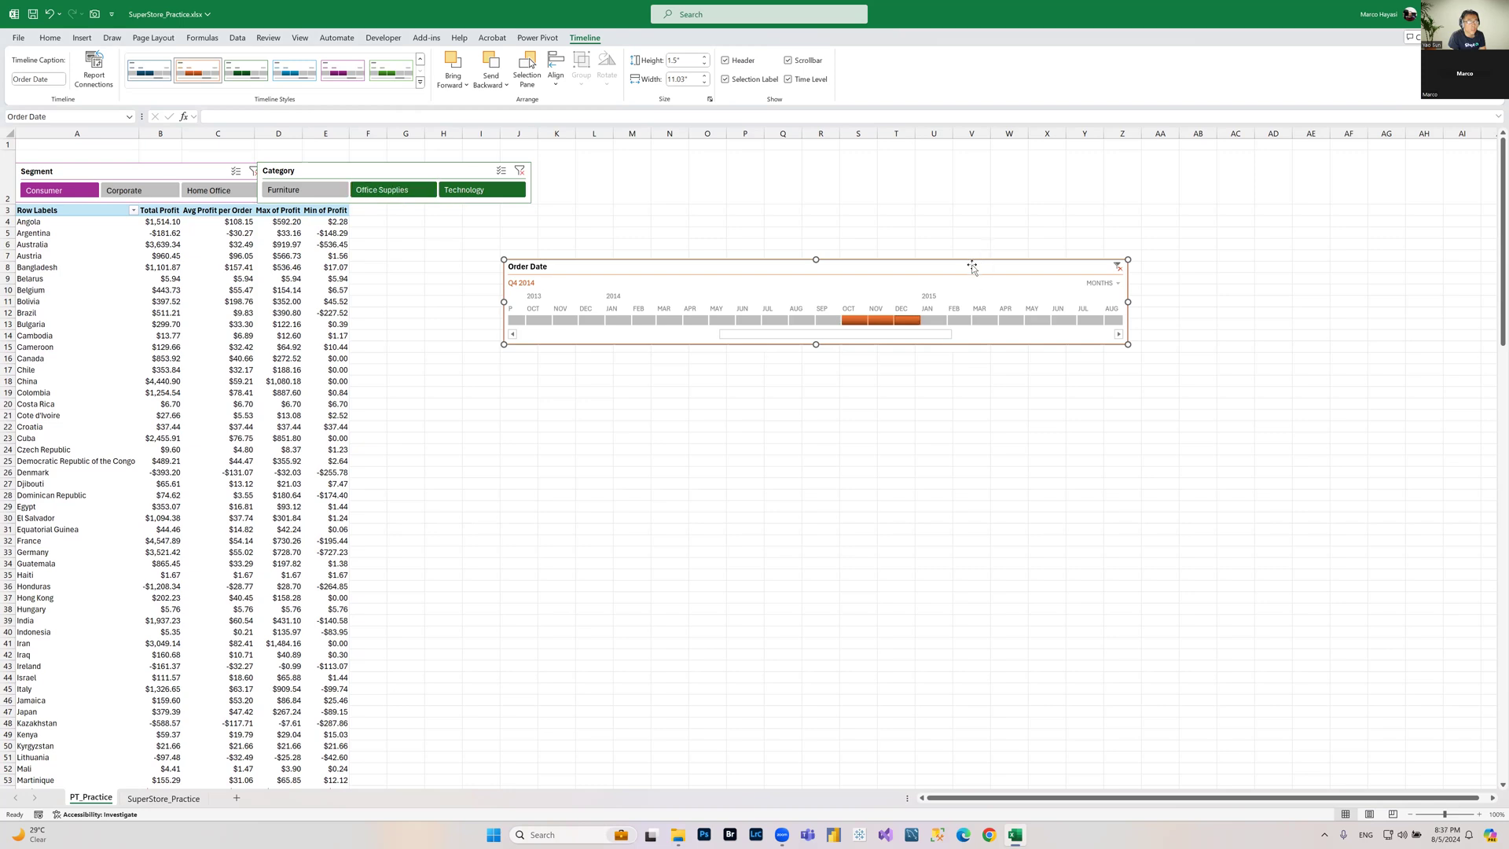
{"action": "left_click_drag", "start_coordinate": [971, 266], "coordinate": [1004, 169]}
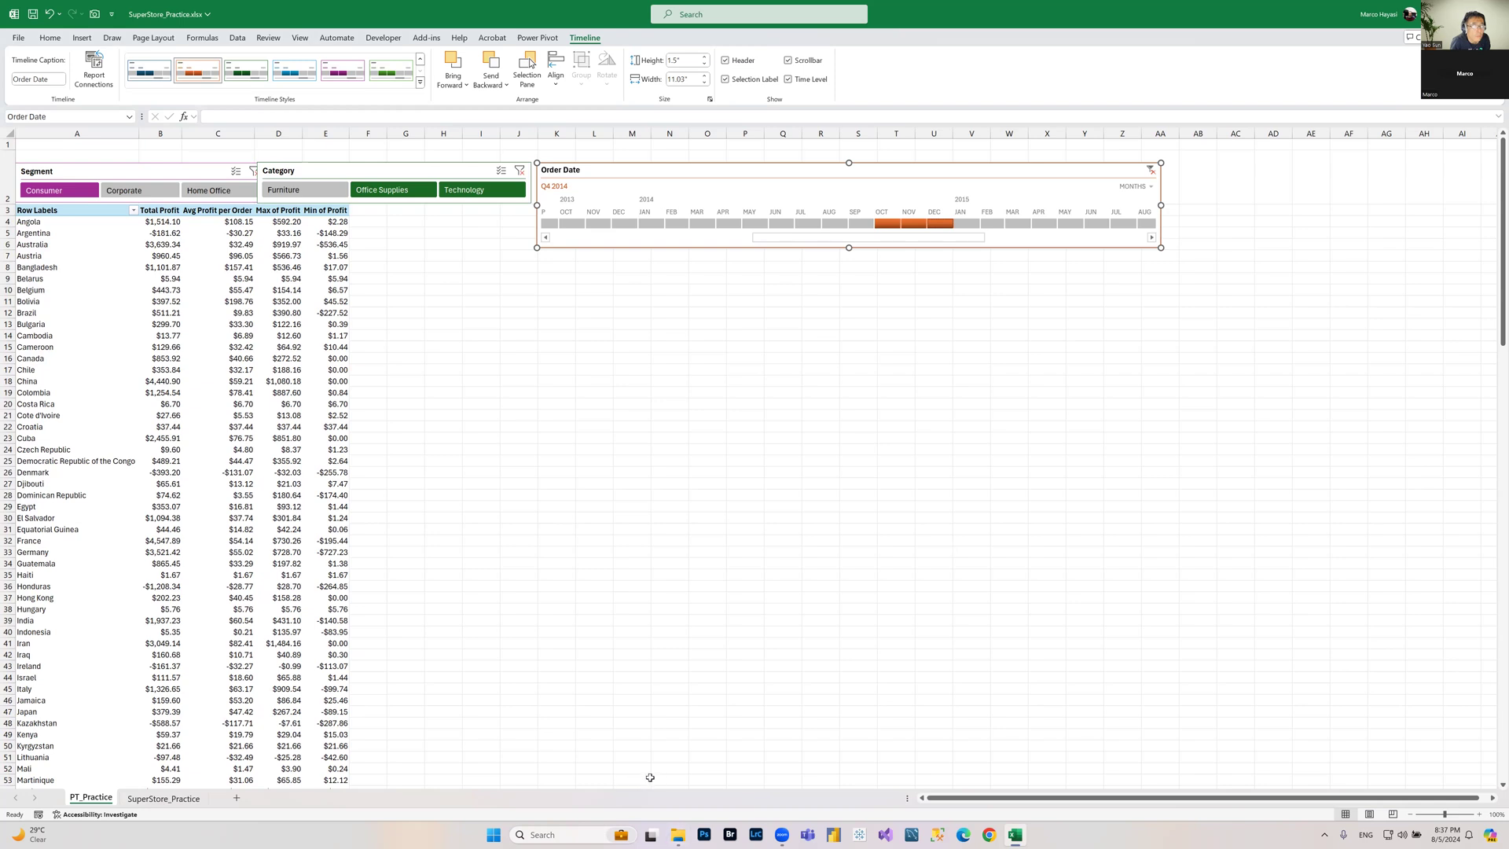
{"action": "left_click", "coordinate": [186, 796]}
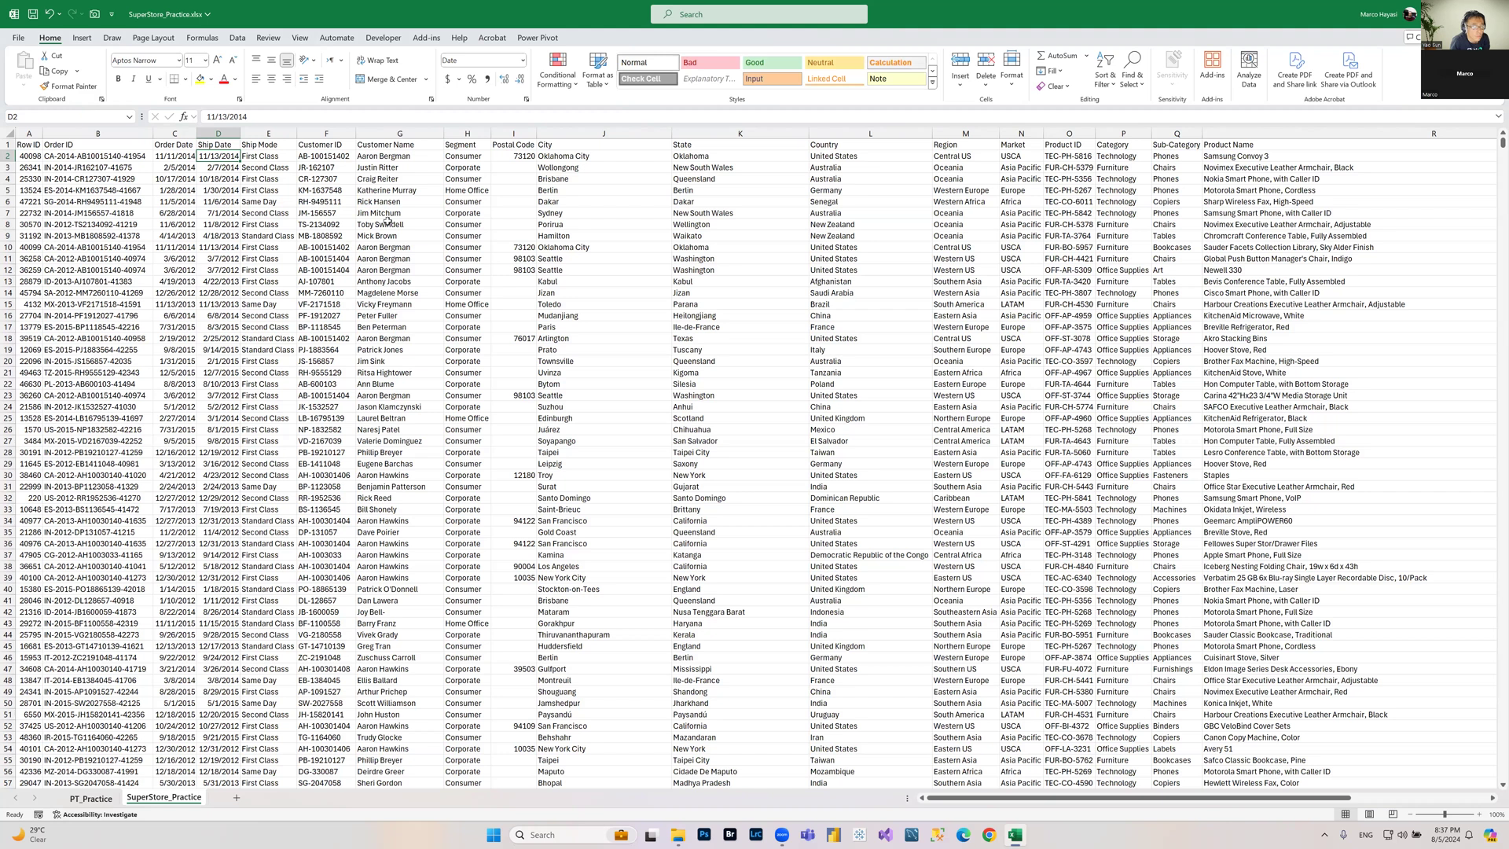
{"action": "key", "text": "ctrl+Page_Up"}
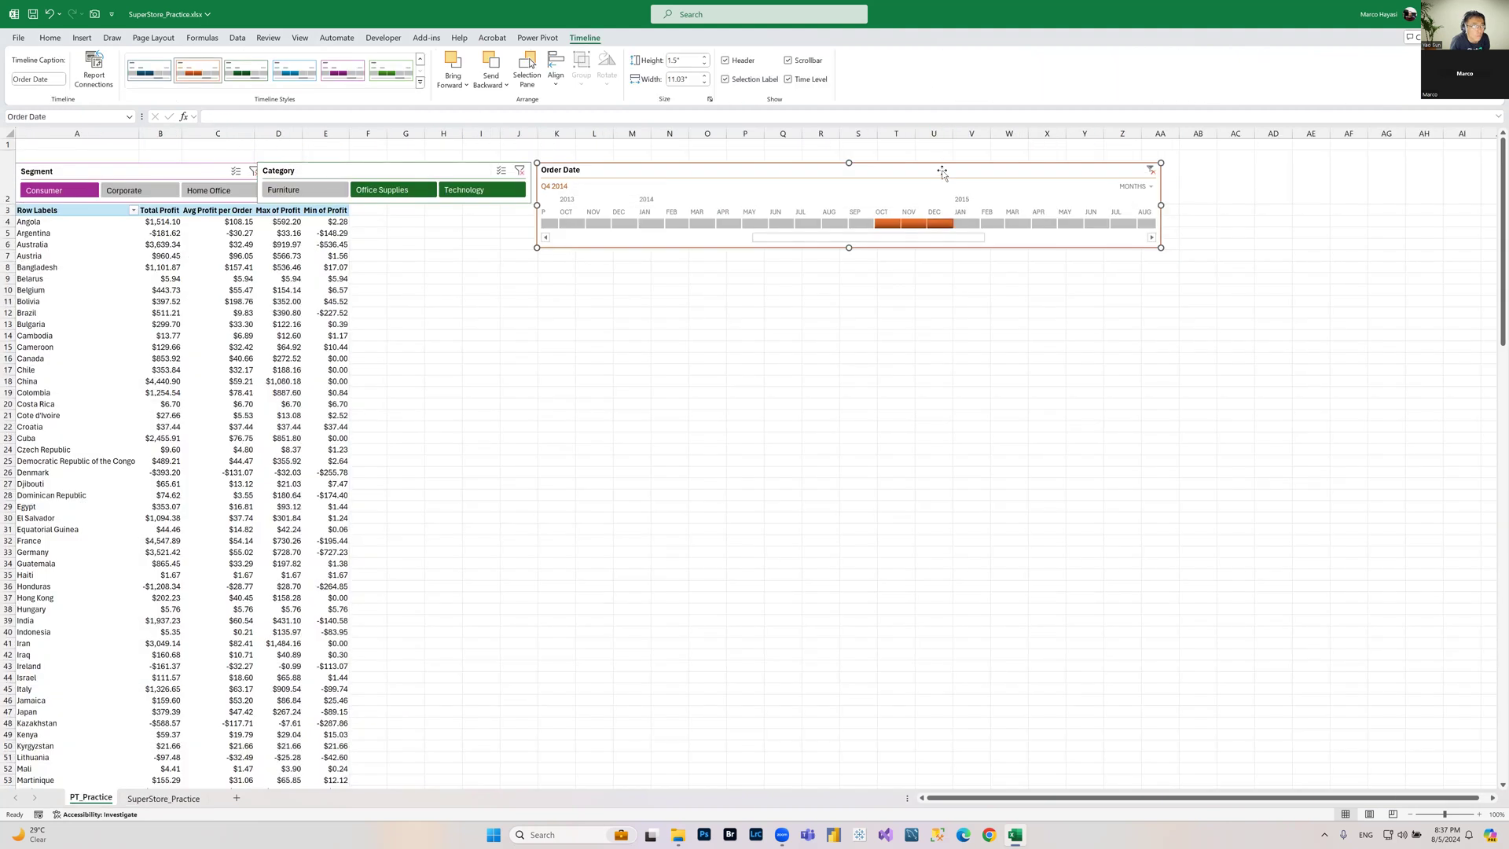
Step: Move the timeline beside the slicers and resize it to about 1.16 in high and 7.98 in wide
{"action": "left_click_drag", "start_coordinate": [917, 165], "coordinate": [763, 212]}
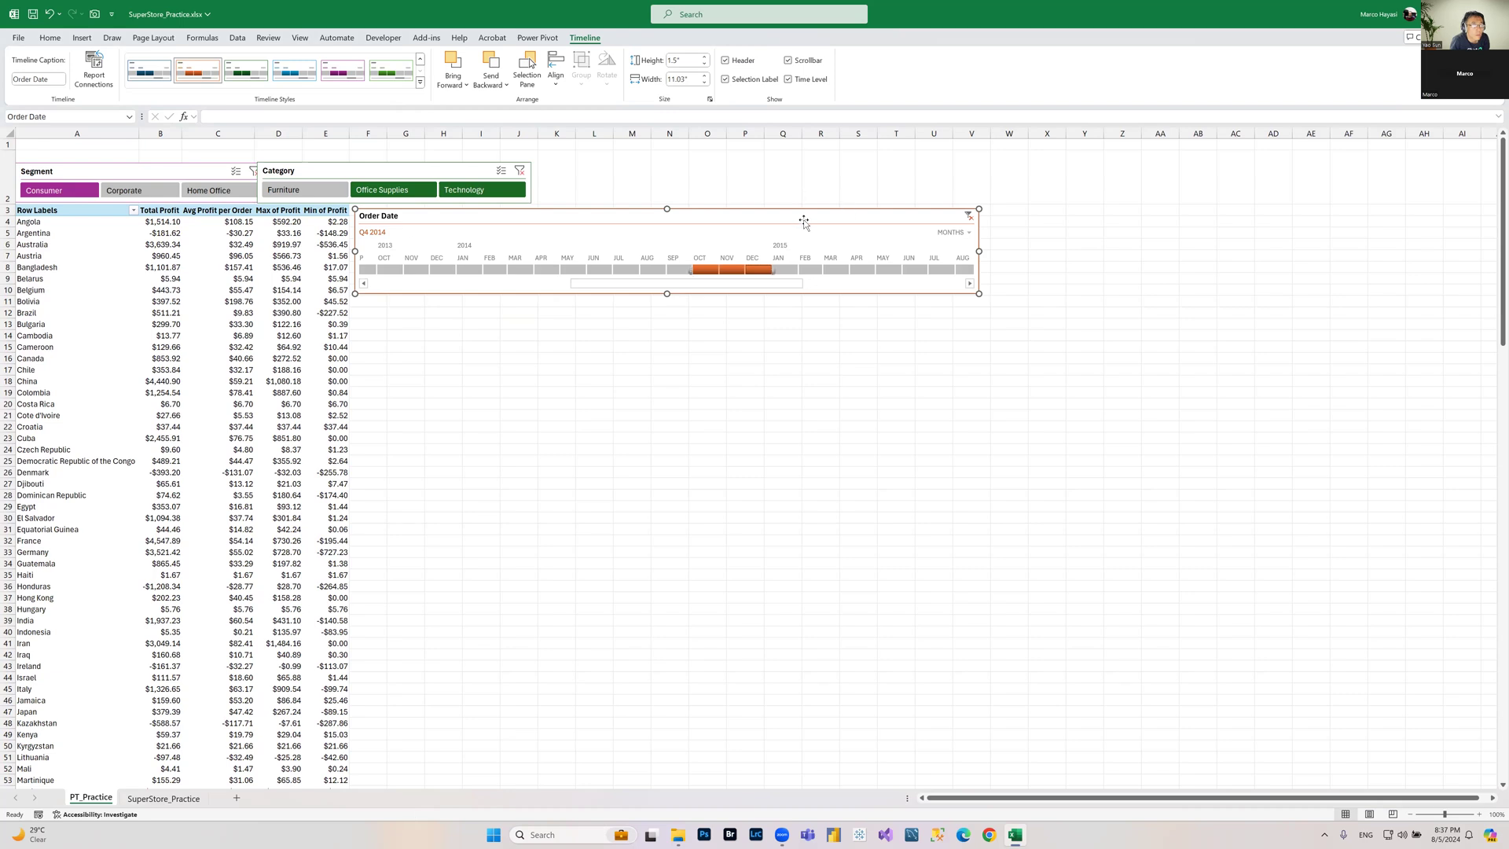
{"action": "left_click_drag", "start_coordinate": [666, 209], "coordinate": [666, 228]}
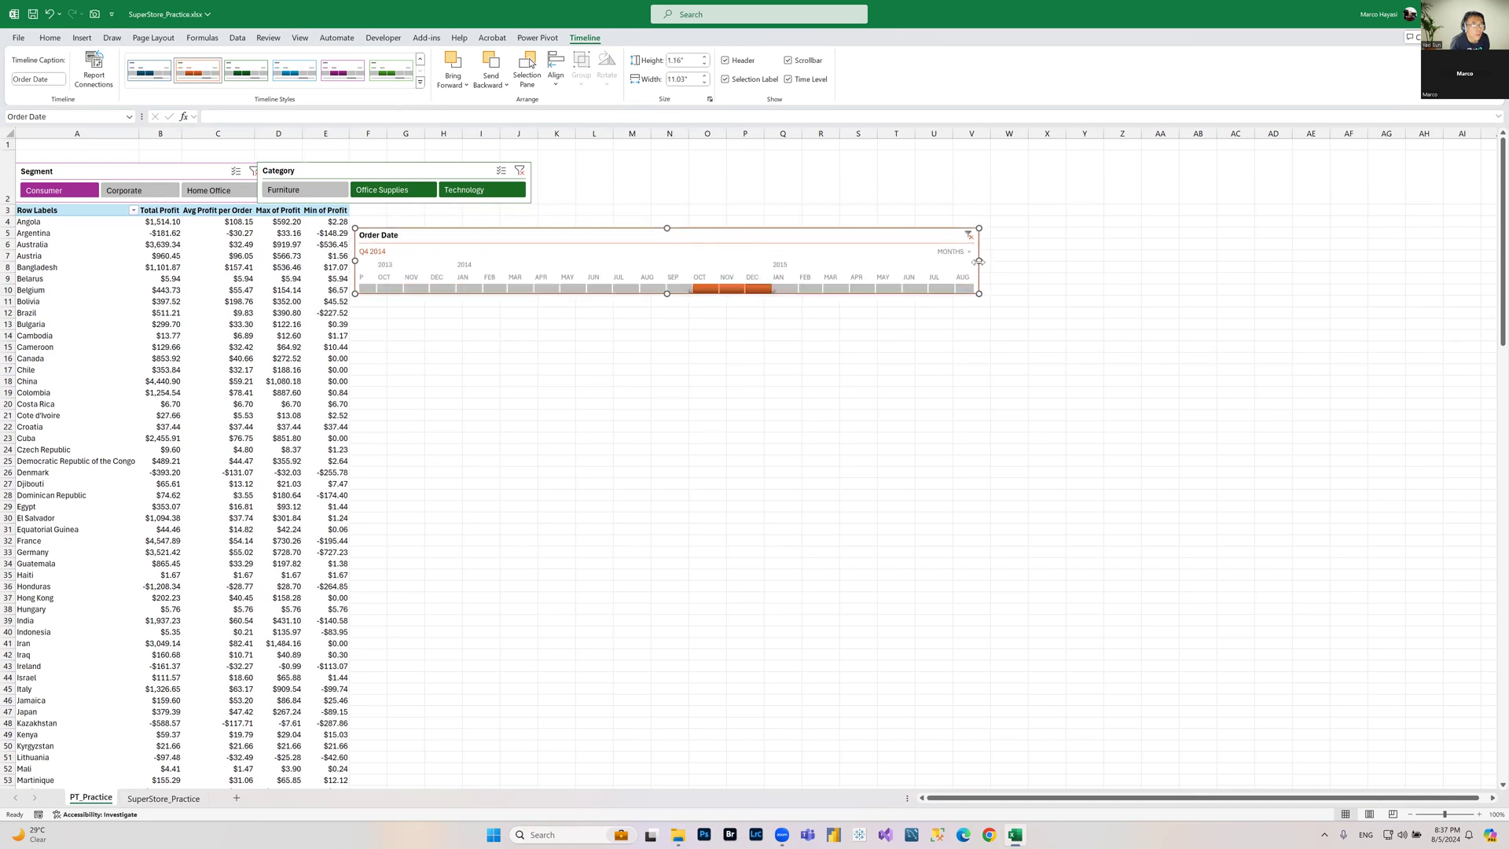
{"action": "left_click_drag", "start_coordinate": [980, 261], "coordinate": [807, 261]}
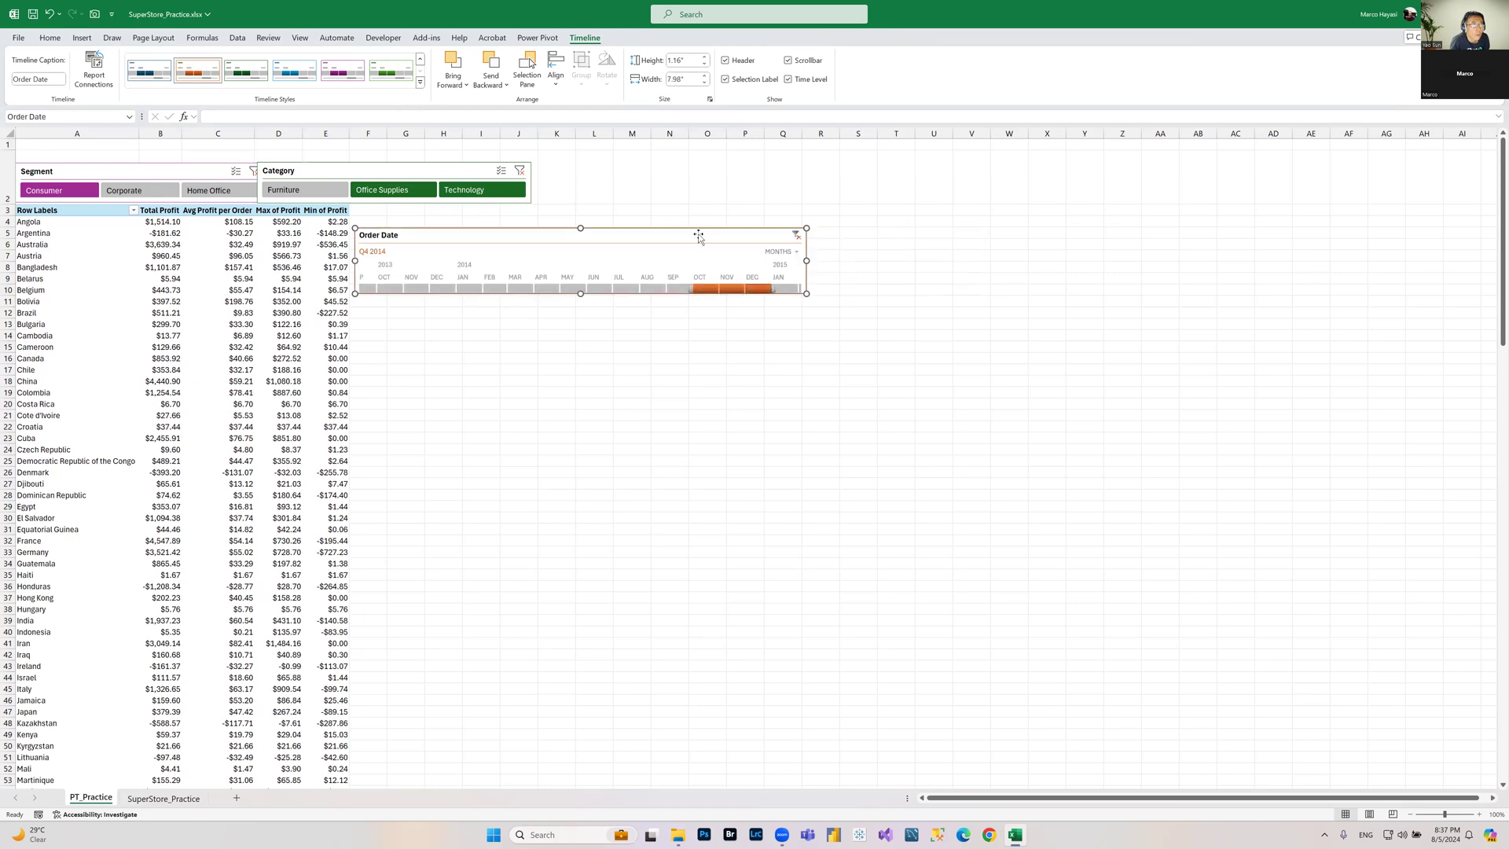
Step: Heighten row 1 and place the timeline in it above the slicers, widening it to span both slicers
{"action": "left_click_drag", "start_coordinate": [10, 150], "coordinate": [10, 228]}
{"action": "left_click_drag", "start_coordinate": [683, 313], "coordinate": [318, 172]}
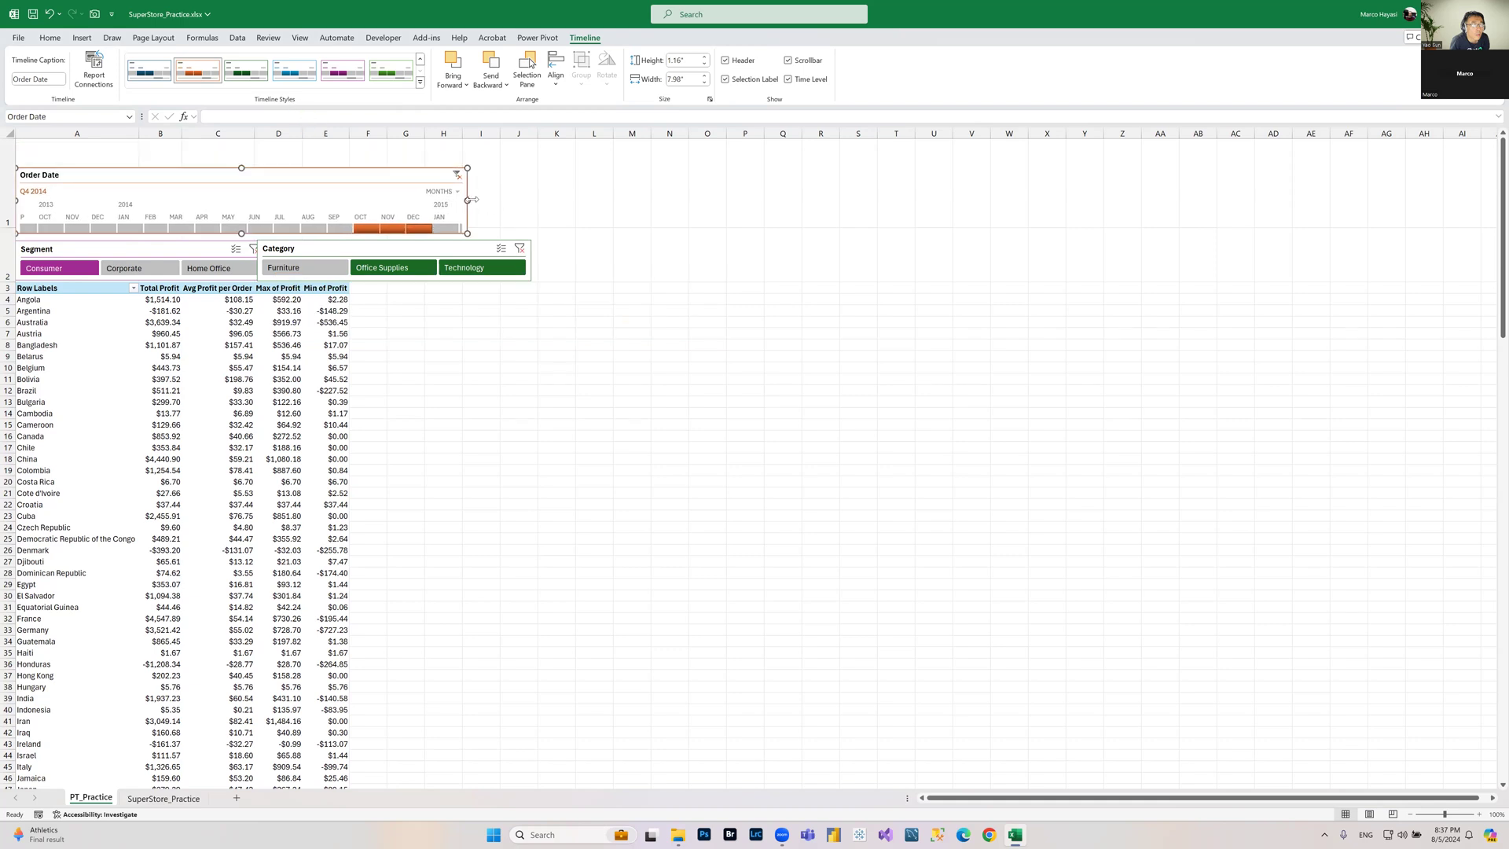
{"action": "left_click_drag", "start_coordinate": [469, 201], "coordinate": [533, 202]}
{"action": "left_click", "coordinate": [671, 526]}
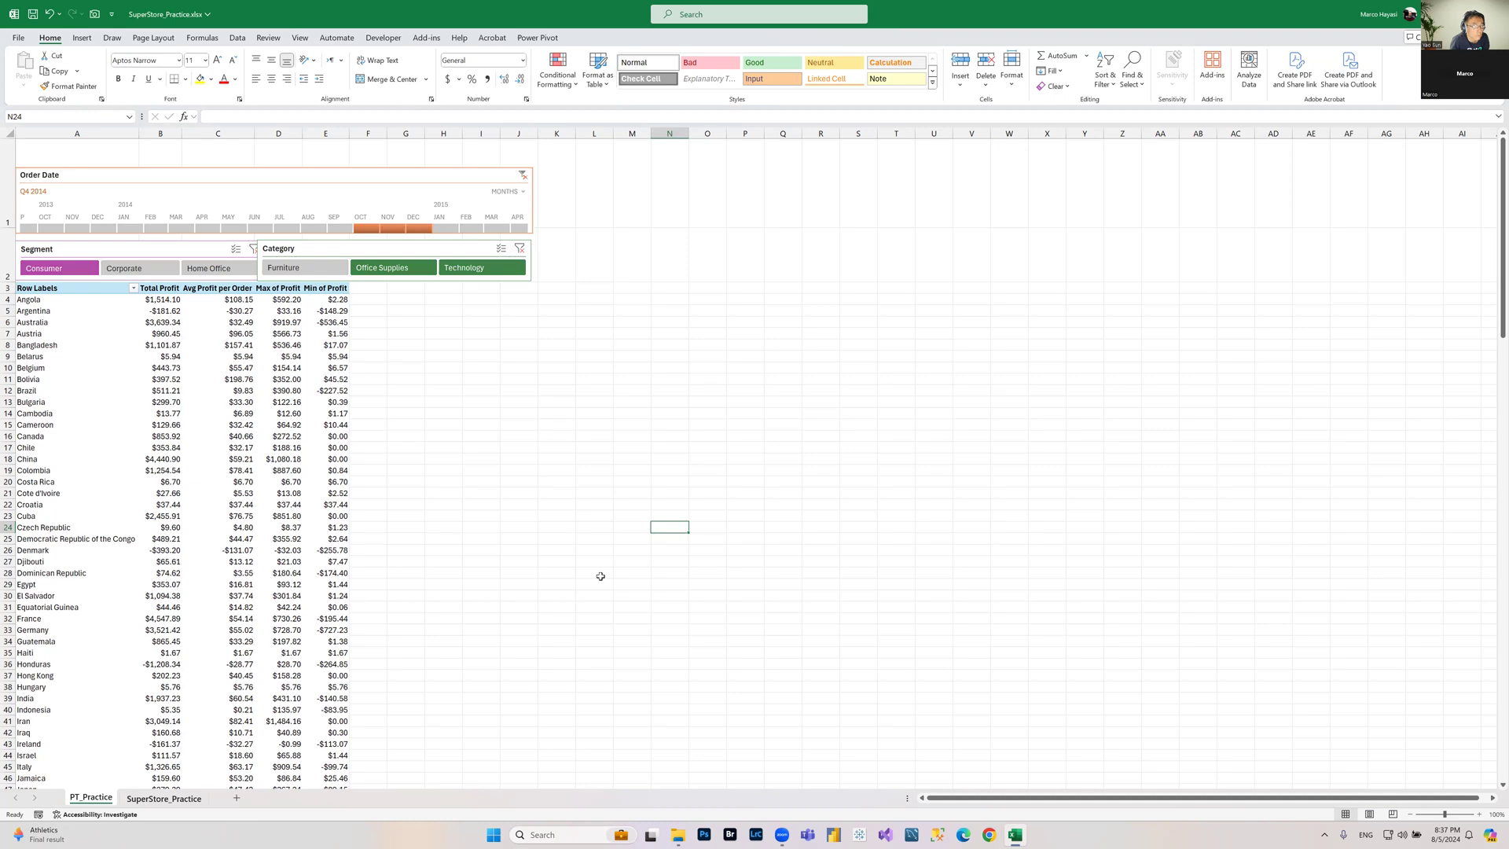
Step: Select the whole SuperStore_Practice data range from row 1 to the last record
{"action": "key", "text": "ctrl+Page_Down"}
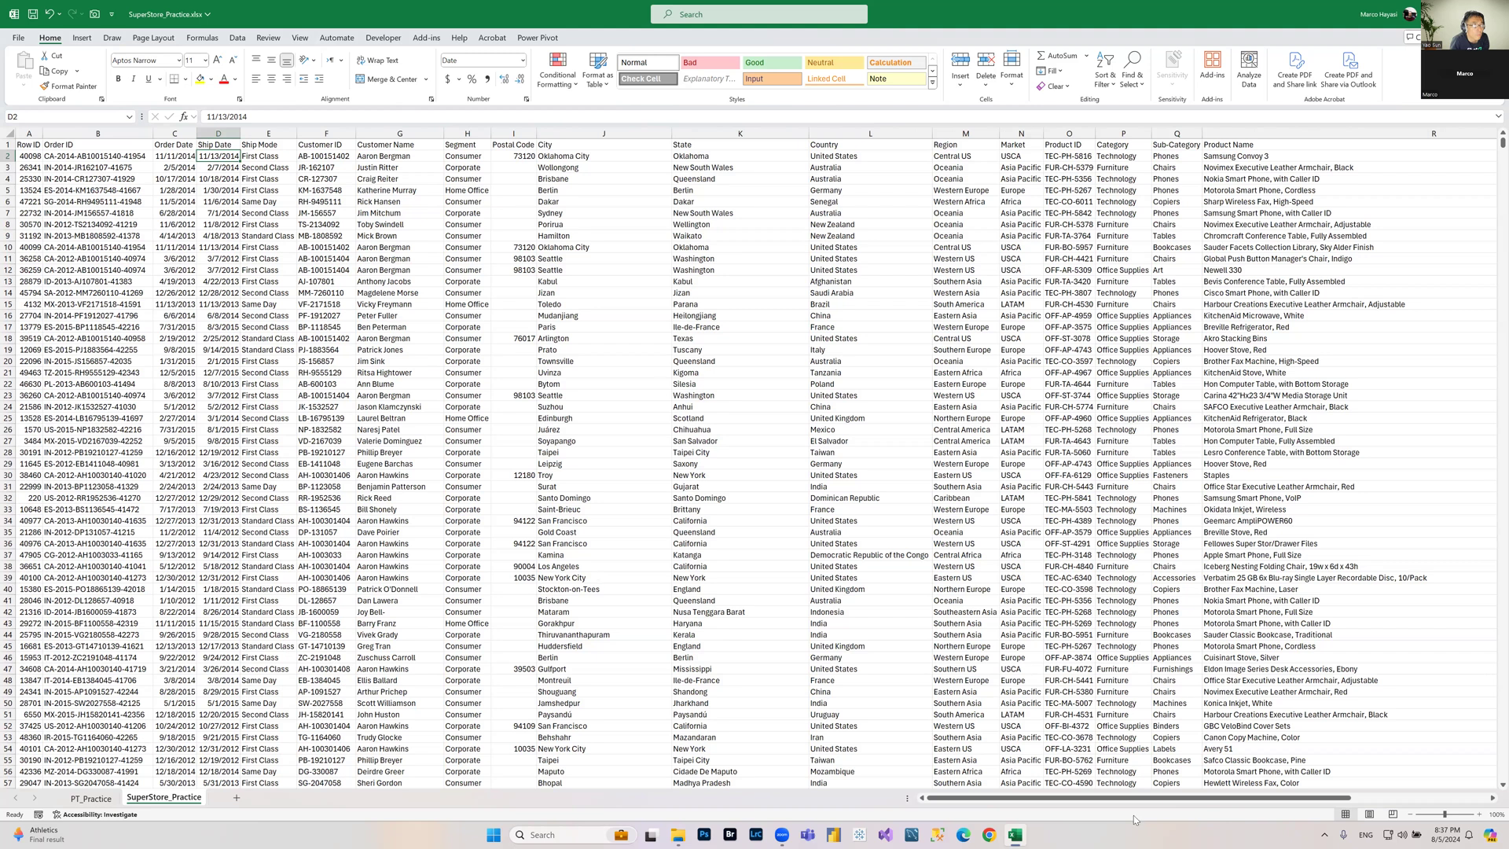
{"action": "left_click_drag", "start_coordinate": [1167, 800], "coordinate": [1203, 802]}
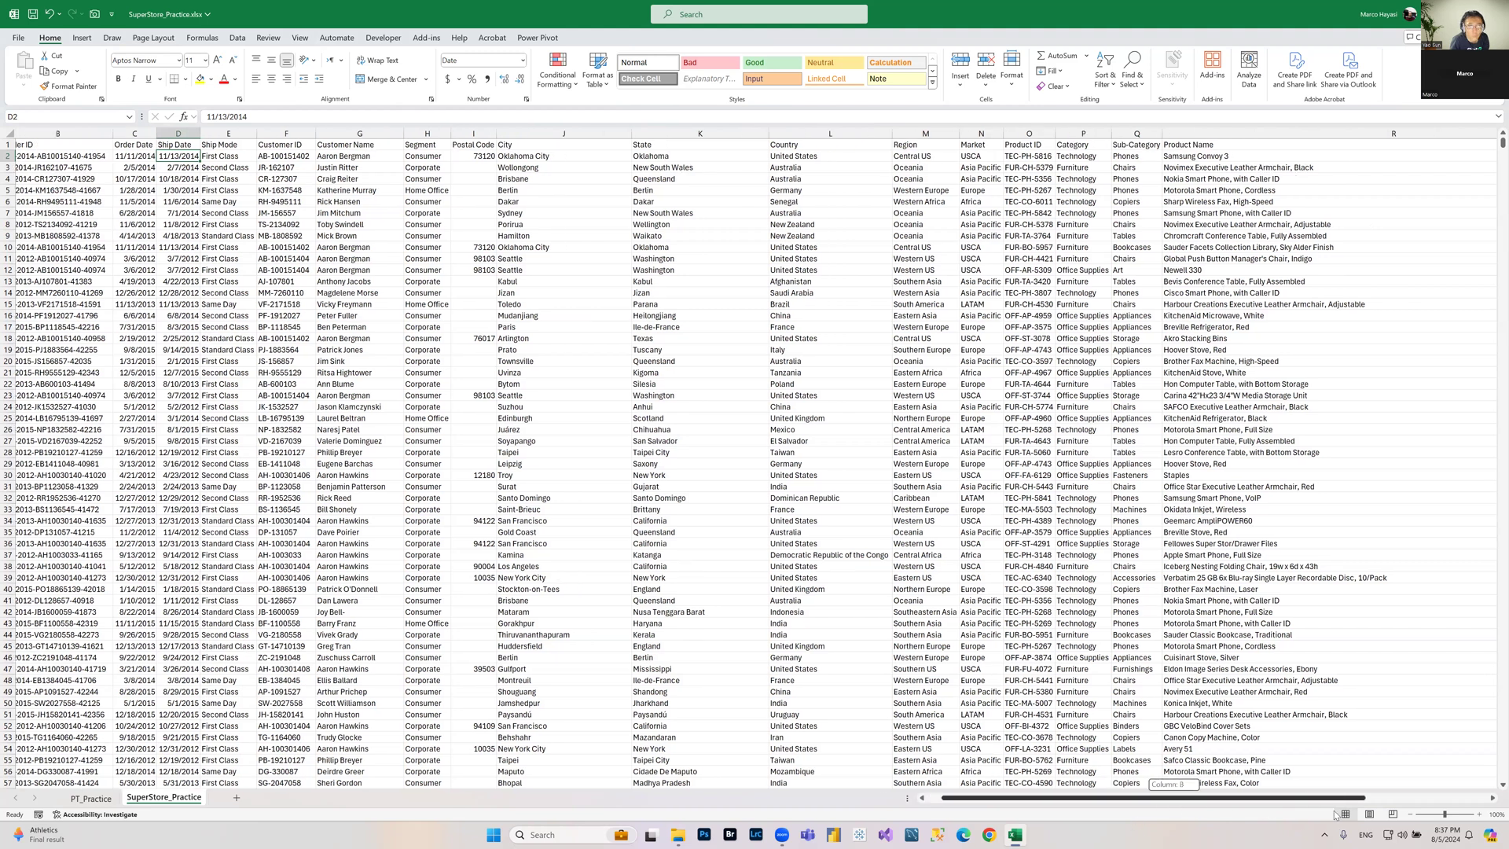
{"action": "scroll", "coordinate": [1350, 817], "scroll_direction": "right", "scroll_amount": 6}
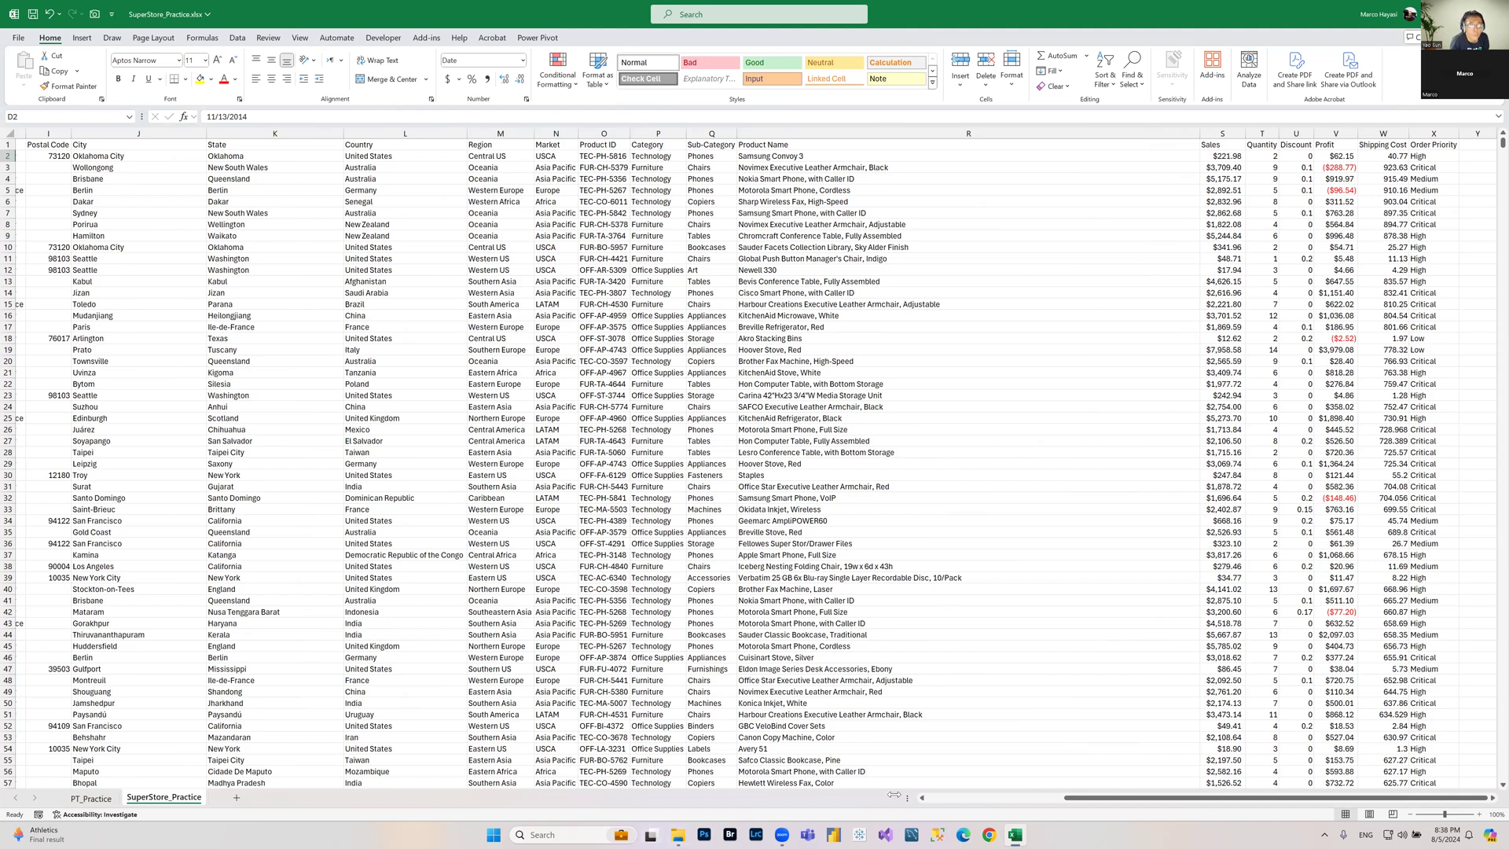
{"action": "left_click_drag", "start_coordinate": [1123, 798], "coordinate": [988, 797]}
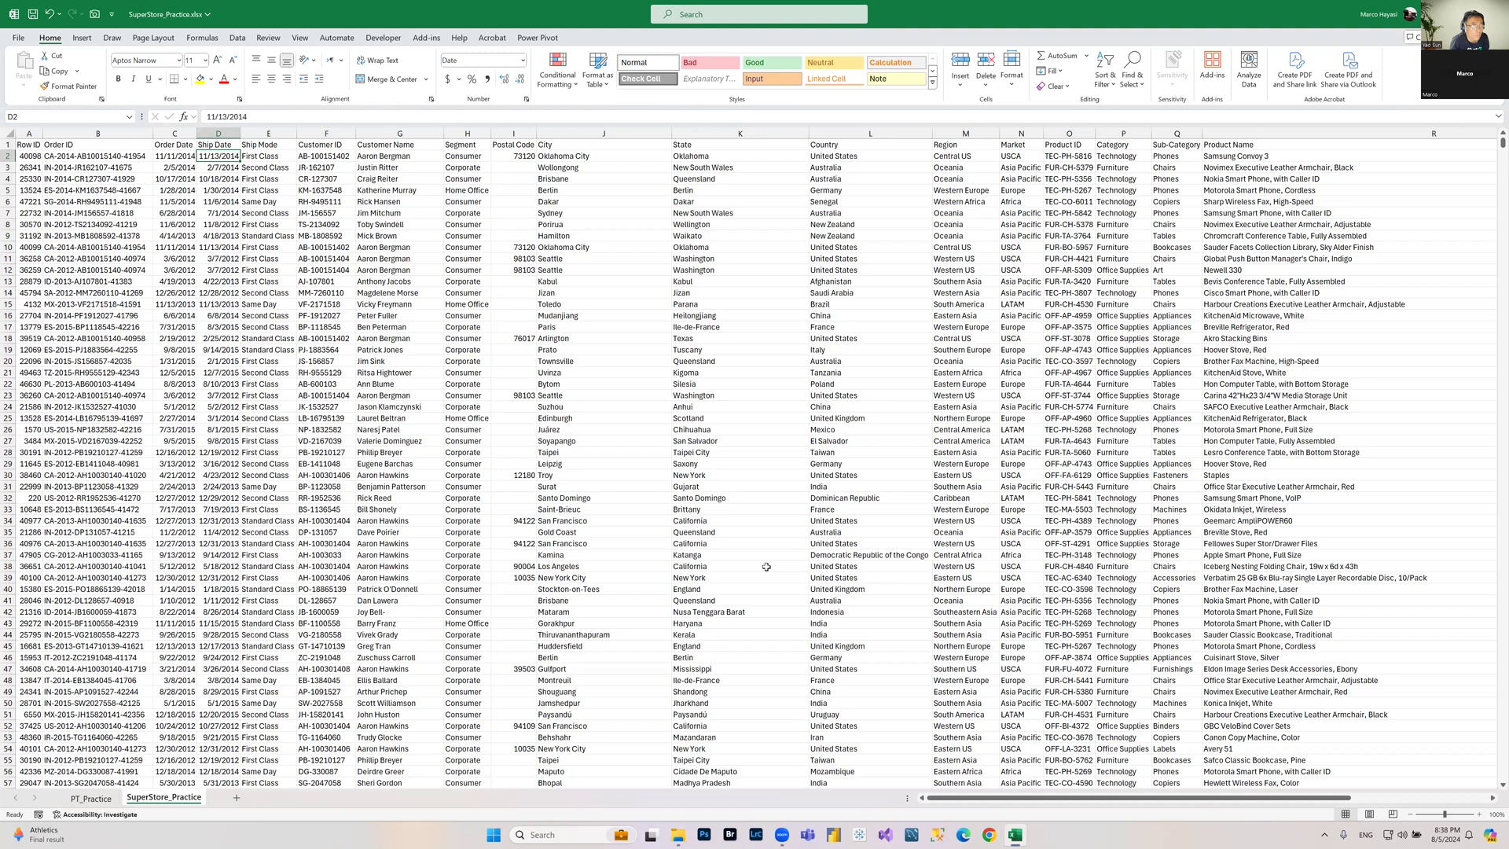
{"action": "left_click", "coordinate": [830, 484]}
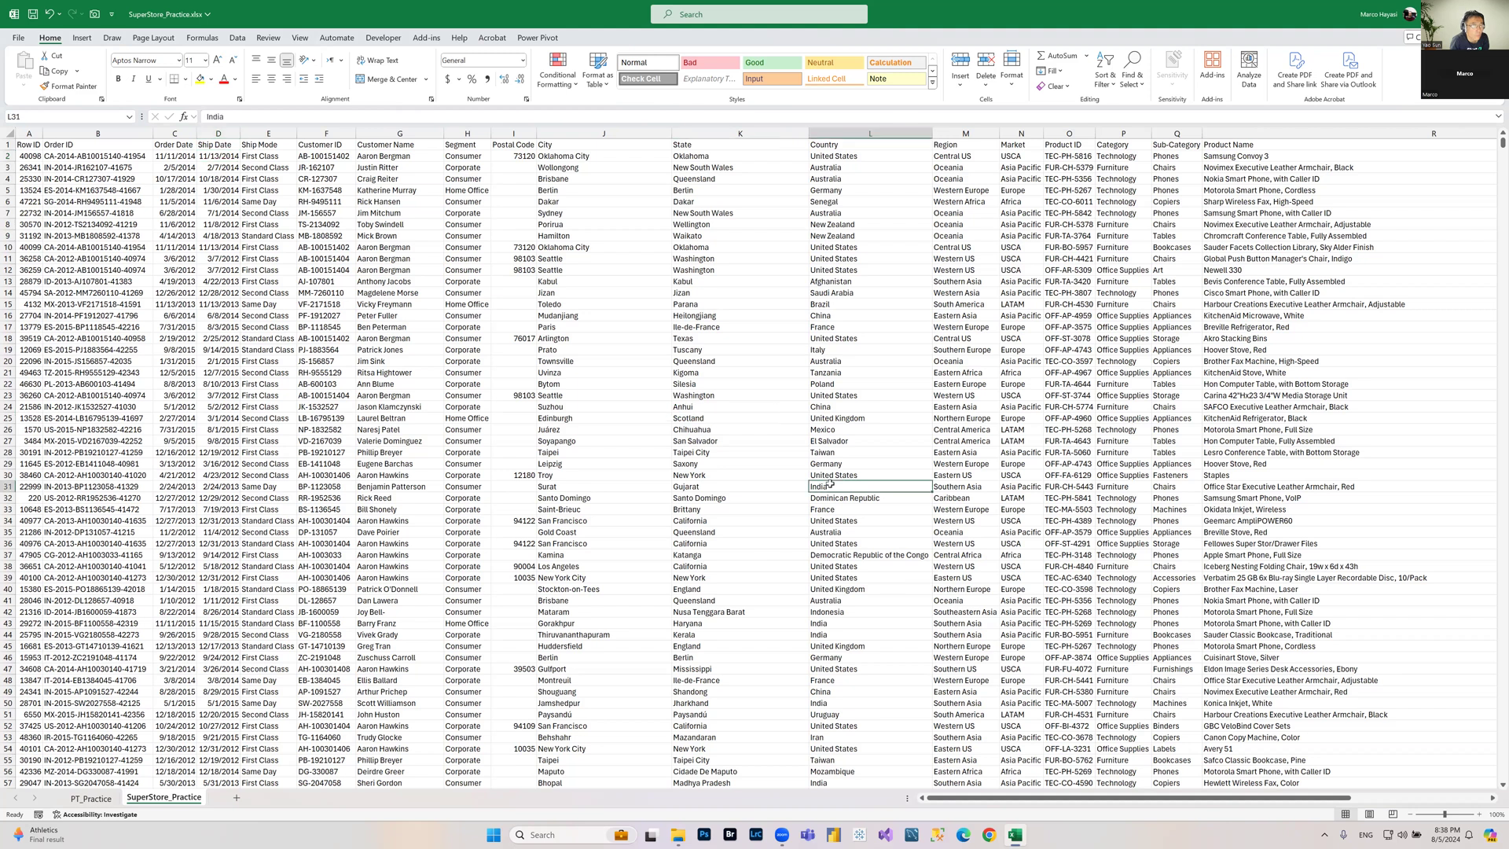
{"action": "key", "text": "ctrl+Home"}
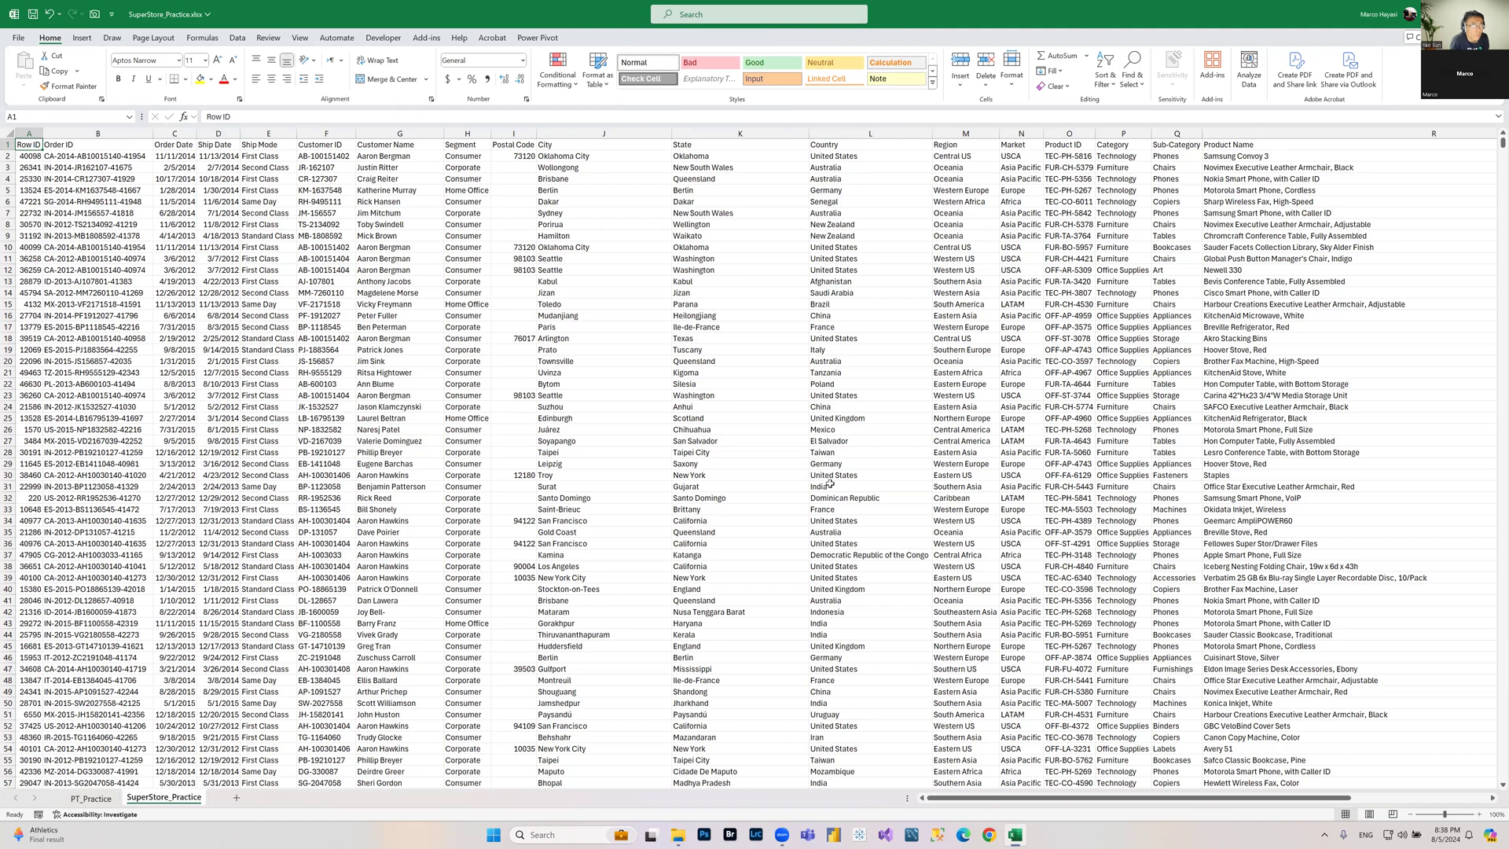
{"action": "key", "text": "shift+space"}
{"action": "scroll", "coordinate": [830, 484], "scroll_direction": "right", "scroll_amount": 3}
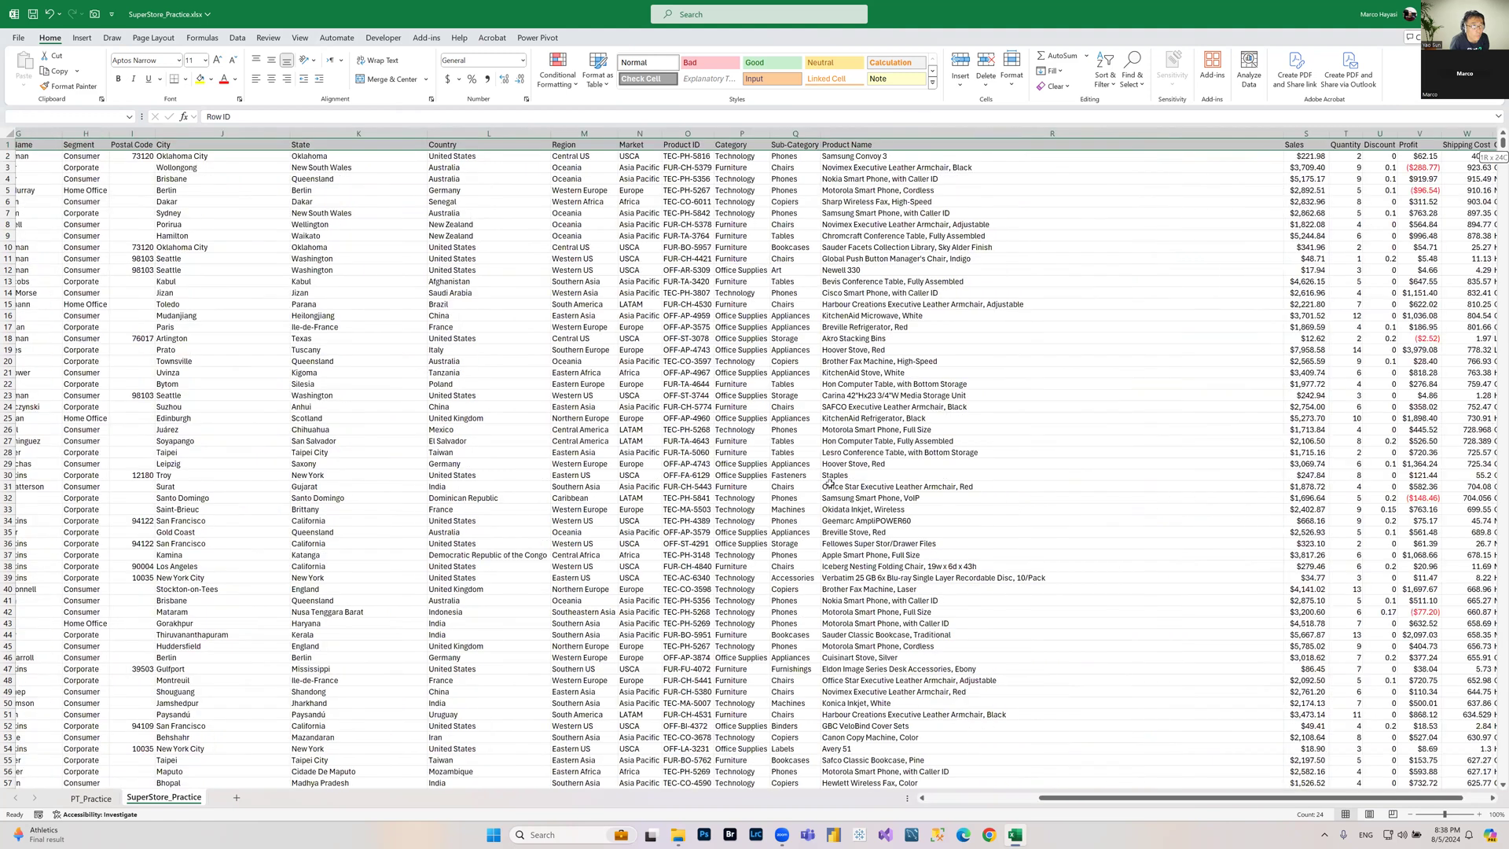
{"action": "scroll", "coordinate": [830, 484], "scroll_direction": "right", "scroll_amount": 1}
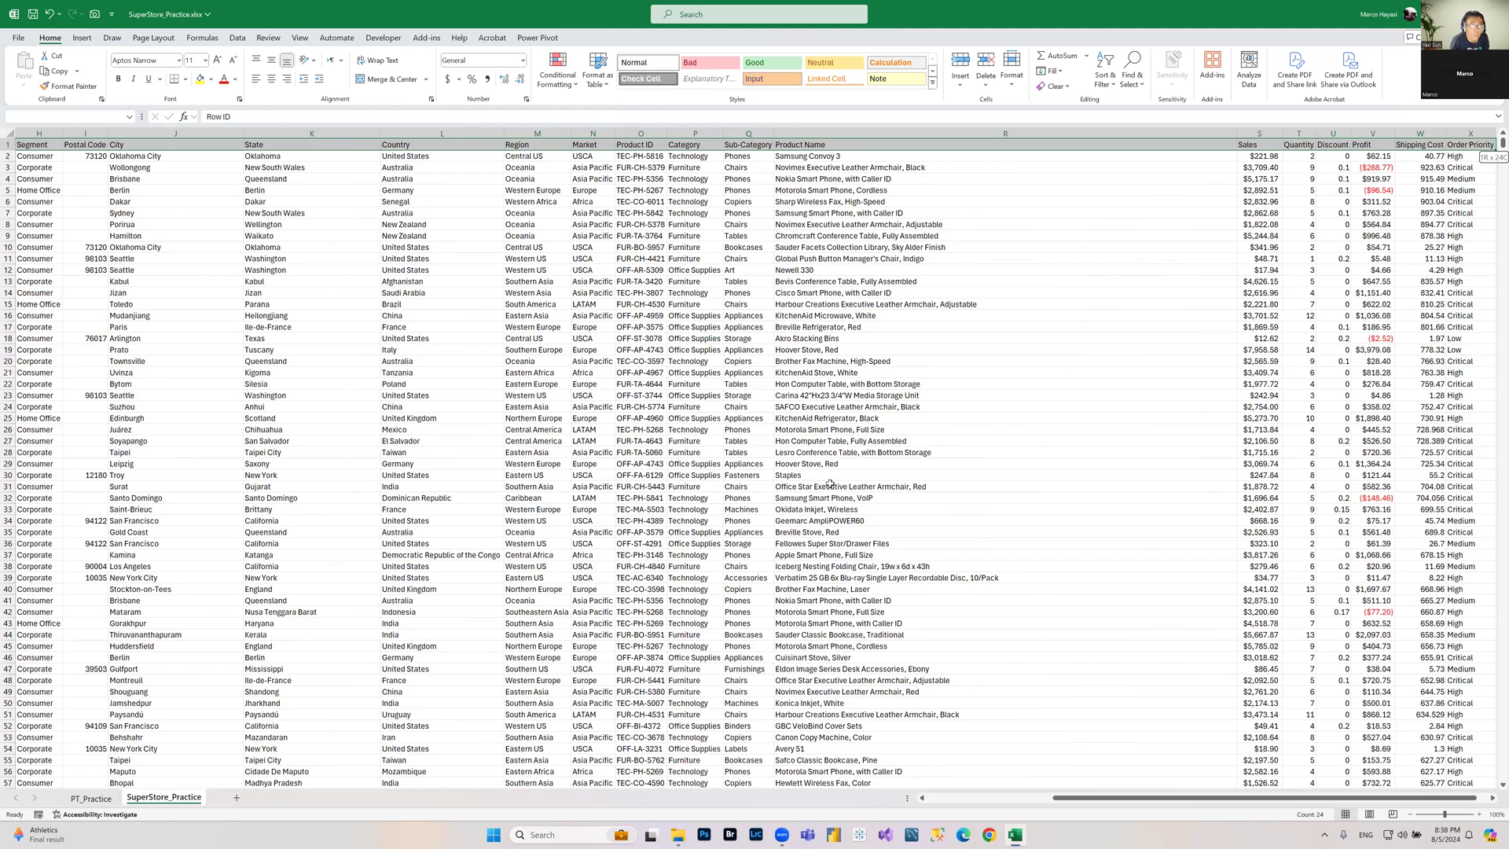
{"action": "key", "text": "ctrl+shift+Down"}
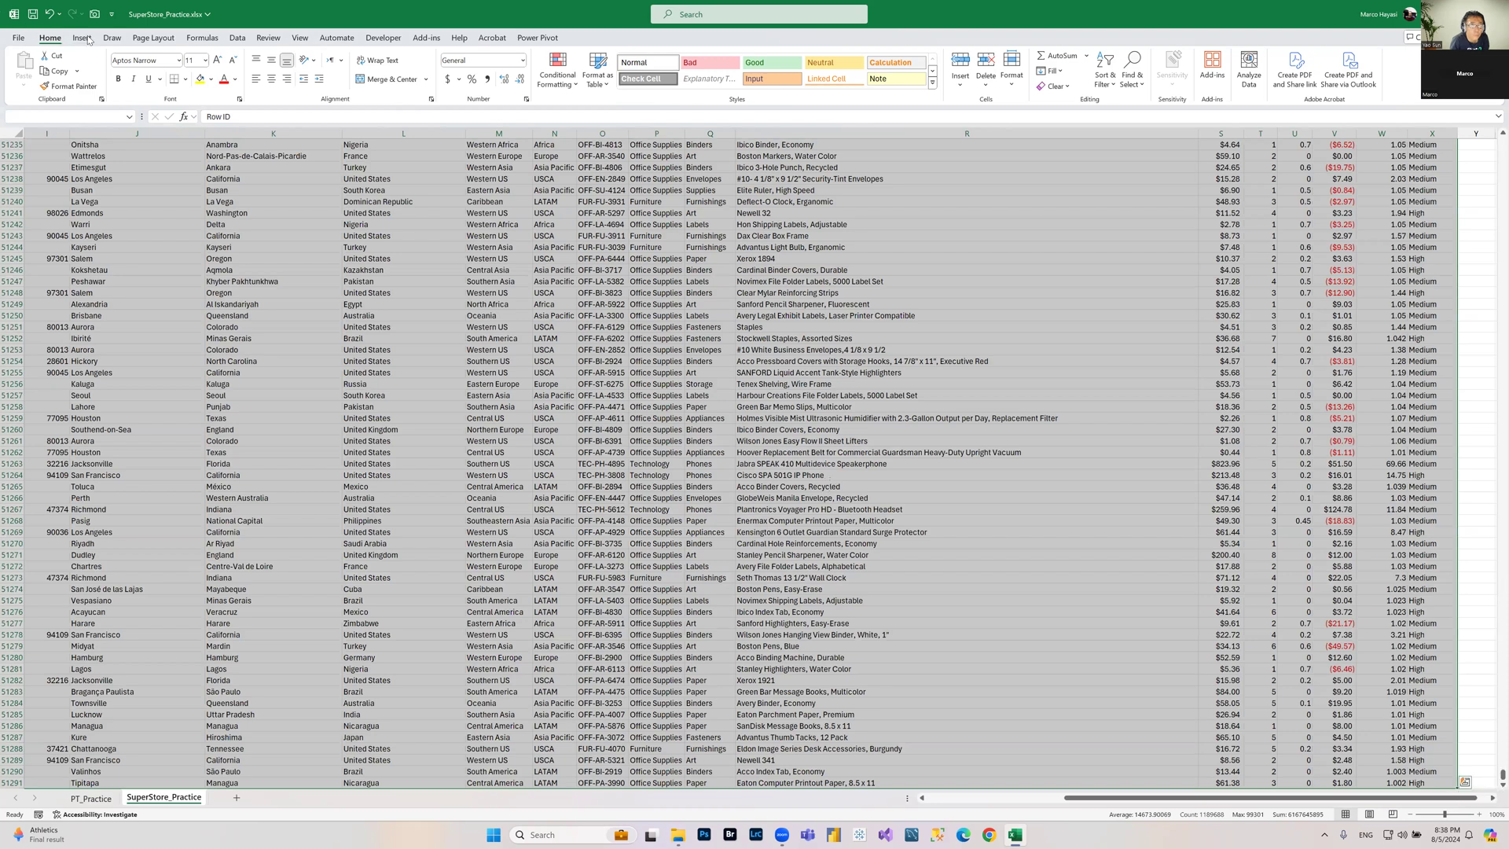
Step: Insert a PivotTable from the selected data on the existing PT_Practice sheet at cell R3
{"action": "left_click", "coordinate": [86, 39]}
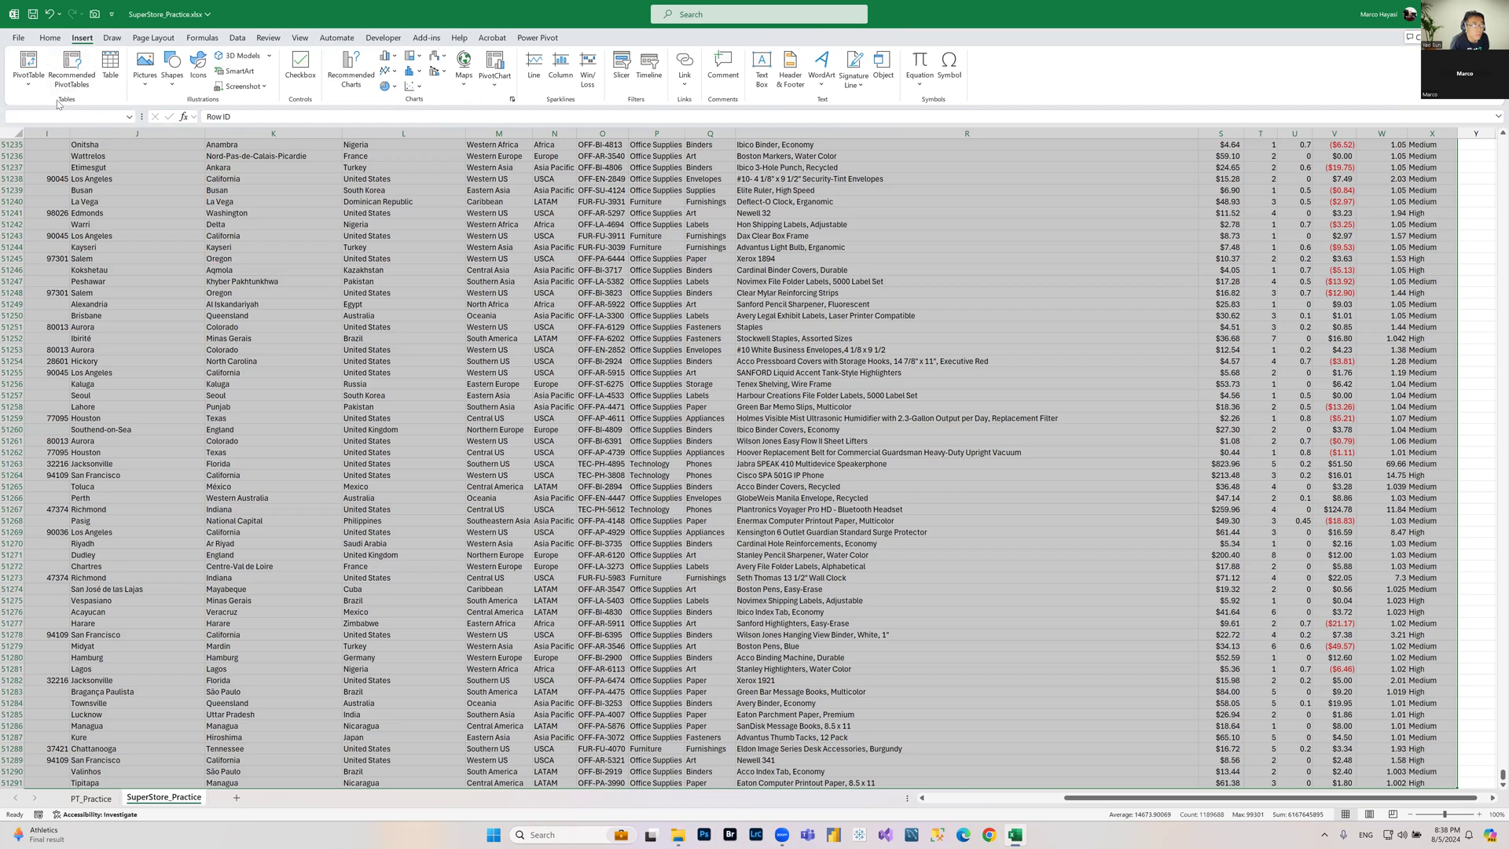
{"action": "left_click", "coordinate": [30, 83]}
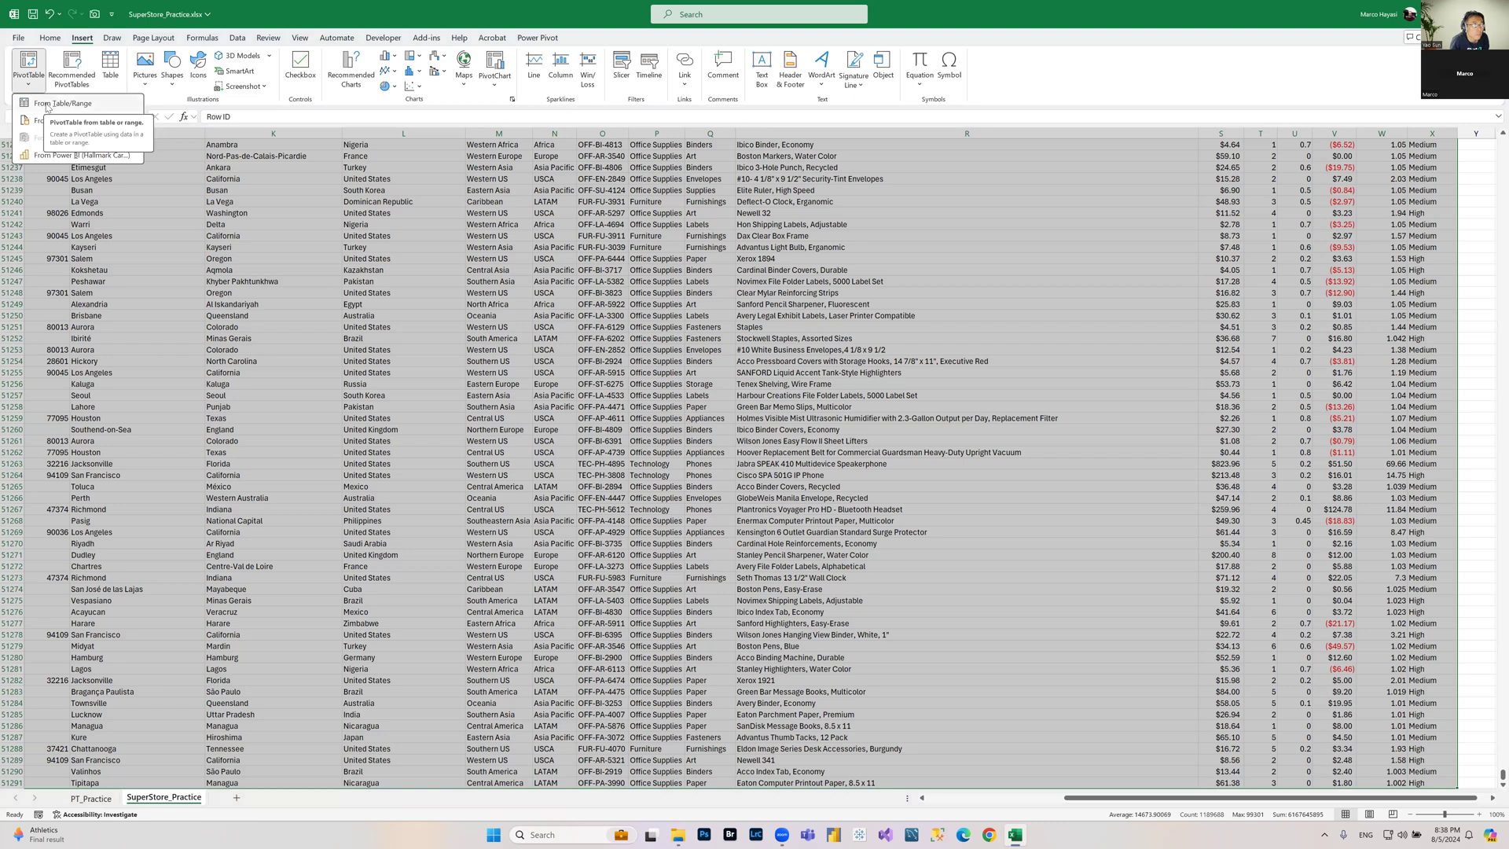
{"action": "left_click", "coordinate": [50, 103]}
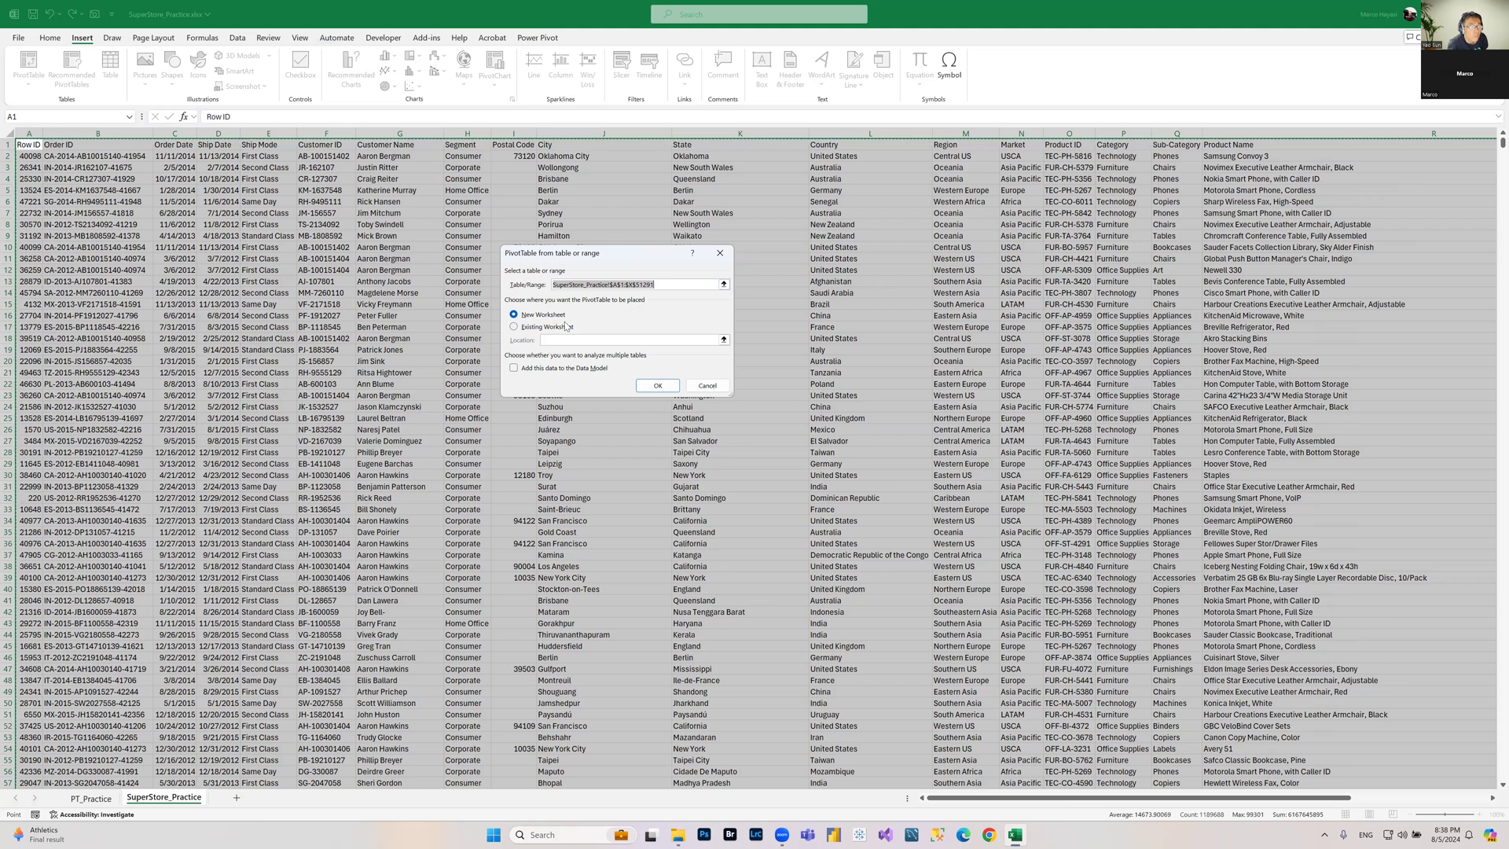
{"action": "left_click", "coordinate": [515, 327]}
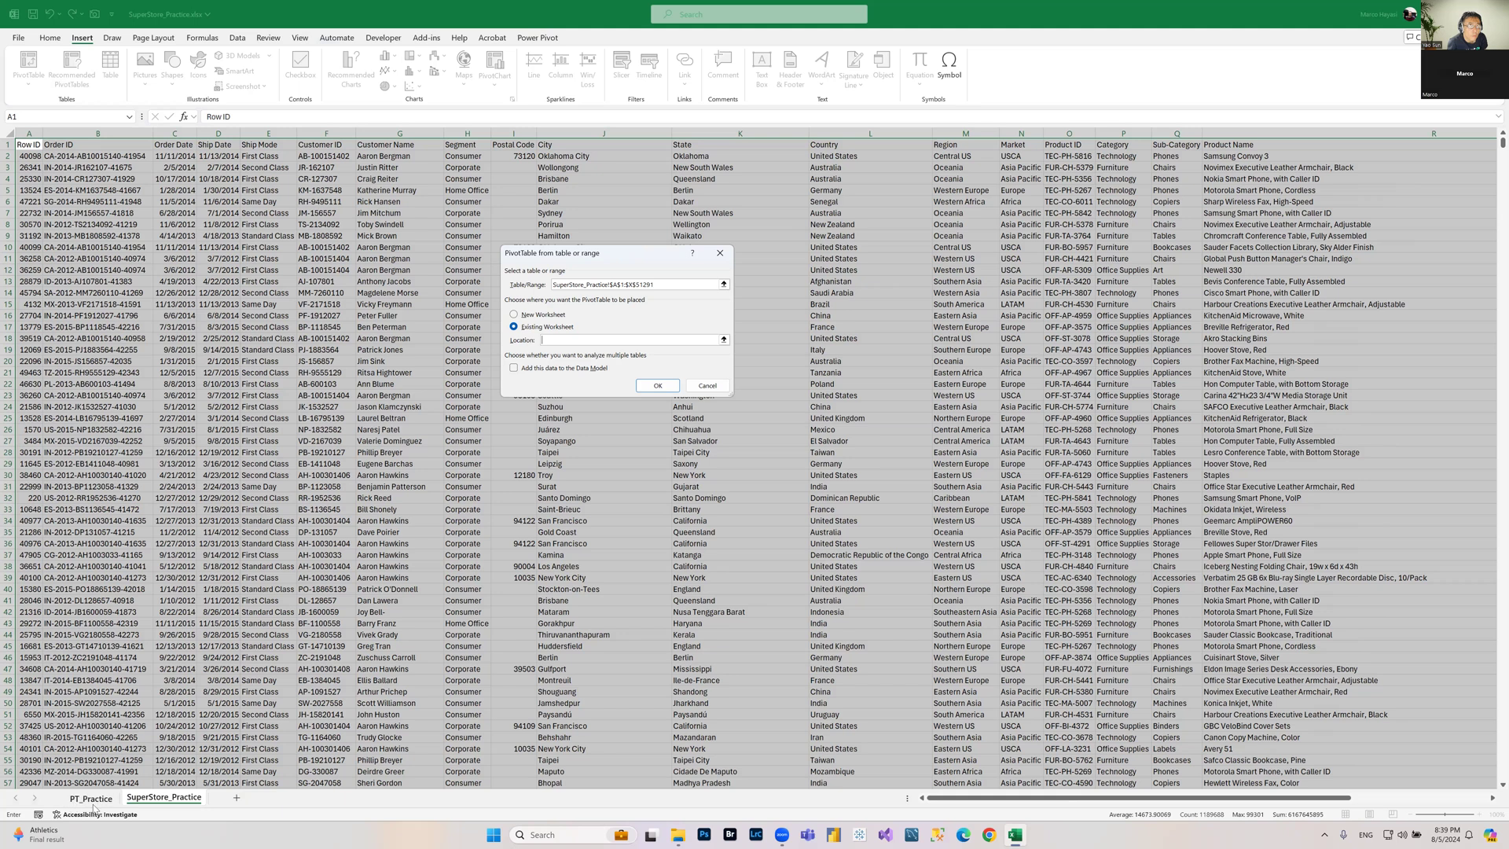
{"action": "left_click", "coordinate": [723, 341]}
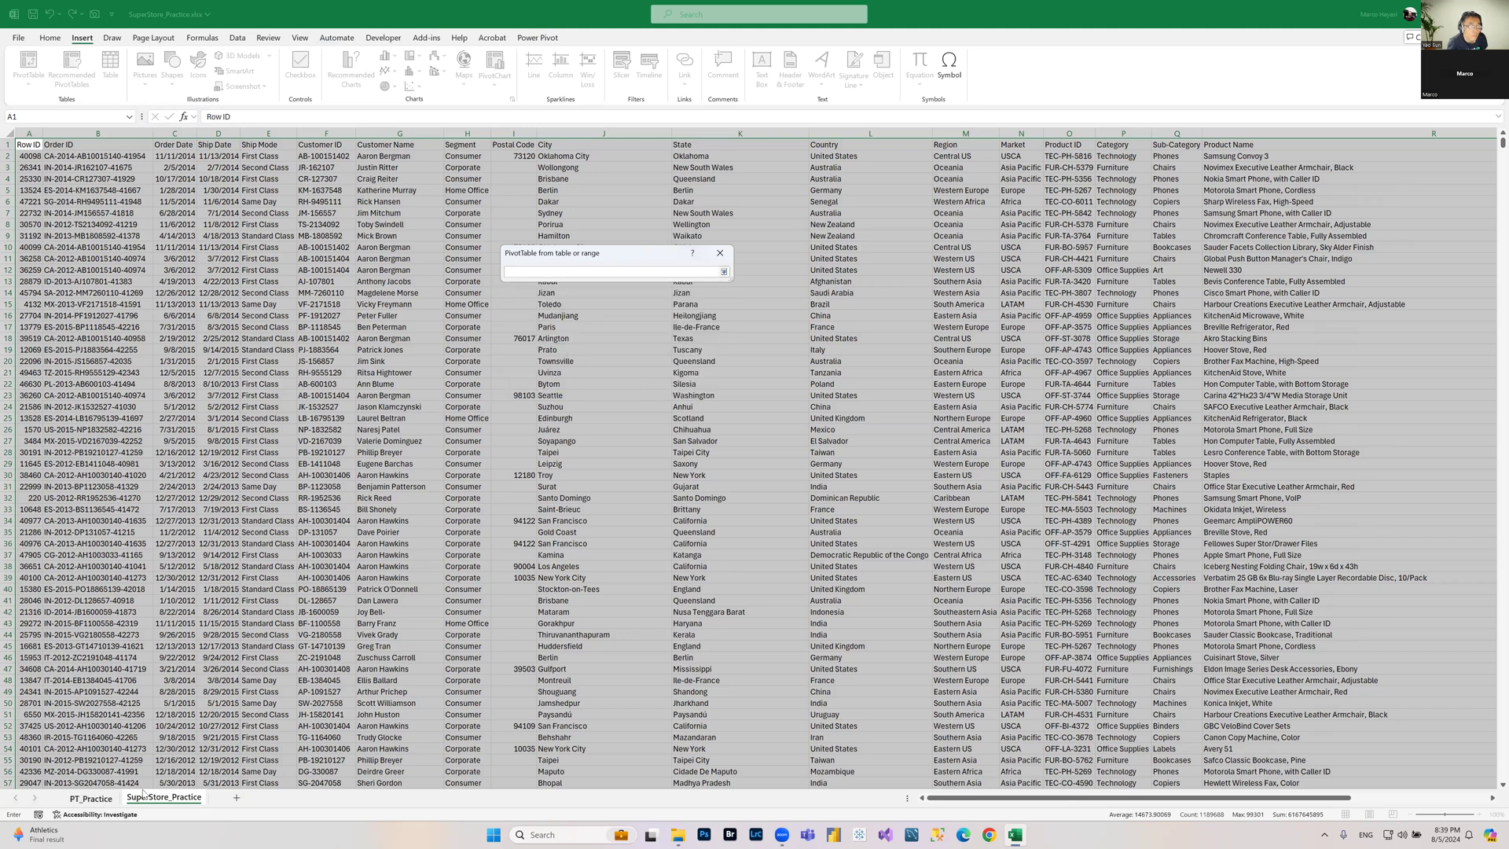
{"action": "left_click", "coordinate": [91, 798]}
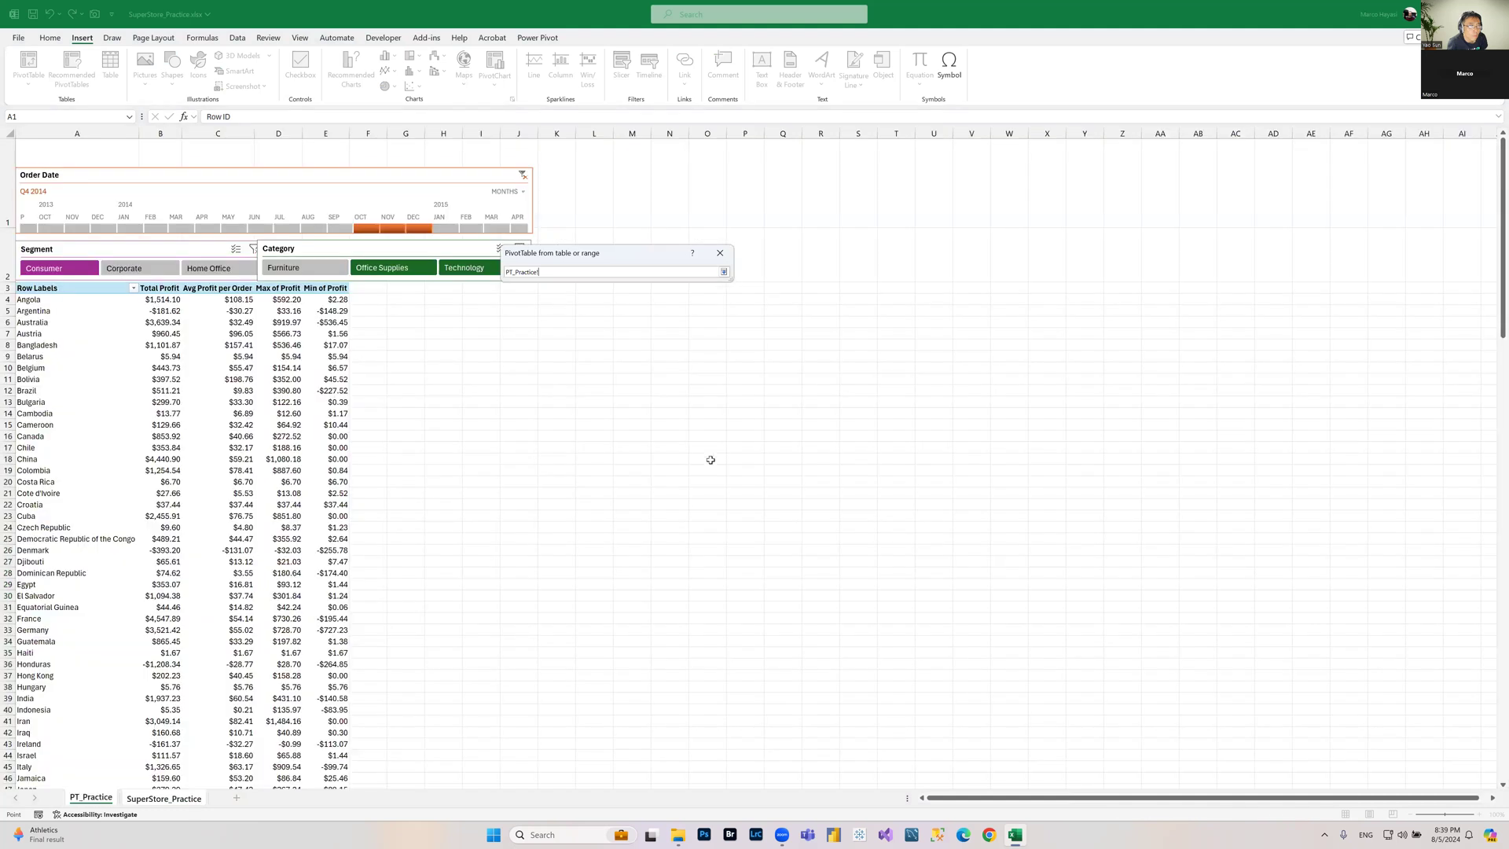
{"action": "left_click", "coordinate": [812, 288]}
{"action": "left_click", "coordinate": [724, 273]}
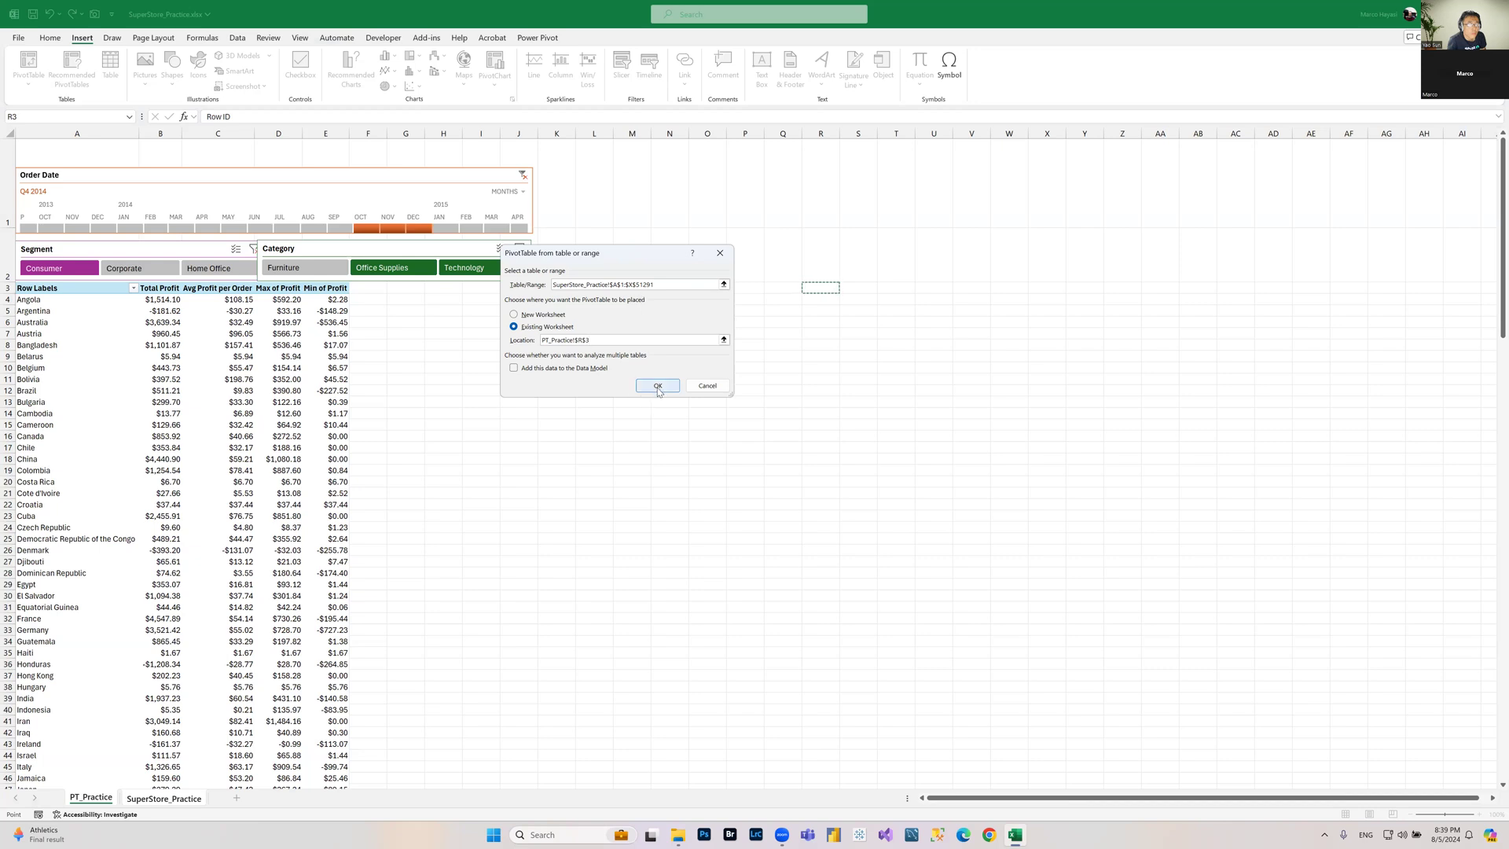
{"action": "key", "text": "Return"}
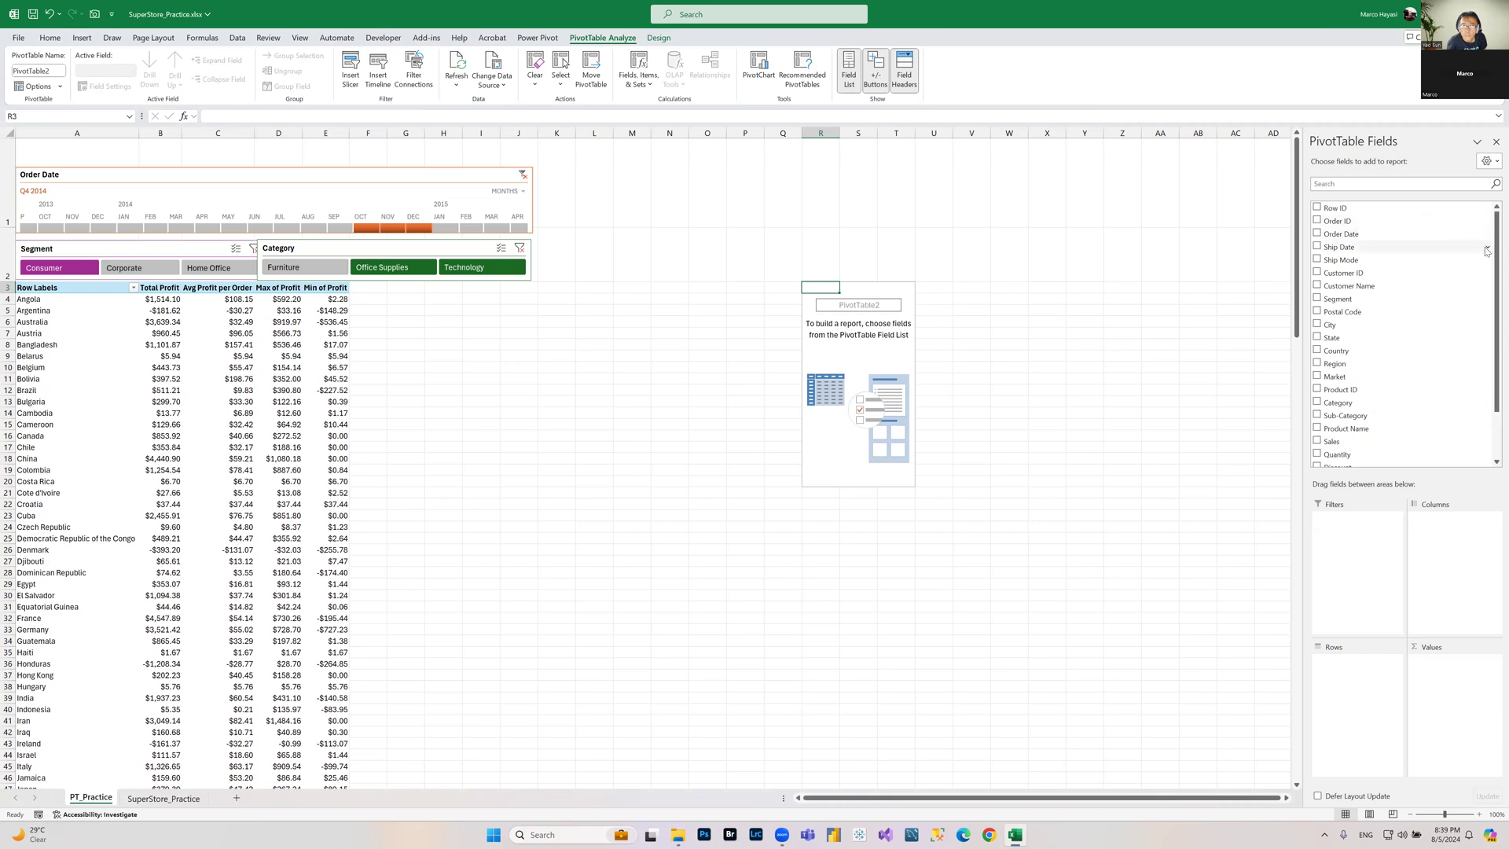
Step: Add Category to the rows and Sales to the values of the new PivotTable
{"action": "scroll", "coordinate": [1491, 260], "scroll_direction": "down", "scroll_amount": 3}
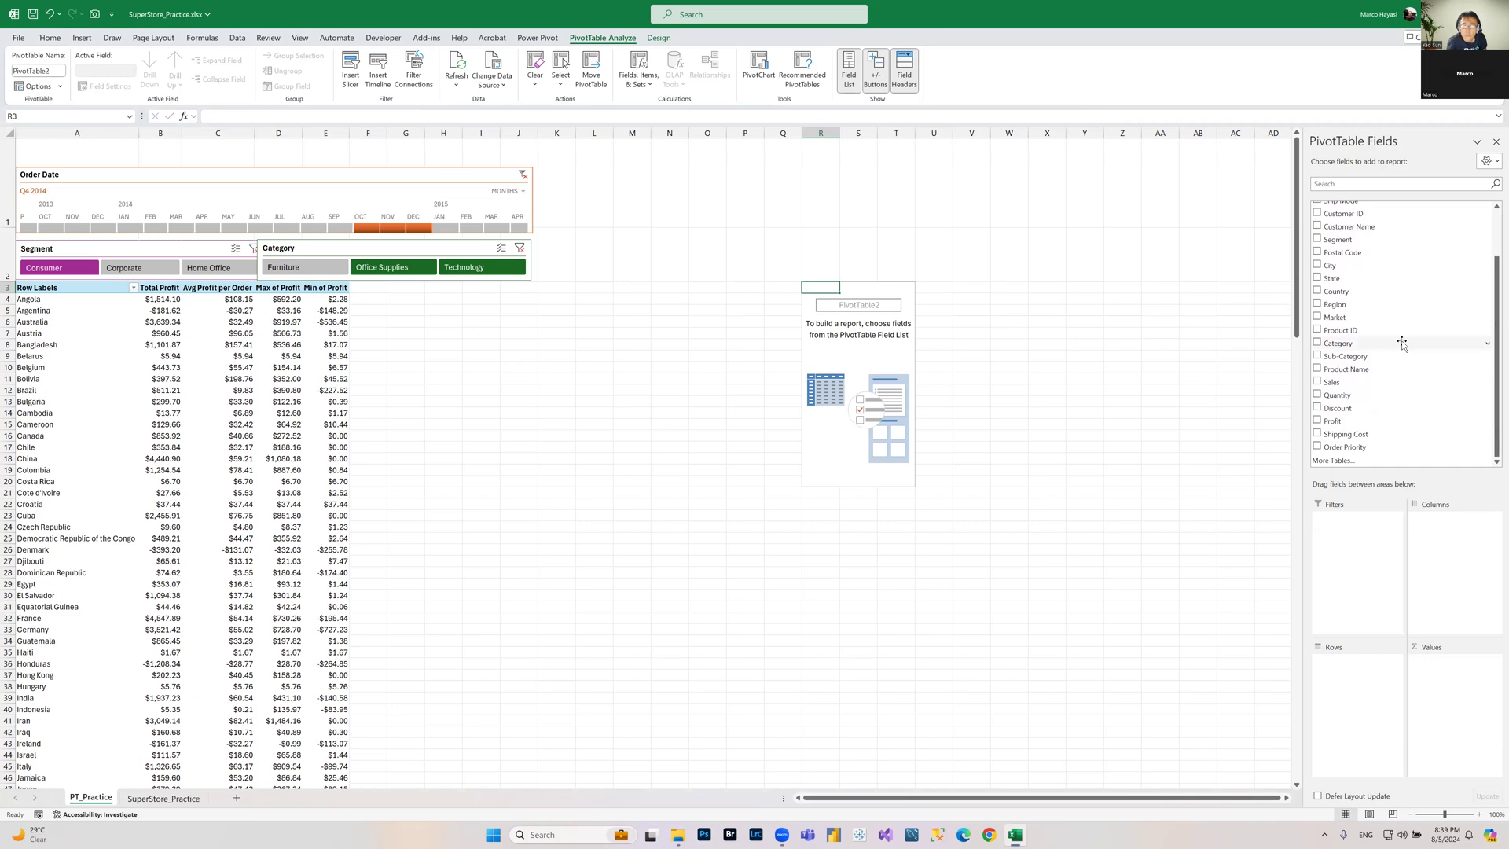
{"action": "left_click_drag", "start_coordinate": [1402, 343], "coordinate": [1379, 682]}
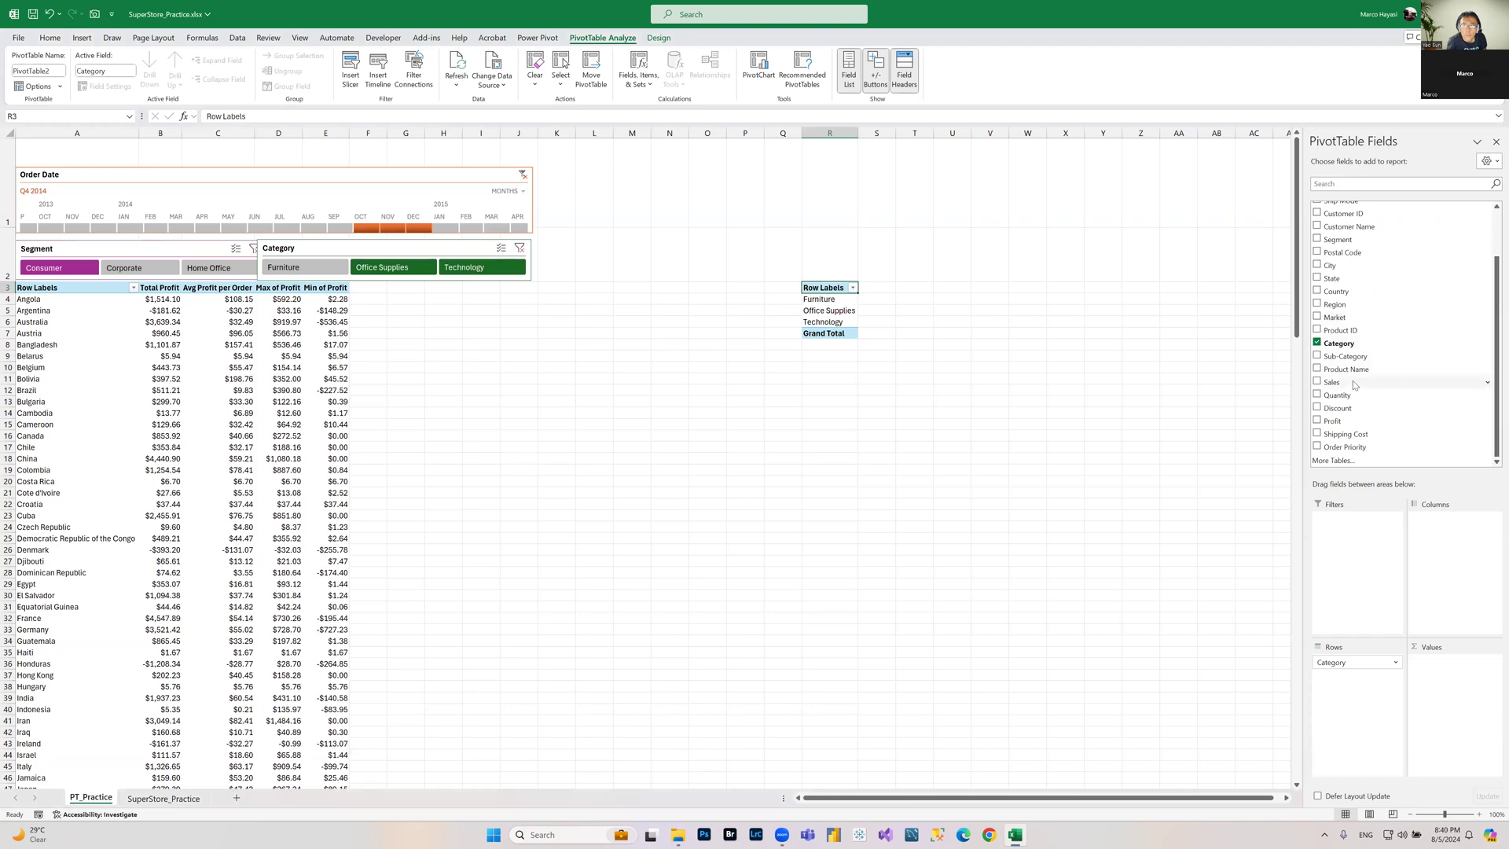
{"action": "left_click_drag", "start_coordinate": [1358, 387], "coordinate": [1470, 692]}
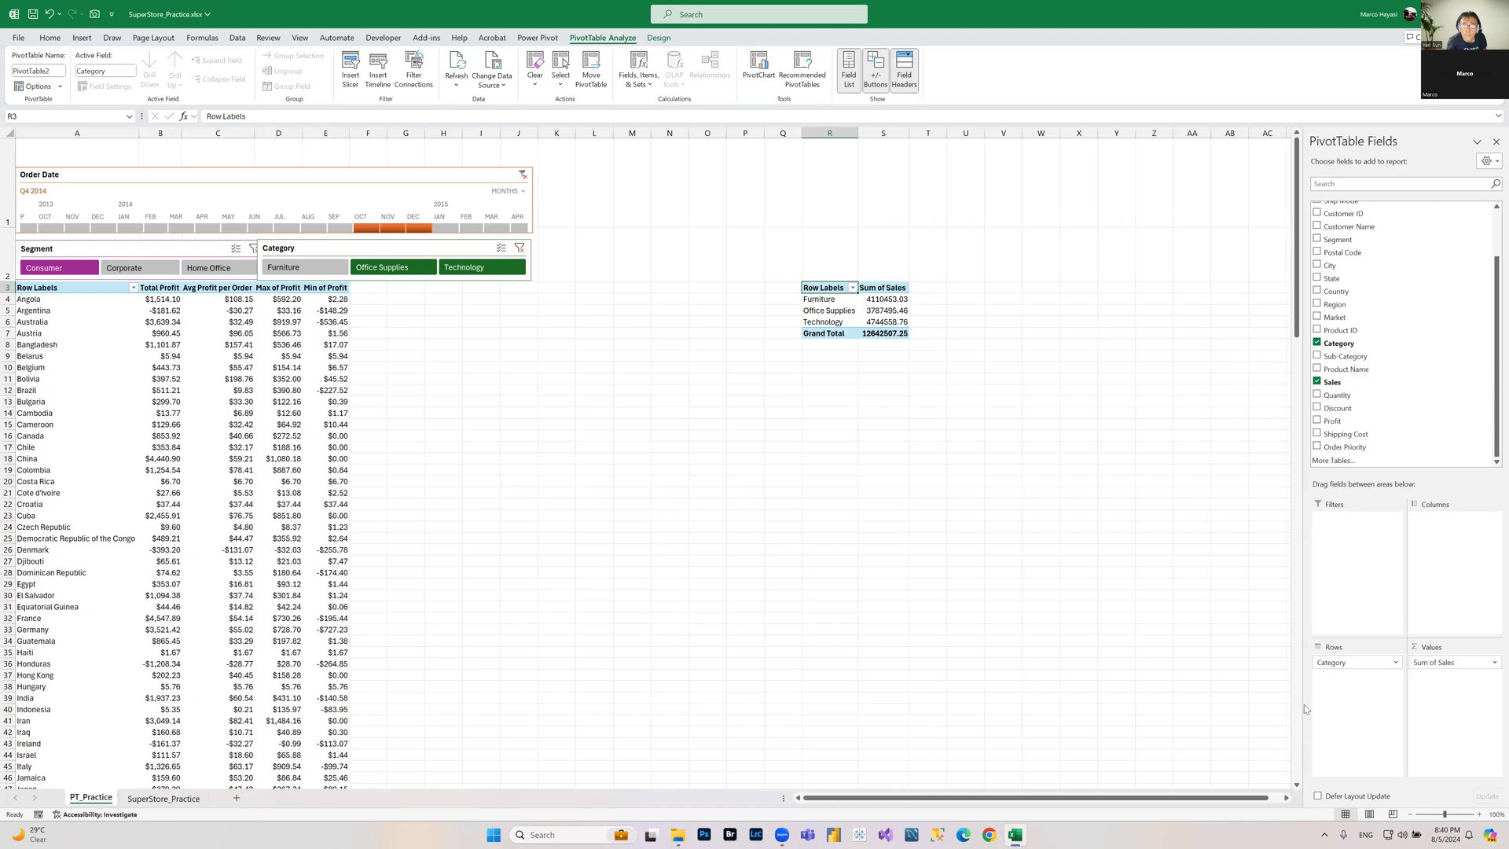
Step: Rename the Sum of Sales value field to Total Sales and format it as Currency with two decimal places
{"action": "left_click", "coordinate": [1492, 663]}
{"action": "left_click", "coordinate": [1426, 810]}
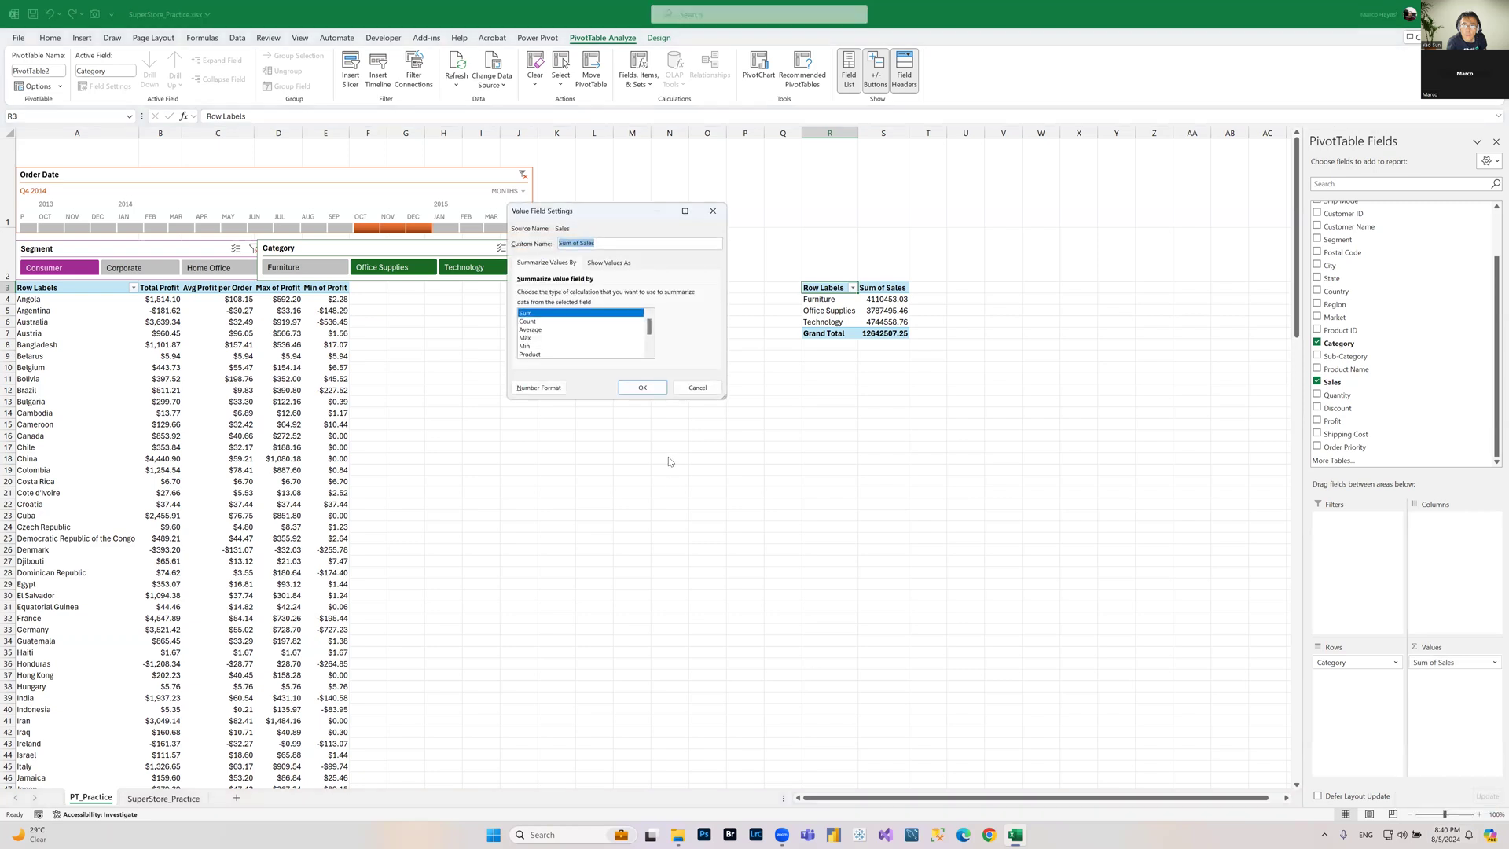
{"action": "left_click", "coordinate": [604, 243]}
{"action": "left_click_drag", "start_coordinate": [604, 242], "coordinate": [191, 267]}
{"action": "type", "text": "Total Sales"}
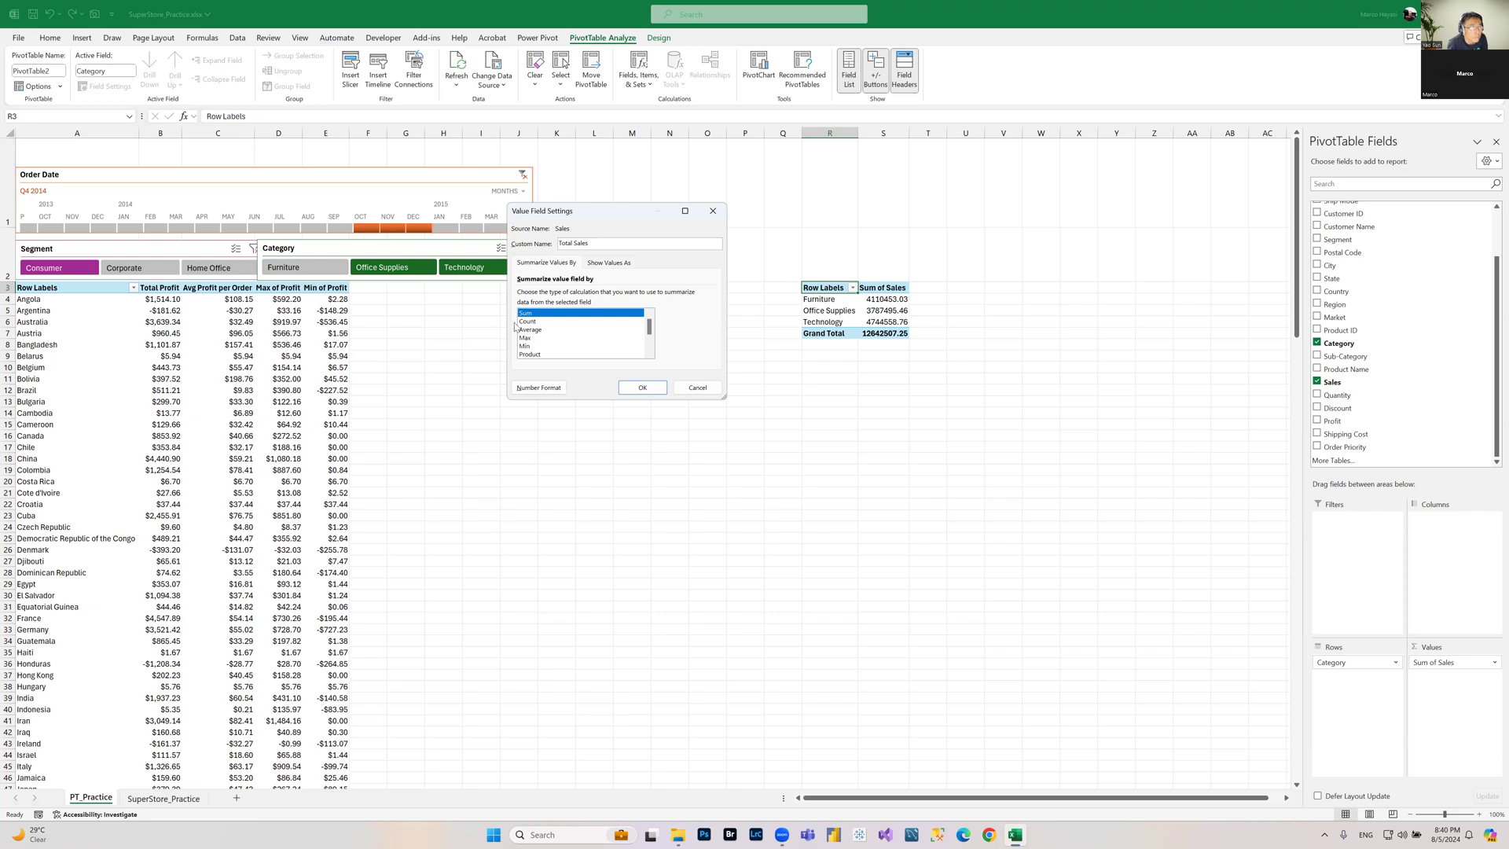
{"action": "left_click", "coordinate": [550, 389]}
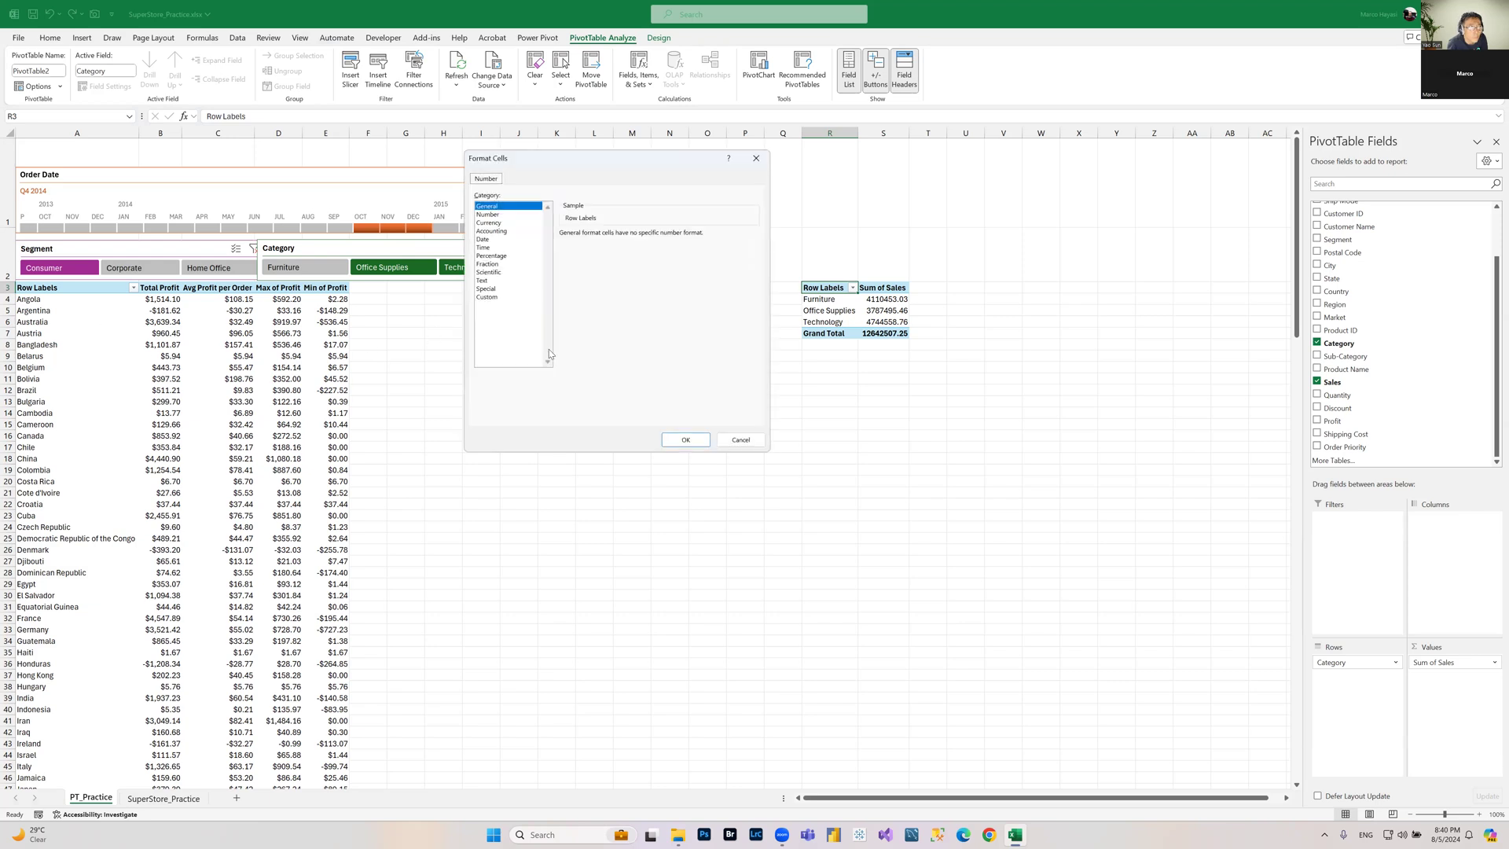
{"action": "left_click", "coordinate": [486, 223]}
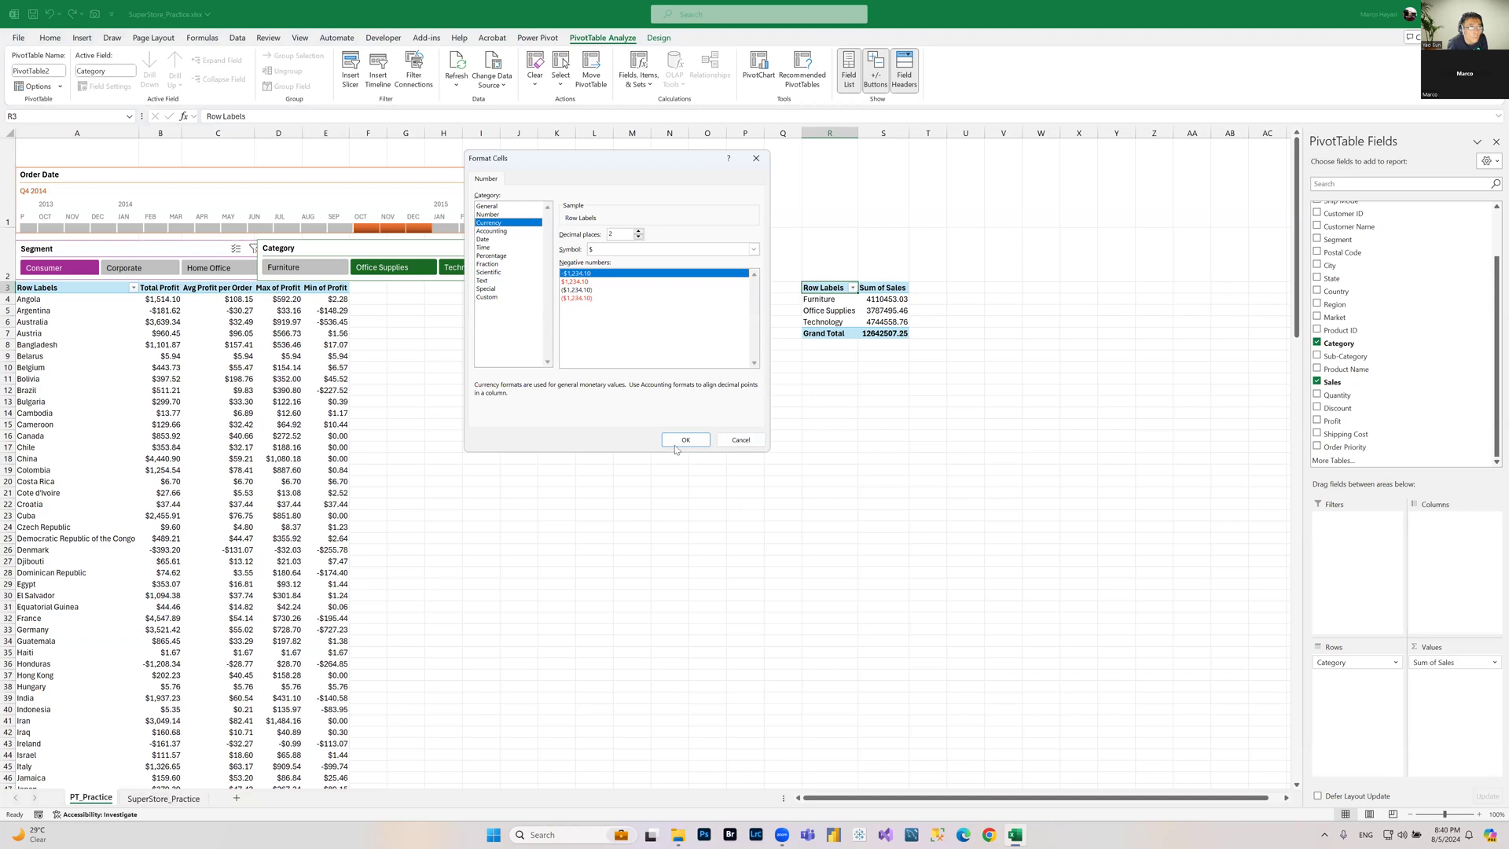
{"action": "left_click", "coordinate": [694, 441]}
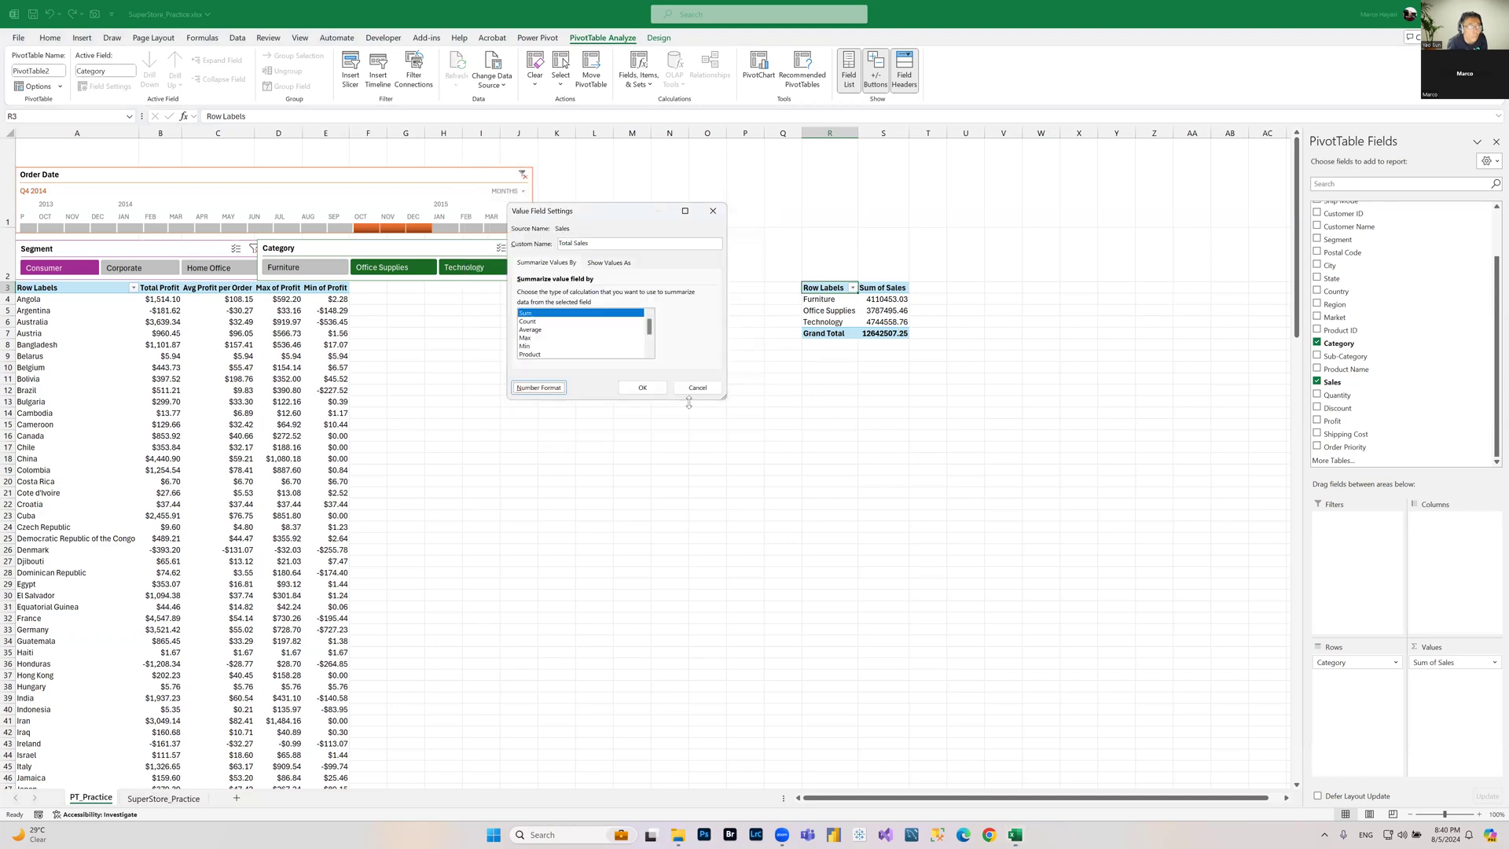
{"action": "left_click", "coordinate": [643, 390]}
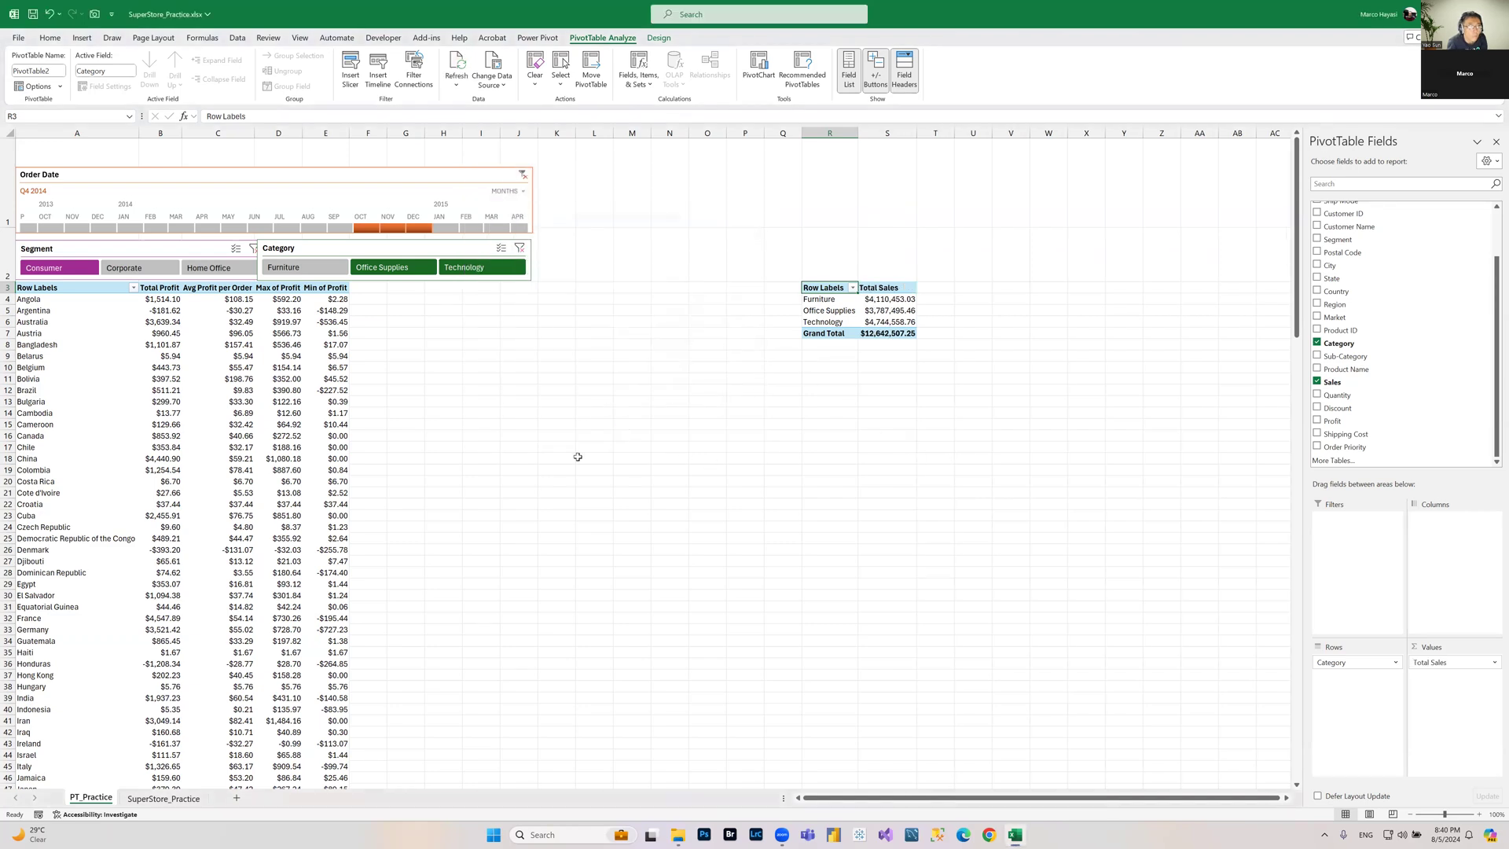
{"action": "left_click", "coordinate": [886, 321]}
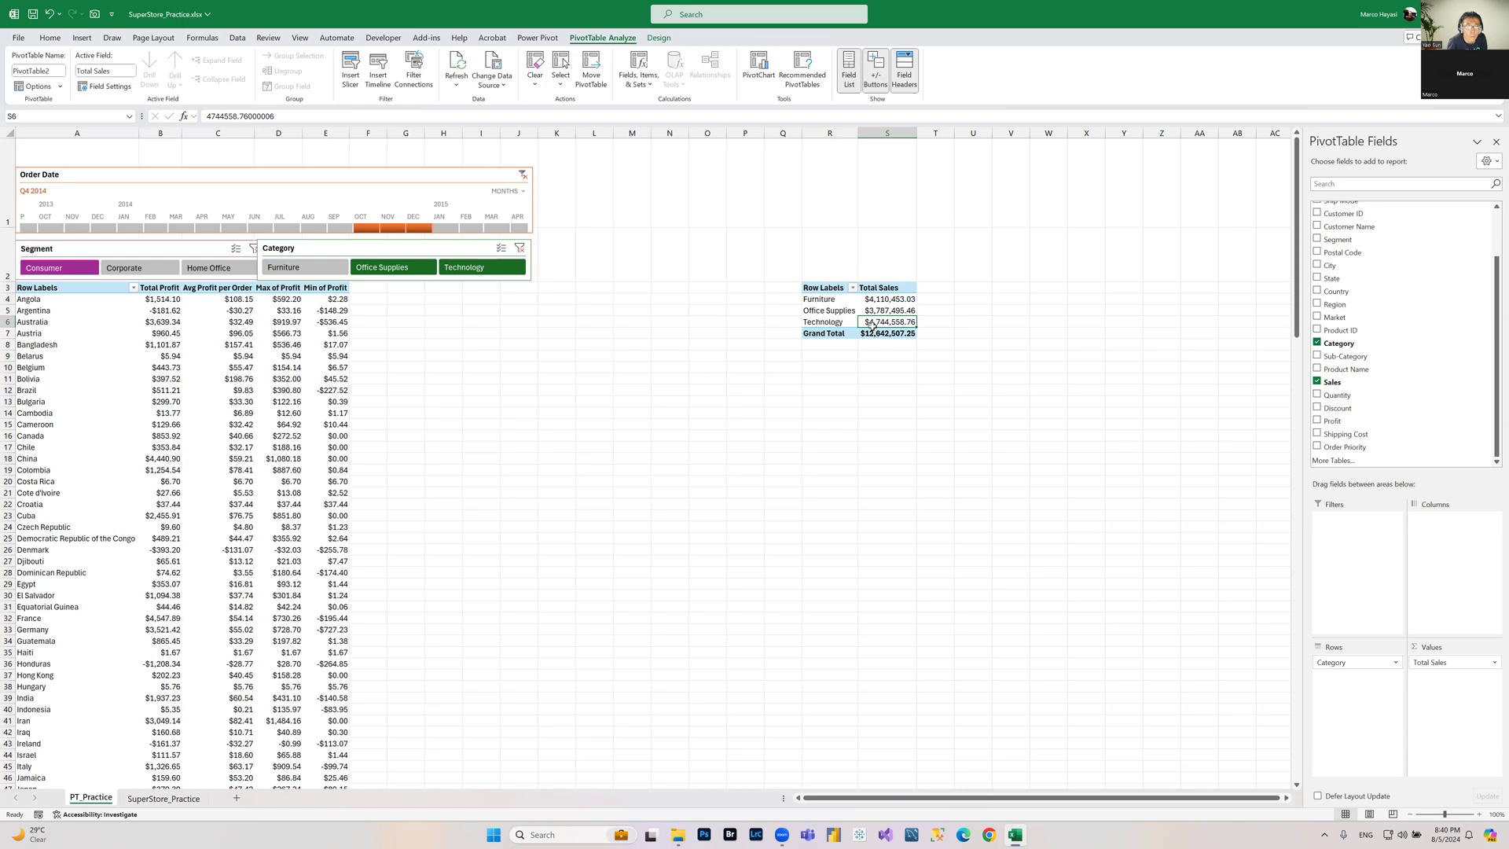
{"action": "mouse_move", "coordinate": [864, 318]}
{"action": "left_click", "coordinate": [894, 300]}
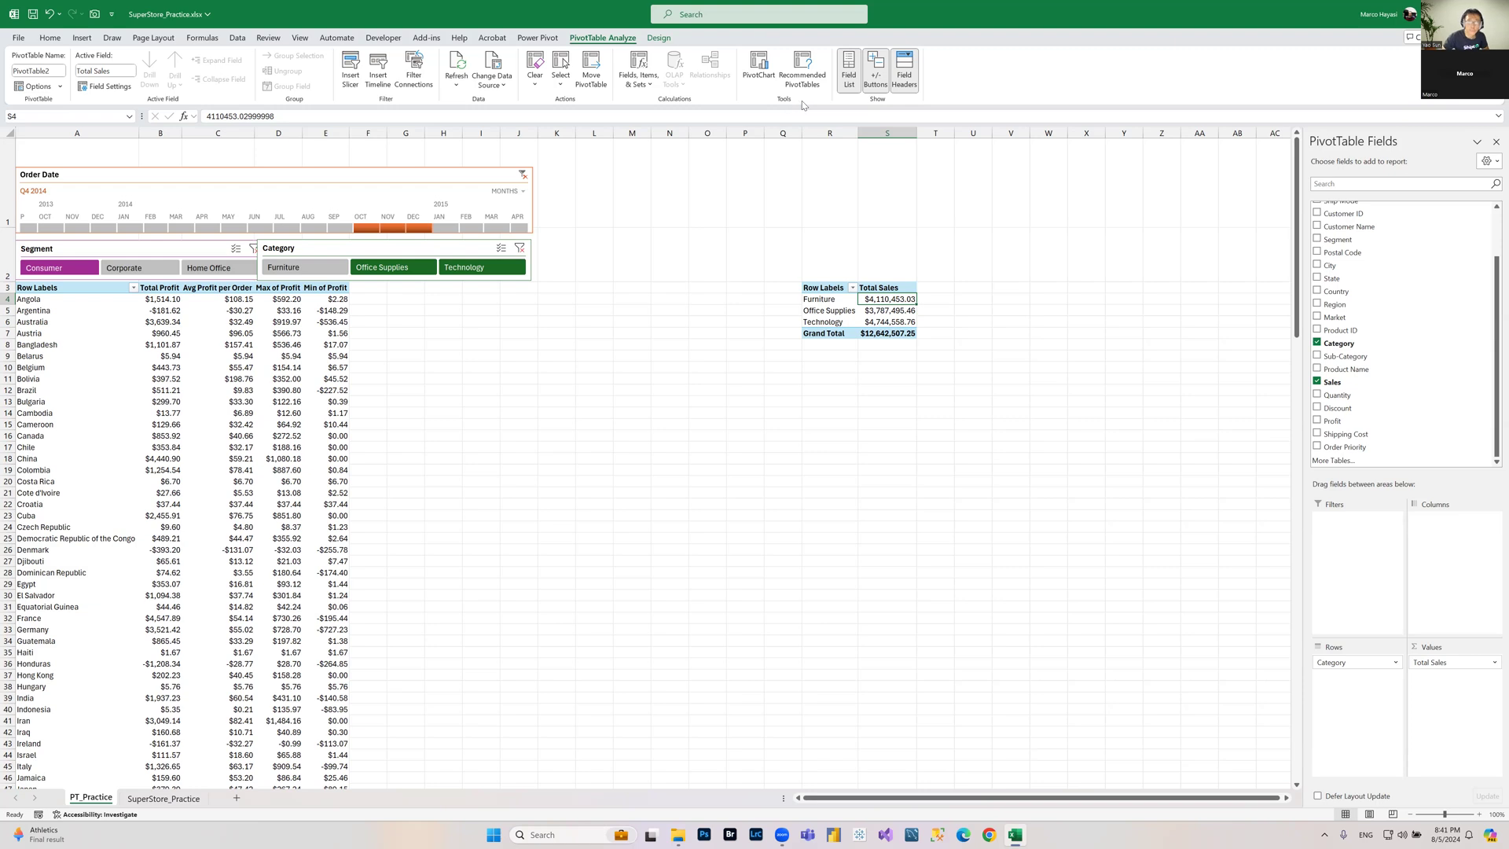
{"action": "left_click", "coordinate": [760, 74]}
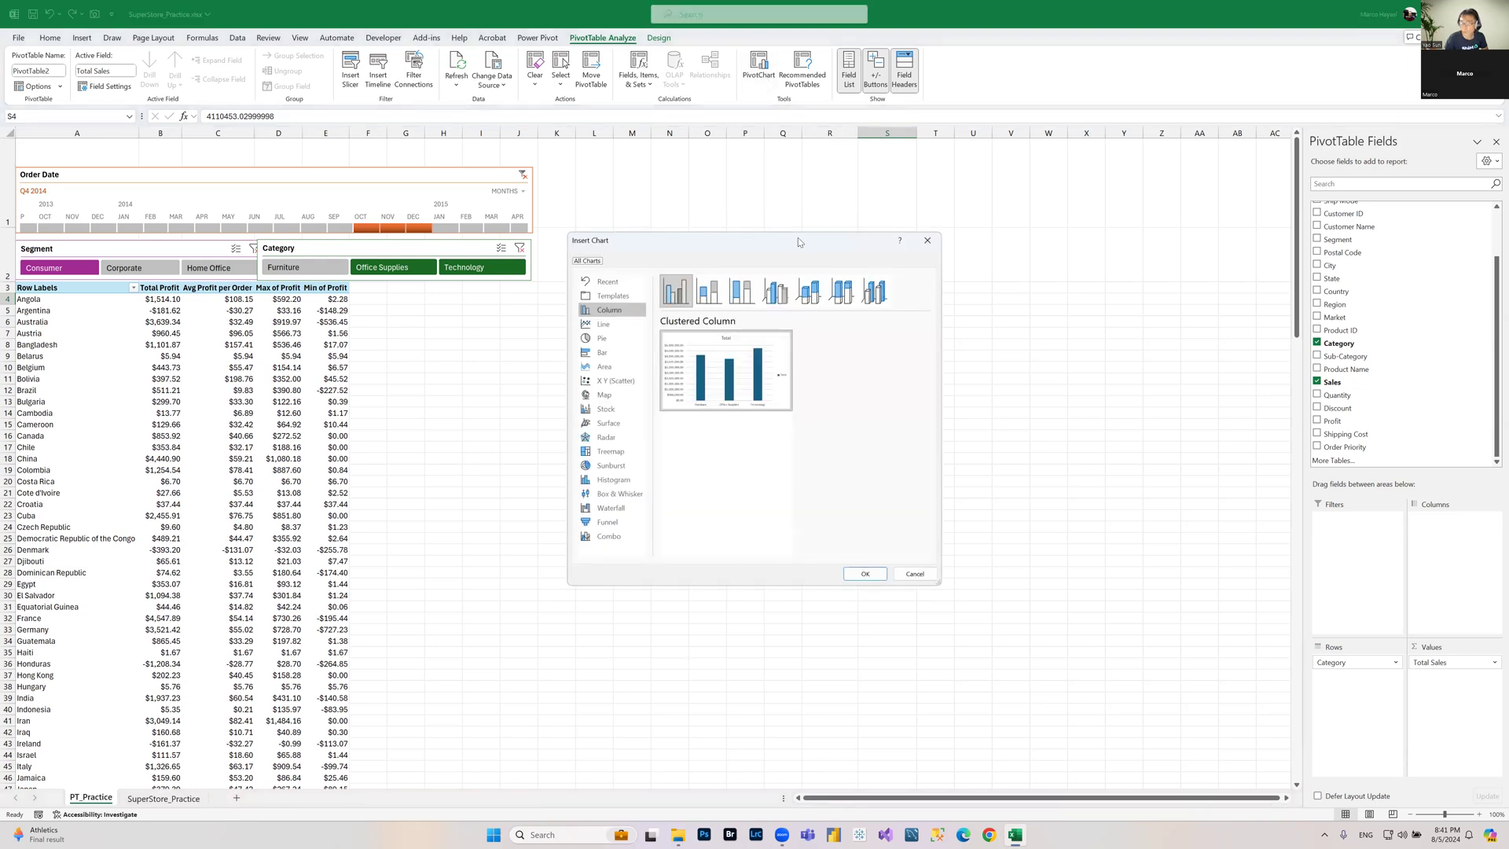
{"action": "left_click_drag", "start_coordinate": [800, 239], "coordinate": [695, 368]}
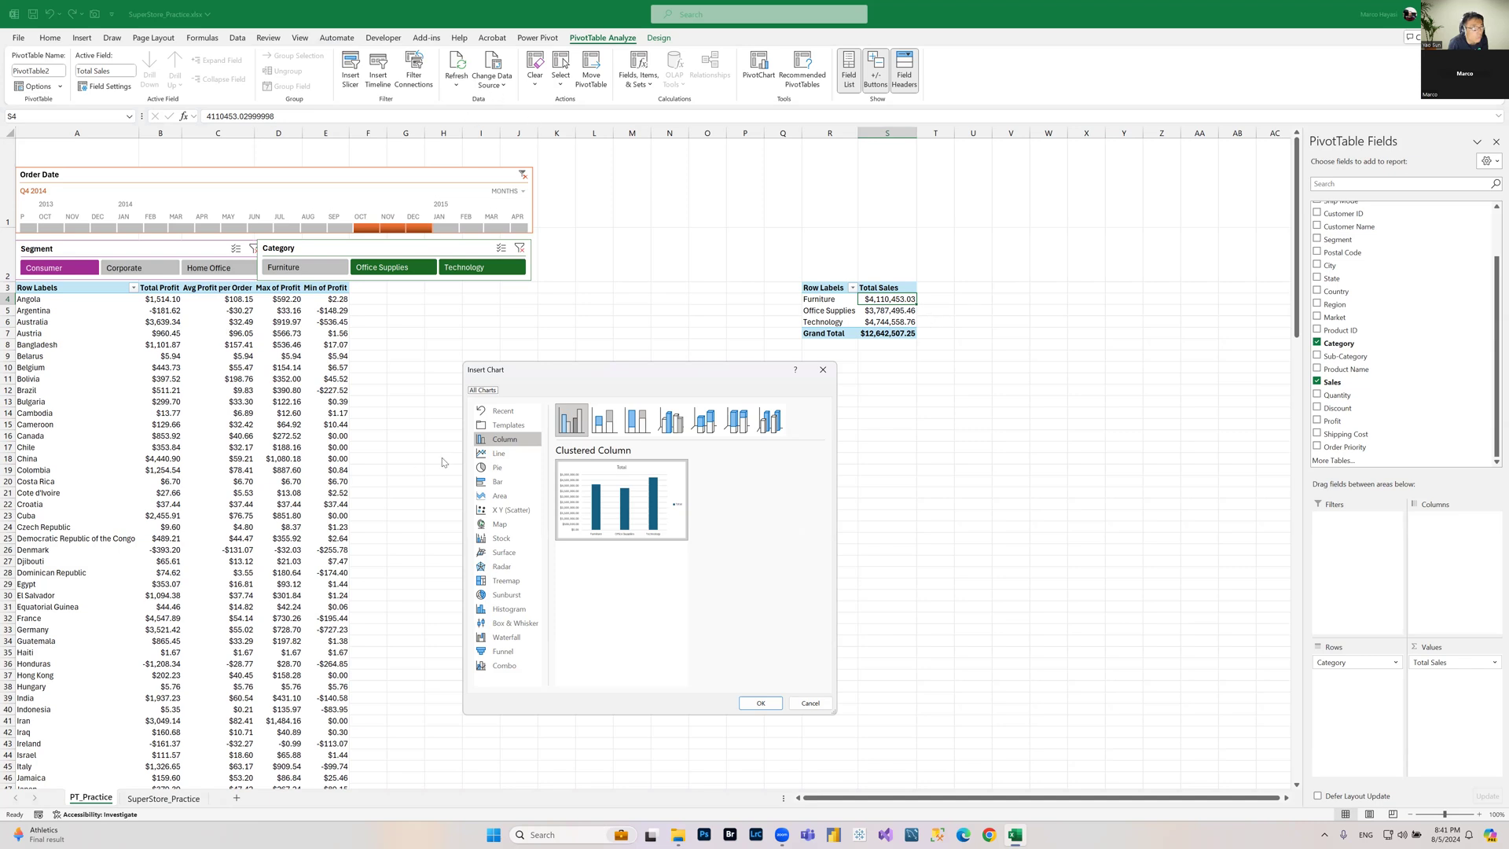
{"action": "left_click", "coordinate": [810, 703]}
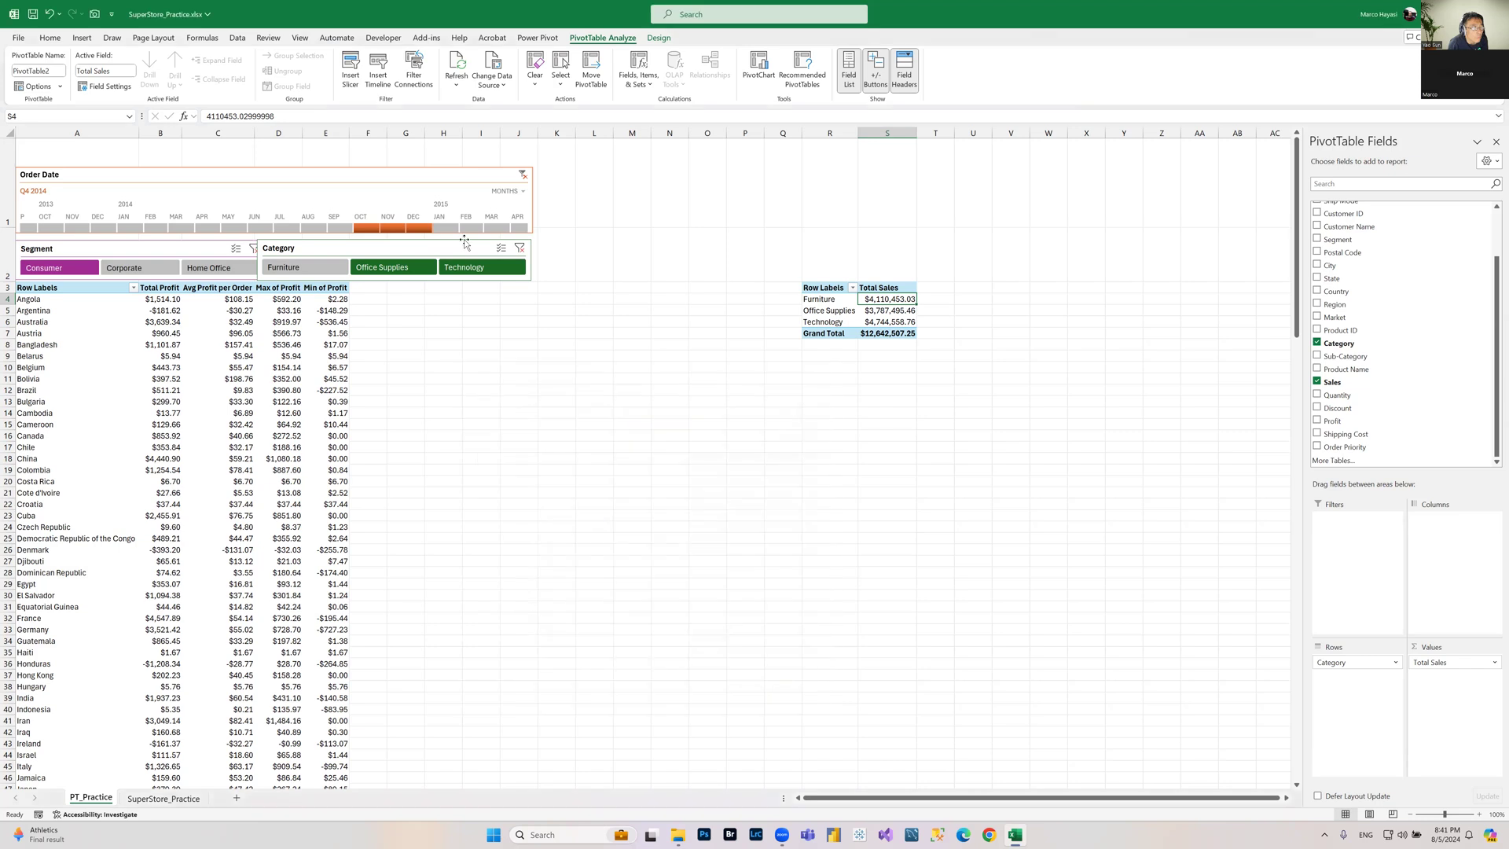
Step: Browse the SuperStore_Practice data down to its last record and return to the PT_Practice sheet
{"action": "left_click", "coordinate": [457, 80]}
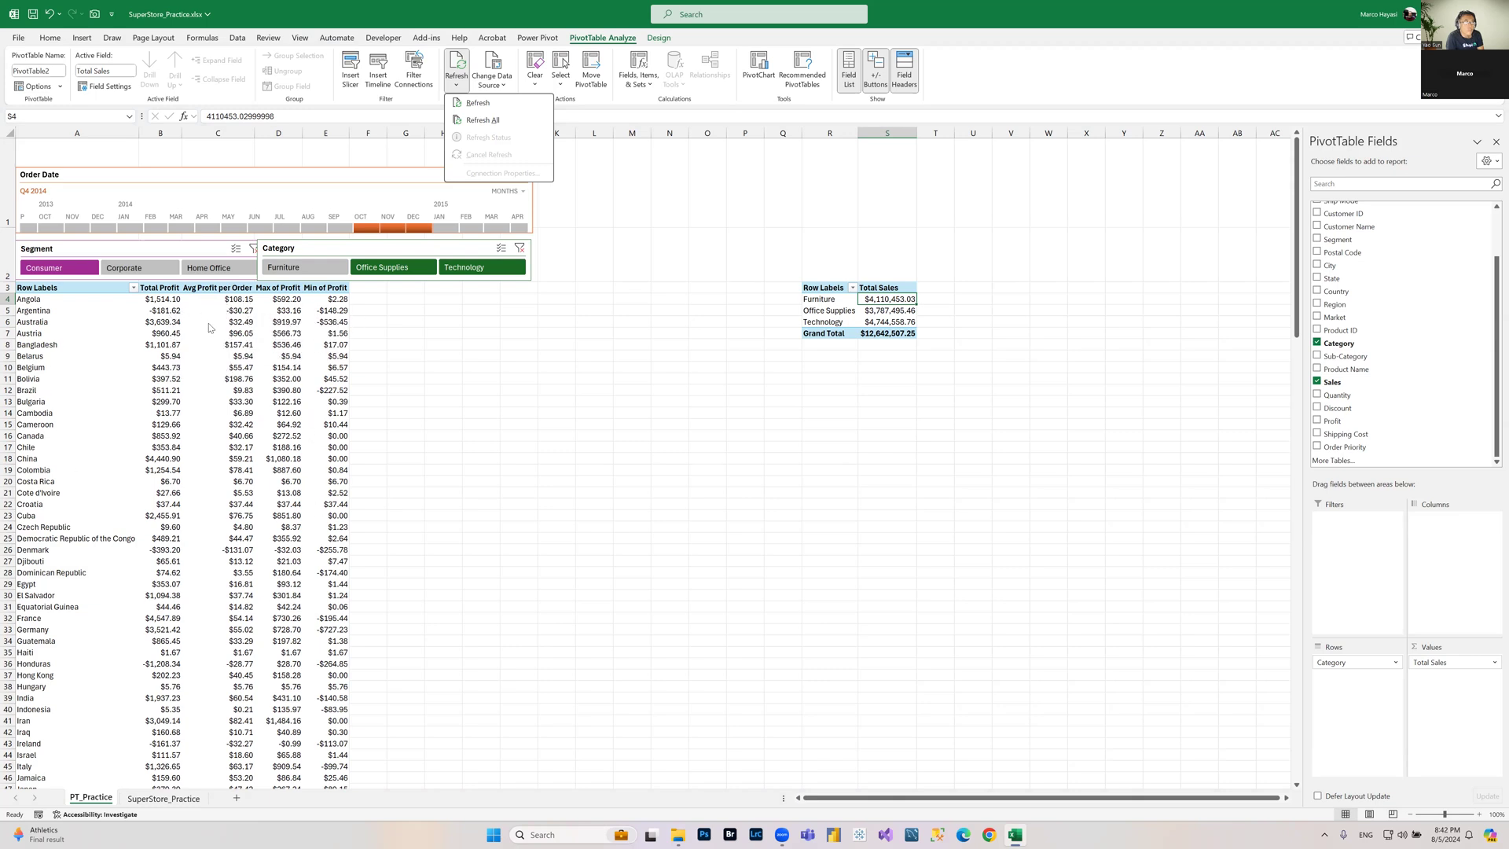
{"action": "left_click", "coordinate": [832, 315]}
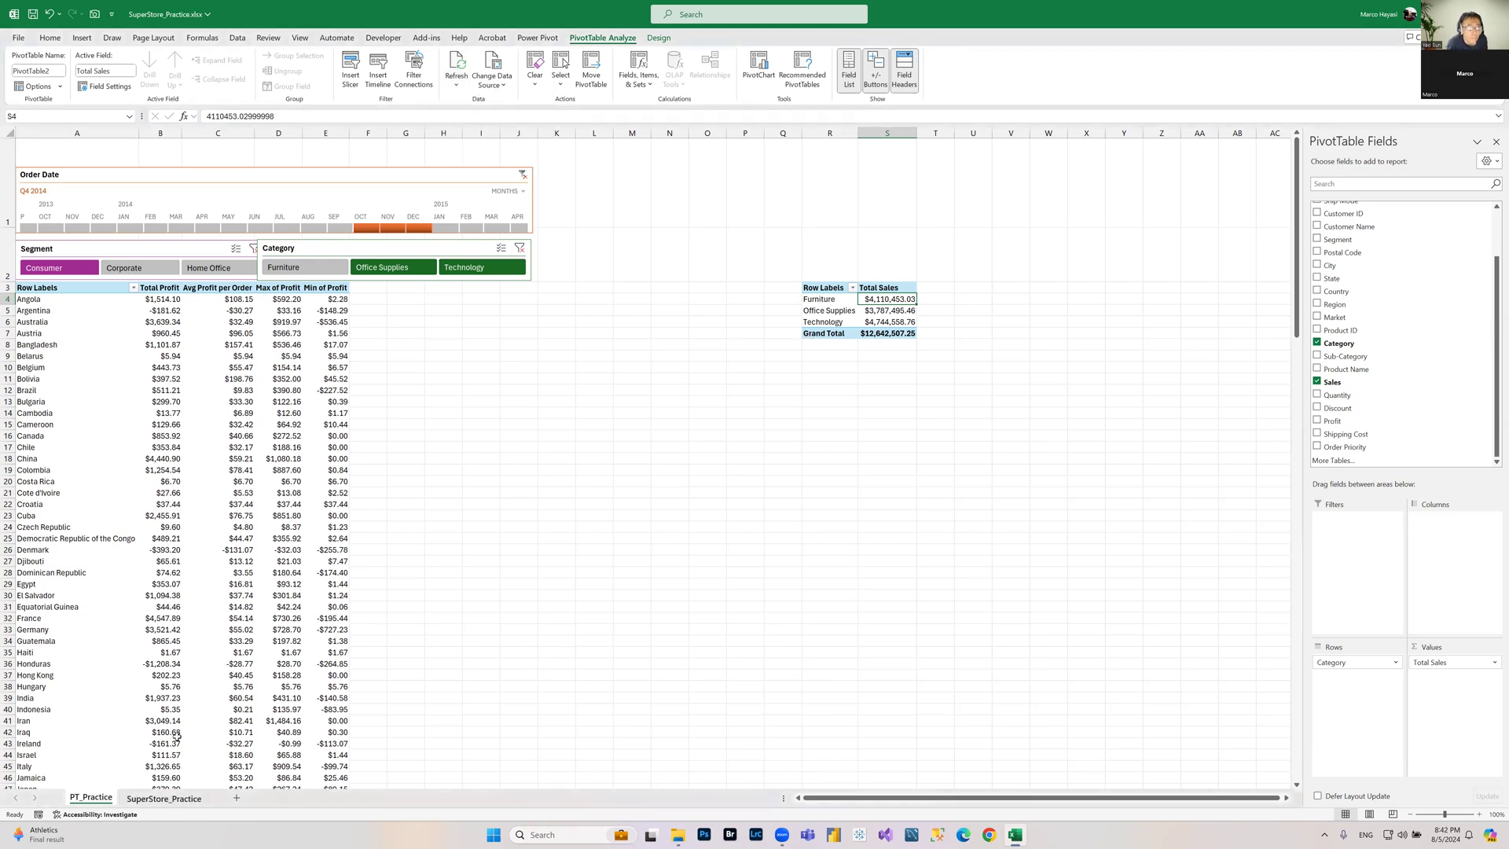
{"action": "key", "text": "ctrl+Page_Down"}
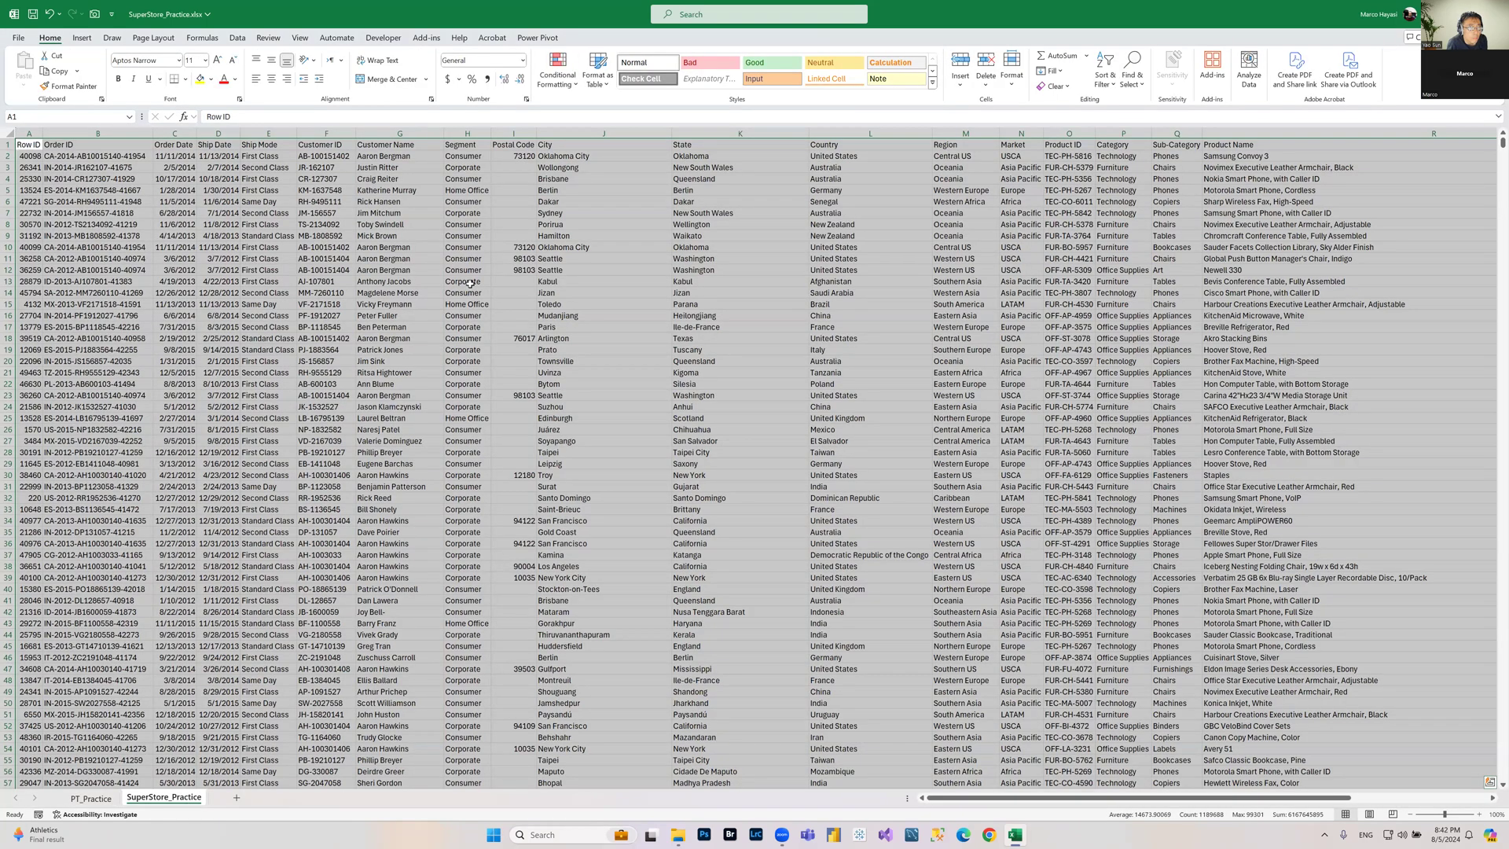
{"action": "left_click", "coordinate": [470, 283]}
{"action": "scroll", "coordinate": [113, 631], "scroll_direction": "down", "scroll_amount": 1}
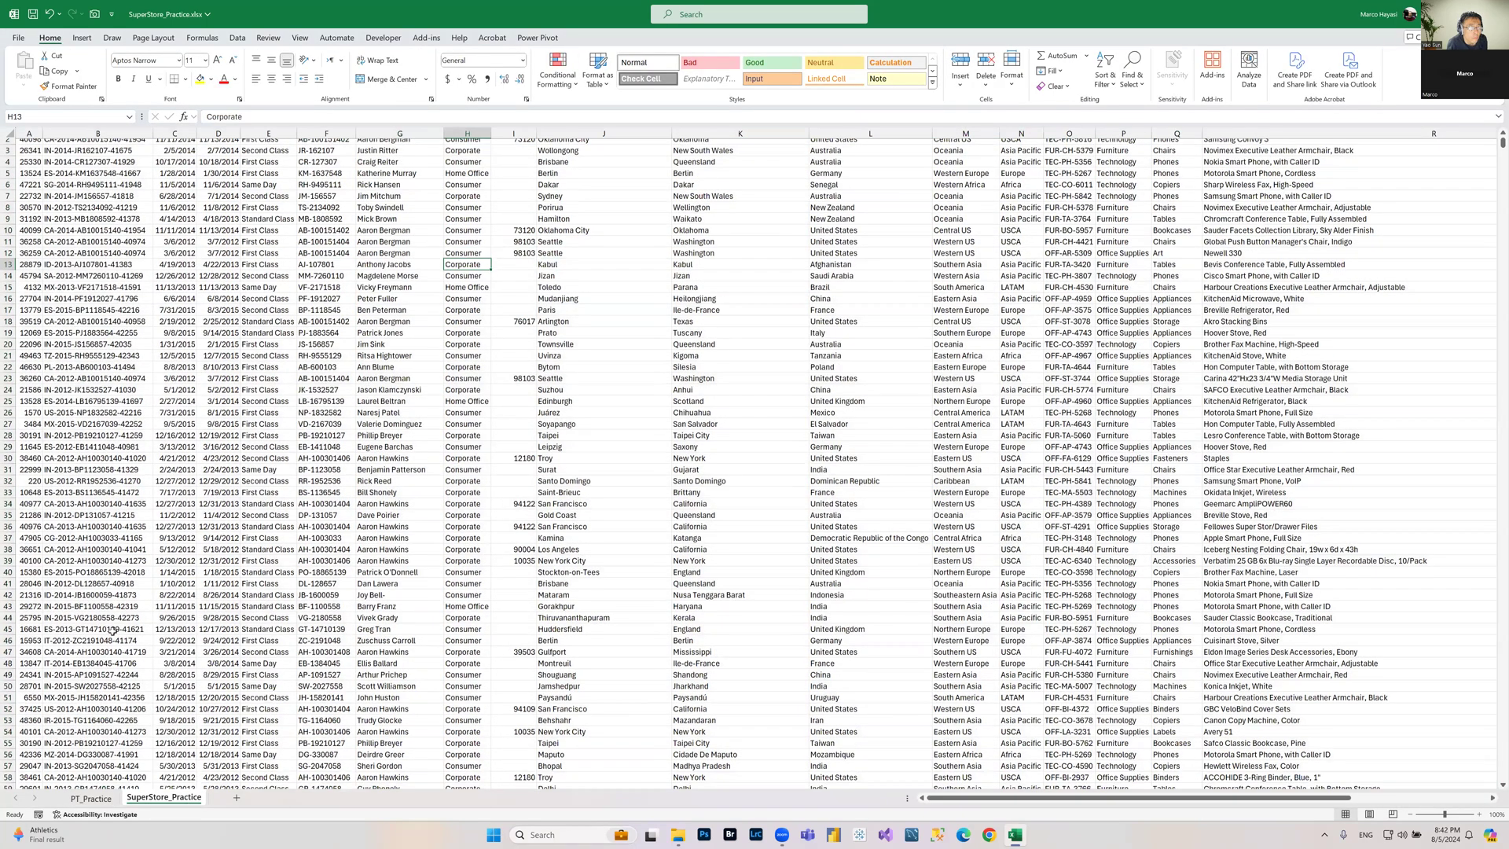
{"action": "scroll", "coordinate": [112, 631], "scroll_direction": "down", "scroll_amount": 20}
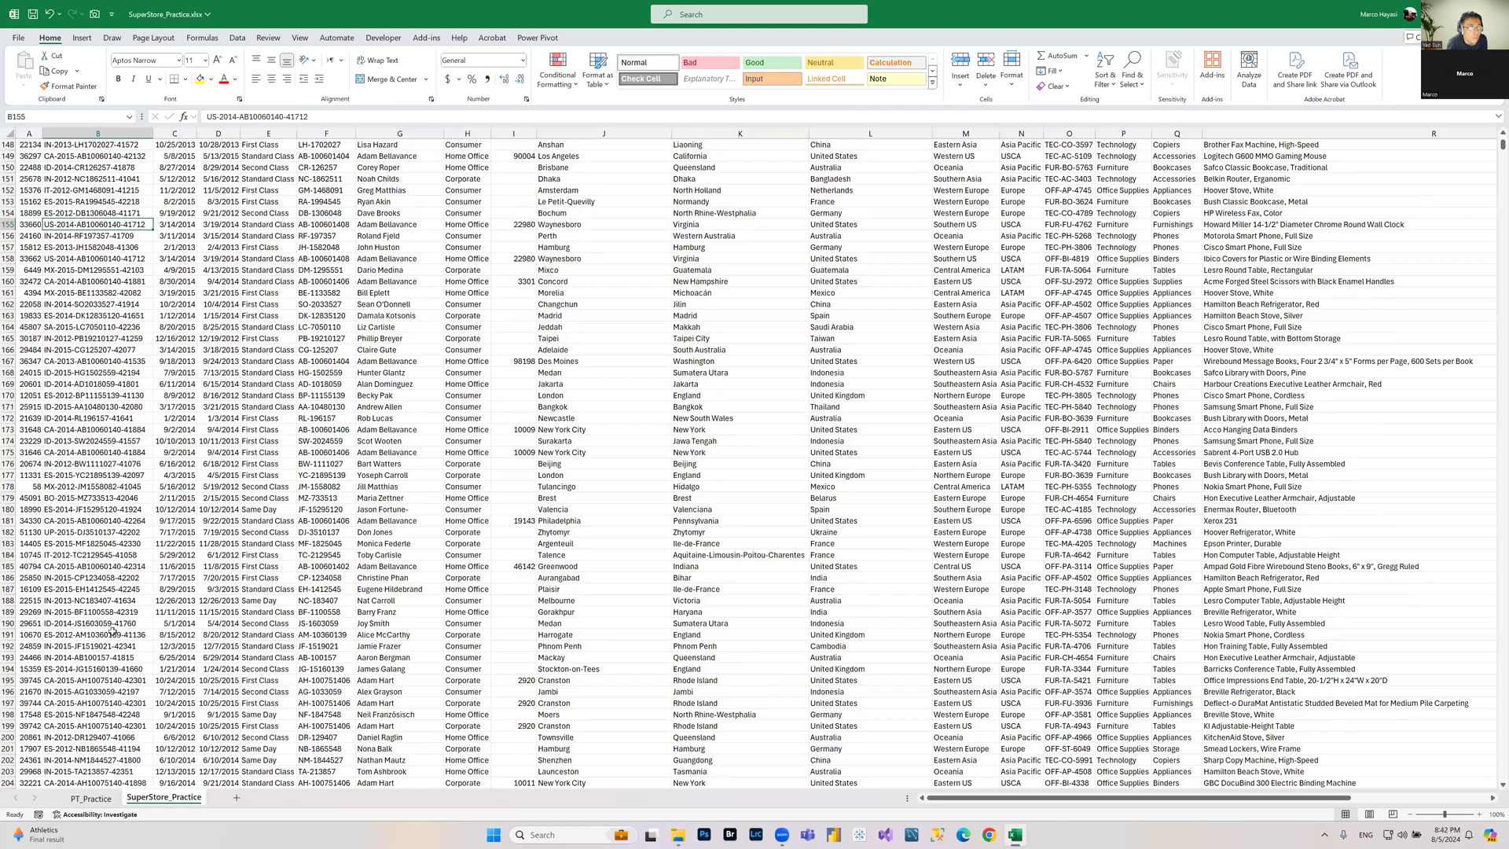
{"action": "scroll", "coordinate": [112, 632], "scroll_direction": "down", "scroll_amount": 20}
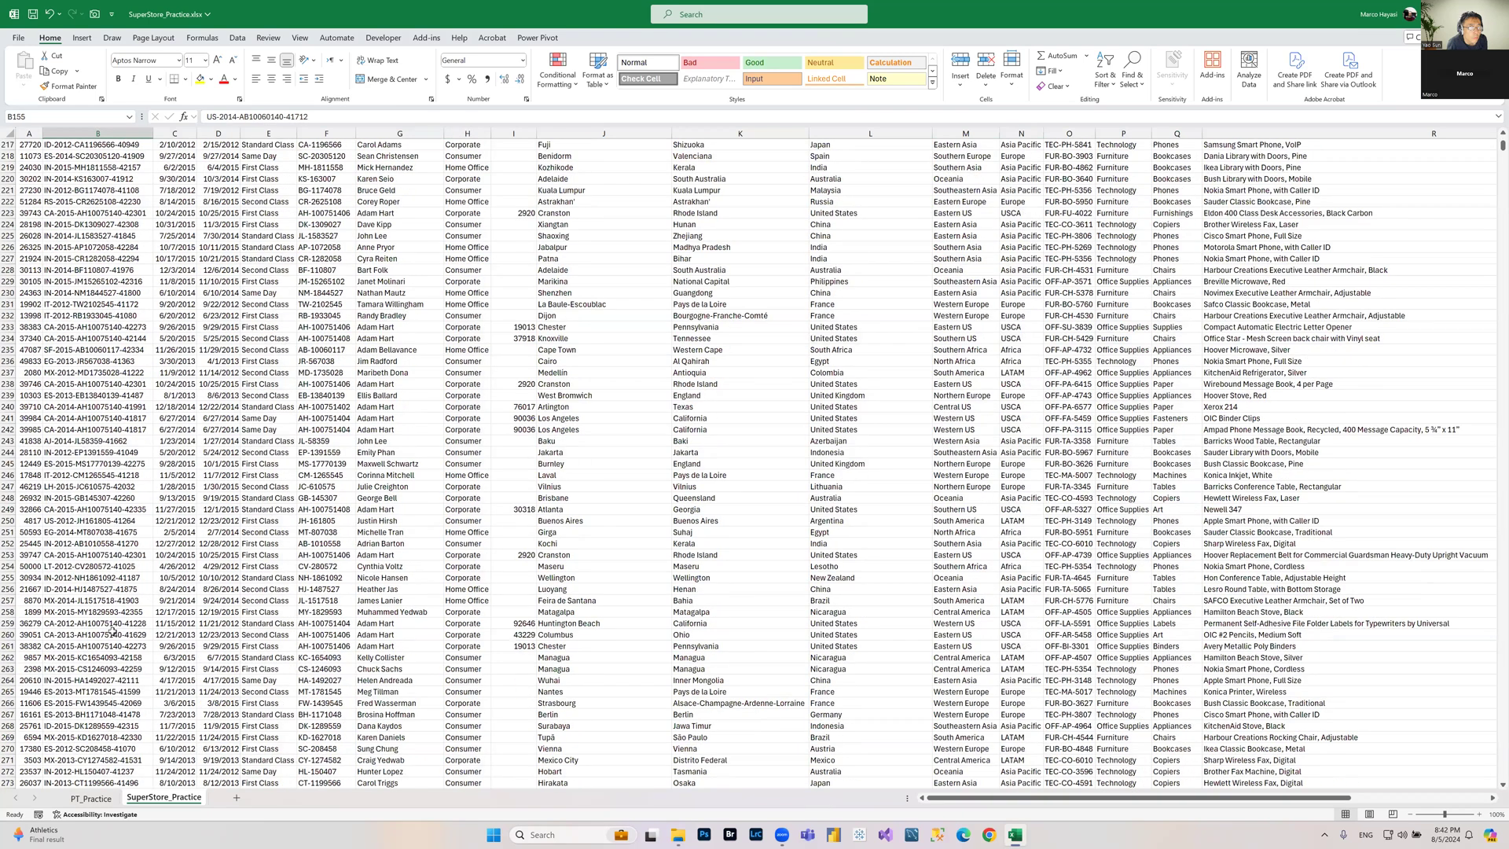
{"action": "key", "text": "ctrl+Down"}
{"action": "key", "text": "Left"}
{"action": "key", "text": "Down"}
{"action": "key", "text": "Up"}
{"action": "key", "text": "Up"}
{"action": "key", "text": "Up"}
{"action": "key", "text": "Up"}
{"action": "key", "text": "Right"}
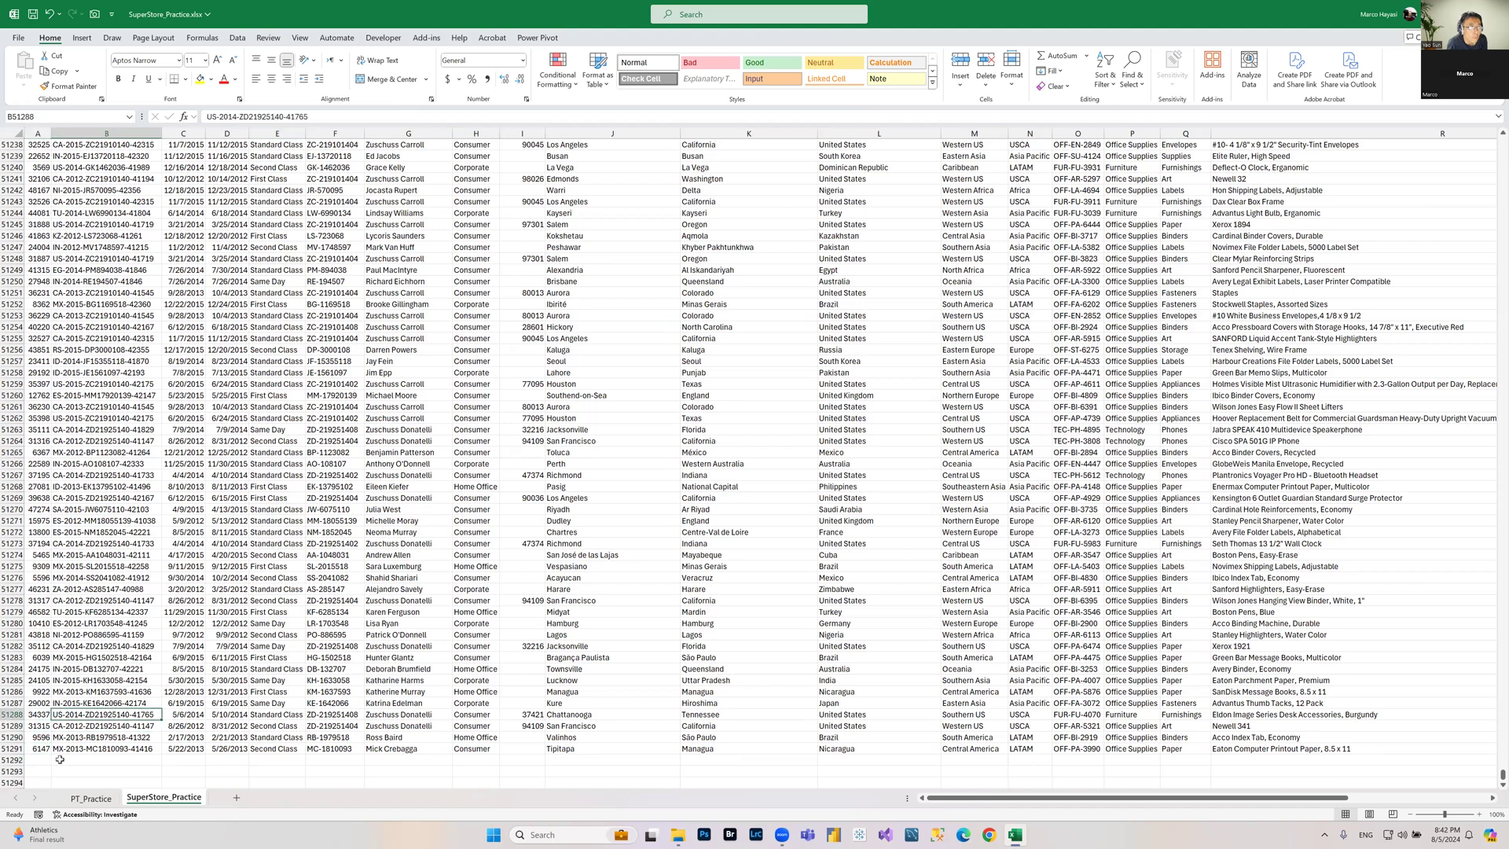
{"action": "left_click", "coordinate": [91, 798]}
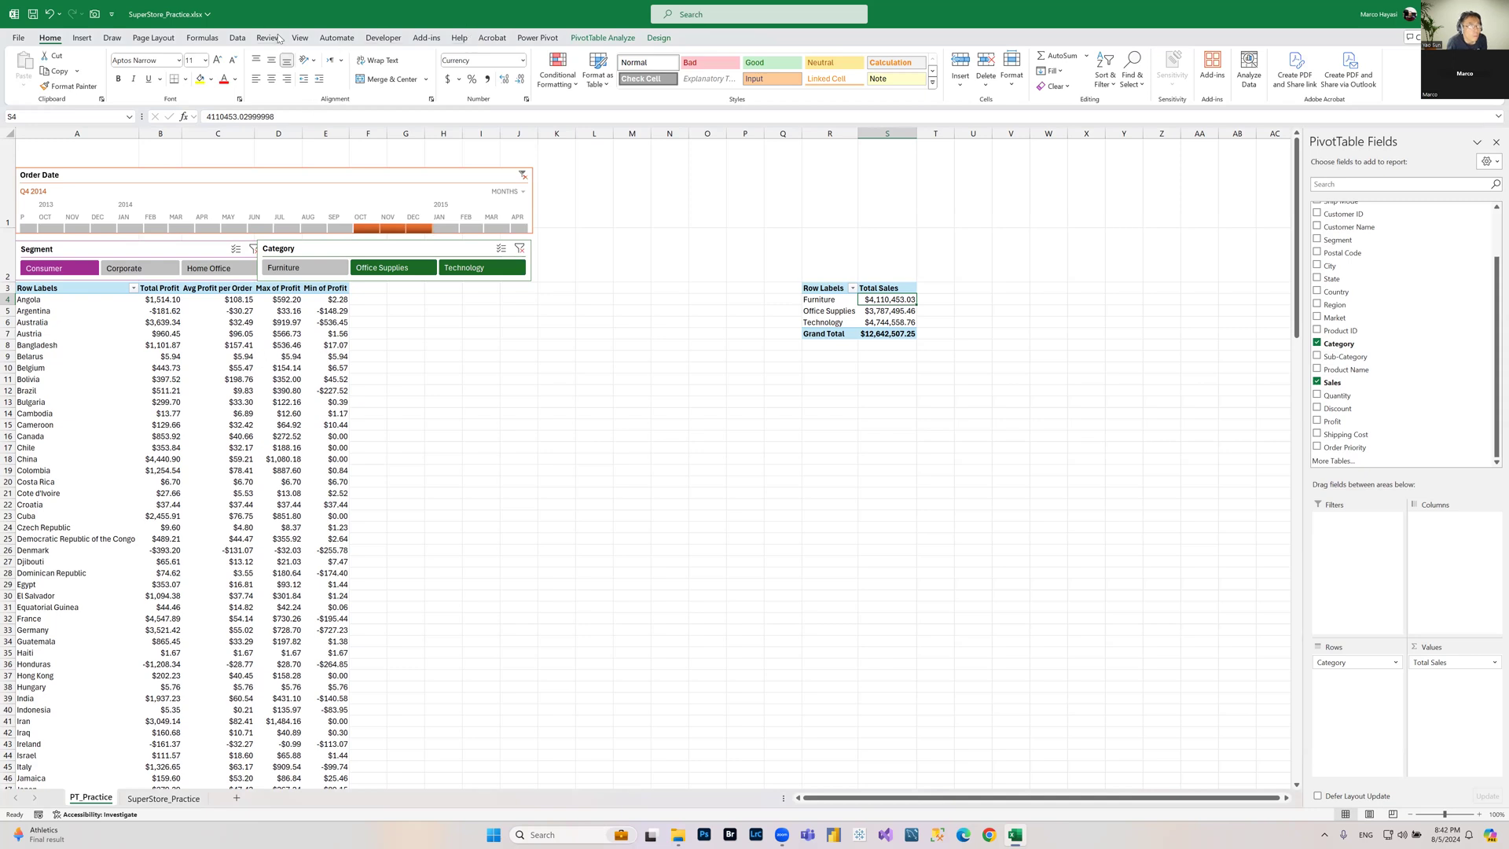
{"action": "left_click", "coordinate": [237, 38]}
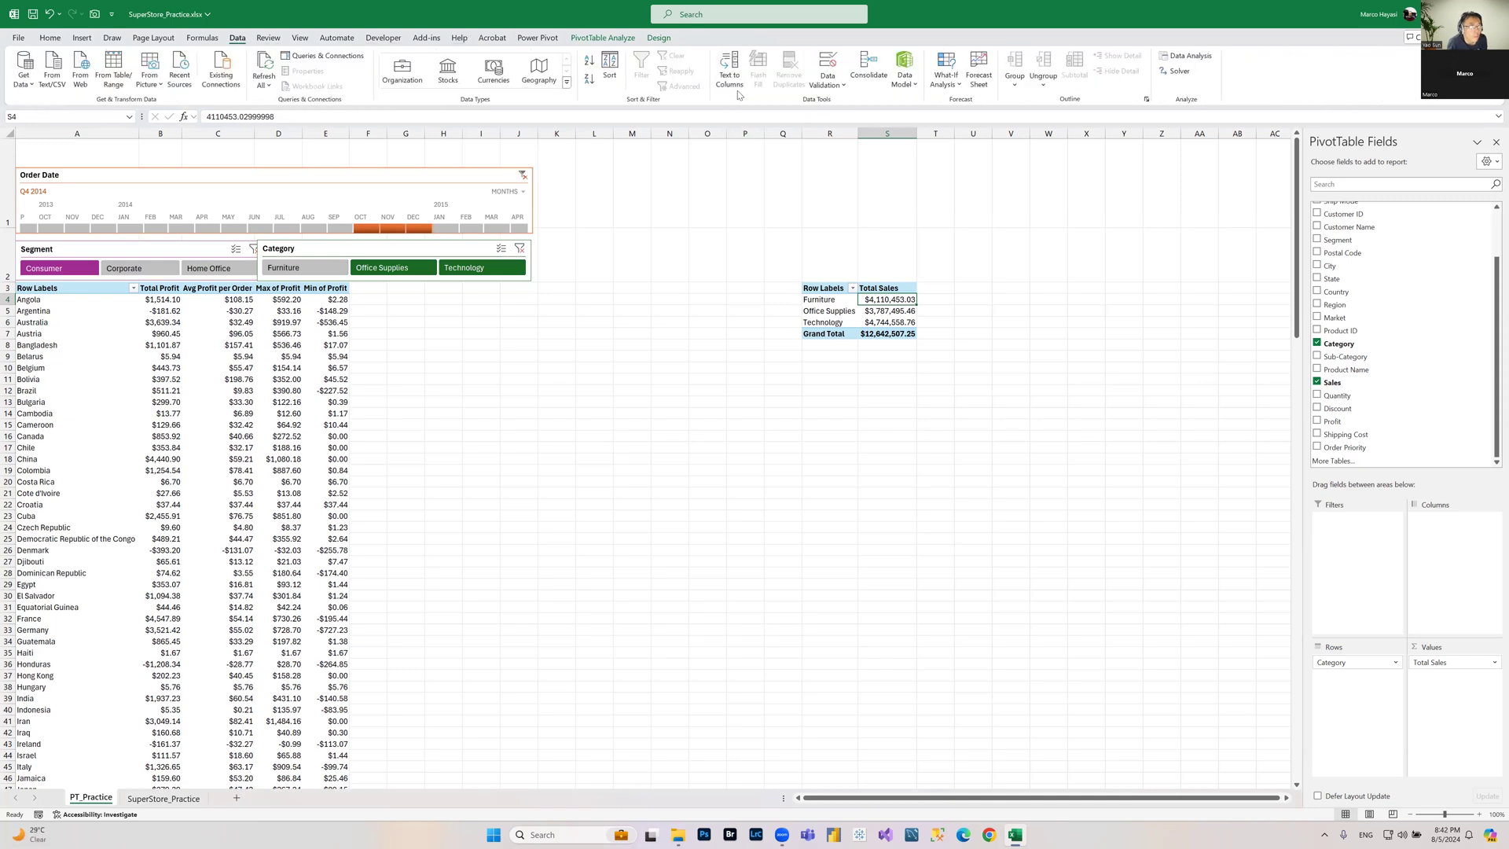
{"action": "left_click", "coordinate": [265, 85]}
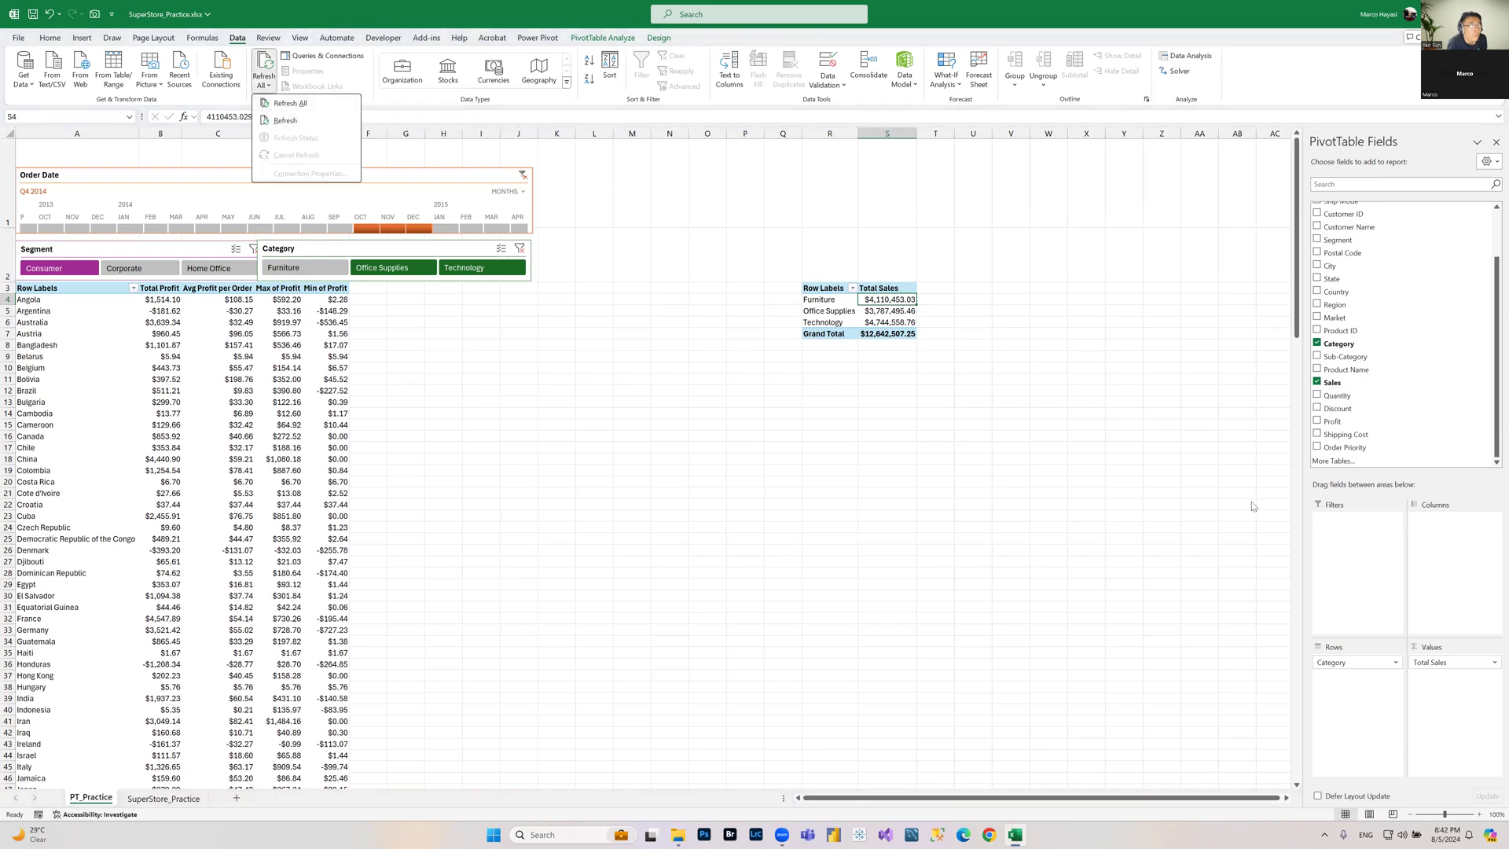
{"action": "left_click", "coordinate": [904, 324]}
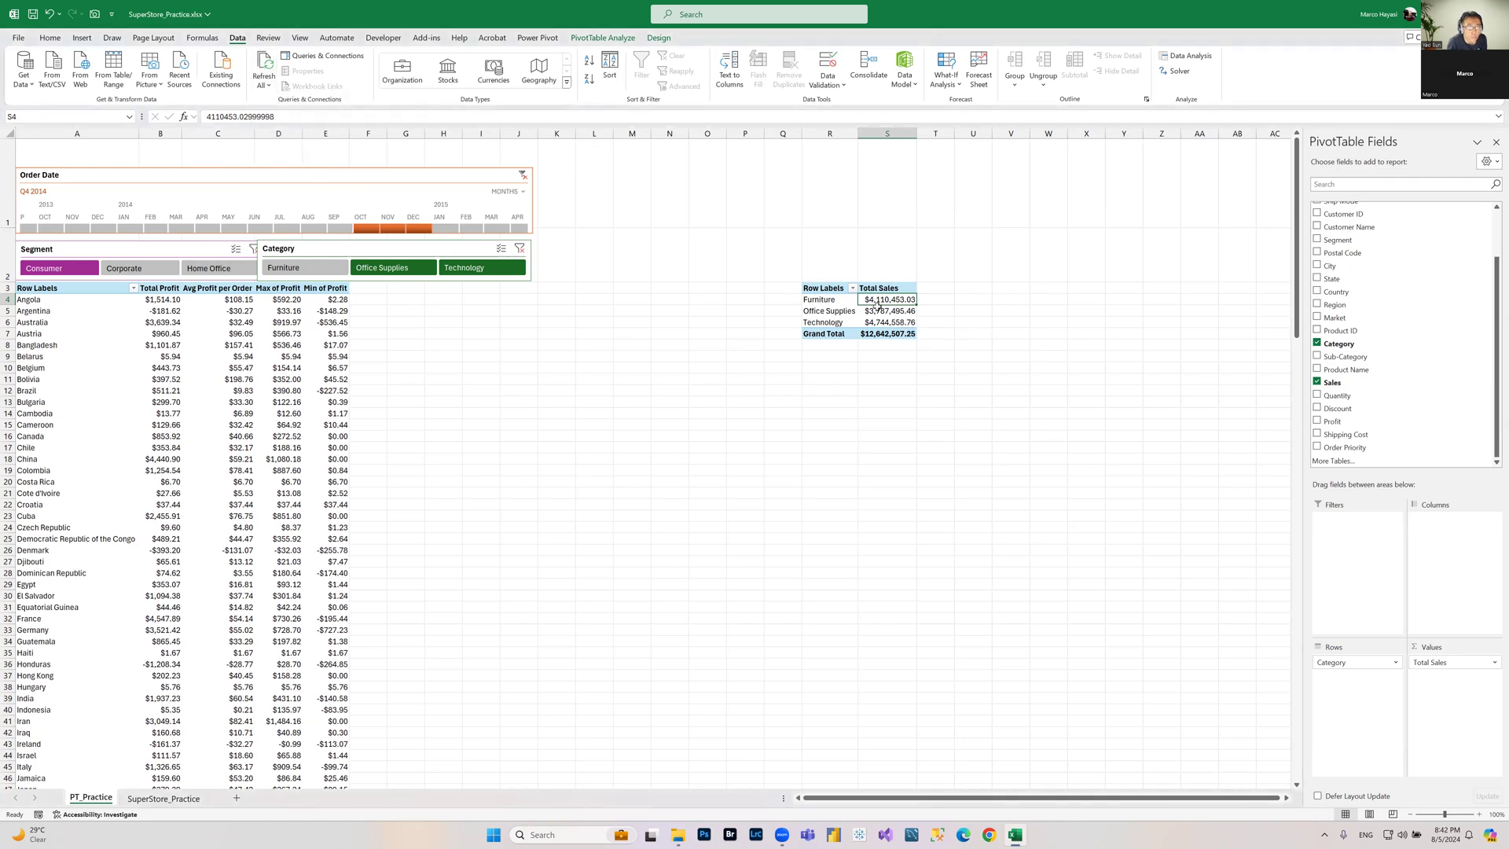
{"action": "mouse_move", "coordinate": [883, 309]}
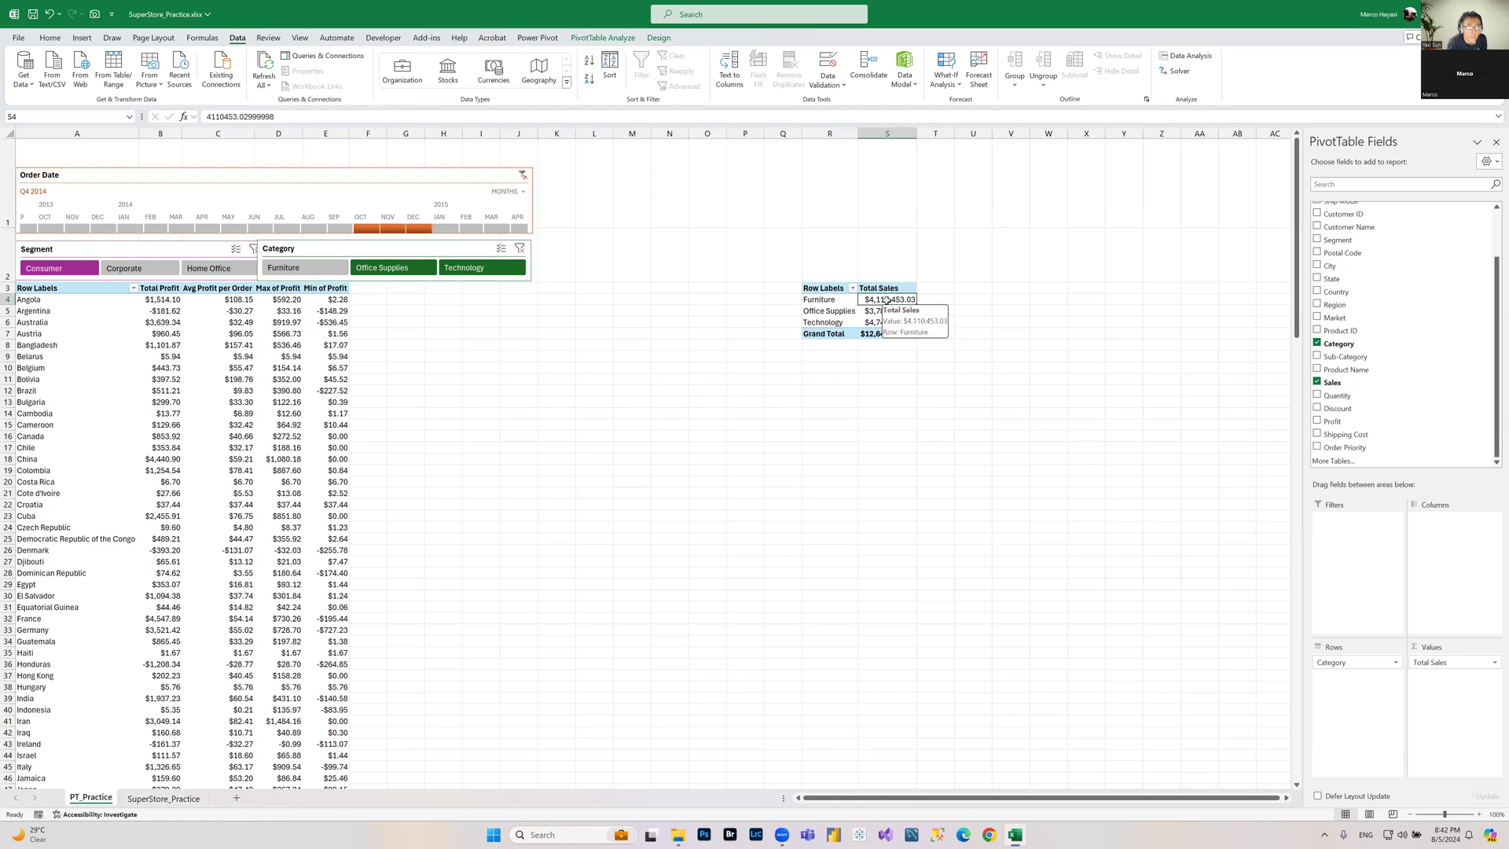
Step: Insert a 3-D Pie PivotChart from the Total Sales PivotTable and position it below the table
{"action": "left_click", "coordinate": [604, 38]}
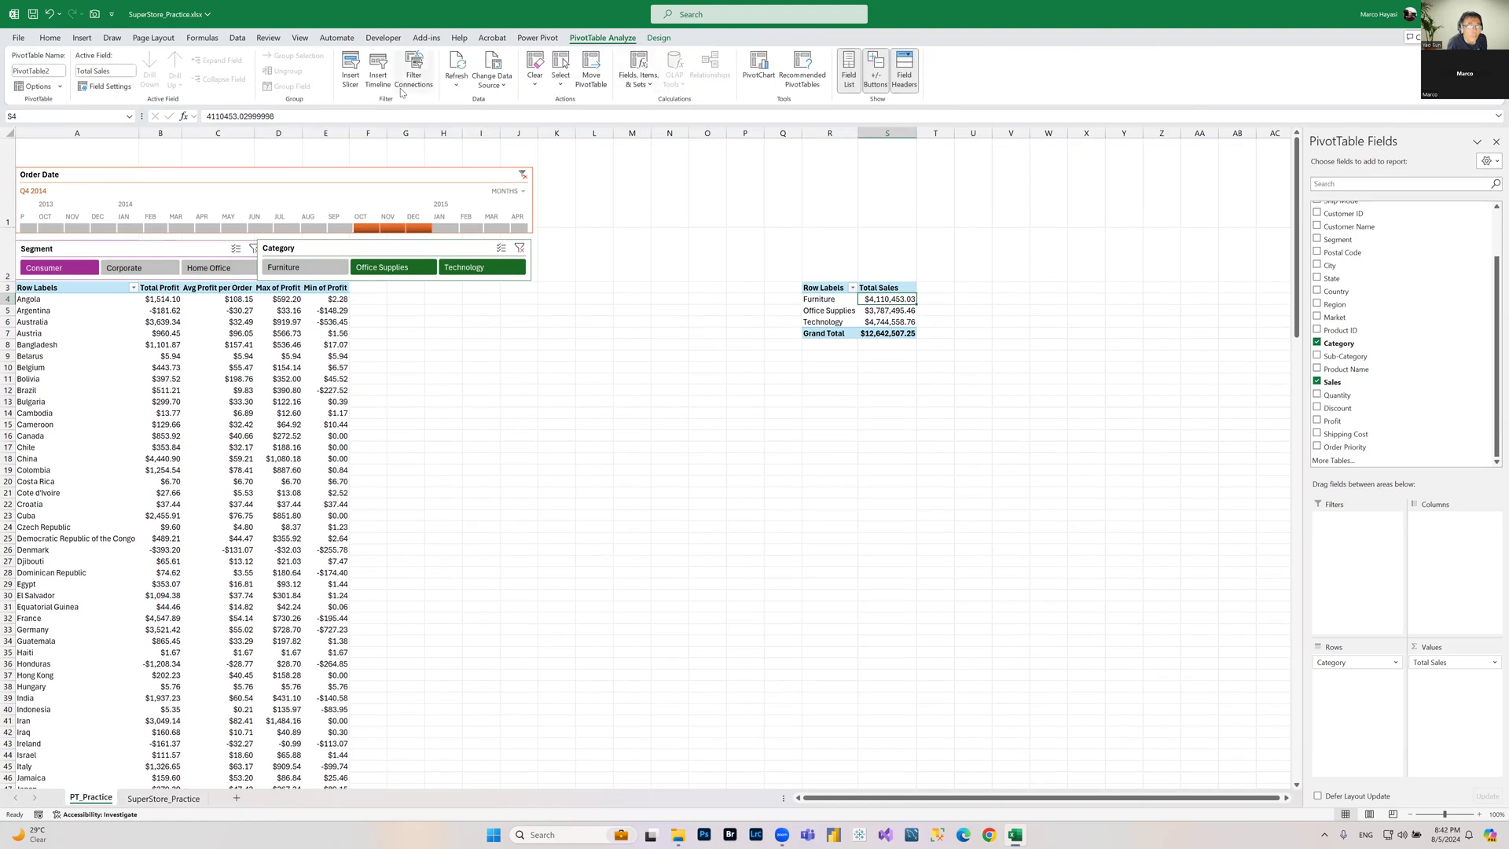
{"action": "left_click", "coordinate": [756, 75]}
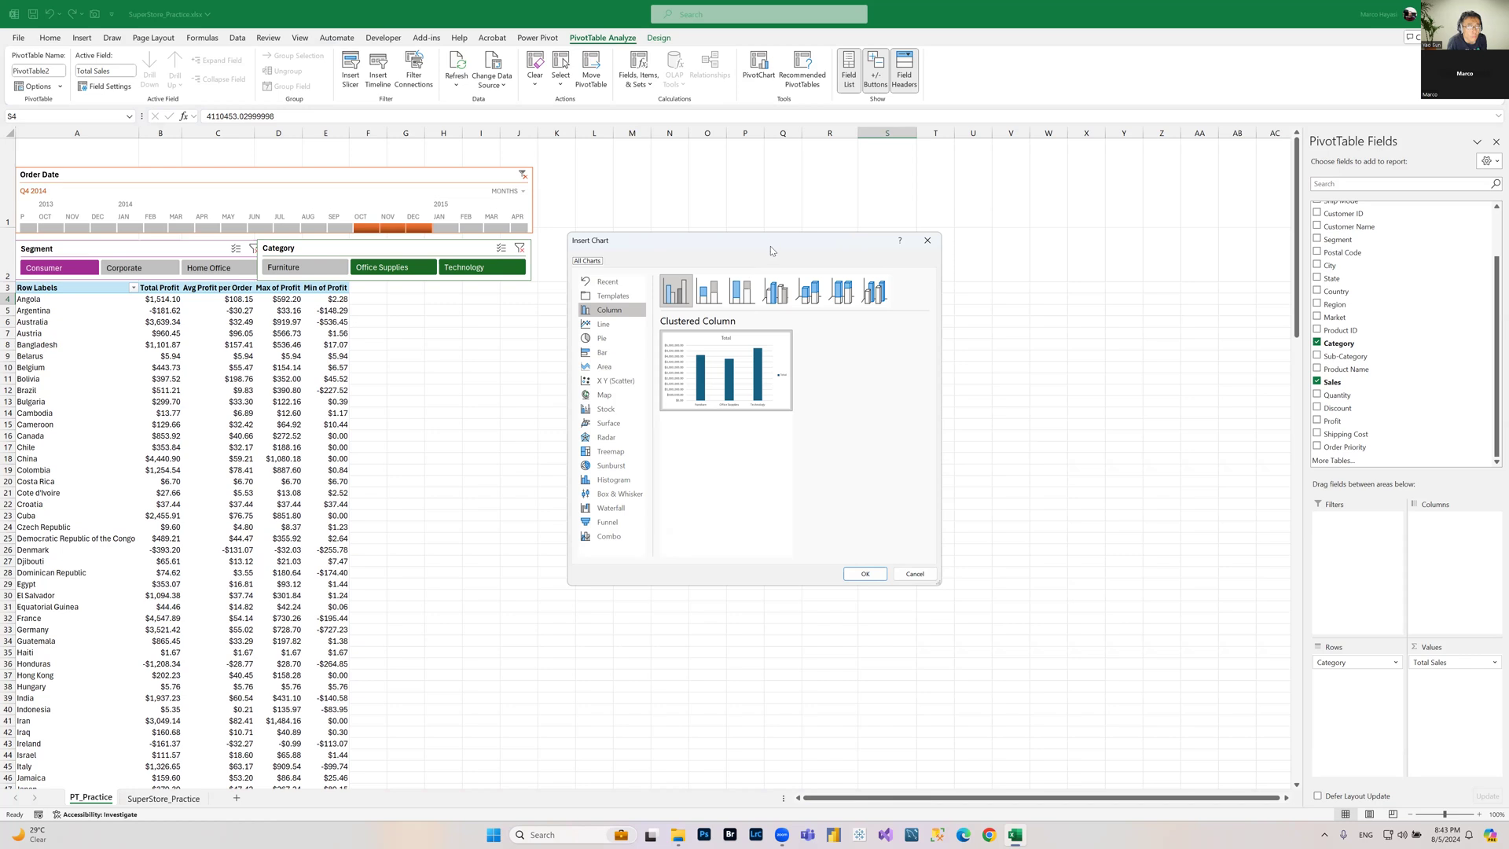
{"action": "left_click_drag", "start_coordinate": [770, 246], "coordinate": [829, 411]}
{"action": "left_click", "coordinate": [661, 502]}
{"action": "mouse_move", "coordinate": [757, 506]}
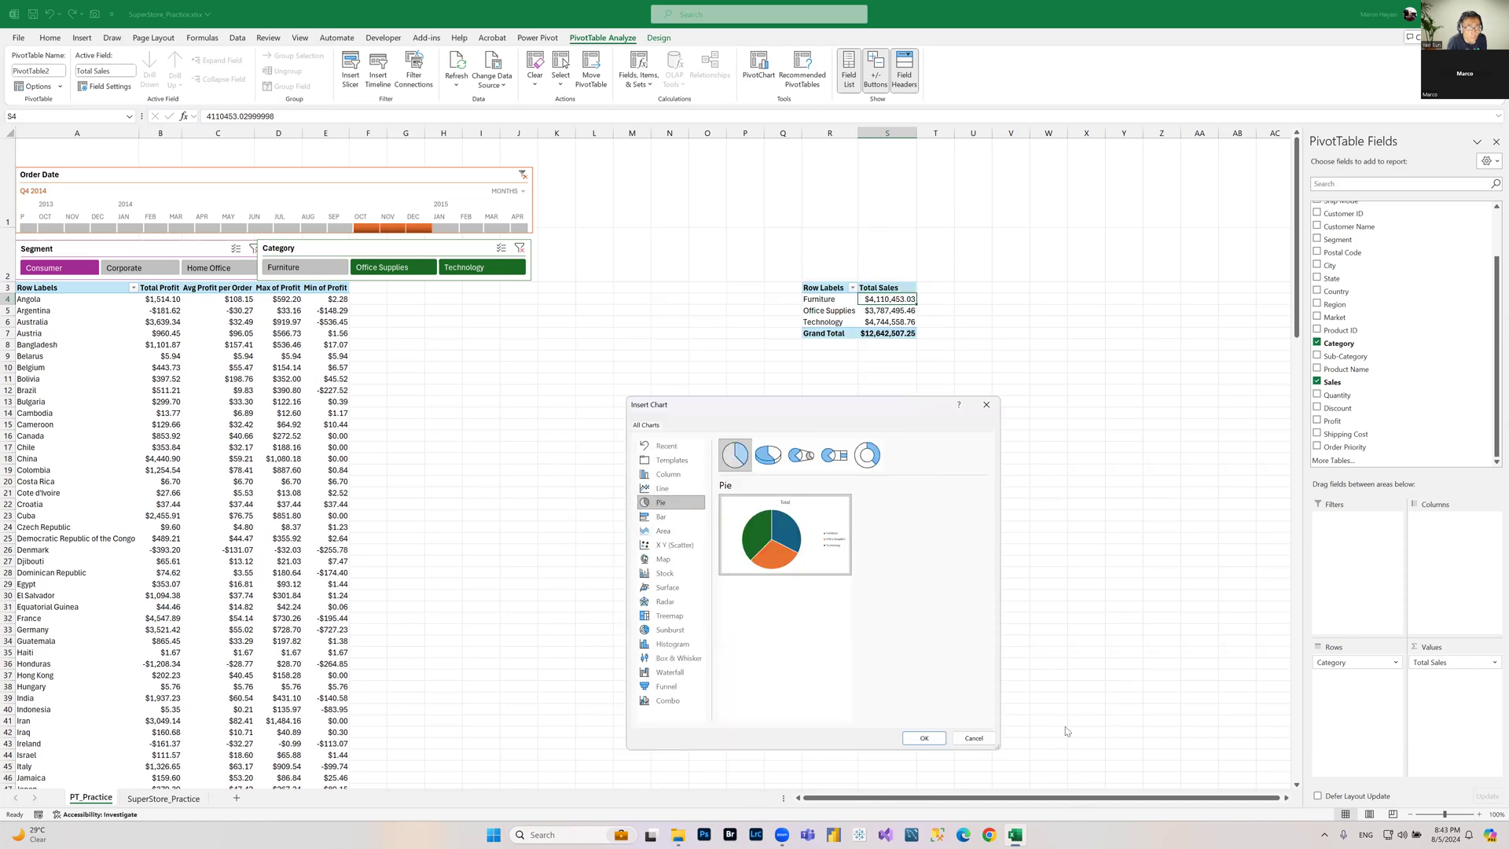
{"action": "left_click", "coordinate": [769, 457]}
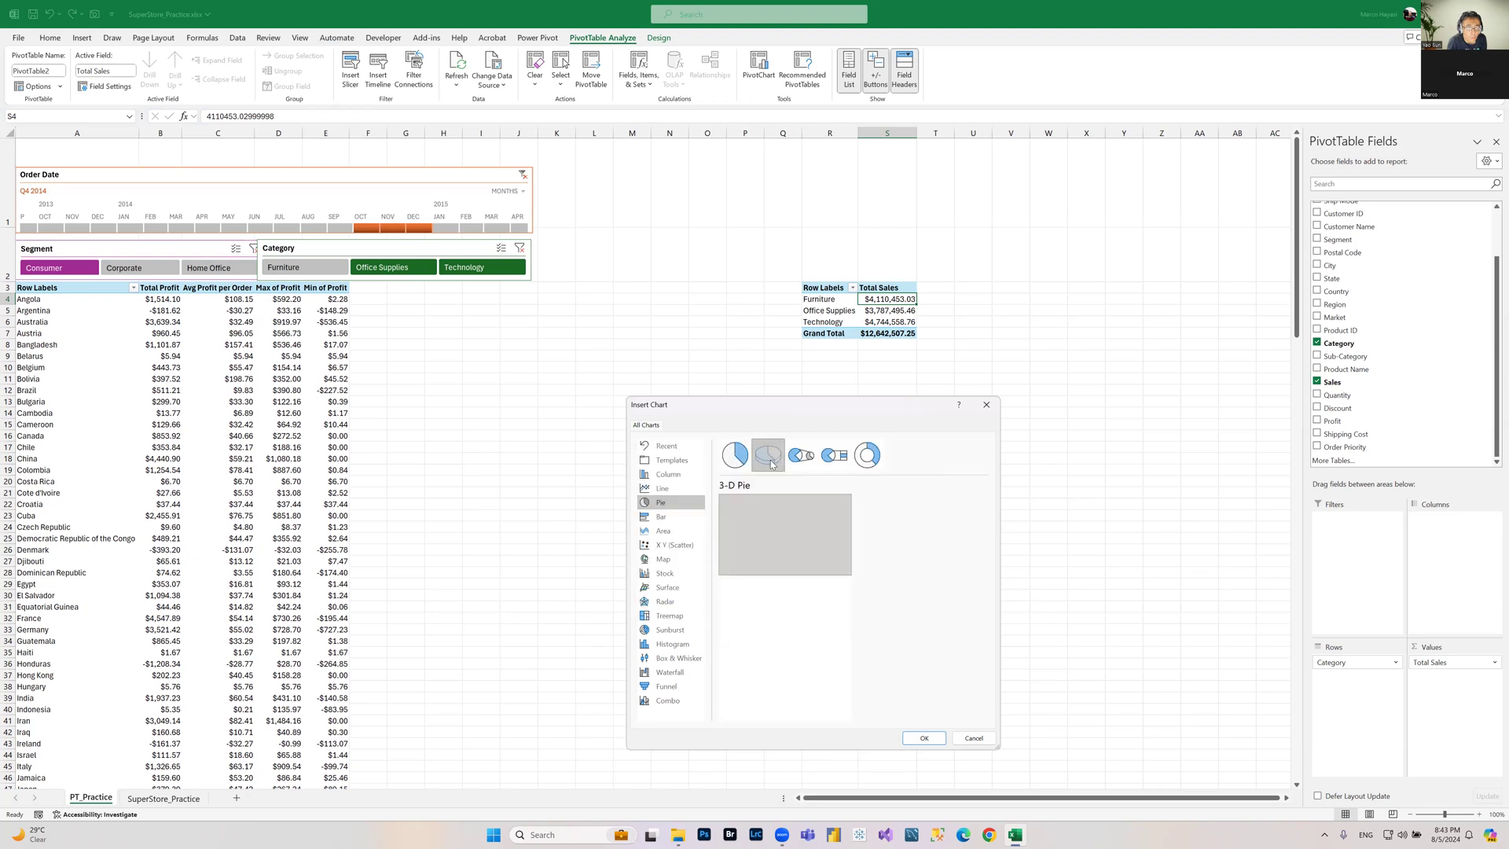
{"action": "left_click", "coordinate": [923, 739]}
{"action": "left_click_drag", "start_coordinate": [720, 396], "coordinate": [864, 390]}
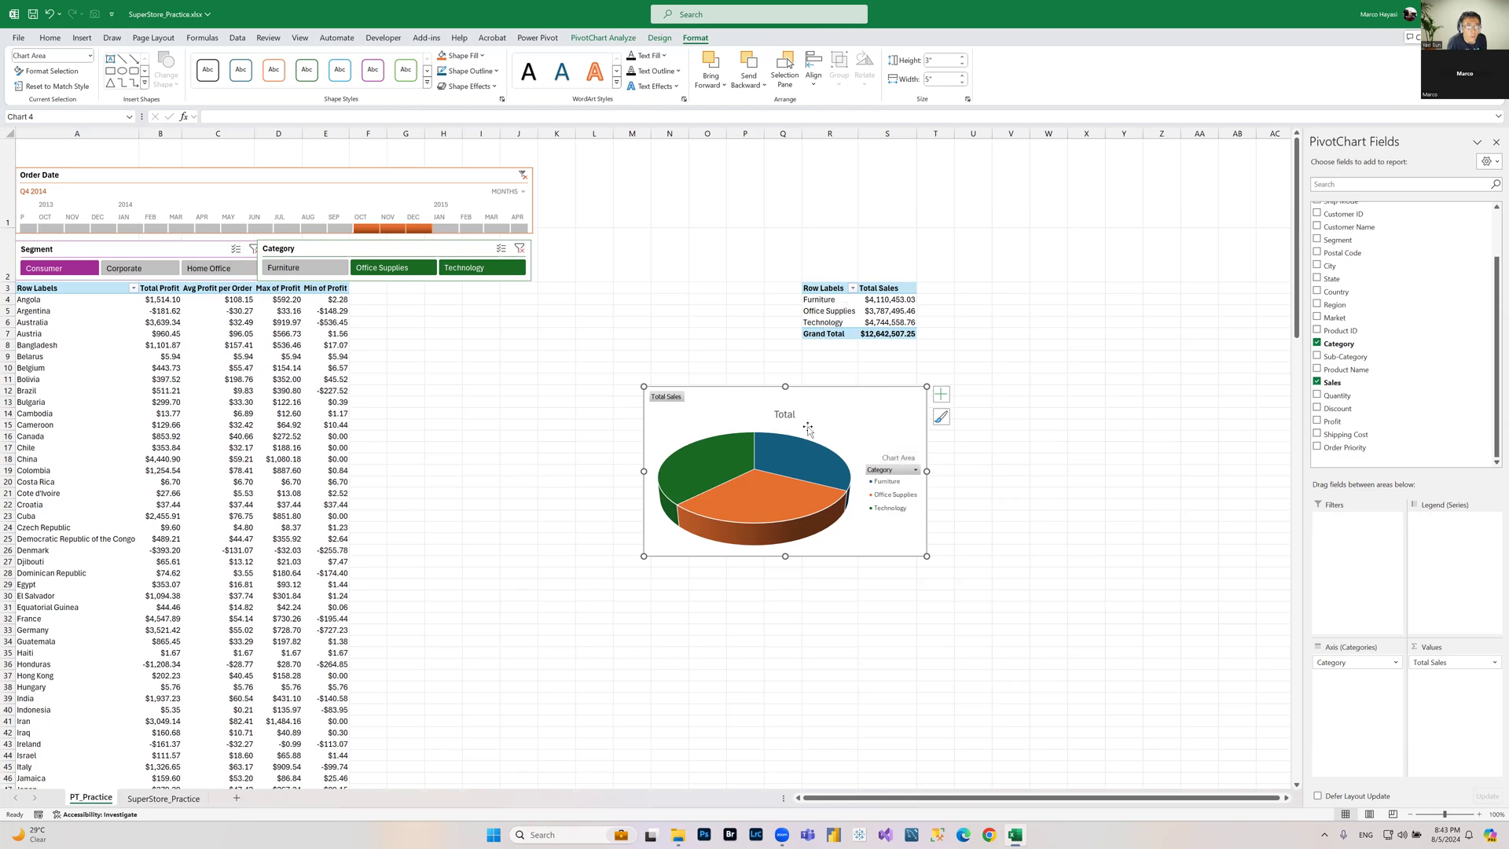
Step: Hide all field buttons on the pie chart and retitle it Total Sales per Product Category
{"action": "right_click", "coordinate": [672, 404]}
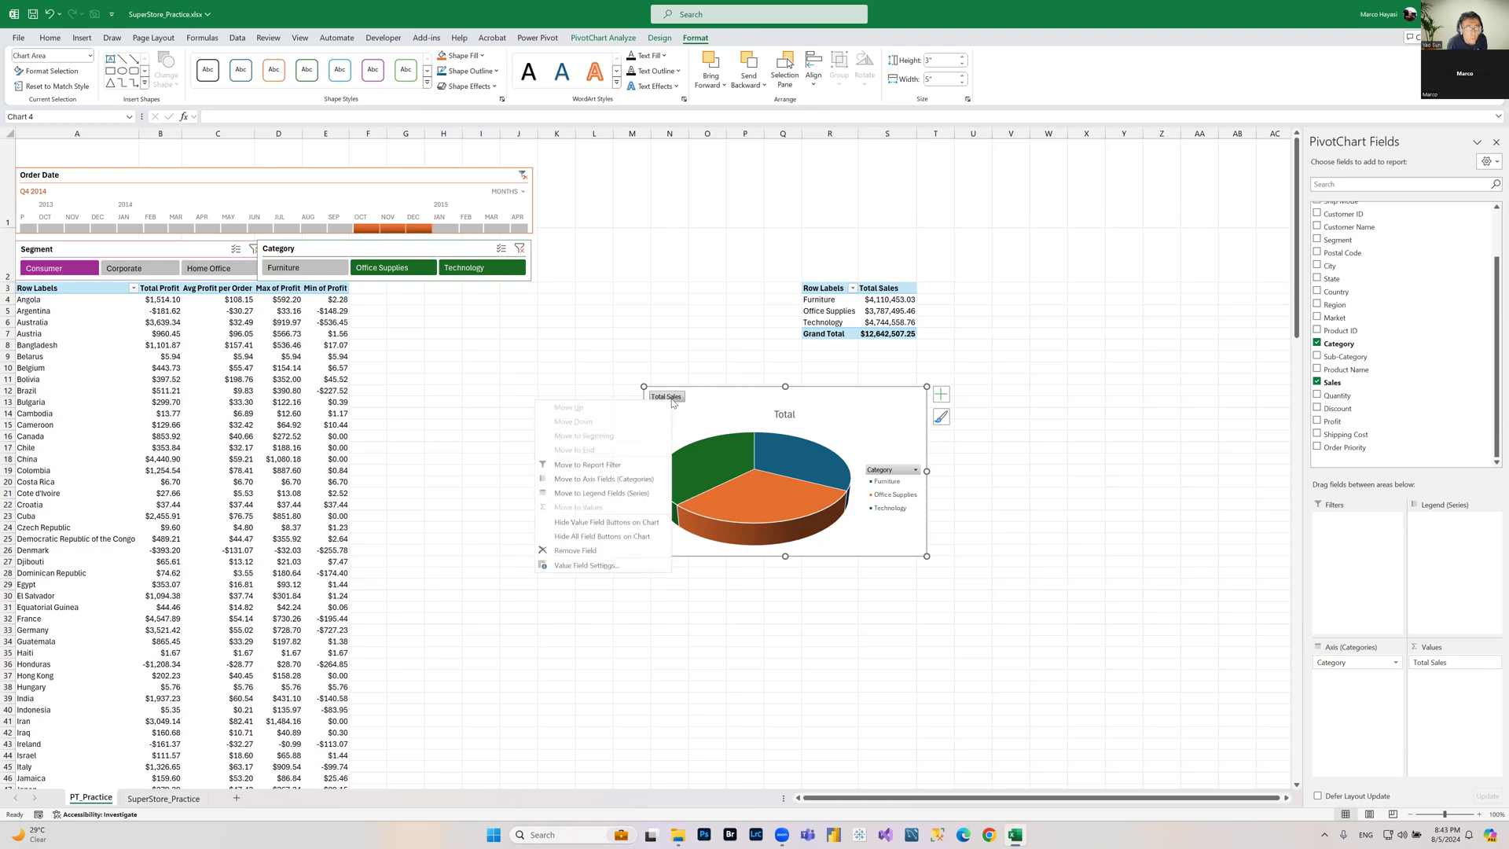
{"action": "left_click", "coordinate": [618, 542]}
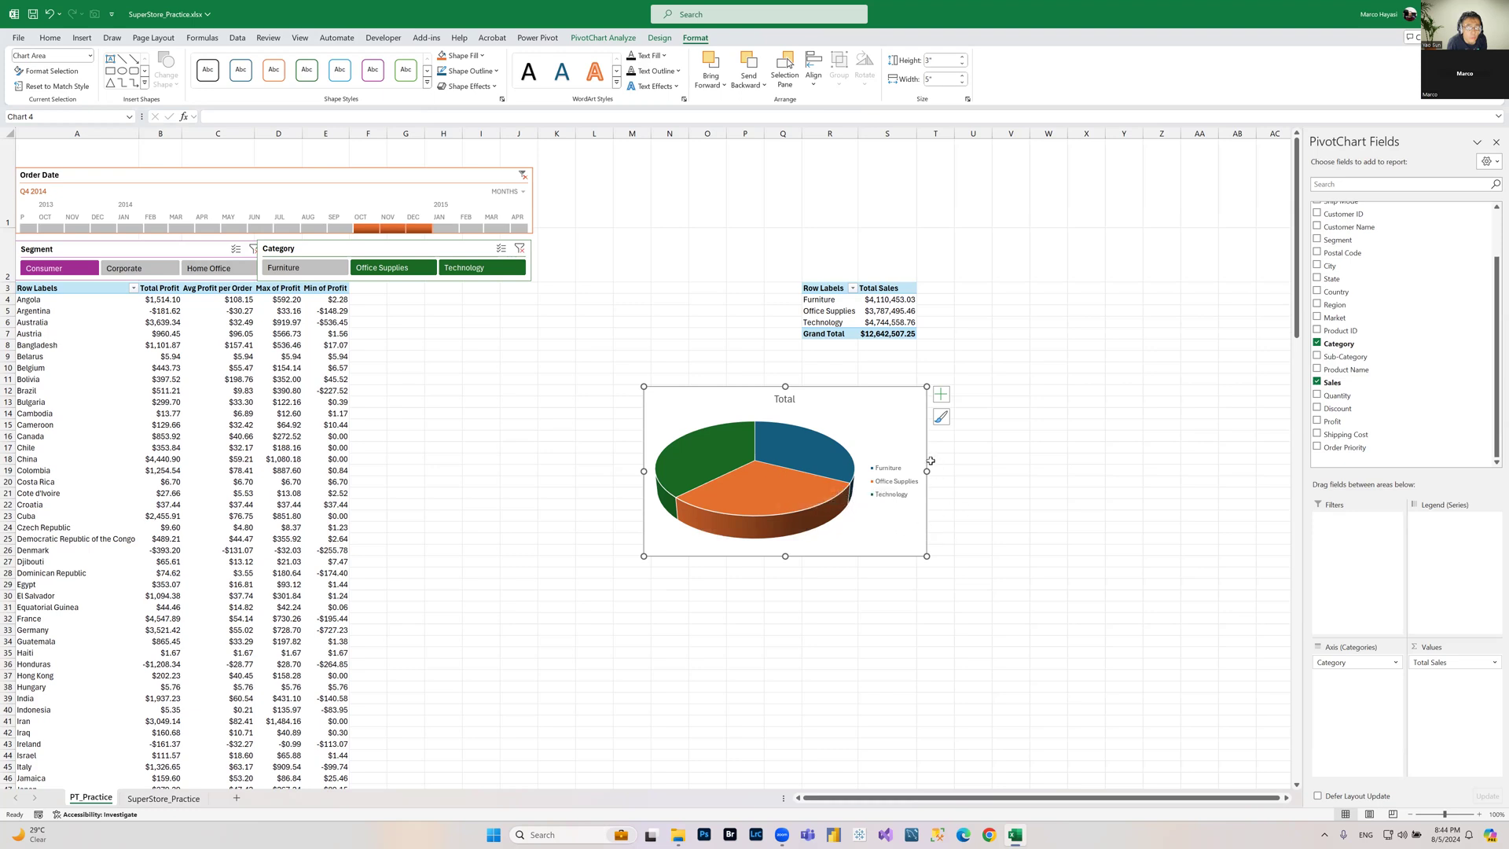
{"action": "left_click", "coordinate": [782, 400]}
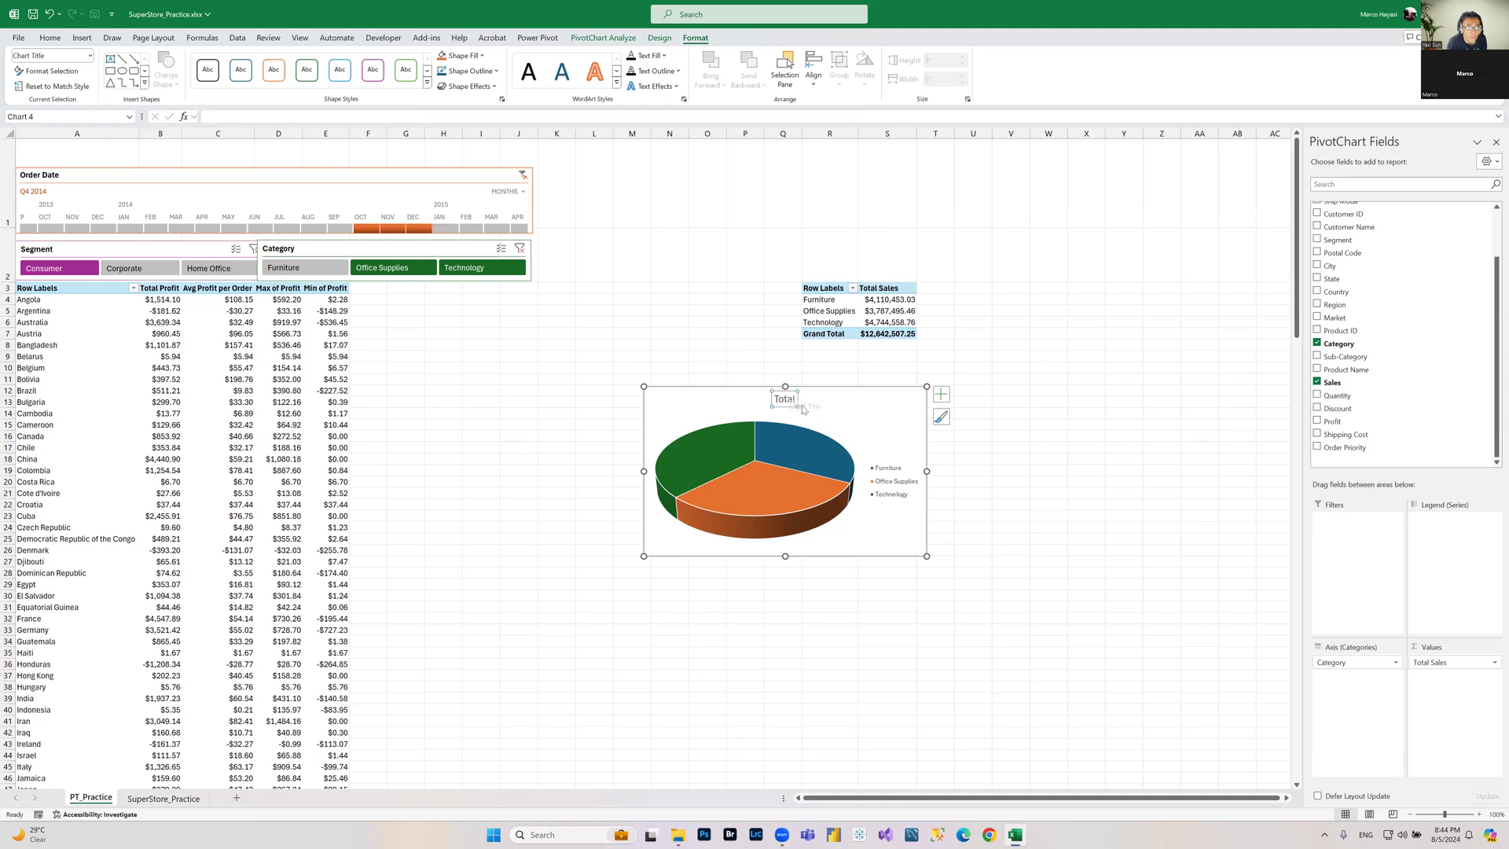
{"action": "double_click", "coordinate": [786, 401]}
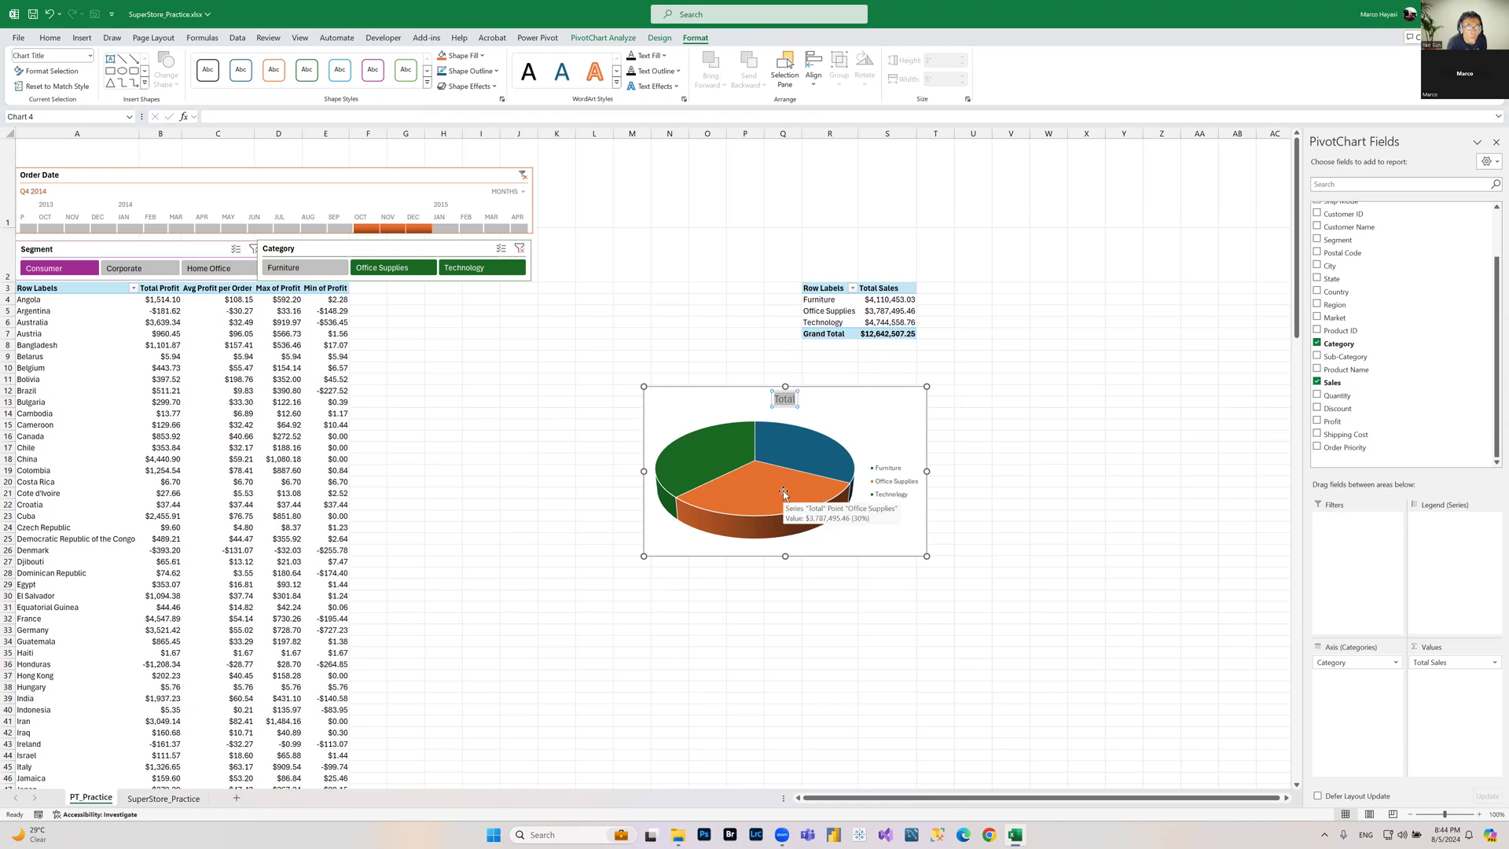
{"action": "type", "text": "Total Sales per Product Category"}
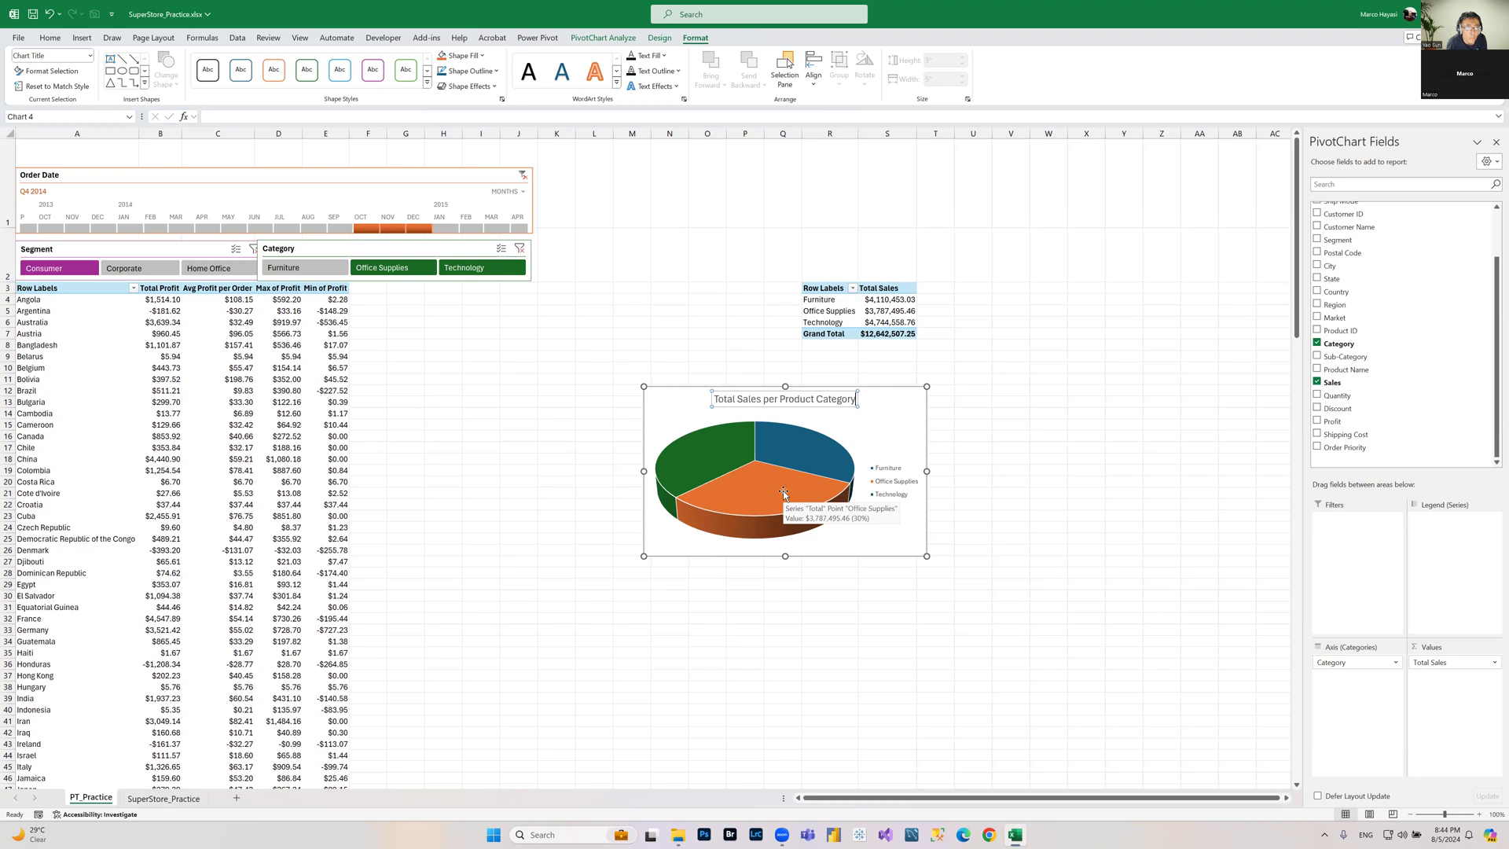
{"action": "left_click", "coordinate": [1010, 390]}
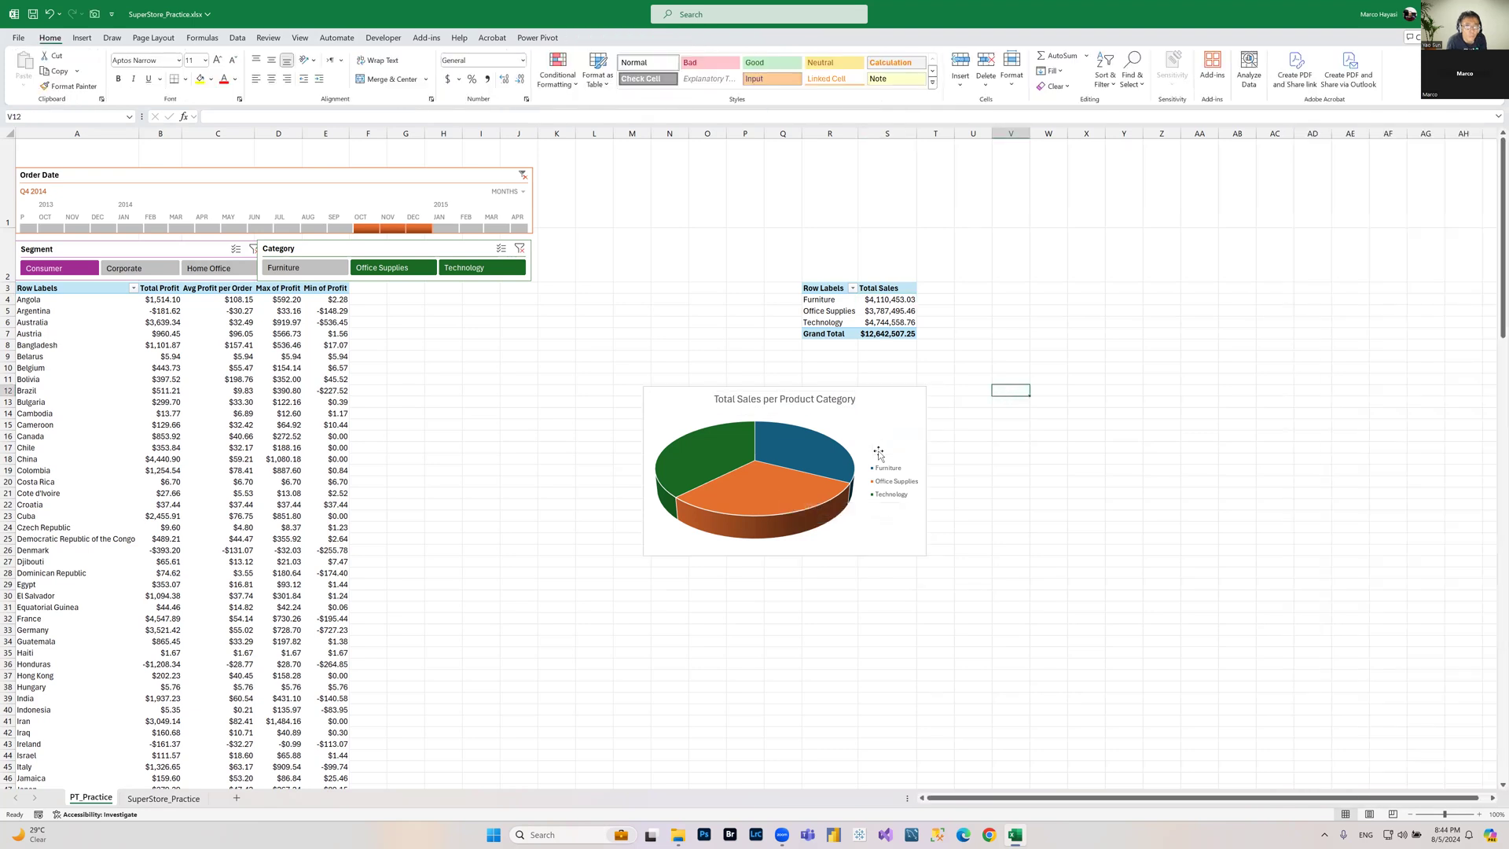
Step: Add data labels to the pie chart, positioned Outside End and showing both value and percentage
{"action": "mouse_move", "coordinate": [840, 458]}
{"action": "left_click", "coordinate": [910, 395]}
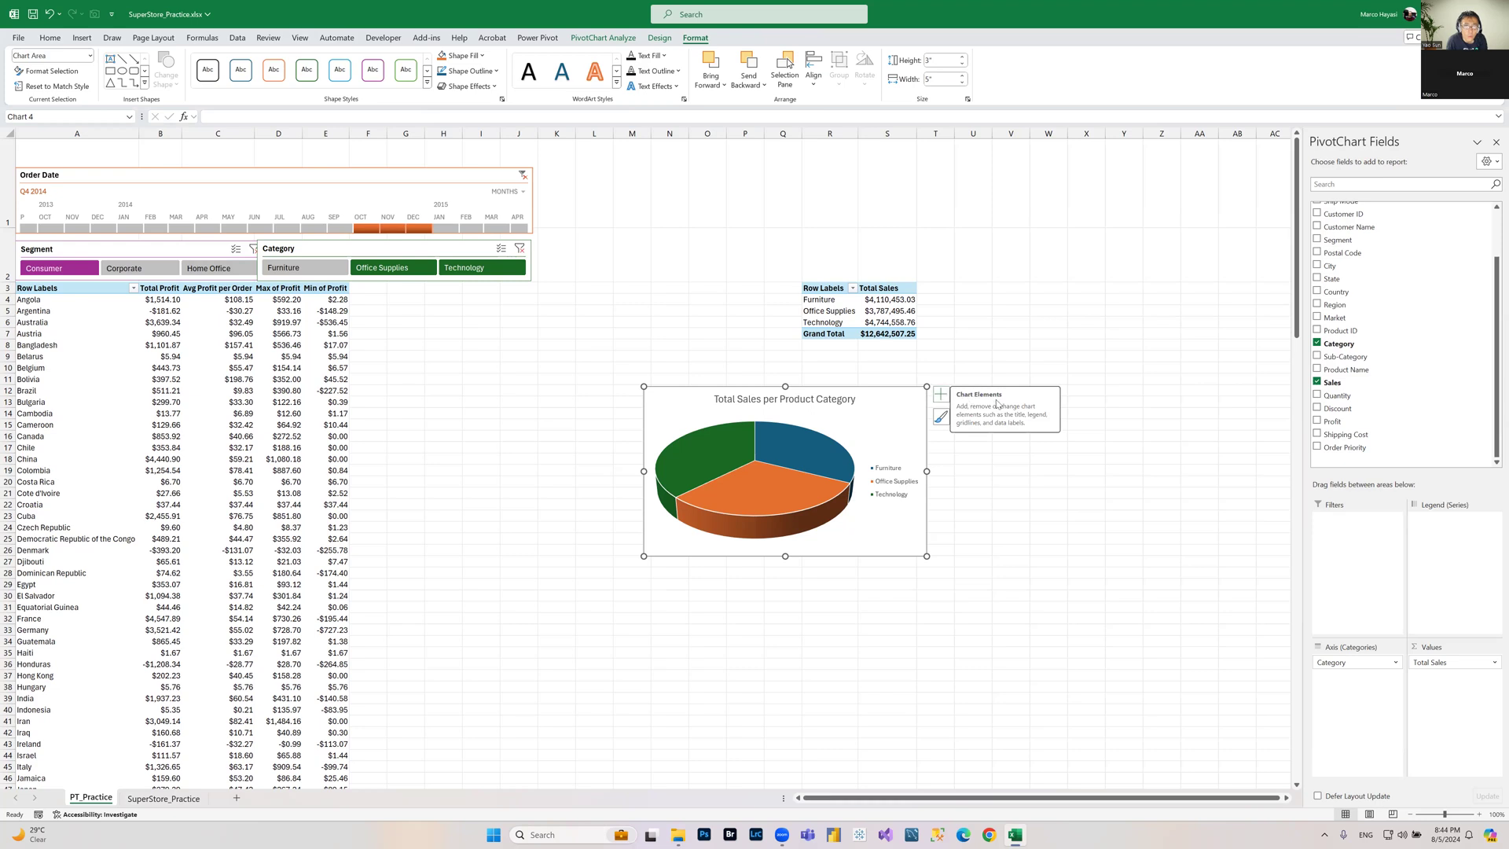
{"action": "left_click", "coordinate": [947, 398]}
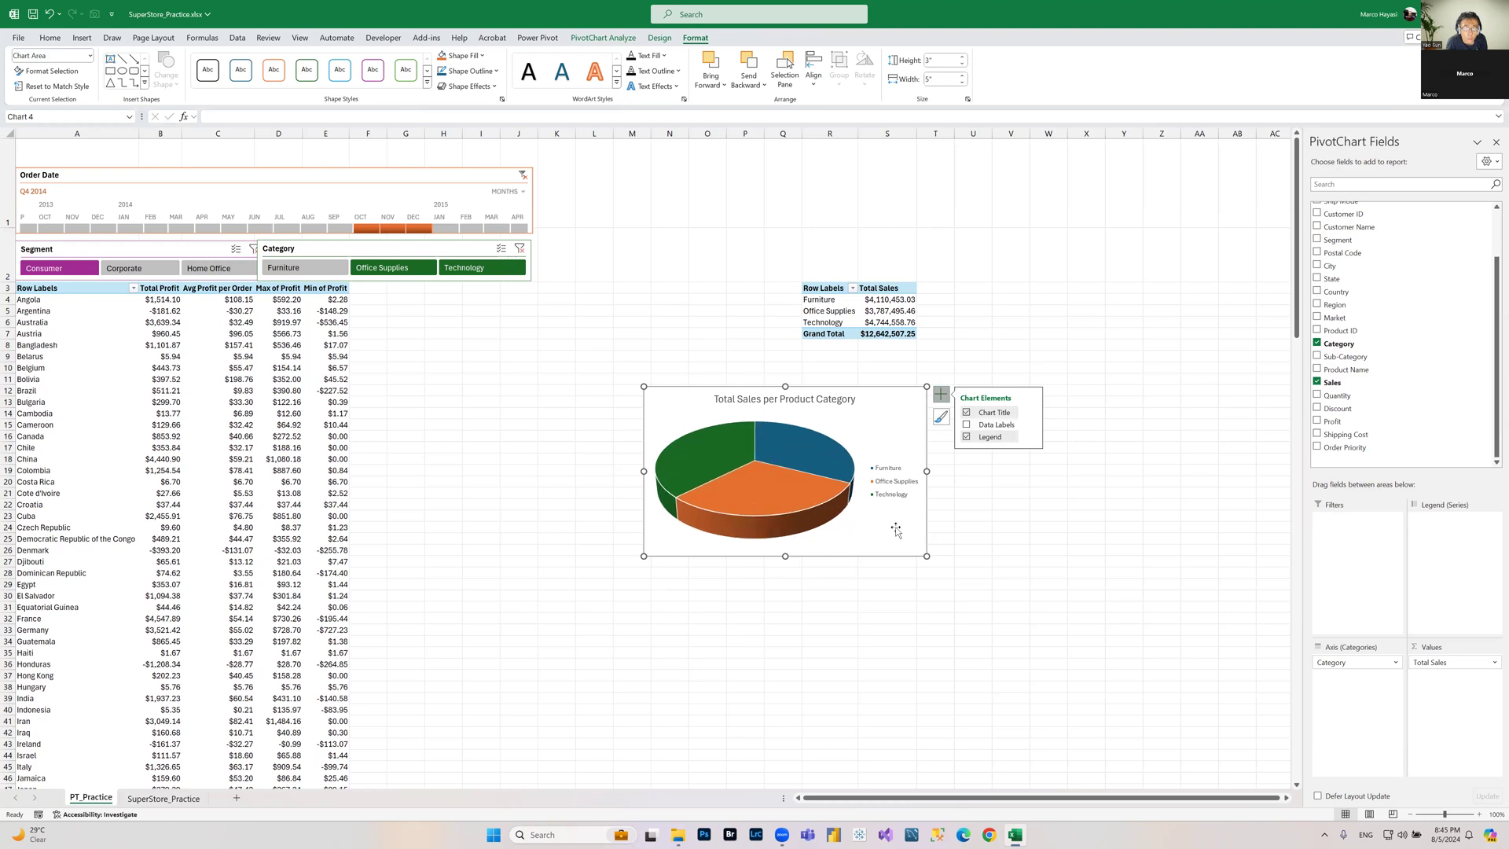
{"action": "left_click", "coordinate": [1032, 425]}
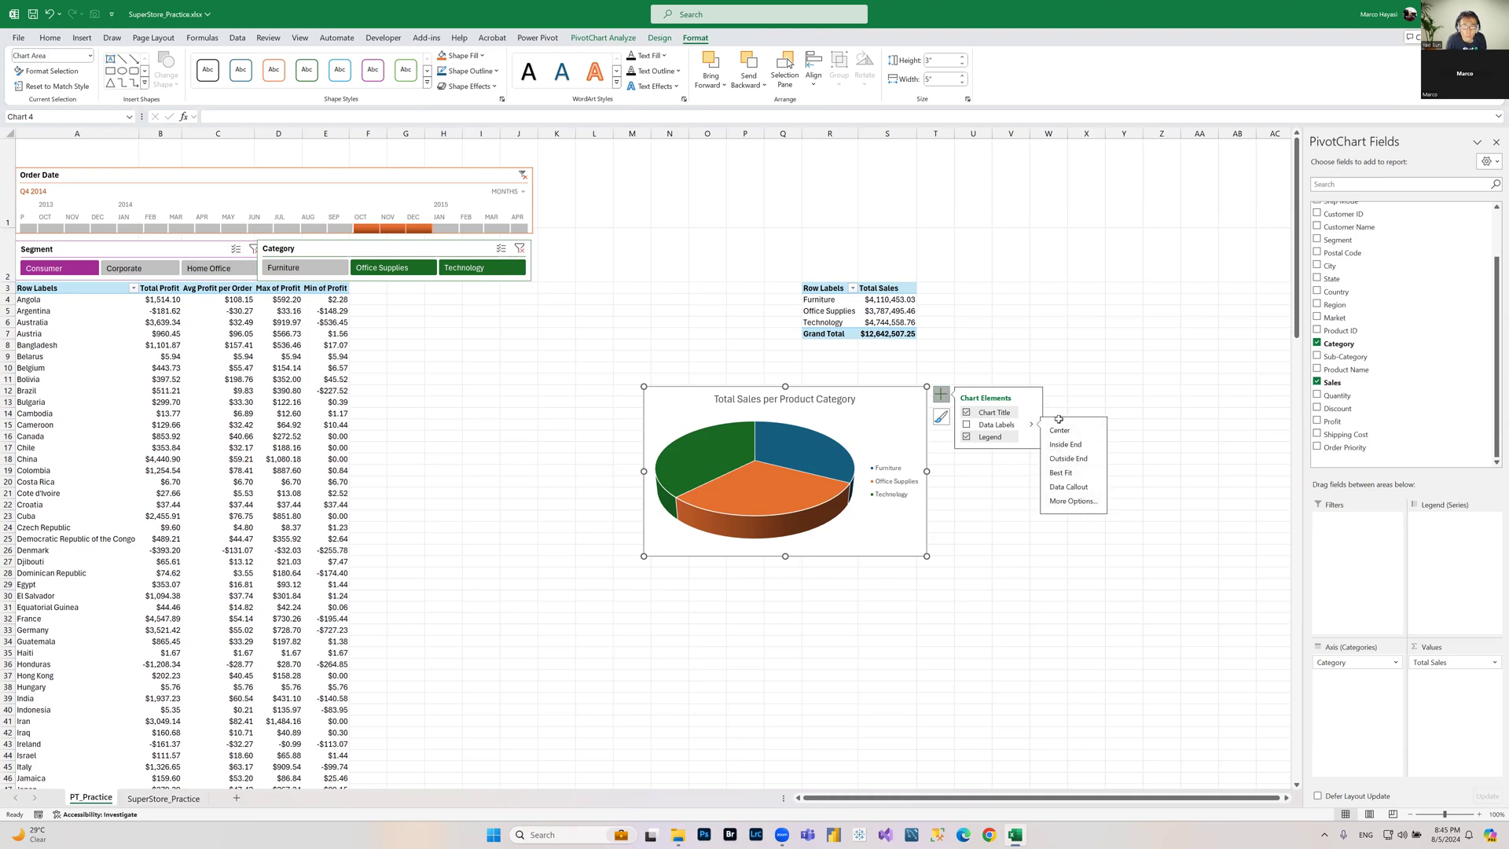
{"action": "left_click", "coordinate": [1073, 501]}
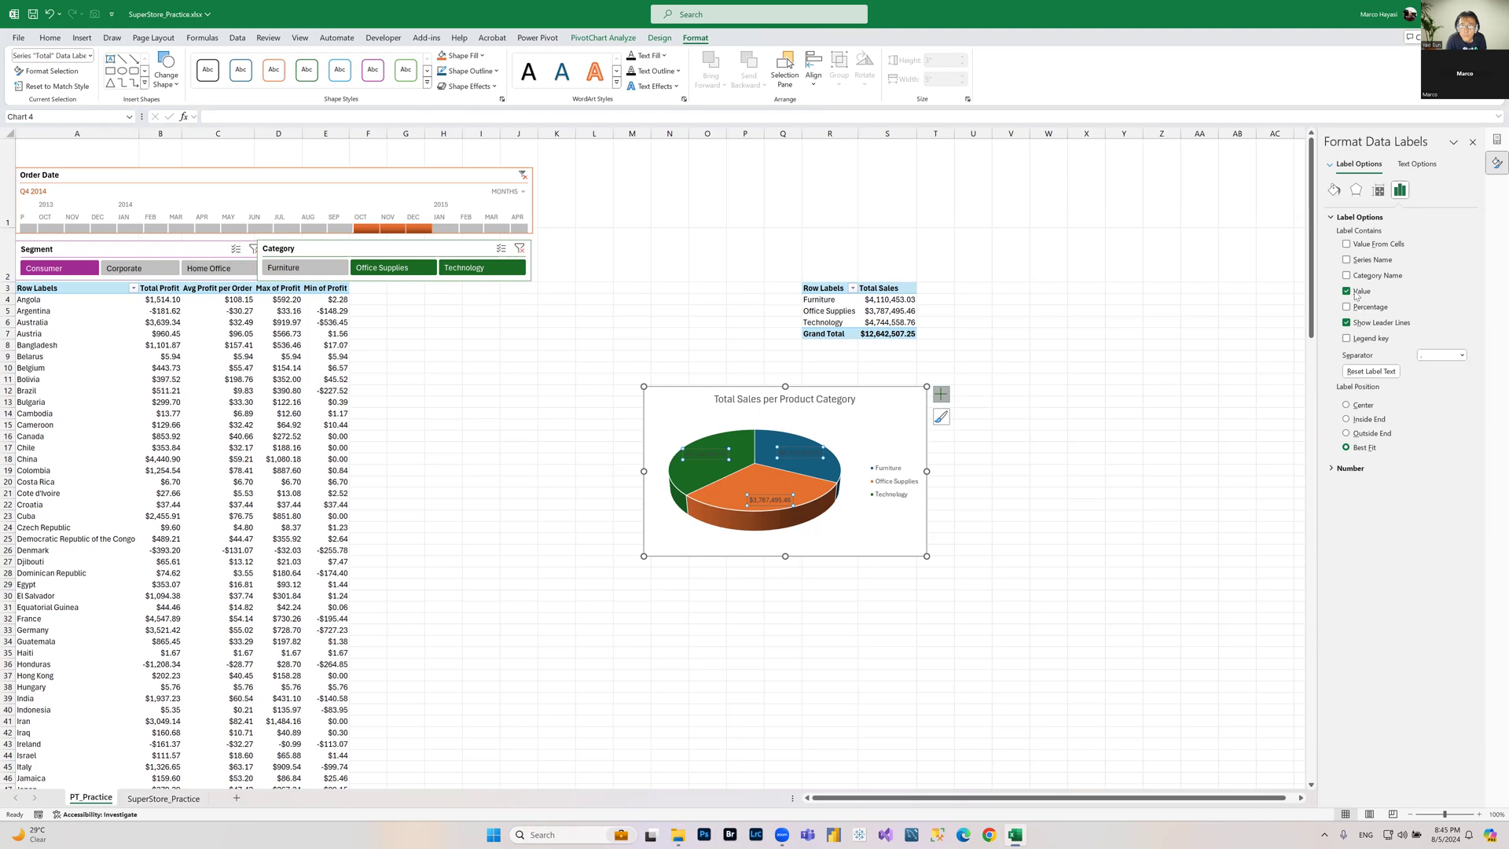
{"action": "left_click", "coordinate": [1346, 433]}
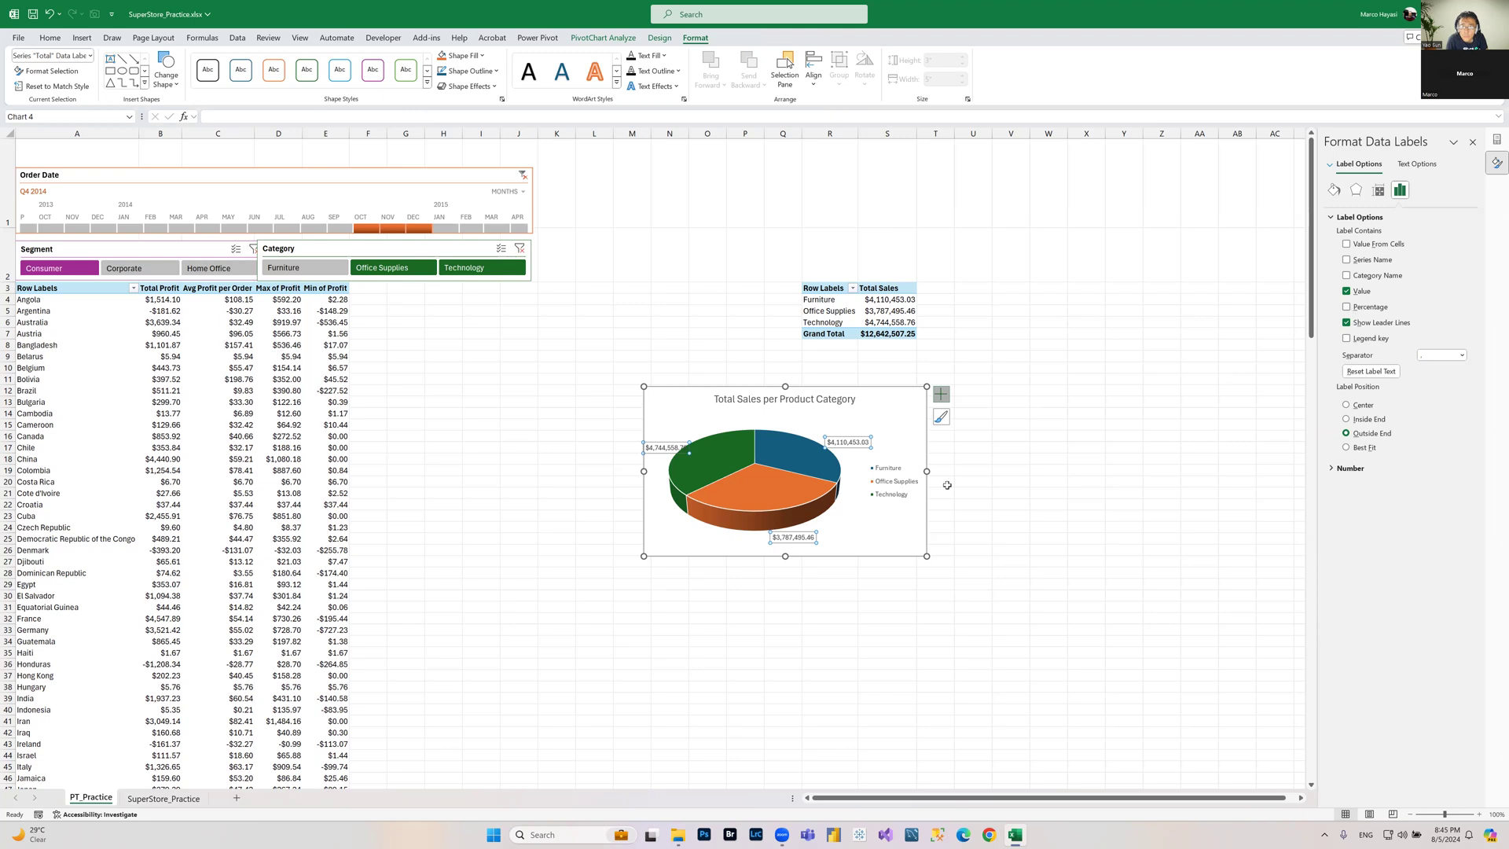
{"action": "left_click", "coordinate": [1347, 307]}
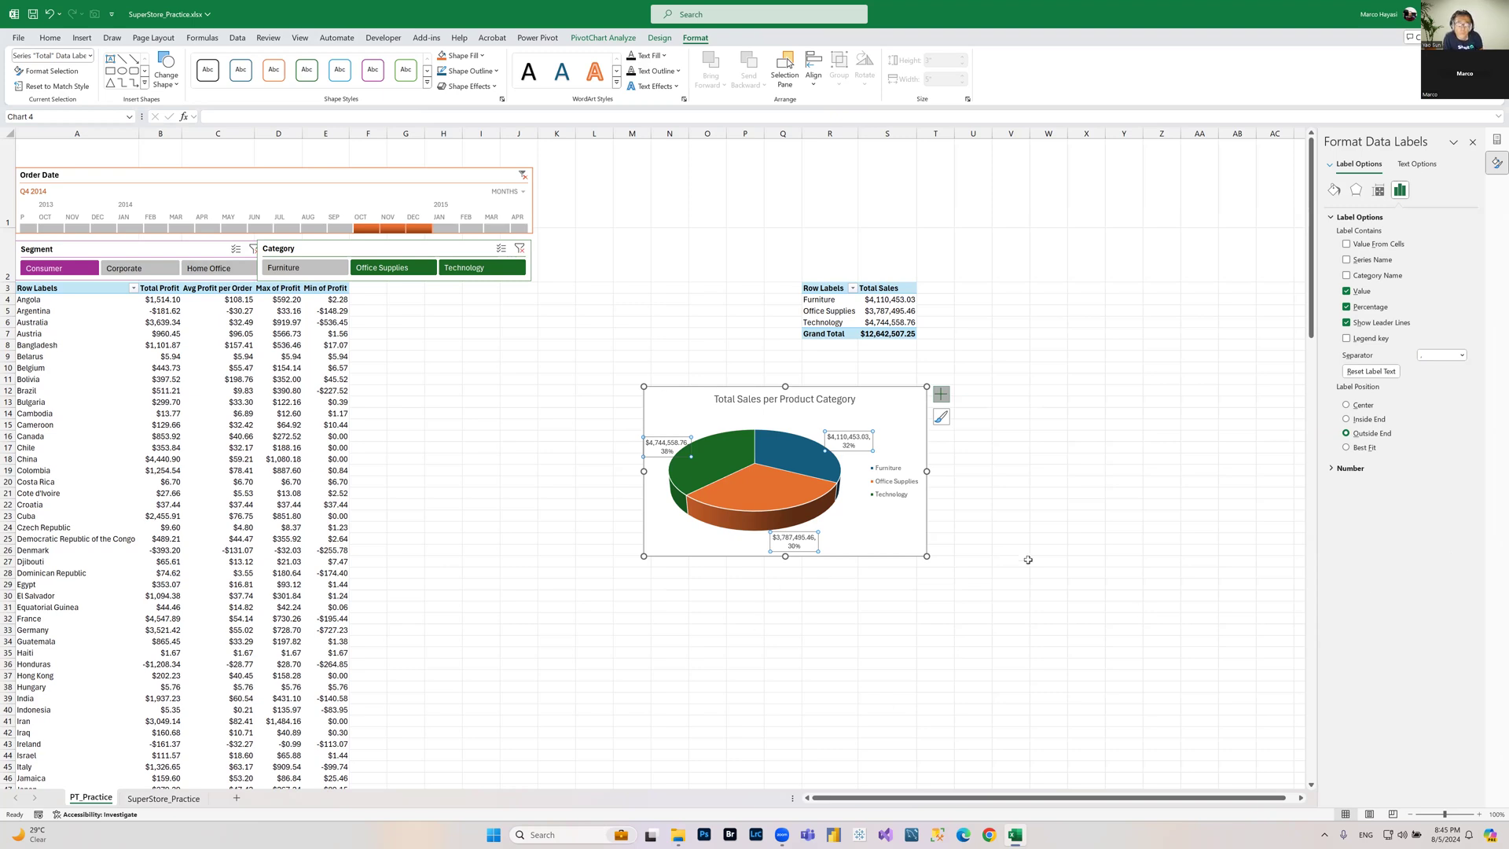
{"action": "left_click", "coordinate": [1085, 490]}
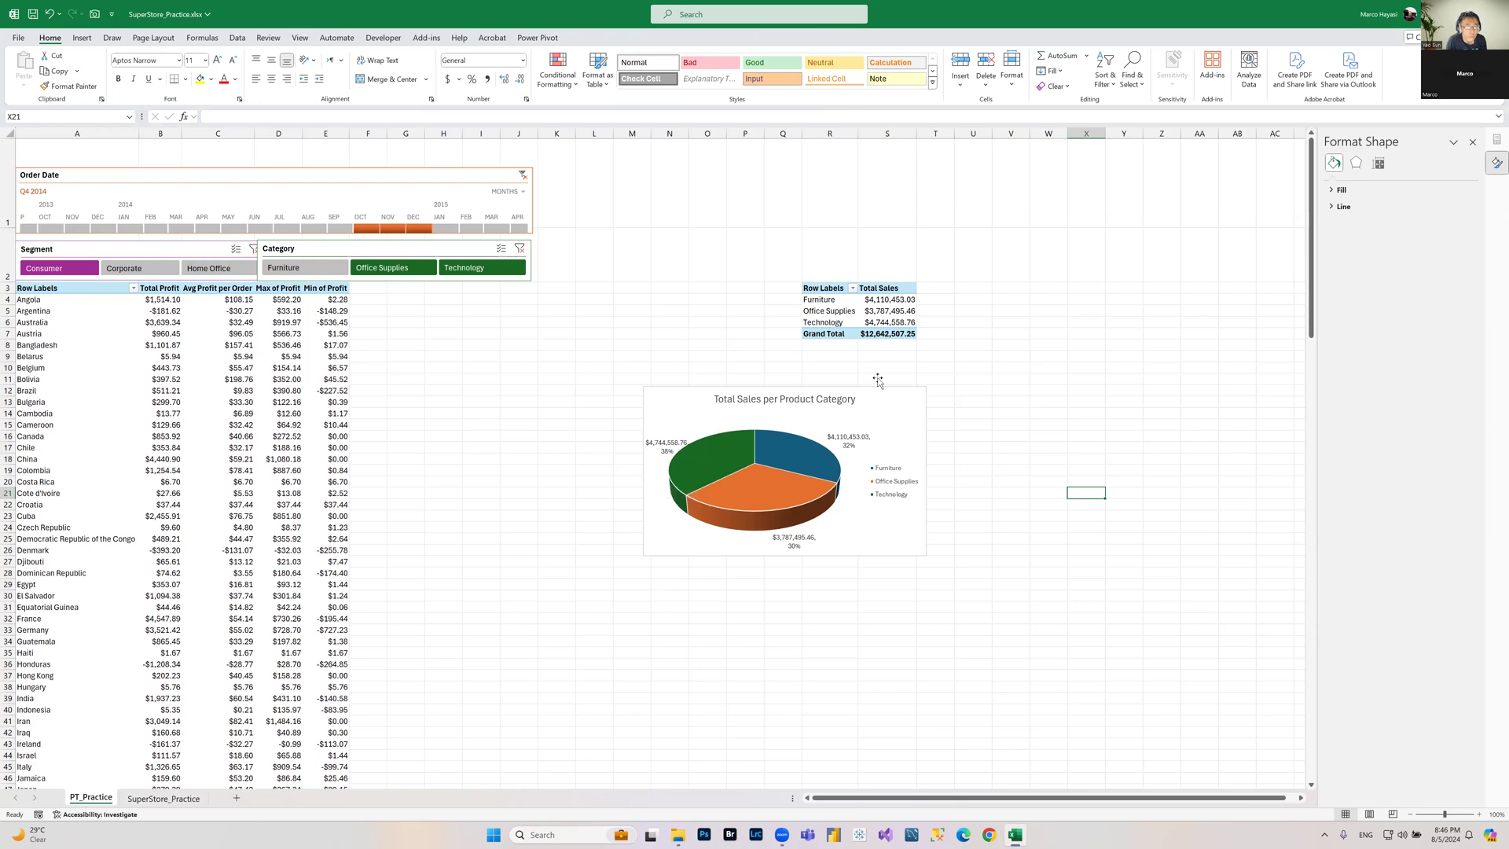
Step: Move the pie chart up and to the right, just below the Total Sales PivotTable
{"action": "left_click", "coordinate": [911, 398]}
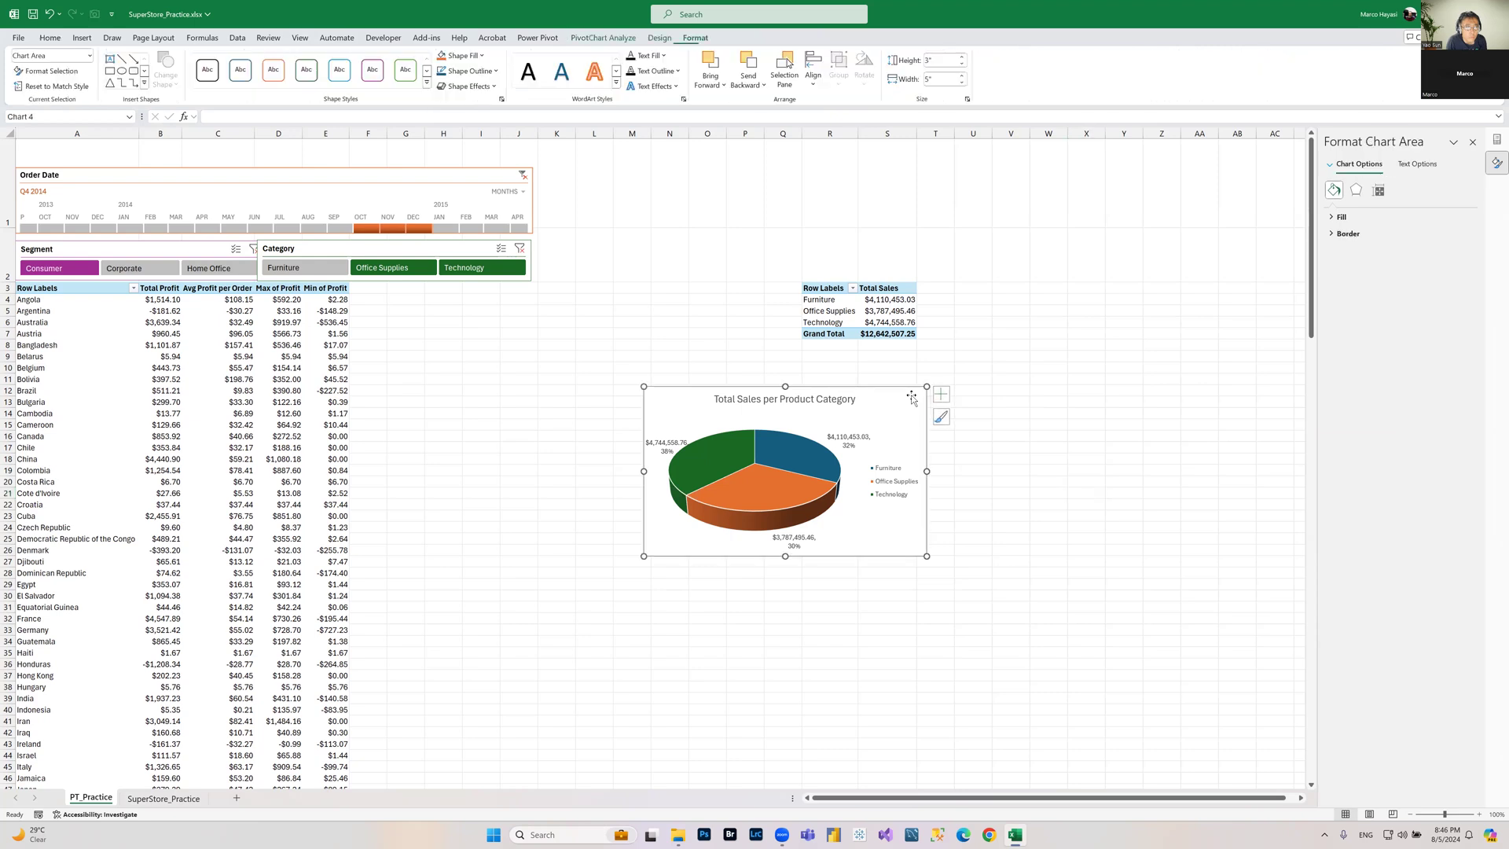
{"action": "left_click", "coordinate": [901, 313]}
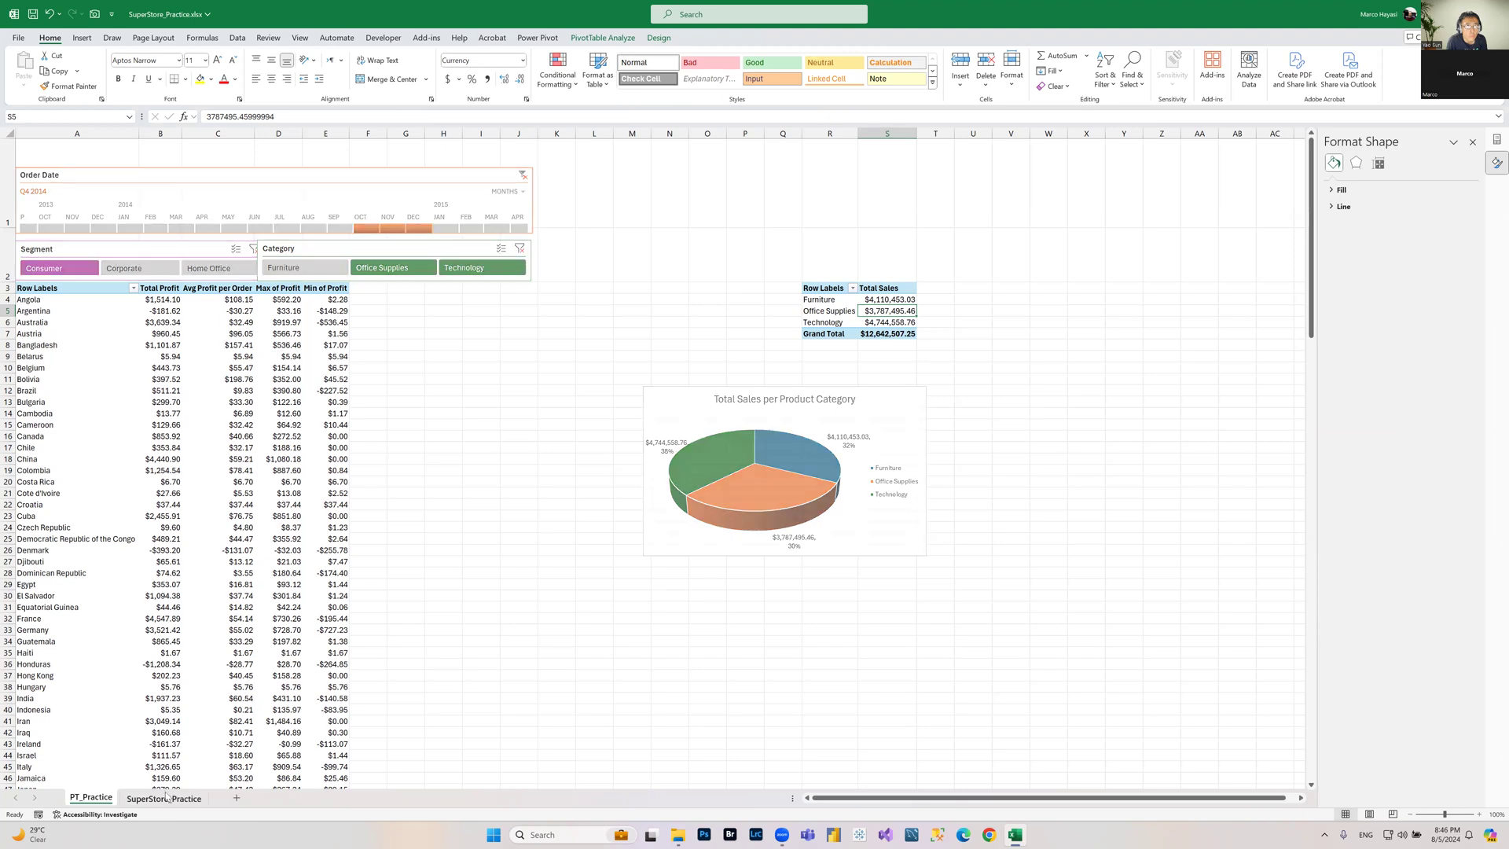
{"action": "key", "text": "ctrl+Page_Down"}
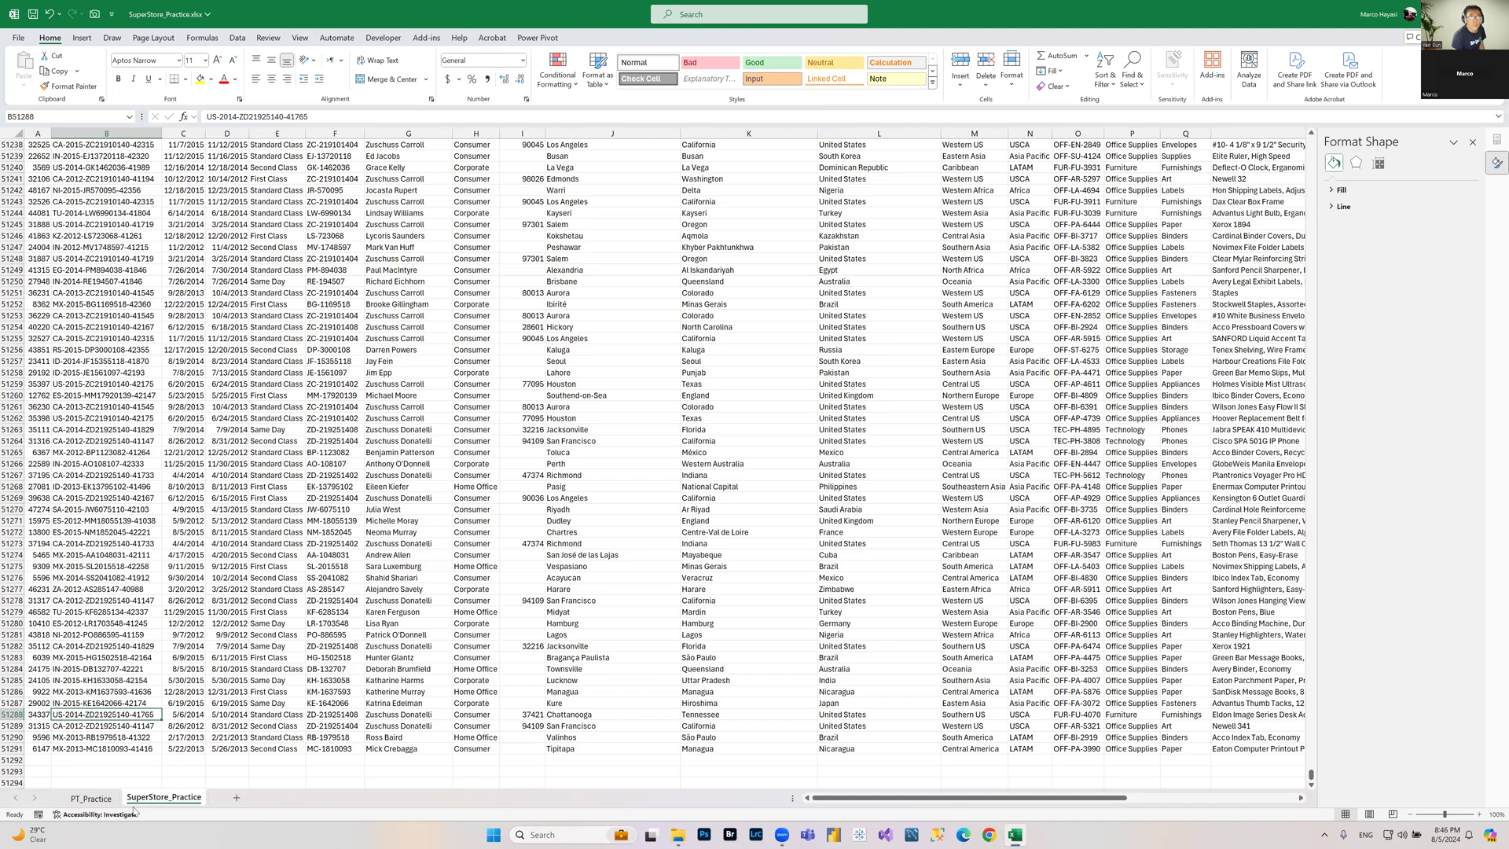
{"action": "left_click", "coordinate": [90, 798]}
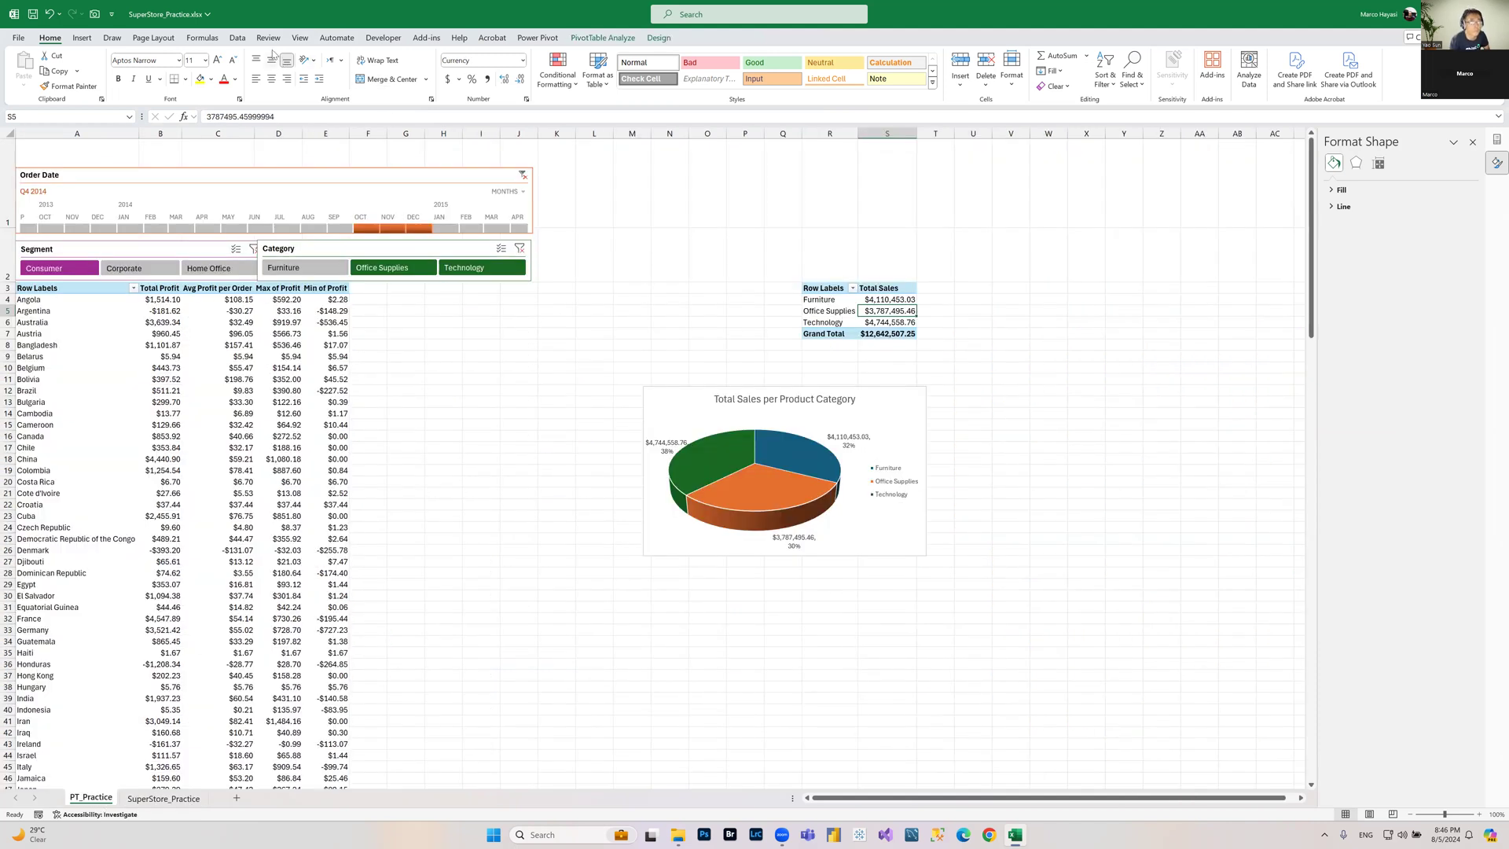
{"action": "left_click", "coordinate": [237, 38]}
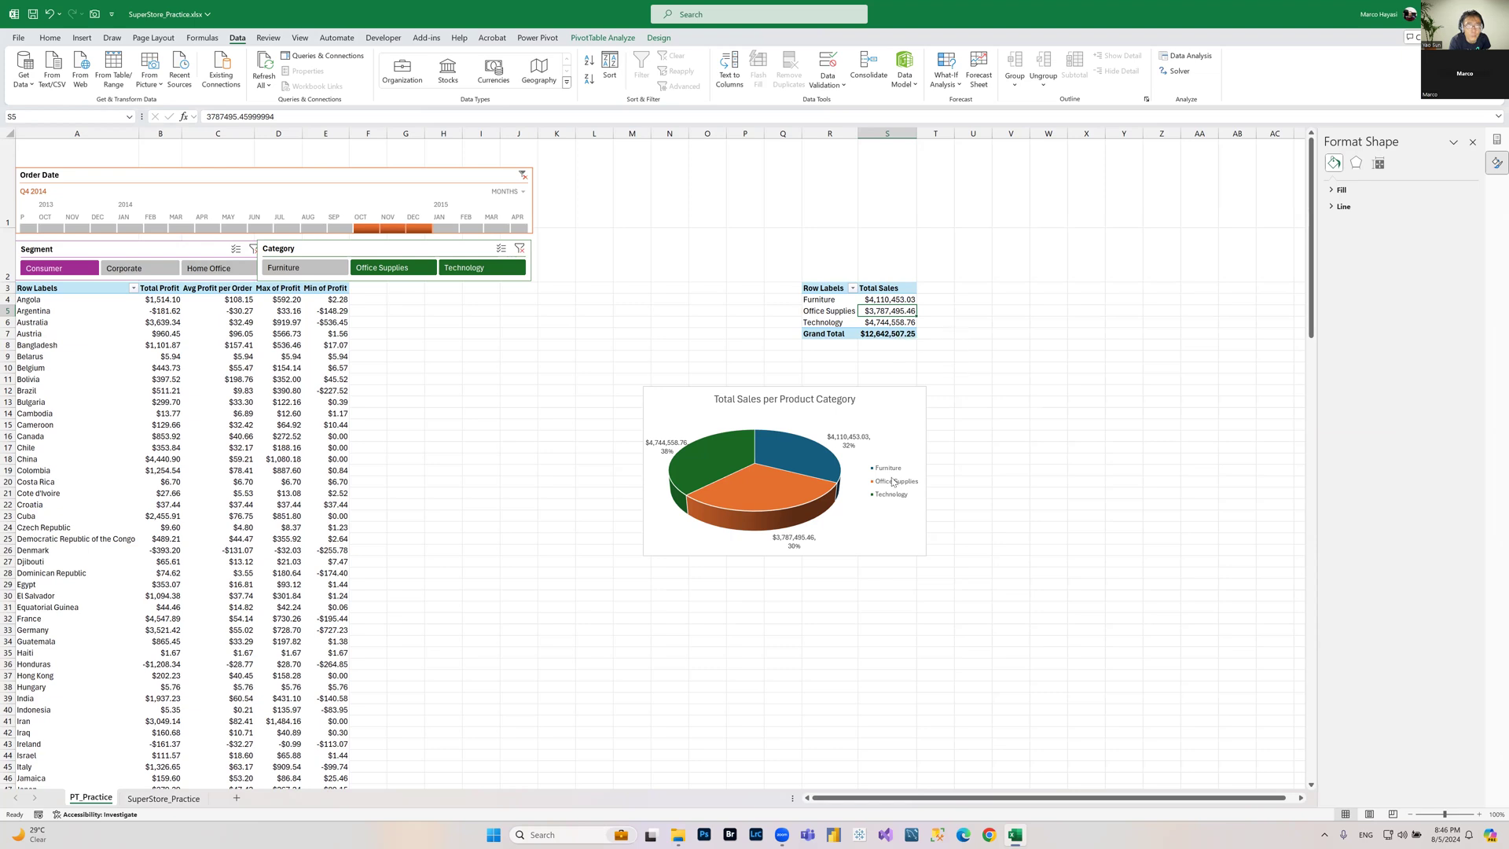
{"action": "left_click_drag", "start_coordinate": [925, 388], "coordinate": [1083, 357]}
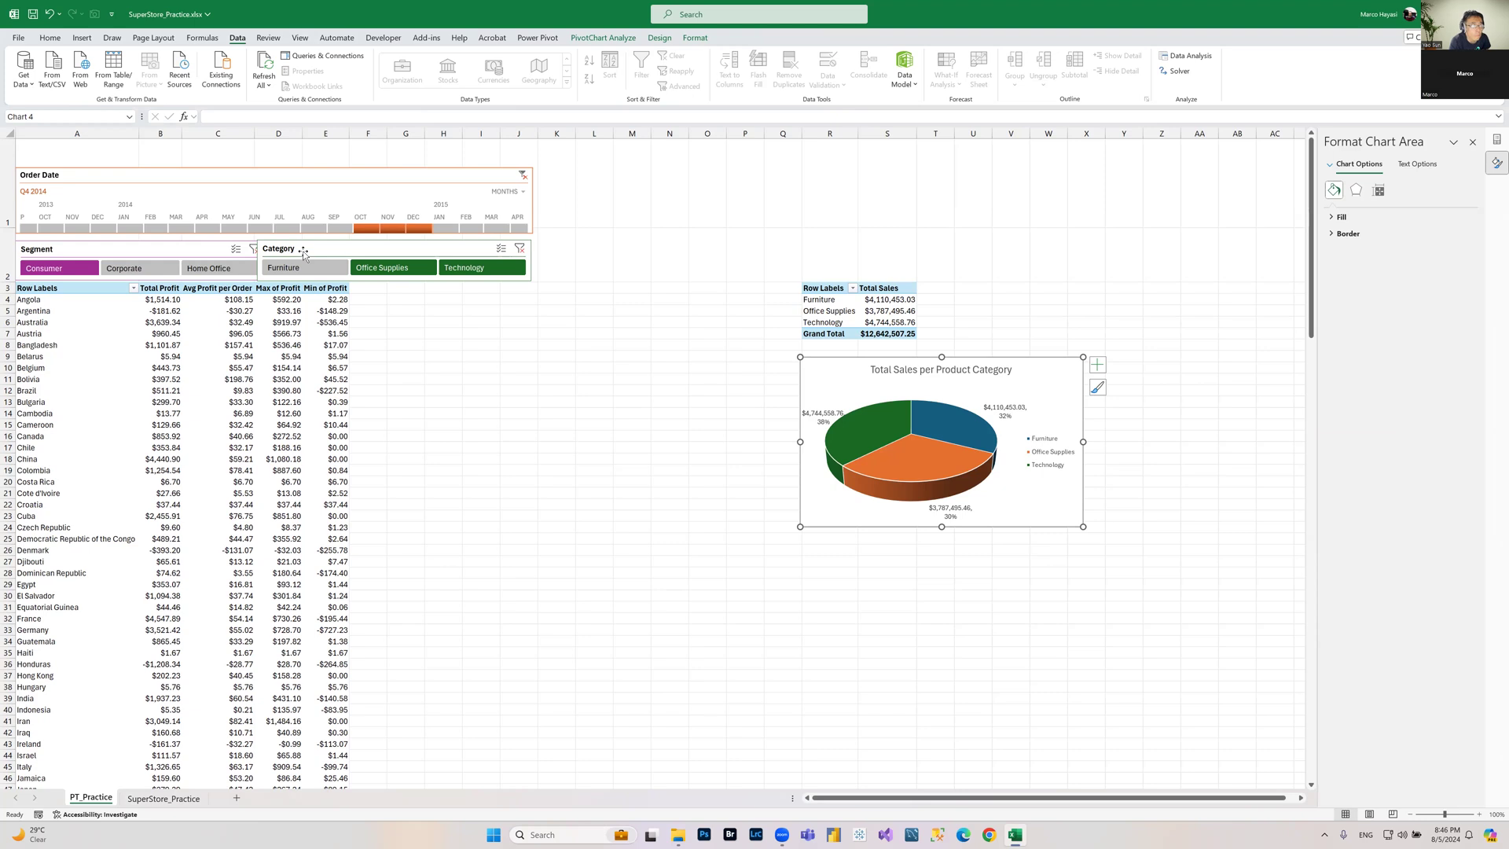
Step: Try different Segment slicer selections and check whether the Total Sales PivotTable and chart respond
{"action": "left_click", "coordinate": [139, 269]}
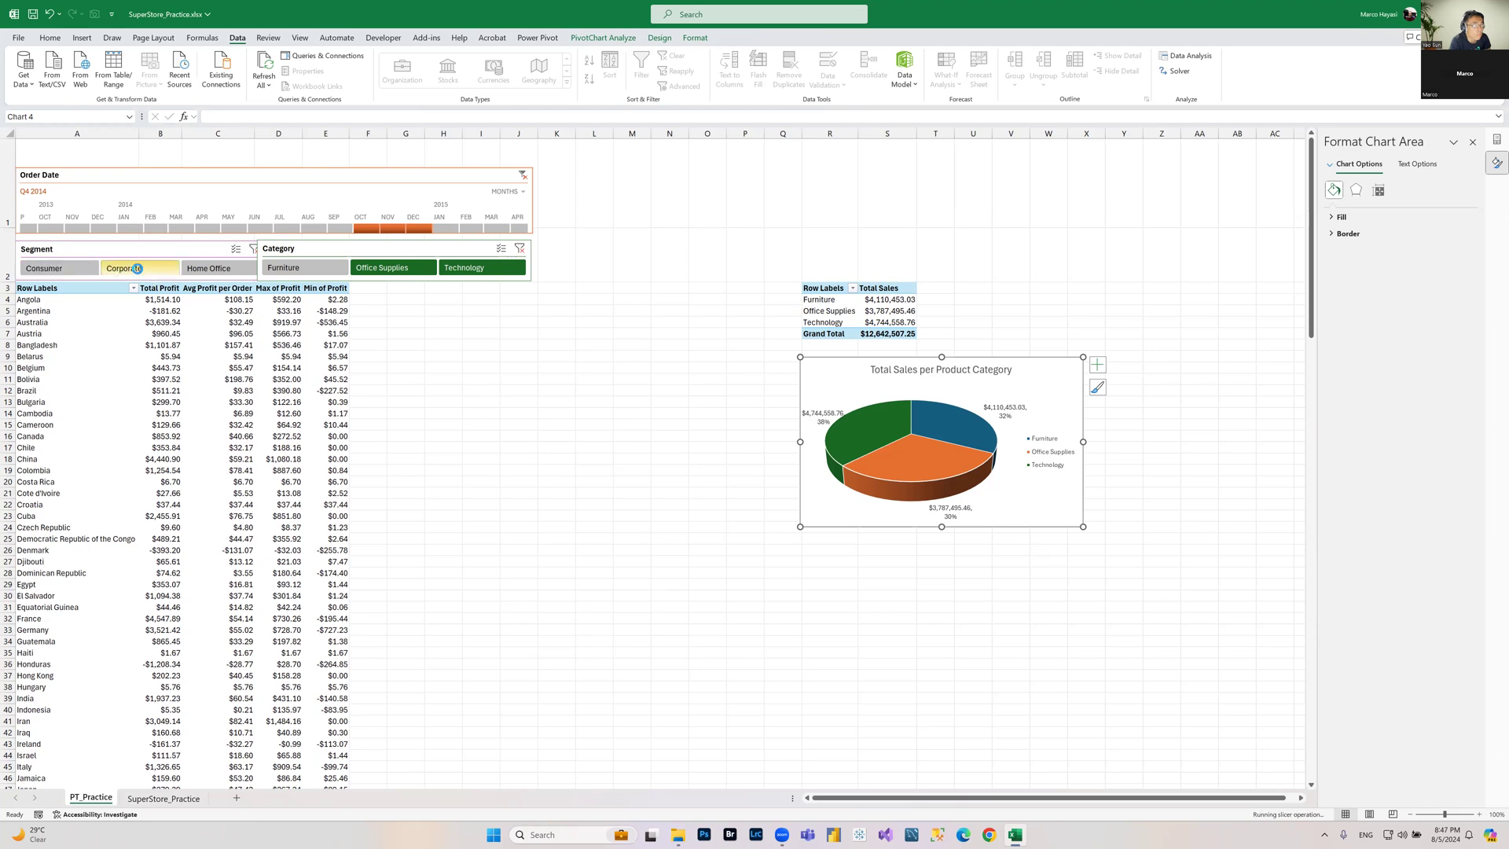
{"action": "left_click_drag", "start_coordinate": [889, 301], "coordinate": [892, 323]}
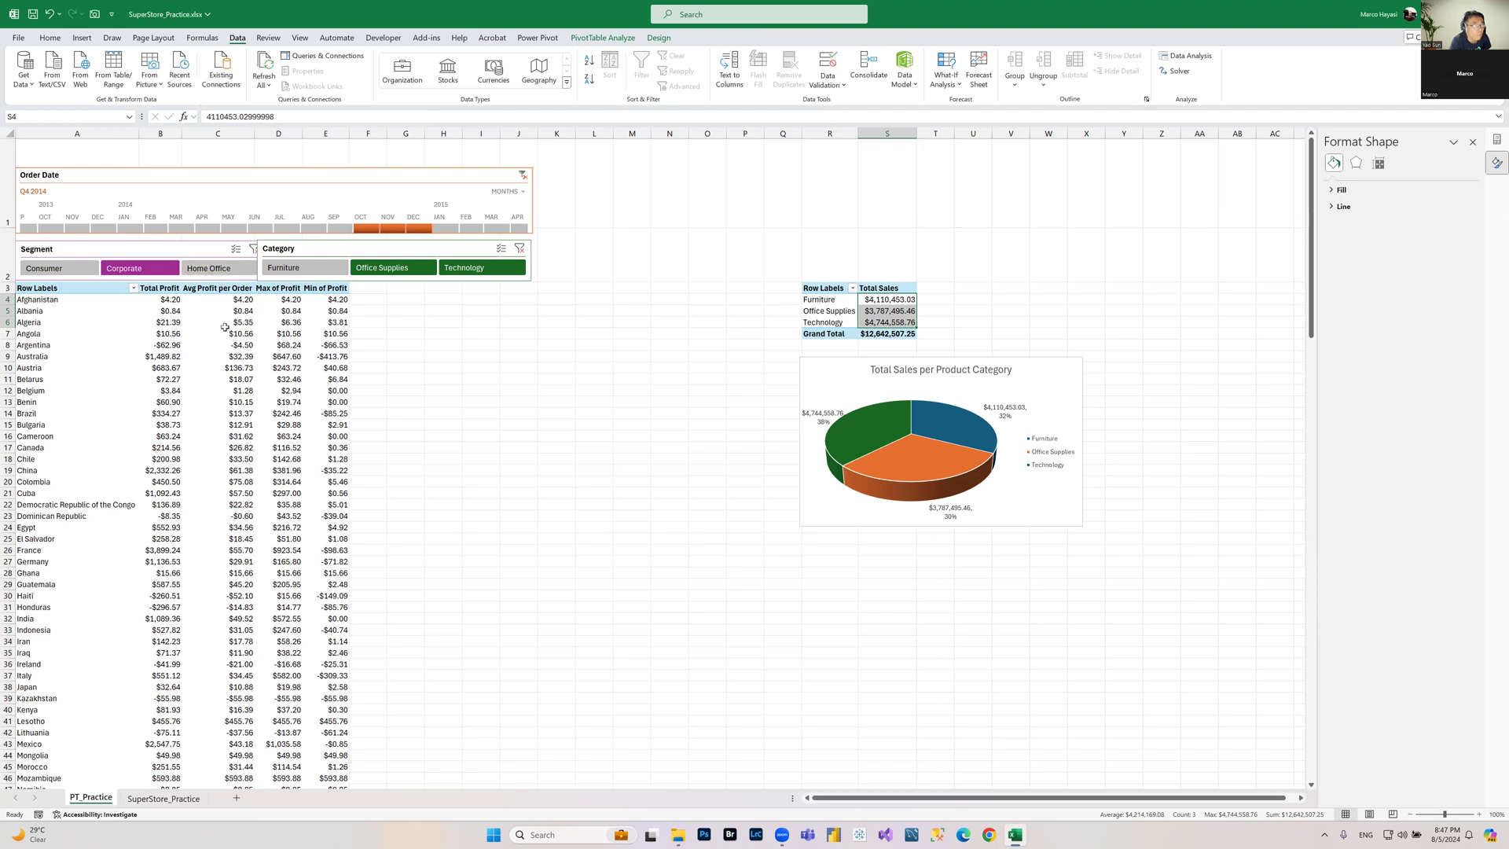
{"action": "left_click", "coordinate": [319, 312]}
{"action": "left_click_drag", "start_coordinate": [318, 360], "coordinate": [198, 540]}
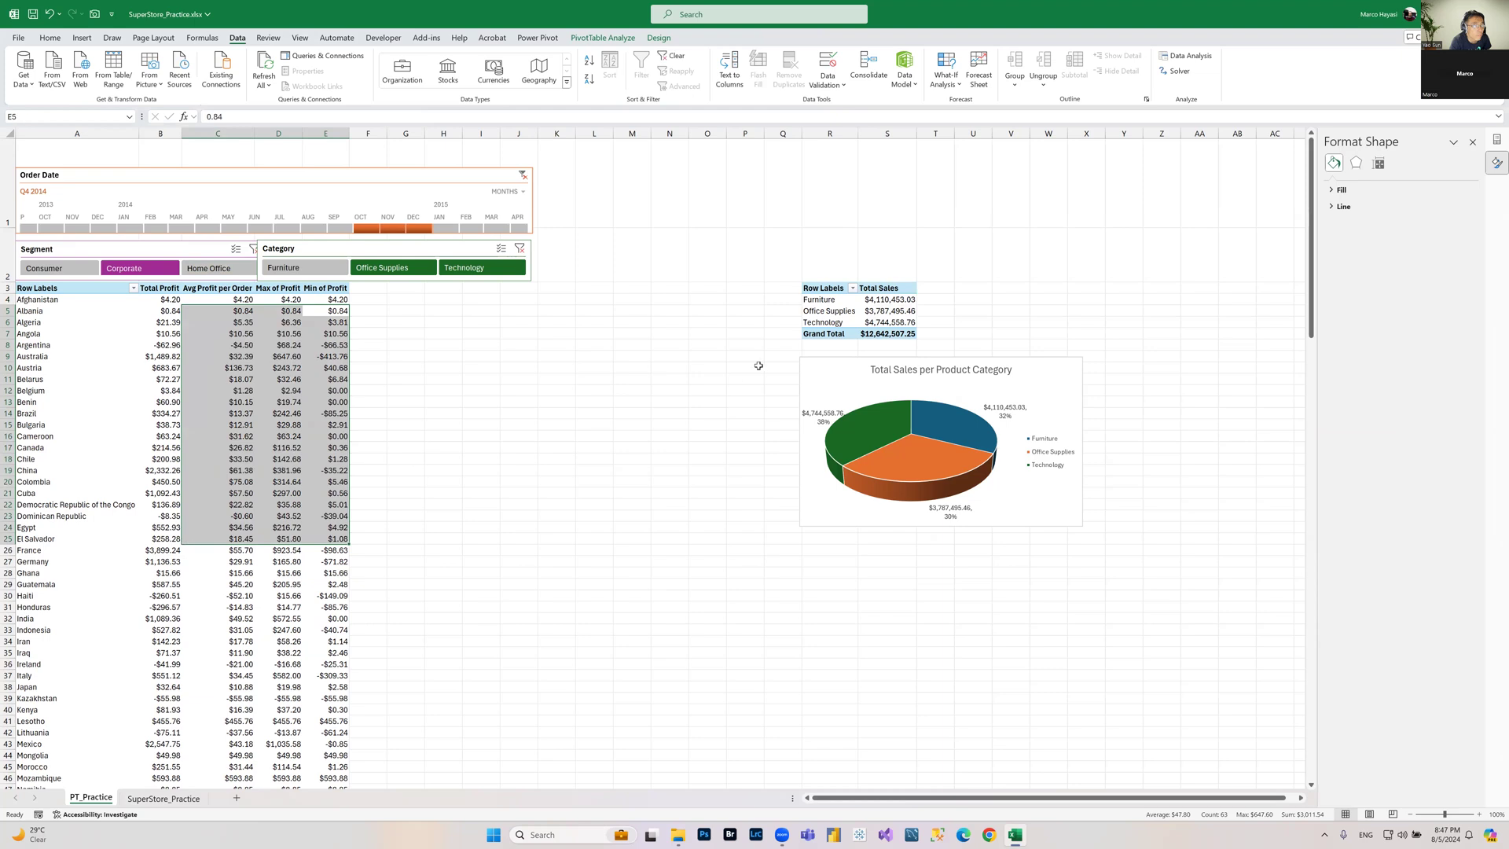
{"action": "left_click", "coordinate": [896, 312]}
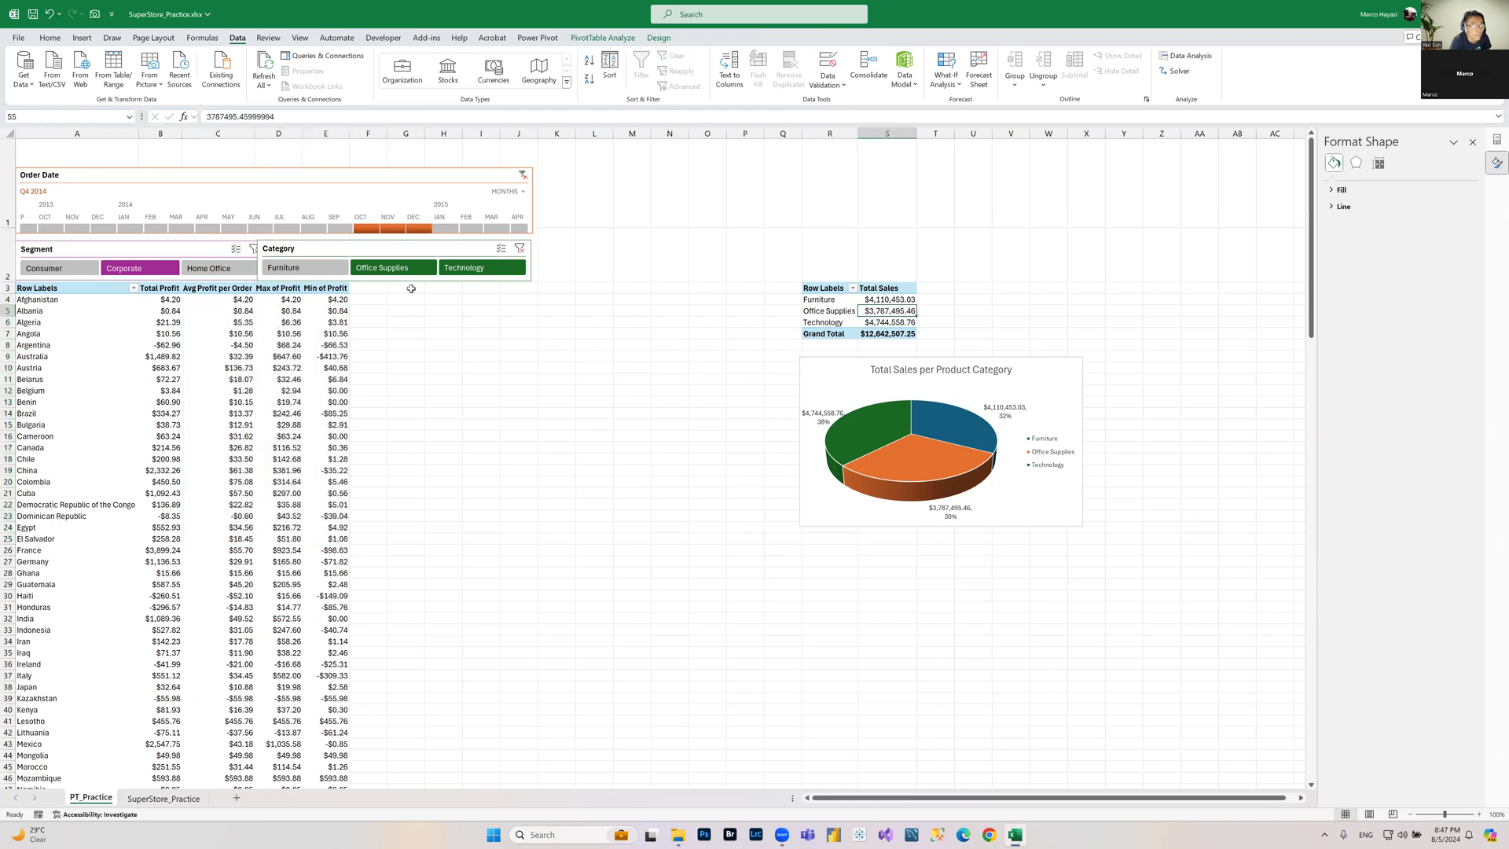
{"action": "left_click", "coordinate": [206, 268]}
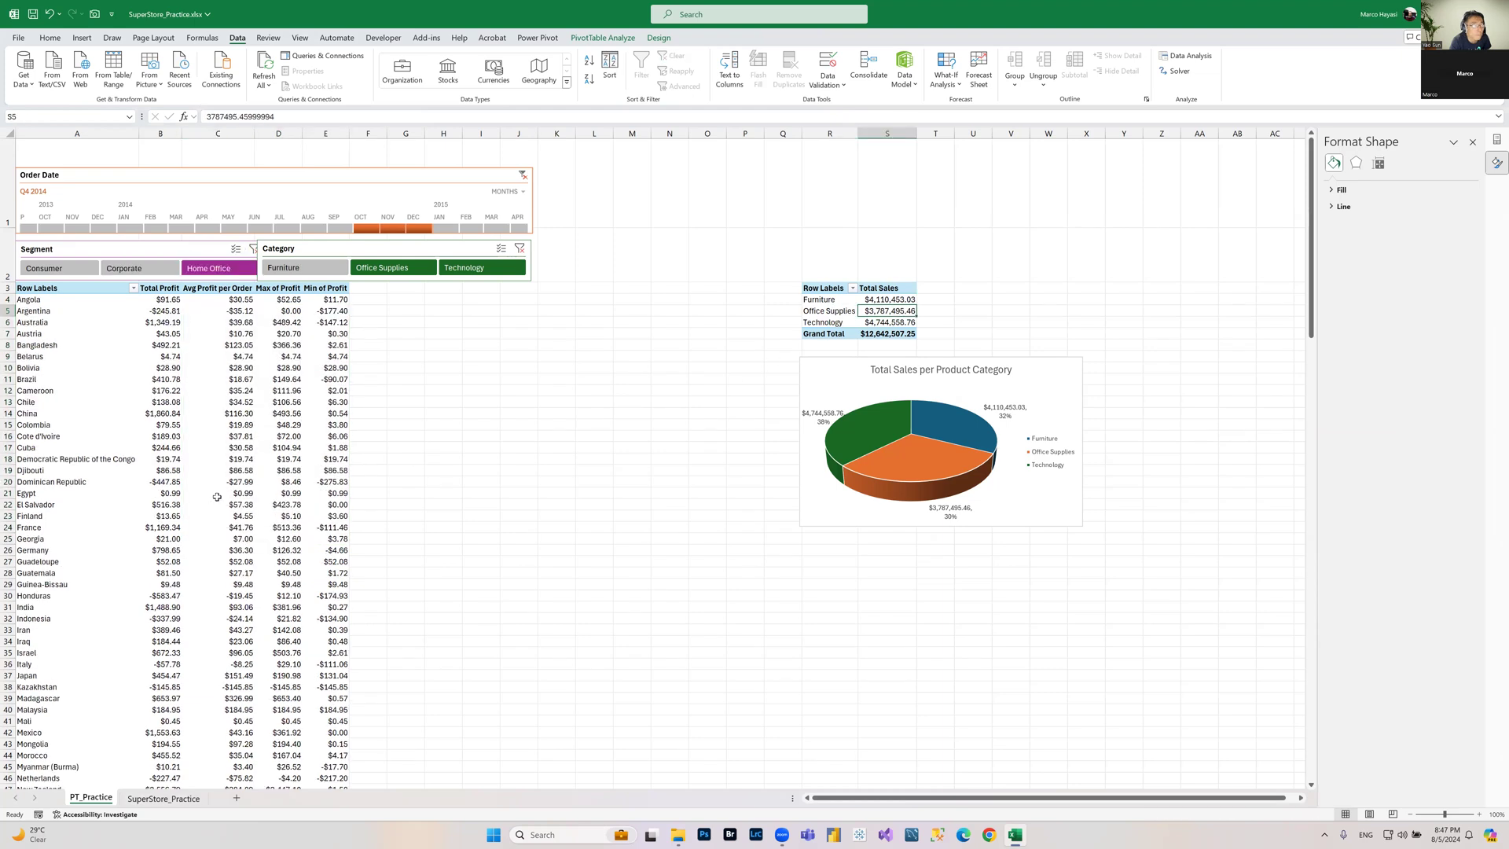
{"action": "left_click", "coordinate": [102, 252]}
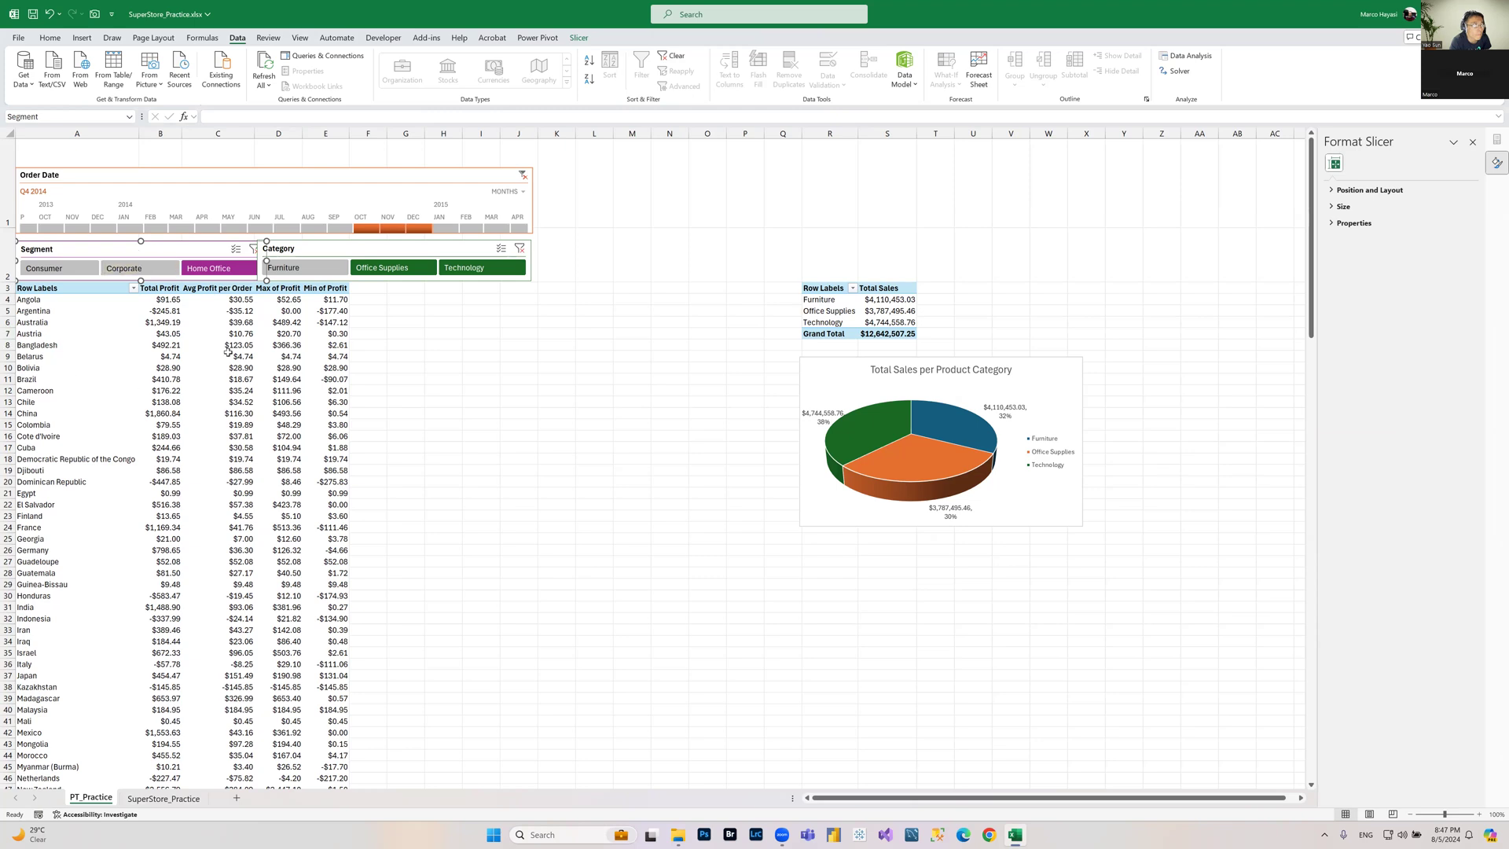
{"action": "left_click", "coordinate": [165, 324]}
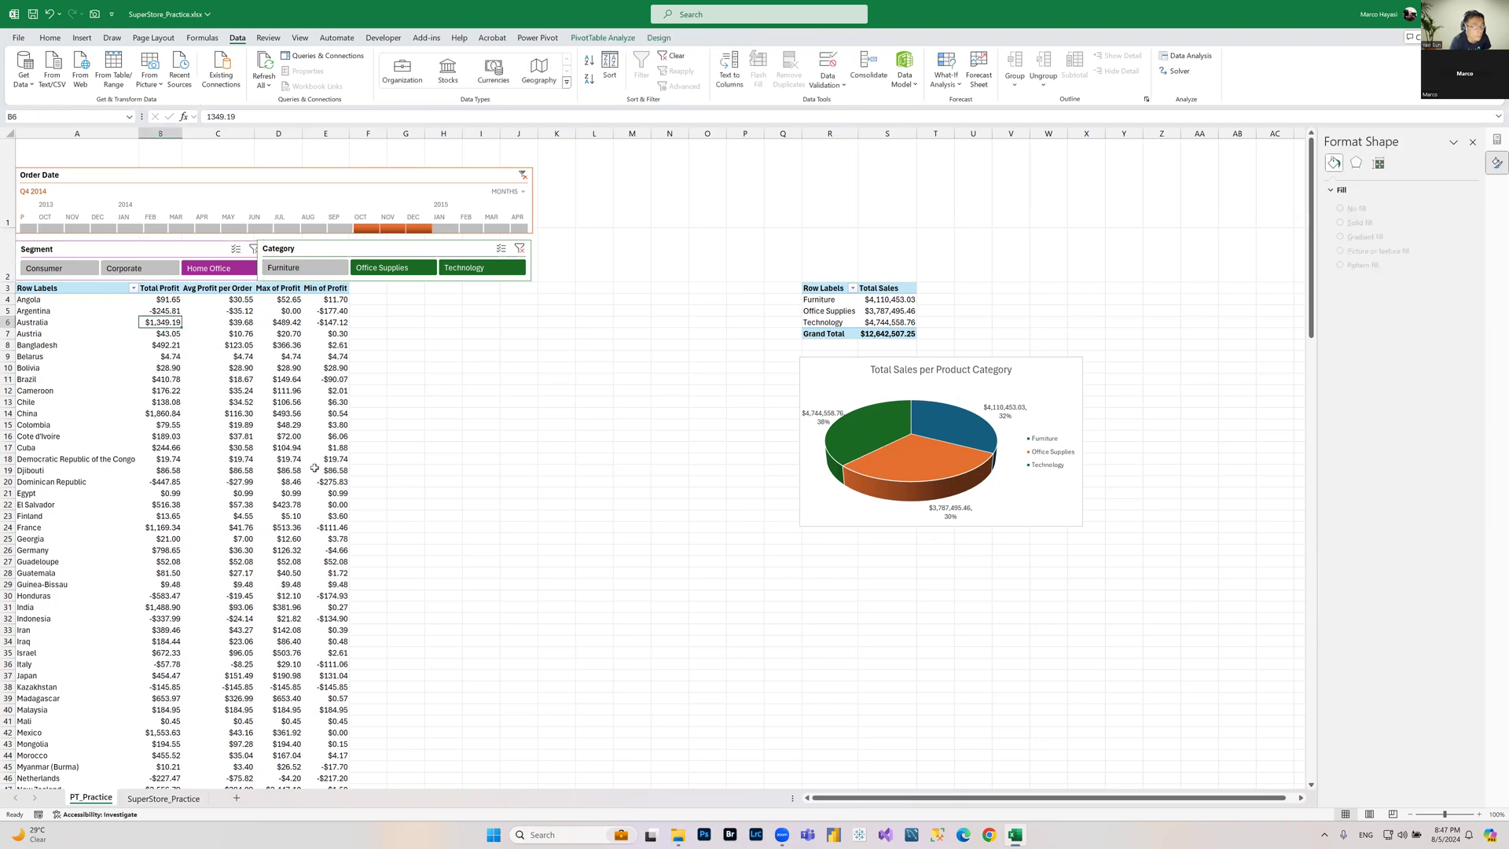
{"action": "left_click", "coordinate": [889, 311]}
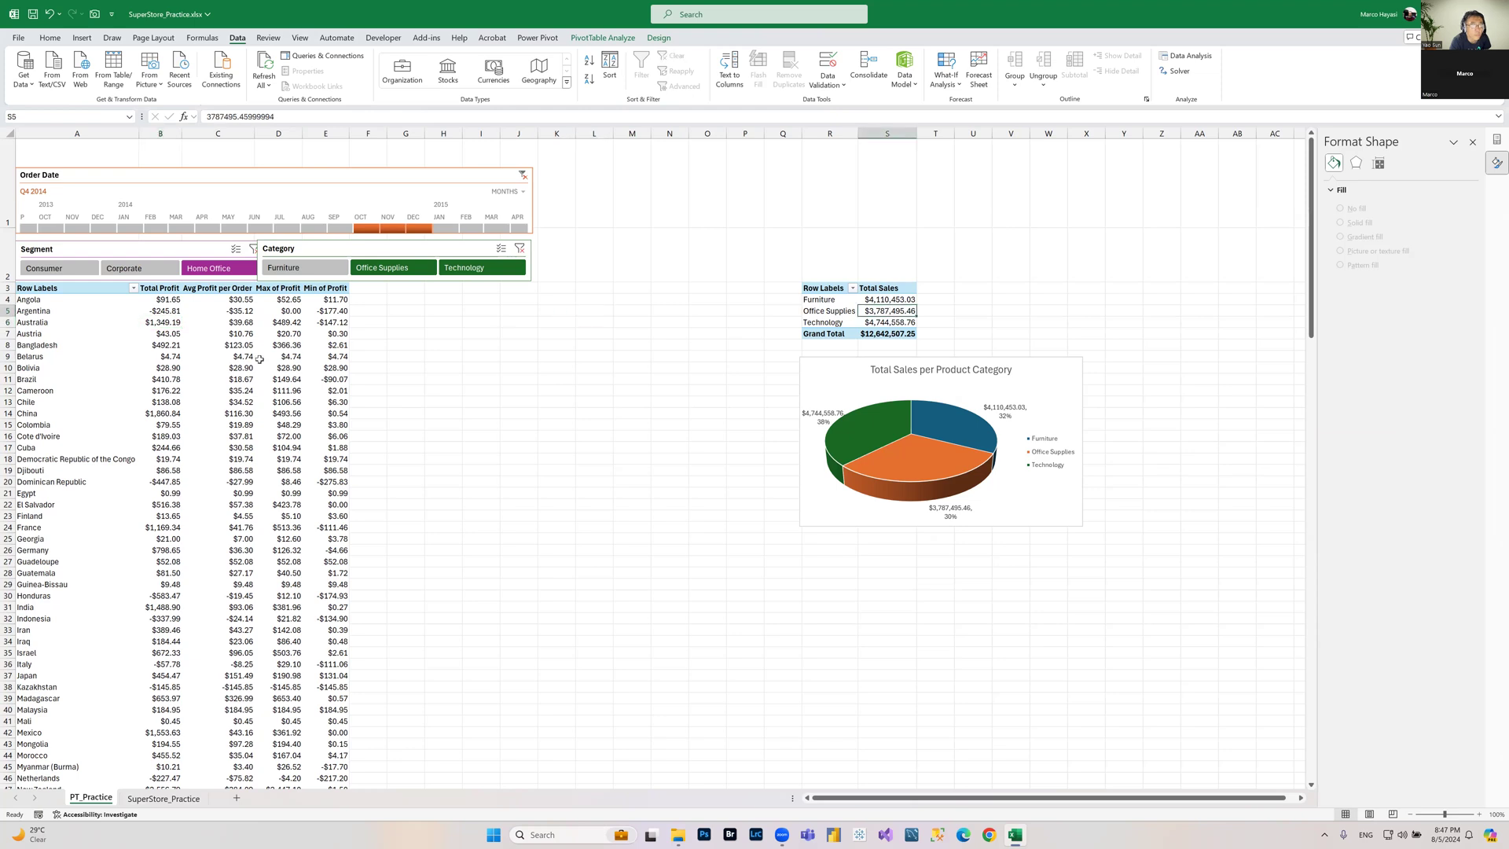
{"action": "left_click", "coordinate": [174, 249]}
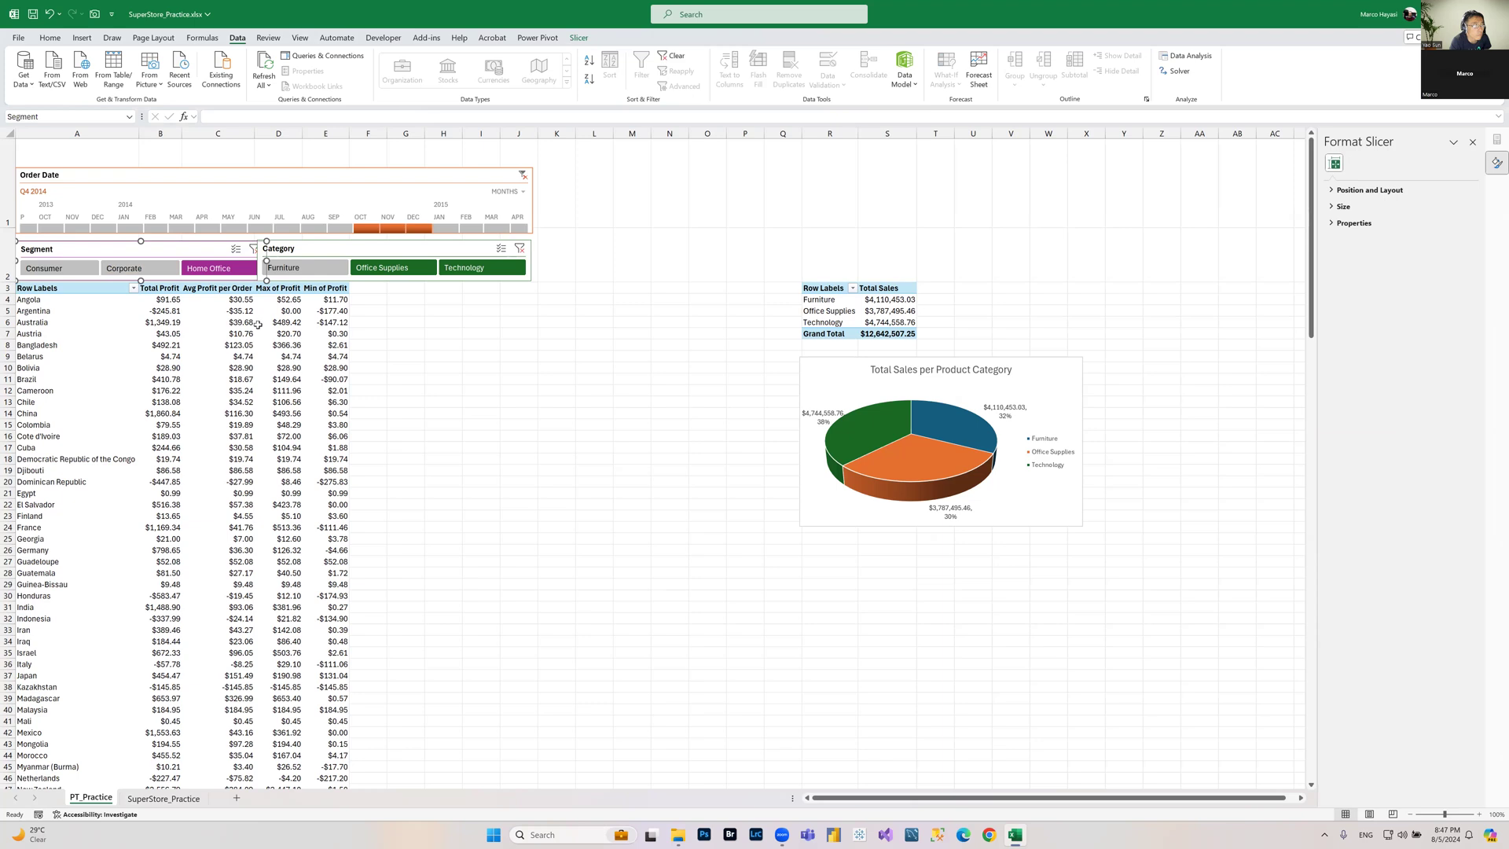
Step: Connect the Segment slicer to PivotTable2 as well through its report connections
{"action": "right_click", "coordinate": [209, 251]}
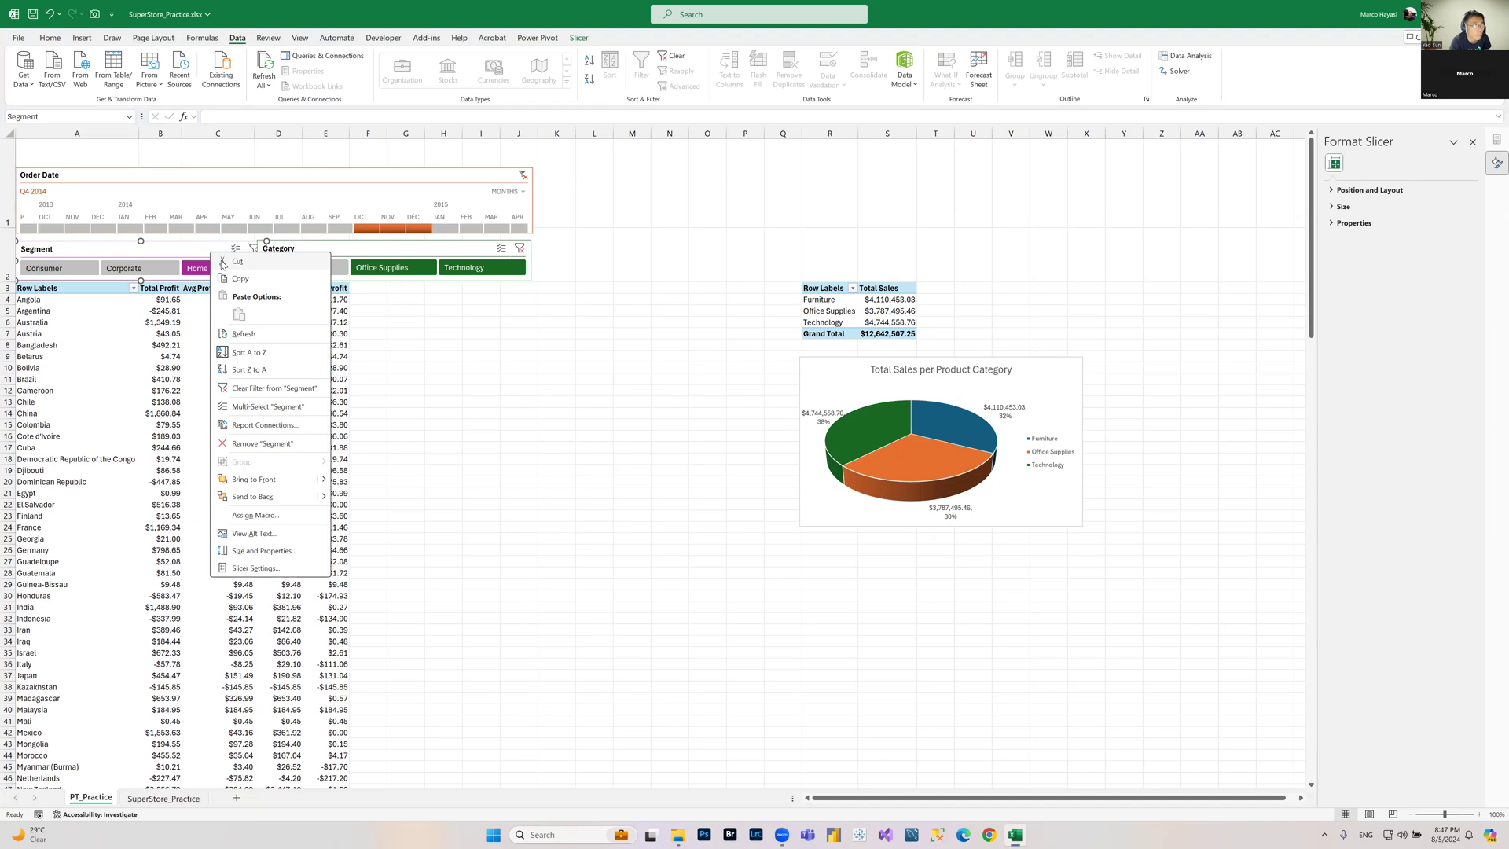
{"action": "left_click", "coordinate": [266, 424]}
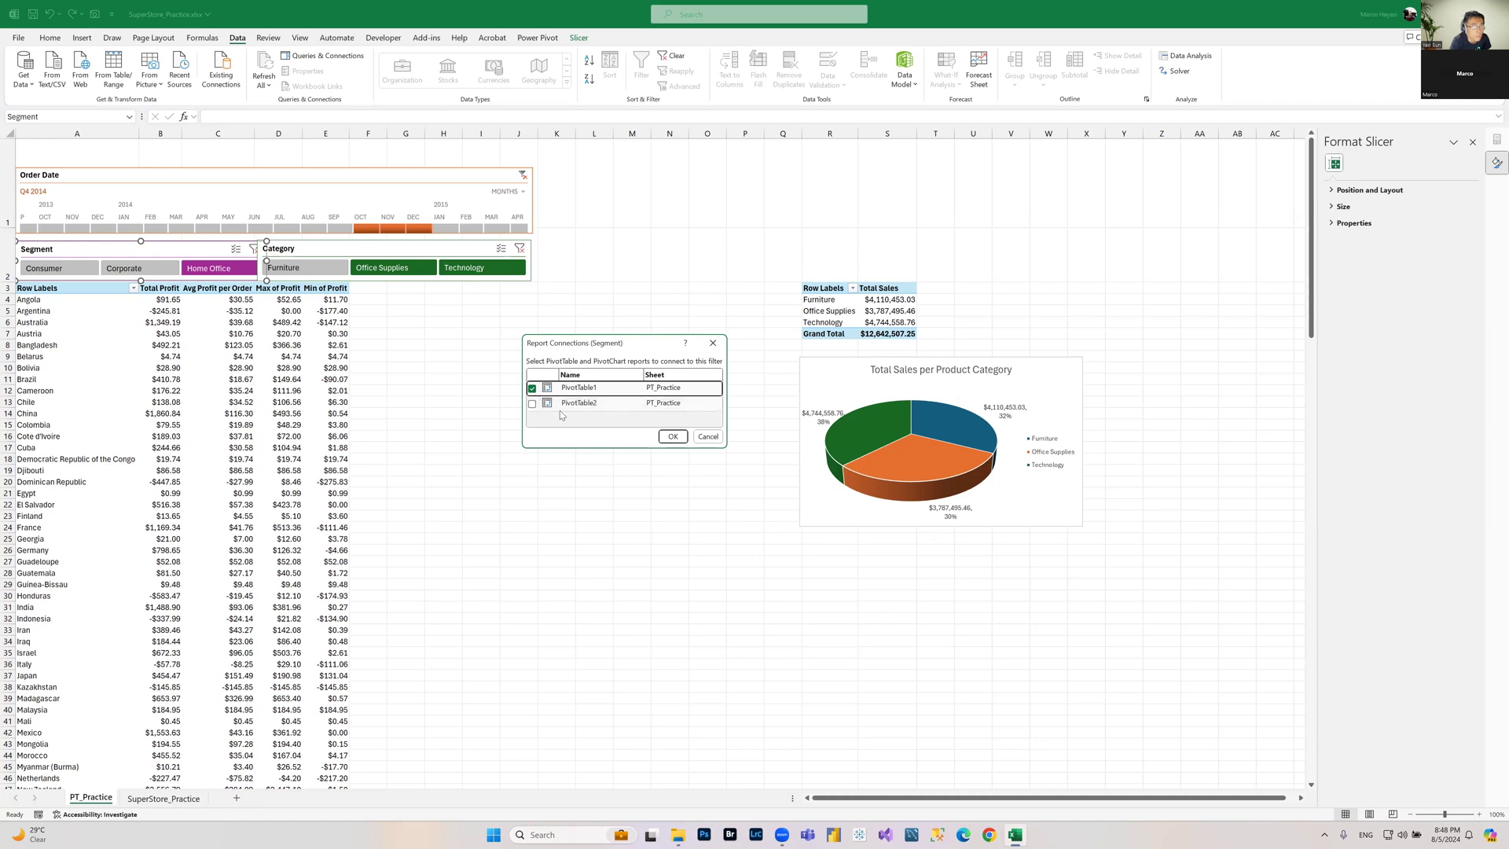
{"action": "left_click", "coordinate": [532, 403]}
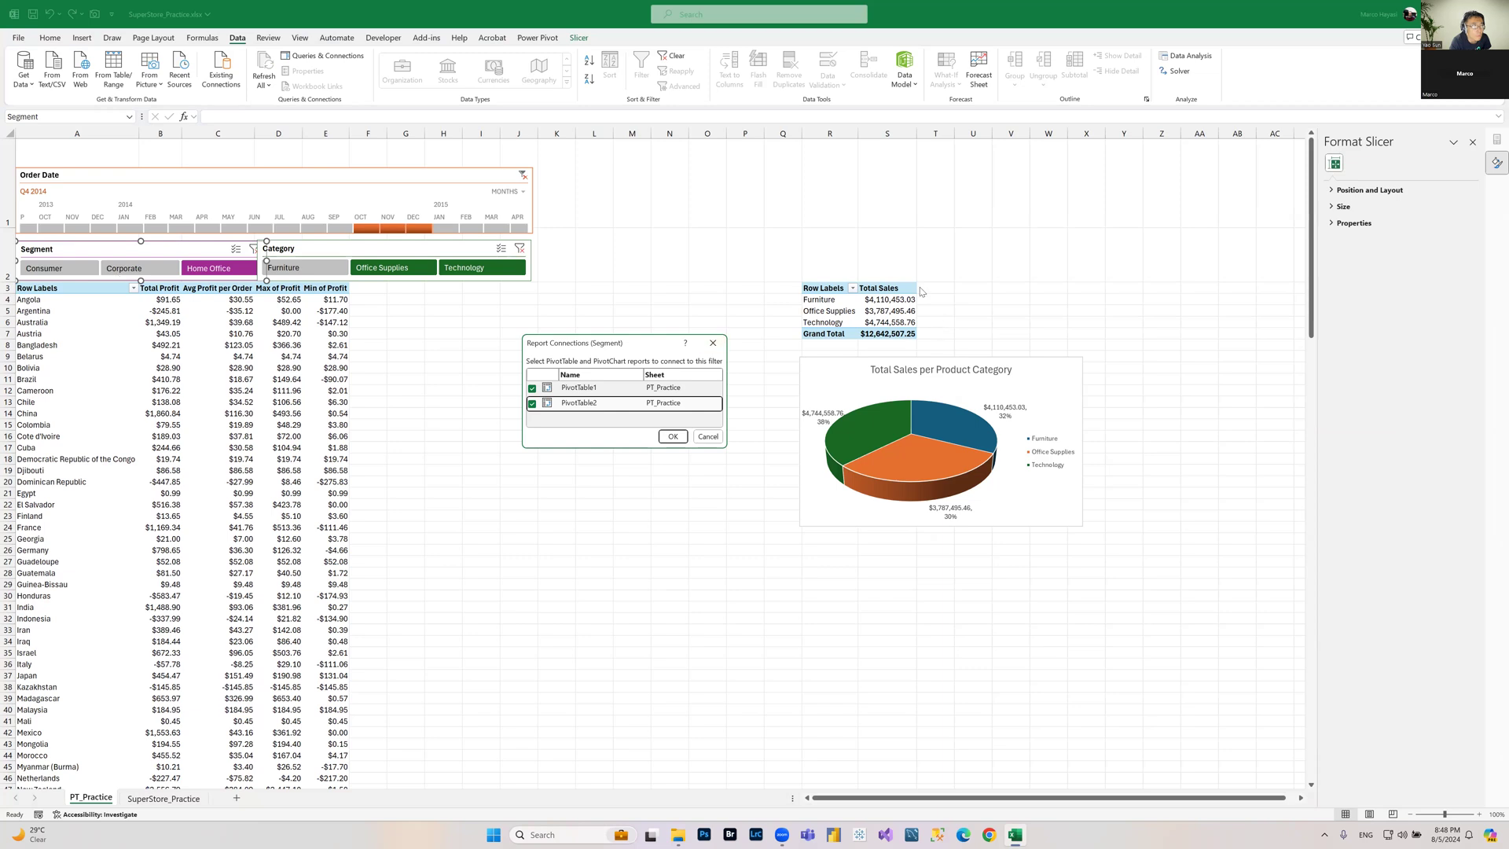
{"action": "left_click", "coordinate": [674, 437]}
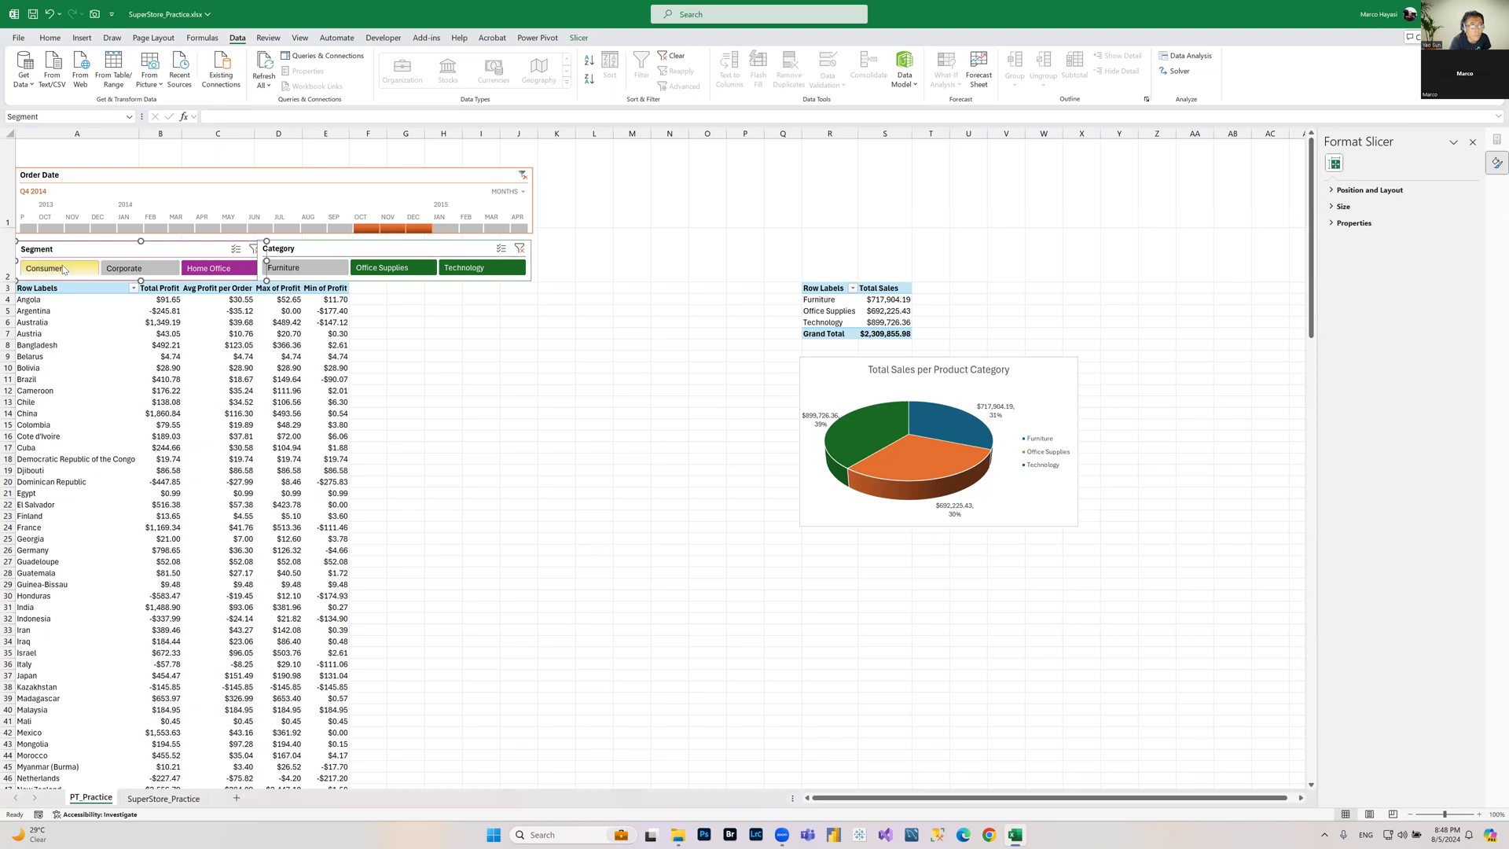
Step: Switch between the Consumer, Corporate and Home Office segments to check the Total Sales table and pie chart update
{"action": "left_click", "coordinate": [286, 447]}
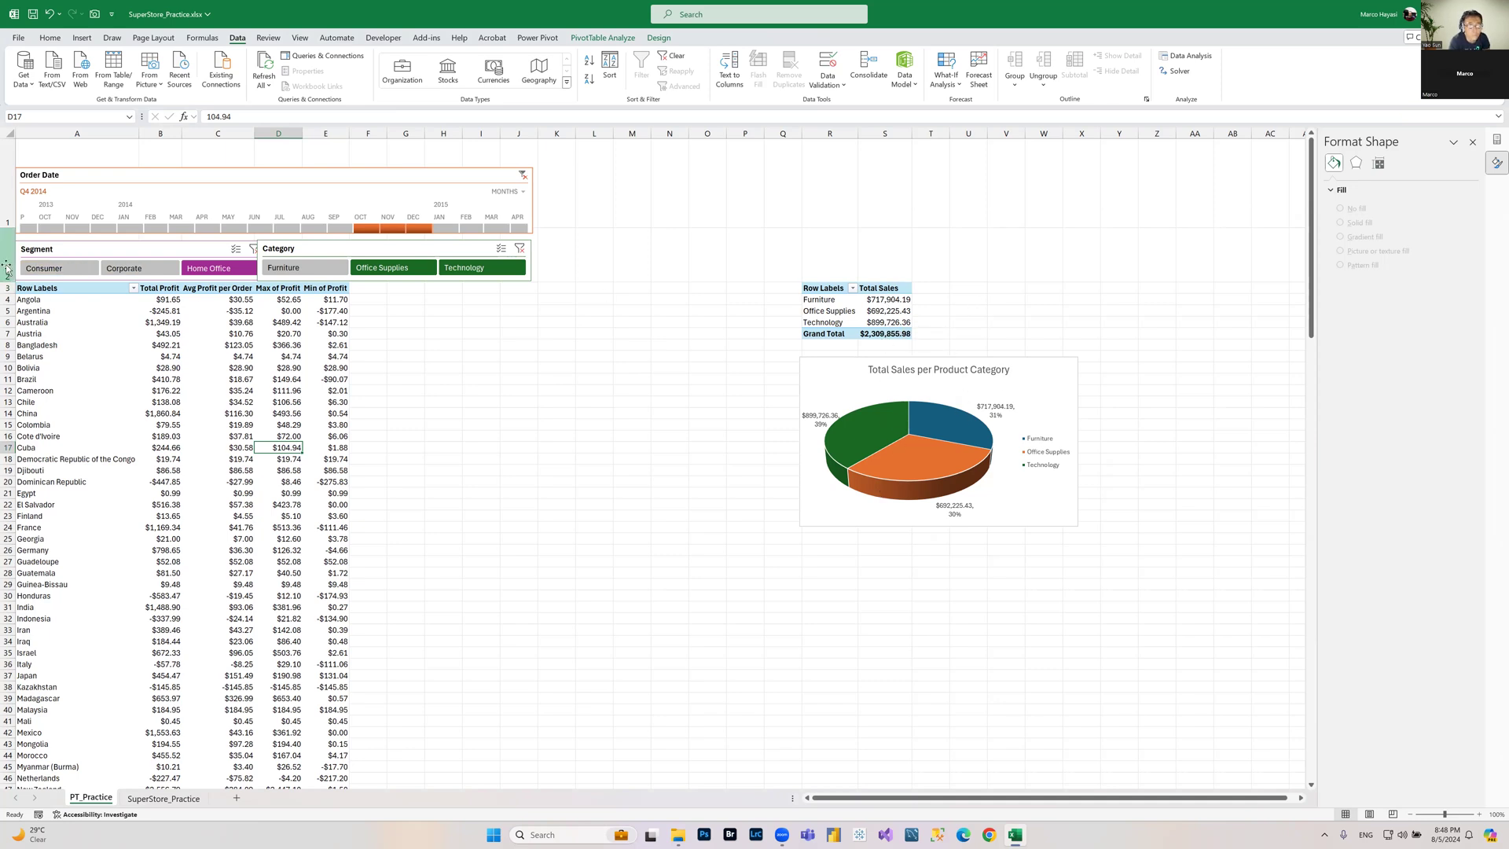
{"action": "left_click", "coordinate": [64, 271]}
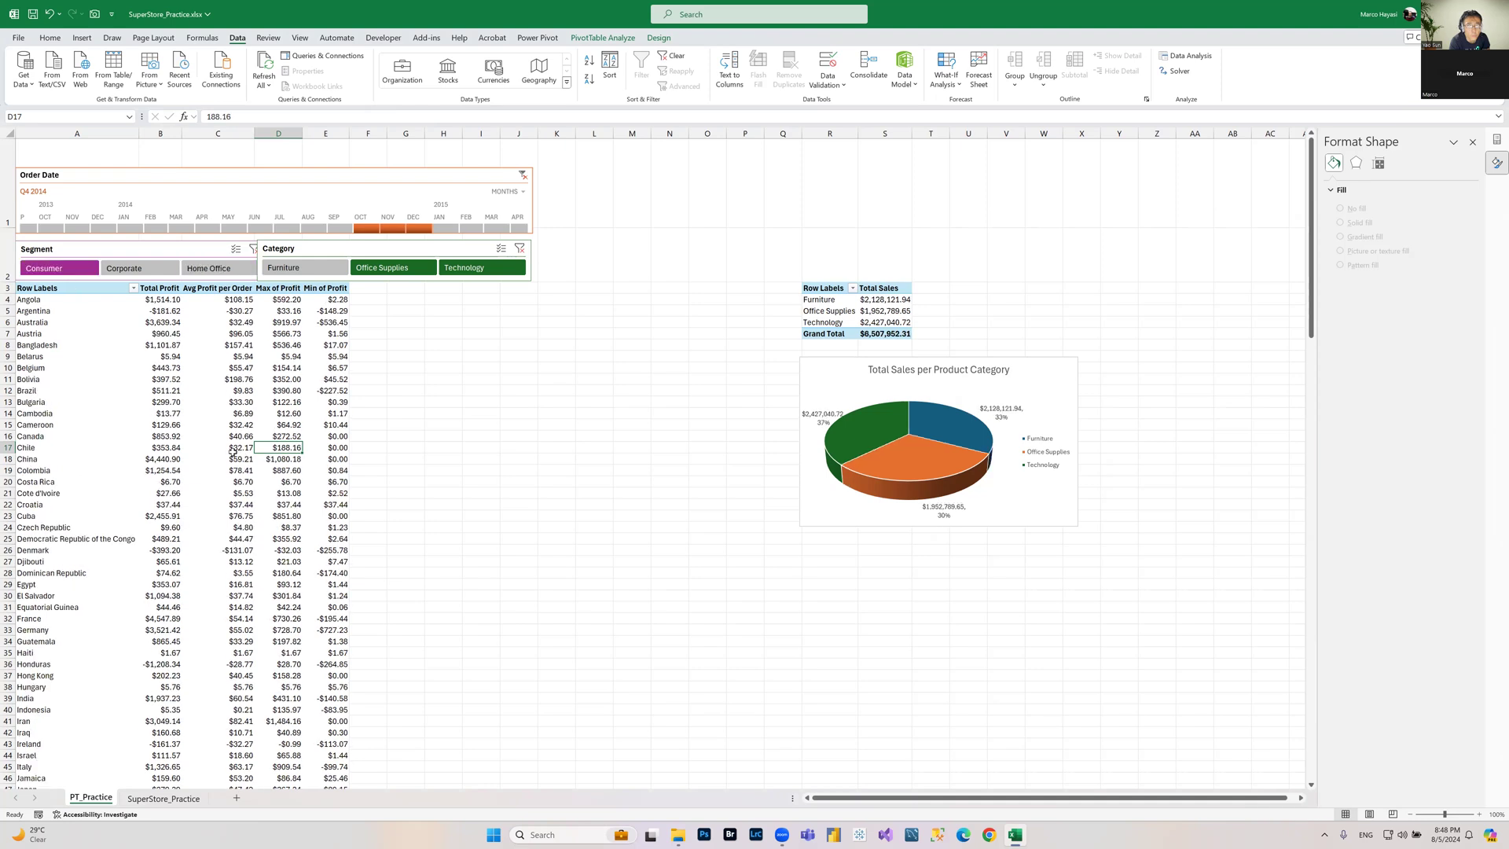
{"action": "mouse_move", "coordinate": [232, 452]}
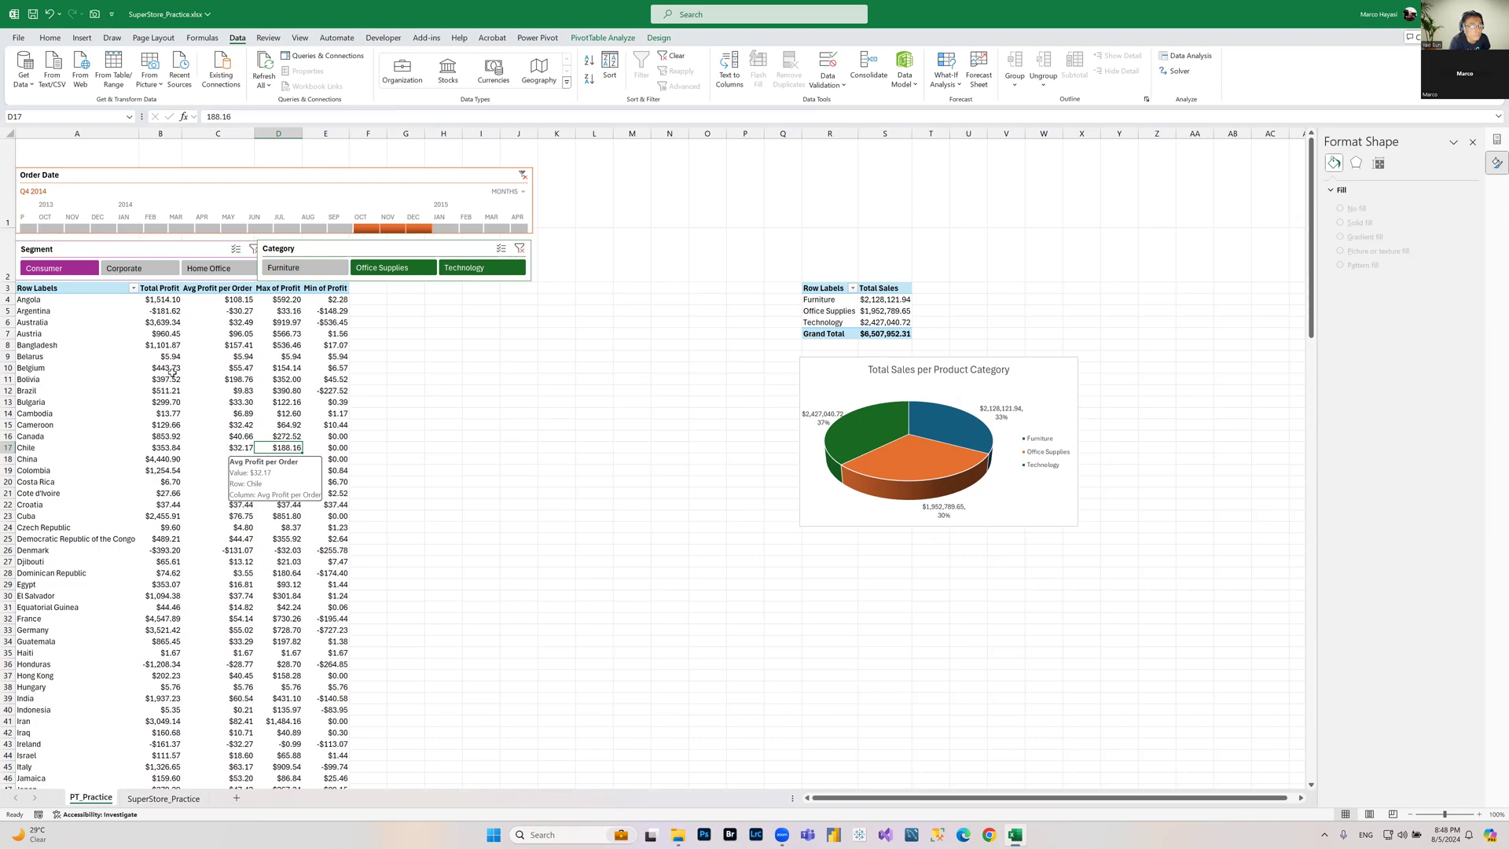
{"action": "left_click", "coordinate": [143, 271]}
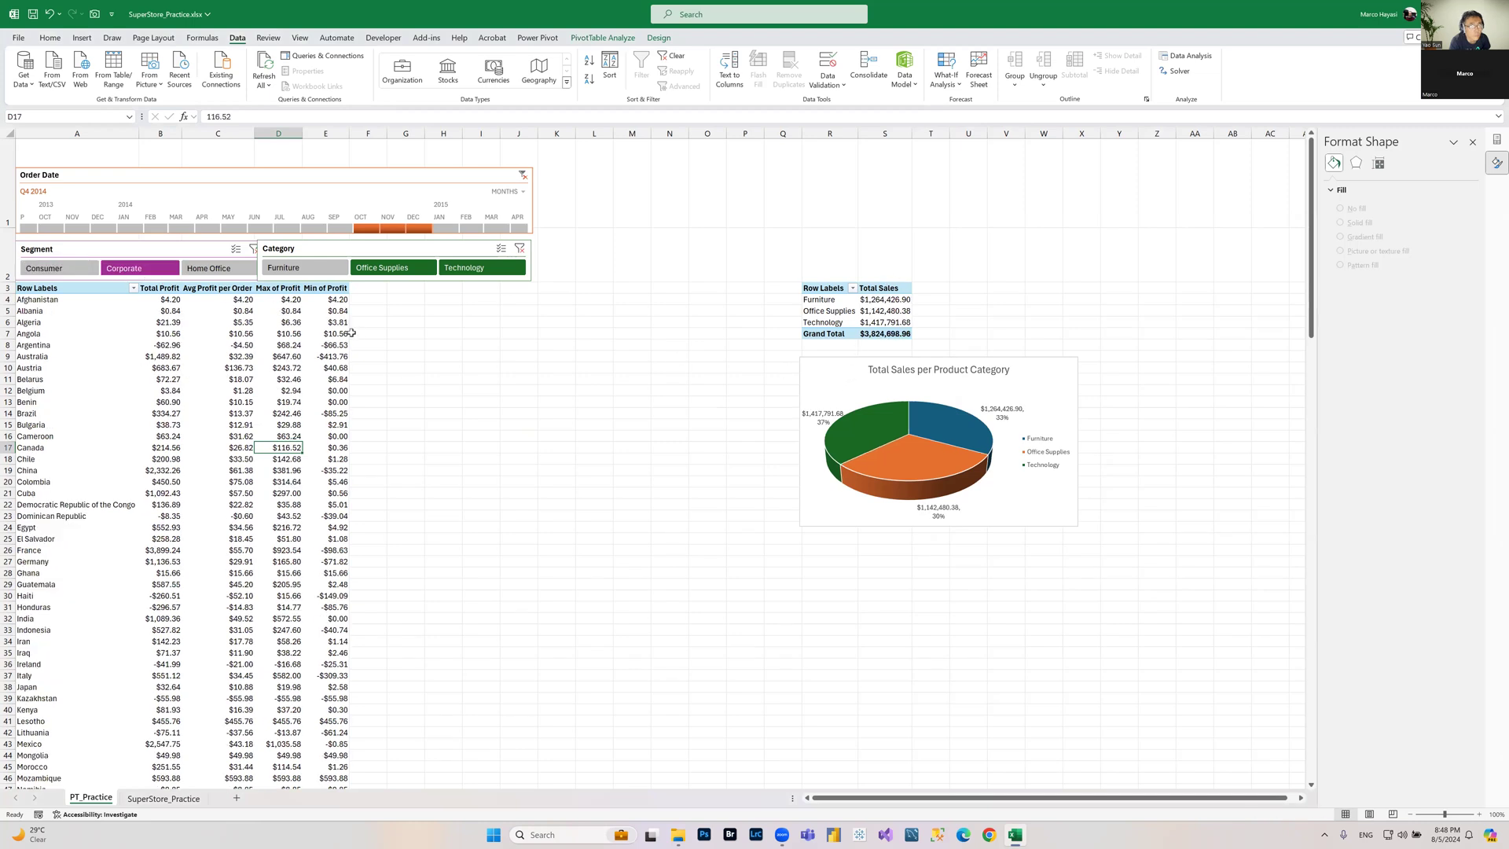
{"action": "left_click", "coordinate": [239, 271]}
{"action": "left_click", "coordinate": [57, 272]}
{"action": "left_click", "coordinate": [162, 270]}
{"action": "left_click", "coordinate": [203, 271]}
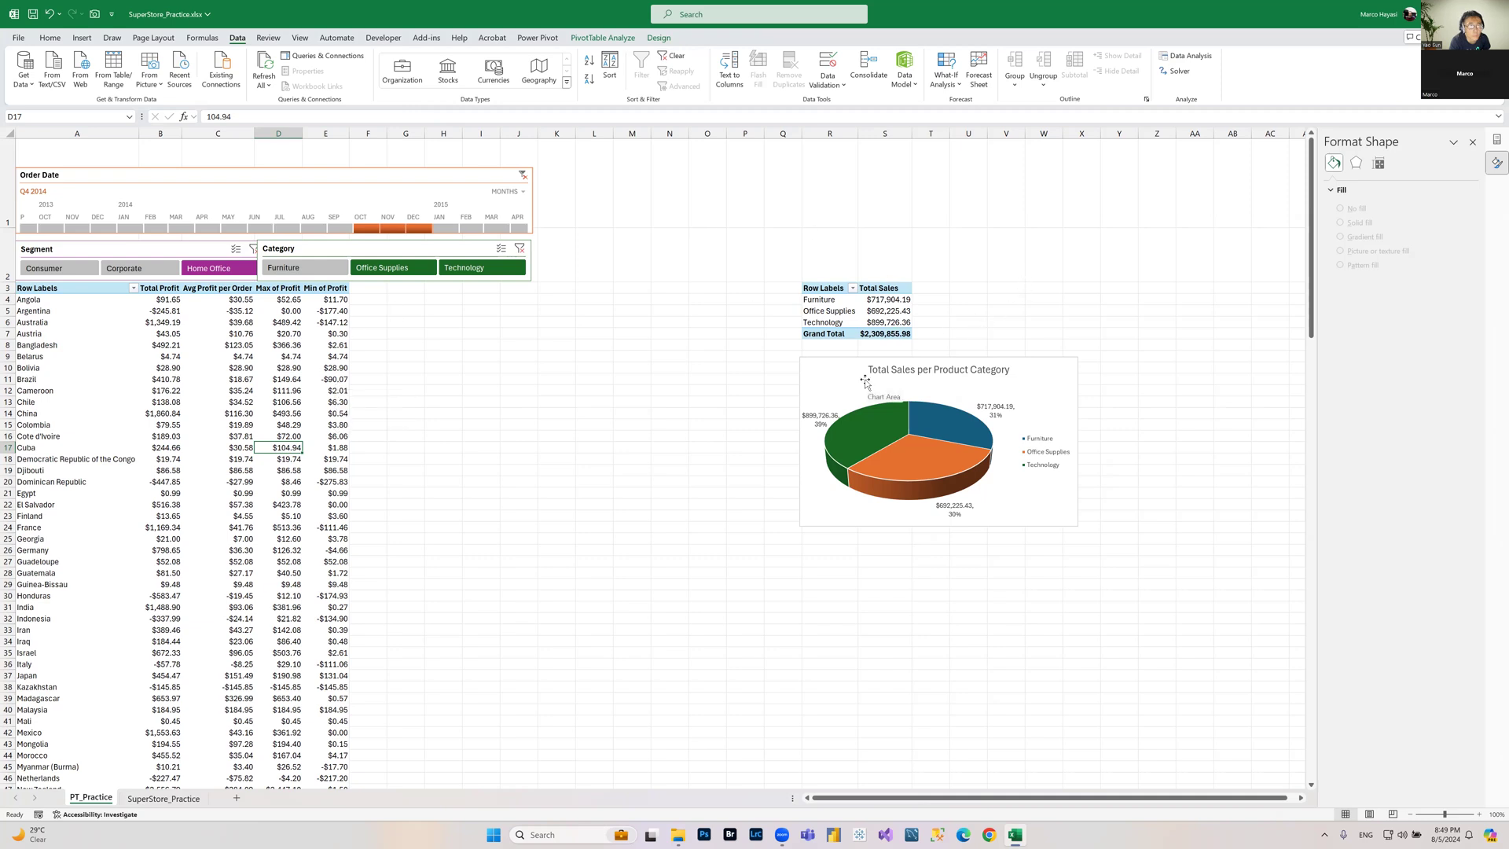
Step: Nudge the pie chart slightly up and right, then deselect it by selecting a worksheet cell
{"action": "left_click", "coordinate": [999, 374]}
{"action": "left_click_drag", "start_coordinate": [997, 368], "coordinate": [1075, 350]}
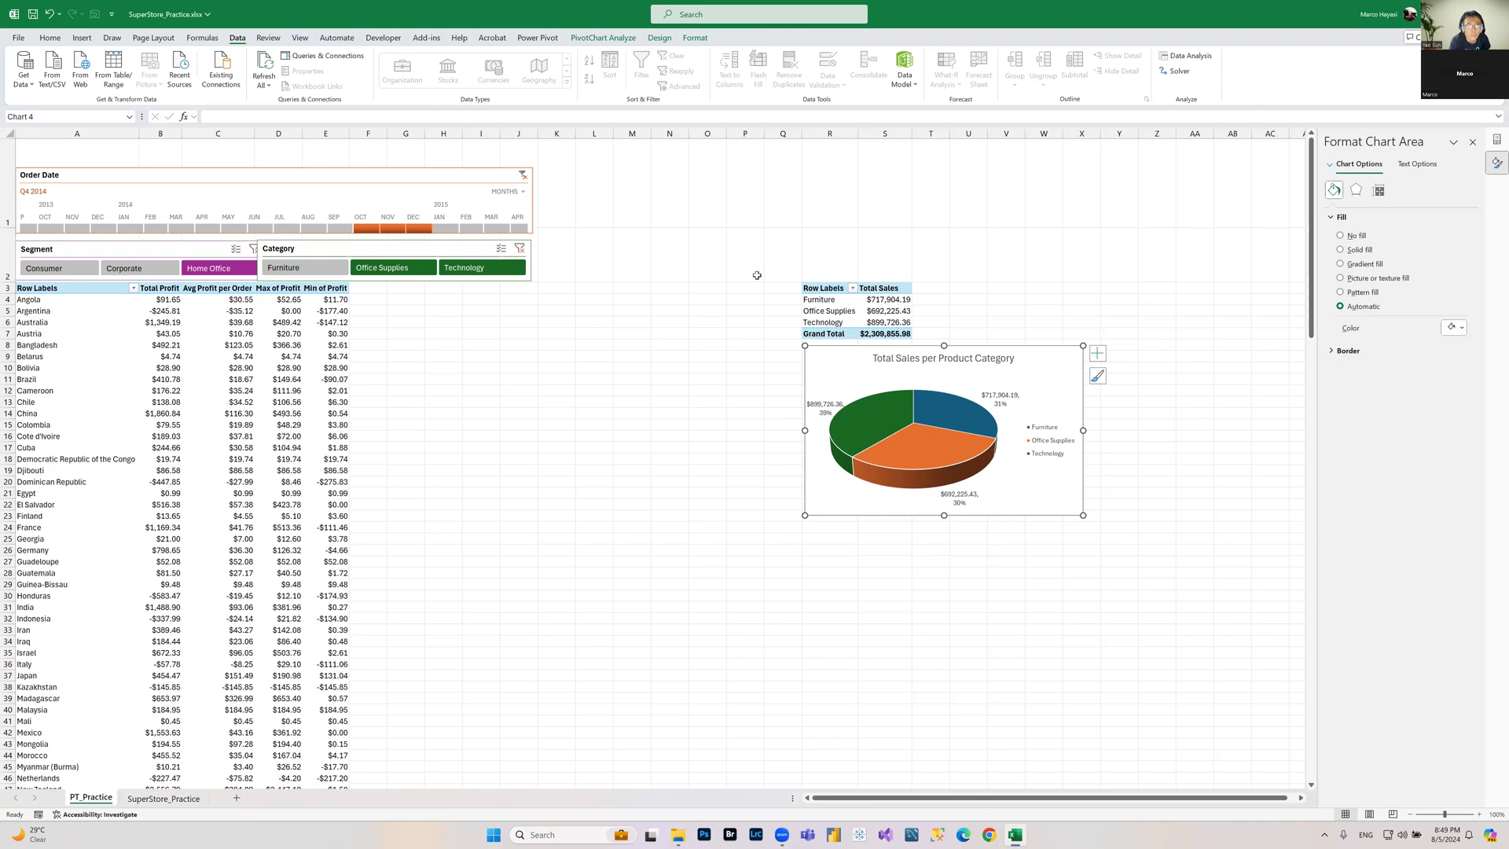
{"action": "left_click_drag", "start_coordinate": [595, 459], "coordinate": [764, 757]}
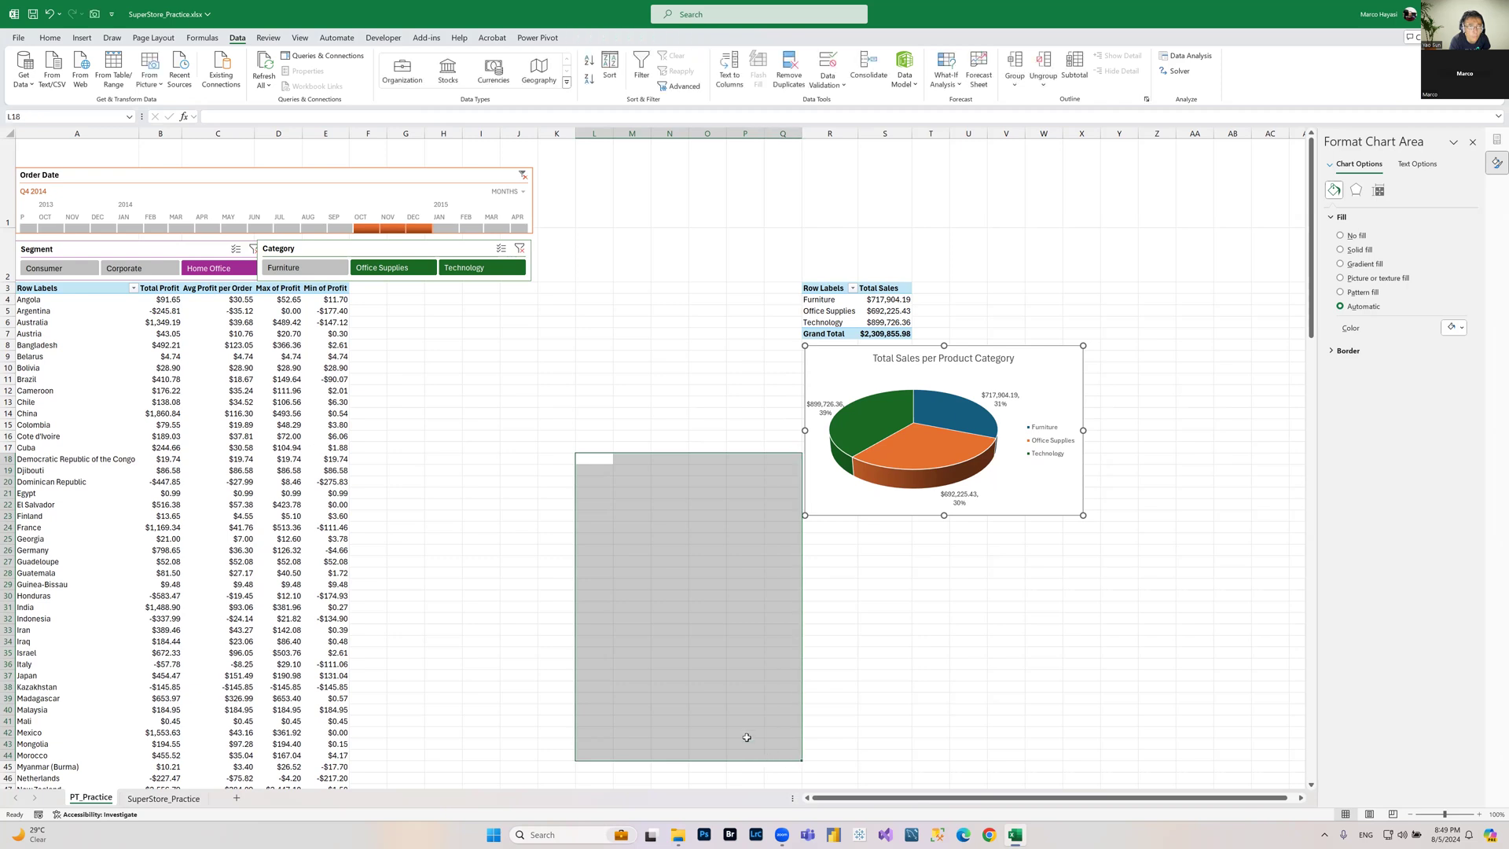
{"action": "left_click", "coordinate": [590, 379]}
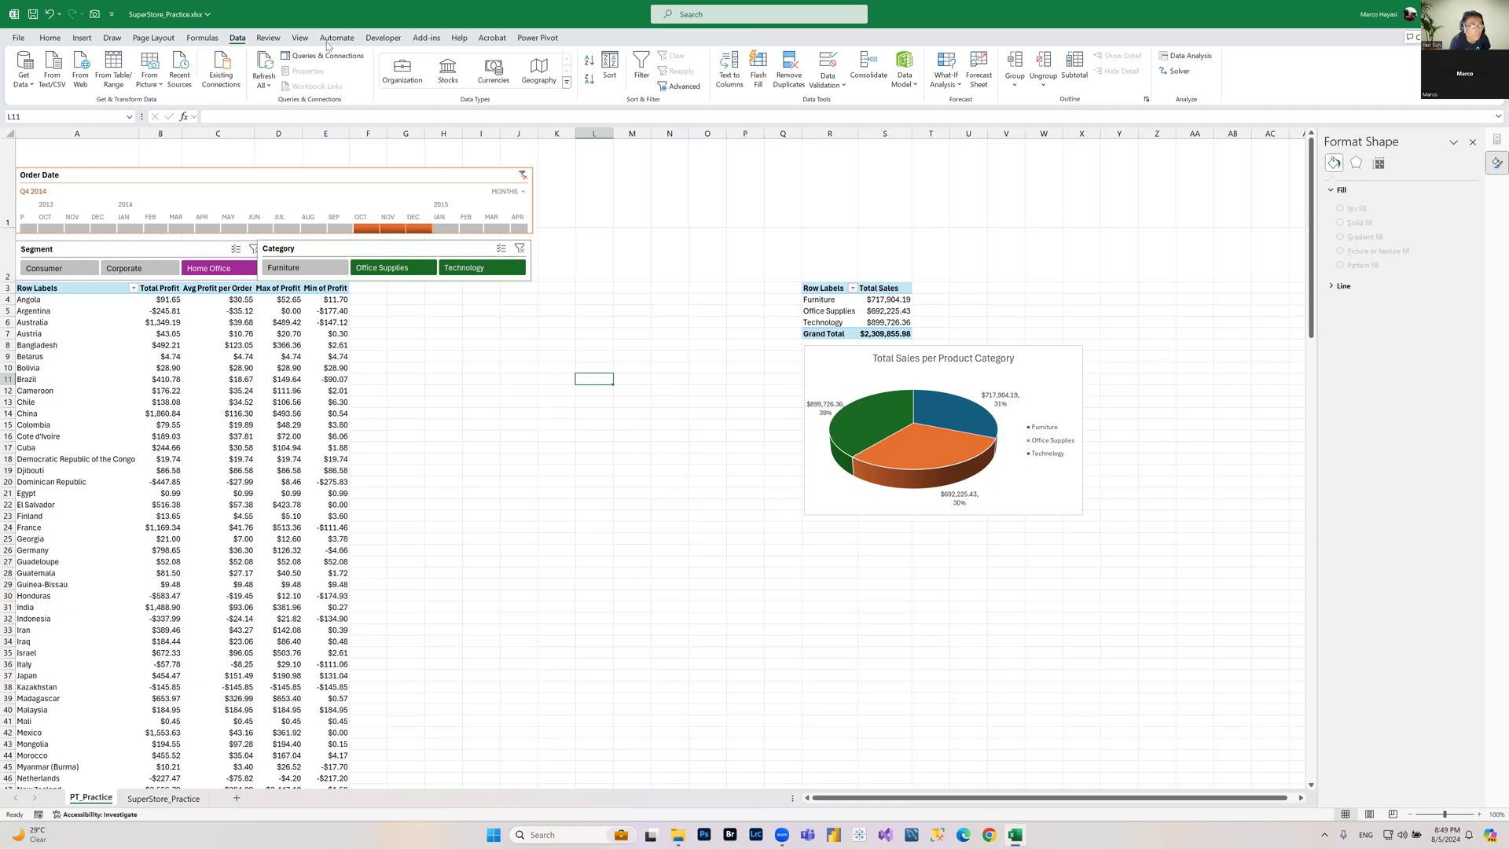
Step: Hide the worksheet gridlines
{"action": "left_click", "coordinate": [301, 40]}
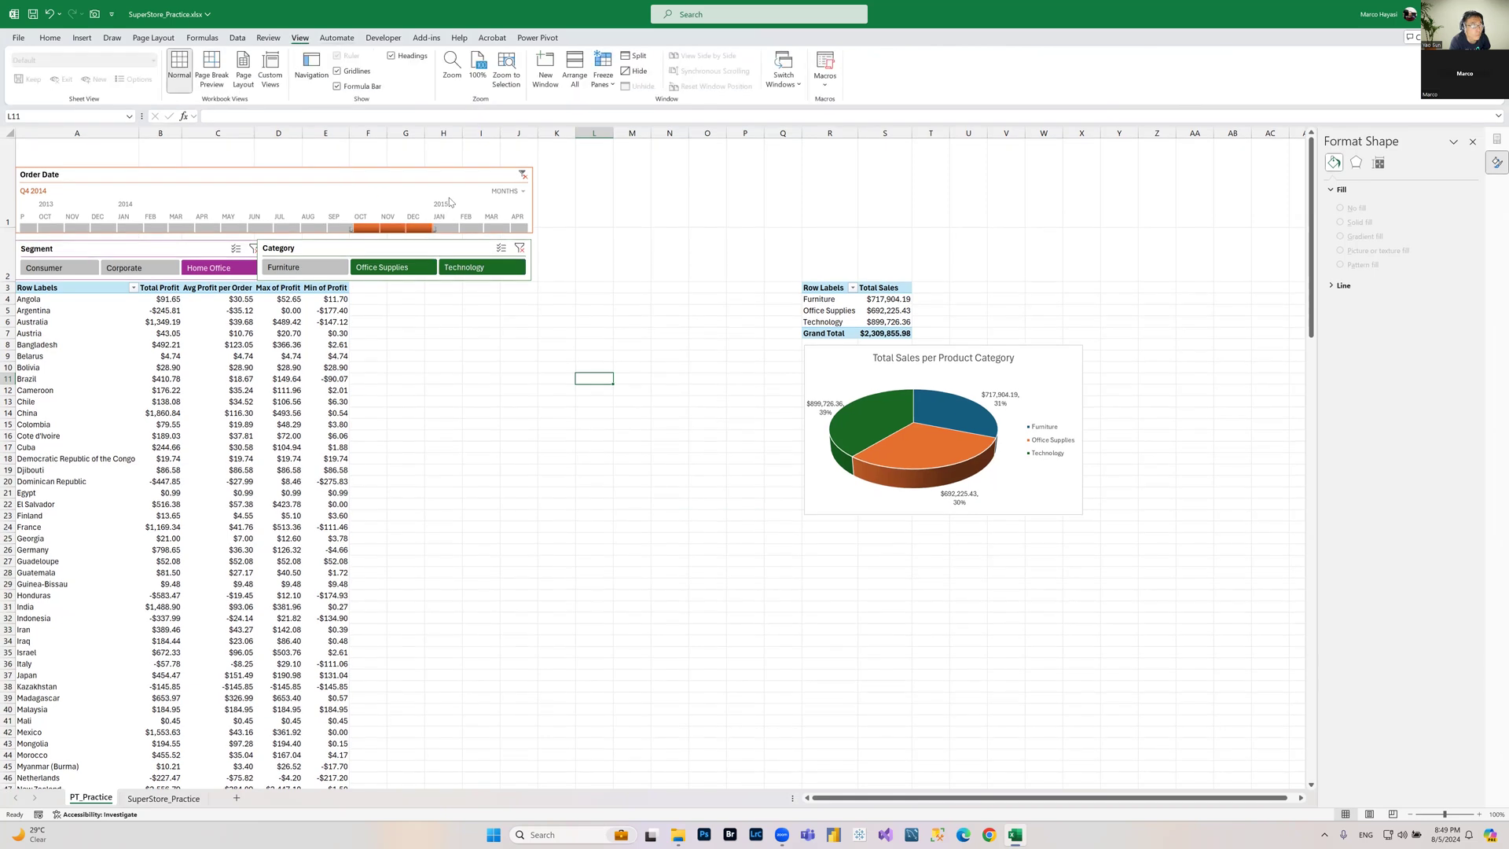
{"action": "left_click", "coordinate": [338, 72]}
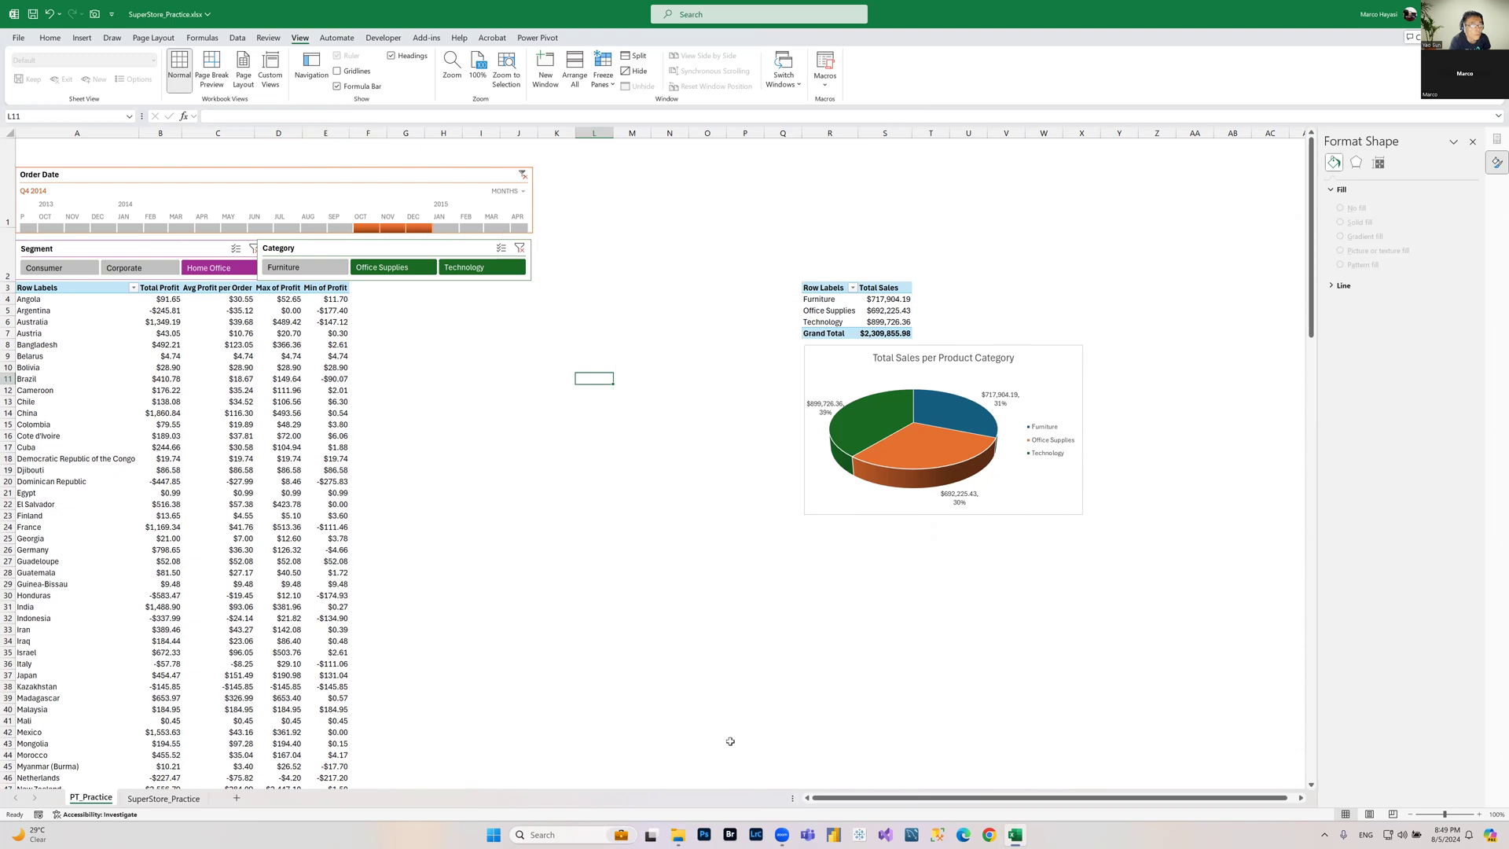
{"action": "left_click", "coordinate": [727, 716]}
{"action": "left_click", "coordinate": [974, 663]}
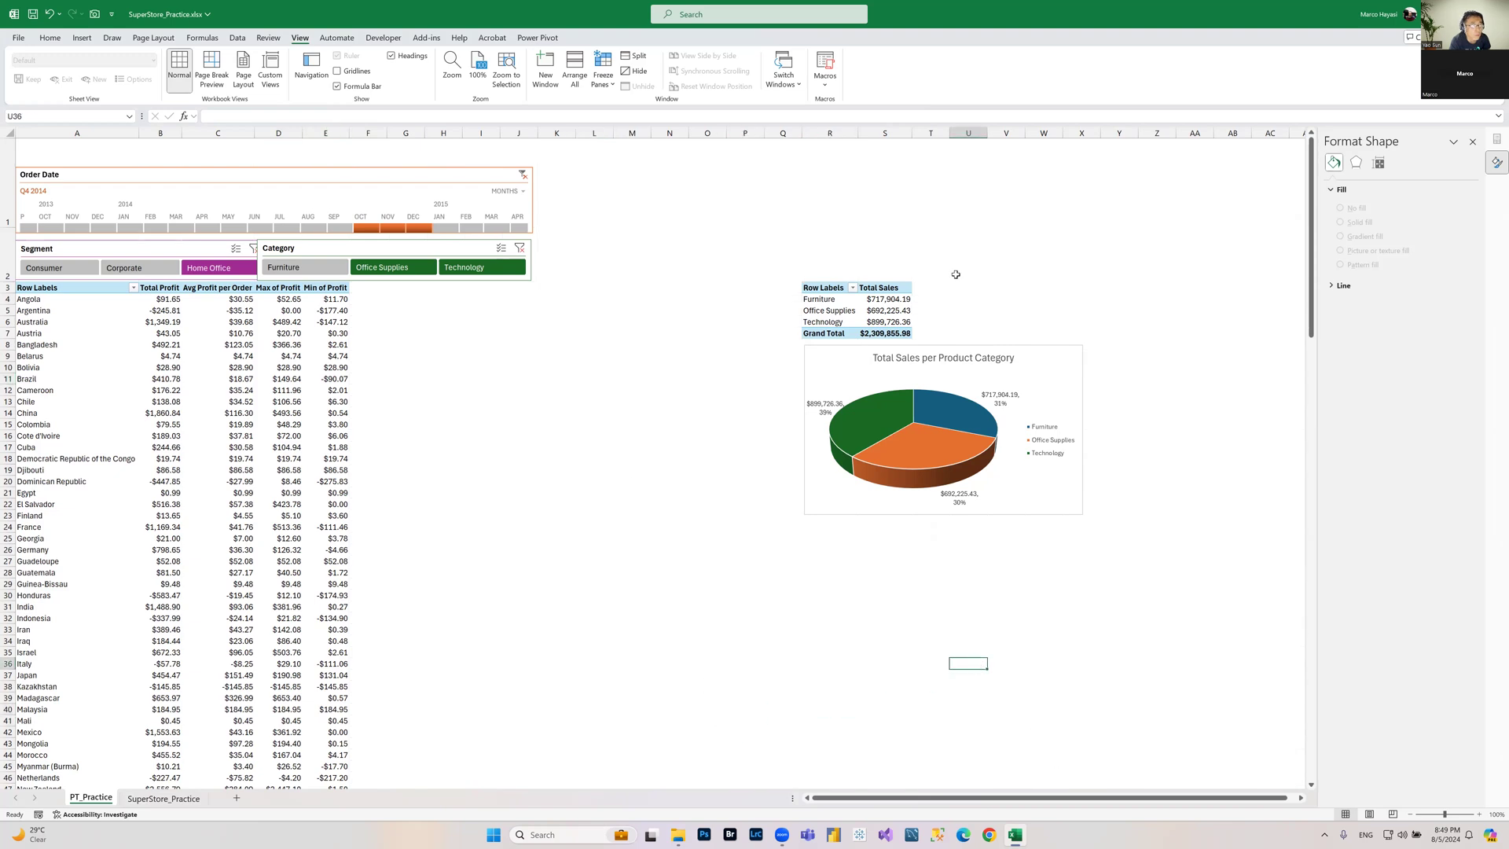
Step: Move the Total Sales PivotTable so it starts at cell G3 of the PT_Practice sheet
{"action": "left_click_drag", "start_coordinate": [818, 288], "coordinate": [885, 333]}
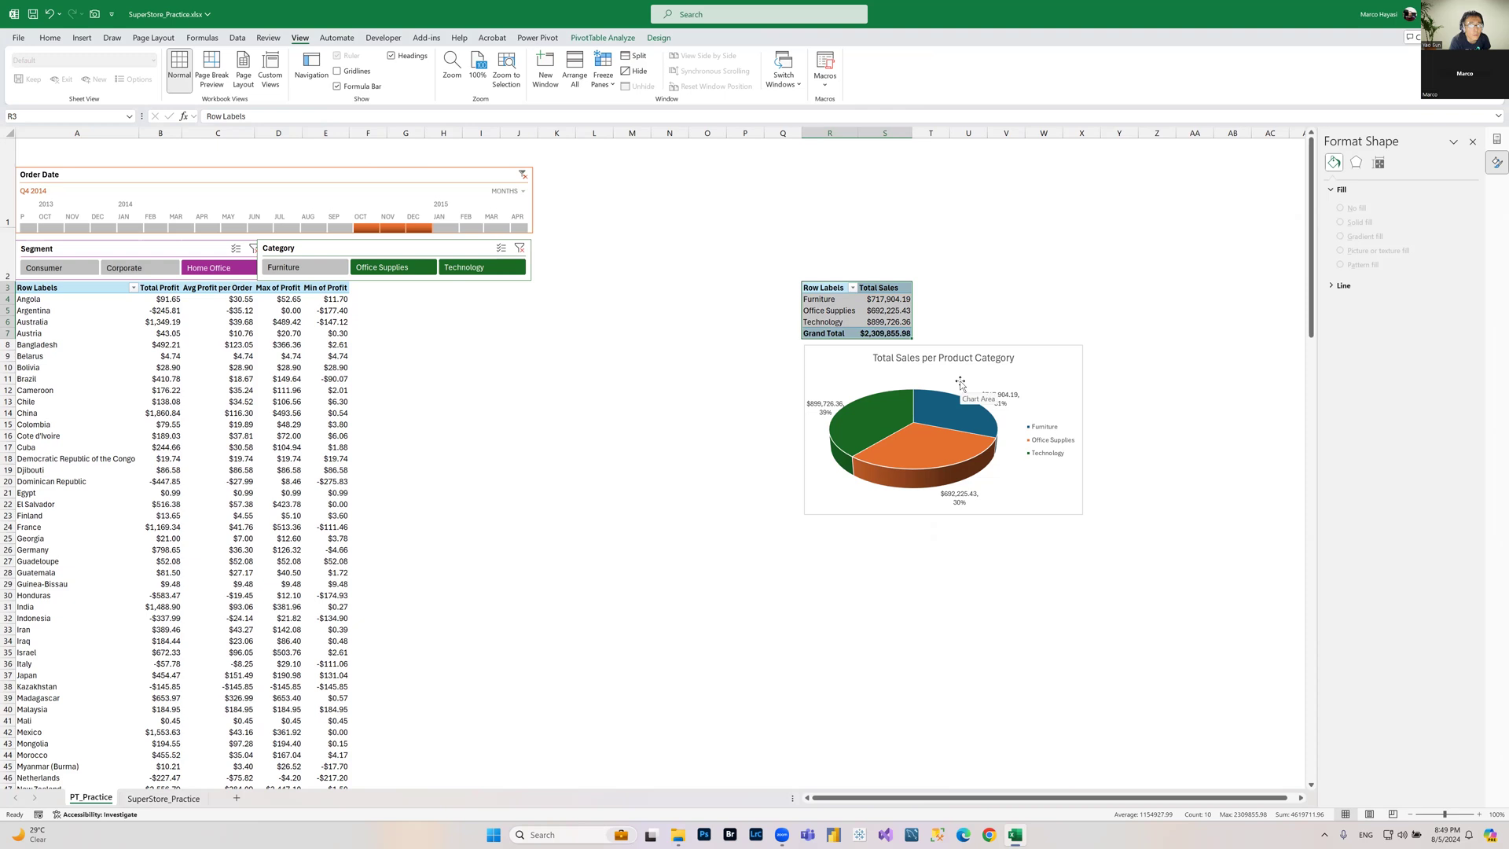
{"action": "left_click", "coordinate": [449, 290]}
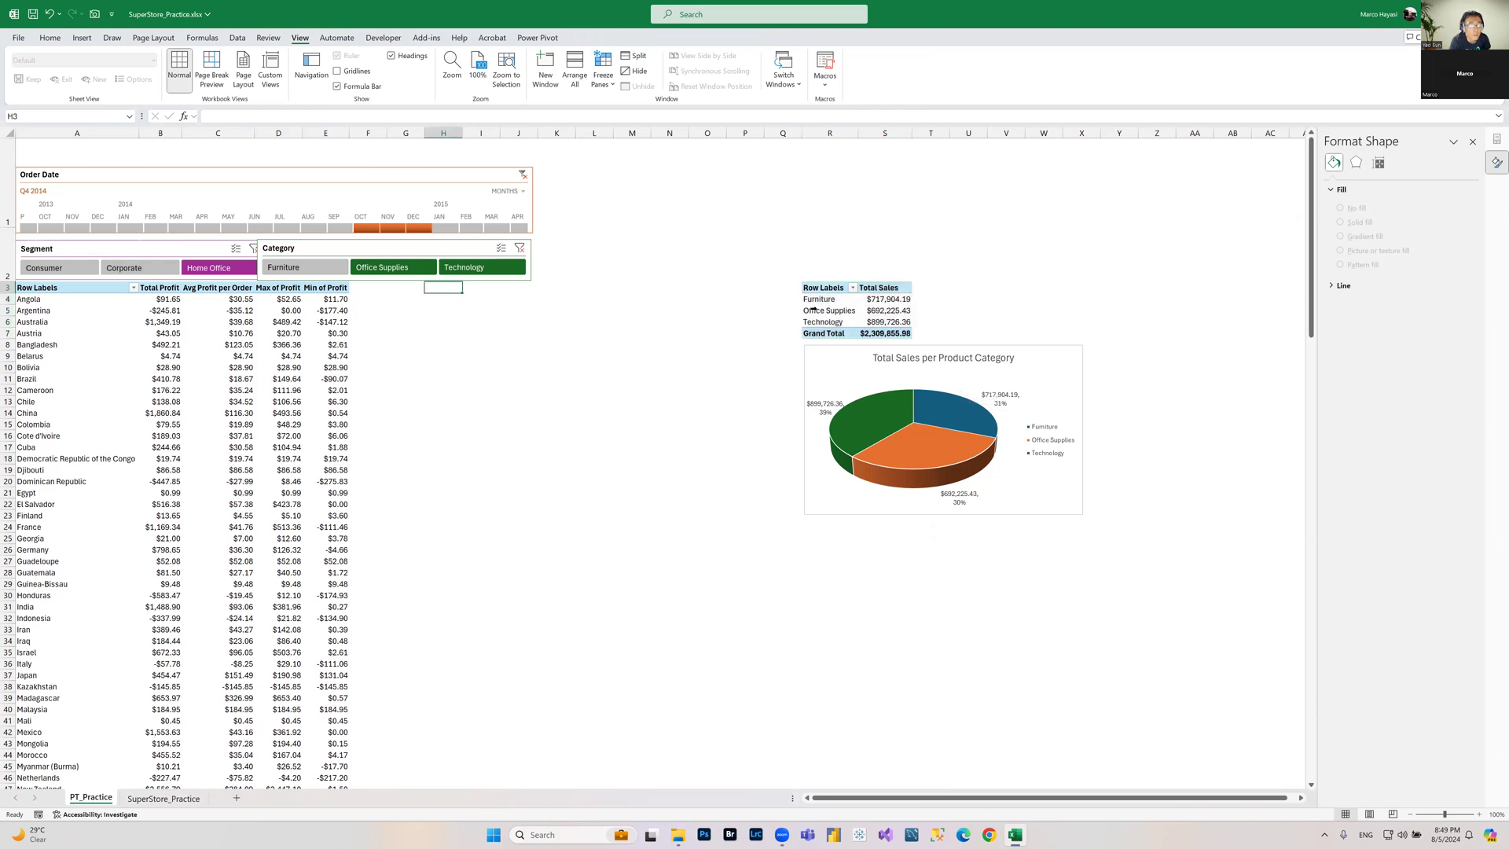
{"action": "left_click_drag", "start_coordinate": [840, 288], "coordinate": [903, 320]}
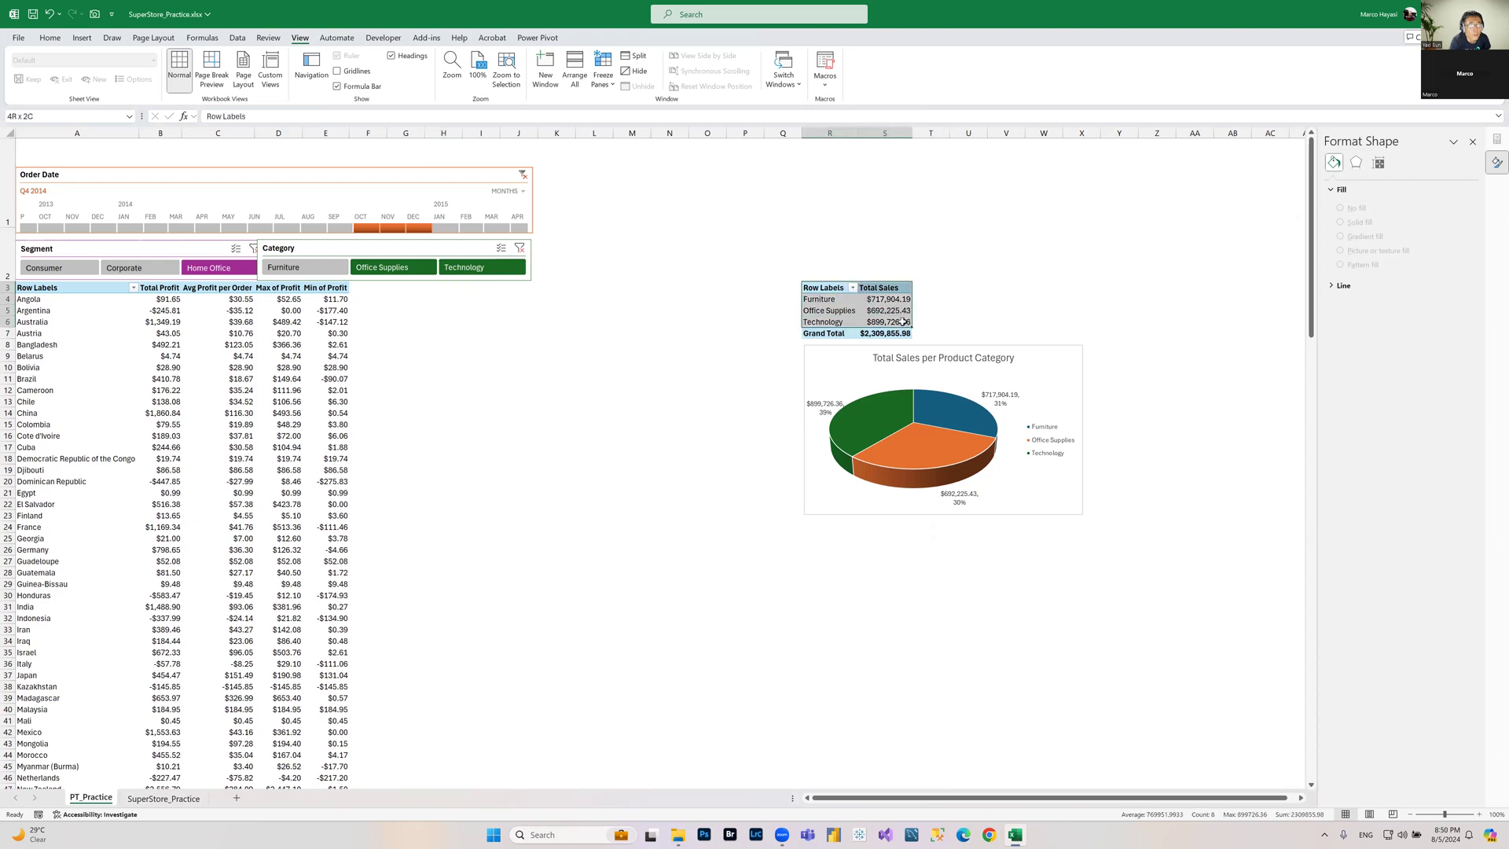
{"action": "left_click", "coordinate": [866, 299]}
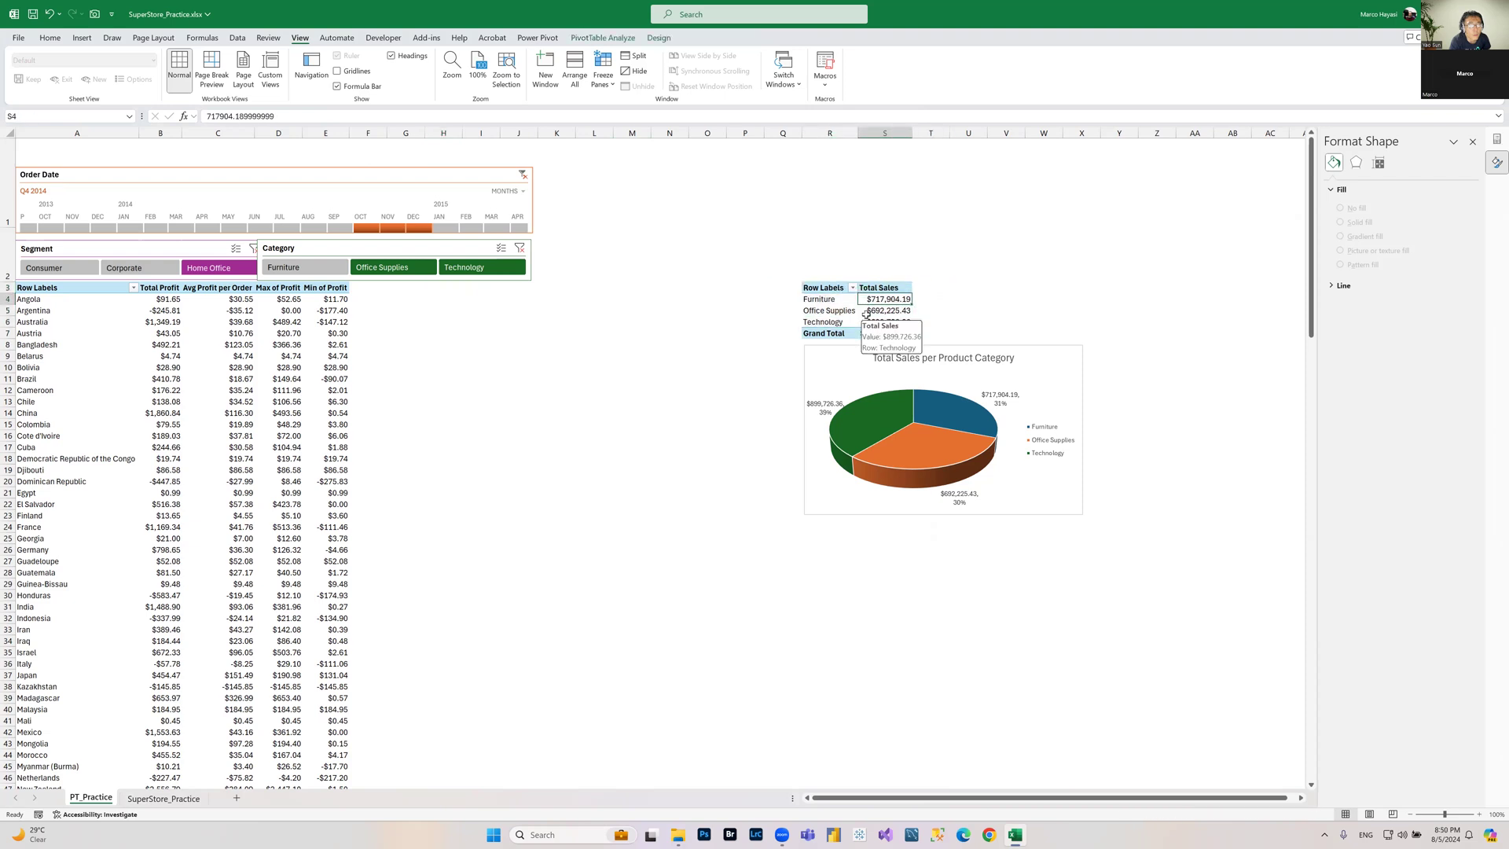
{"action": "left_click", "coordinate": [601, 37]}
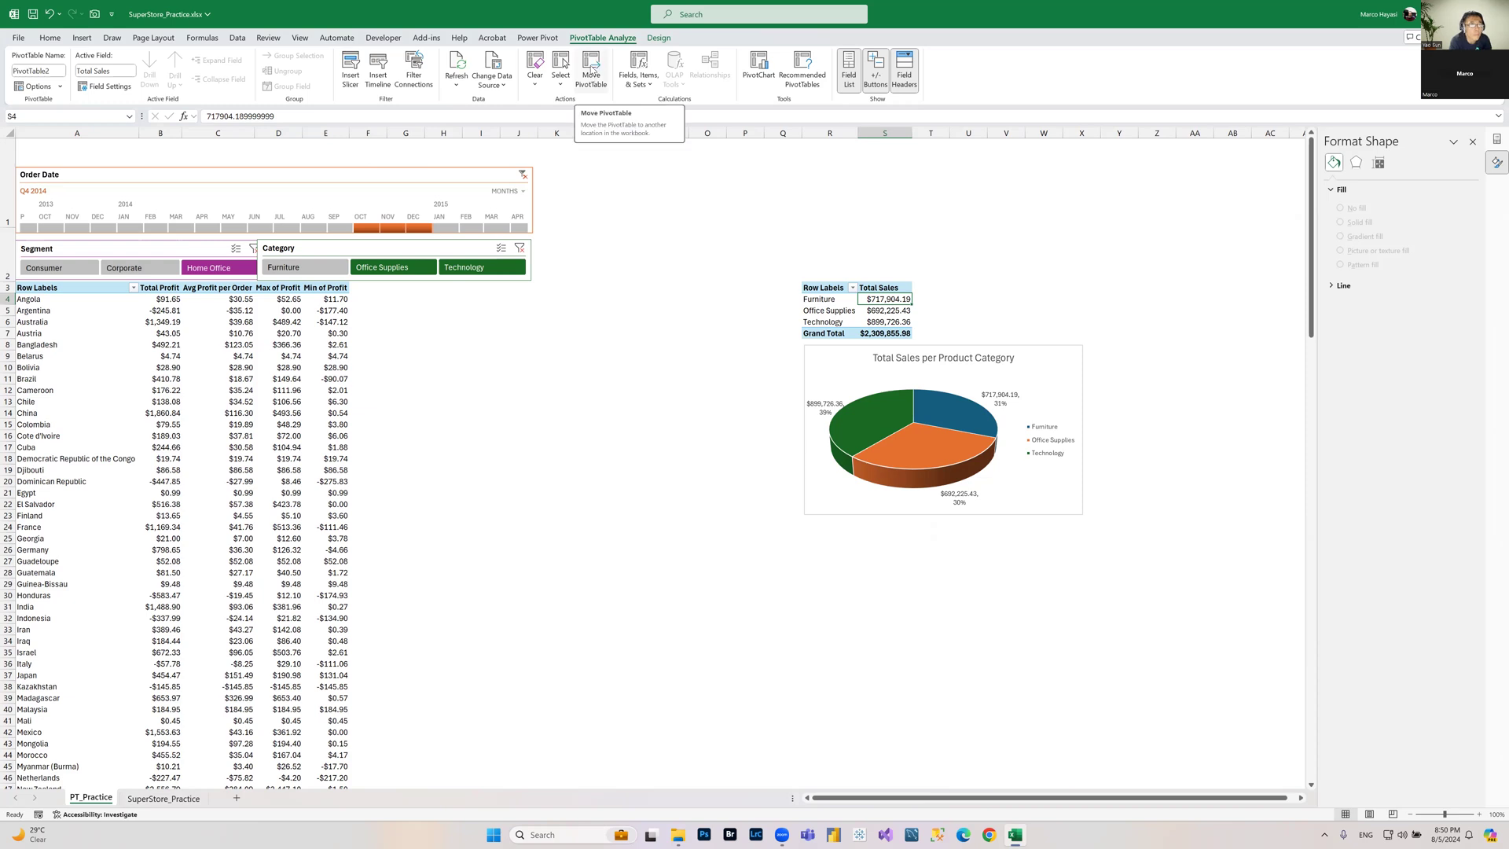
{"action": "left_click", "coordinate": [593, 65]}
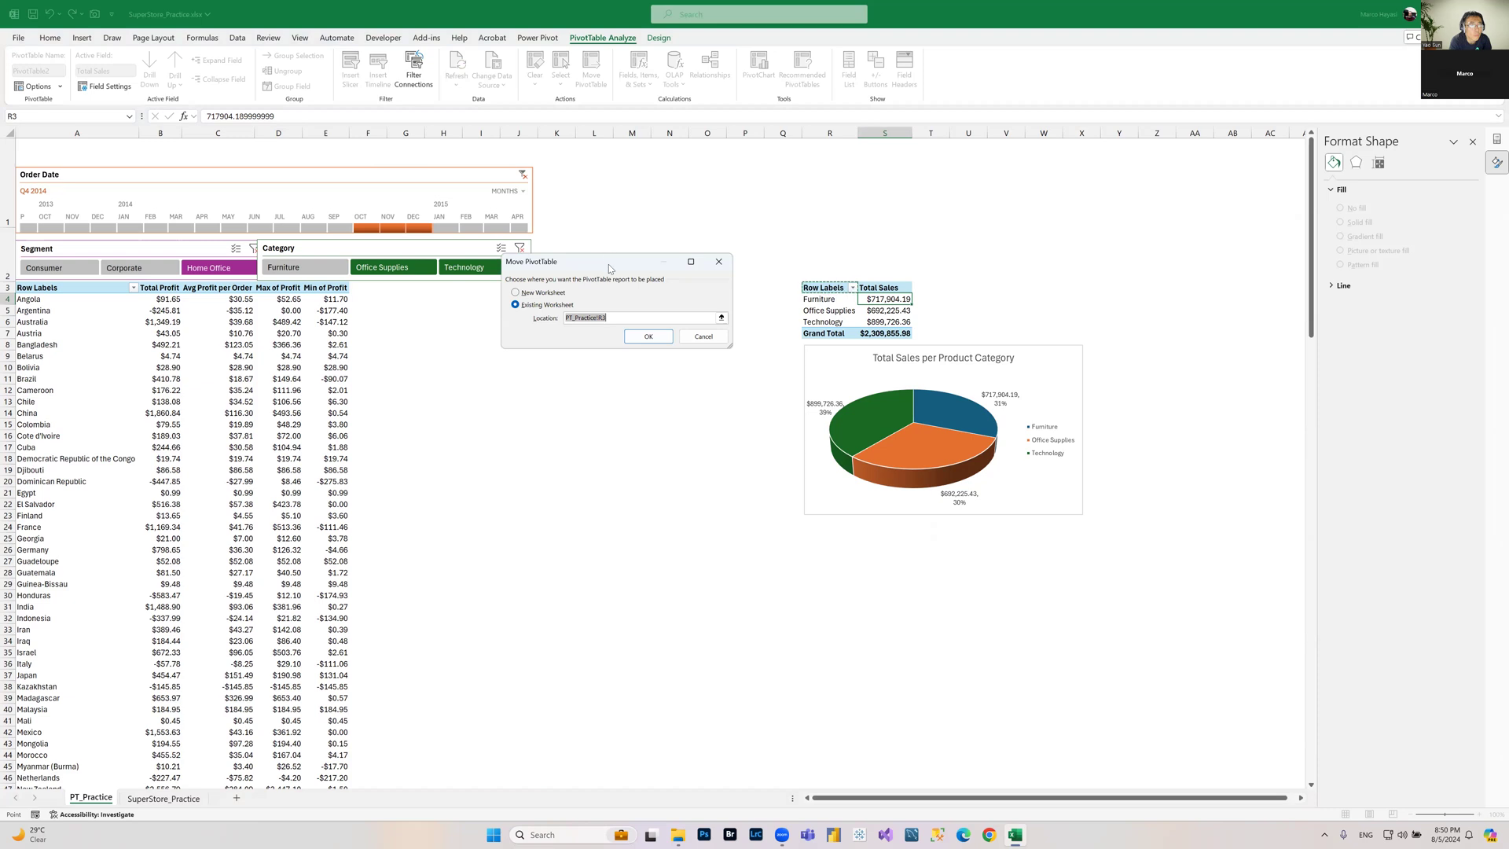
{"action": "left_click_drag", "start_coordinate": [609, 264], "coordinate": [868, 388]}
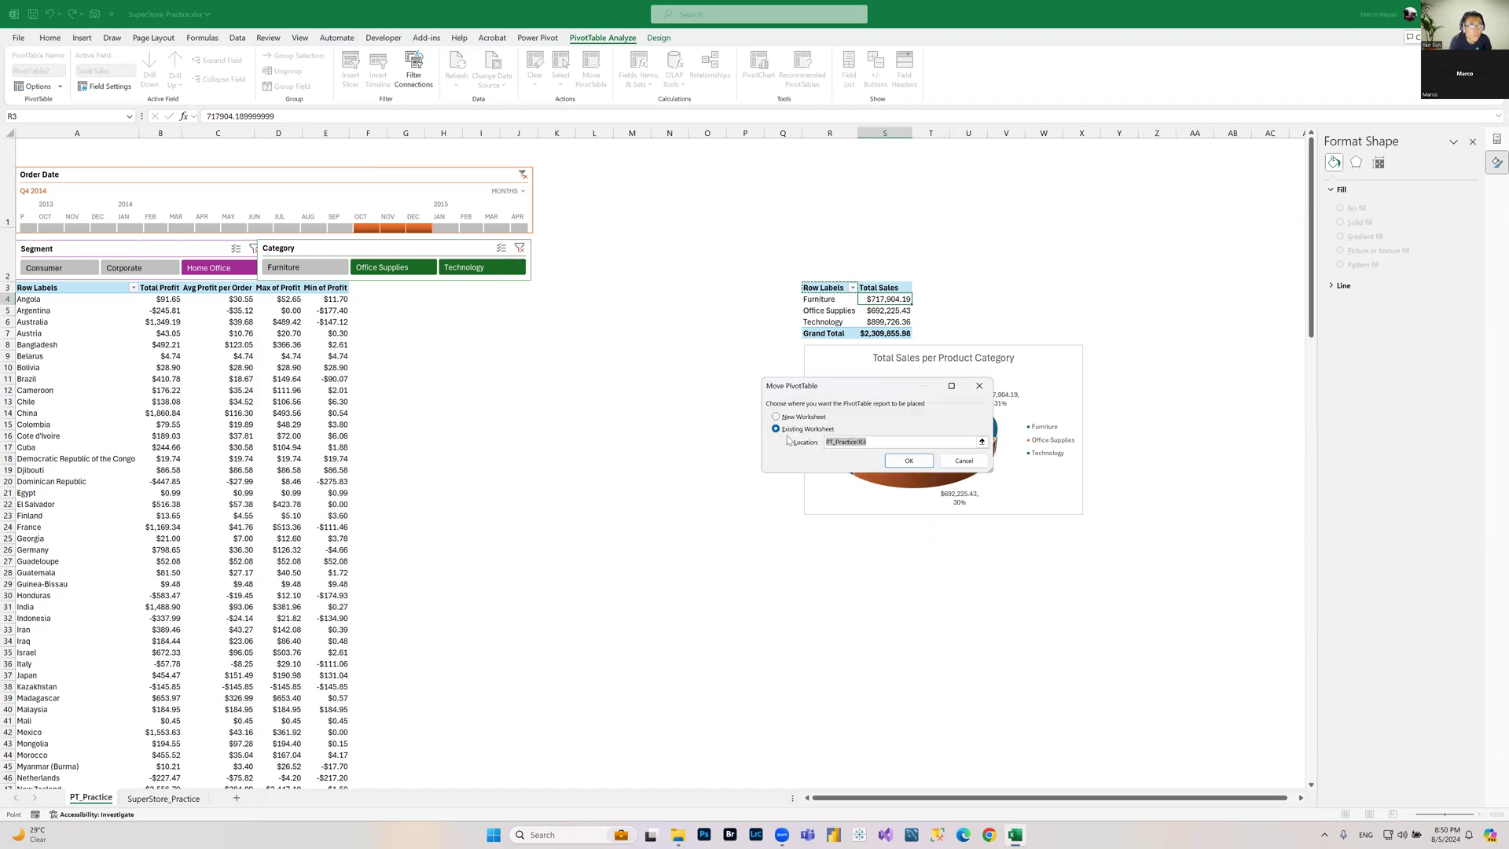
{"action": "left_click", "coordinate": [982, 445]}
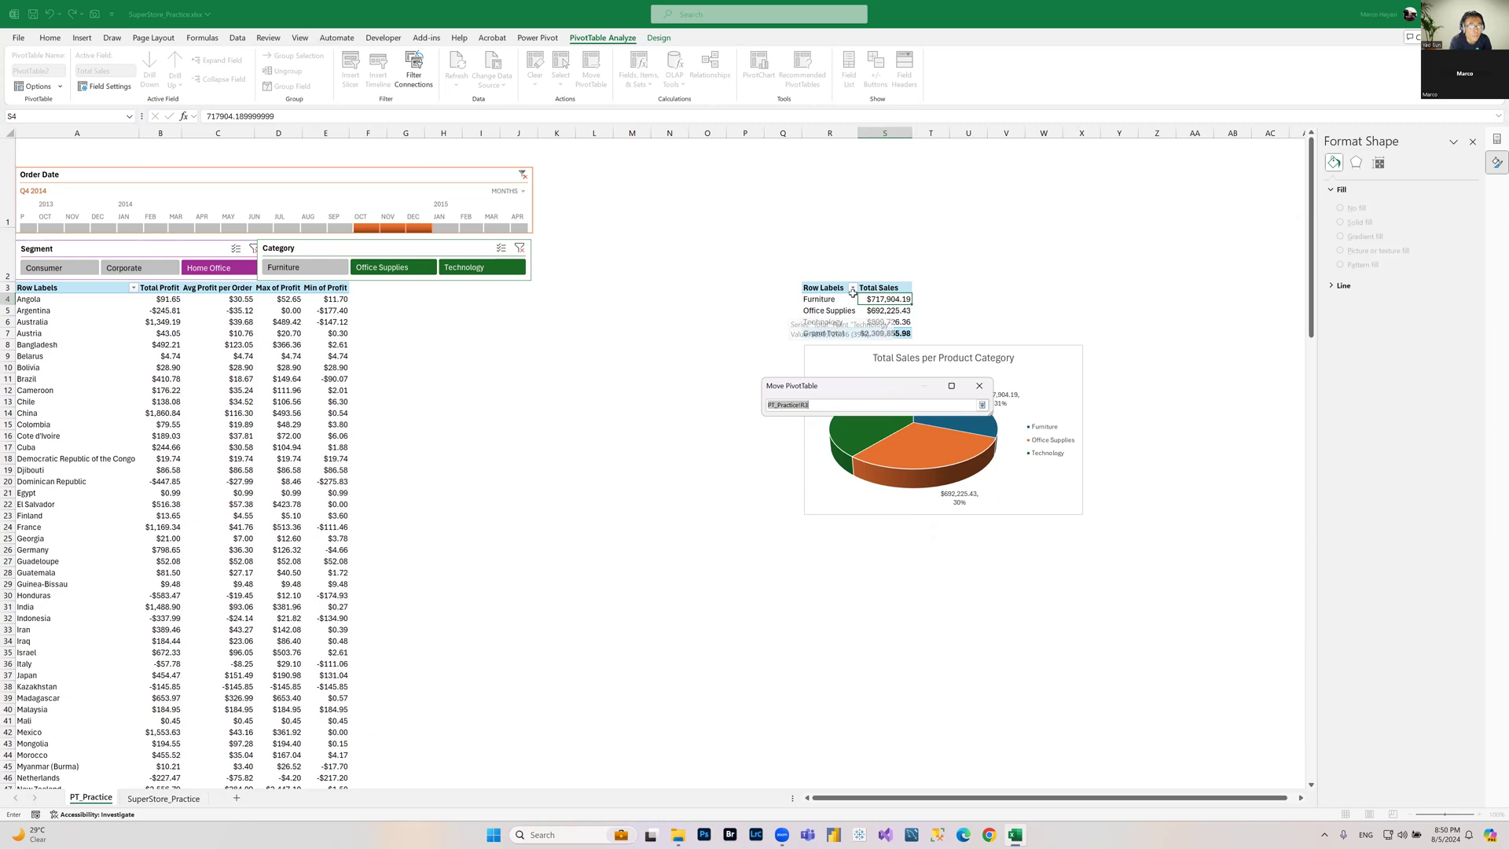
{"action": "left_click", "coordinate": [416, 289]}
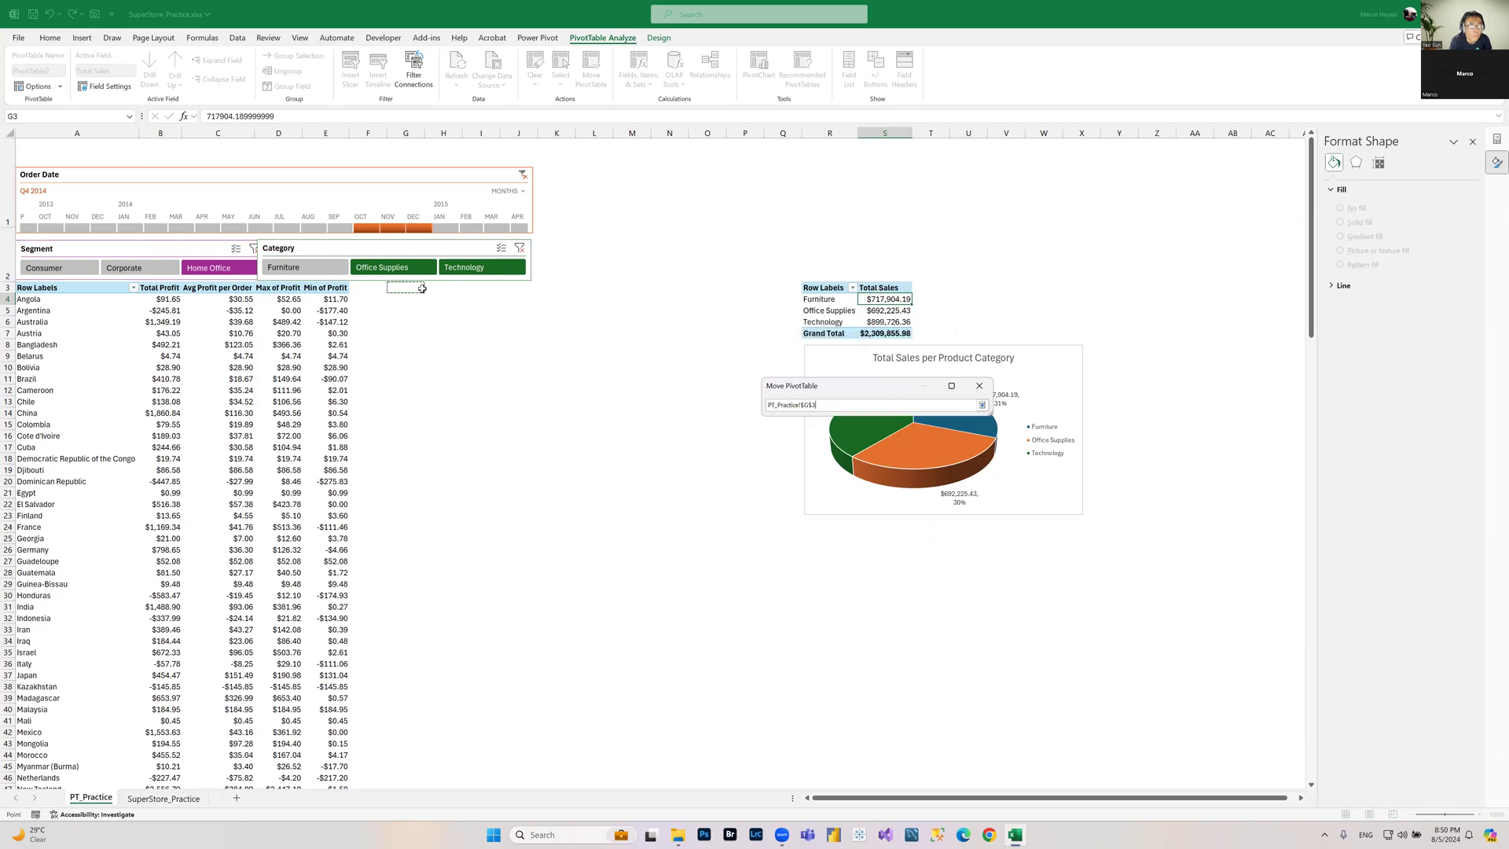
{"action": "left_click", "coordinate": [981, 405]}
{"action": "left_click", "coordinate": [908, 463]}
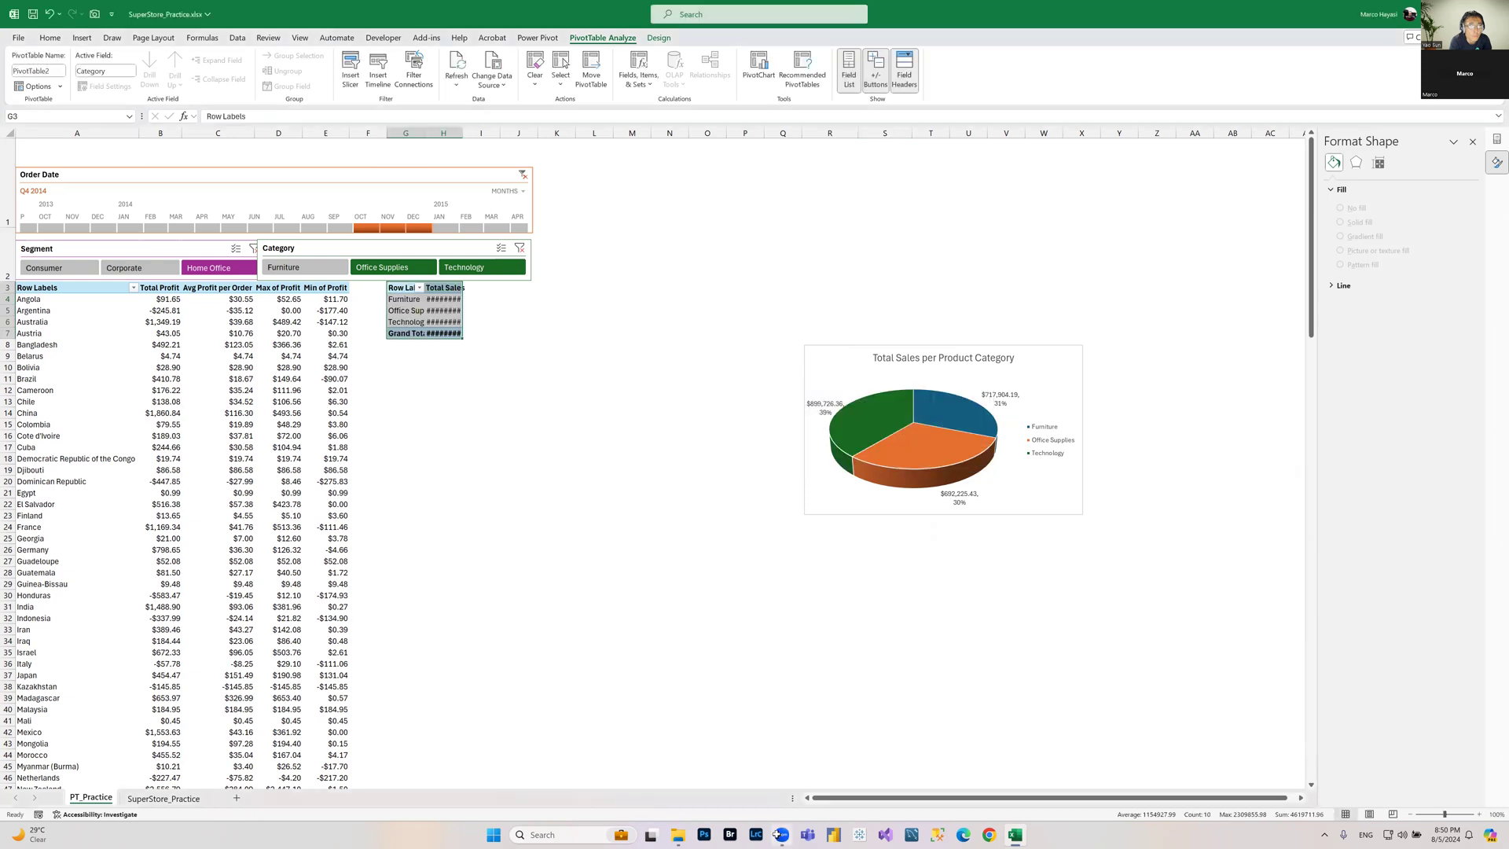
Step: Widen column H so the moved PivotTable's Total Sales values fit
{"action": "left_click", "coordinate": [444, 310]}
{"action": "left_click_drag", "start_coordinate": [466, 134], "coordinate": [501, 134]}
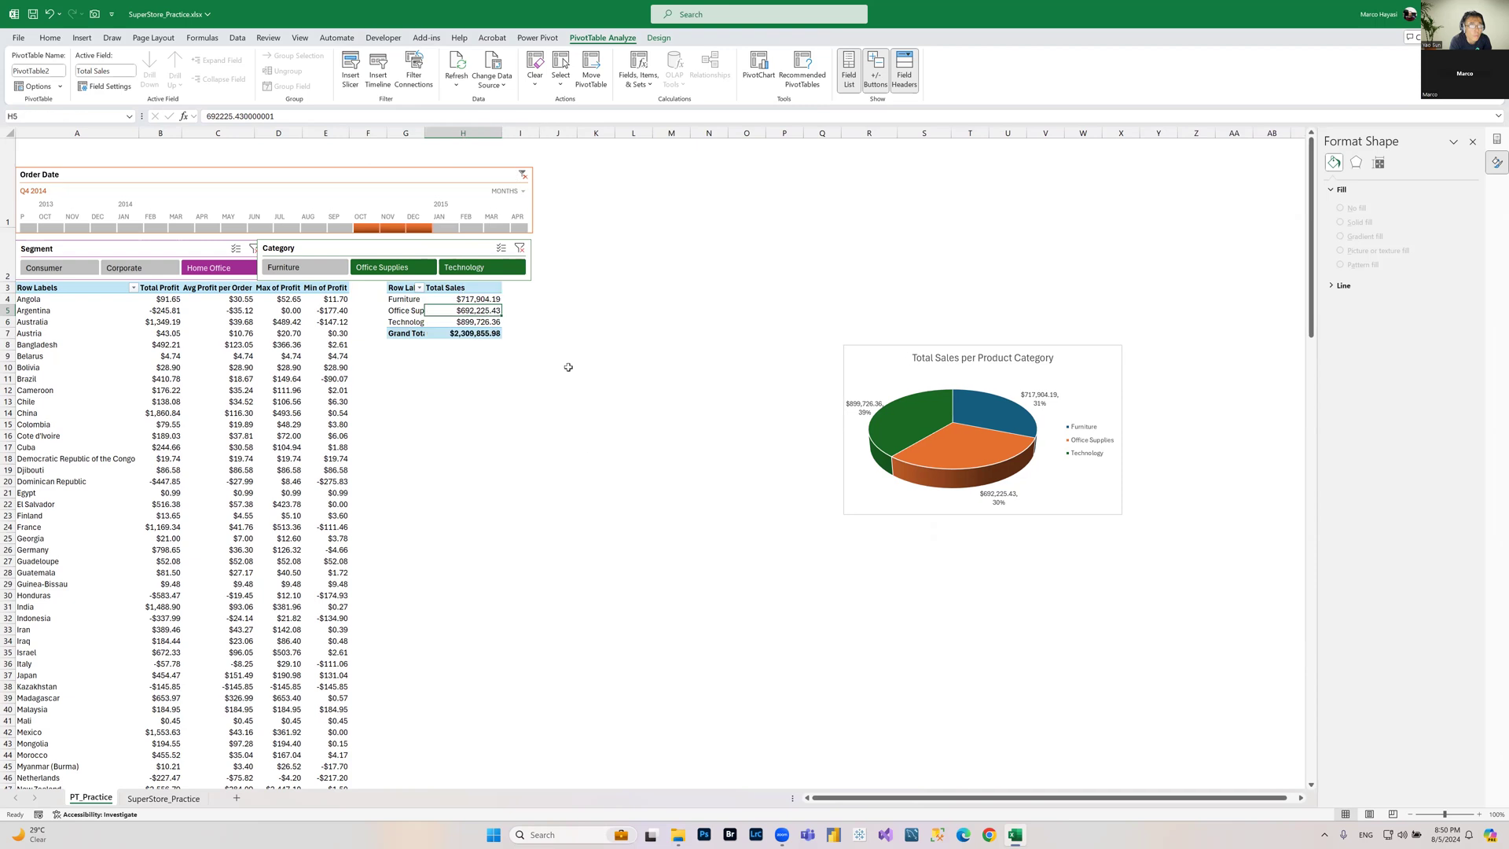
{"action": "left_click", "coordinate": [479, 321]}
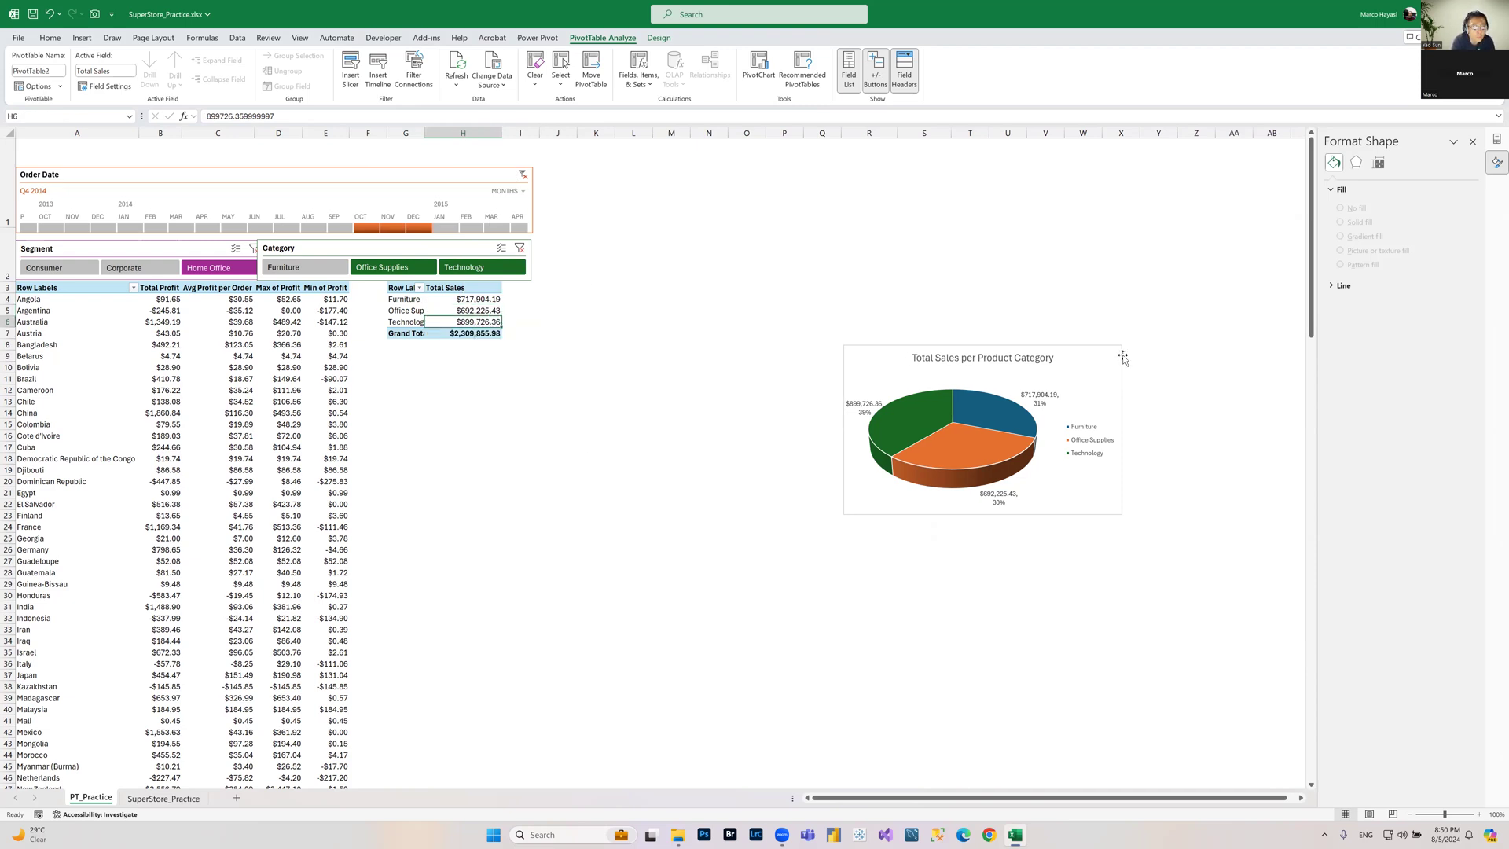
Step: Move the pie chart up beside the Total Sales PivotTable, then deselect it
{"action": "left_click_drag", "start_coordinate": [1123, 357], "coordinate": [805, 173]}
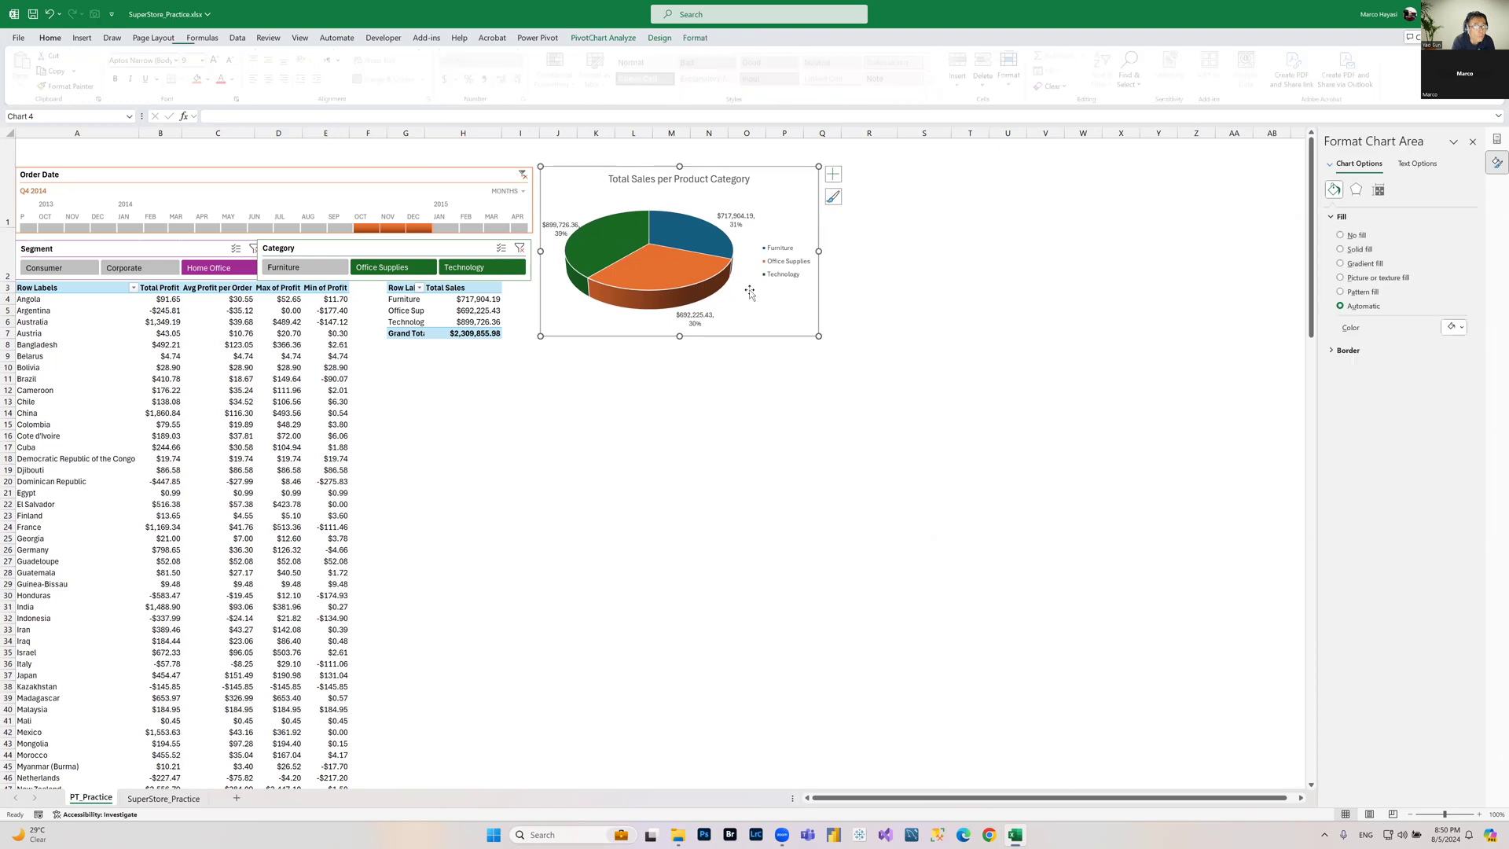
{"action": "left_click", "coordinate": [168, 381]}
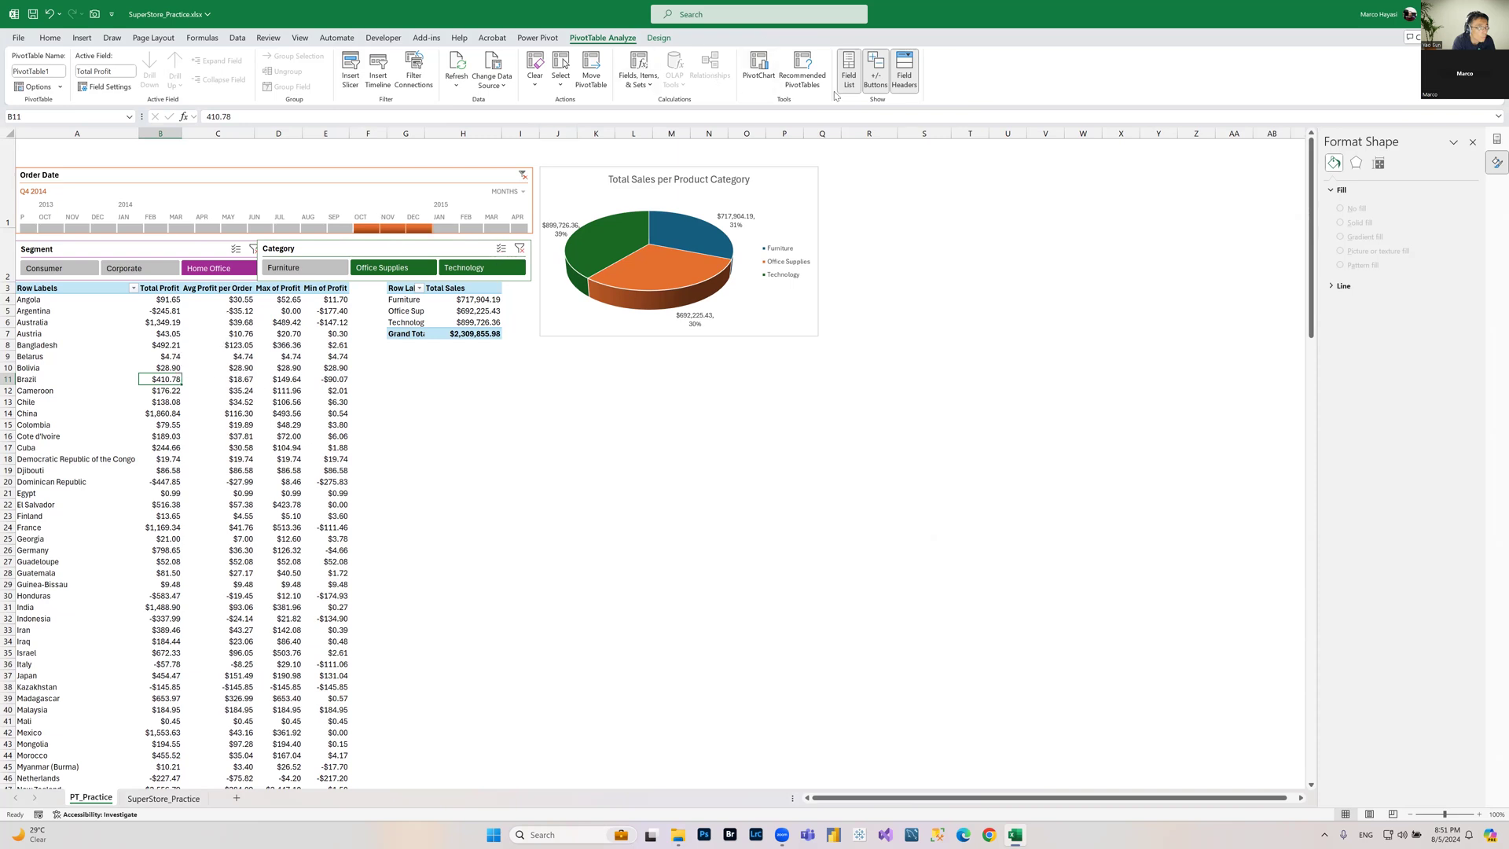
Step: Insert a Line PivotChart from the country profit PivotTable
{"action": "left_click", "coordinate": [754, 76]}
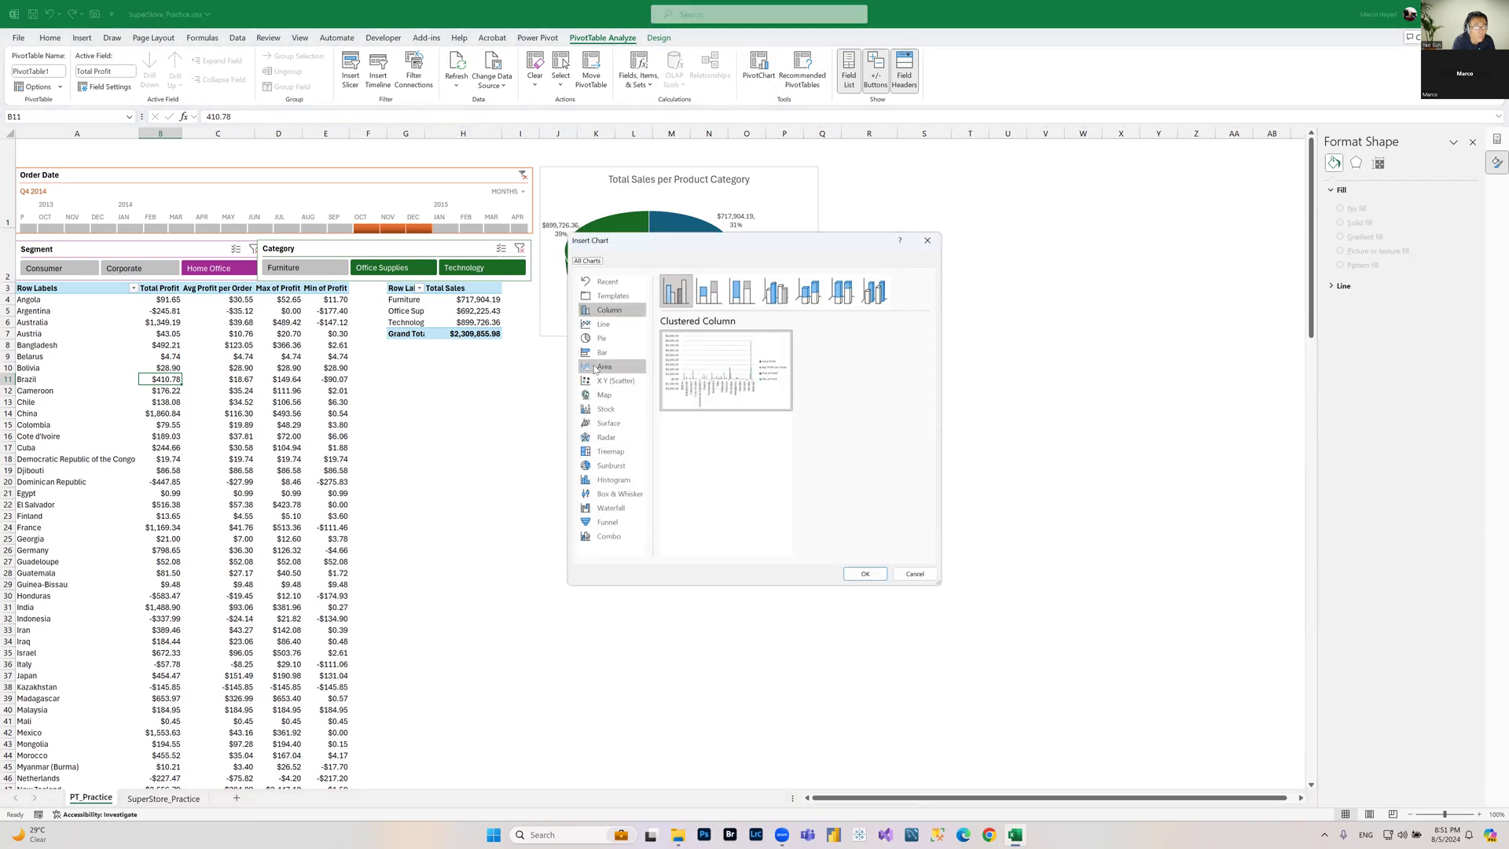
{"action": "left_click", "coordinate": [603, 324]}
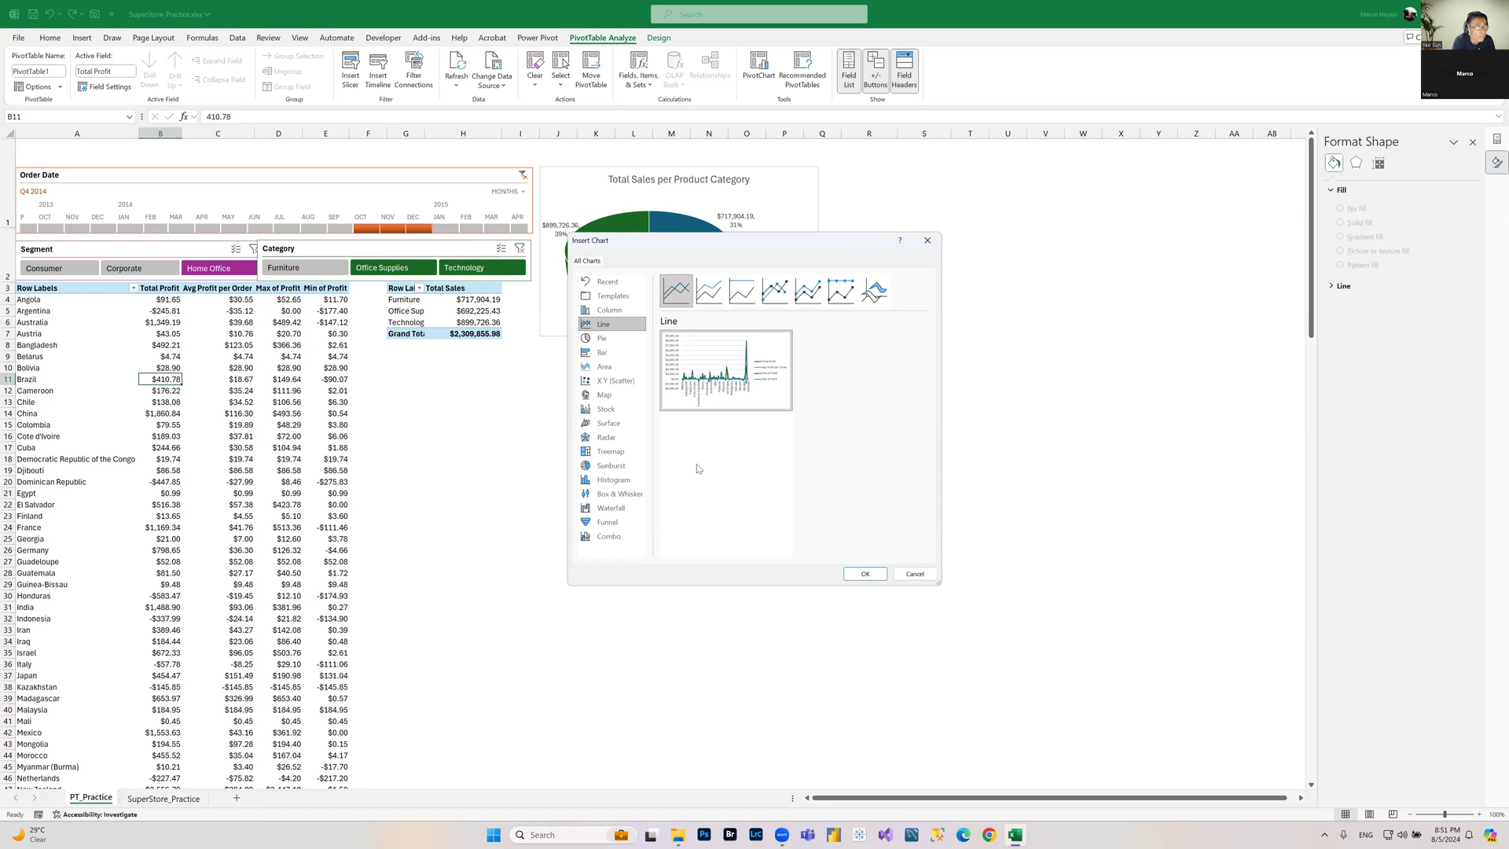
{"action": "mouse_move", "coordinate": [721, 389]}
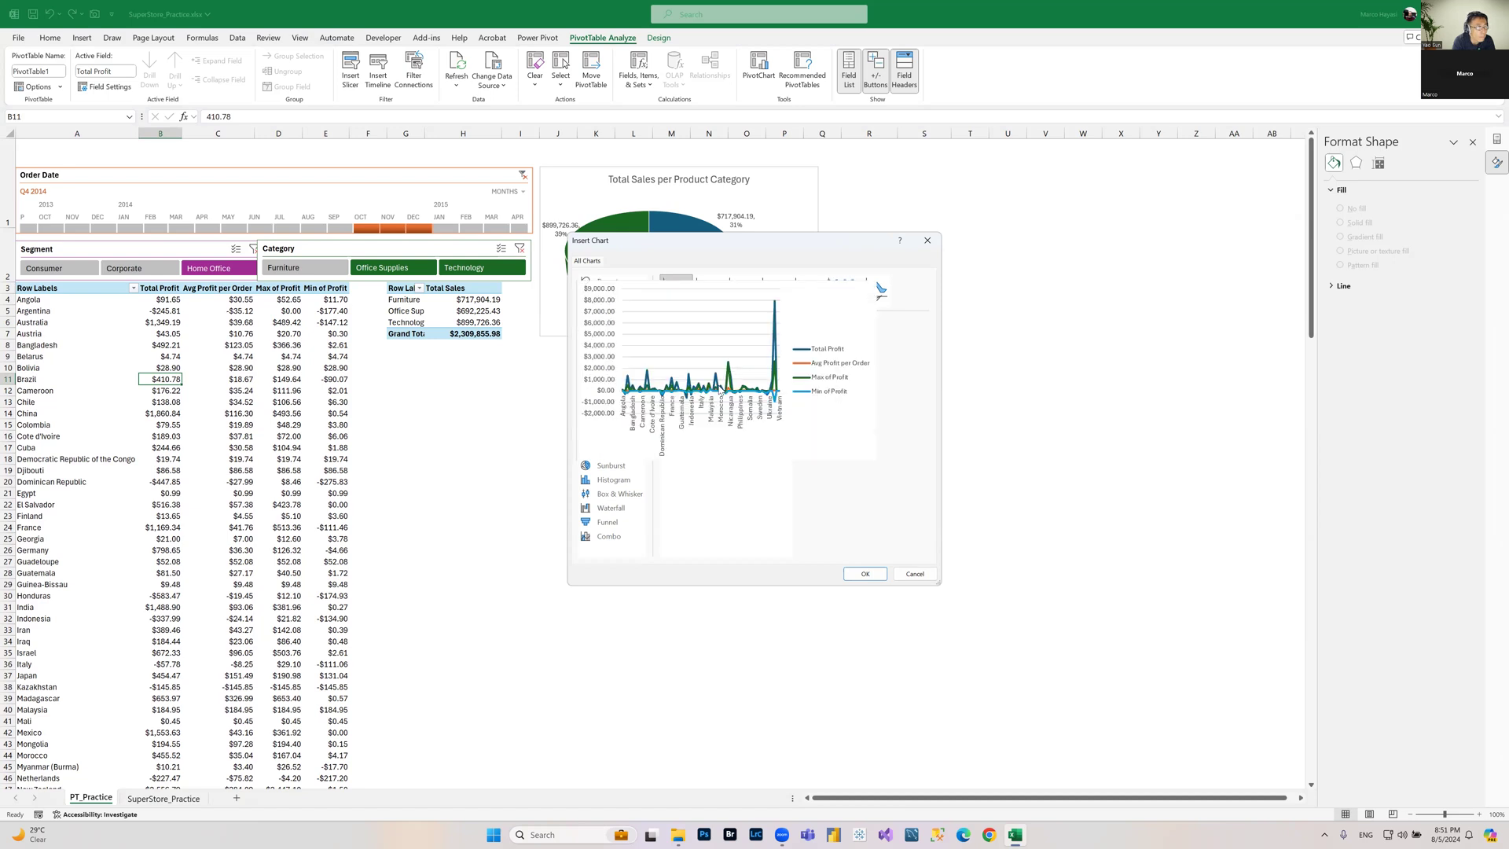
{"action": "left_click", "coordinate": [865, 574]}
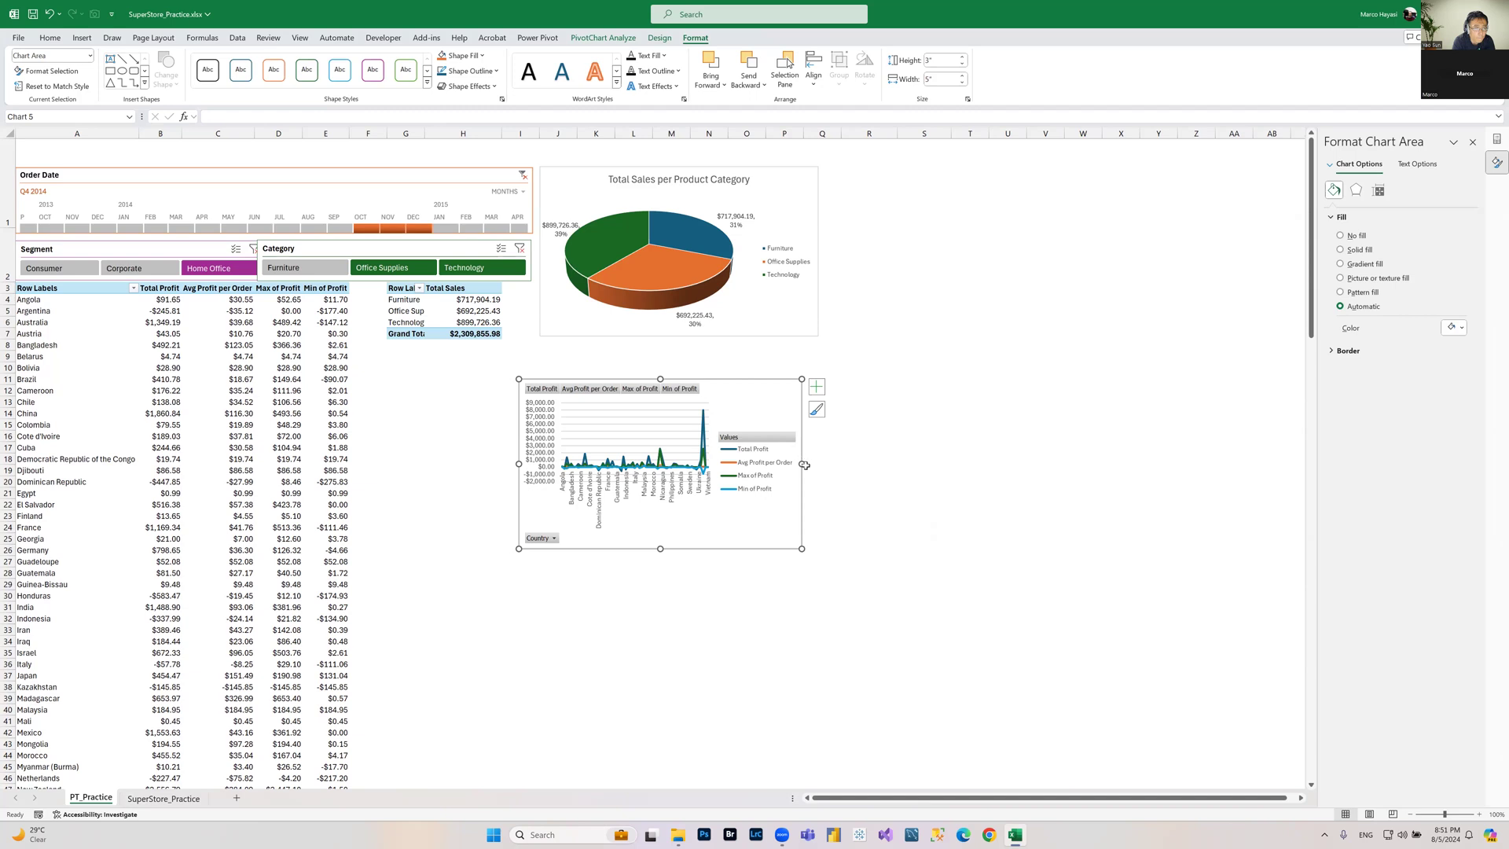
Step: Stretch the line chart wider so it spans from column G to about column AE below the tables
{"action": "left_click_drag", "start_coordinate": [802, 463], "coordinate": [1253, 439]}
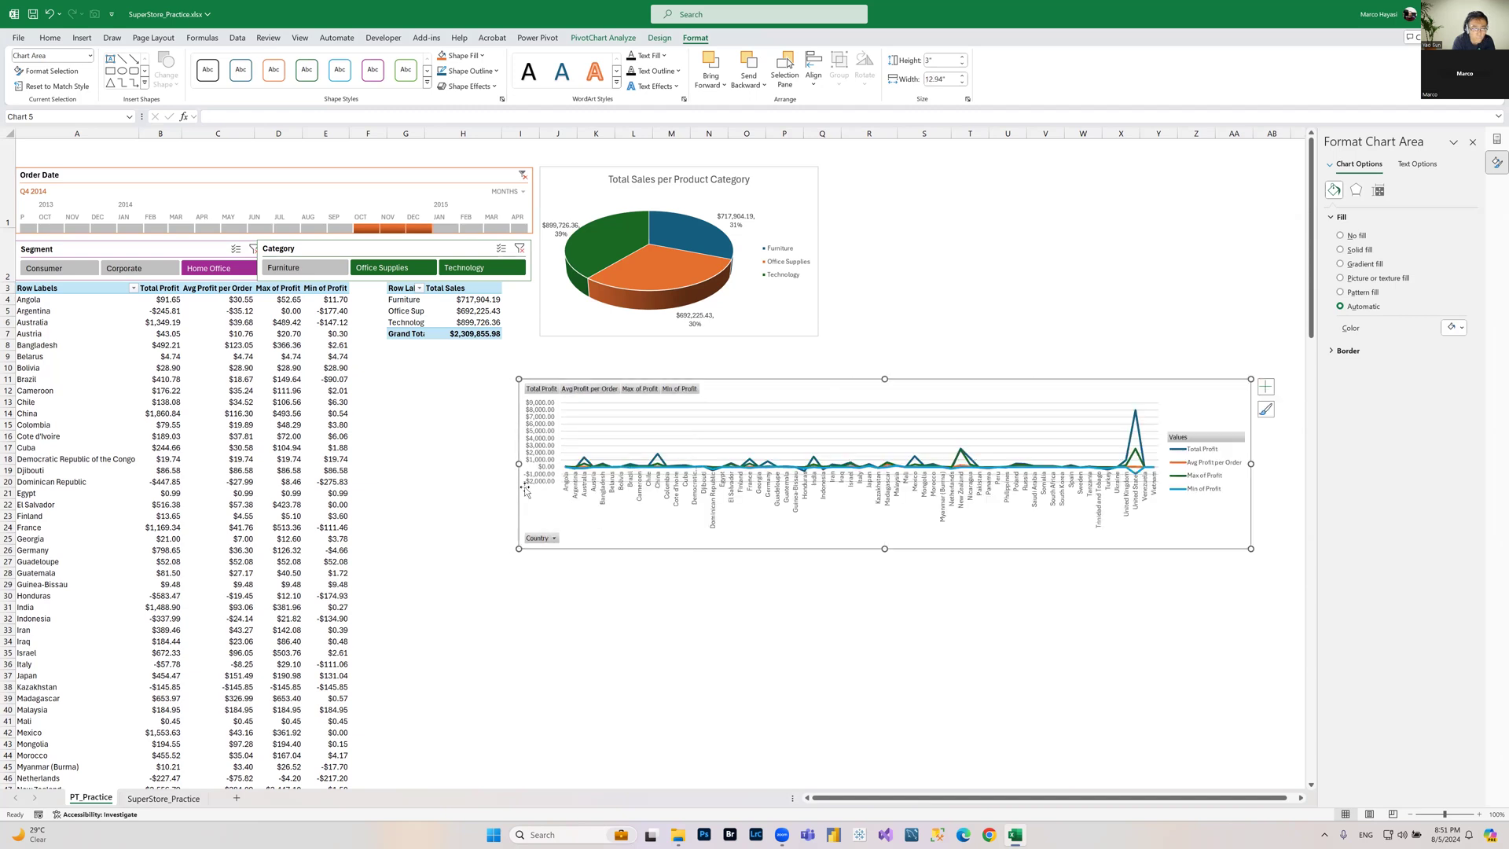
{"action": "left_click_drag", "start_coordinate": [518, 463], "coordinate": [388, 463]}
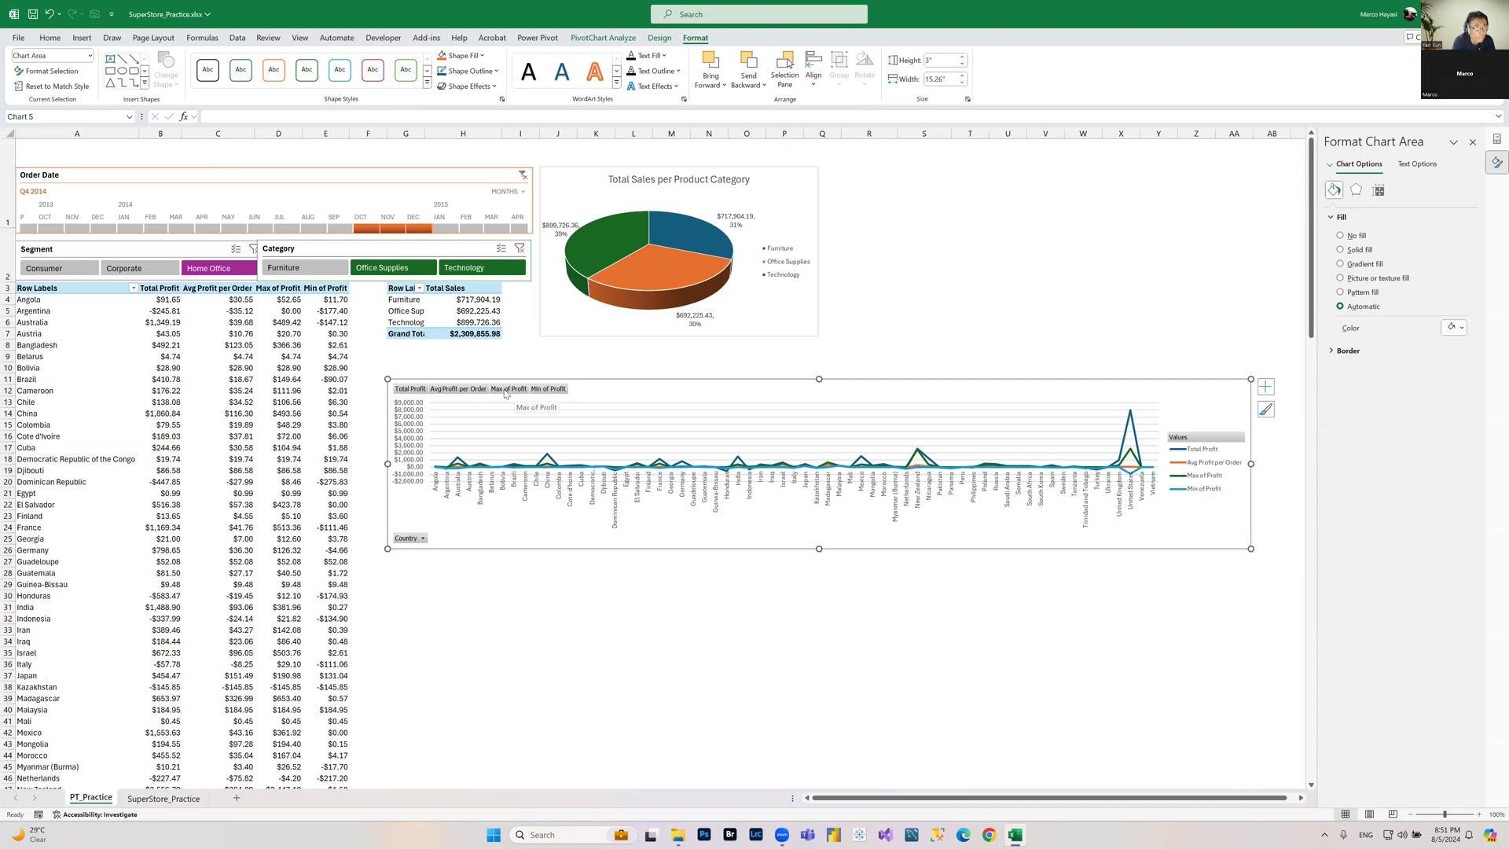
{"action": "left_click", "coordinate": [506, 390]}
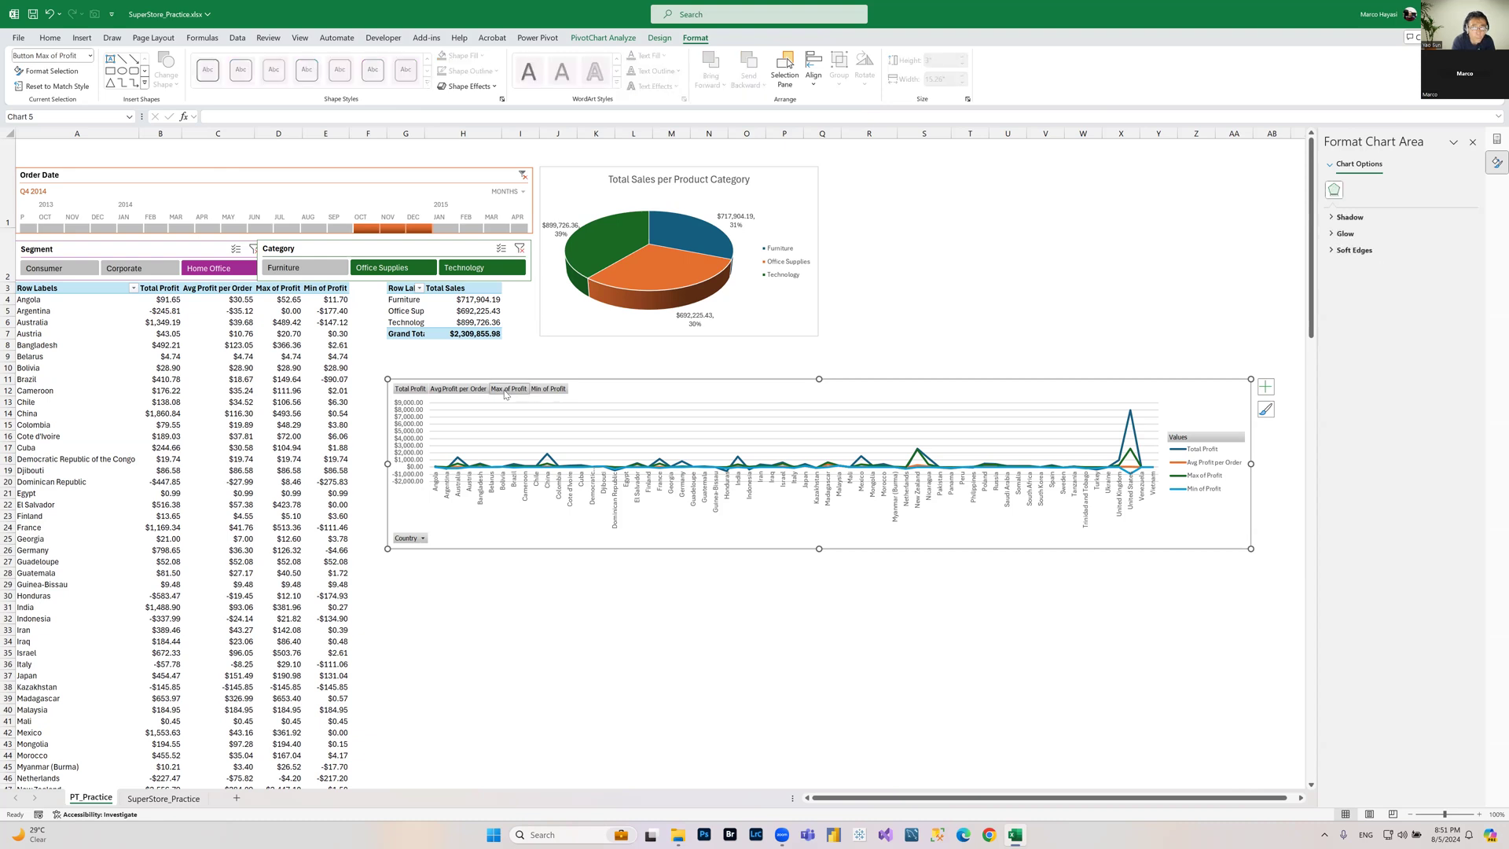
{"action": "left_click", "coordinate": [477, 392]}
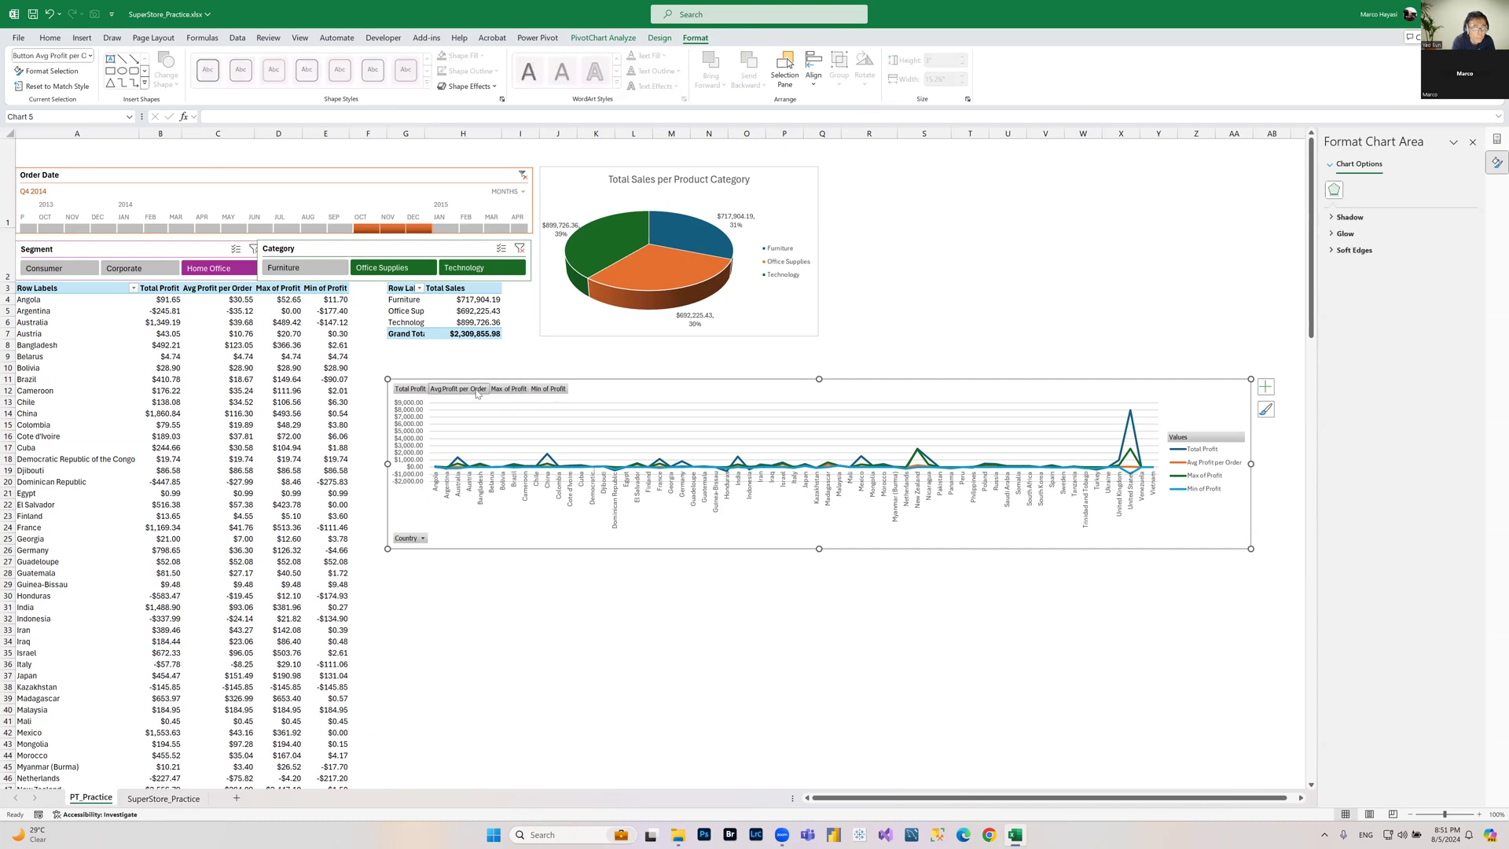
{"action": "left_click", "coordinate": [519, 604]}
Step: Hide all field buttons on the line chart and enlarge it slightly upward
{"action": "right_click", "coordinate": [407, 542]}
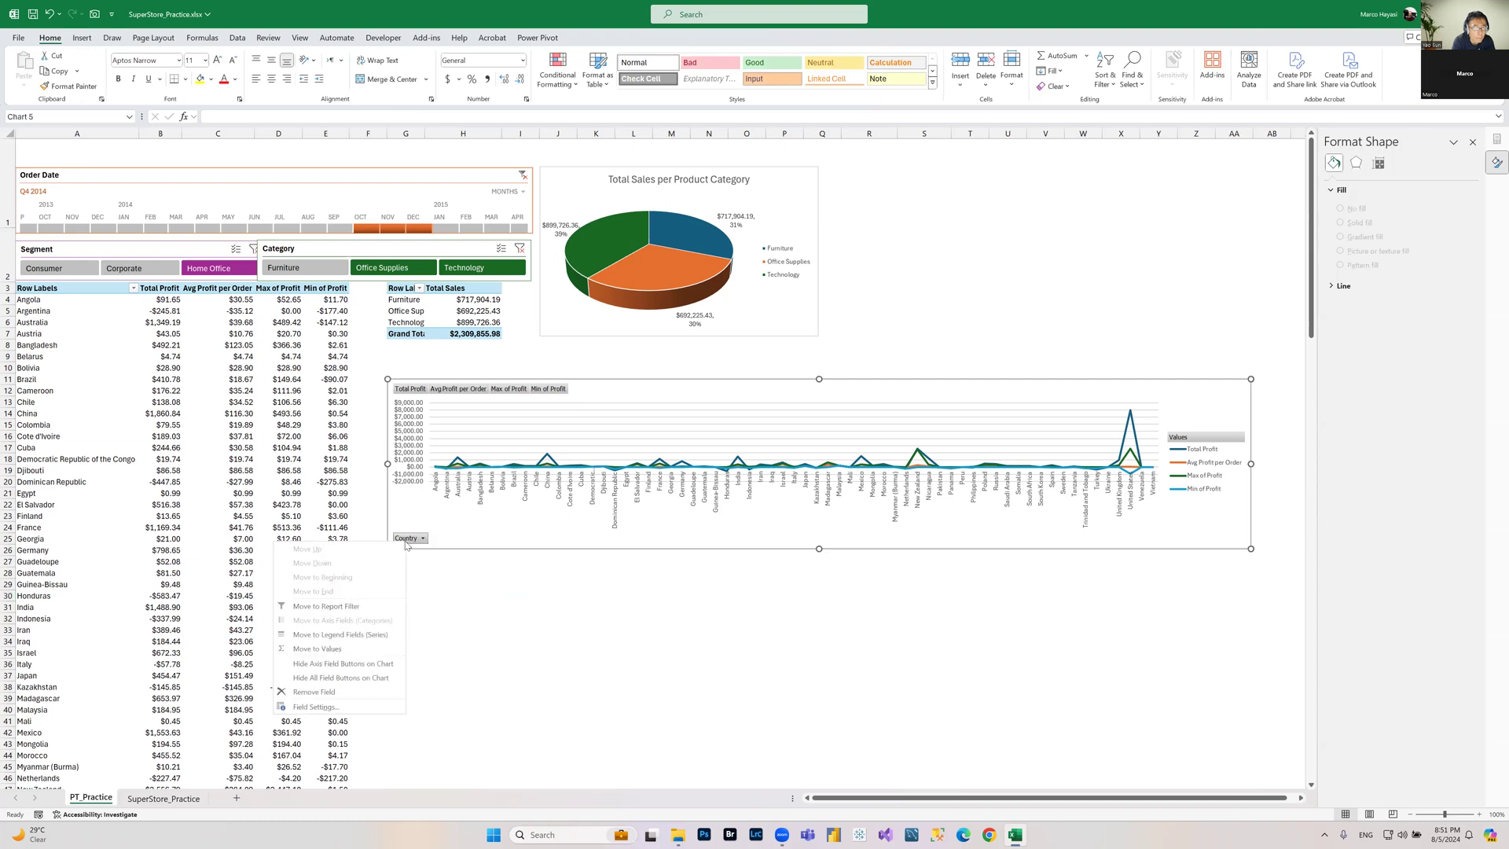
{"action": "left_click", "coordinate": [330, 679]}
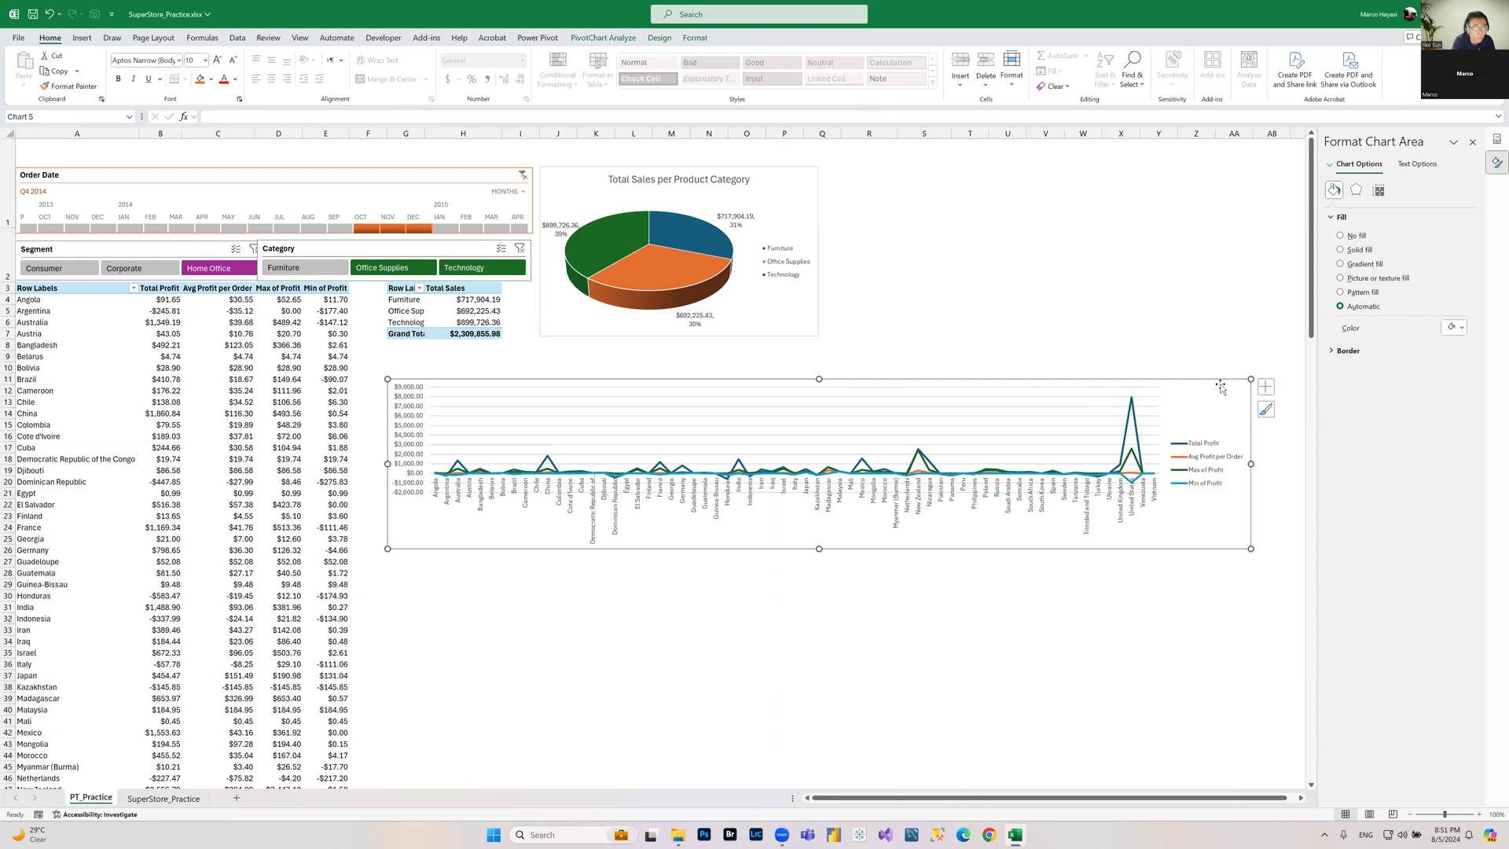
{"action": "left_click_drag", "start_coordinate": [1224, 381], "coordinate": [1212, 352]}
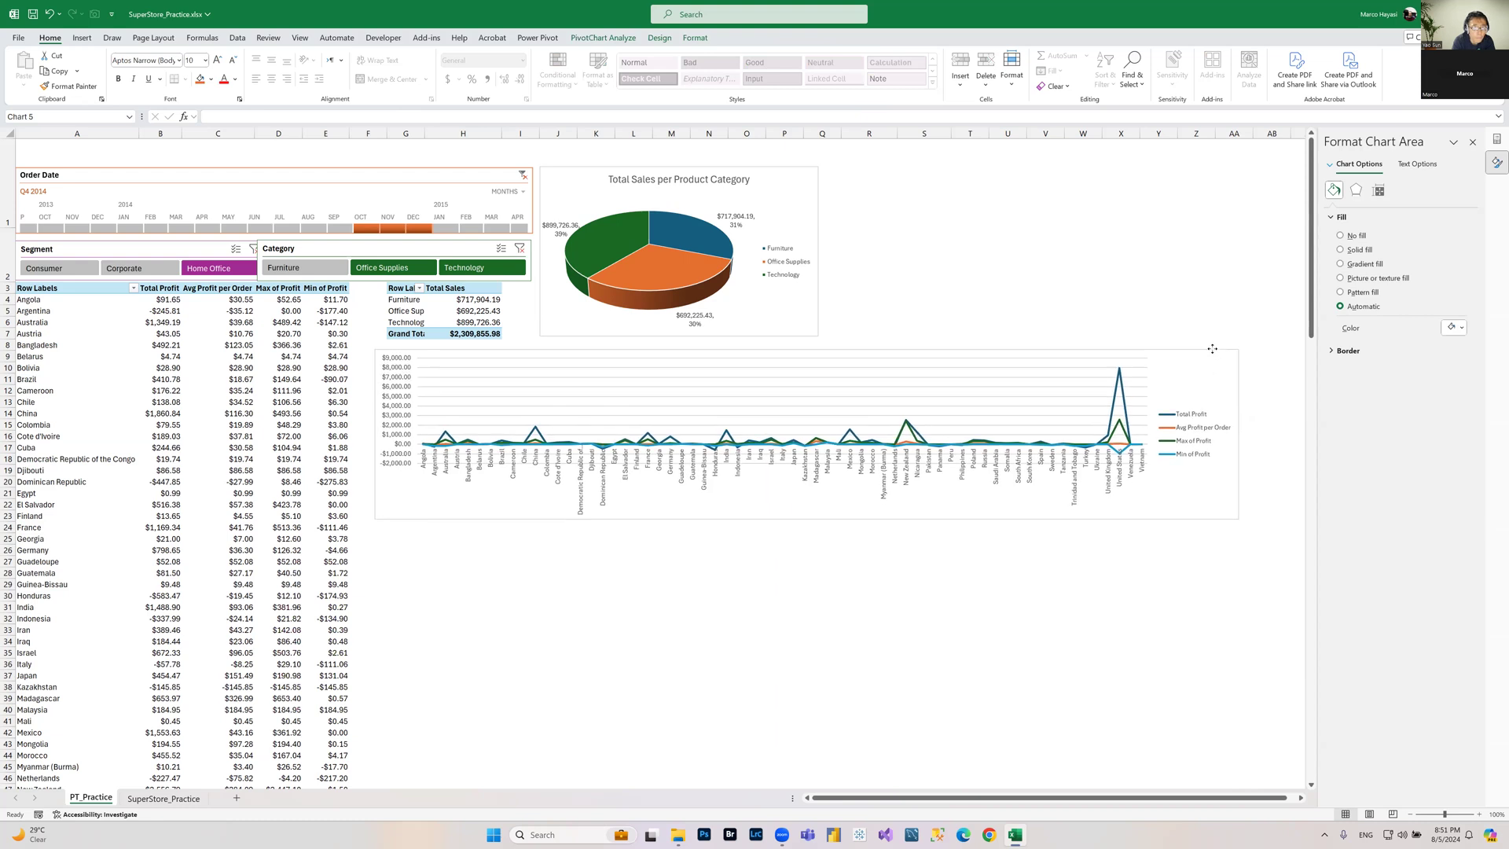
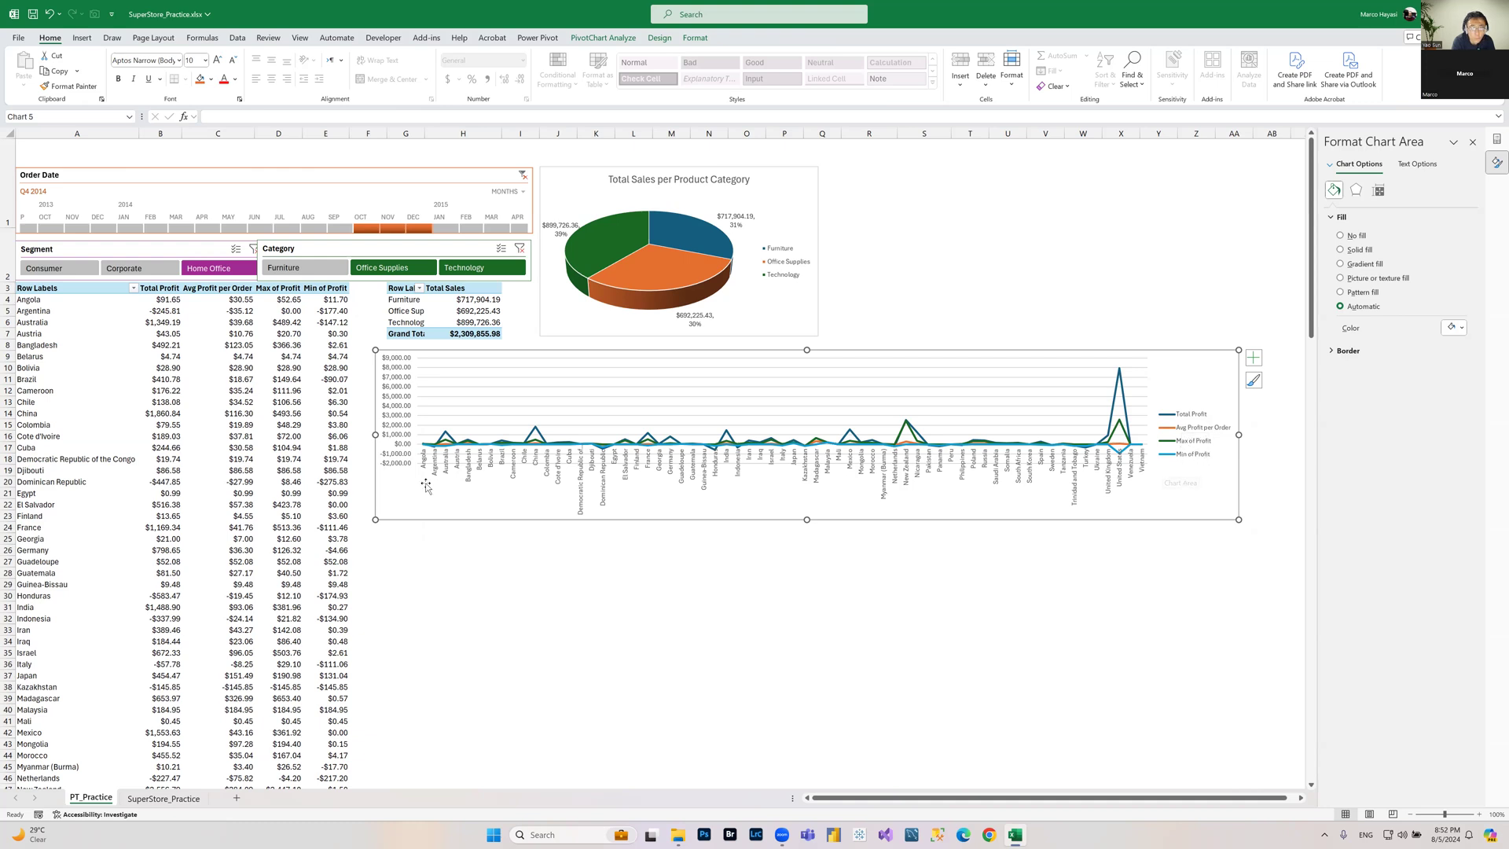
Step: Open the line chart's data source and examine its legend series and axis labels, then cancel the dialog
{"action": "right_click", "coordinate": [1199, 365]}
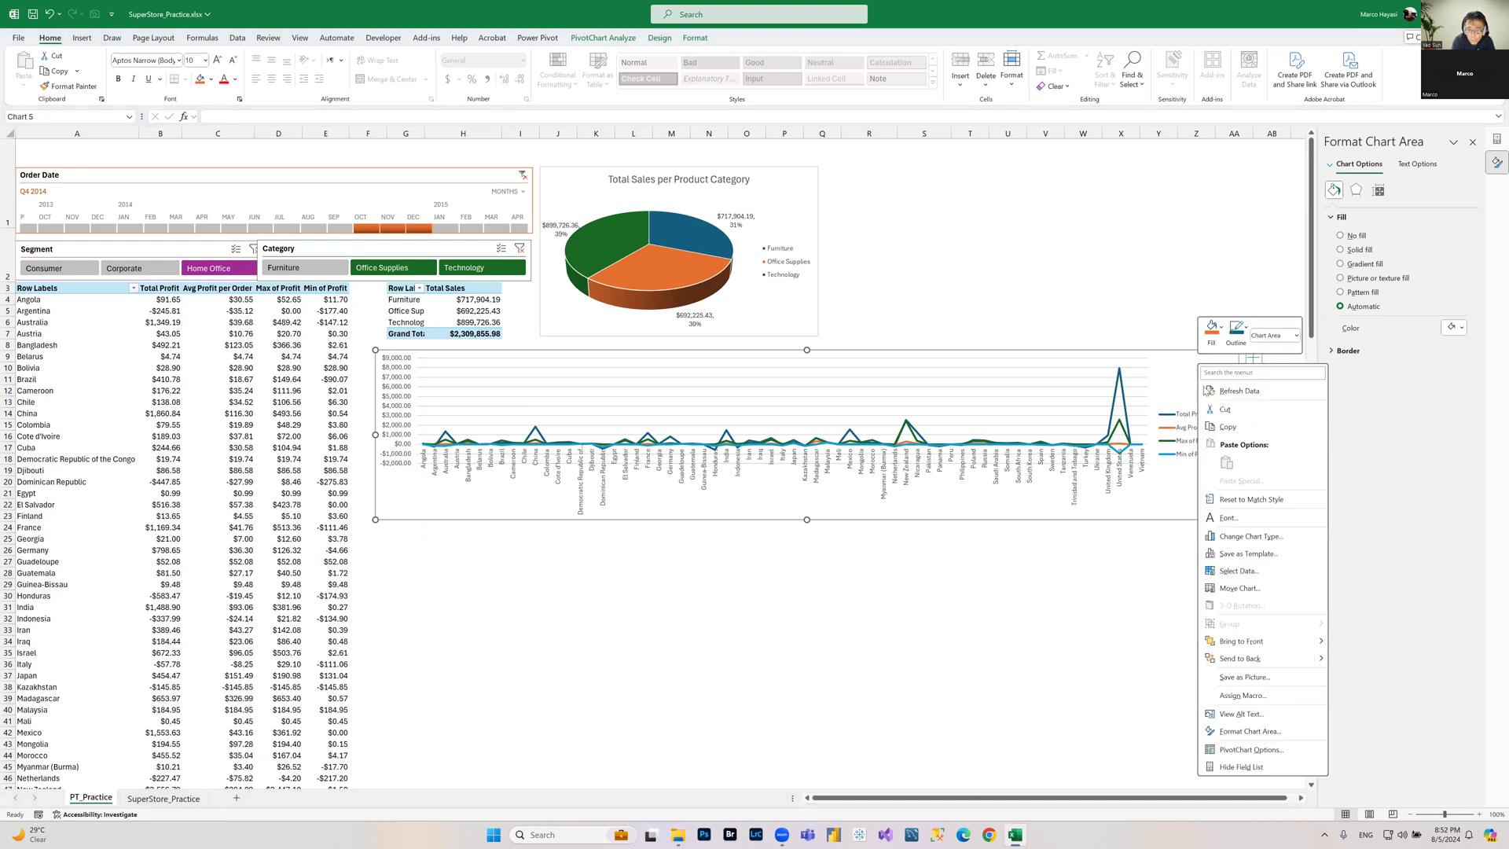
{"action": "left_click", "coordinate": [1237, 572]}
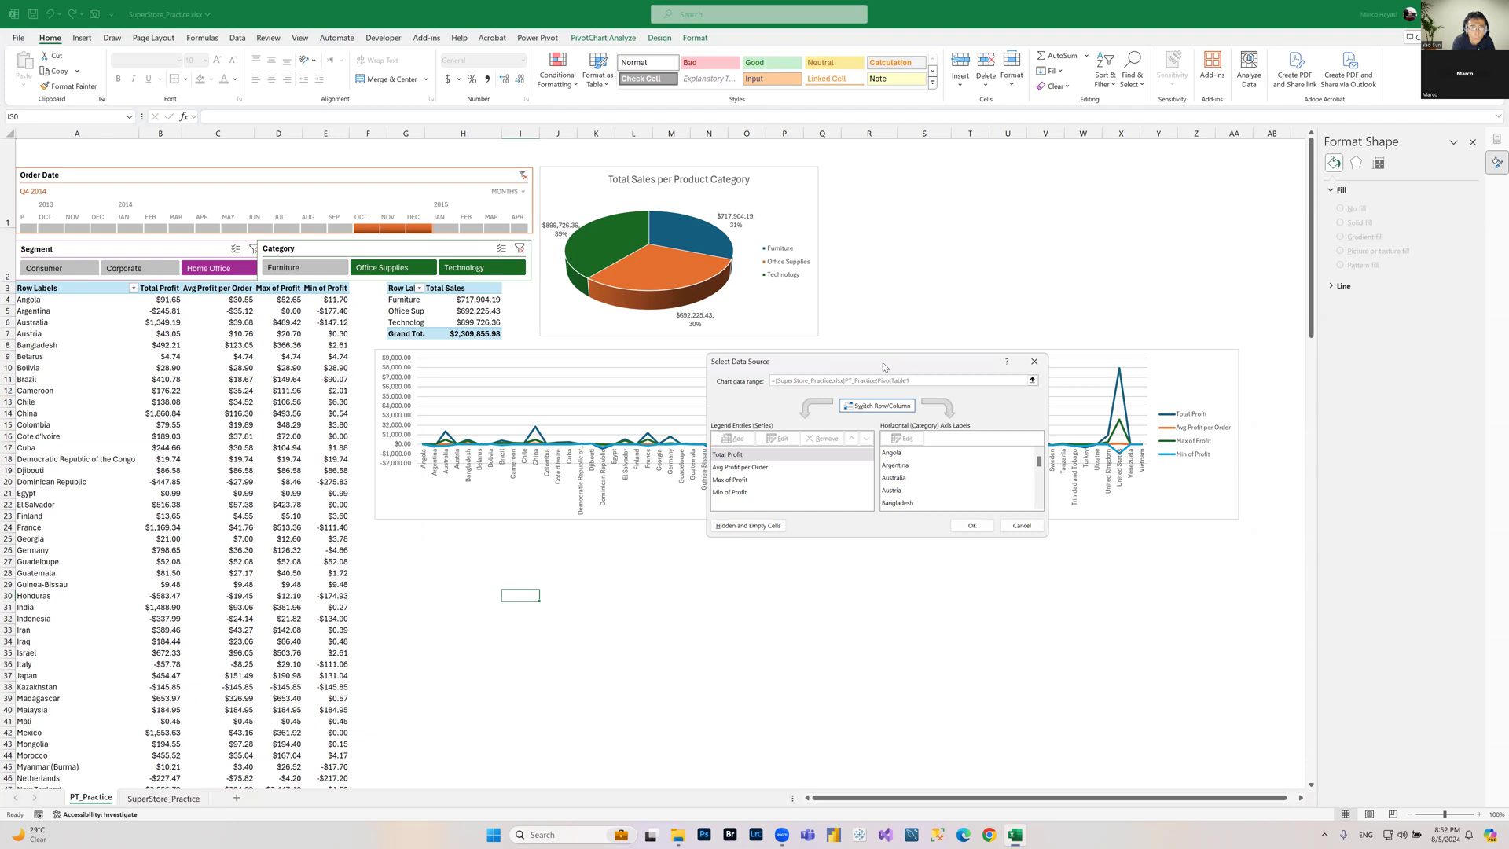
{"action": "left_click_drag", "start_coordinate": [883, 361], "coordinate": [591, 429]}
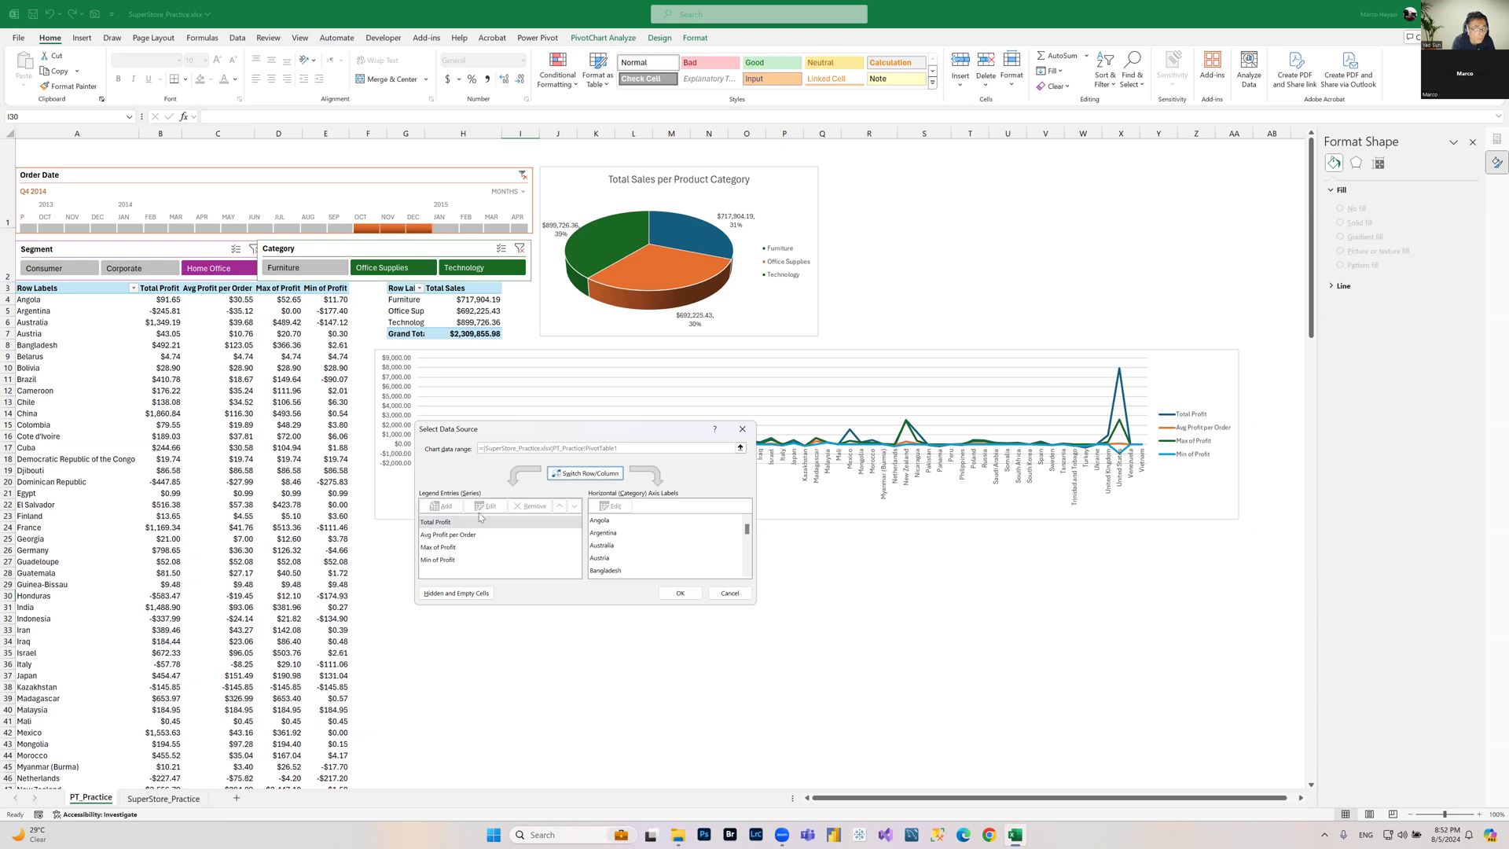
{"action": "left_click", "coordinate": [435, 534]}
{"action": "left_click", "coordinate": [439, 547]}
{"action": "left_click", "coordinate": [445, 561]}
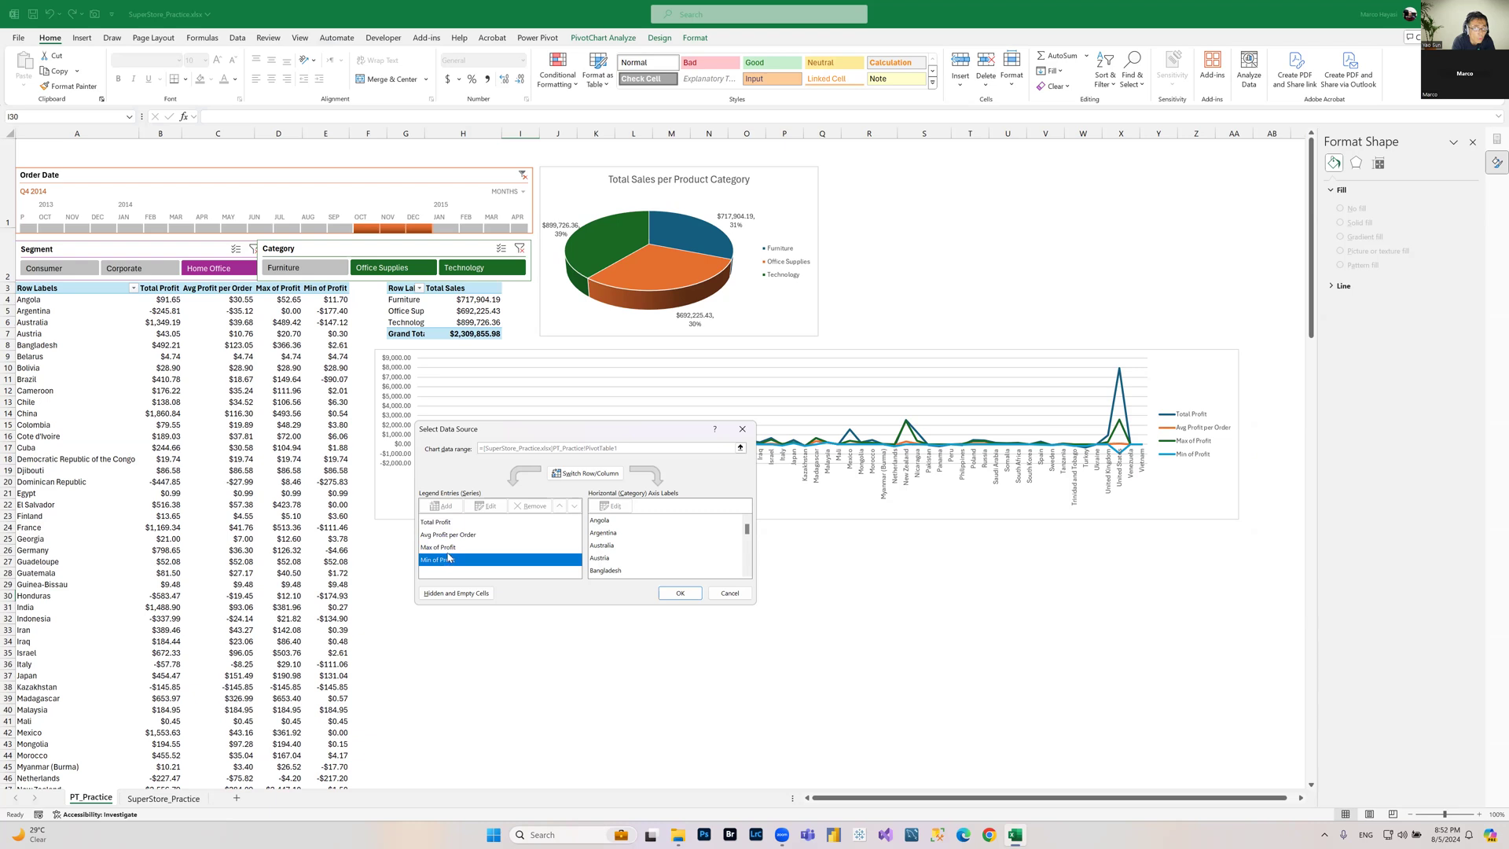
{"action": "left_click", "coordinate": [449, 548]}
{"action": "left_click", "coordinate": [447, 538]}
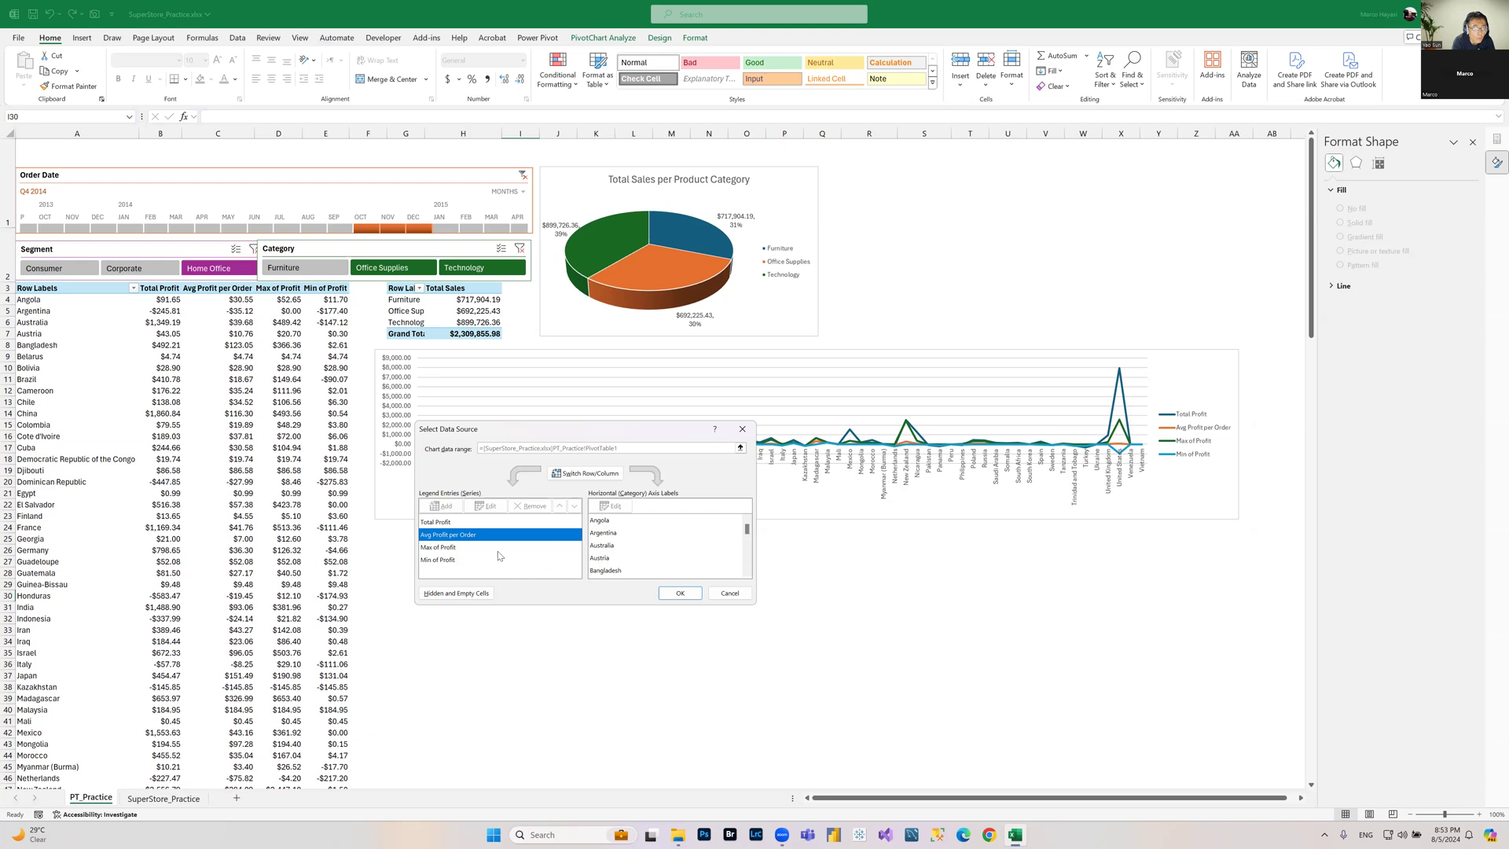
{"action": "left_click", "coordinate": [737, 595]}
Step: Remove Avg Profit per Order, Max of Profit and Min of Profit from the country PivotTable's values, keeping only Total Profit
{"action": "left_click", "coordinate": [228, 300]}
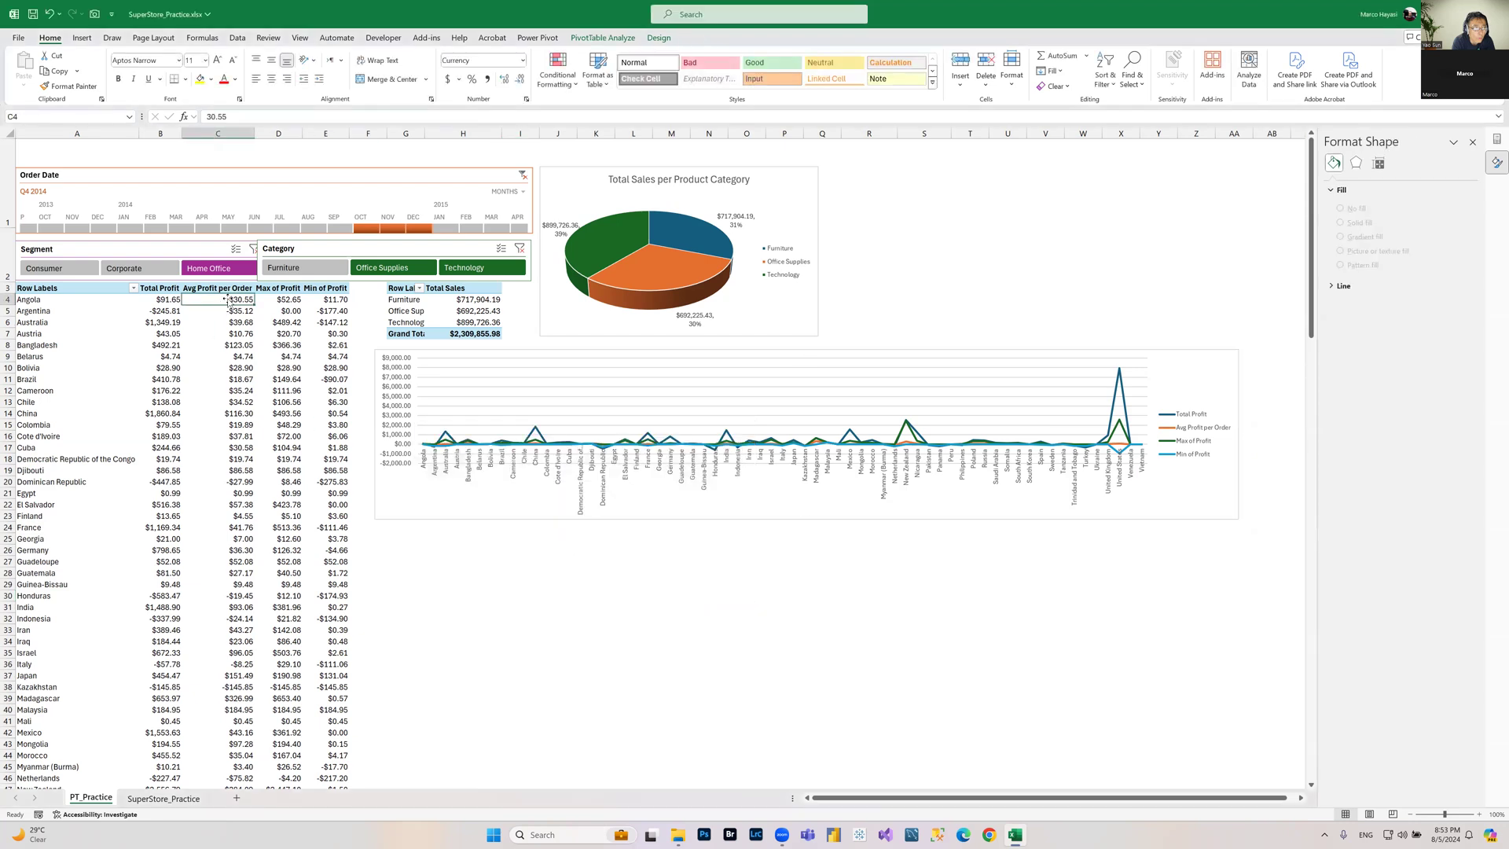
{"action": "left_click", "coordinate": [233, 312]}
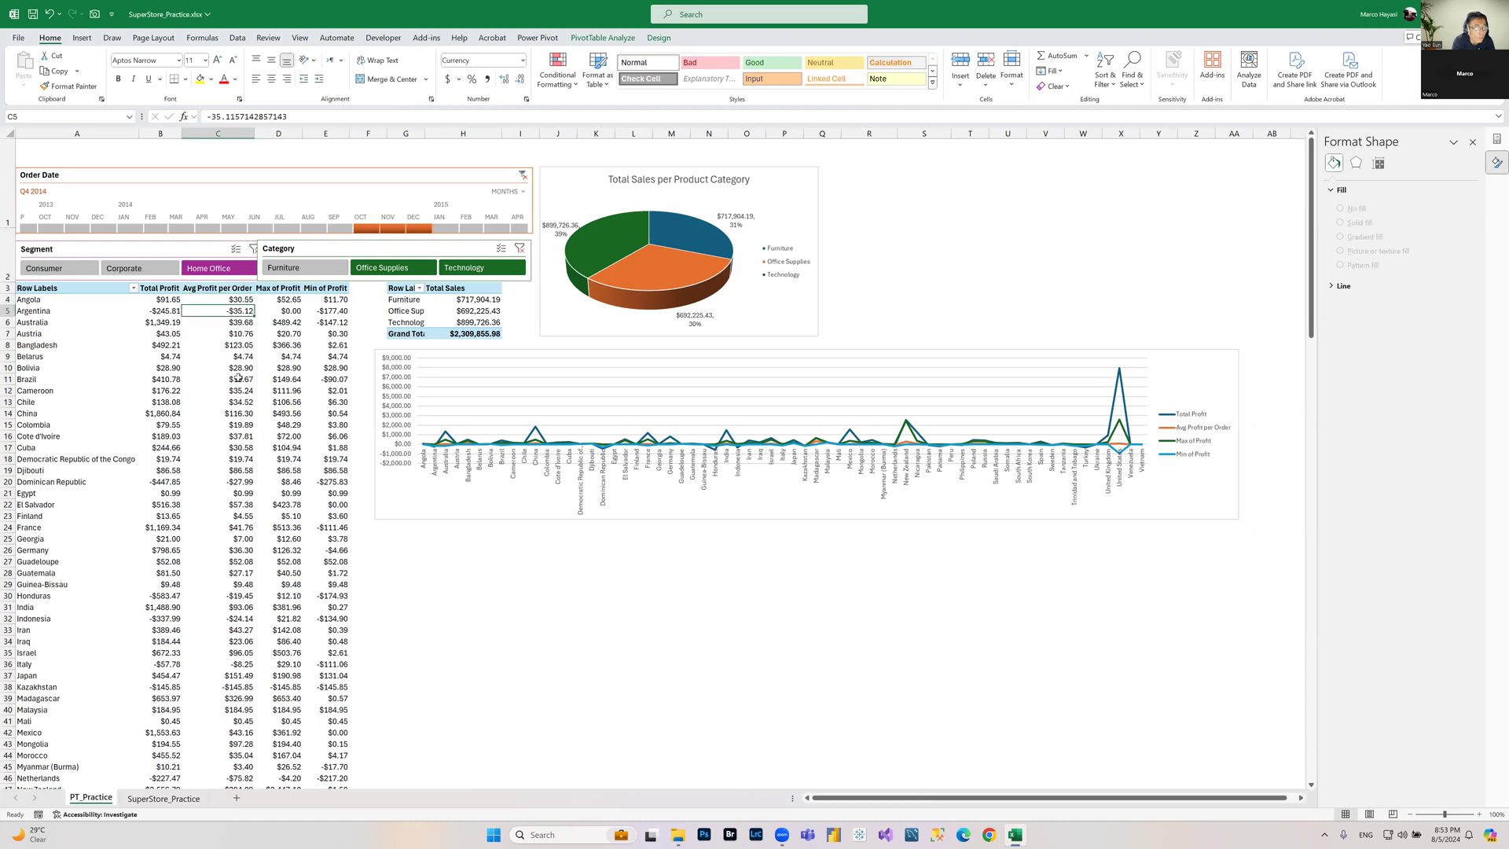
{"action": "left_click", "coordinate": [1475, 143]}
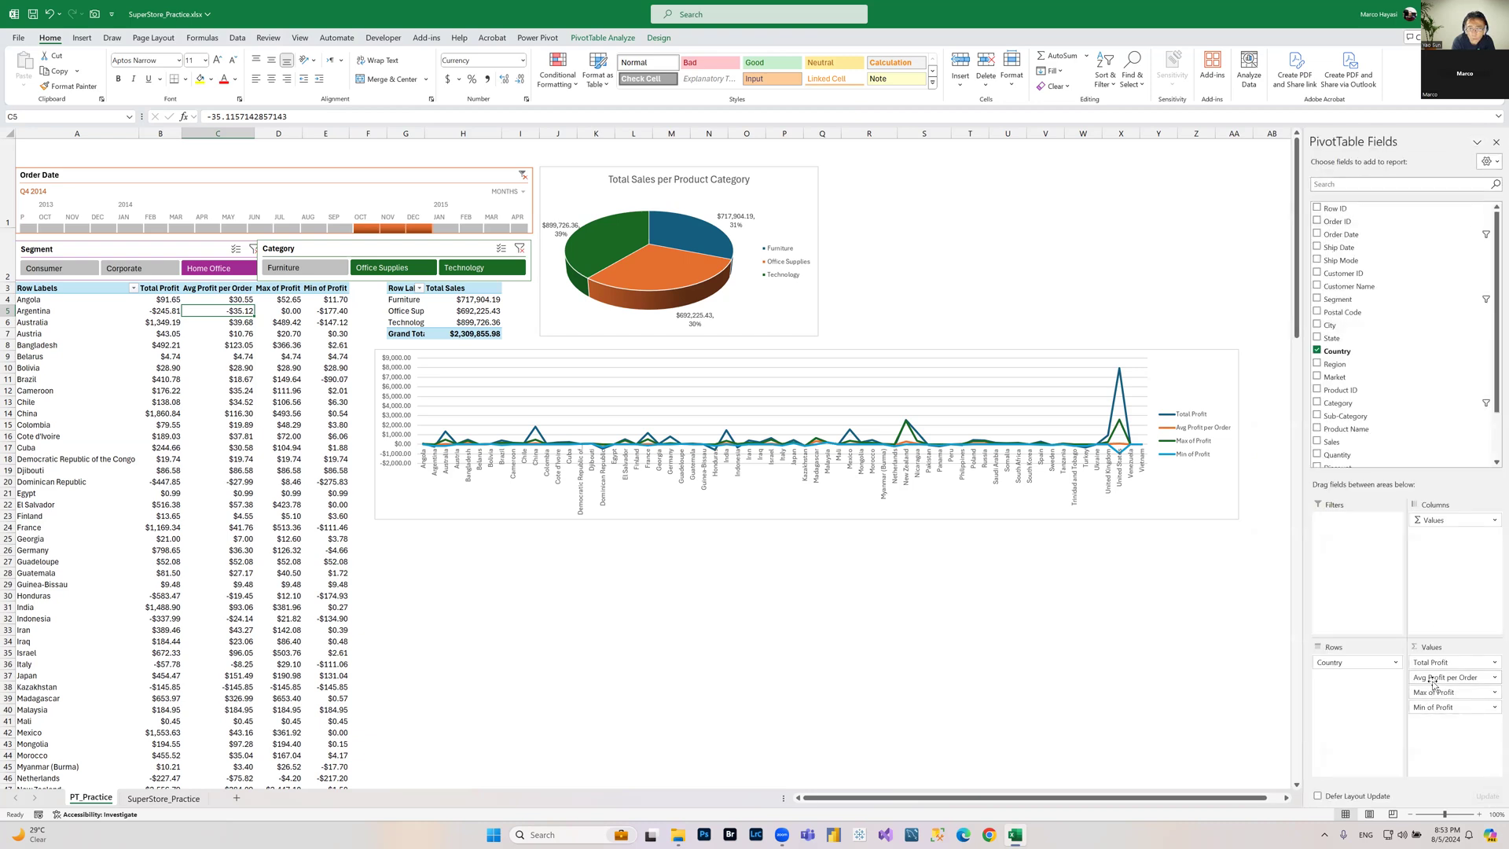
{"action": "left_click_drag", "start_coordinate": [1435, 681], "coordinate": [1408, 381]}
{"action": "left_click_drag", "start_coordinate": [1445, 676], "coordinate": [1437, 401]}
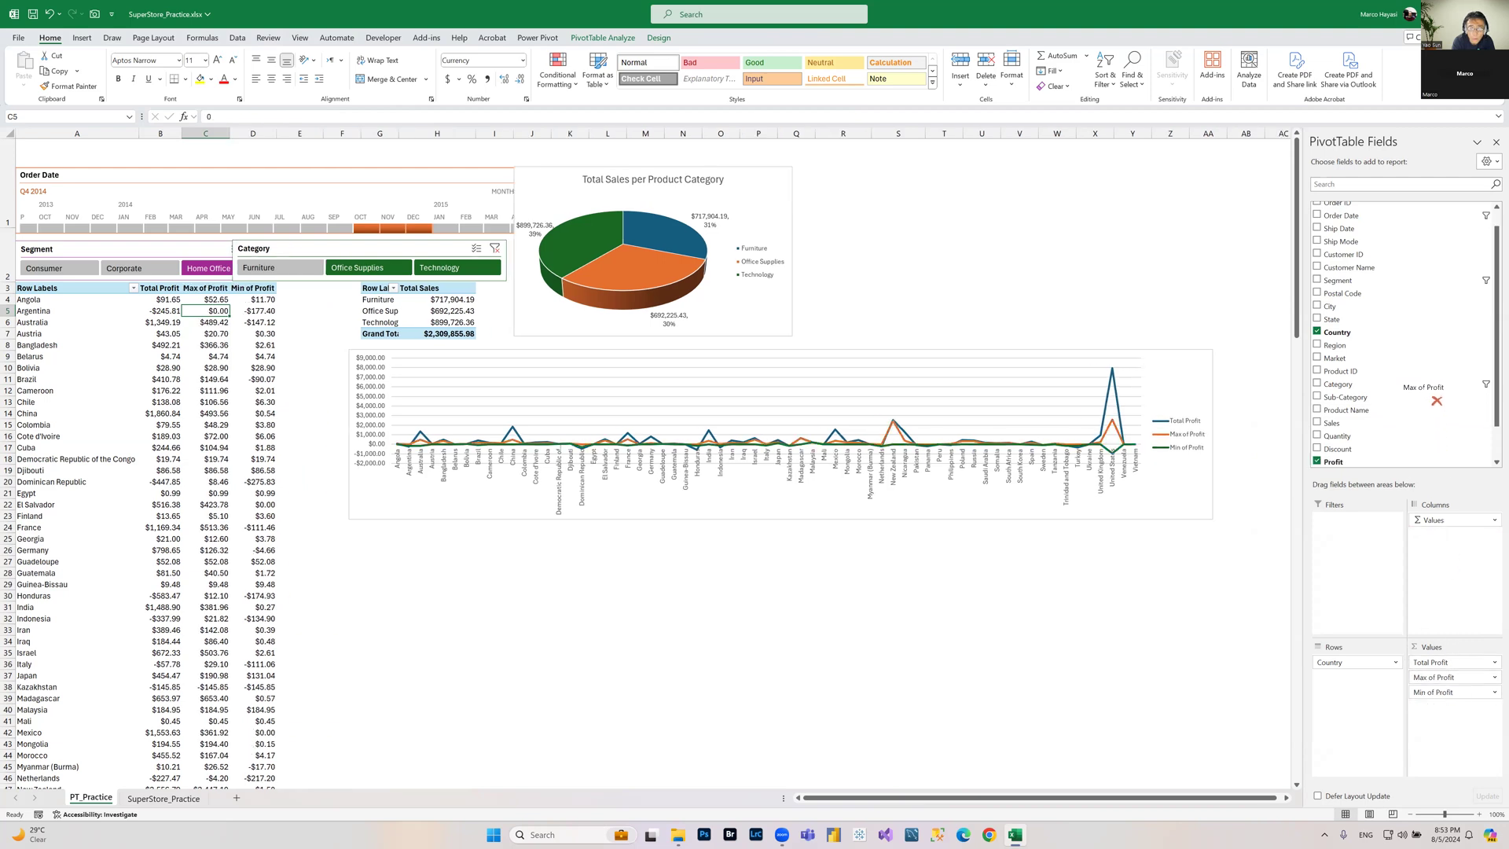
{"action": "left_click_drag", "start_coordinate": [1437, 400], "coordinate": [1406, 396]}
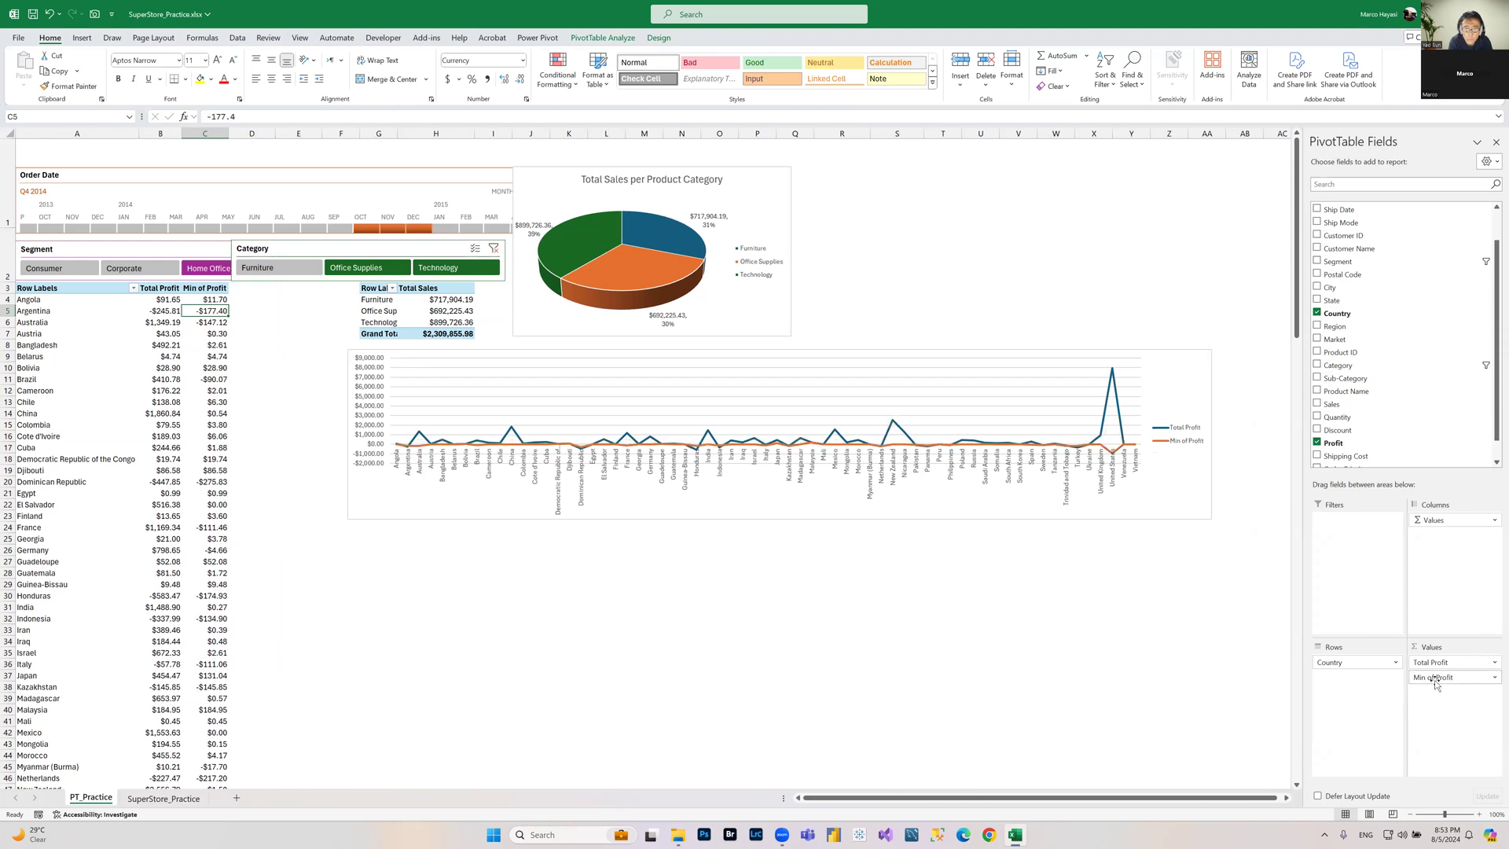
{"action": "left_click_drag", "start_coordinate": [1446, 684], "coordinate": [1396, 349]}
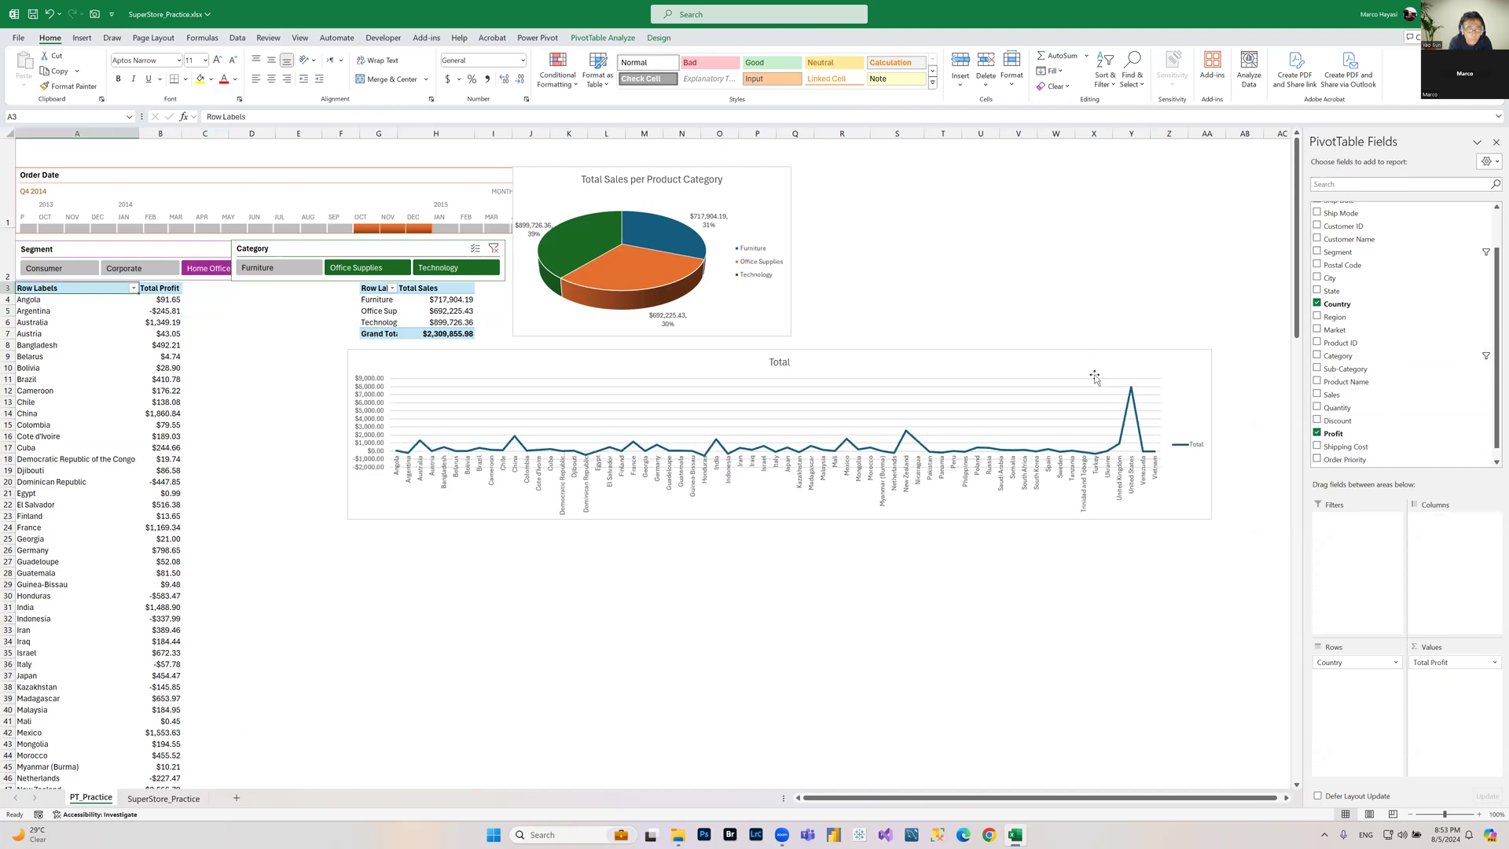
Step: Move the line chart left so it sits below the country PivotTable area
{"action": "left_click_drag", "start_coordinate": [1091, 351], "coordinate": [943, 361]}
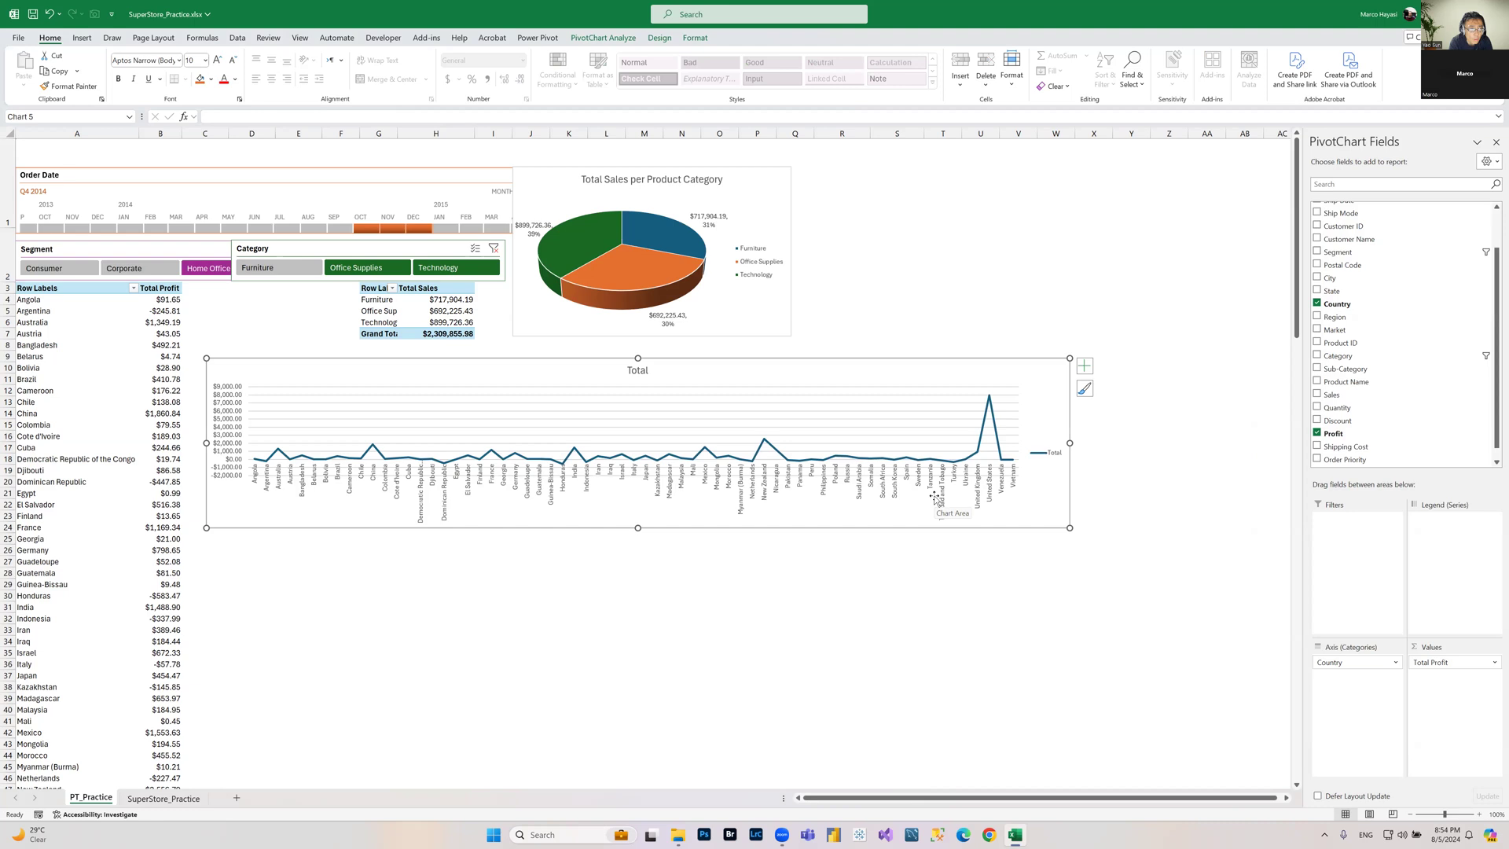
Step: Apply a Top 10 value filter on the country row labels showing the top 5 items by Total Profit
{"action": "left_click", "coordinate": [144, 311]}
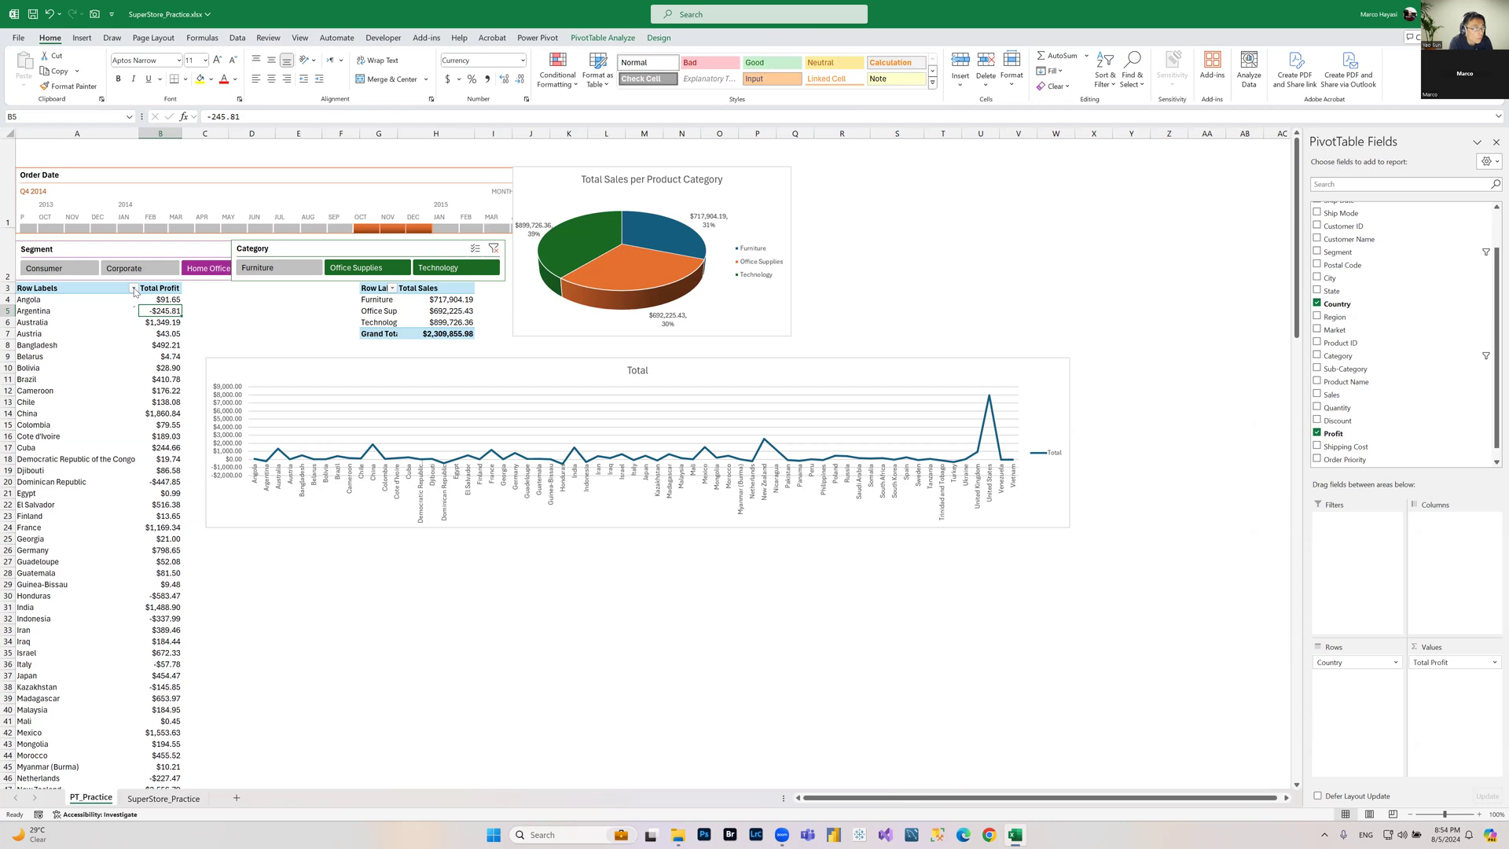
{"action": "left_click", "coordinate": [134, 289]}
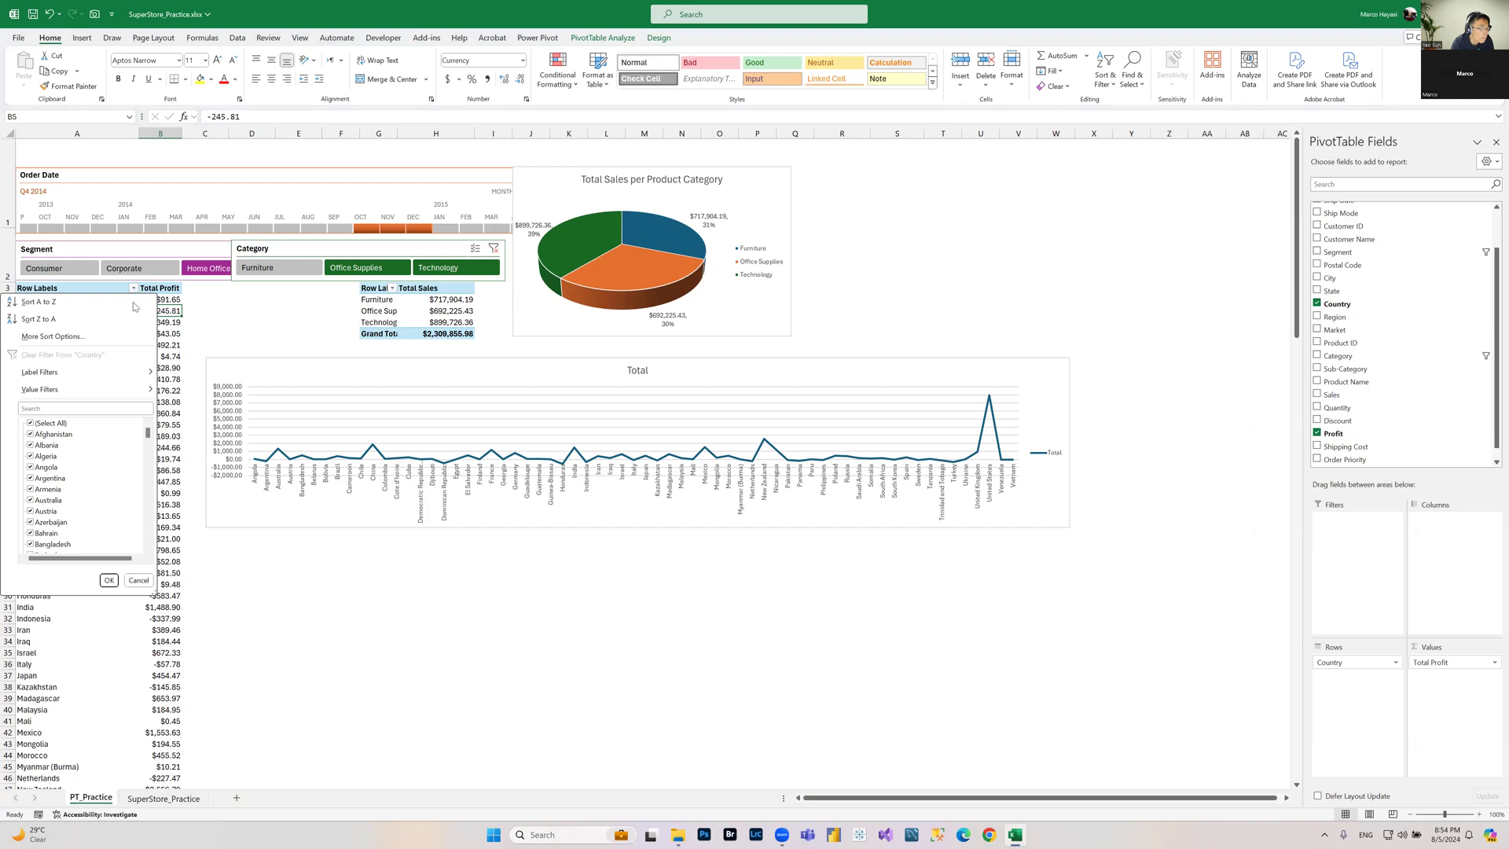
{"action": "mouse_move", "coordinate": [121, 392]}
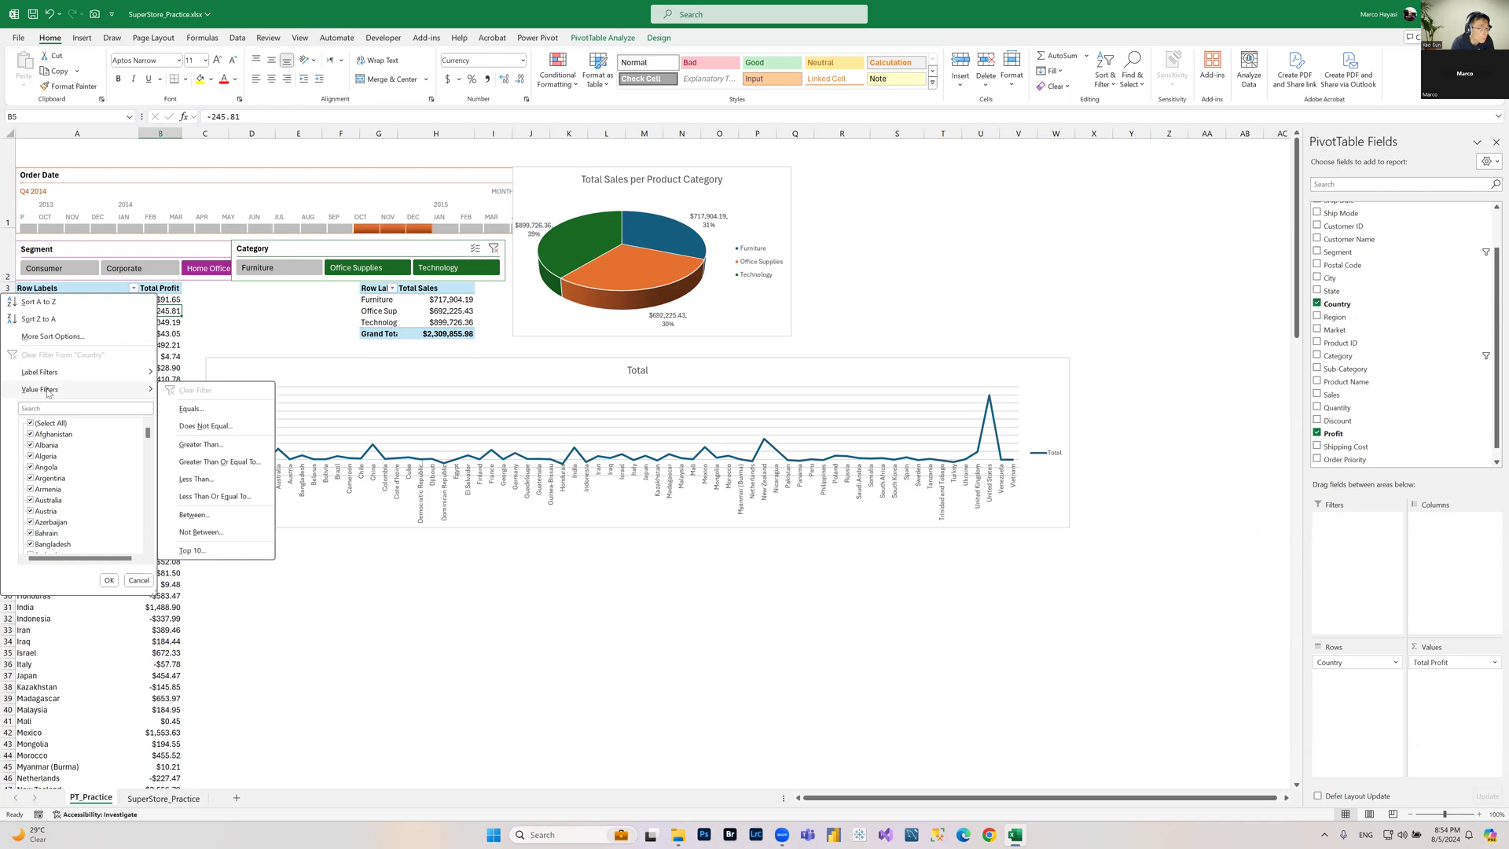
{"action": "left_click", "coordinate": [190, 552]}
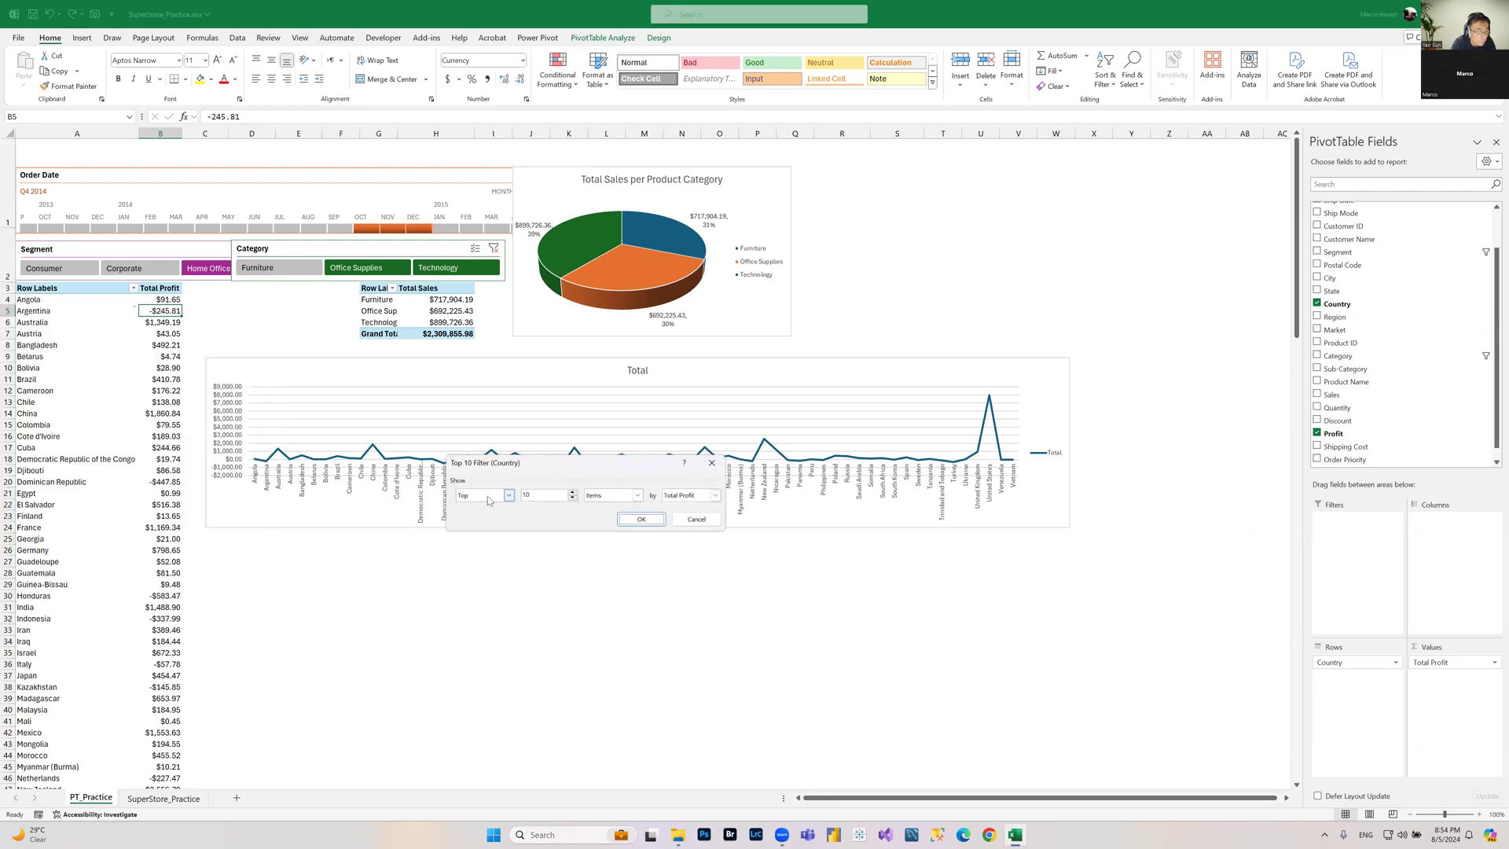
{"action": "key", "text": "Tab"}
{"action": "type", "text": "5"}
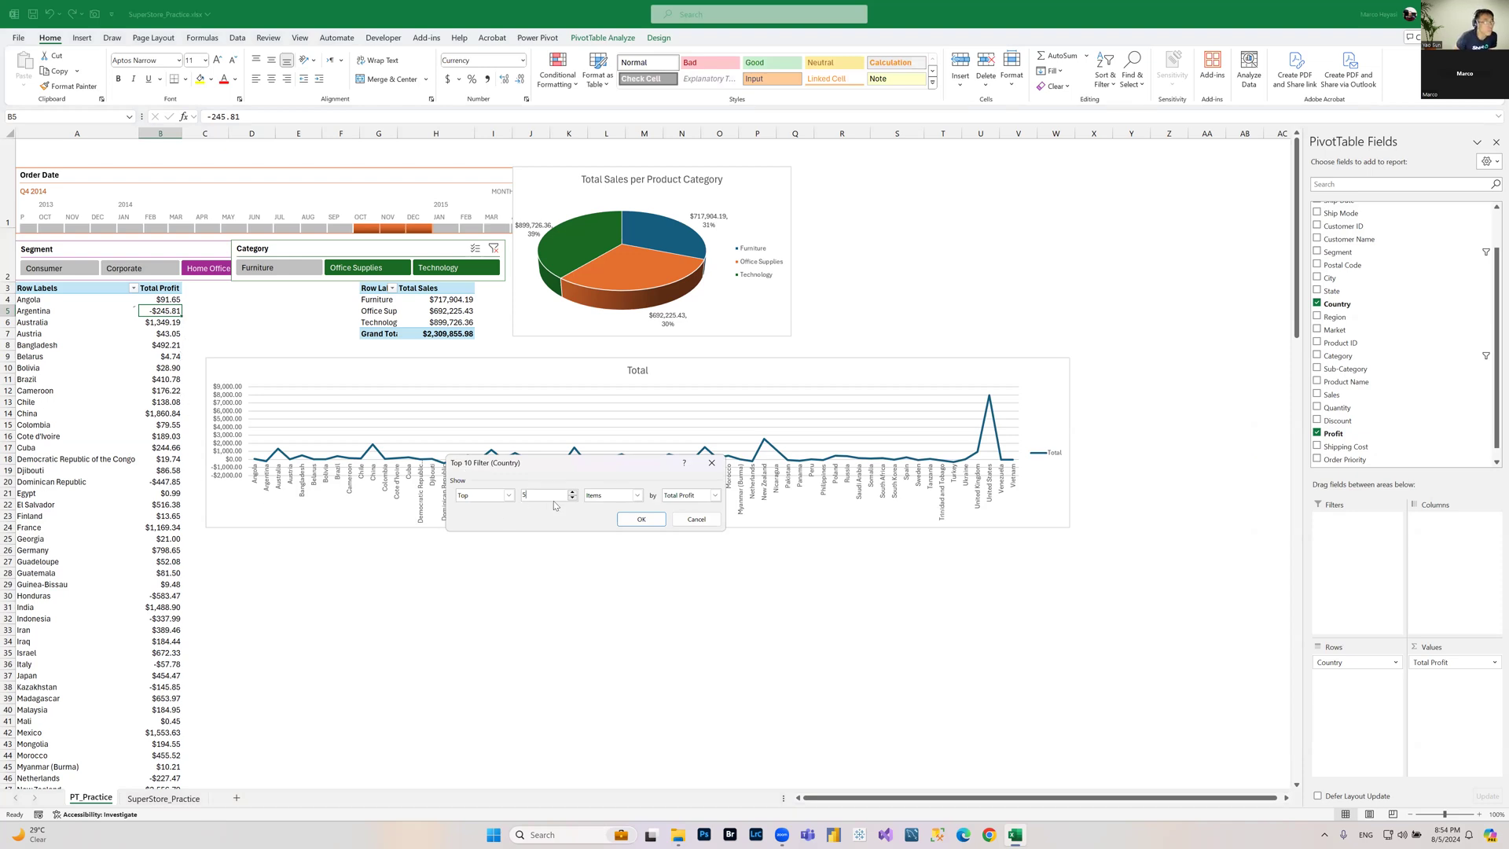
{"action": "left_click", "coordinate": [648, 521]}
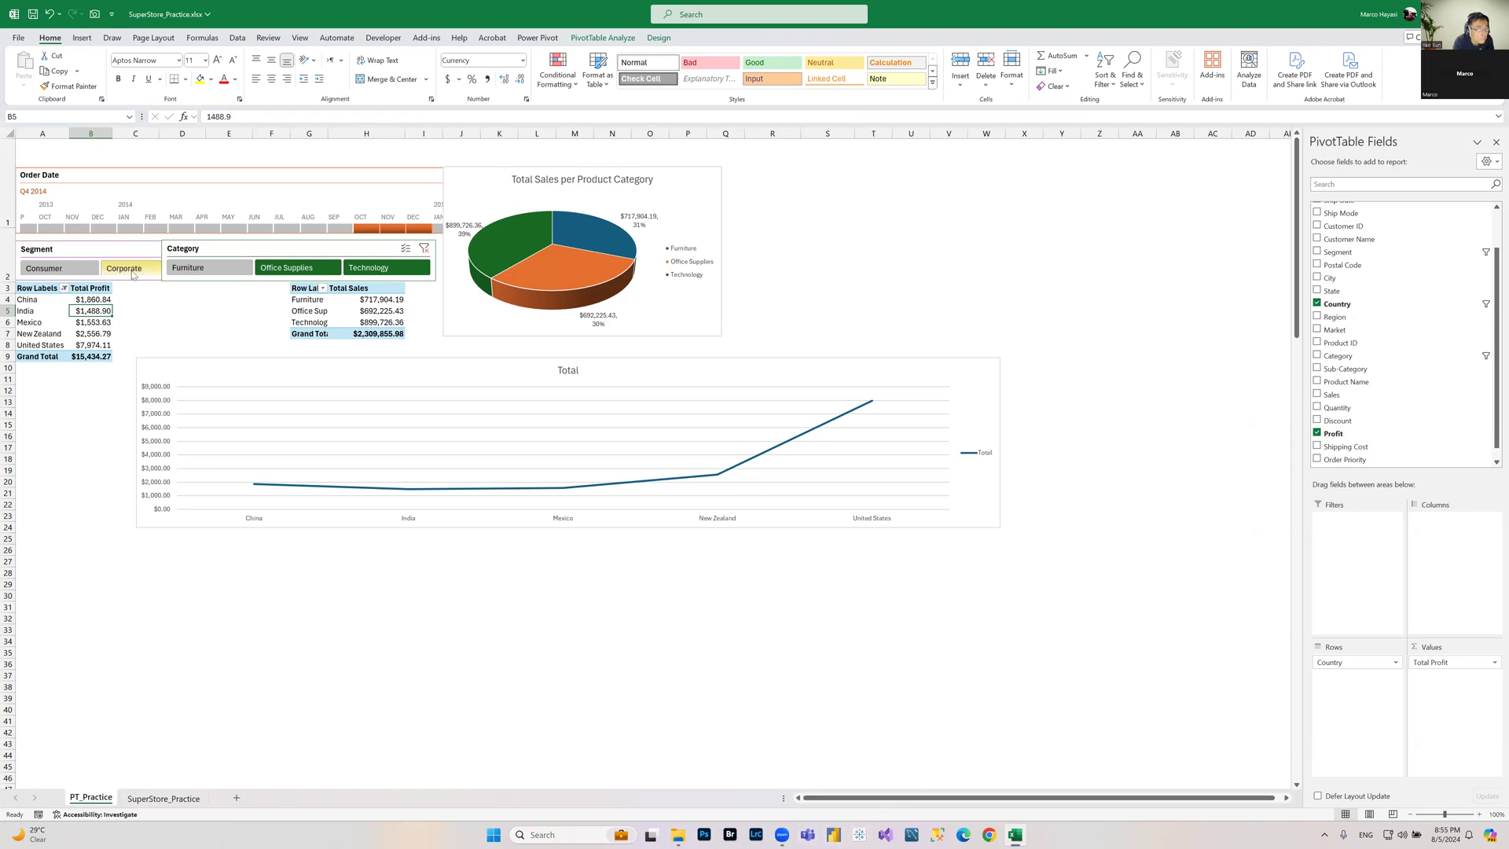
Step: Filter the Segment slicer to Corporate, then to Consumer
{"action": "left_click", "coordinate": [134, 274]}
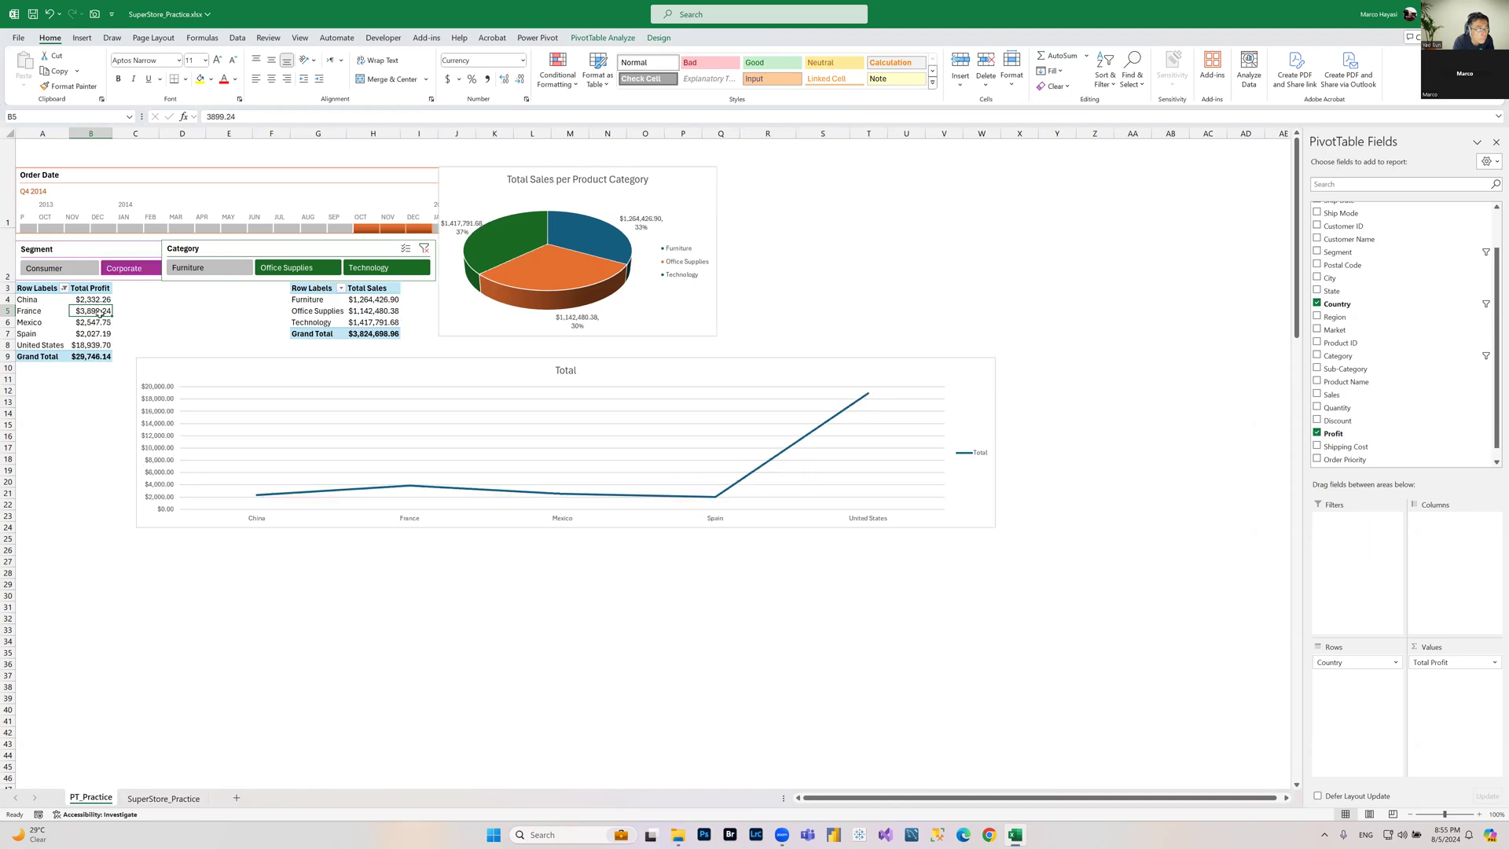
{"action": "left_click", "coordinate": [73, 268]}
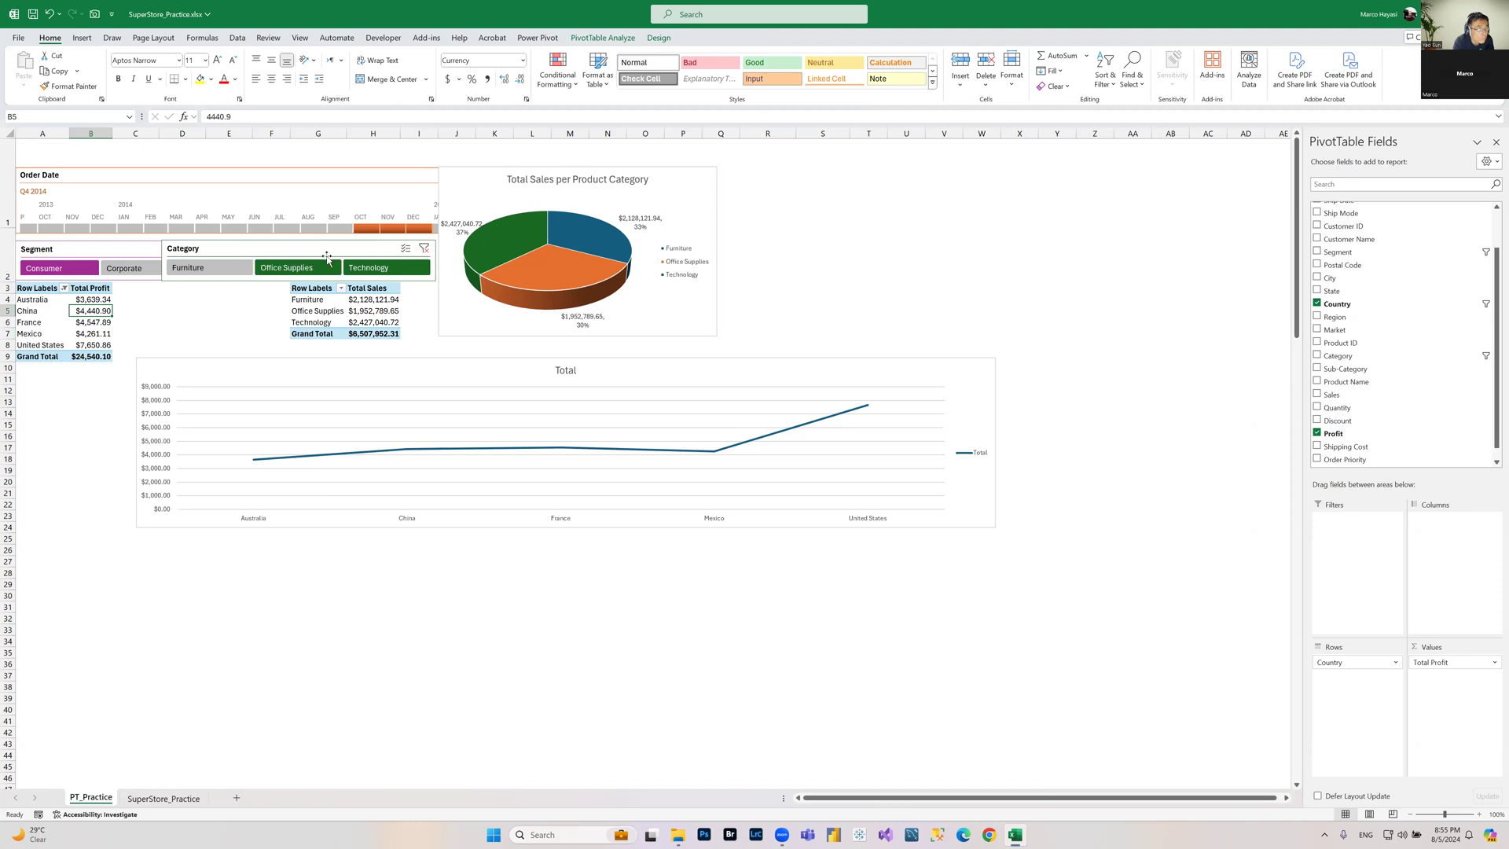
Step: Move the Category slicer right so it no longer overlaps the Segment slicer
{"action": "left_click", "coordinate": [163, 257]}
{"action": "left_click_drag", "start_coordinate": [163, 260], "coordinate": [264, 261]}
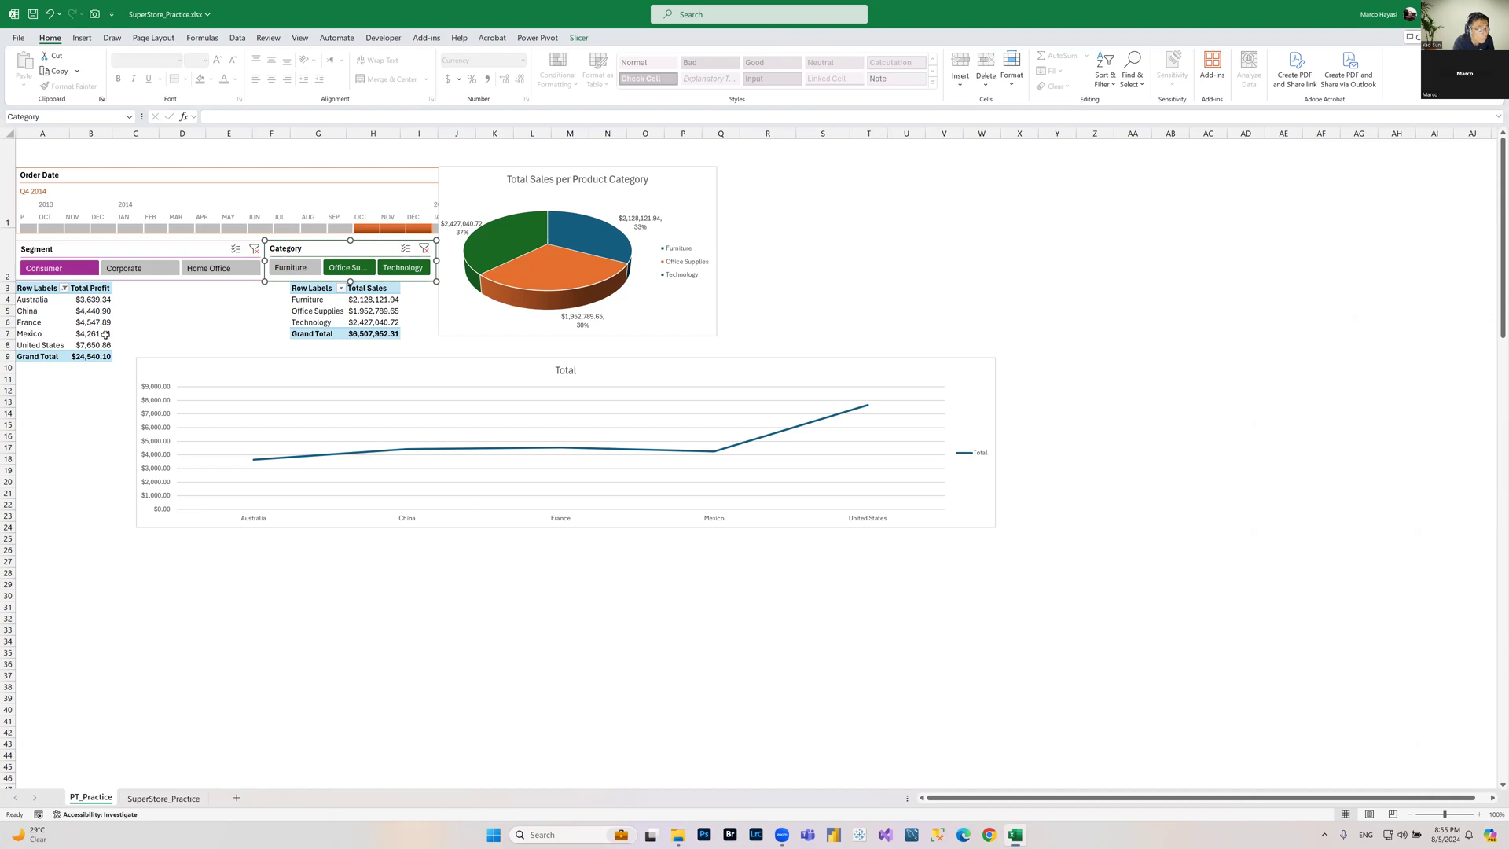
{"action": "left_click", "coordinate": [91, 299]}
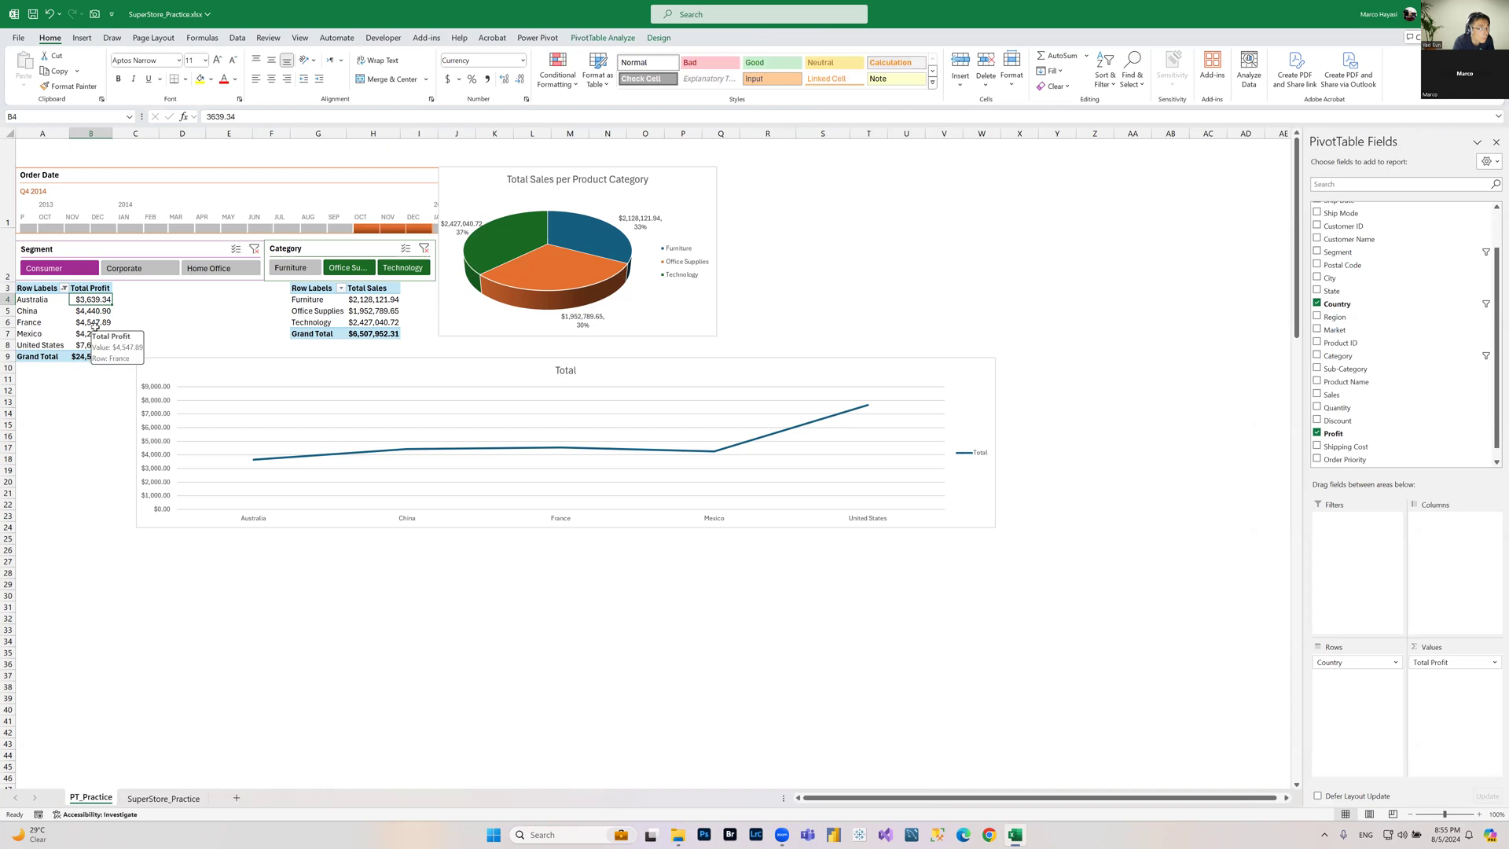
Step: Filter the Category slicer by toggling between Office Supplies and Technology, ending on Technology
{"action": "left_click", "coordinate": [341, 268], "text": "ctrl"}
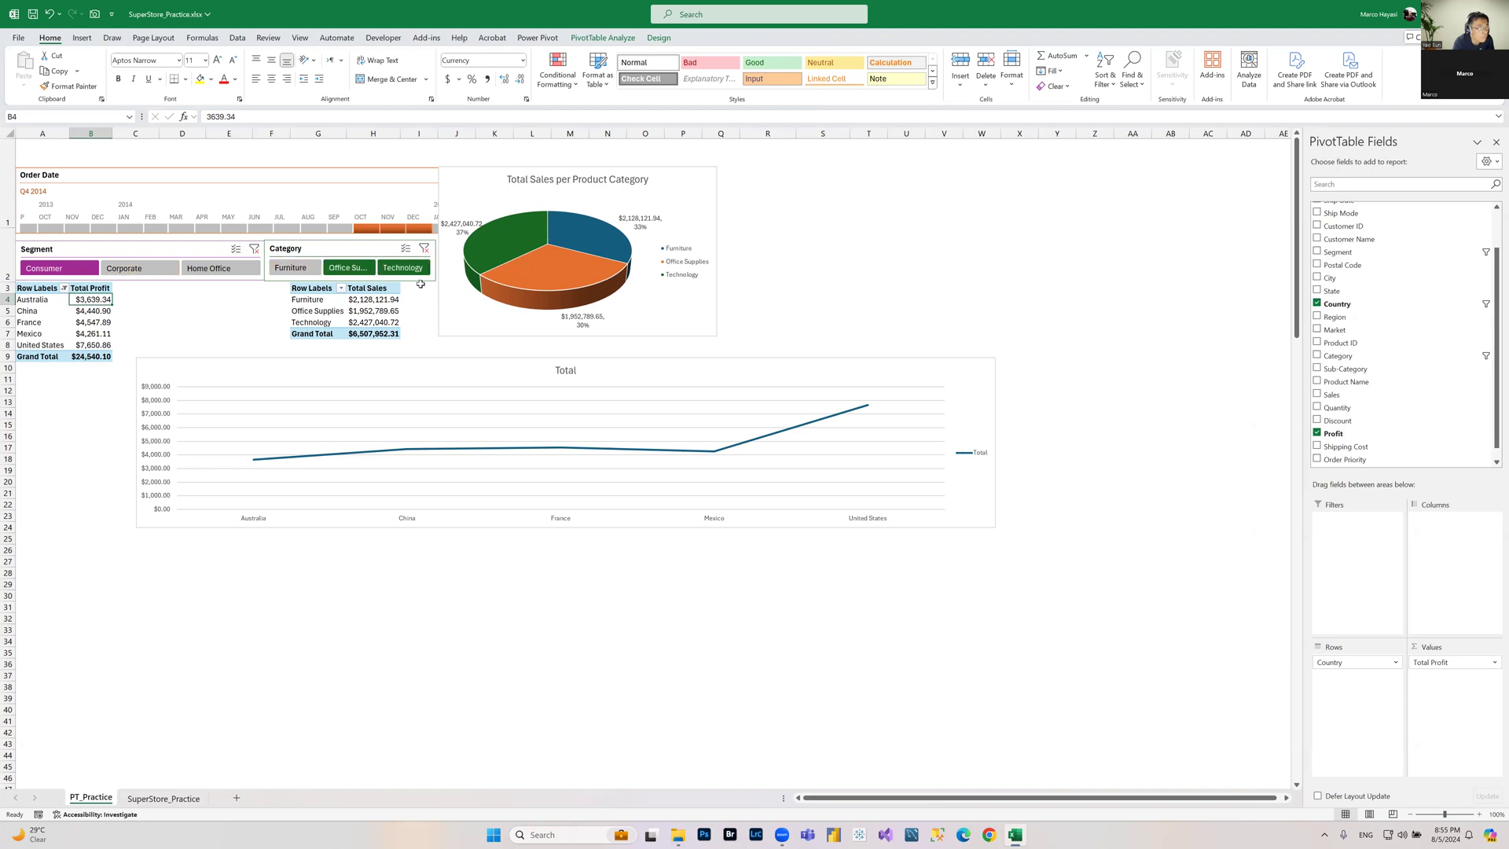
{"action": "left_click", "coordinate": [351, 270], "text": "ctrl"}
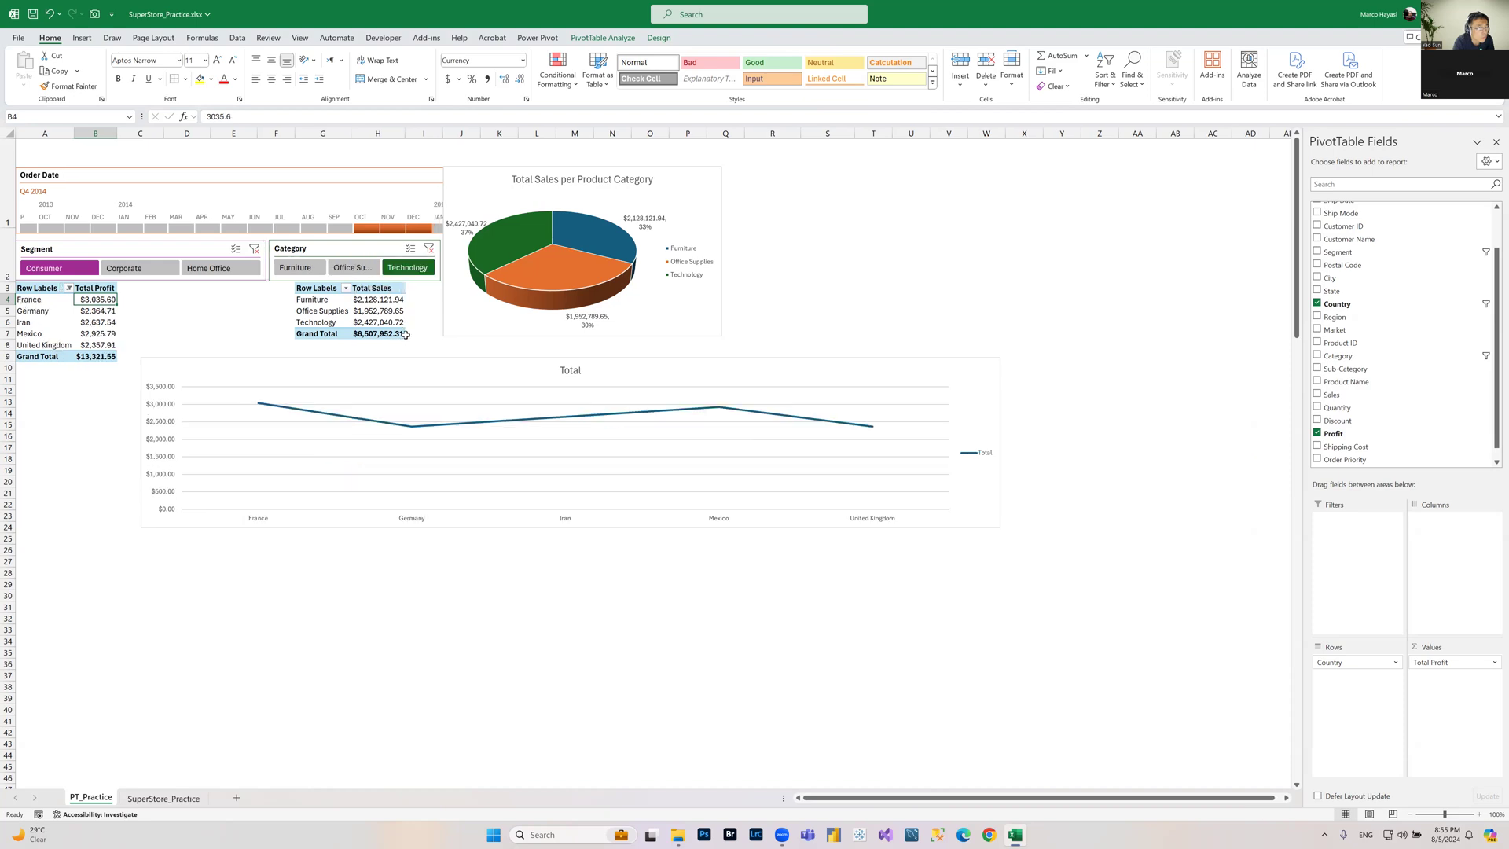
{"action": "left_click", "coordinate": [360, 270]}
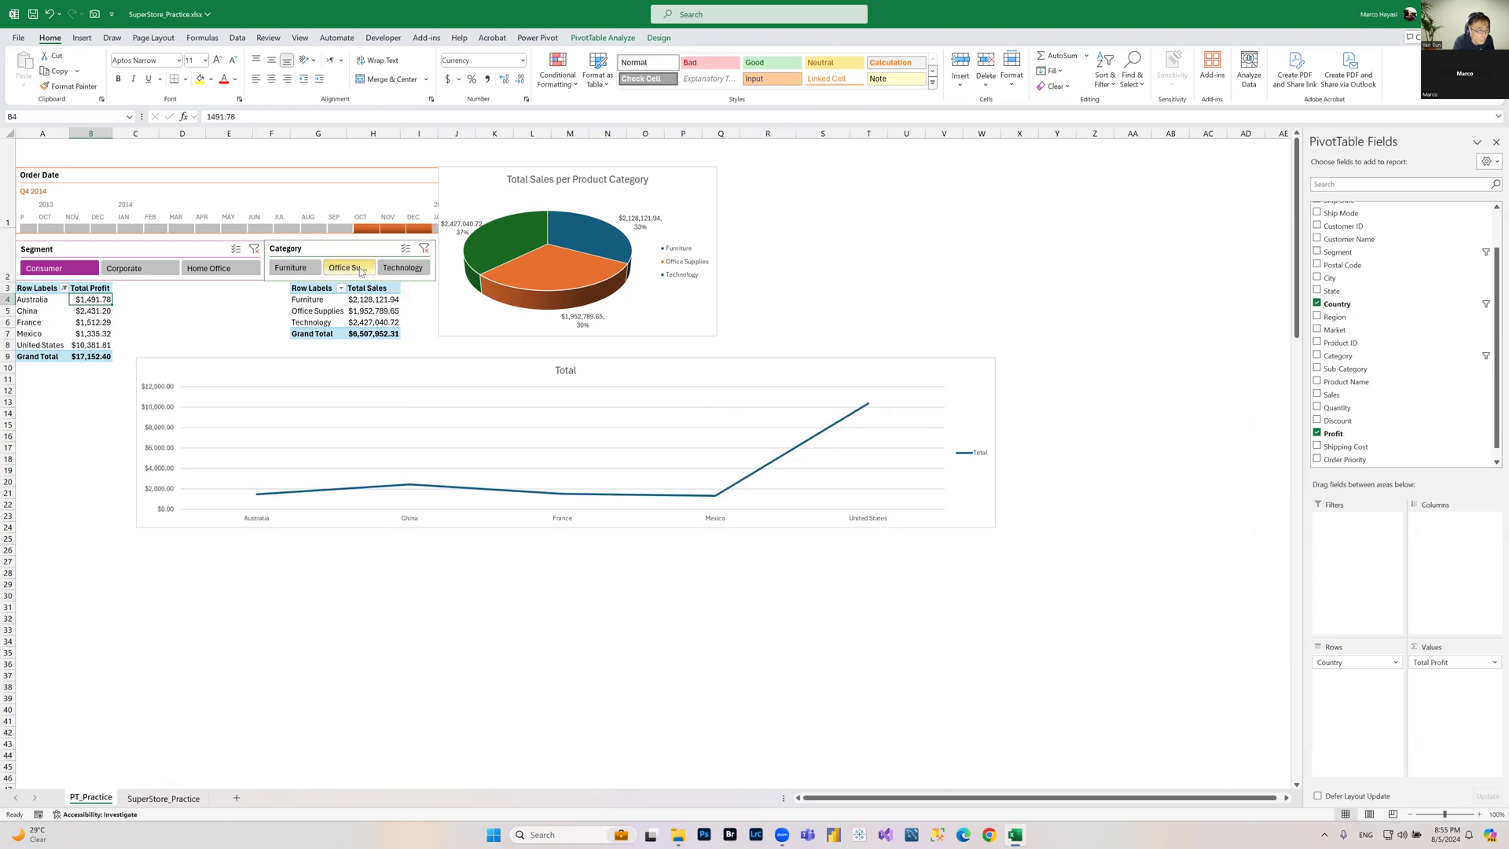
{"action": "left_click", "coordinate": [361, 277]}
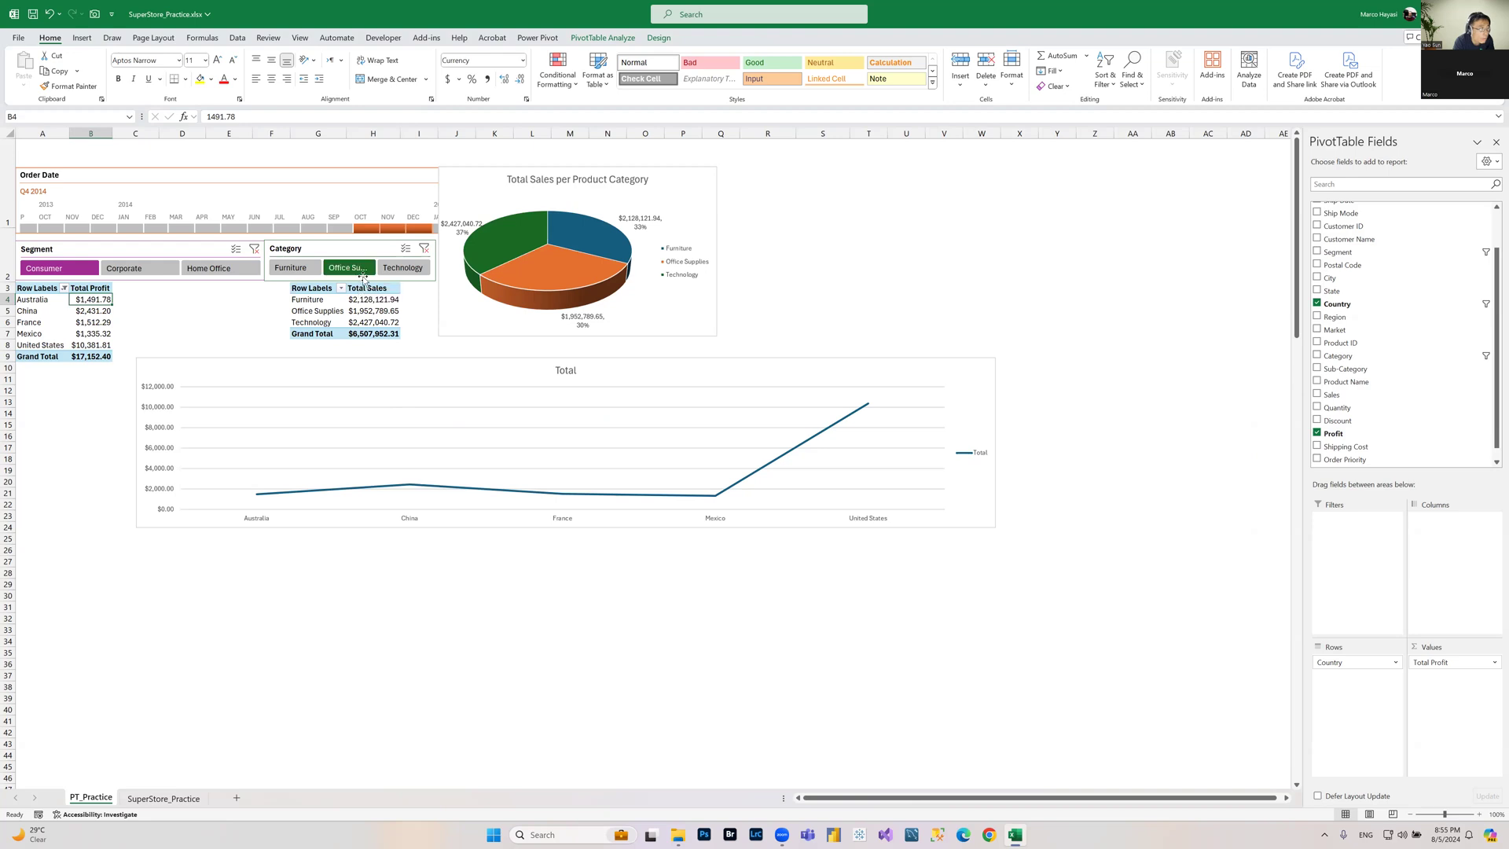
{"action": "left_click", "coordinate": [409, 270]}
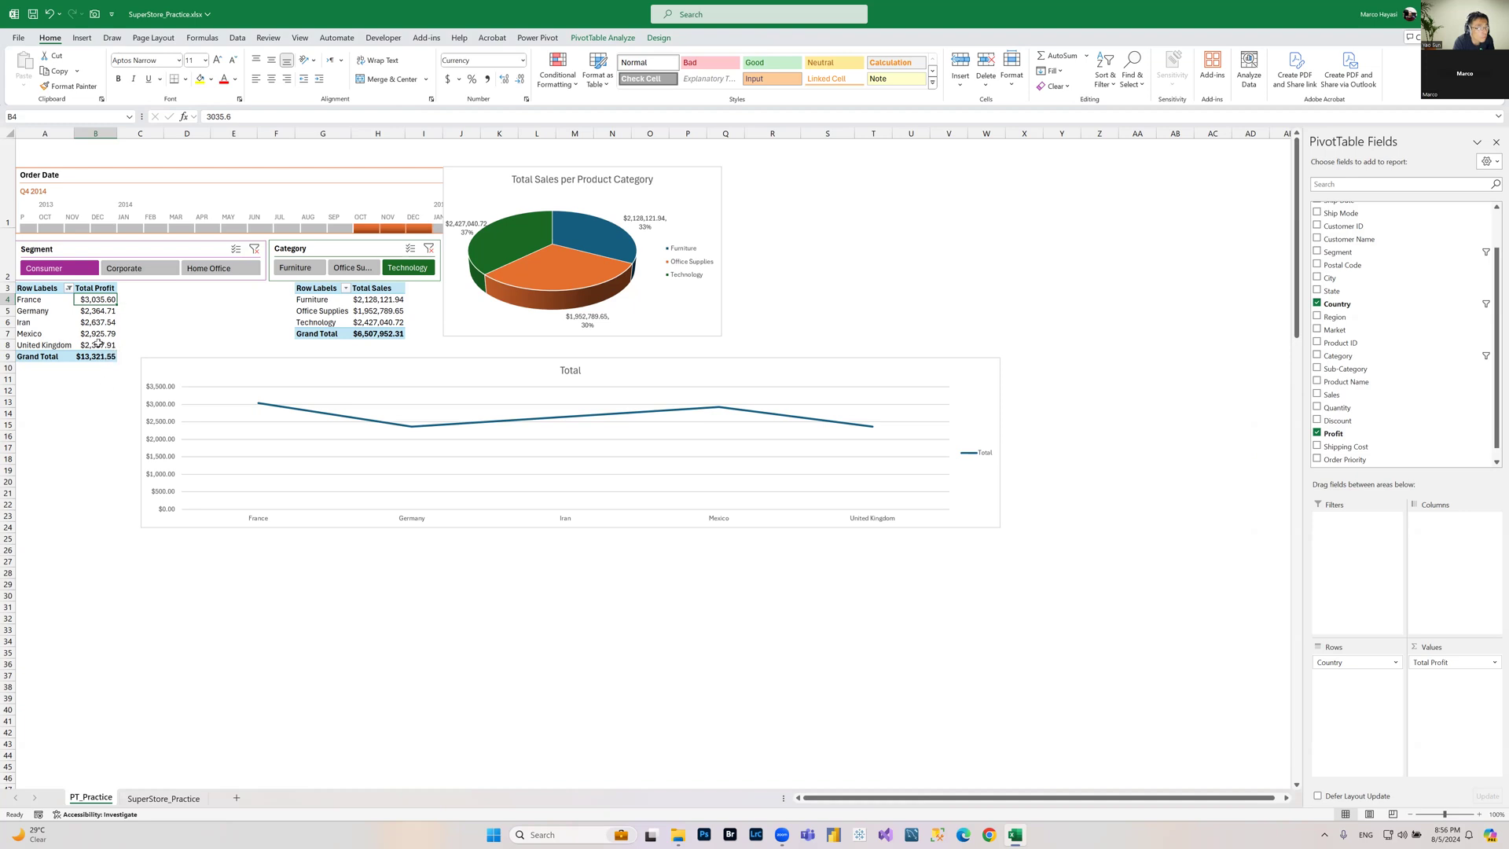
{"action": "left_click", "coordinate": [95, 311]}
Step: Change the profit PivotChart's type to Clustered Column
{"action": "left_click", "coordinate": [989, 366]}
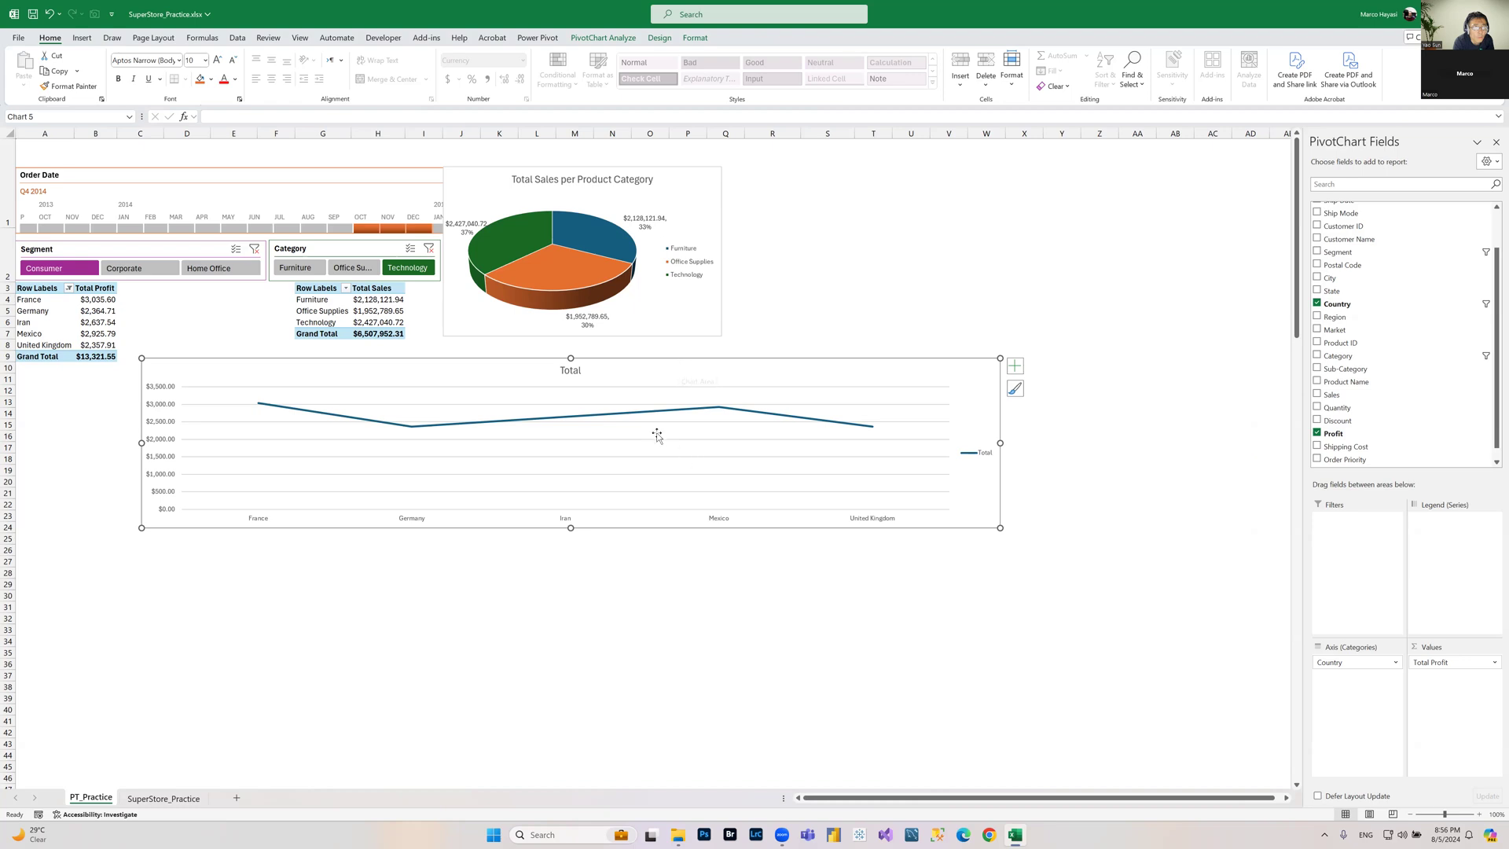
{"action": "left_click", "coordinate": [598, 37]}
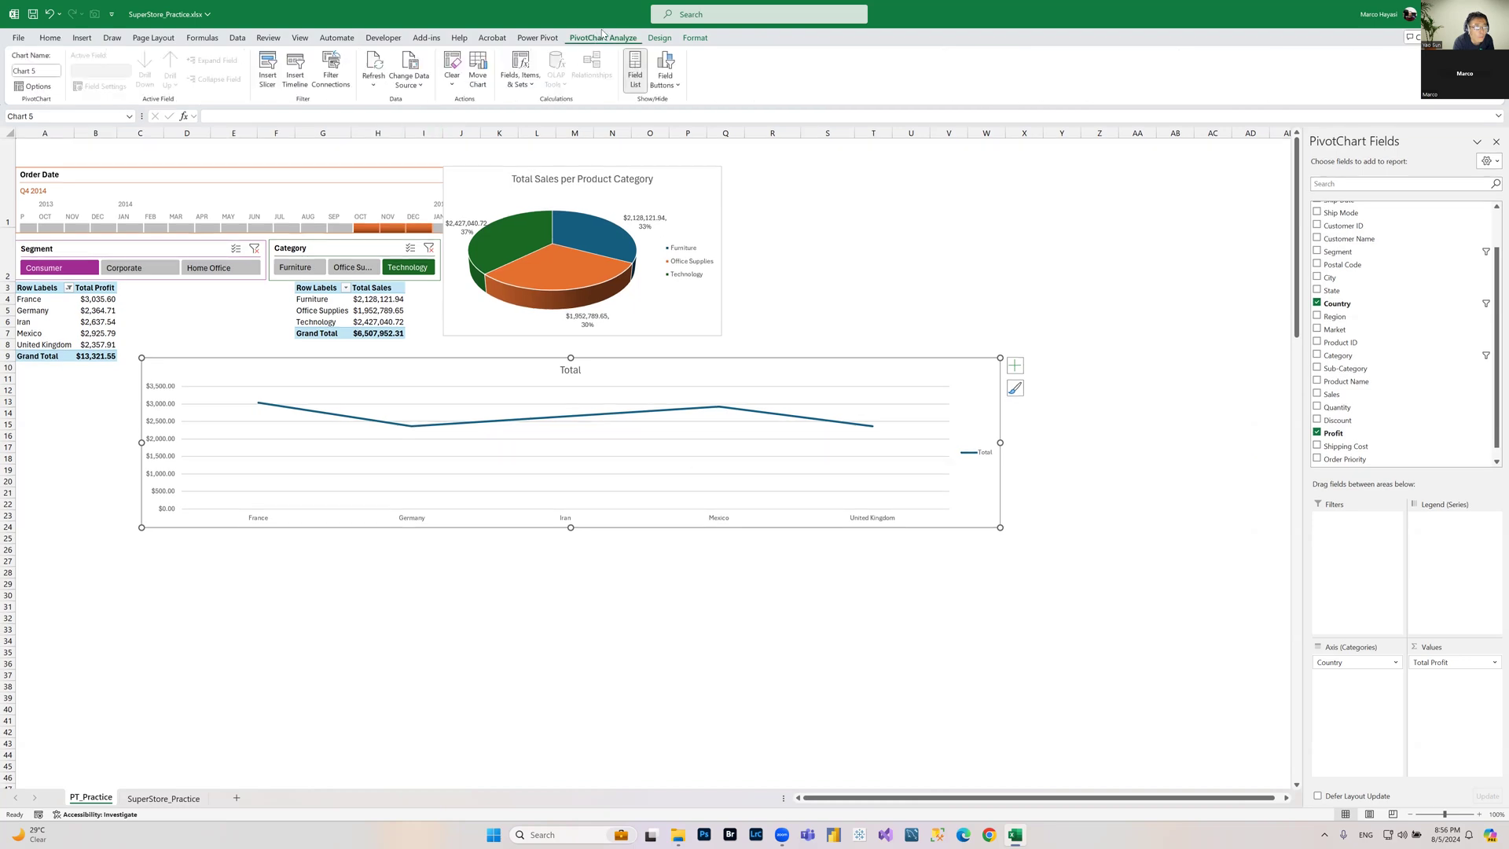
{"action": "left_click", "coordinate": [660, 39]}
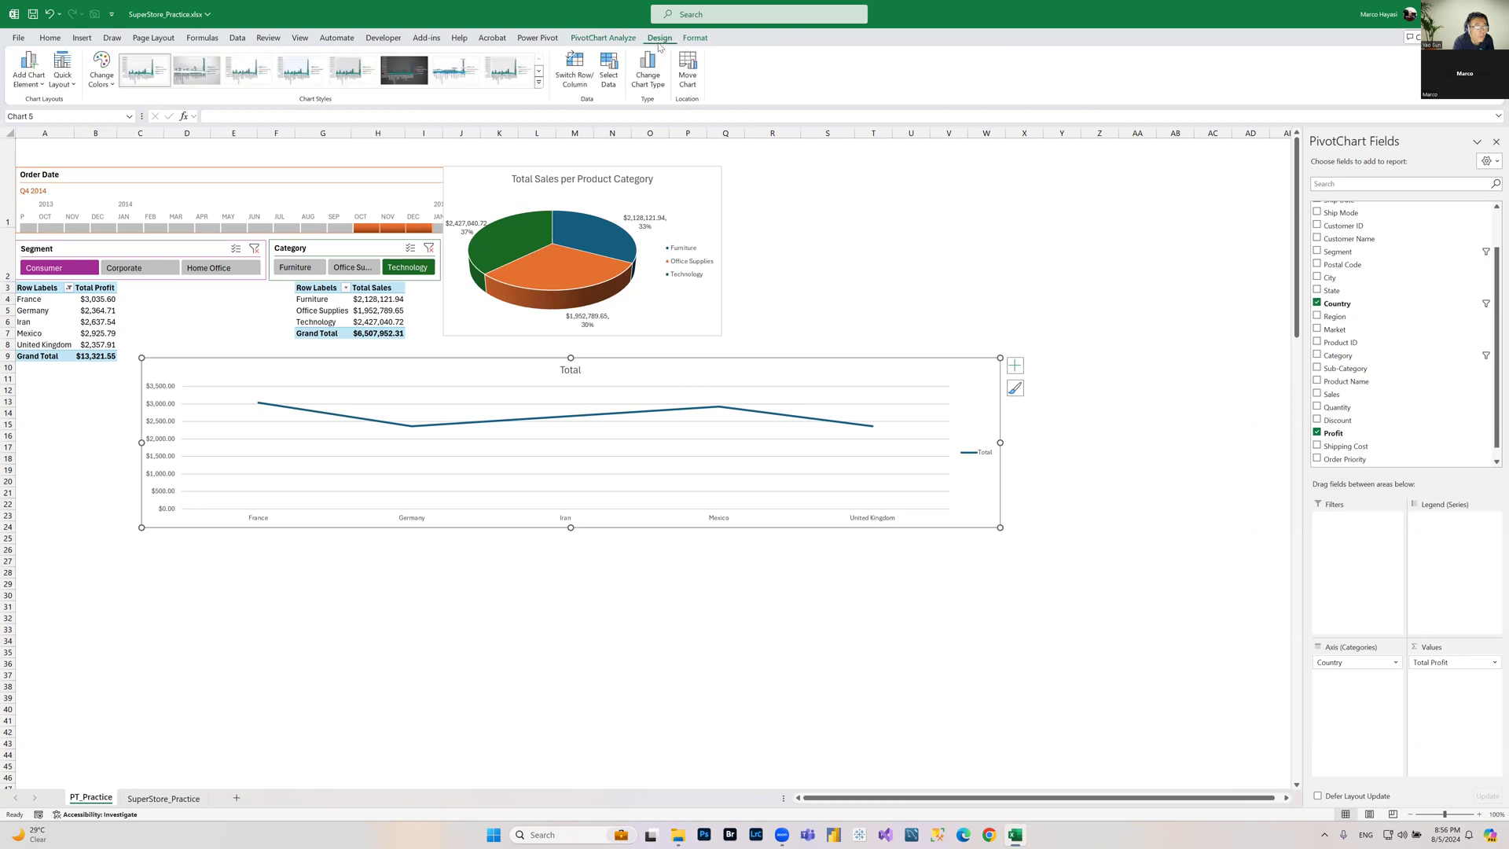
{"action": "left_click", "coordinate": [656, 88]}
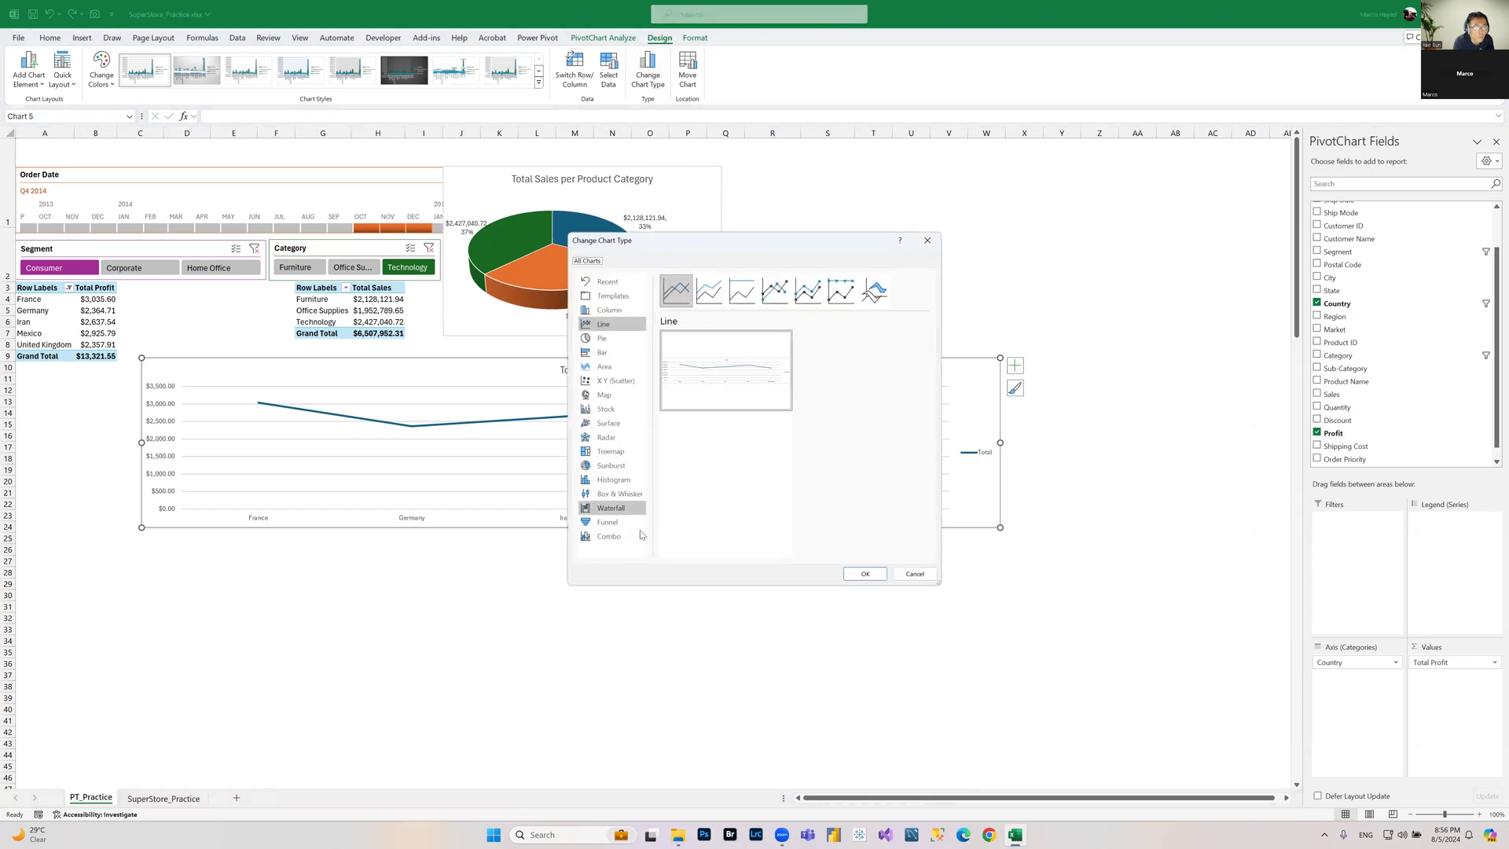
{"action": "left_click", "coordinate": [614, 312]}
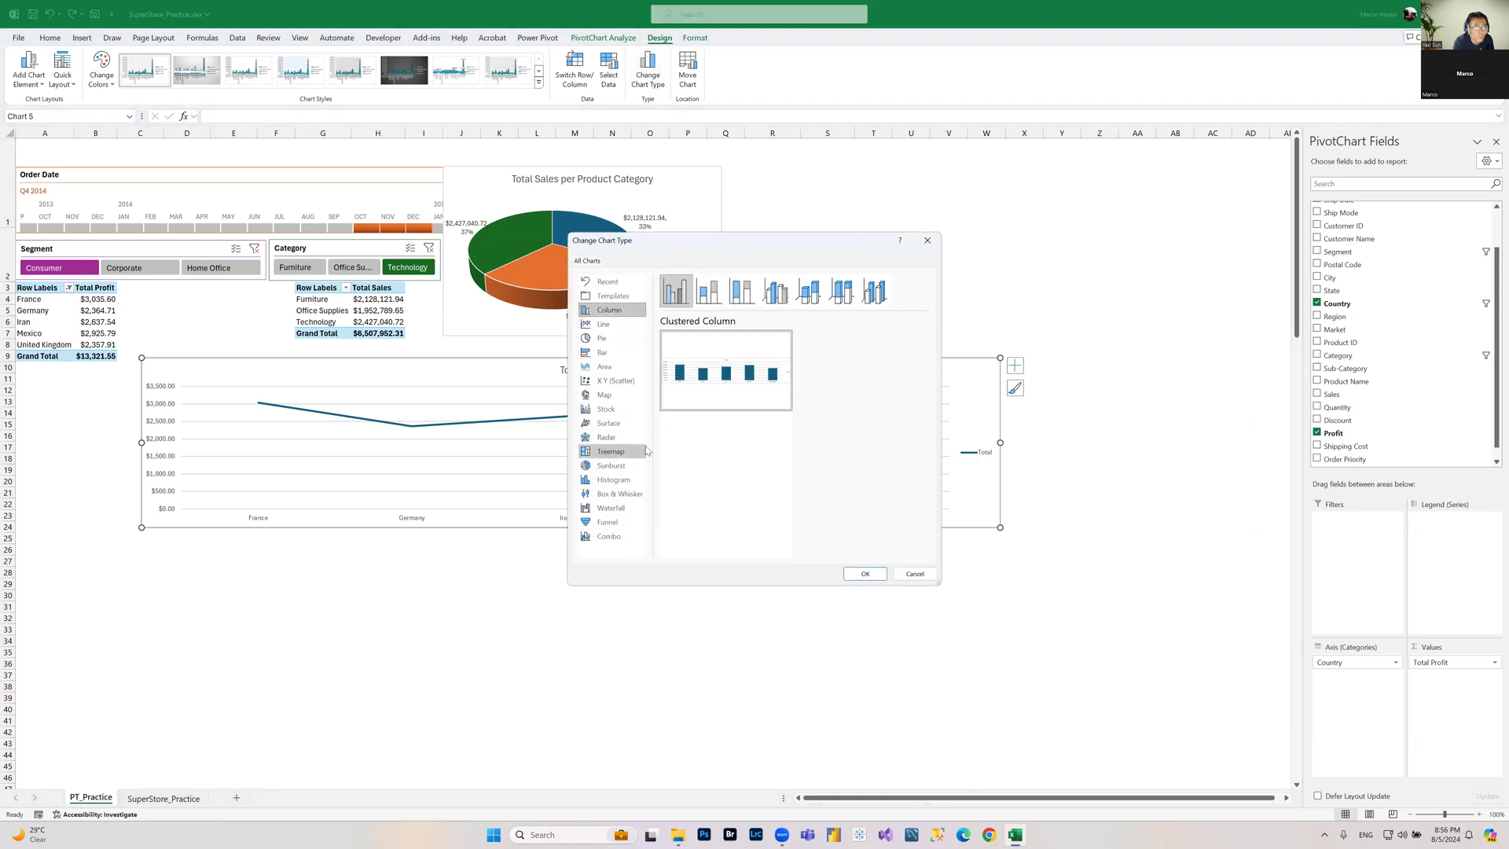
{"action": "left_click", "coordinate": [866, 574]}
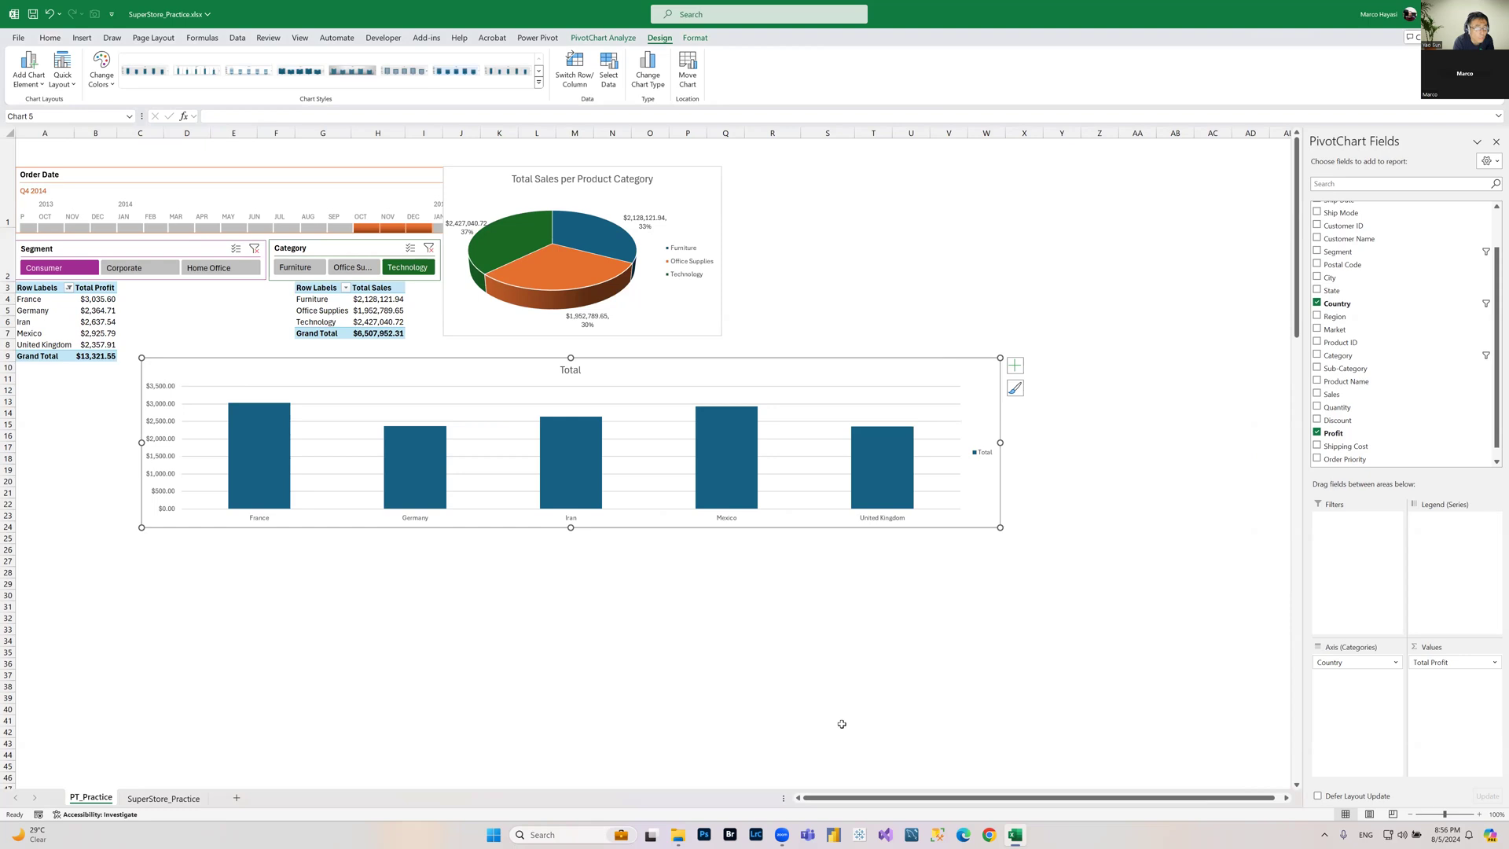
Step: Narrow the column chart and move it directly below the pie chart
{"action": "left_click_drag", "start_coordinate": [1000, 442], "coordinate": [431, 435]}
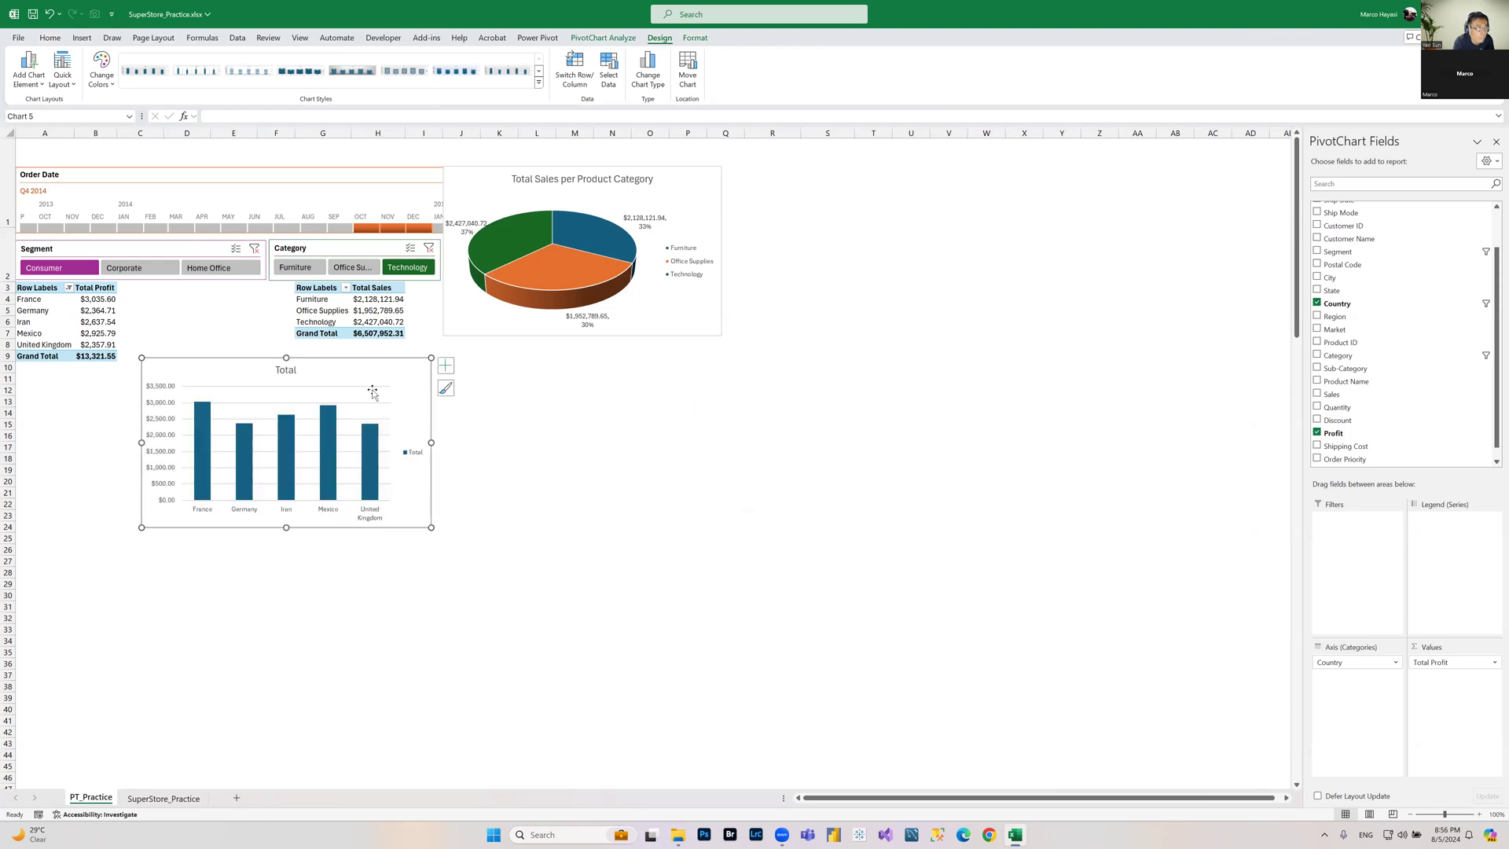
{"action": "left_click_drag", "start_coordinate": [370, 364], "coordinate": [670, 345]}
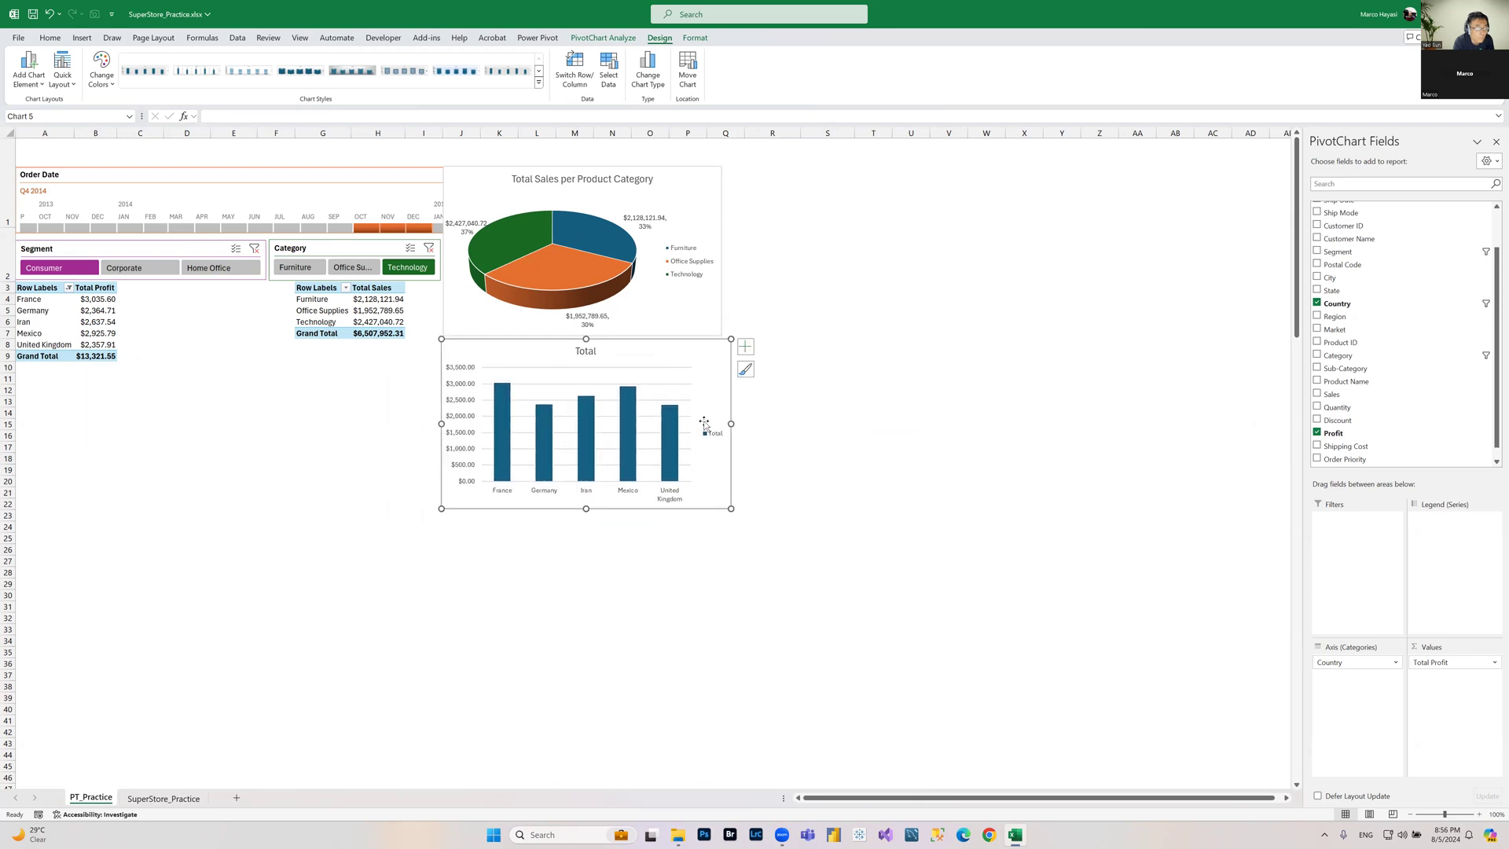
Step: Shrink the column chart's width slightly so its edges line up with the pie chart above
{"action": "left_click_drag", "start_coordinate": [731, 417], "coordinate": [723, 423]}
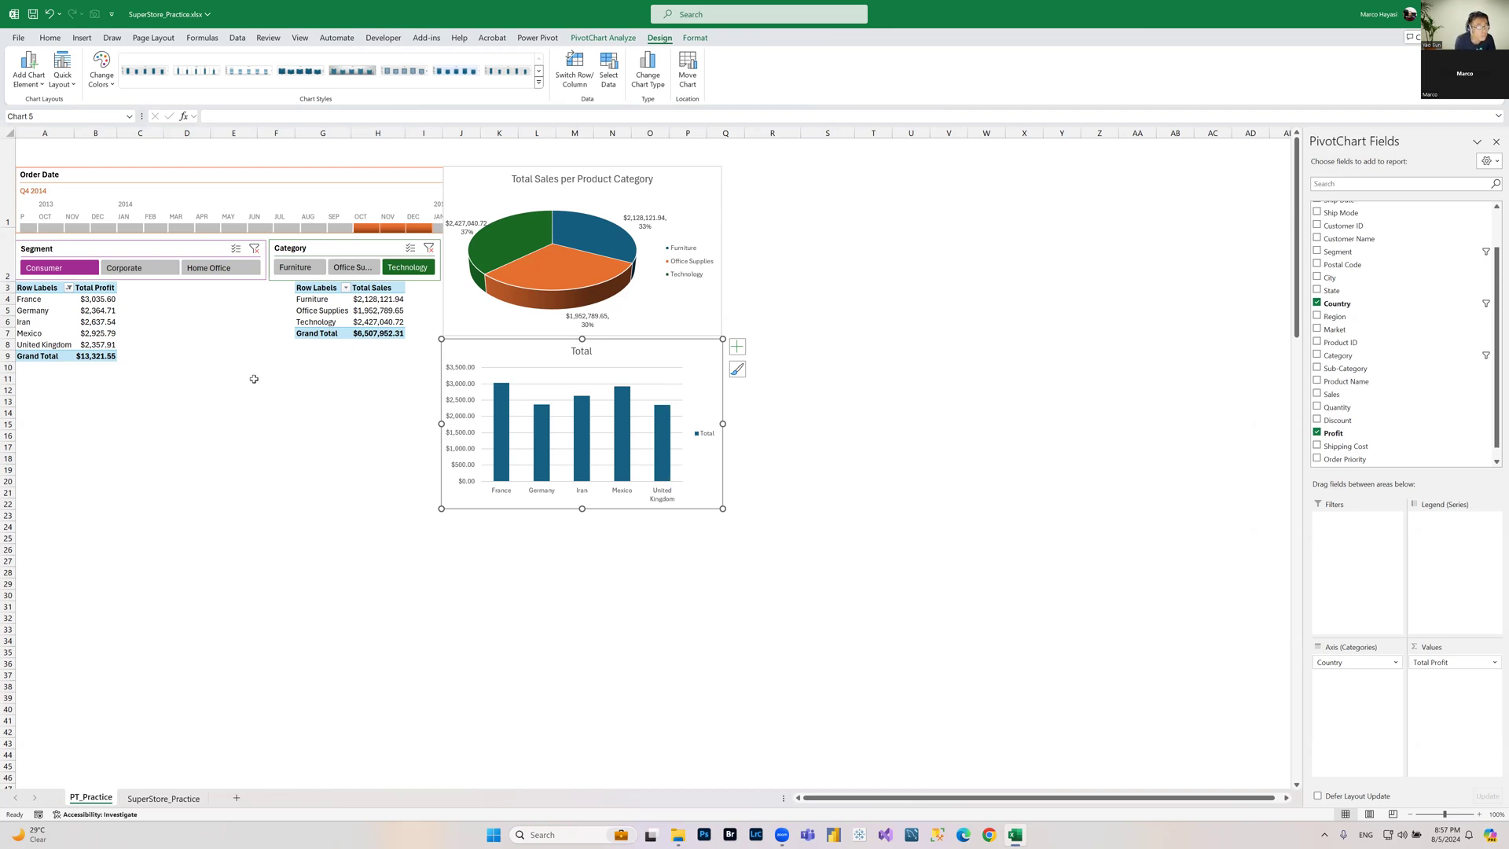
{"action": "left_click", "coordinate": [90, 312]}
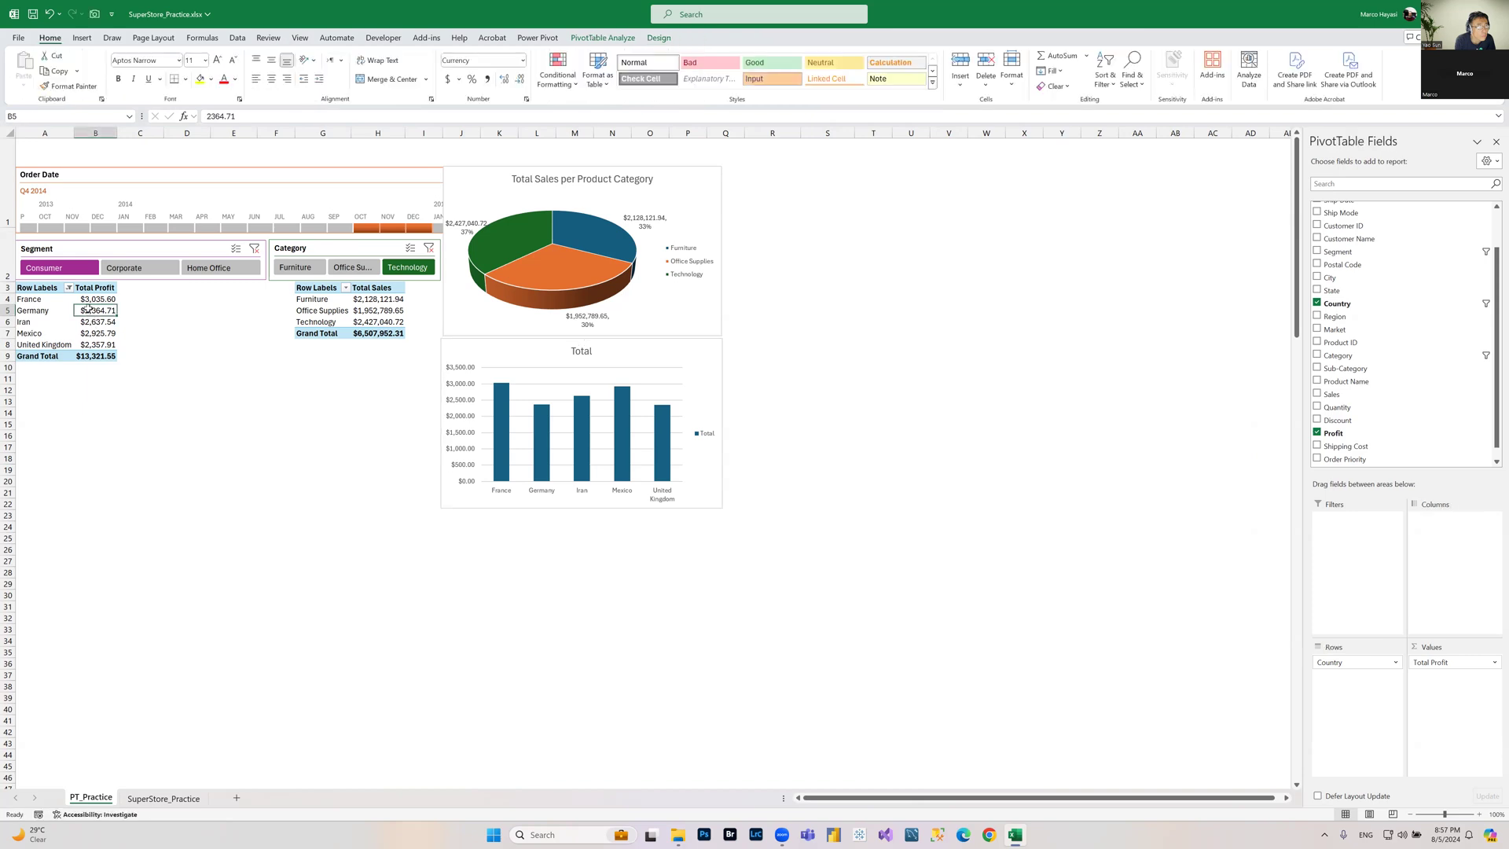
Step: Change the Country field's Top 10 value filter to show the top 8 countries by Total Profit
{"action": "left_click", "coordinate": [69, 288]}
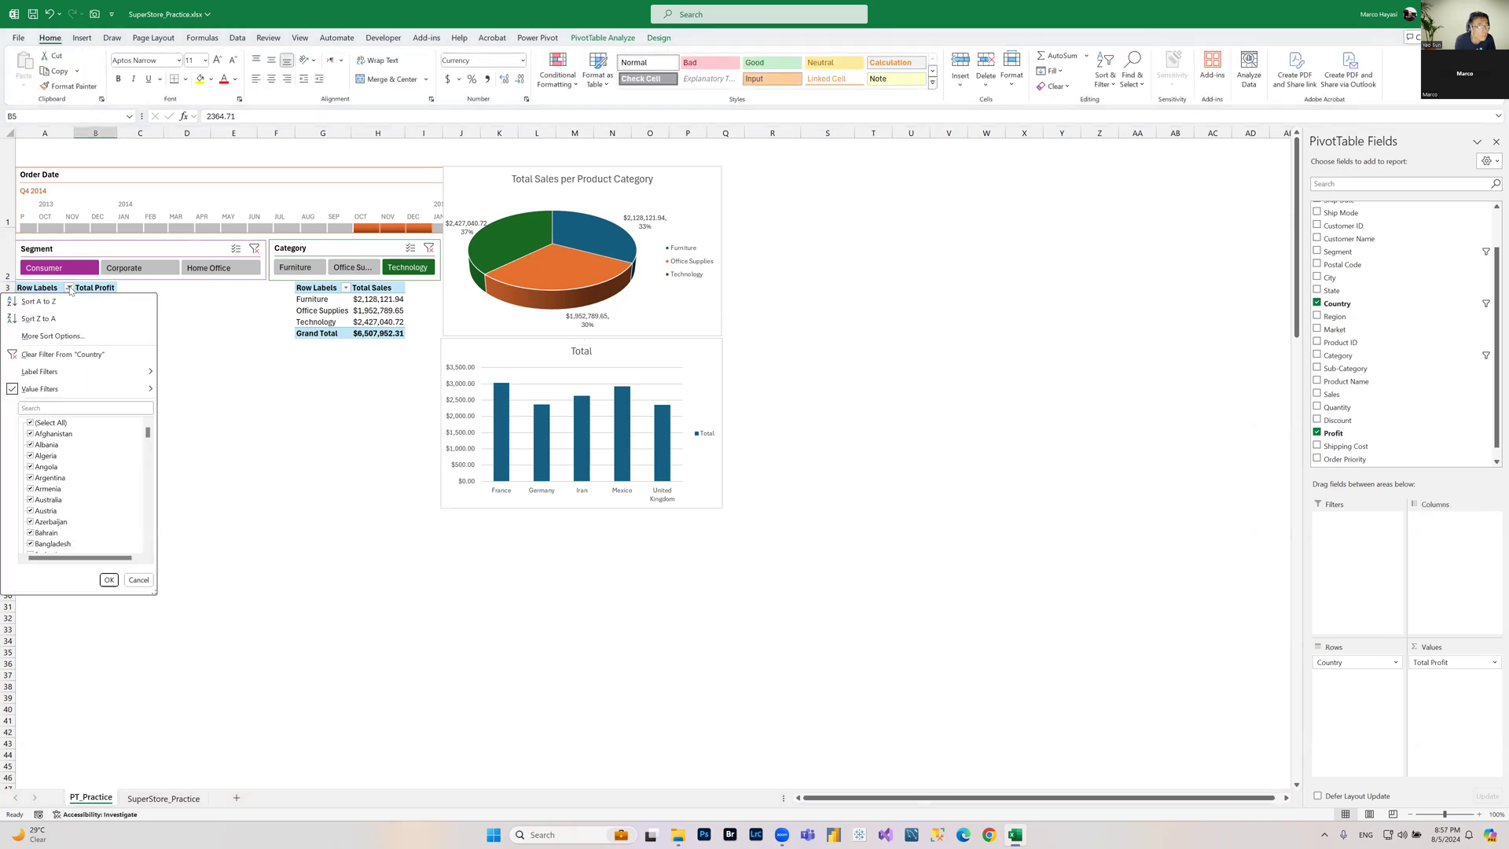
{"action": "mouse_move", "coordinate": [79, 389]}
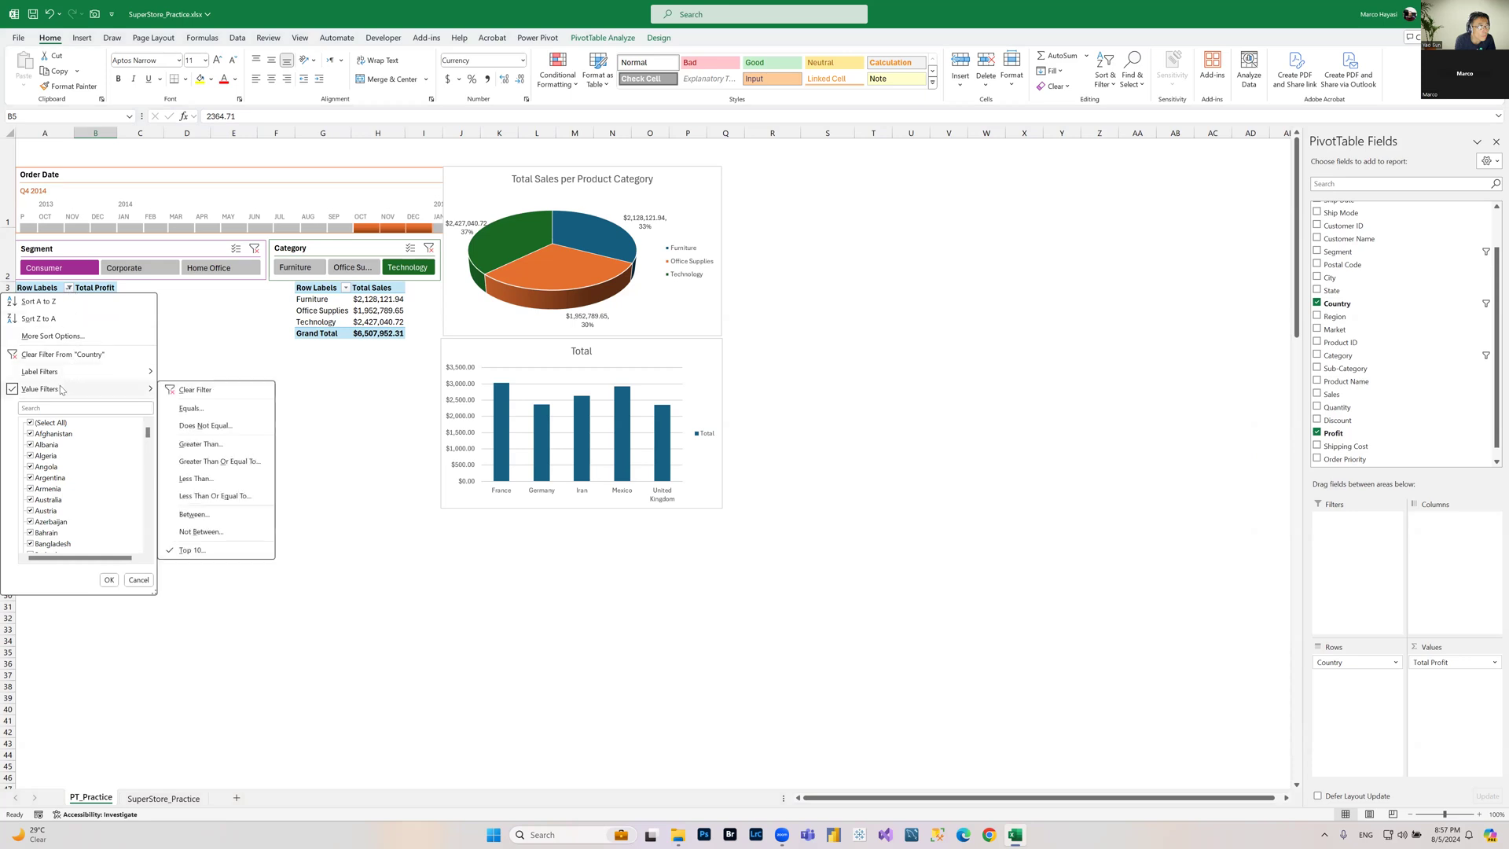
{"action": "left_click", "coordinate": [210, 556]}
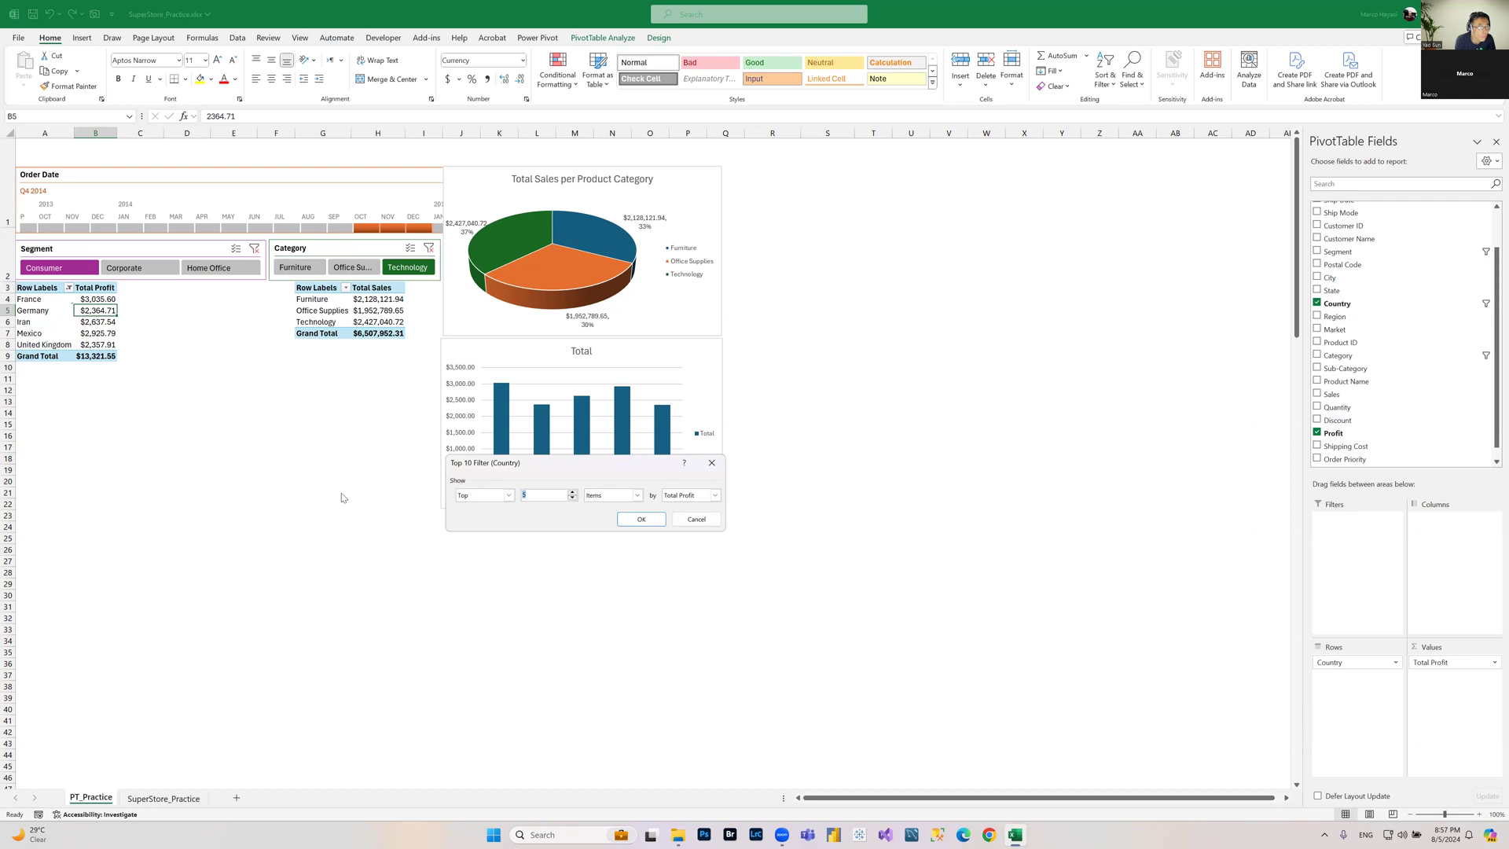
{"action": "type", "text": "8"}
{"action": "left_click", "coordinate": [642, 519]}
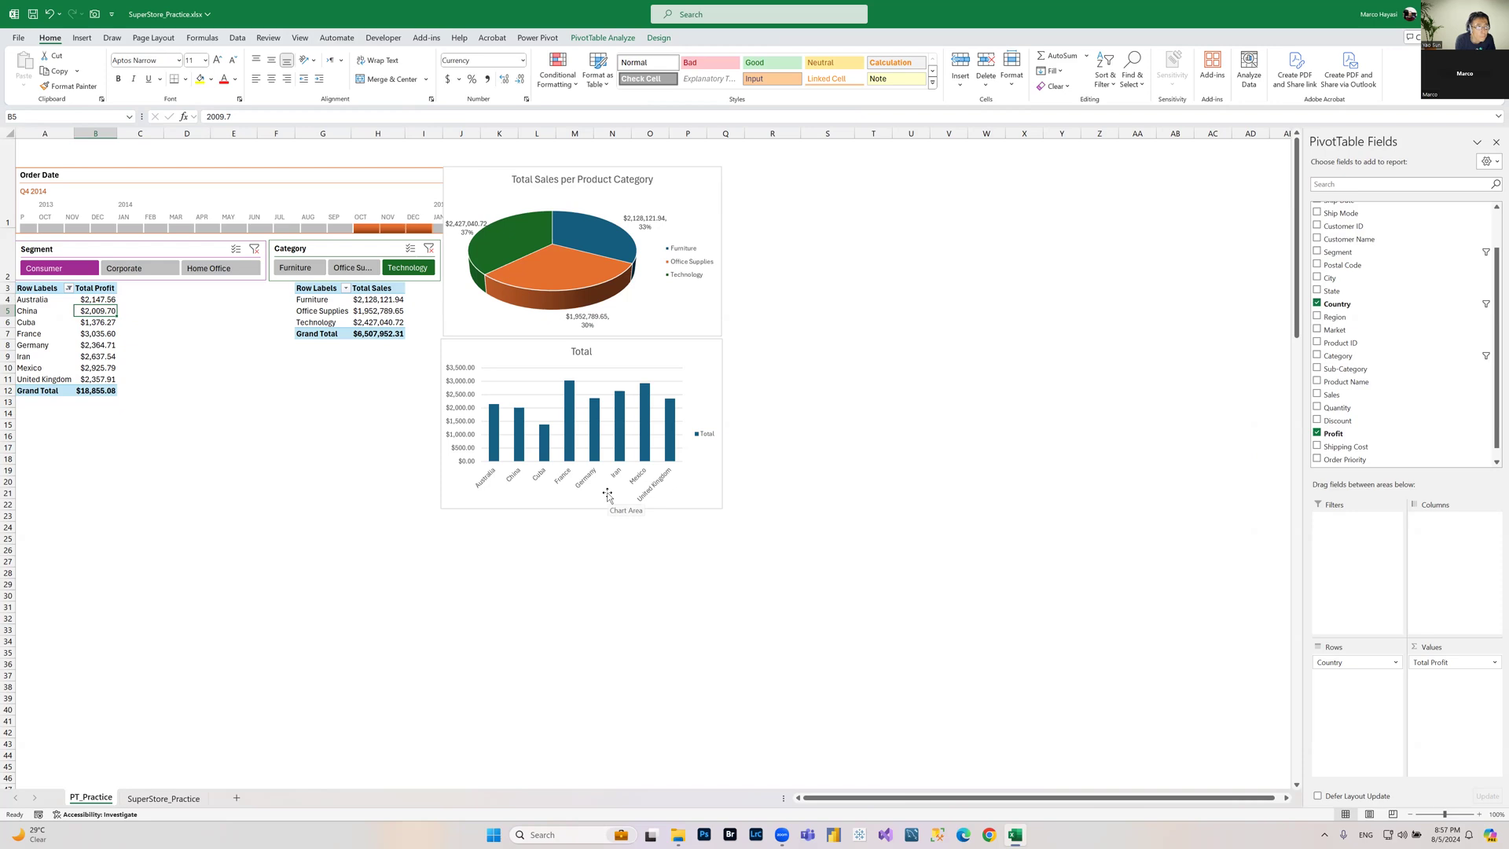
{"action": "left_click", "coordinate": [330, 440]}
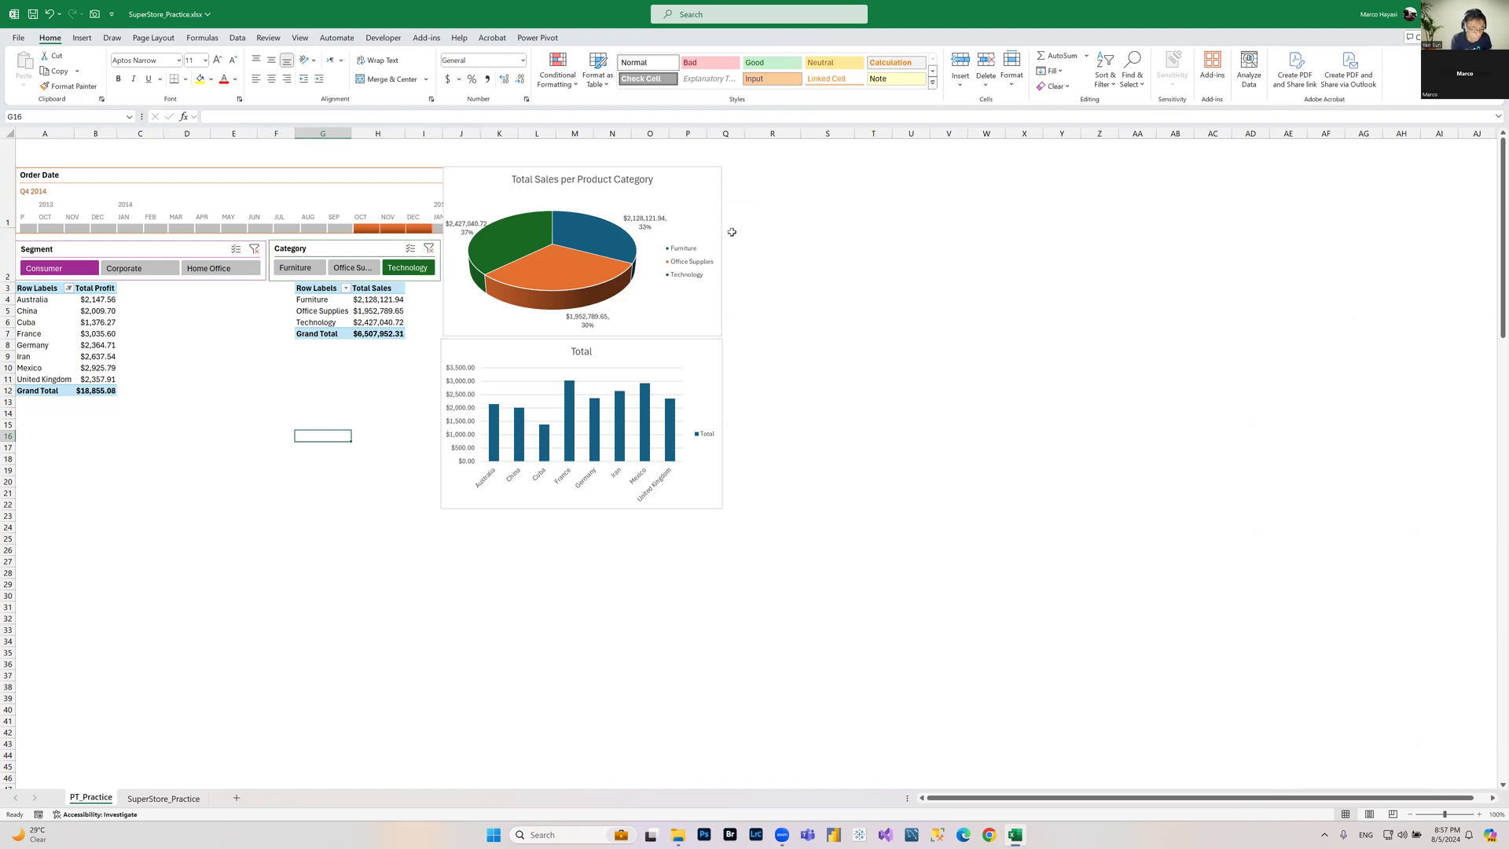
{"action": "left_click", "coordinate": [358, 472]}
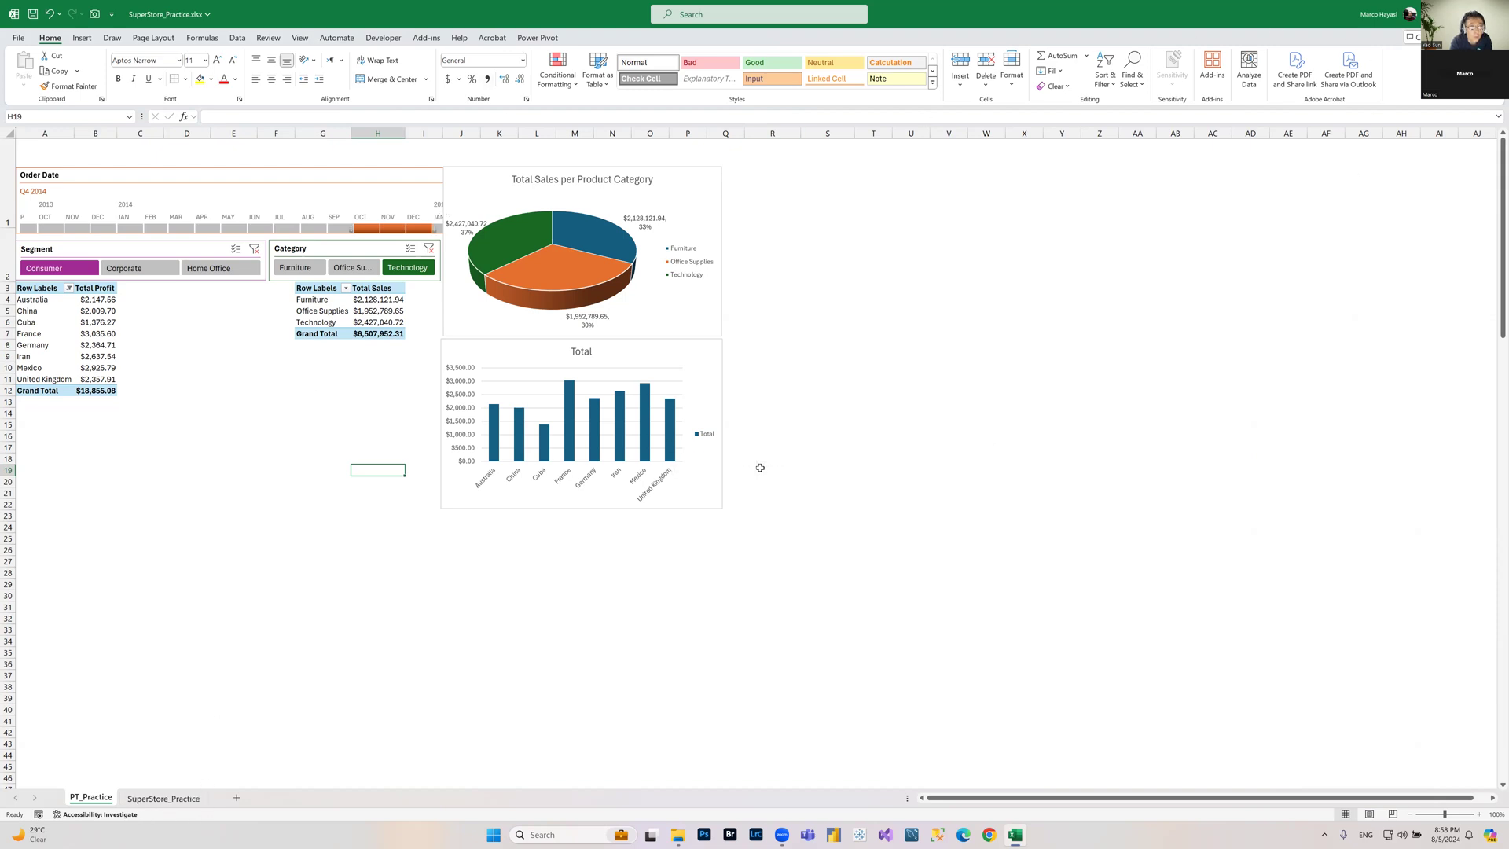
{"action": "left_click", "coordinate": [828, 197]}
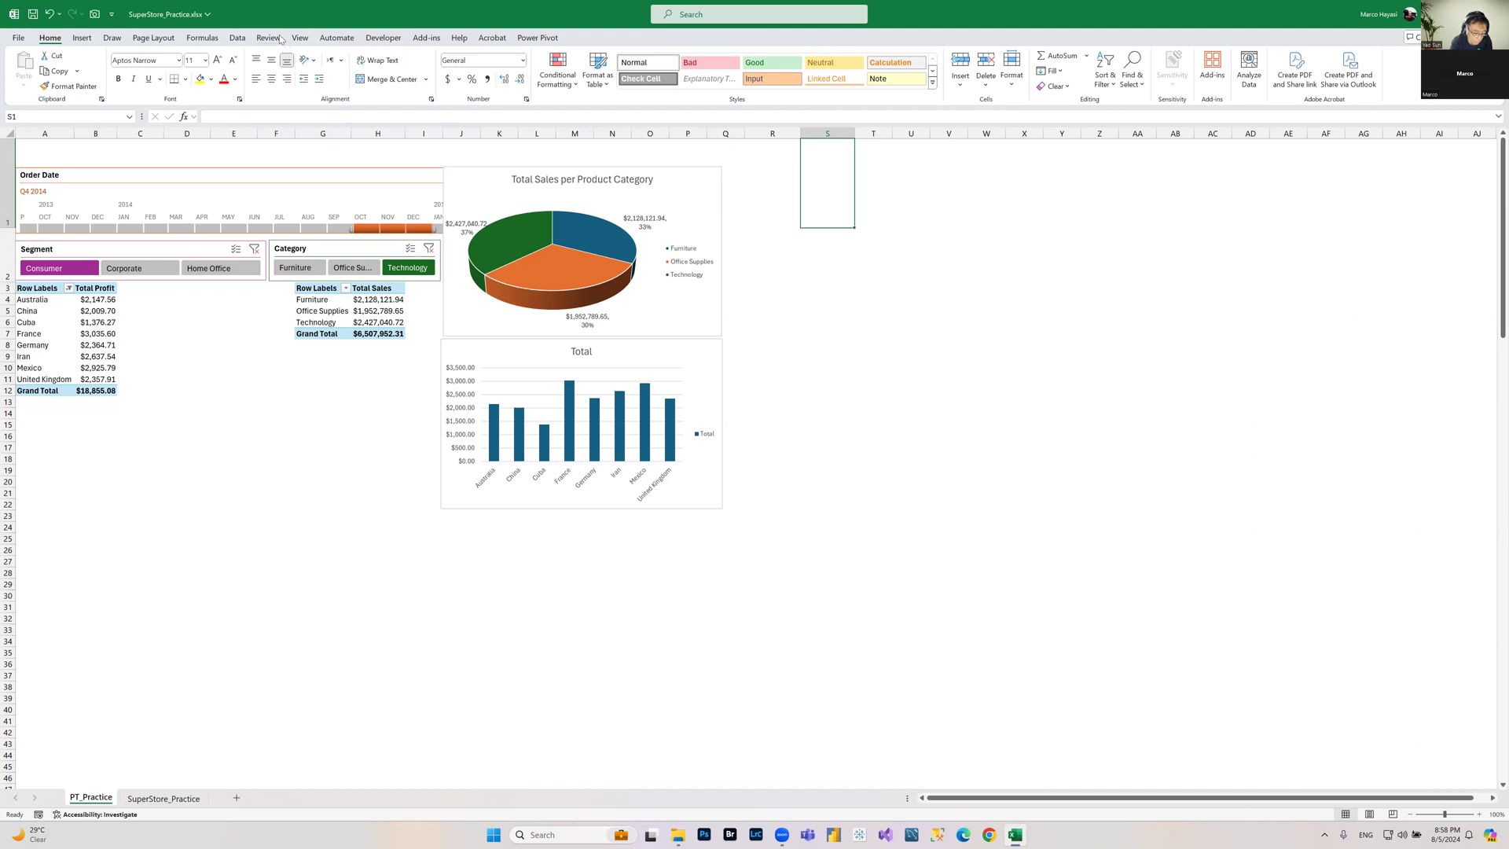
{"action": "left_click", "coordinate": [203, 38]}
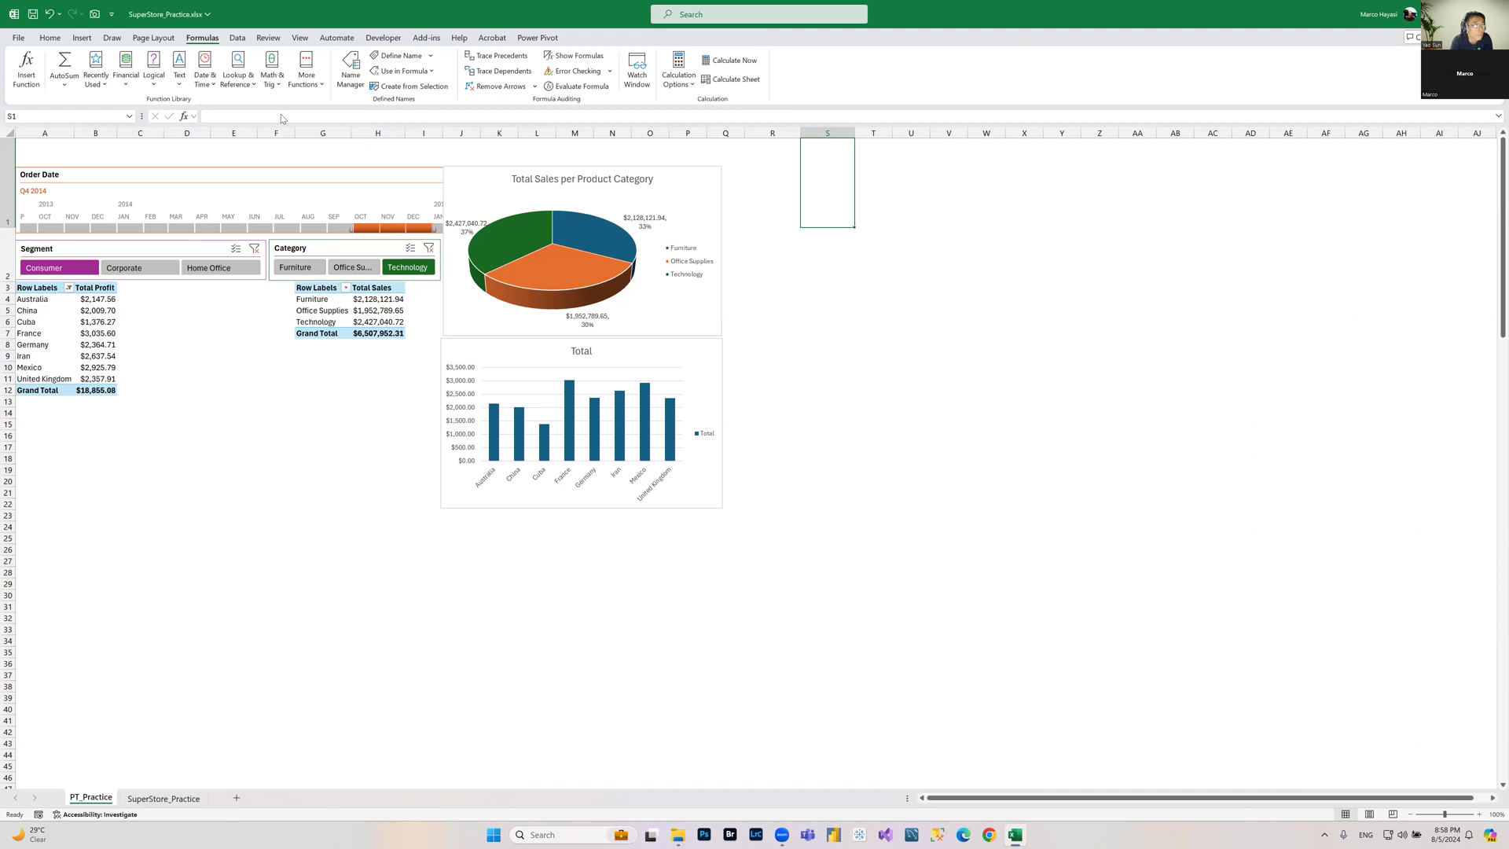
{"action": "left_click", "coordinate": [50, 38]}
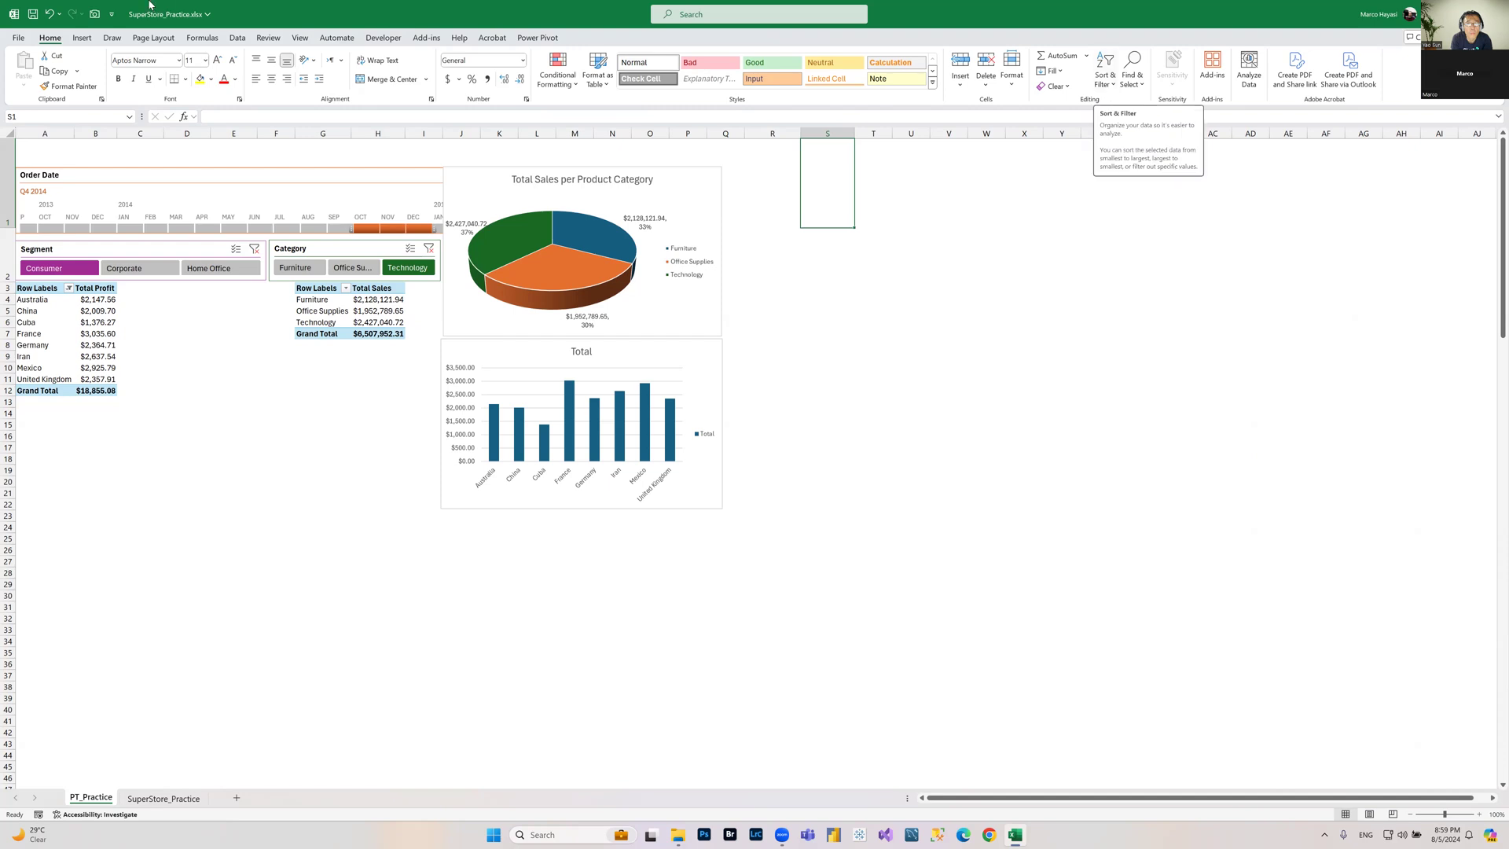
{"action": "left_click", "coordinate": [237, 38]}
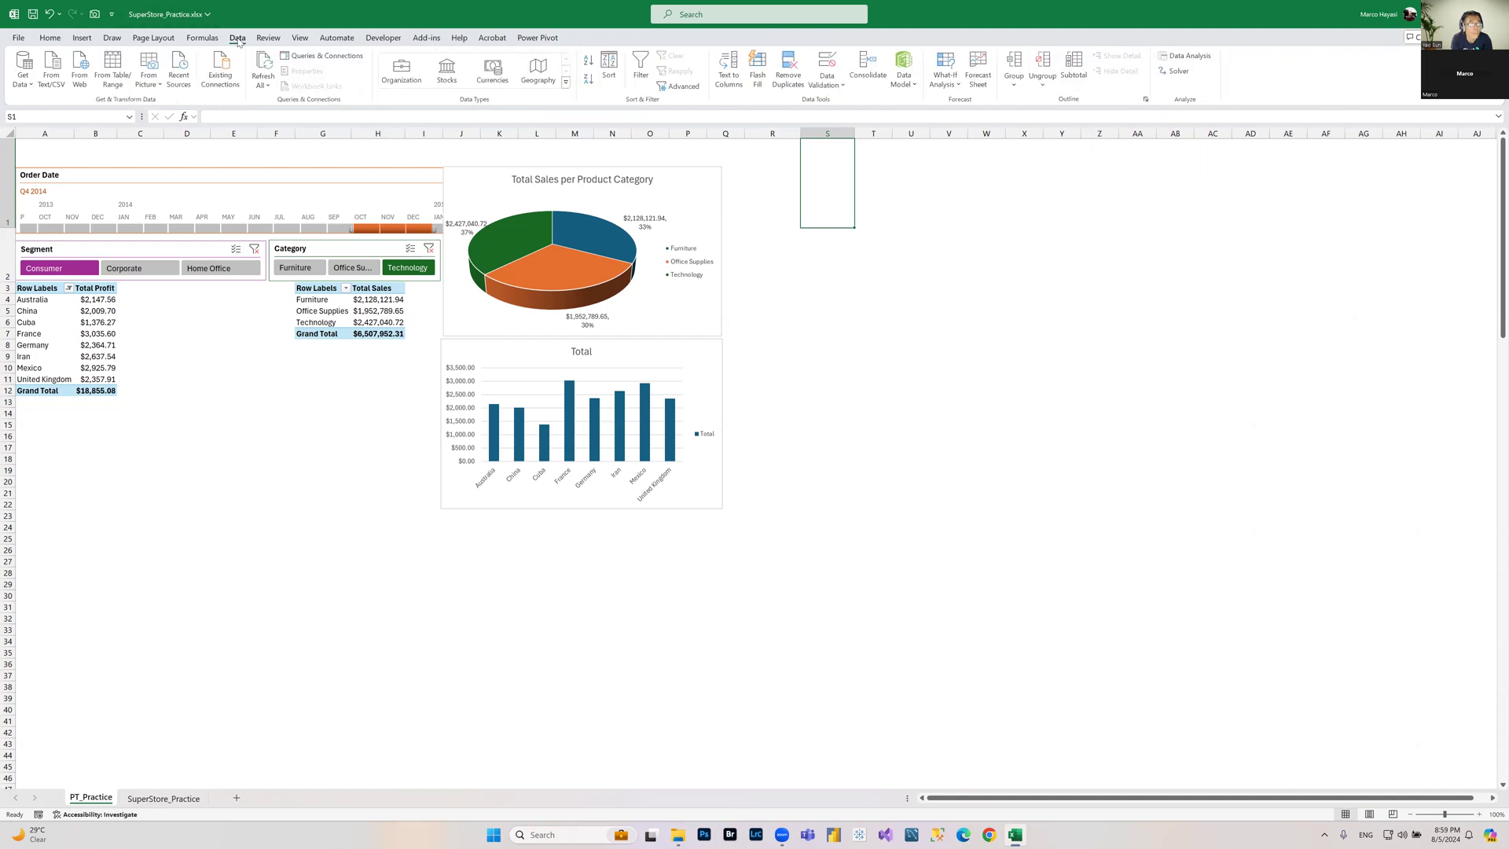
{"action": "left_click", "coordinate": [1194, 59]}
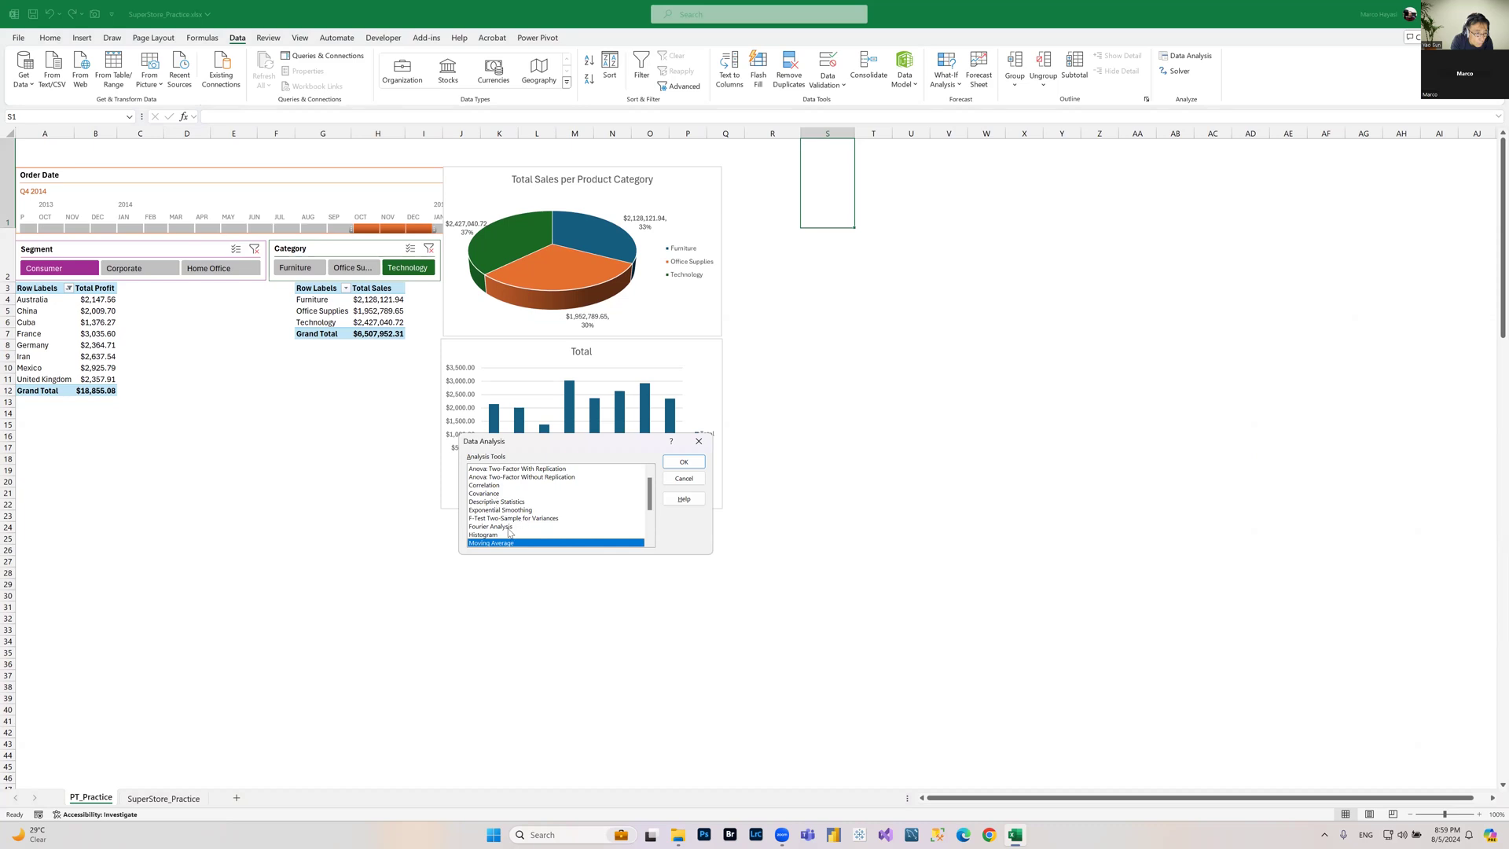
{"action": "left_click", "coordinate": [691, 479]}
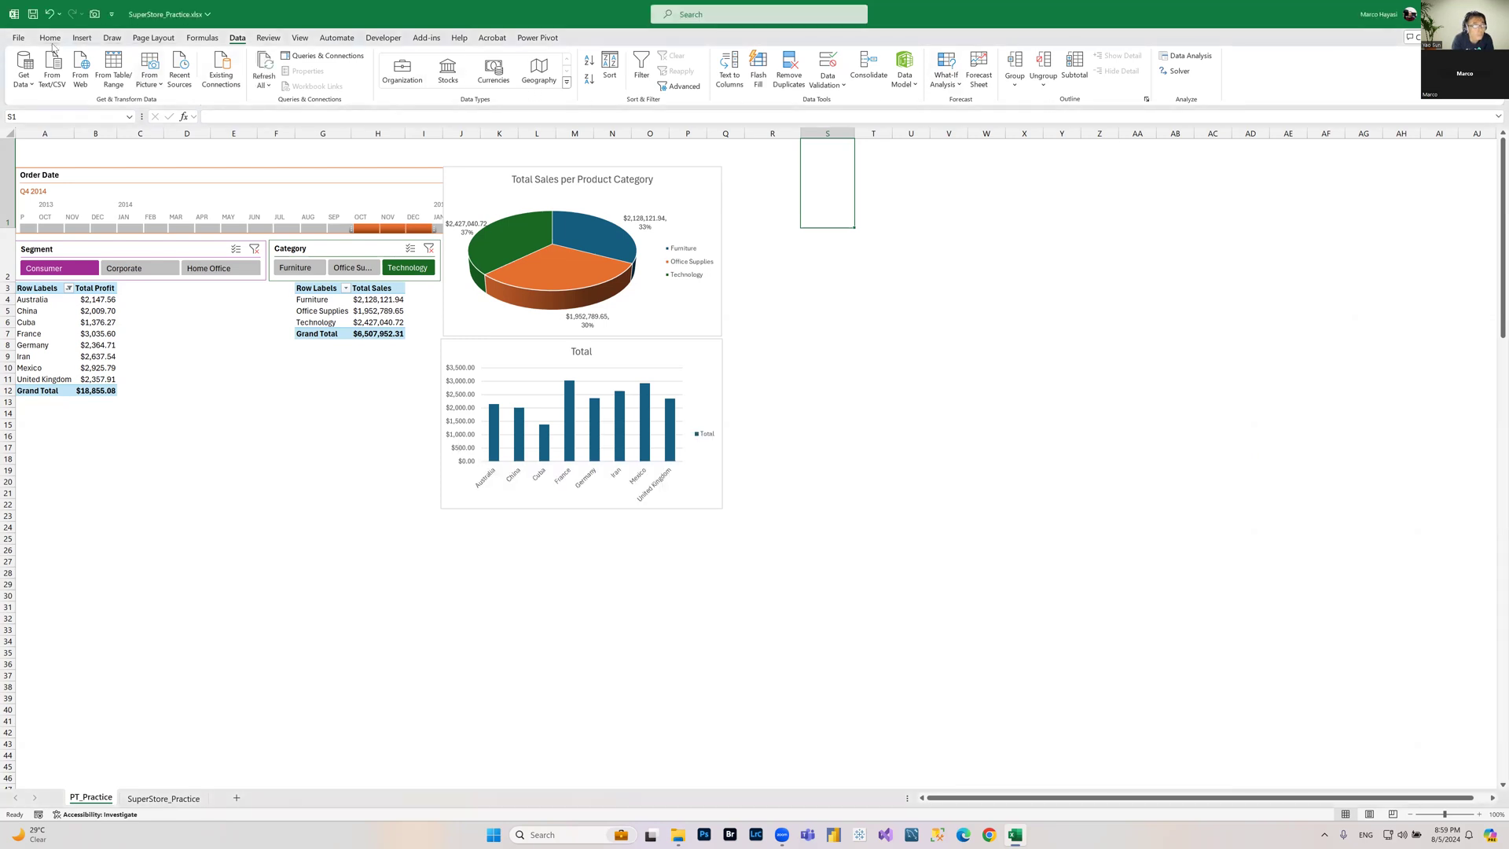
{"action": "left_click", "coordinate": [50, 40]}
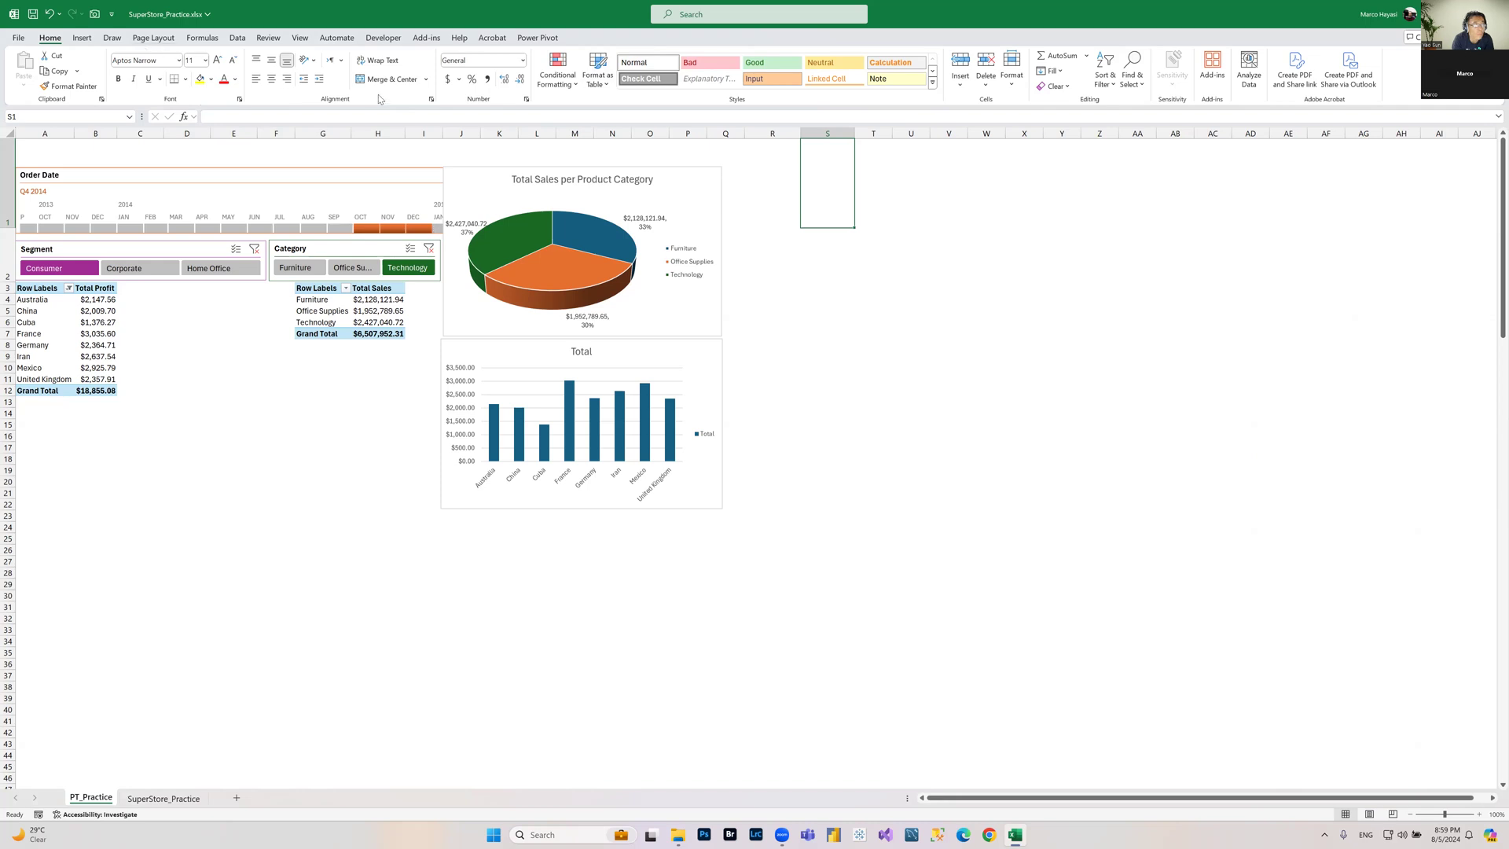
{"action": "left_click", "coordinate": [244, 39]}
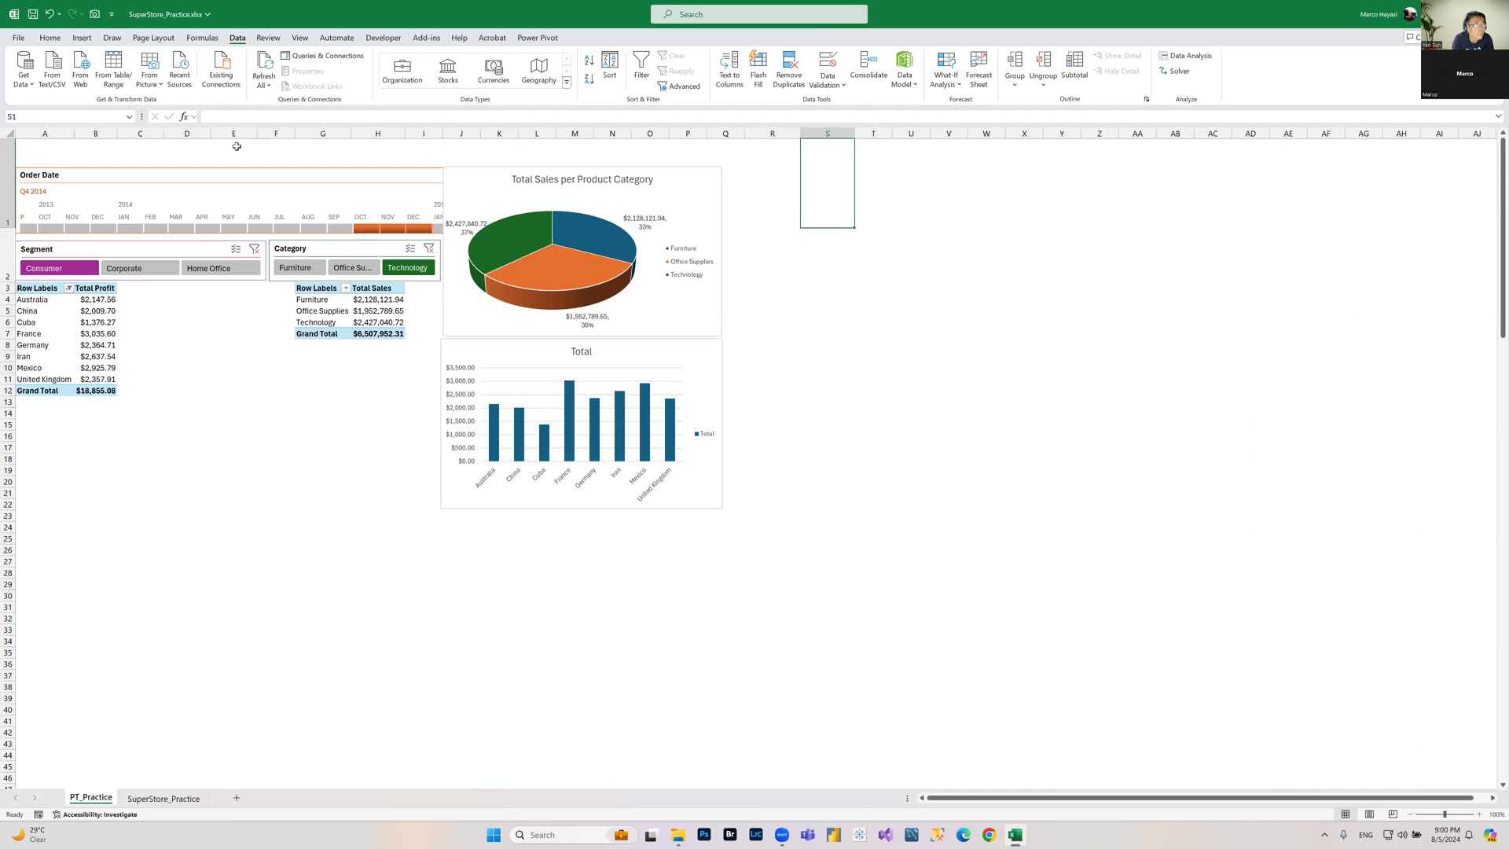
{"action": "left_click", "coordinate": [862, 497]}
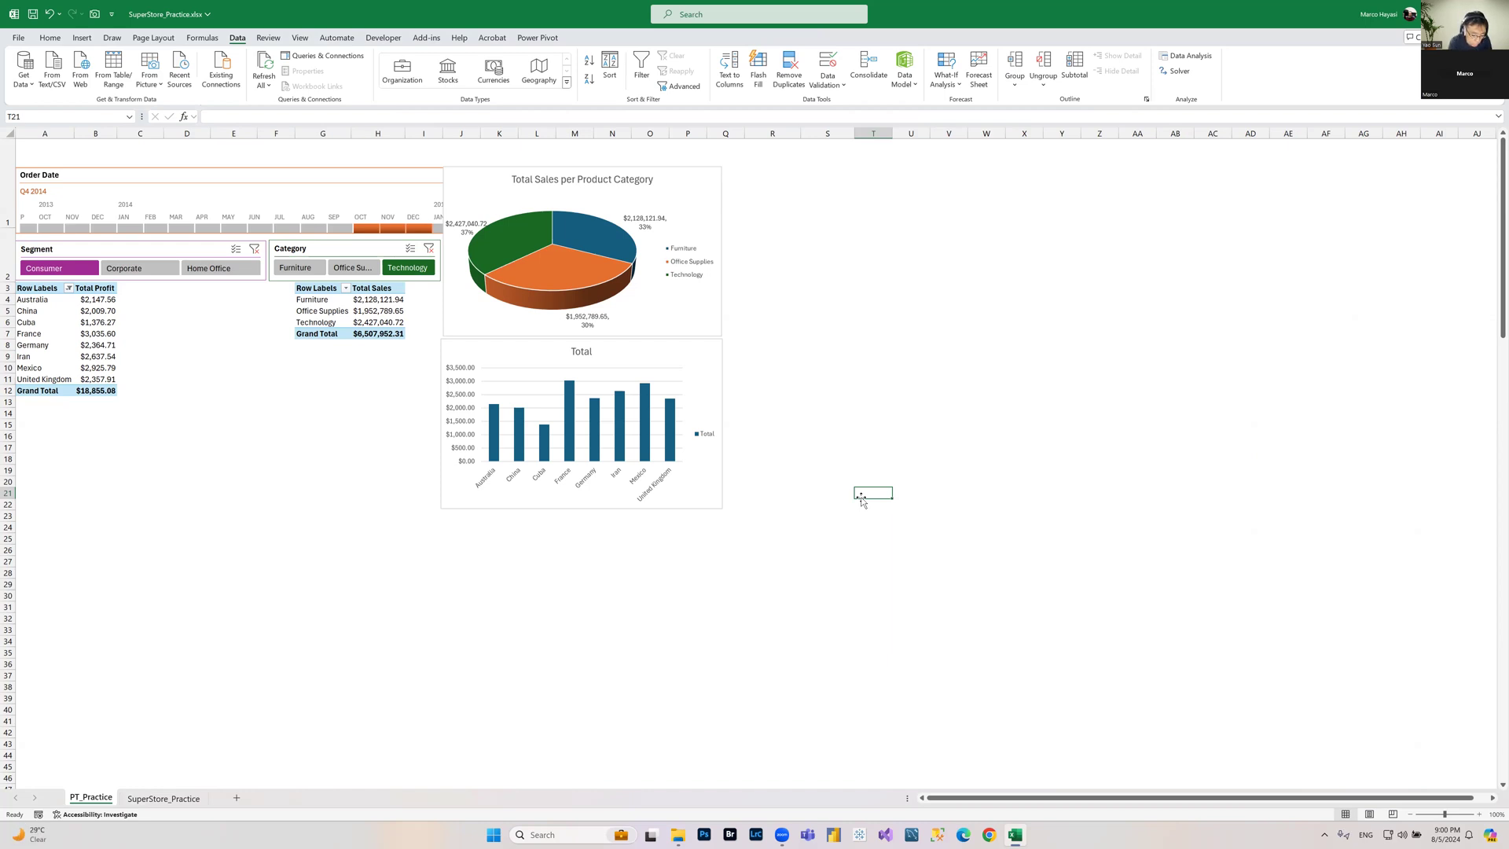
Step: Switch to SQL Server Management Studio and browse the tables of the AdventureWorks2022 database
{"action": "left_click", "coordinate": [941, 836]}
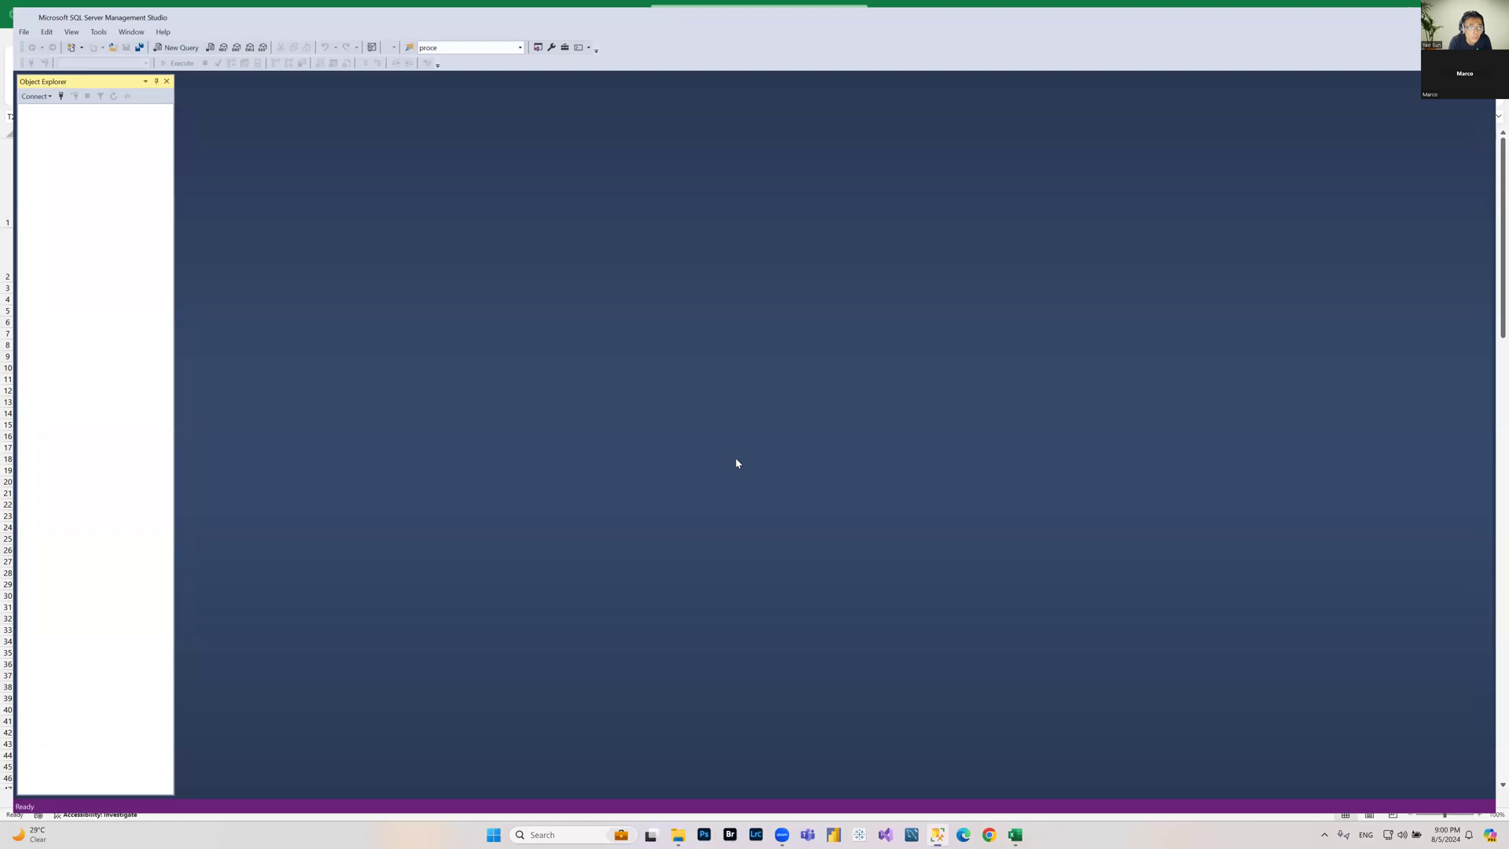
{"action": "left_click", "coordinate": [717, 432]}
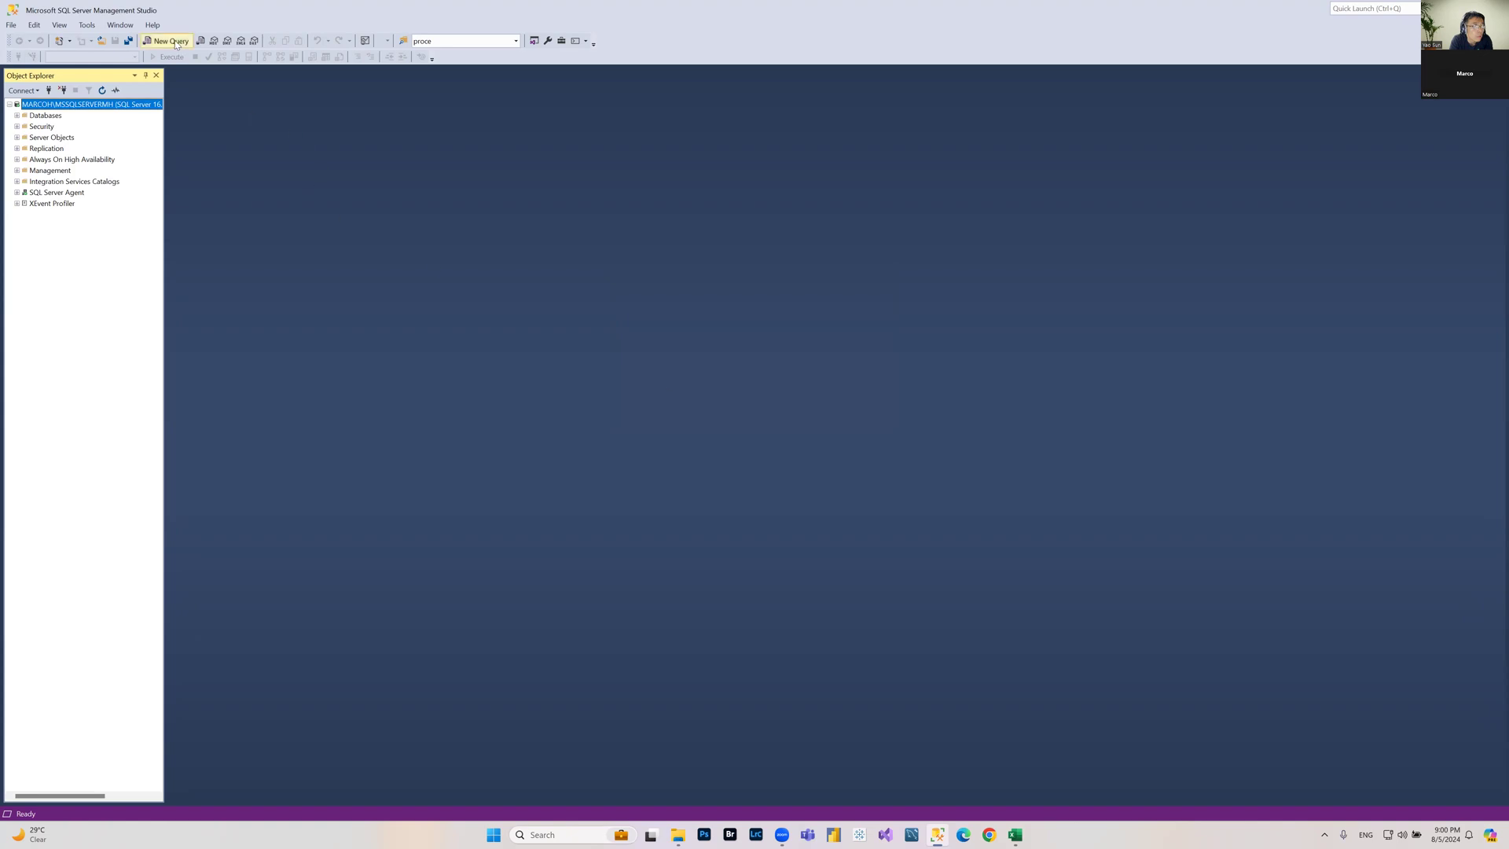
{"action": "left_click", "coordinate": [154, 27]}
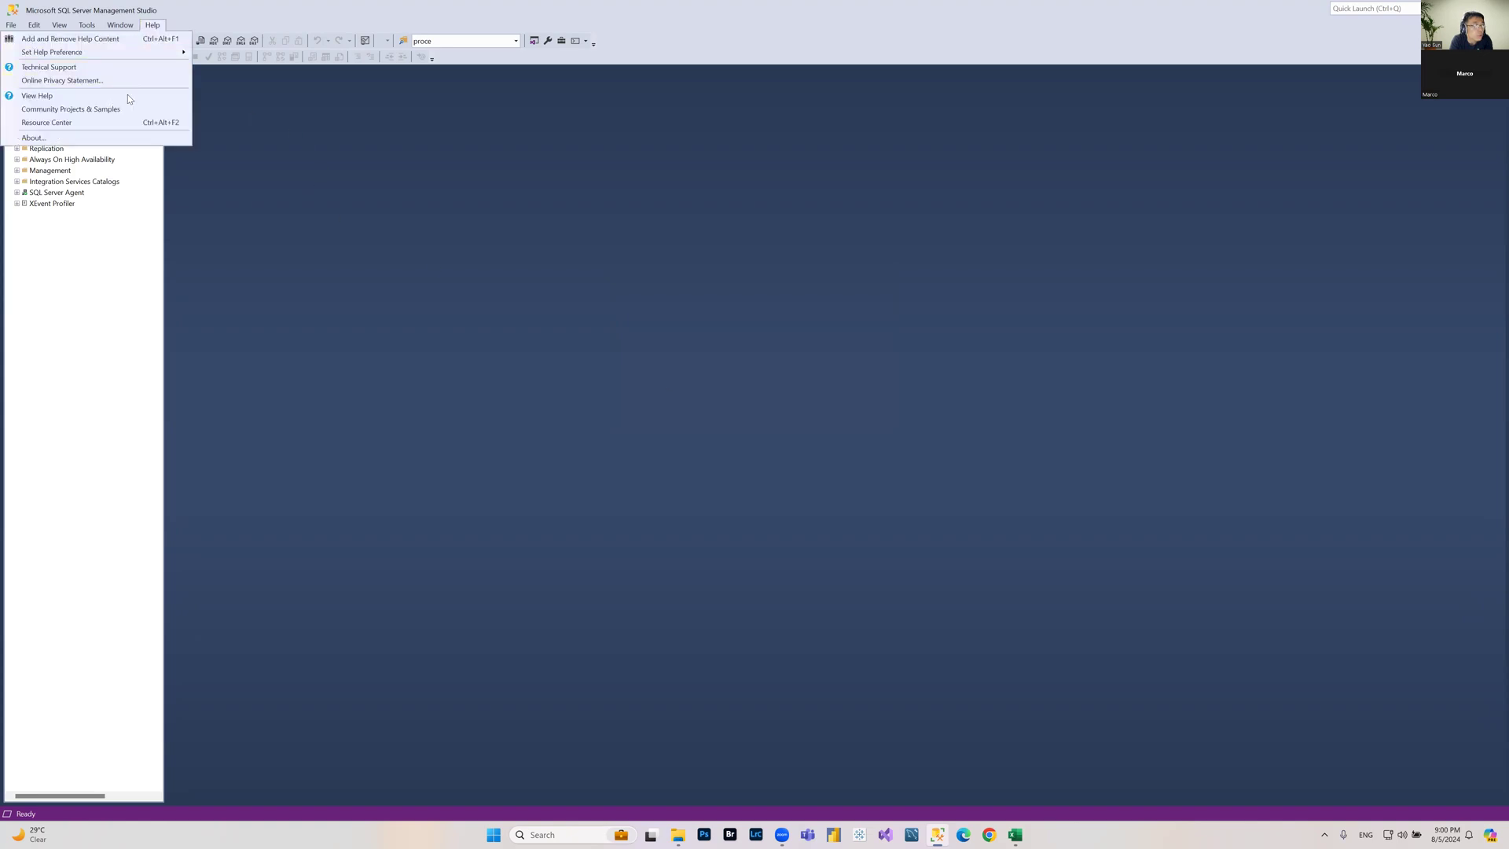
{"action": "left_click", "coordinate": [391, 186]}
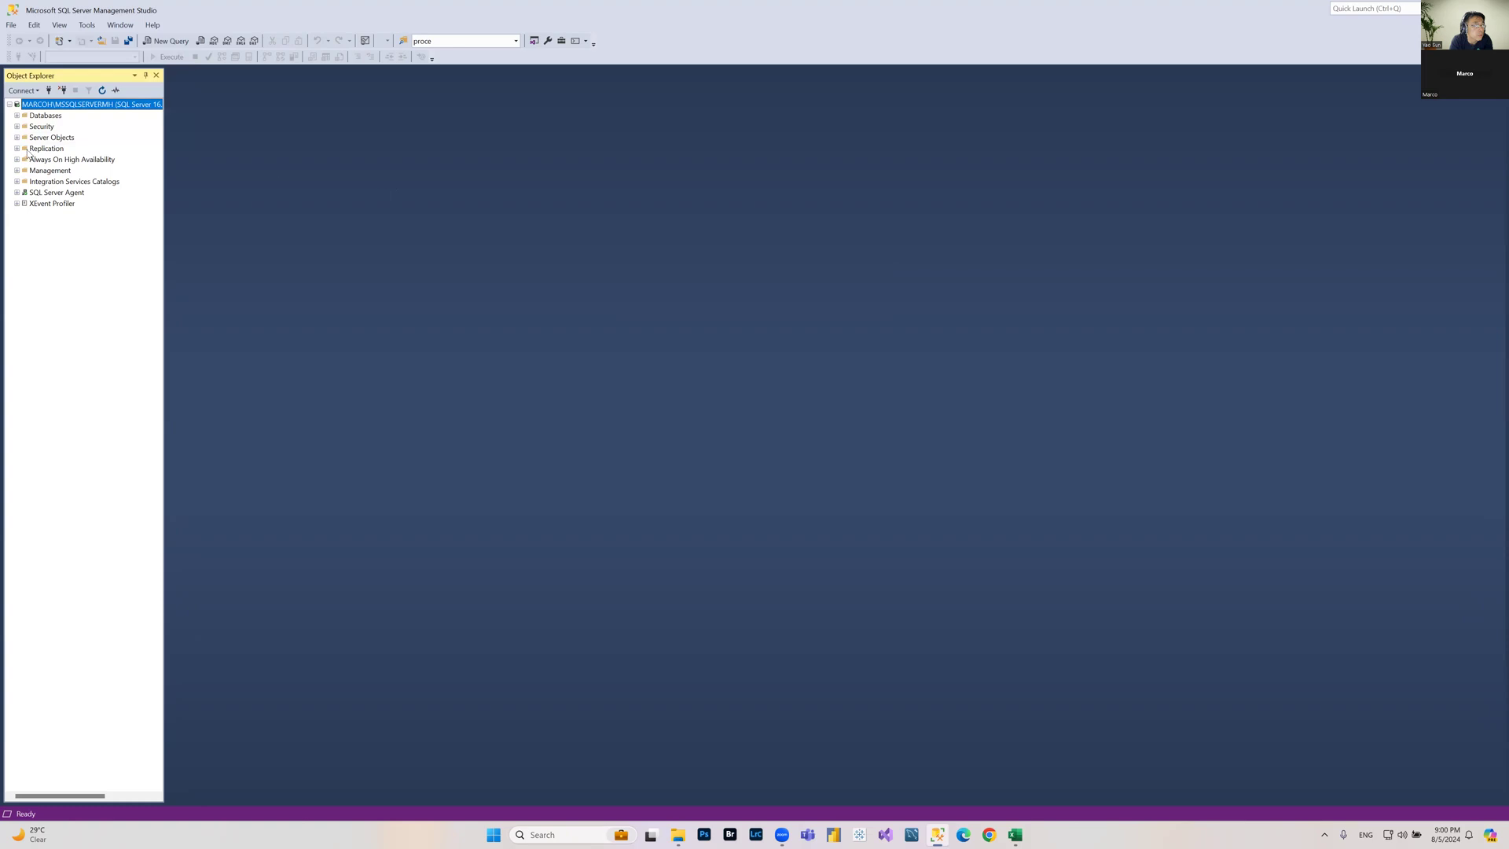
{"action": "left_click", "coordinate": [16, 116]}
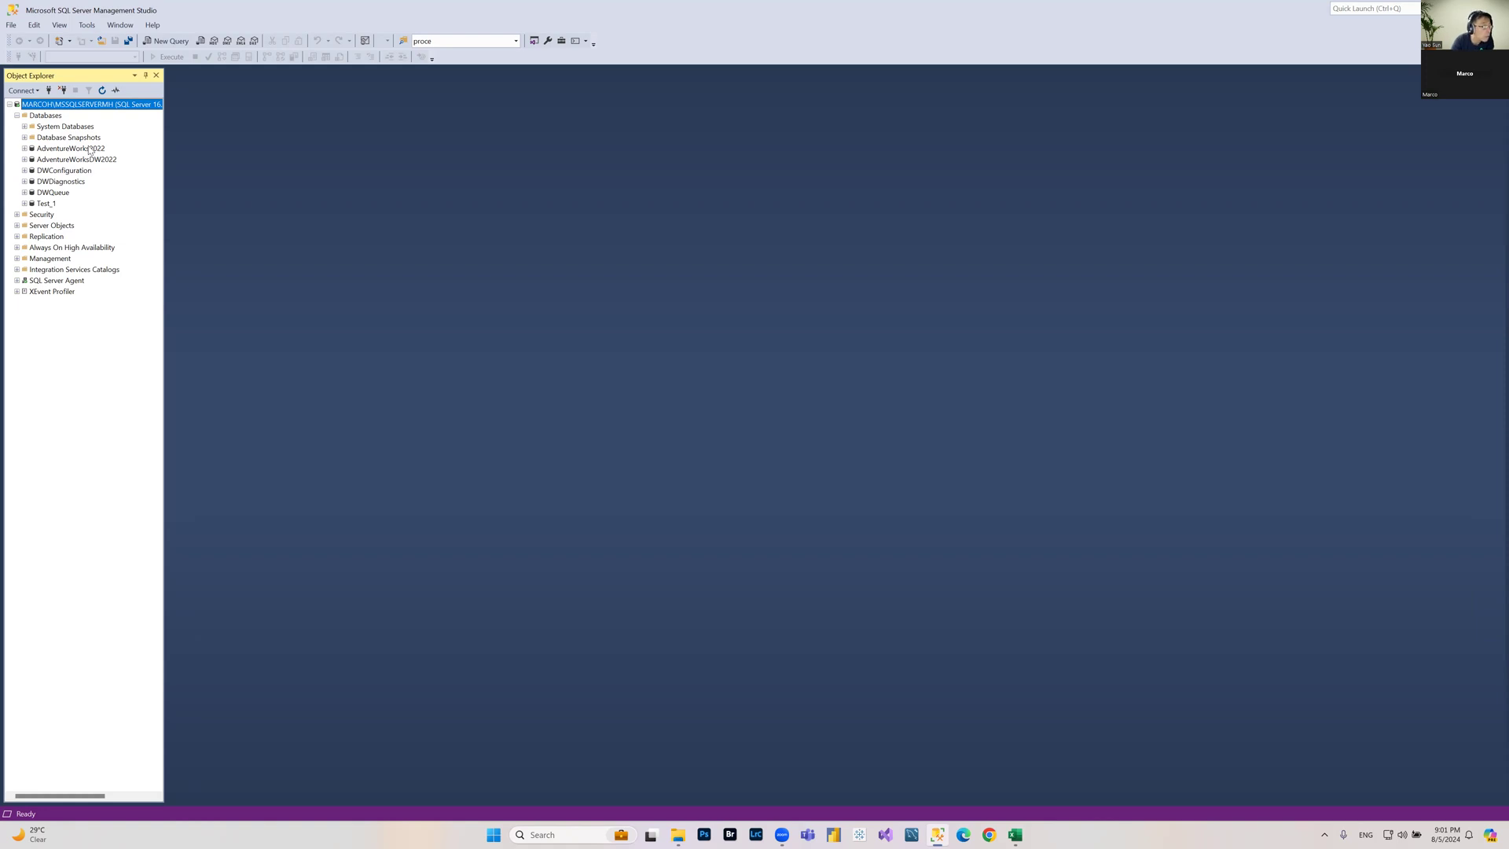
{"action": "left_click", "coordinate": [24, 149]}
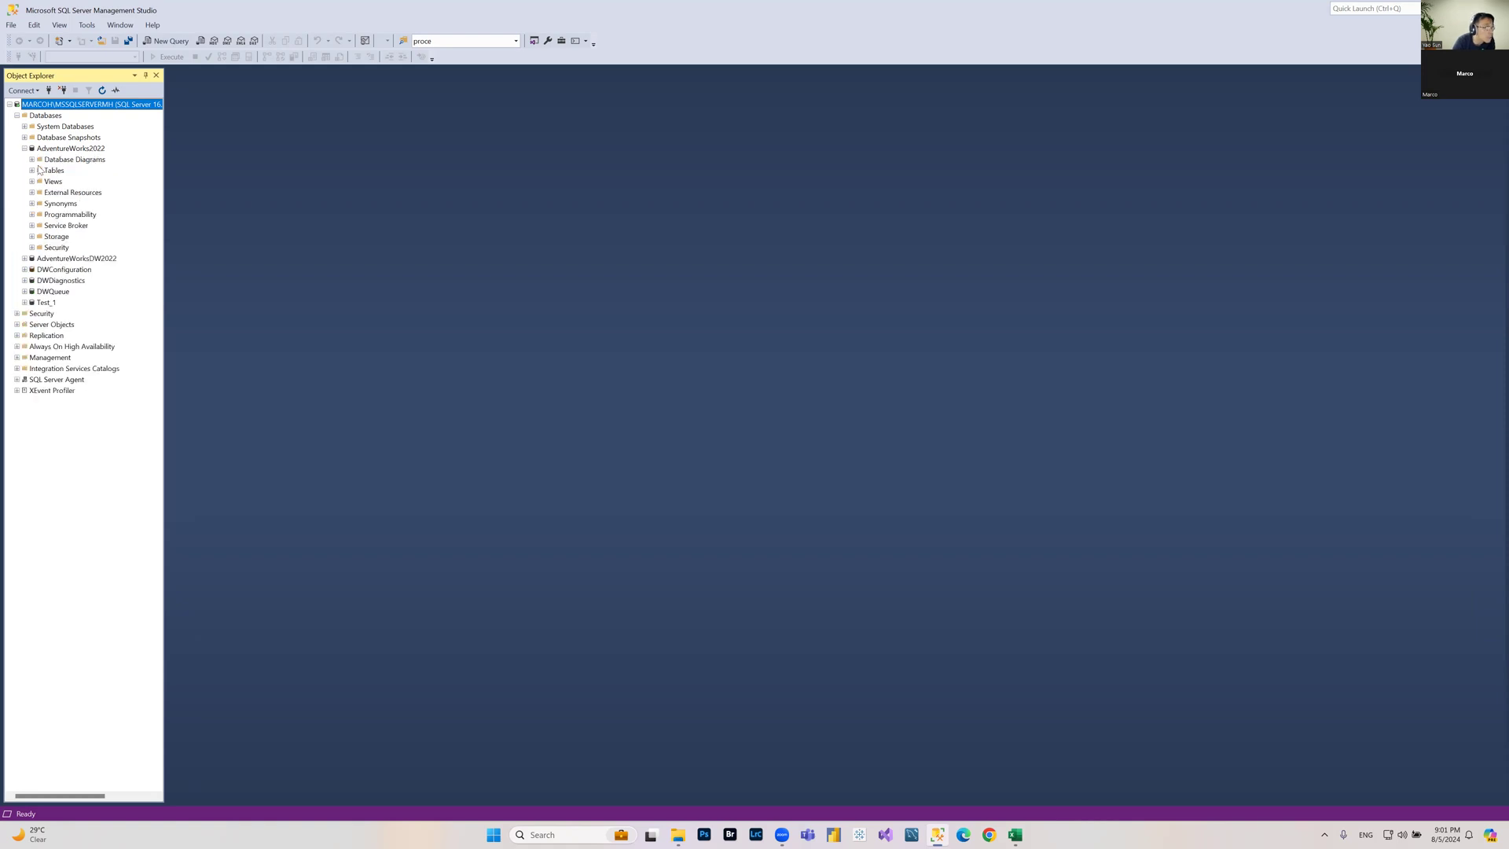
{"action": "left_click", "coordinate": [32, 170]}
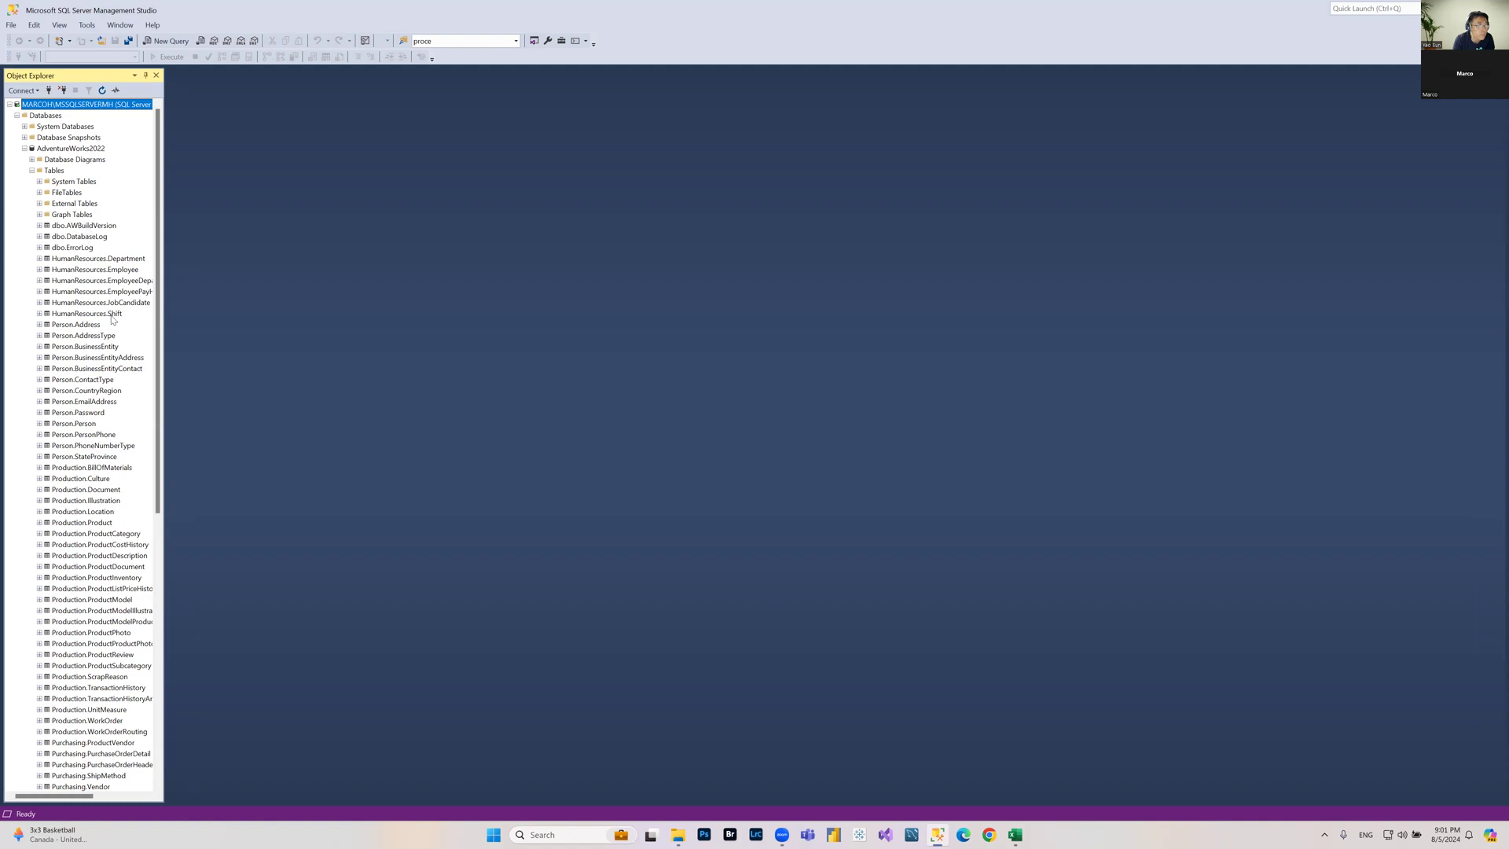
{"action": "scroll", "coordinate": [74, 393], "scroll_direction": "down", "scroll_amount": 5}
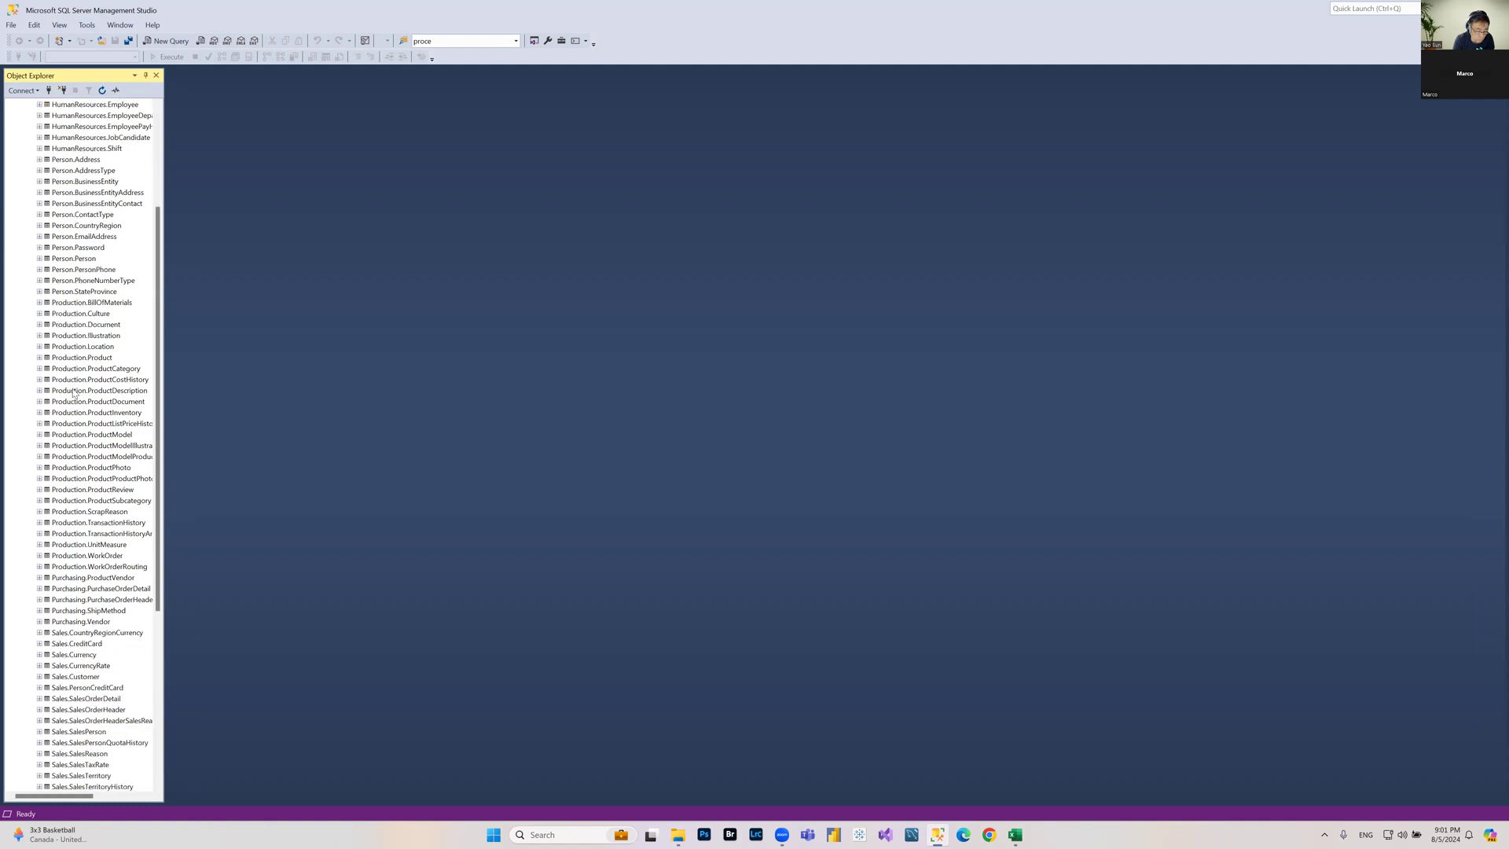
{"action": "scroll", "coordinate": [74, 393], "scroll_direction": "down", "scroll_amount": 7}
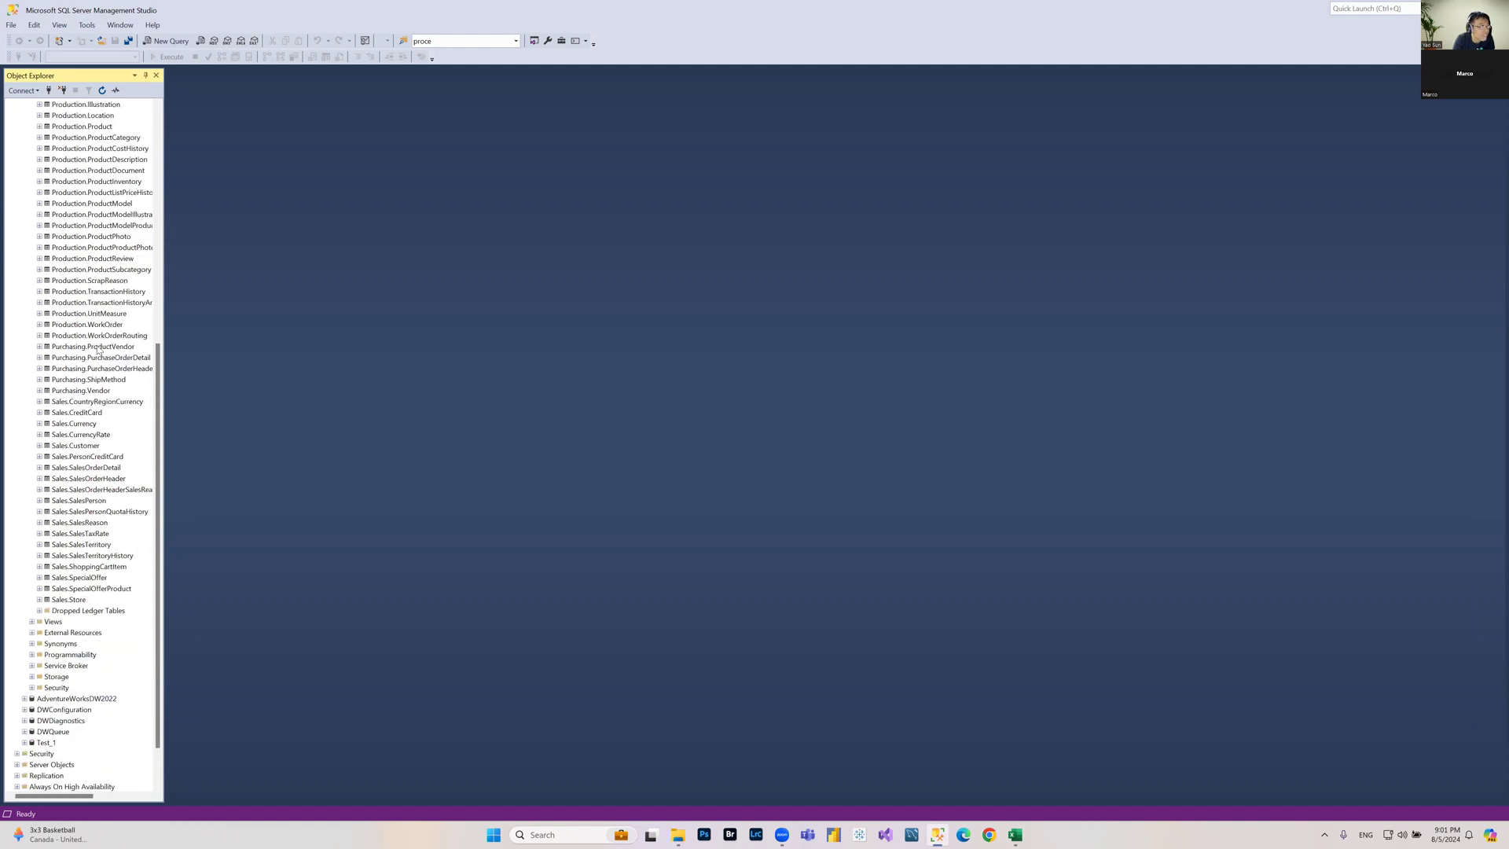
{"action": "scroll", "coordinate": [99, 352], "scroll_direction": "up", "scroll_amount": 6}
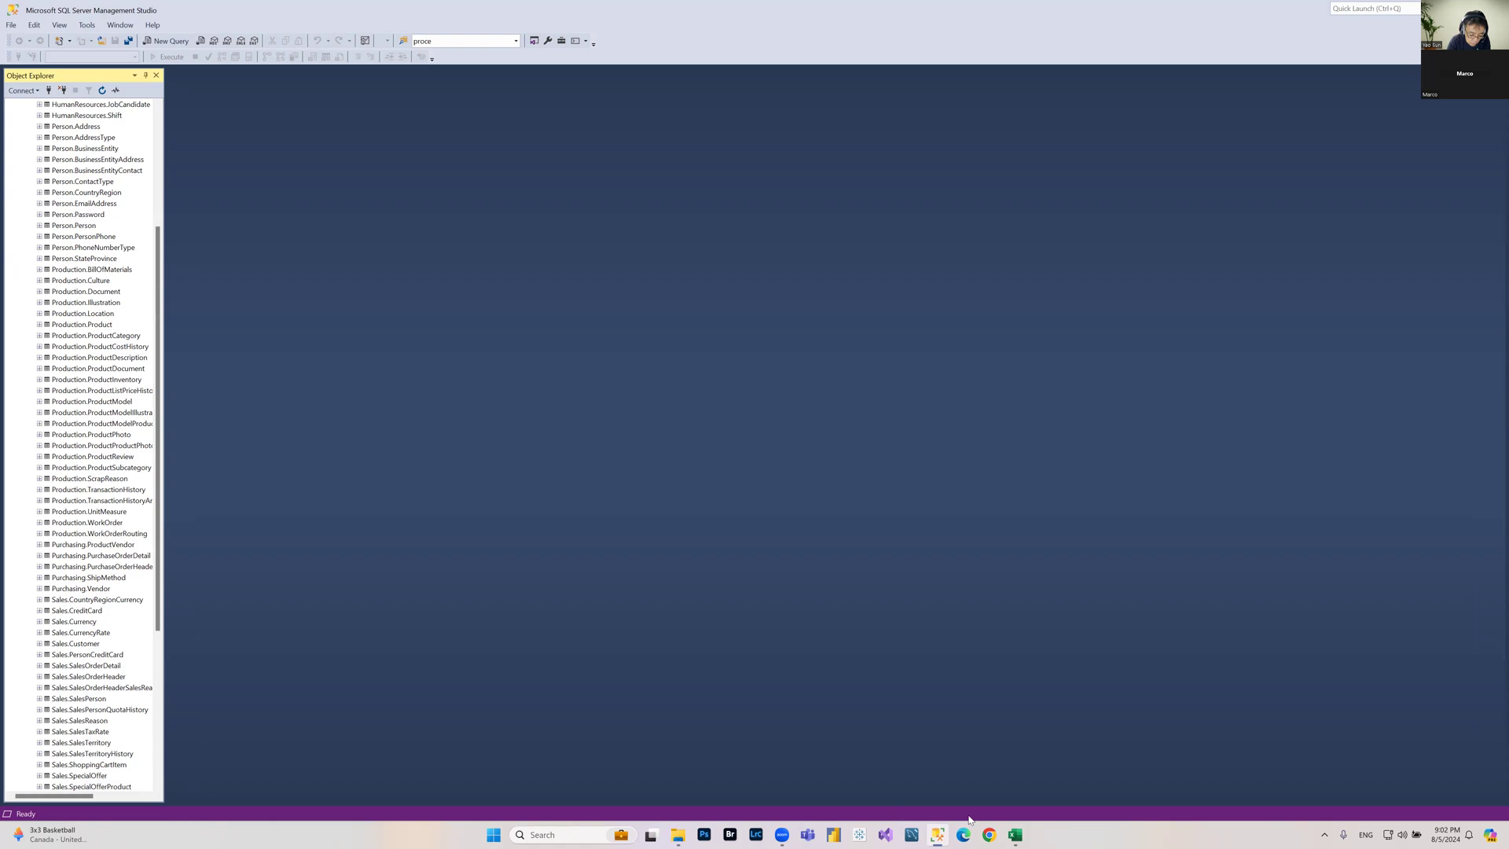
{"action": "mouse_move", "coordinate": [1020, 834]}
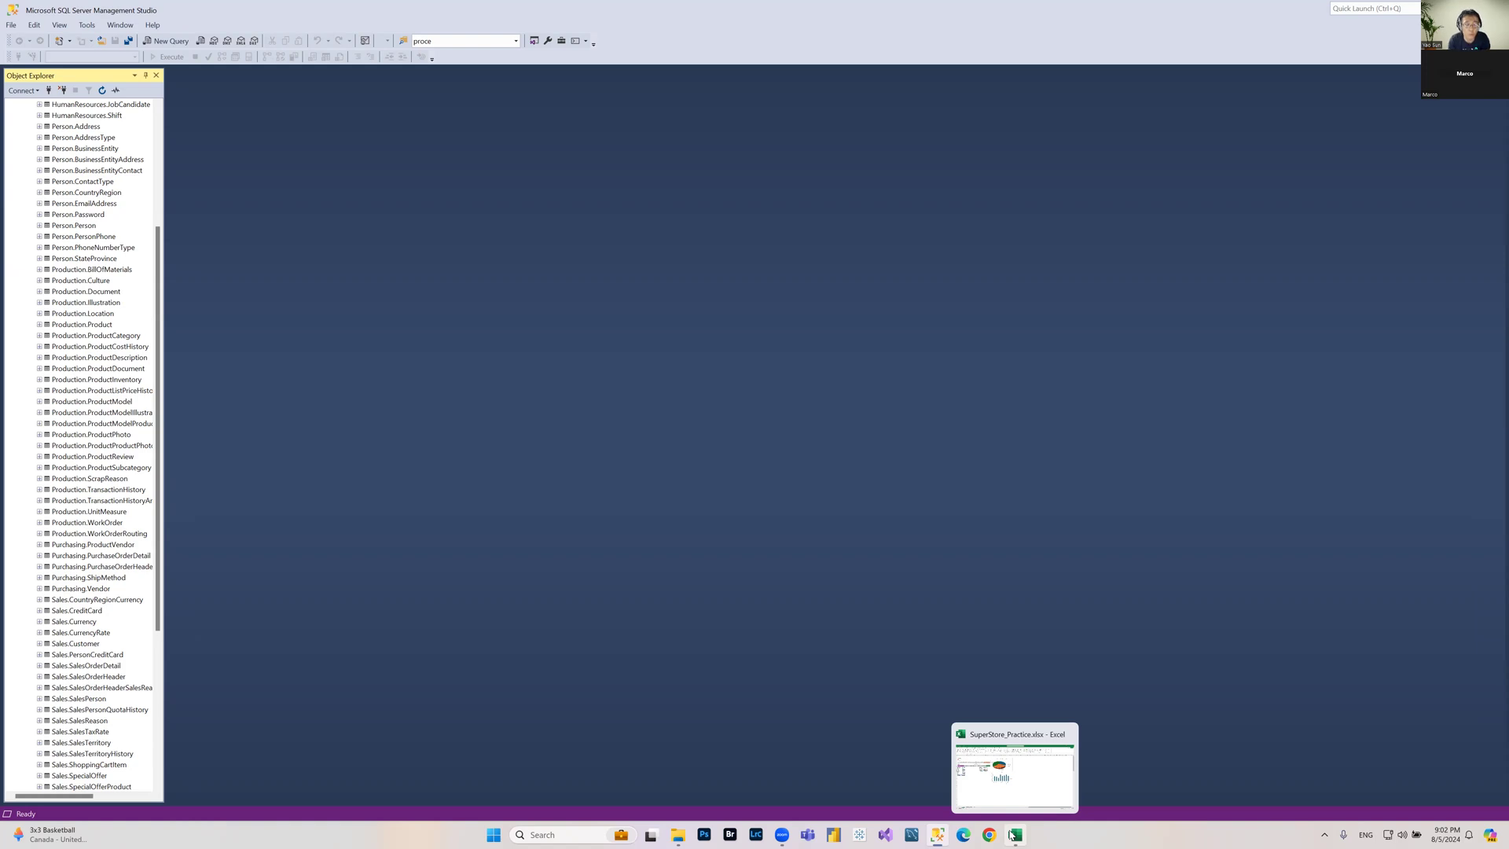
{"action": "left_click", "coordinate": [1036, 764]}
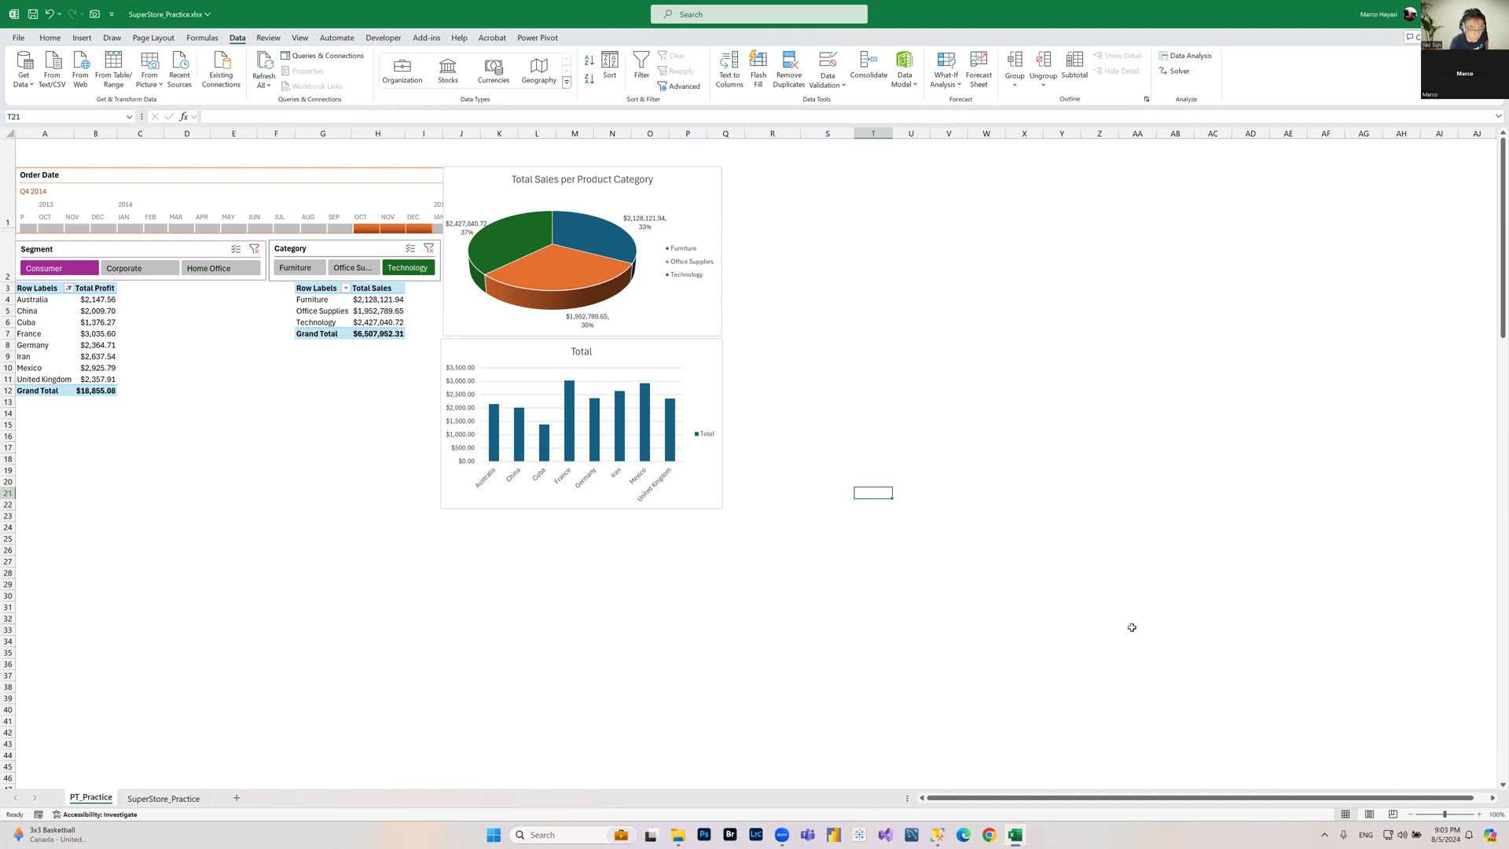
Step: Switch to the tutoring messages page in Chrome and start scheduling a lesson for the student on Thu 8/8
{"action": "left_click", "coordinate": [992, 836]}
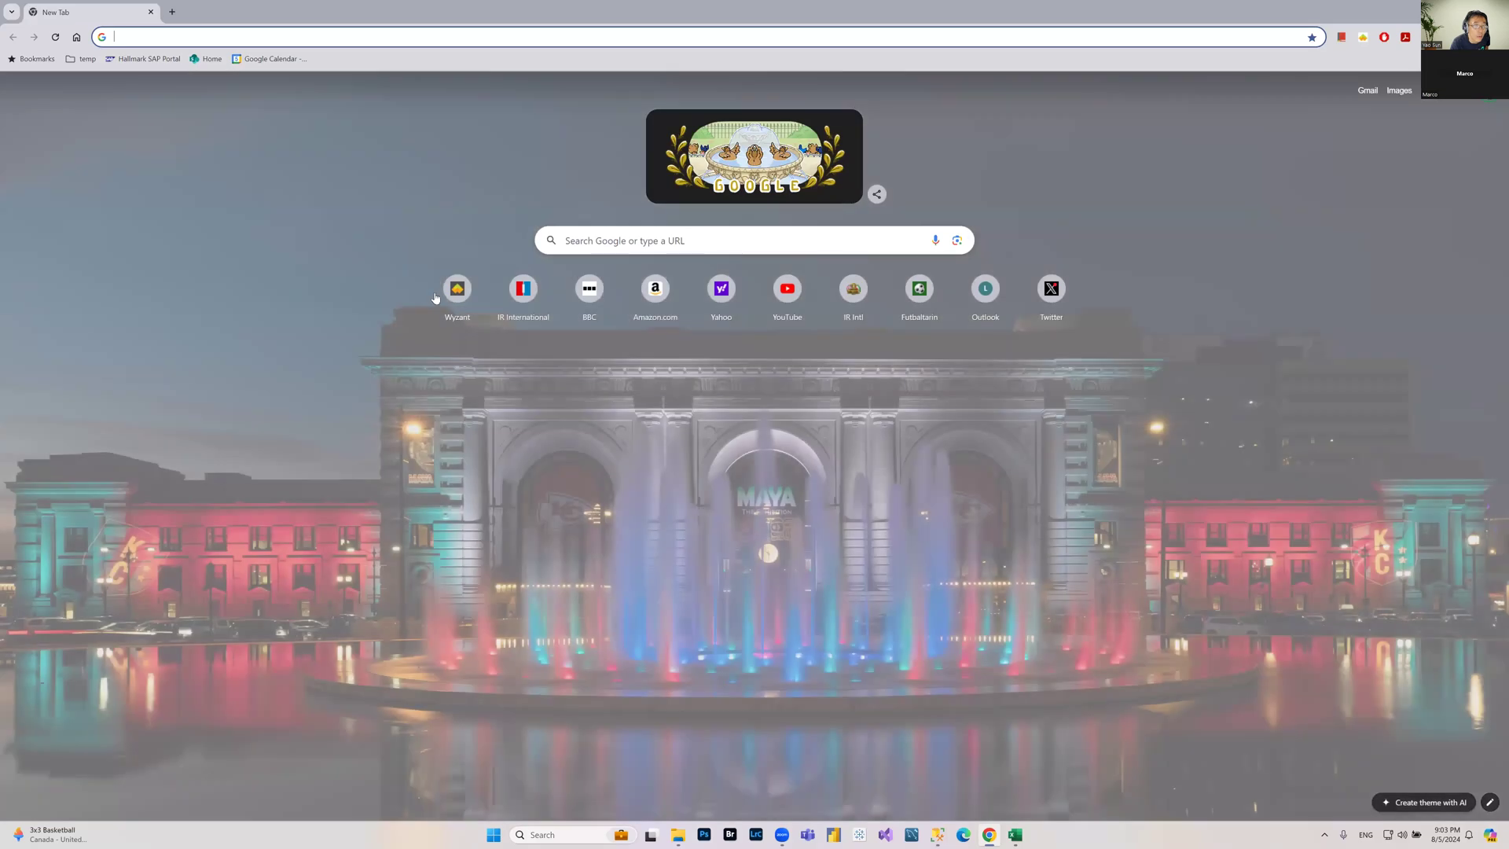
{"action": "left_click", "coordinate": [456, 293]}
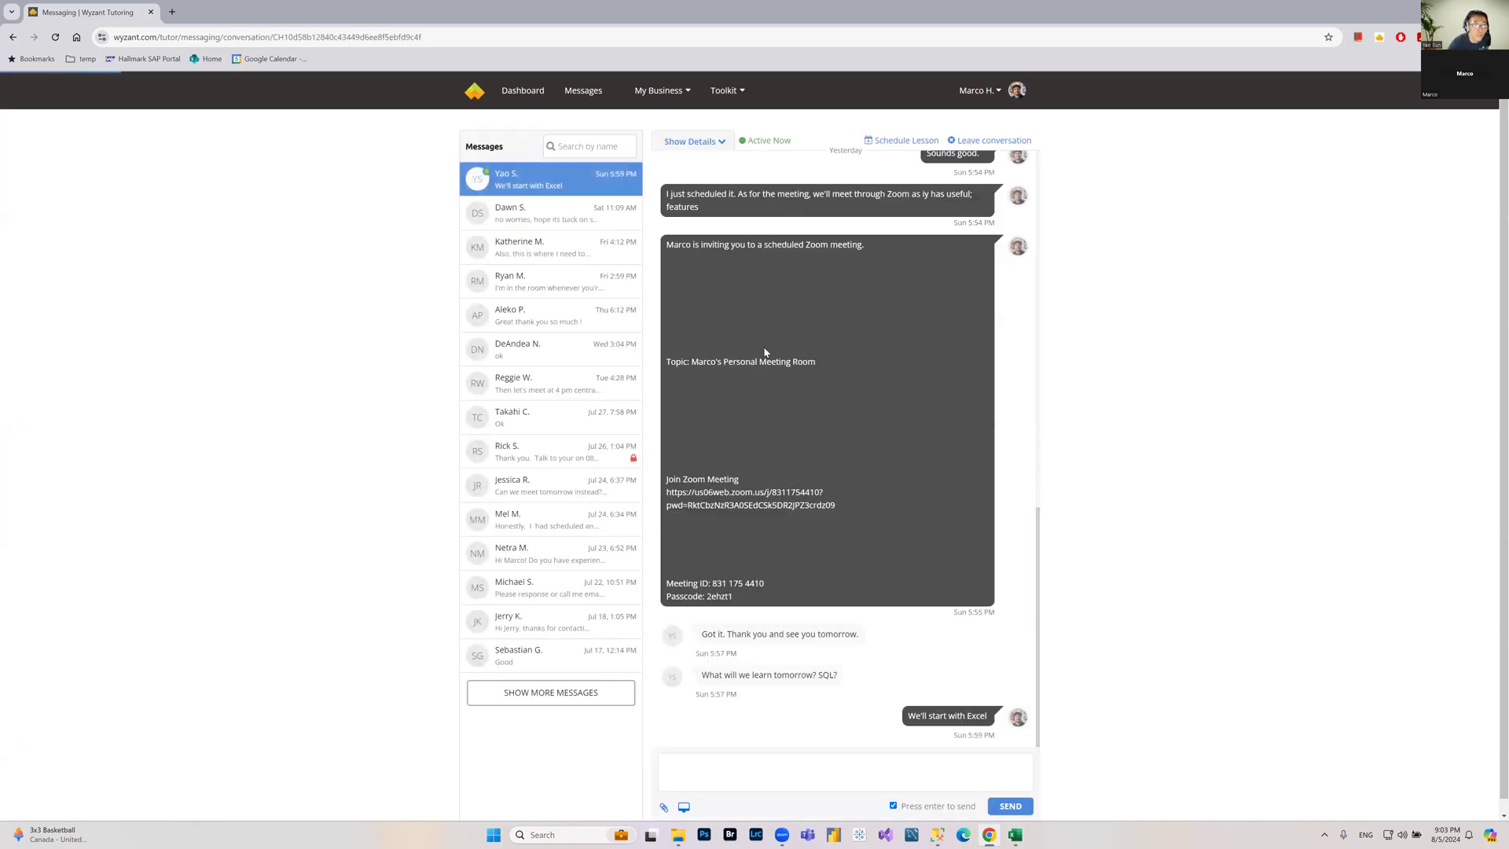
{"action": "left_click", "coordinate": [904, 141]}
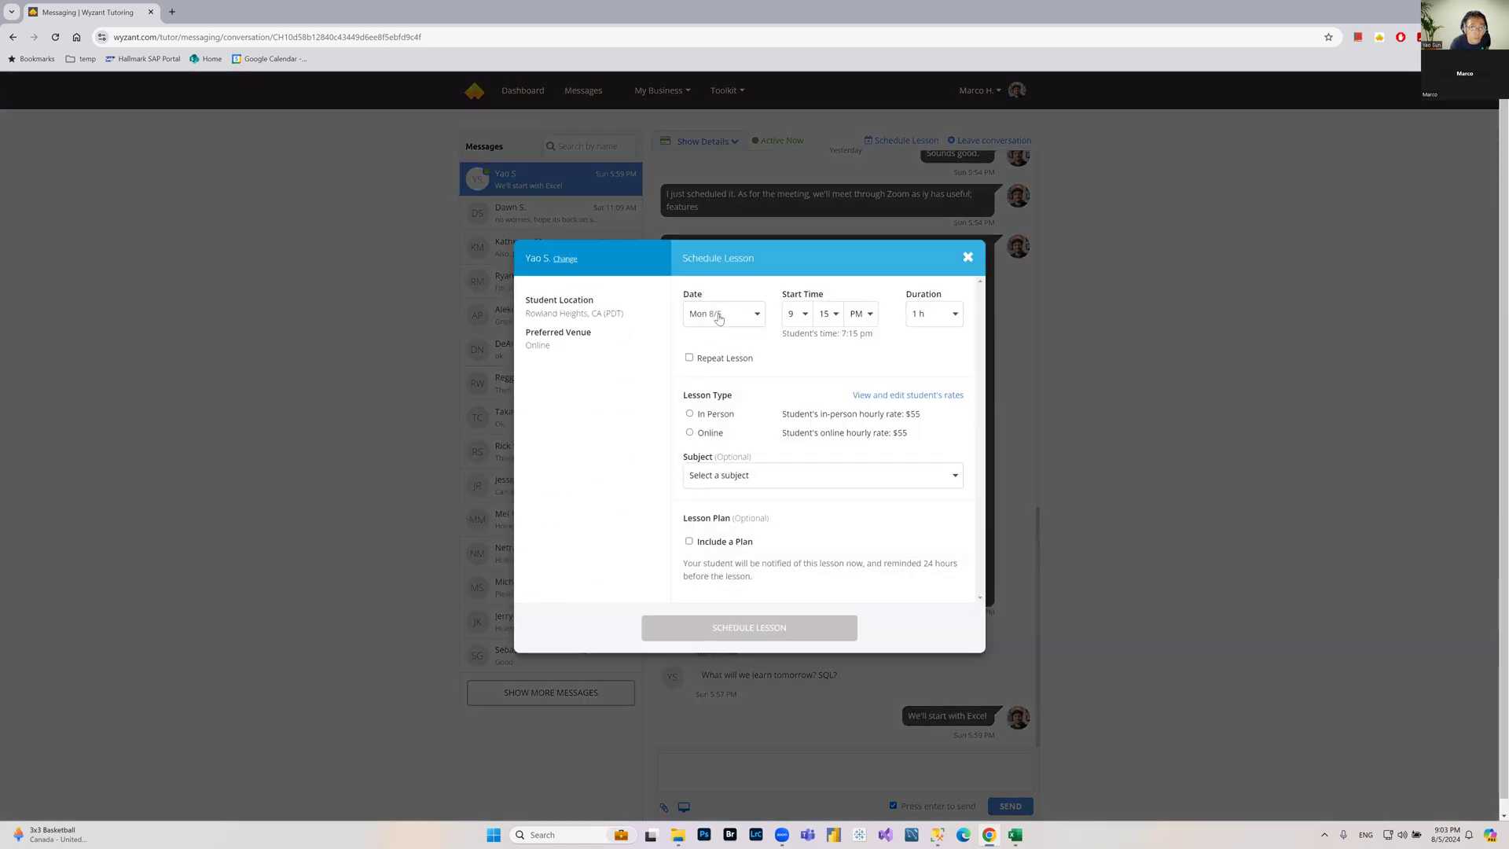
{"action": "left_click", "coordinate": [718, 317]}
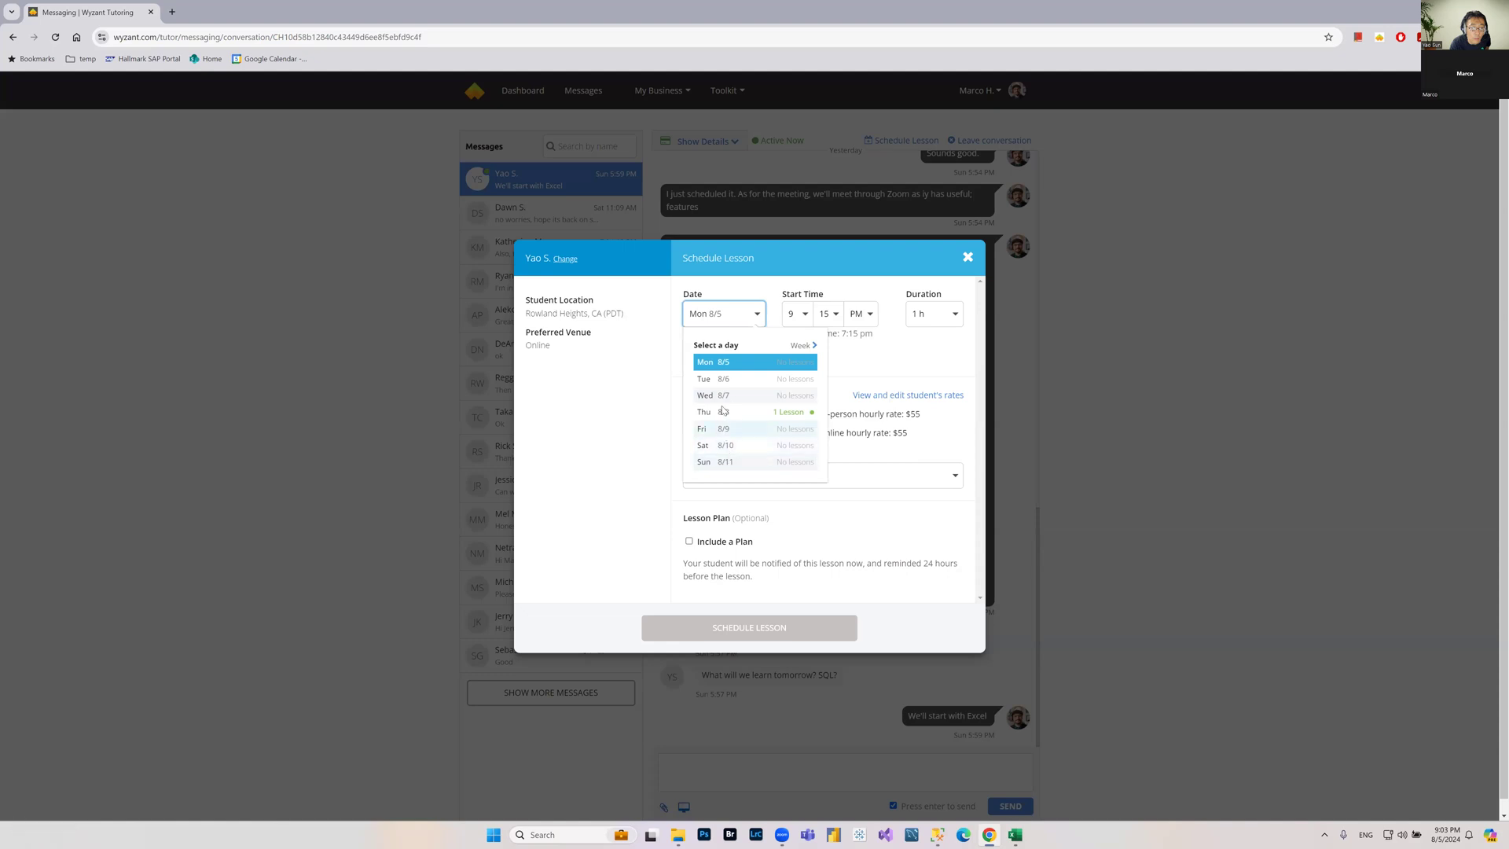
{"action": "left_click", "coordinate": [721, 412]}
Step: Set the lesson's start hour to 8, giving an 8:15 PM start
{"action": "left_click", "coordinate": [805, 316]}
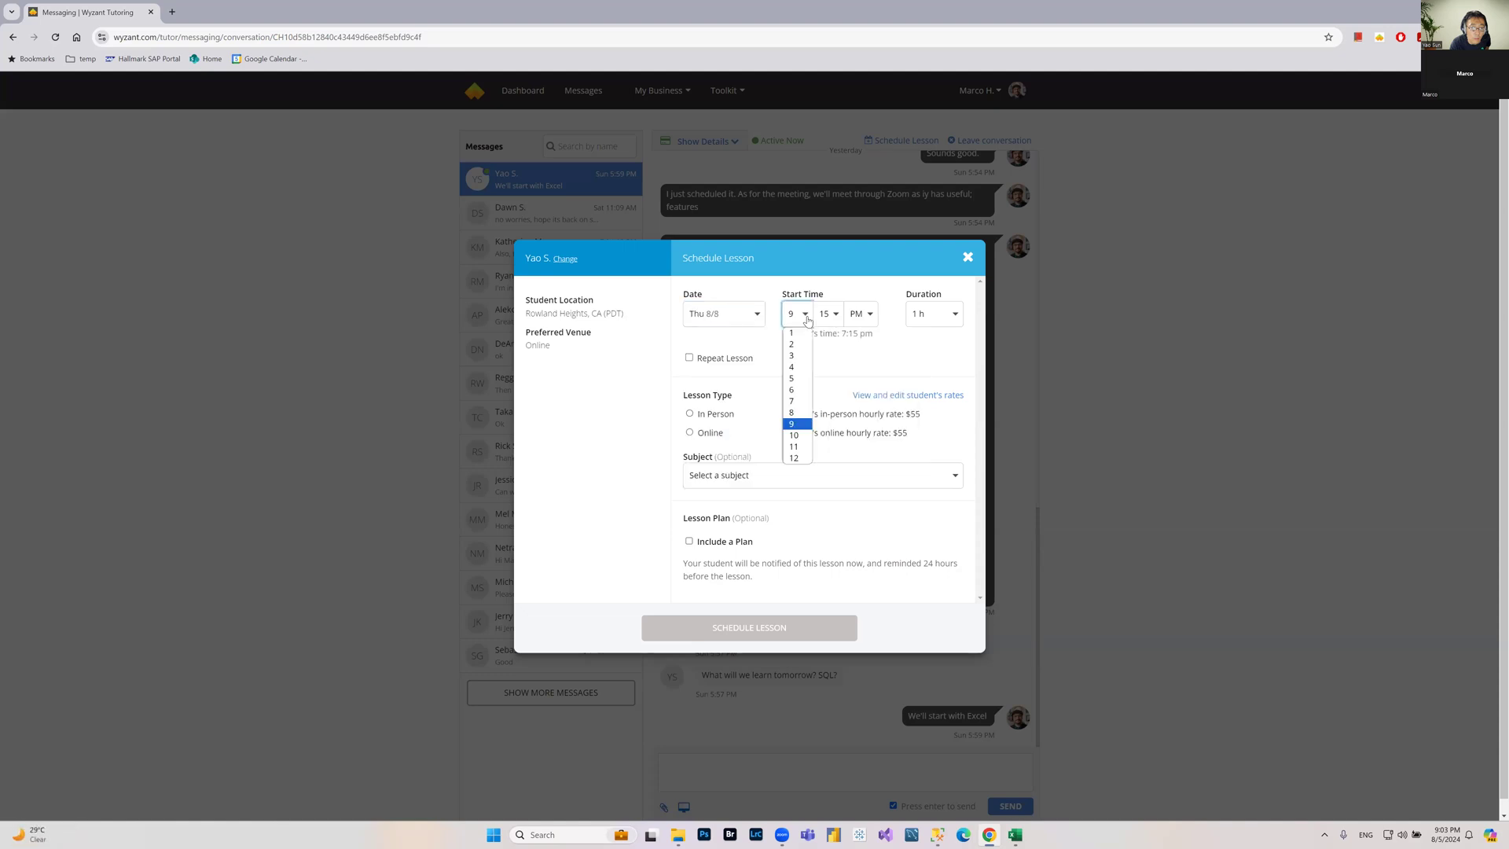
{"action": "left_click", "coordinate": [794, 401]}
{"action": "left_click", "coordinate": [793, 316]}
{"action": "left_click", "coordinate": [799, 413]}
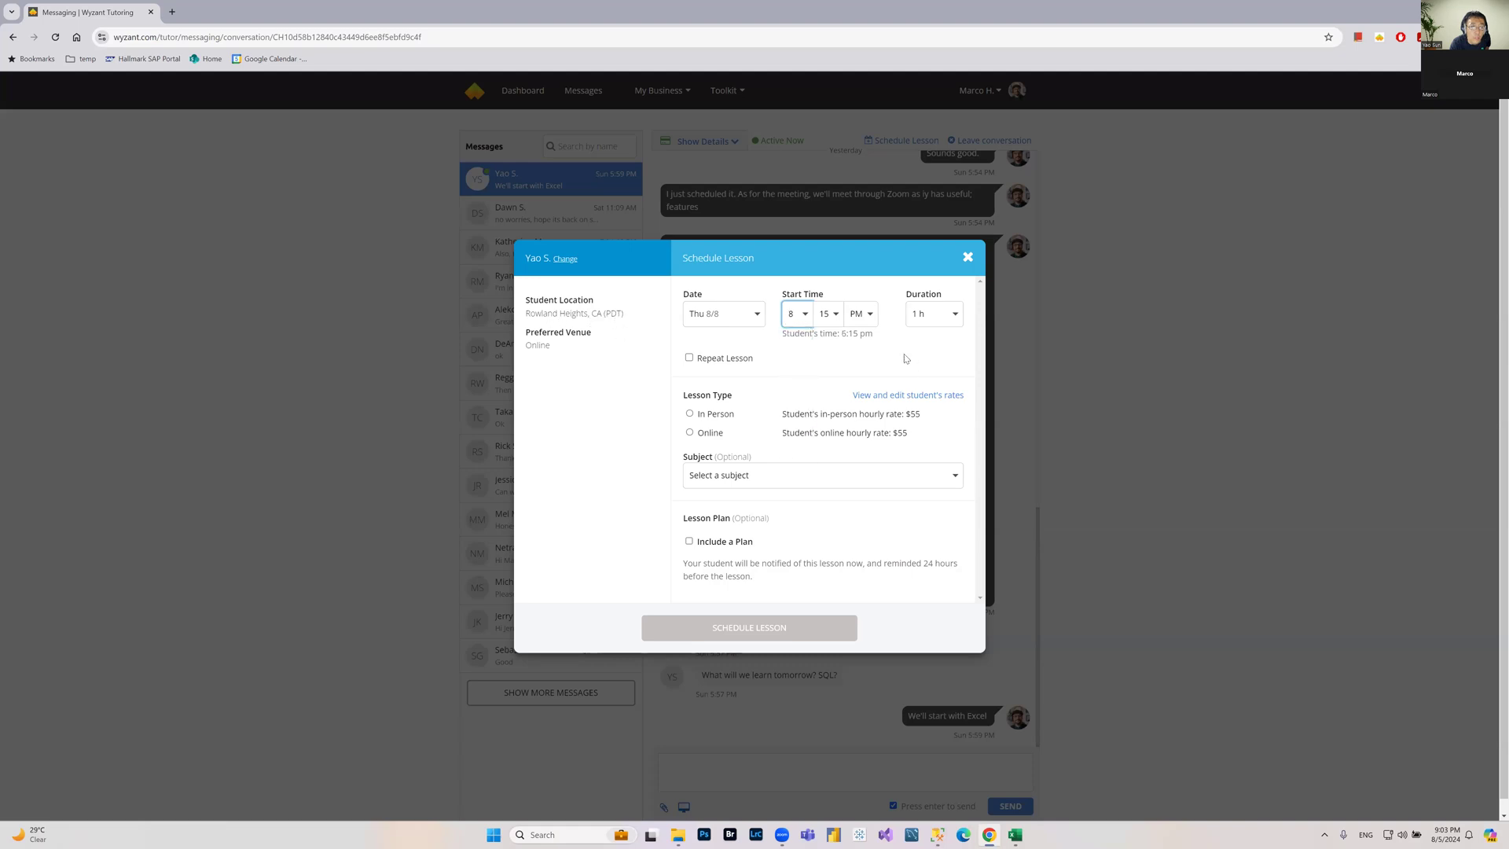
Step: Complete the lesson details by choosing the Online lesson type and a subject, and schedule the lesson
{"action": "left_click", "coordinate": [830, 318]}
{"action": "left_click", "coordinate": [824, 331]}
{"action": "left_click", "coordinate": [714, 434]}
{"action": "left_click", "coordinate": [751, 489]}
{"action": "left_click", "coordinate": [740, 562]}
{"action": "left_click", "coordinate": [772, 627]}
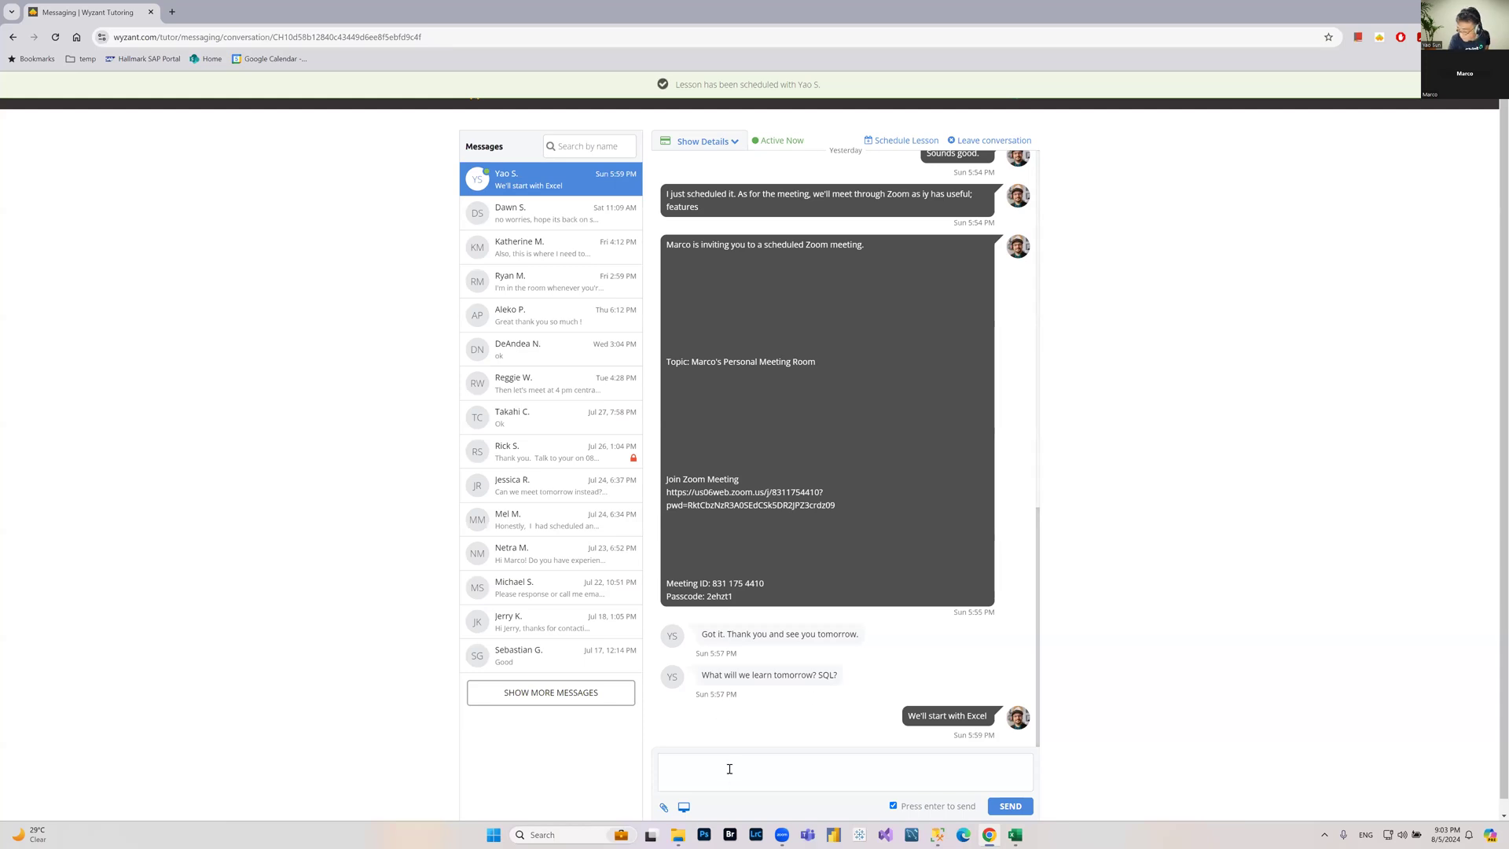
Step: Open the file attachment dialog and close the SuperStore_Practice workbook in Excel
{"action": "left_click", "coordinate": [660, 810]}
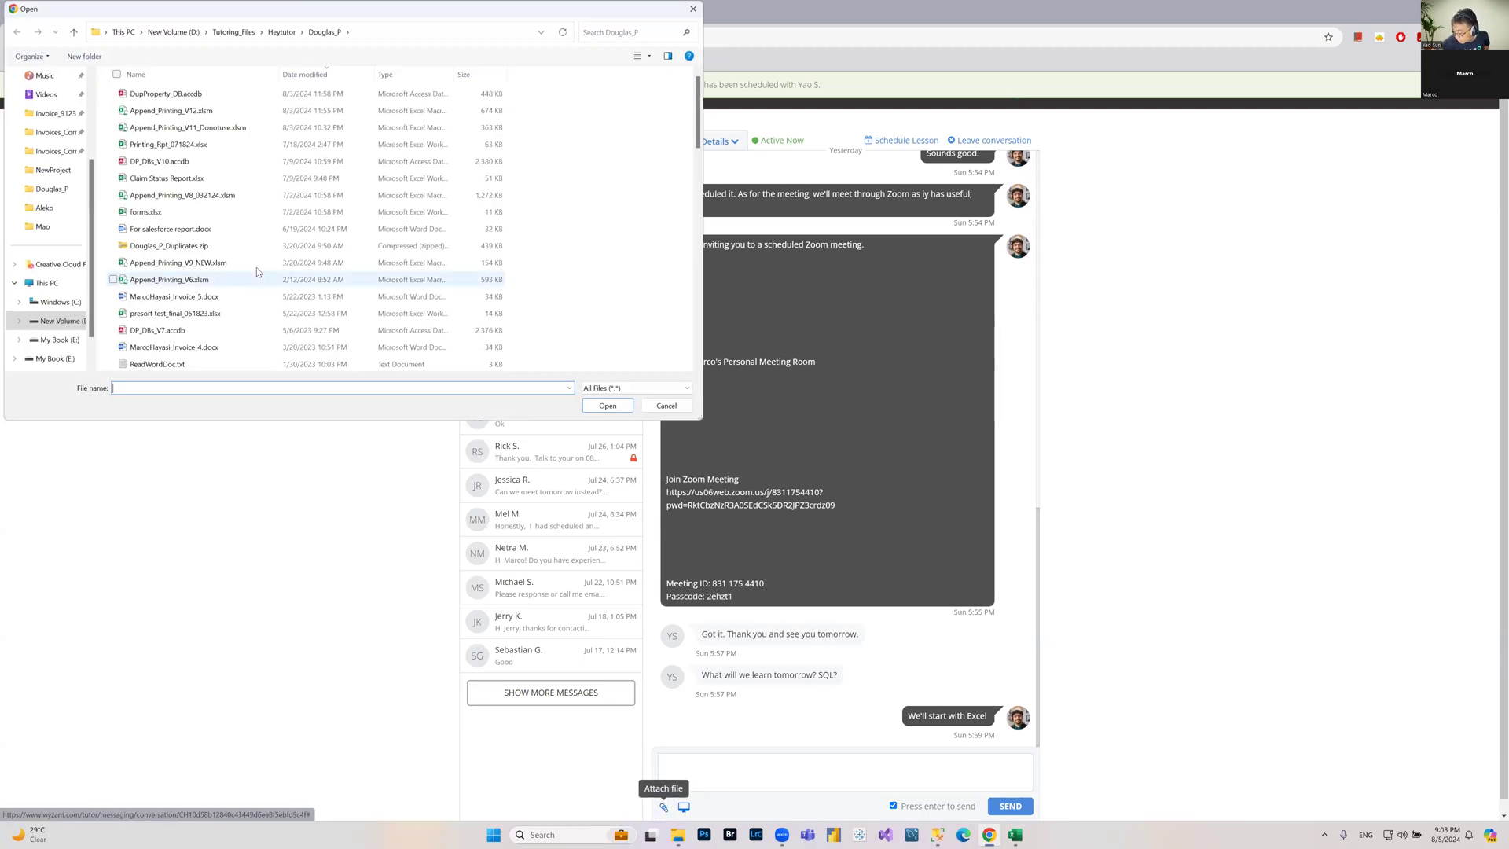
{"action": "mouse_move", "coordinate": [1015, 835]}
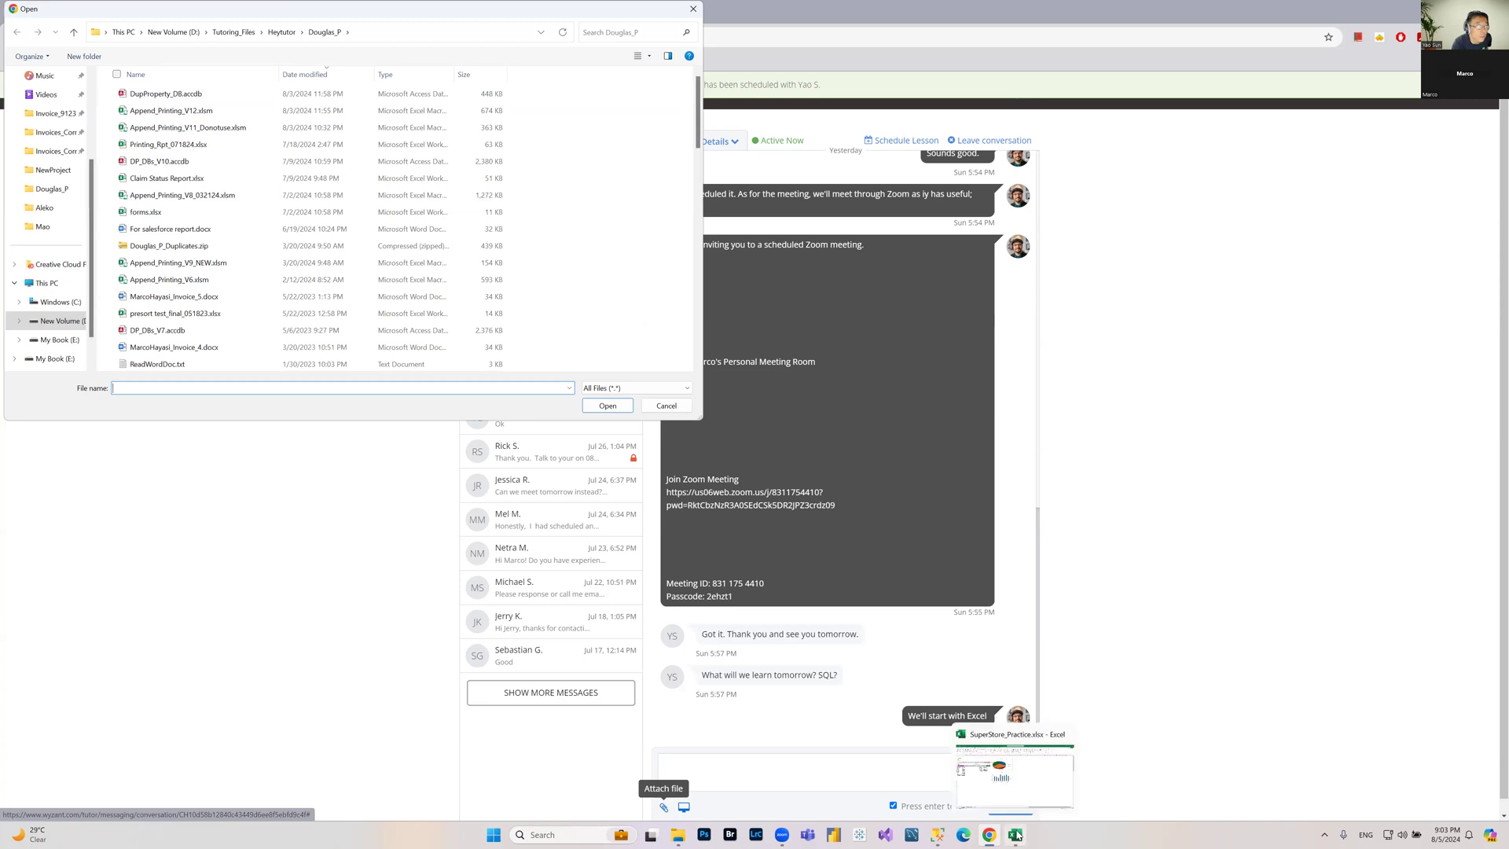
{"action": "left_click", "coordinate": [1014, 769]}
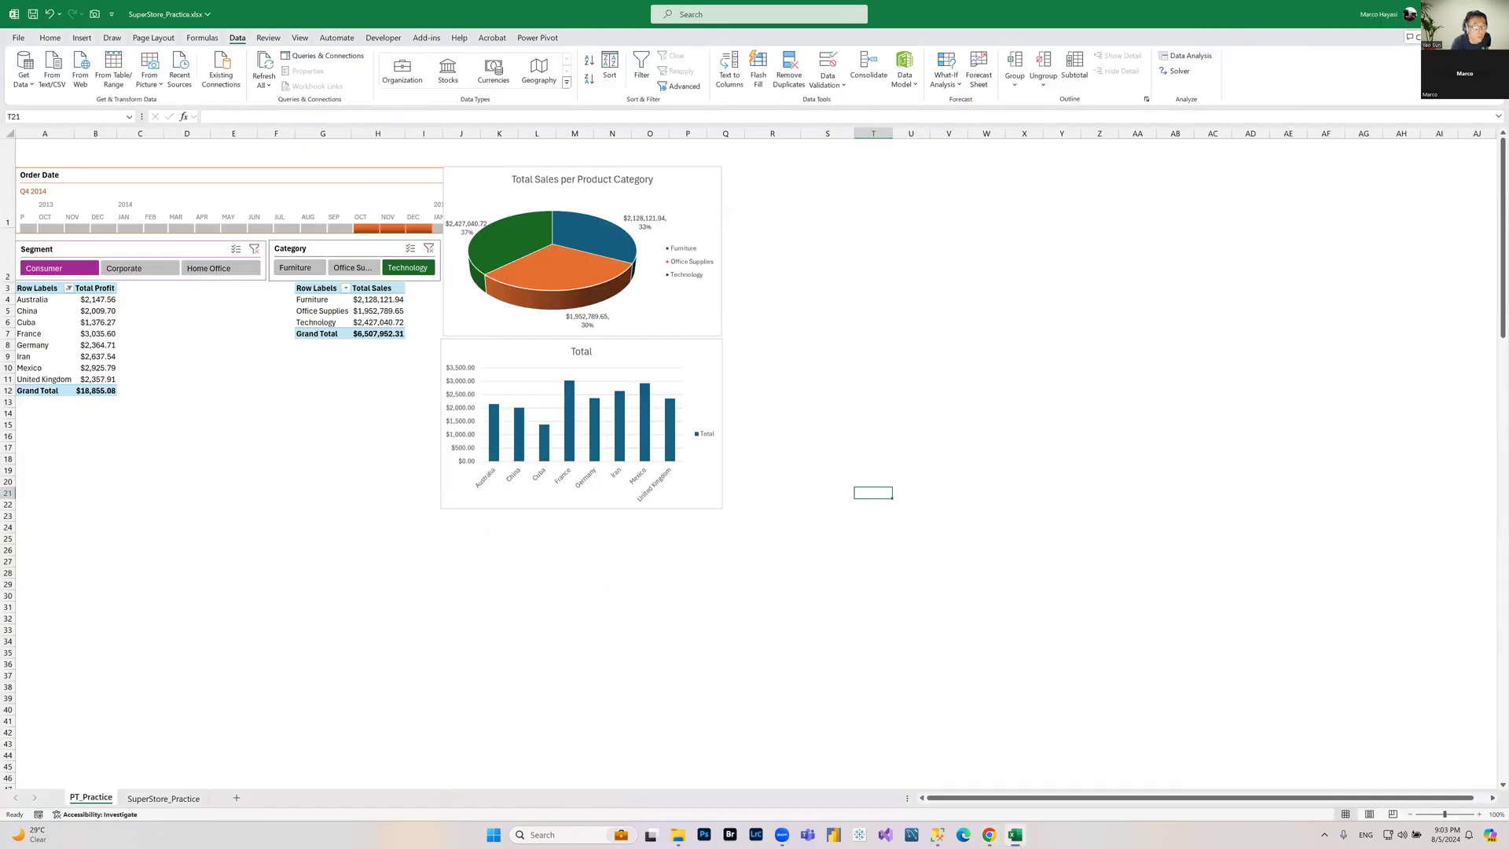
{"action": "key", "text": "ctrl+w"}
{"action": "left_click", "coordinate": [746, 572]}
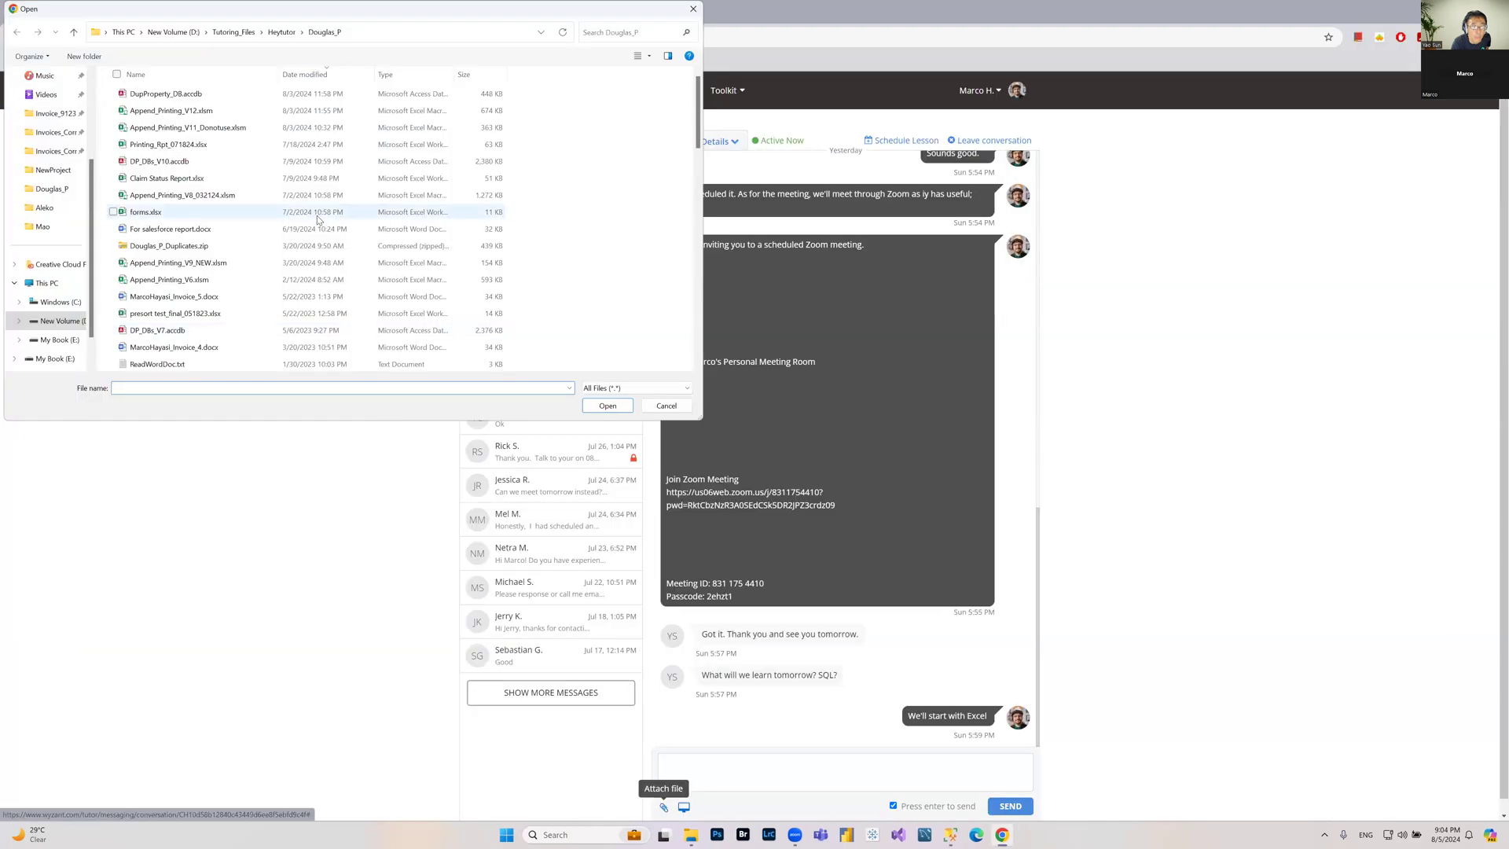
Step: Attach SuperStore_Practice.xlsx from the Tutoring_Files > Excel_Students > Mao folder to the conversation
{"action": "left_click", "coordinate": [255, 35]}
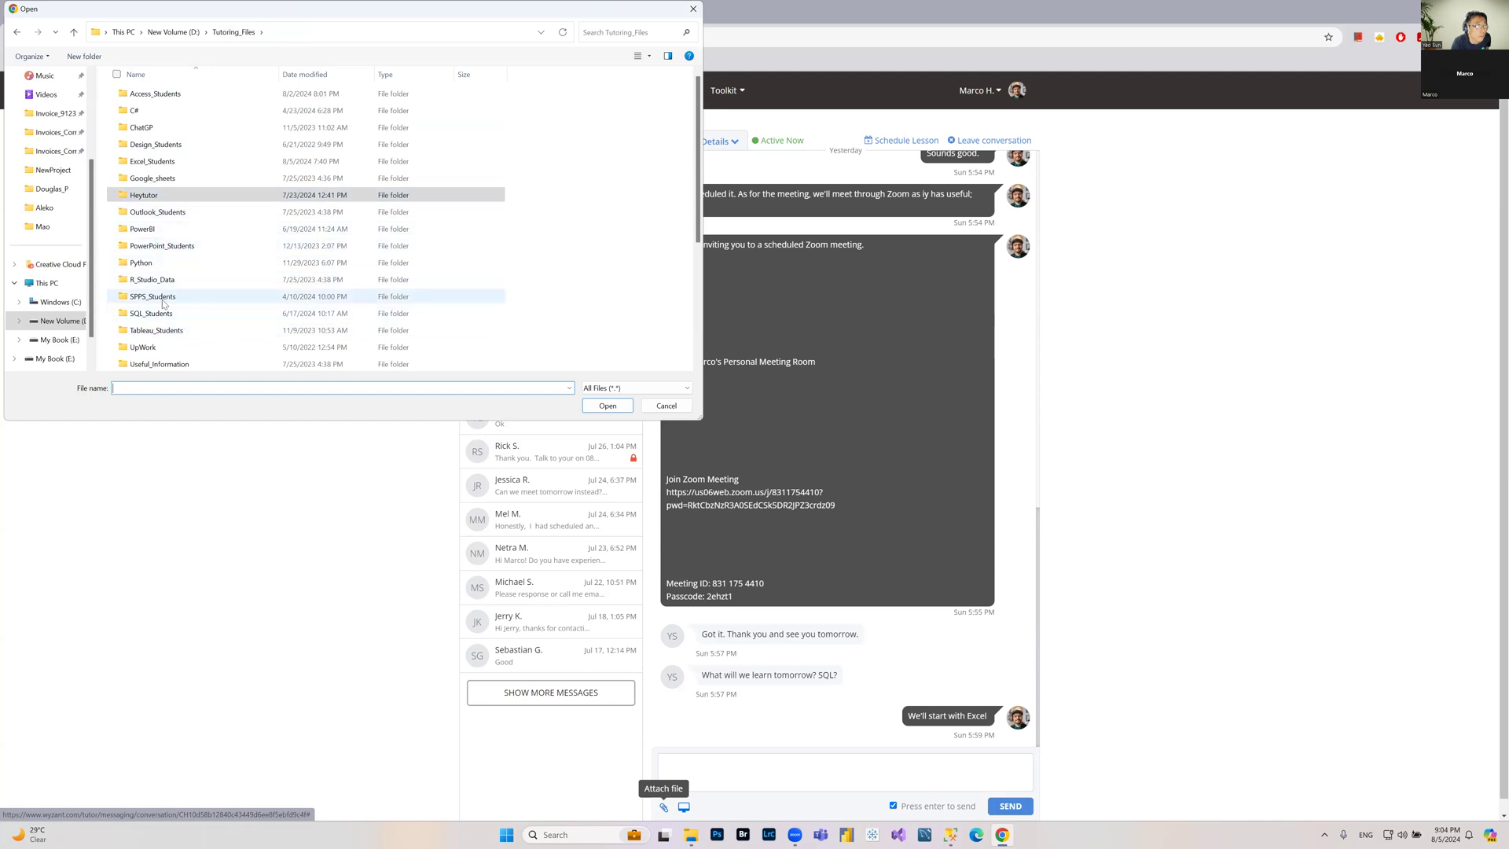
{"action": "left_click", "coordinate": [155, 163]}
{"action": "double_click", "coordinate": [154, 164]}
{"action": "scroll", "coordinate": [187, 238], "scroll_direction": "down", "scroll_amount": 5}
{"action": "scroll", "coordinate": [187, 237], "scroll_direction": "down", "scroll_amount": 15}
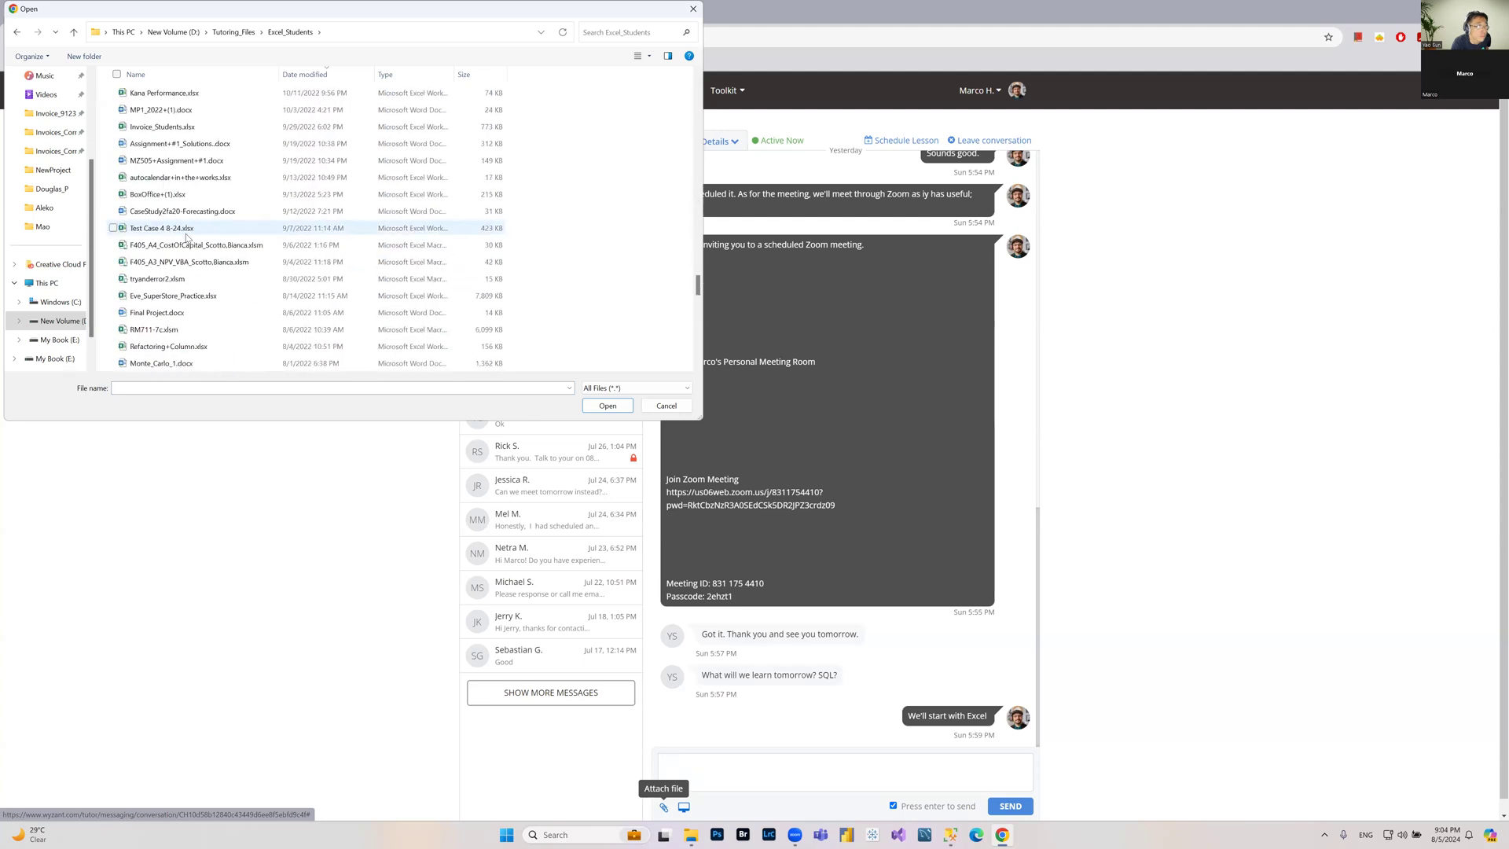
{"action": "scroll", "coordinate": [185, 239], "scroll_direction": "down", "scroll_amount": 5}
{"action": "double_click", "coordinate": [173, 180]}
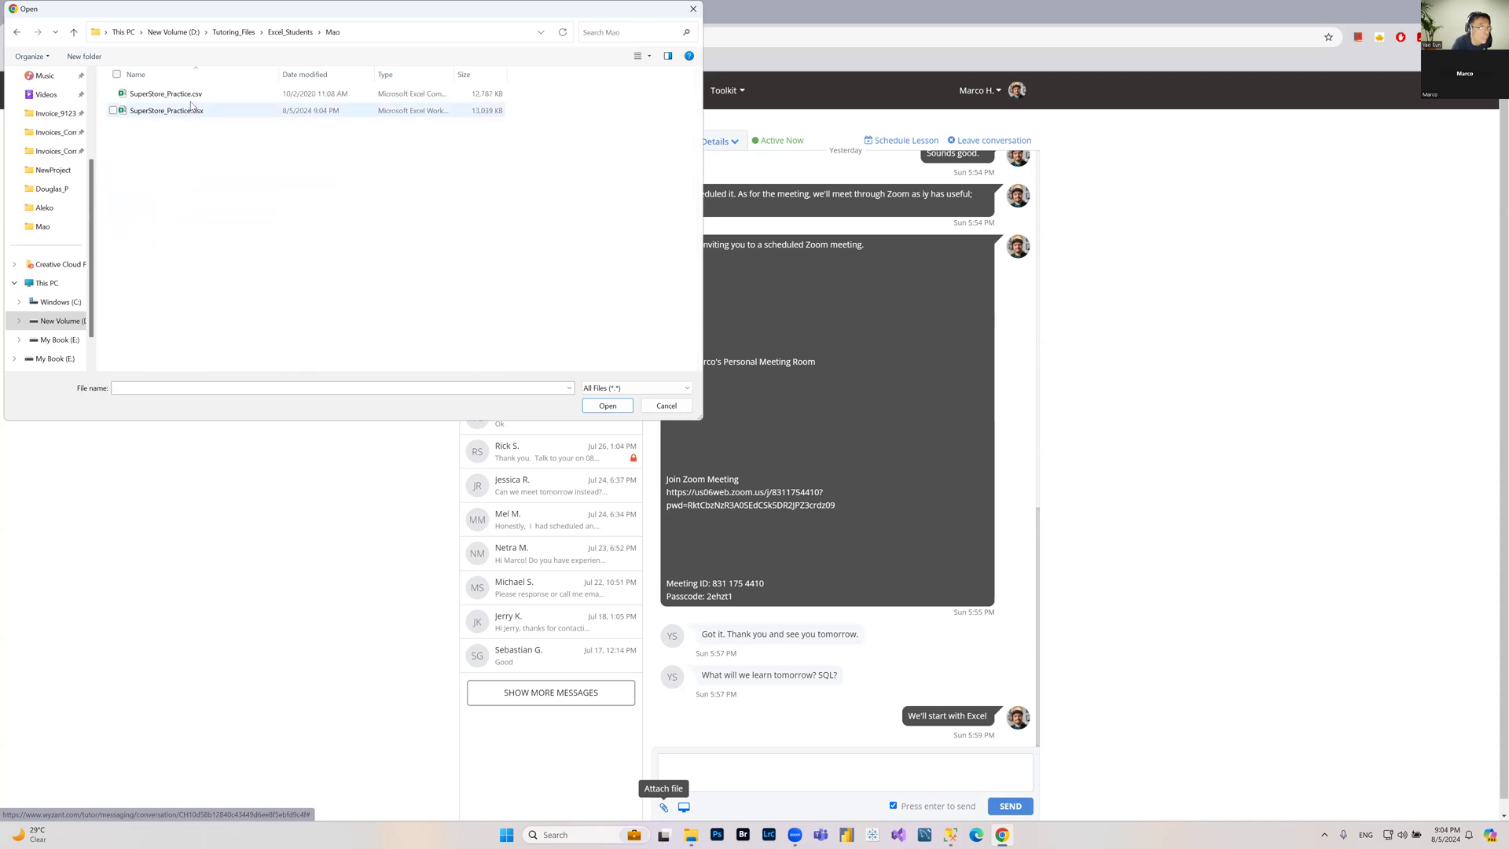
{"action": "left_click", "coordinate": [174, 114]}
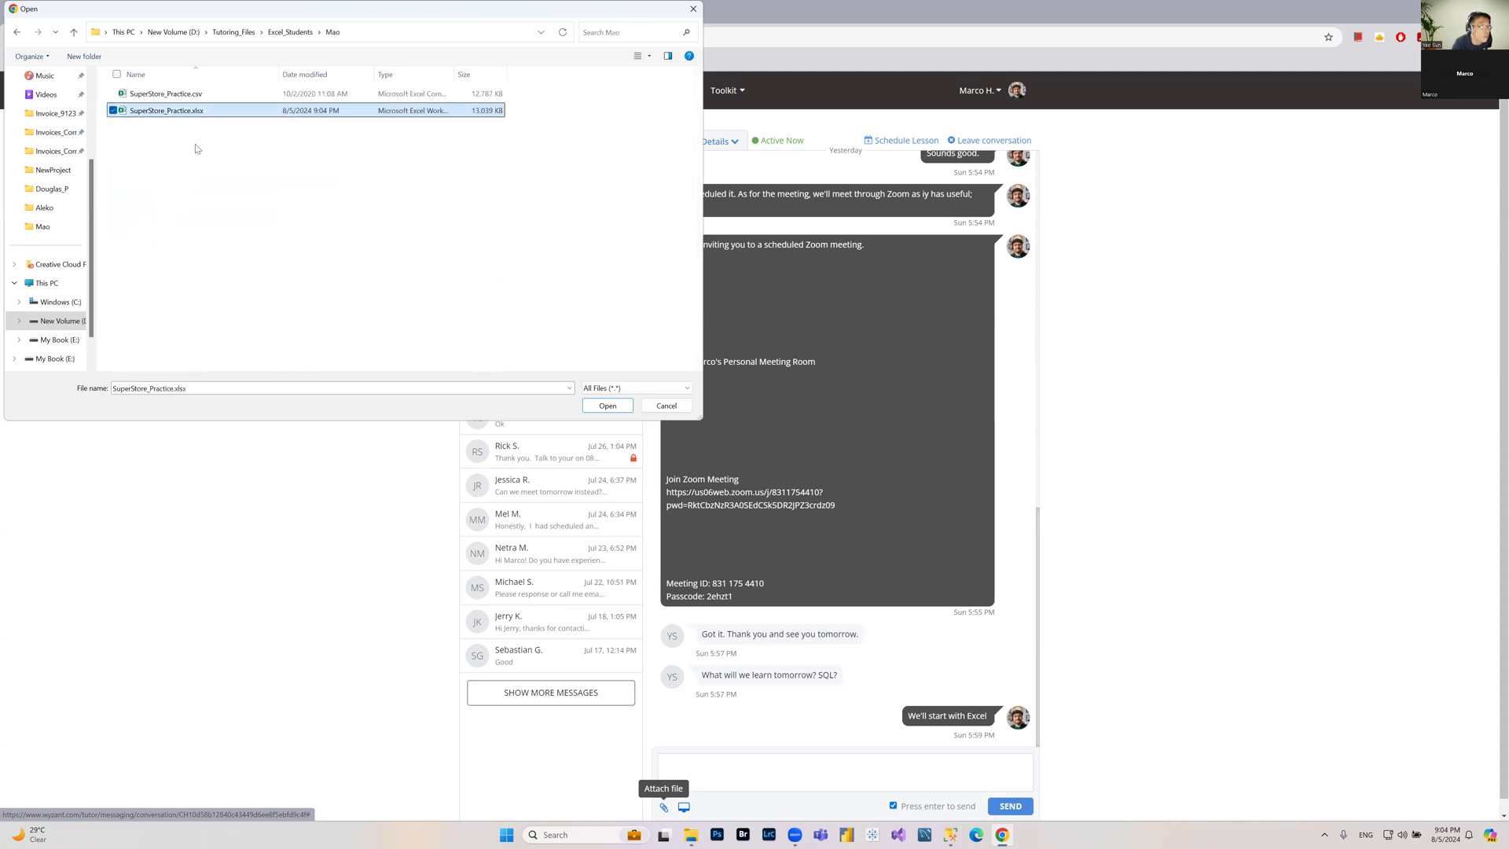
{"action": "left_click", "coordinate": [608, 405]}
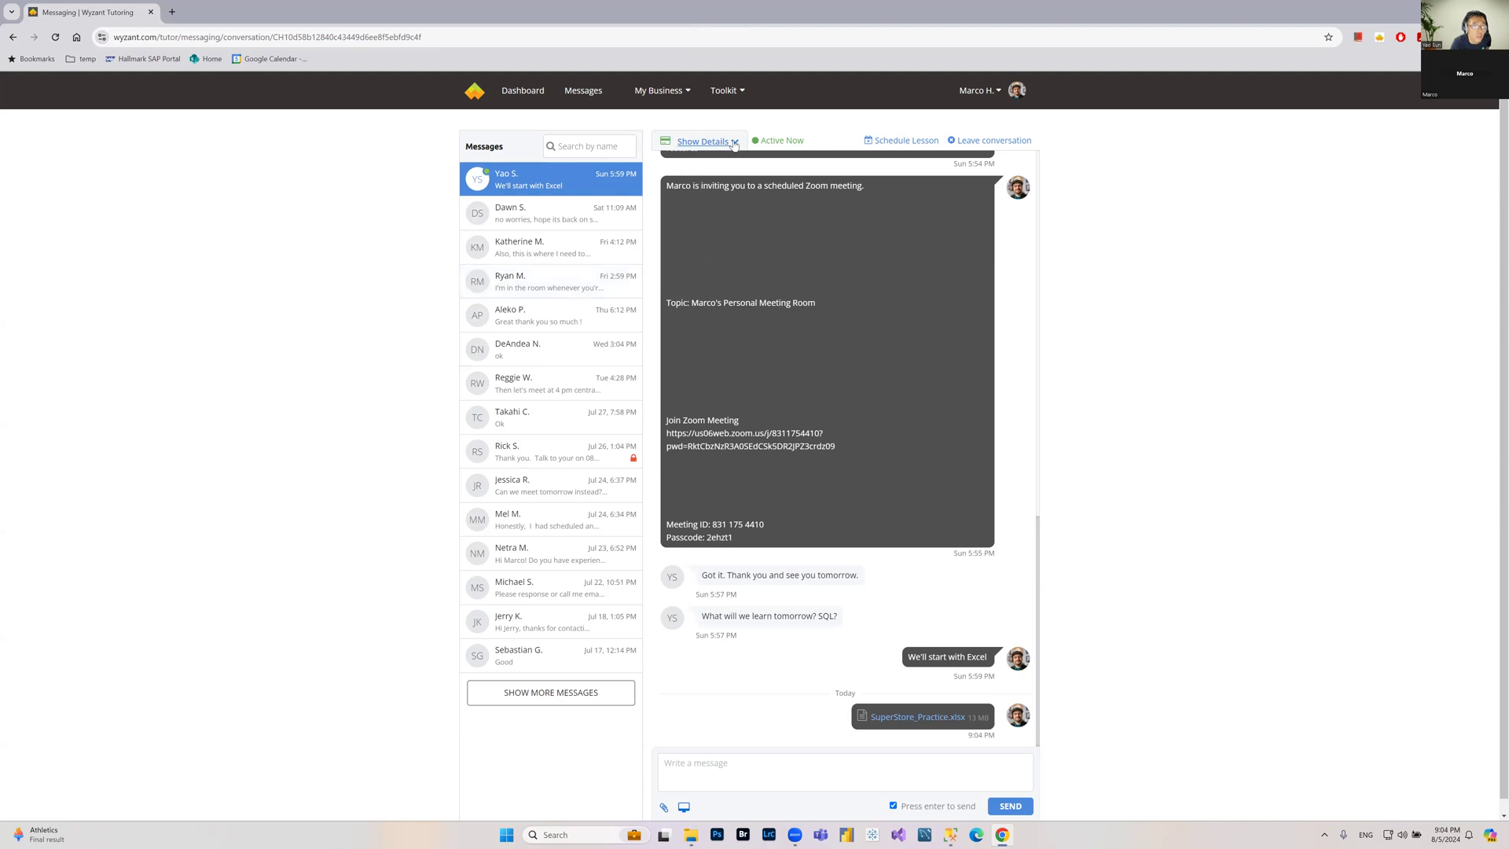
Step: Review the student's conversation details, then open another student's conversation from the message list
{"action": "left_click", "coordinate": [707, 142]}
{"action": "mouse_move", "coordinate": [669, 148]}
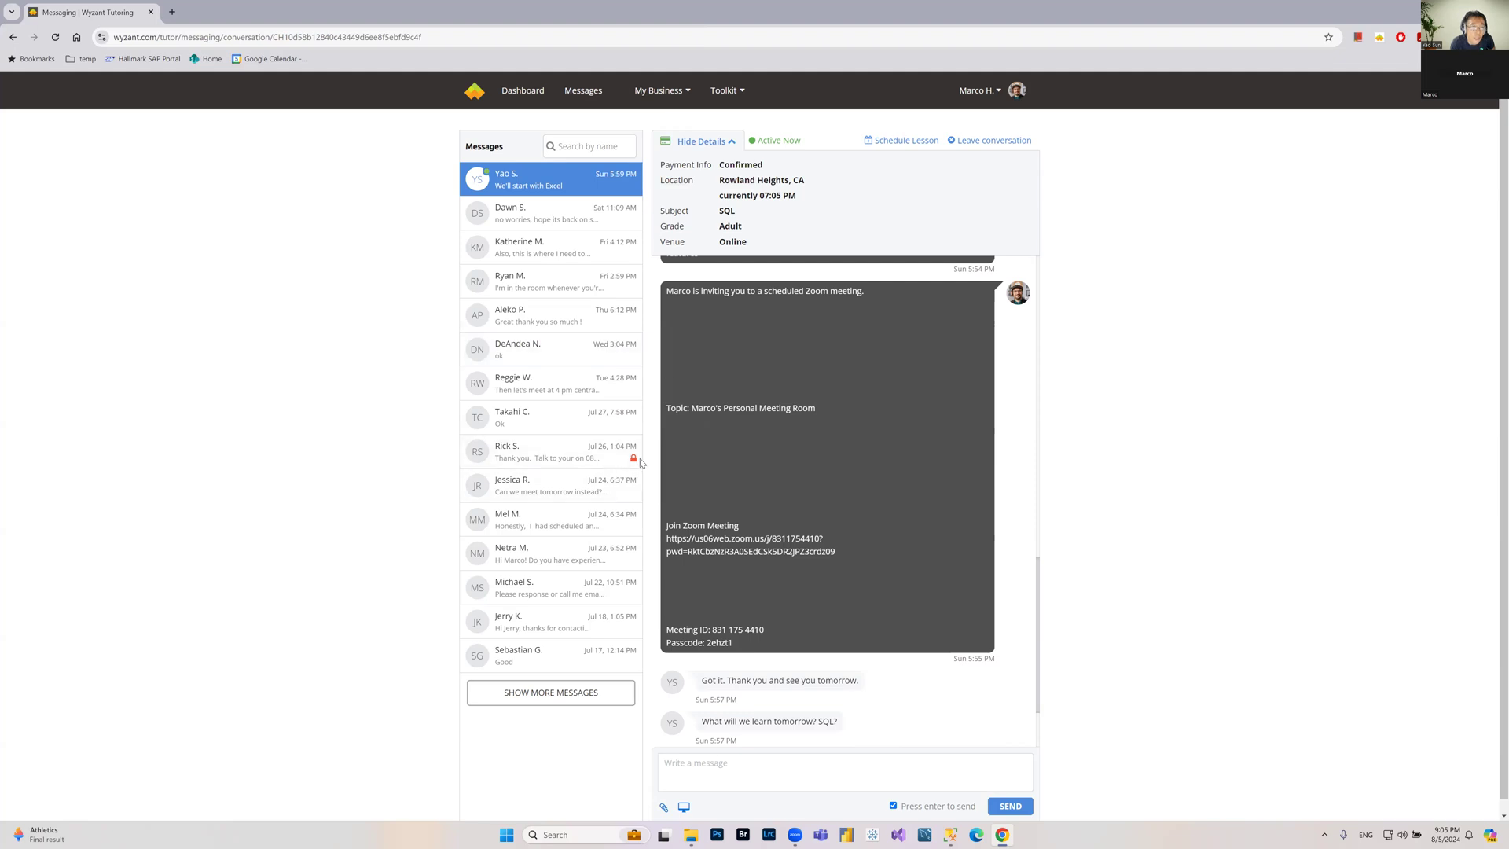
{"action": "left_click", "coordinate": [731, 143]}
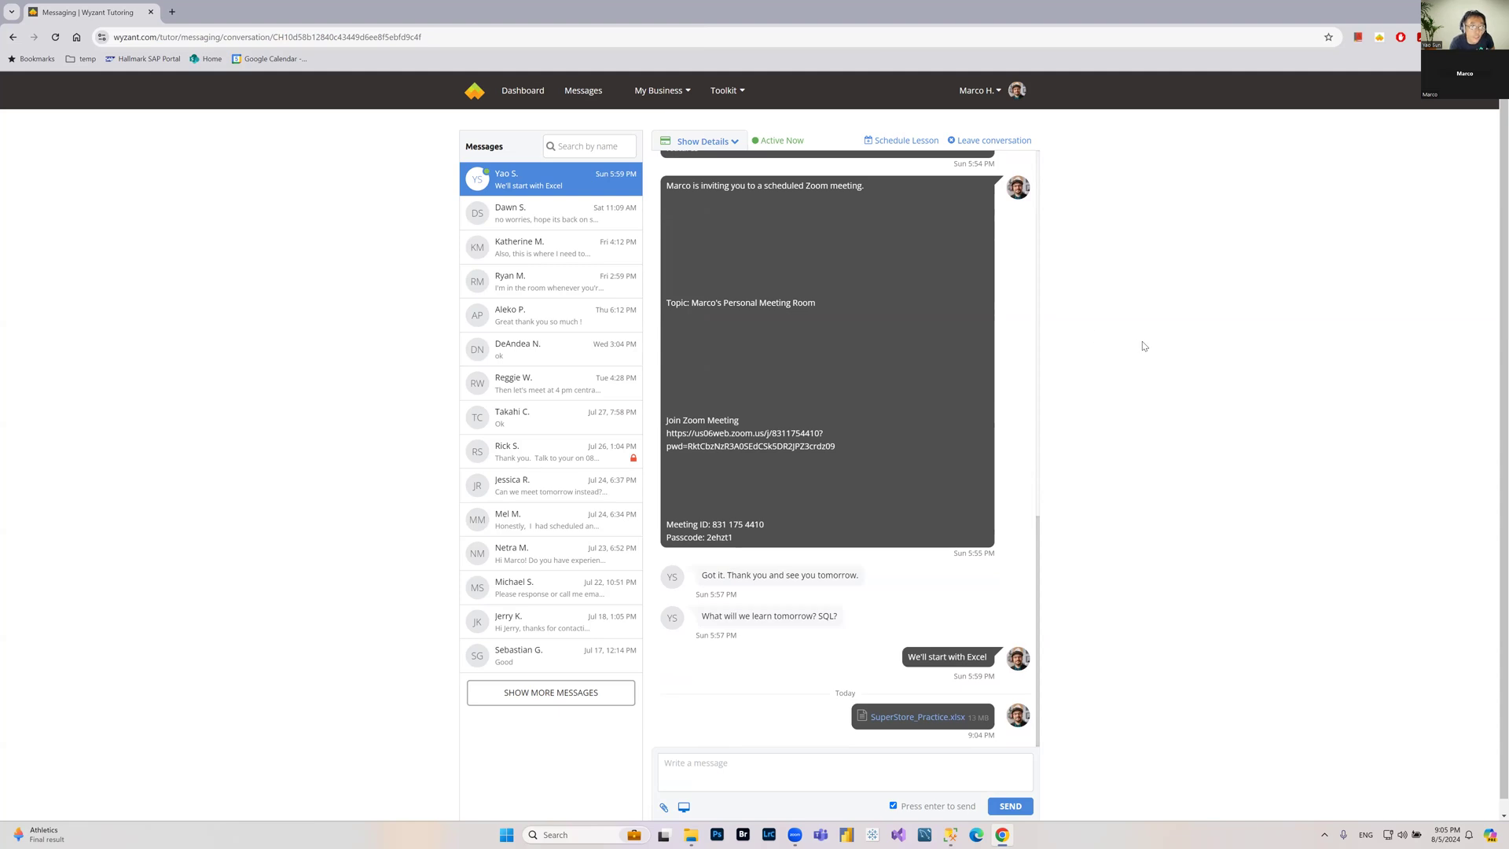
{"action": "left_click", "coordinate": [737, 145]}
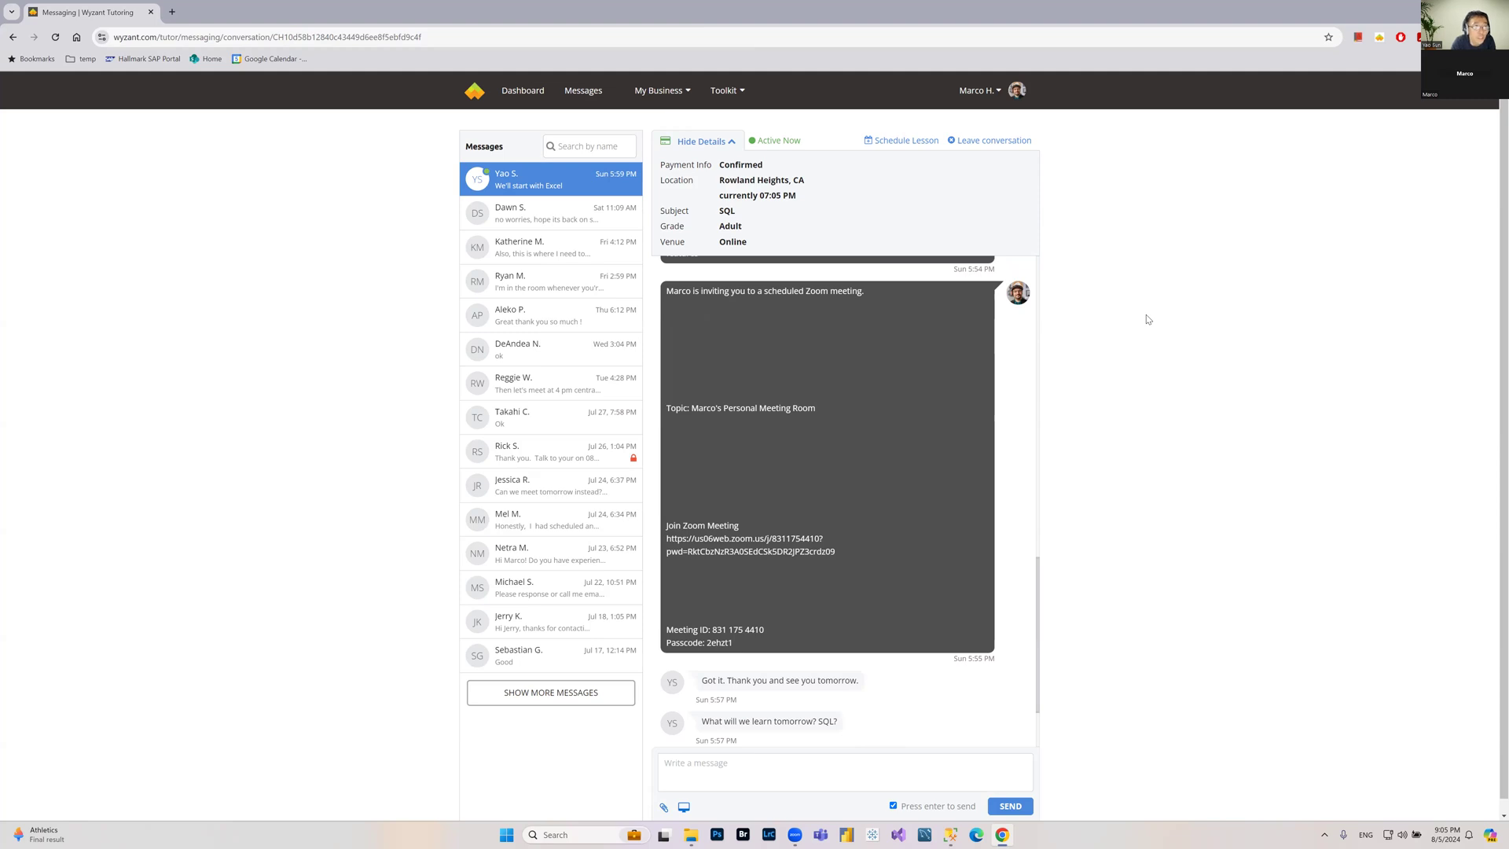
{"action": "left_click", "coordinate": [733, 145]}
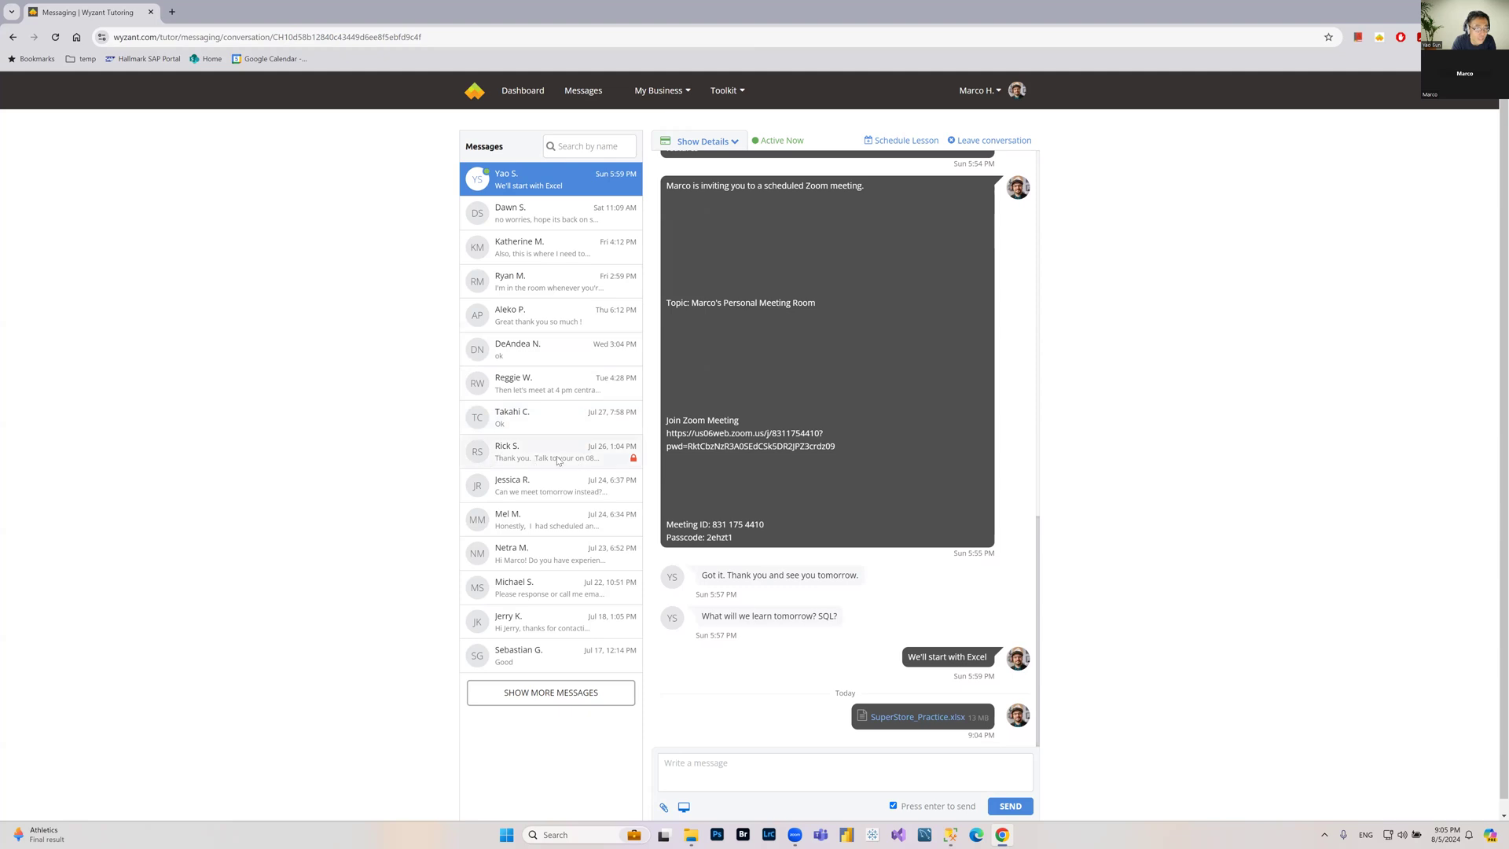
{"action": "left_click", "coordinate": [597, 462]}
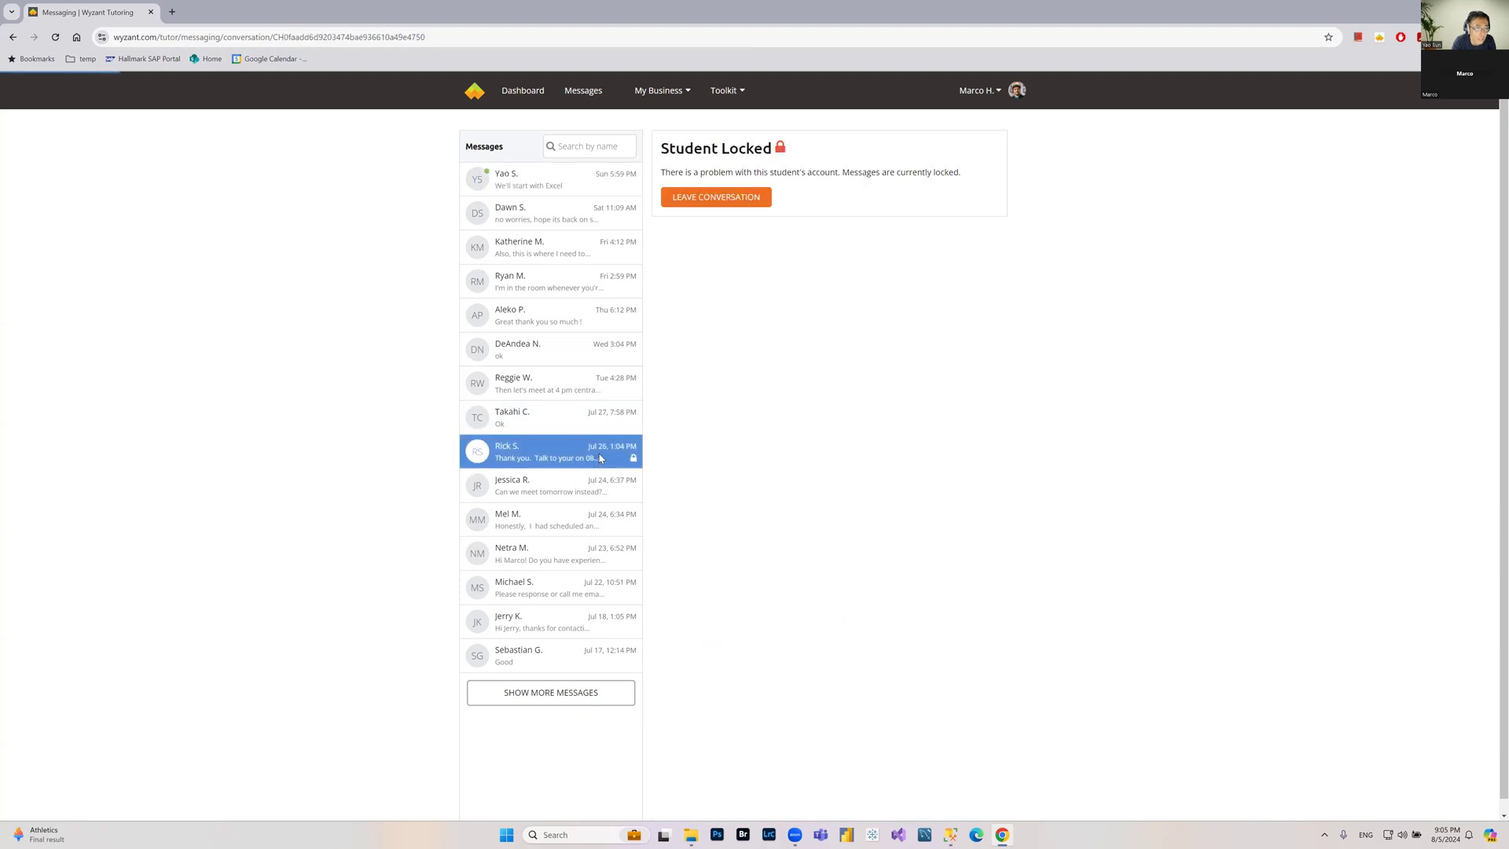